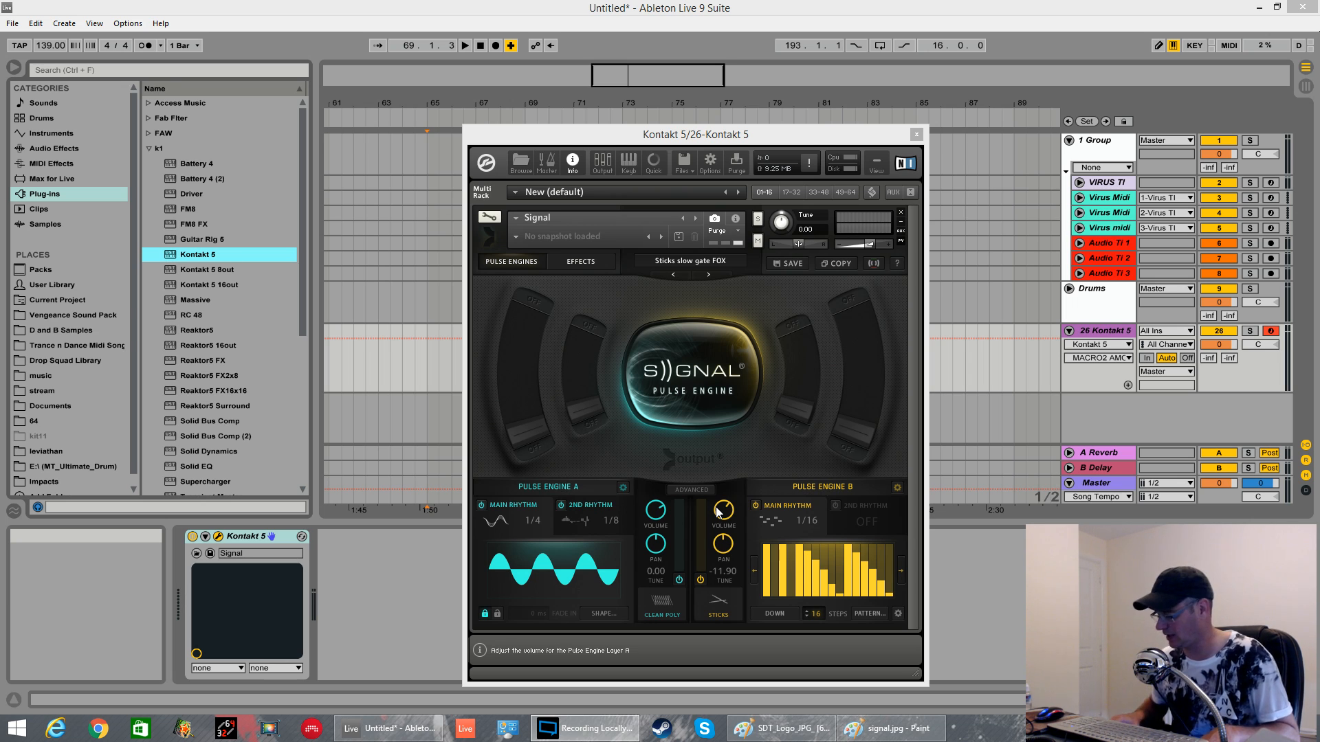
# Step: Audition the current sound and load the user preset gasted dnb arp, accepting the loss of unsaved changes
pyautogui.press('a')
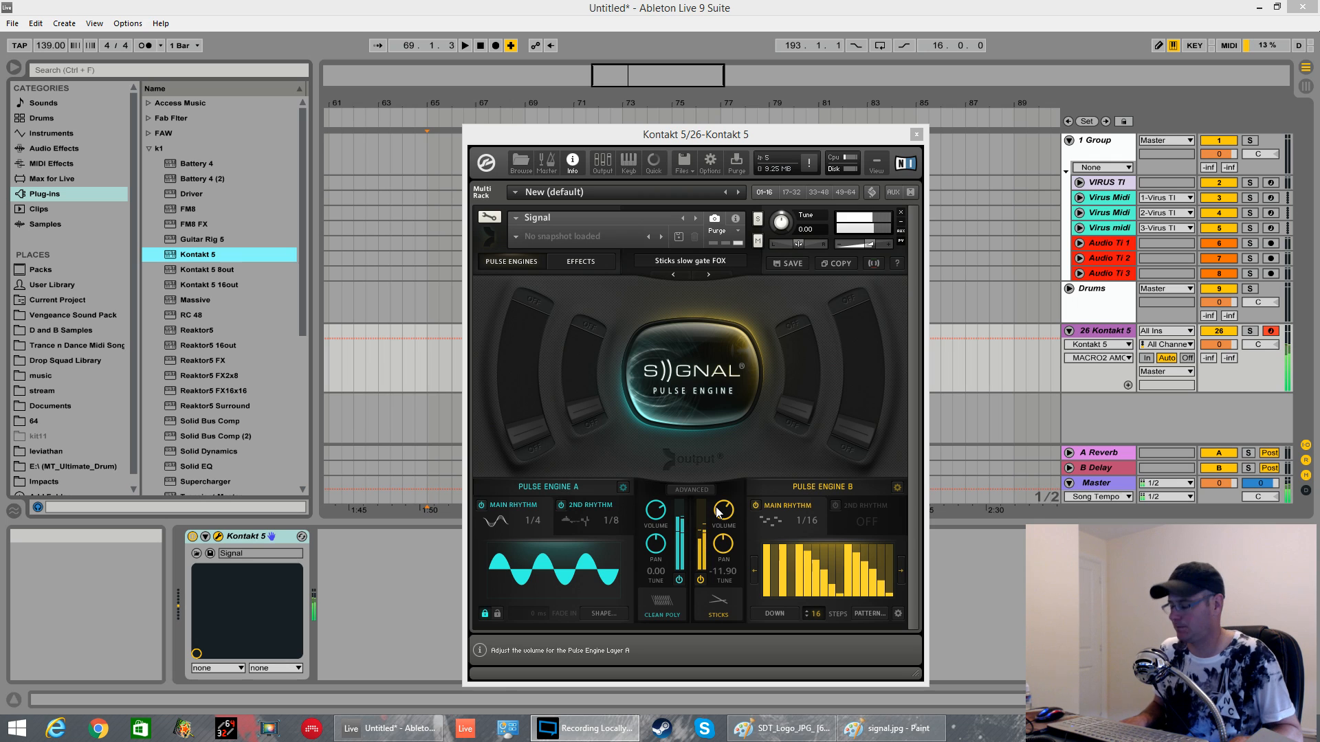
pyautogui.click(715, 266)
pyautogui.click(788, 506)
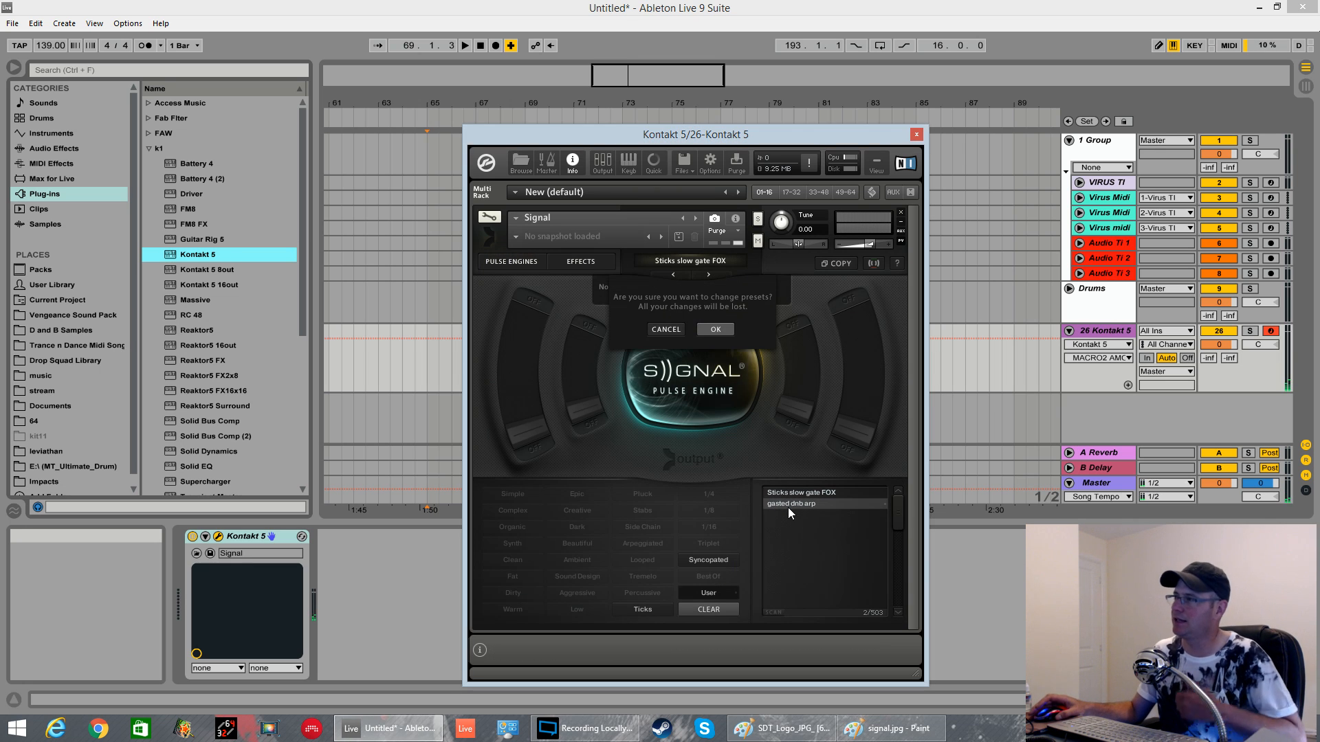
pyautogui.click(716, 330)
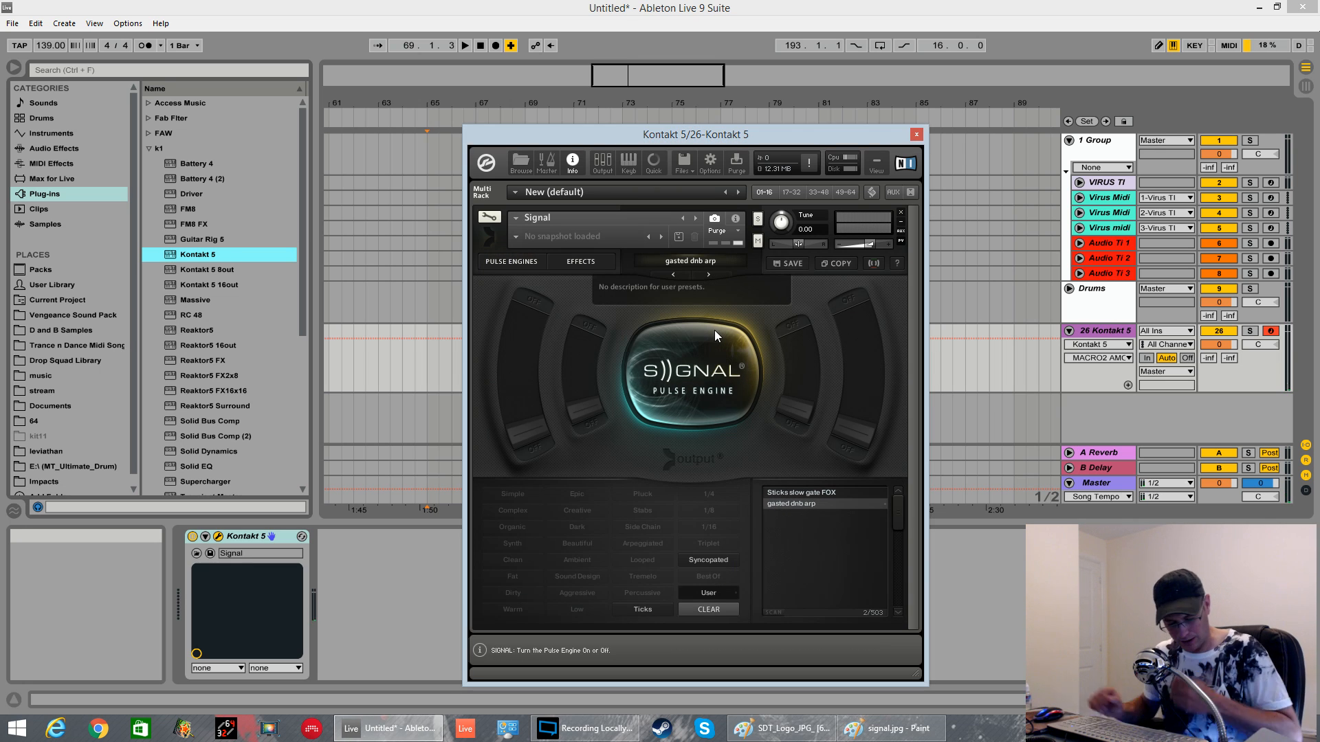
pyautogui.moveTo(47, 46); pyautogui.dragTo(47, 19)
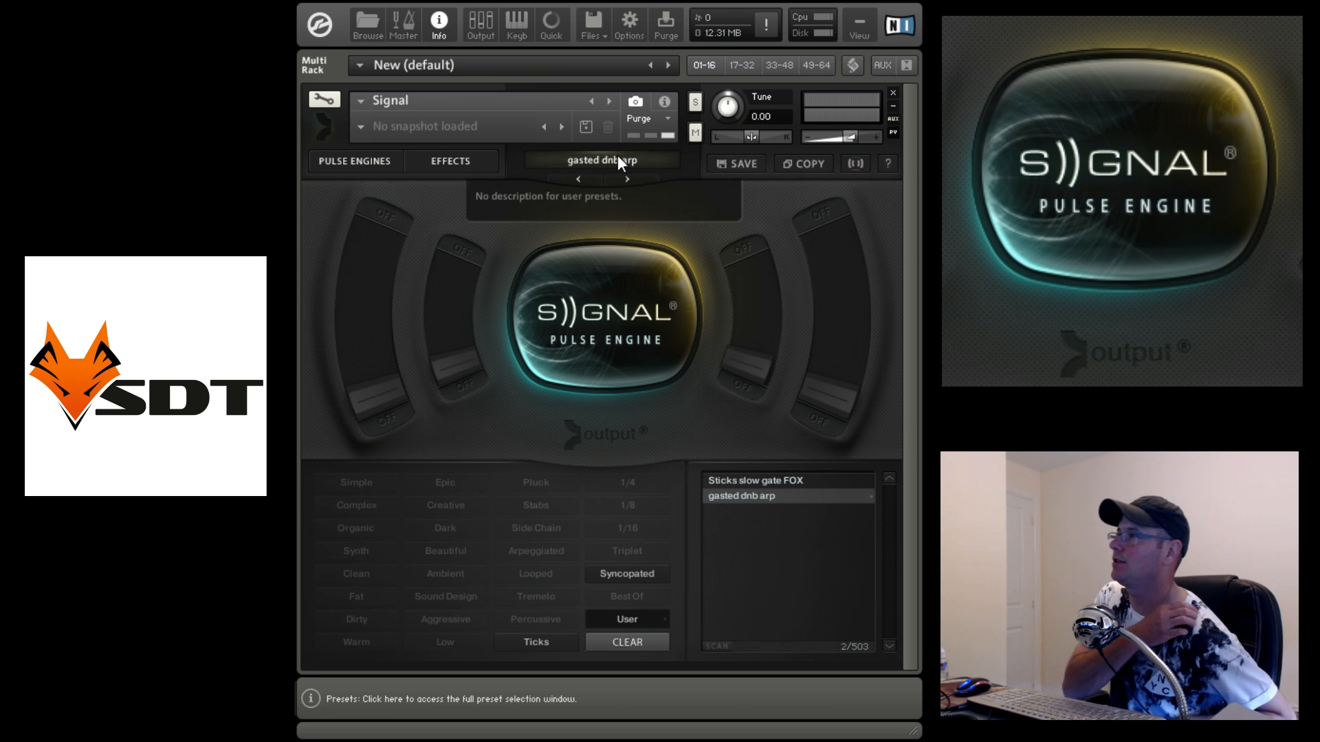
# Step: Look through the pulse engines view, the effects view and the save options, and return to the preset browser
pyautogui.click(390, 162)
pyautogui.click(450, 161)
pyautogui.click(751, 170)
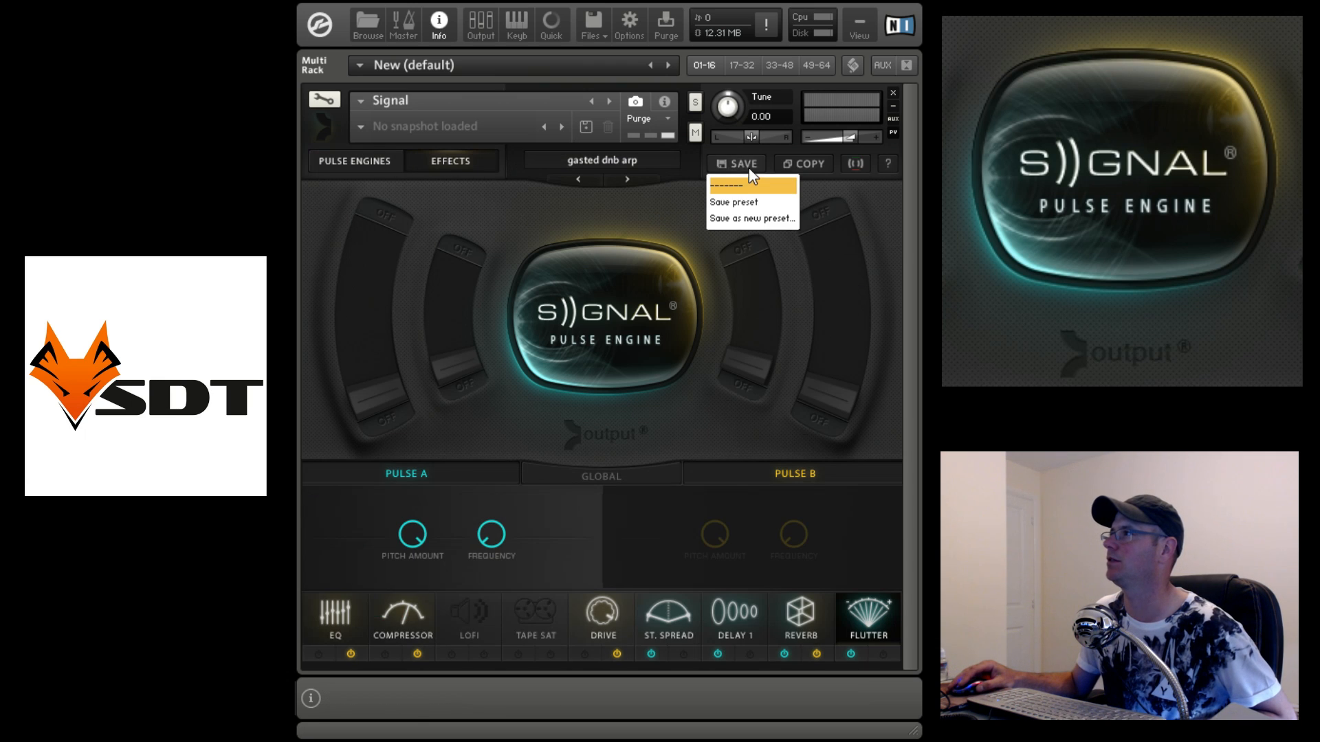
pyautogui.click(629, 160)
pyautogui.click(627, 157)
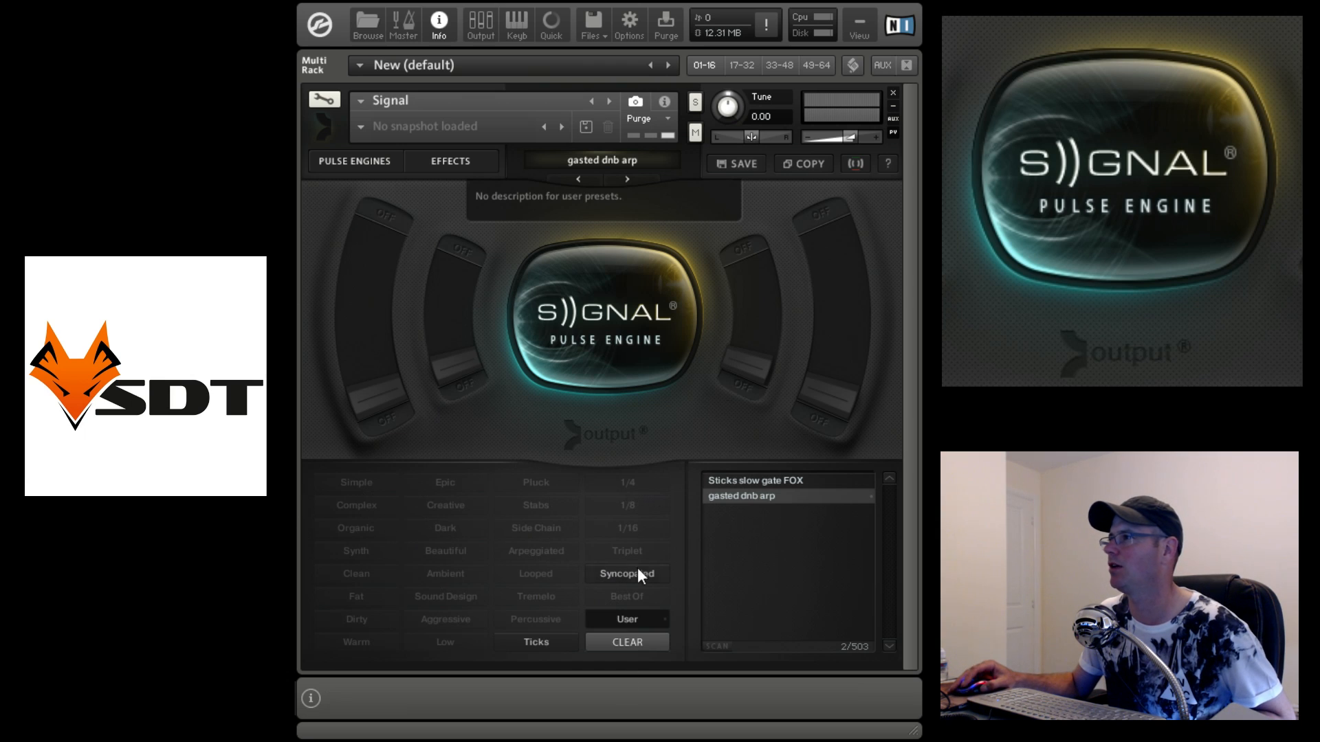
# Step: Clear the preset tag filters and filter the preset list by Complex, Dark and Arpeggiated
pyautogui.click(622, 640)
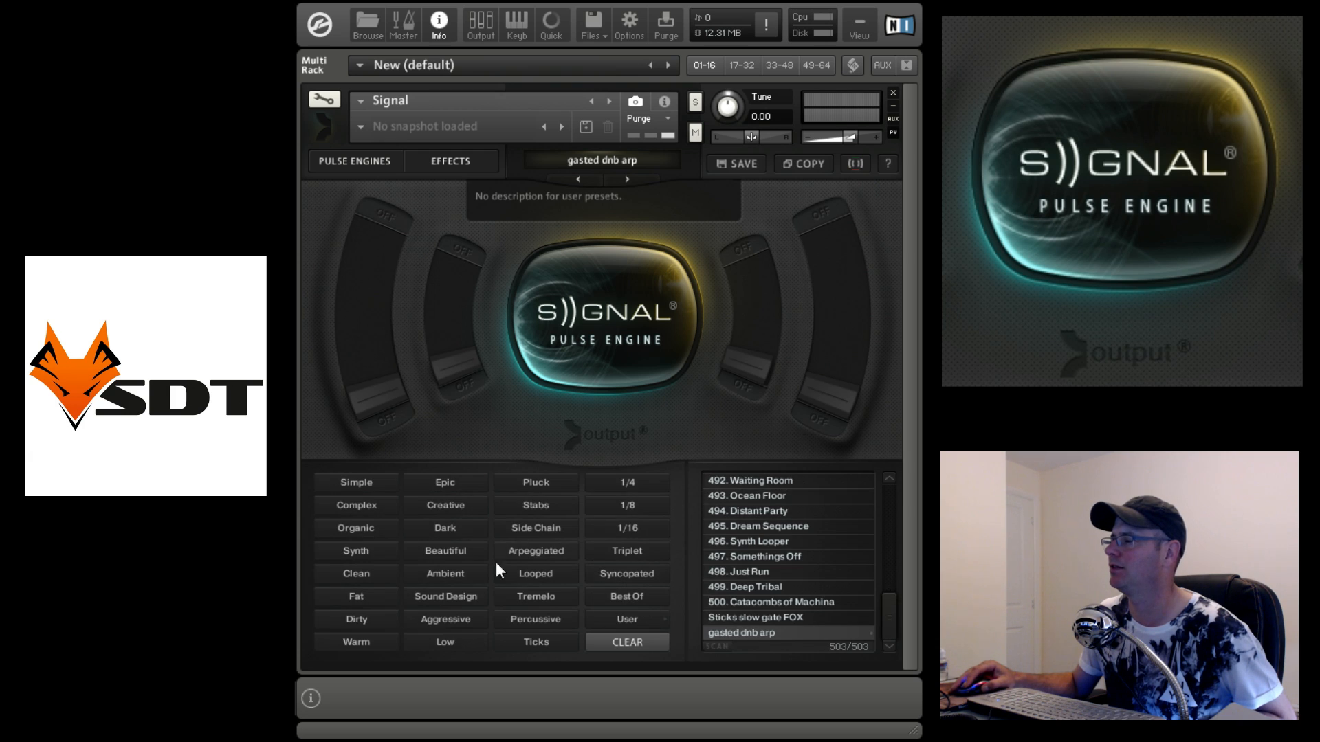
pyautogui.click(366, 503)
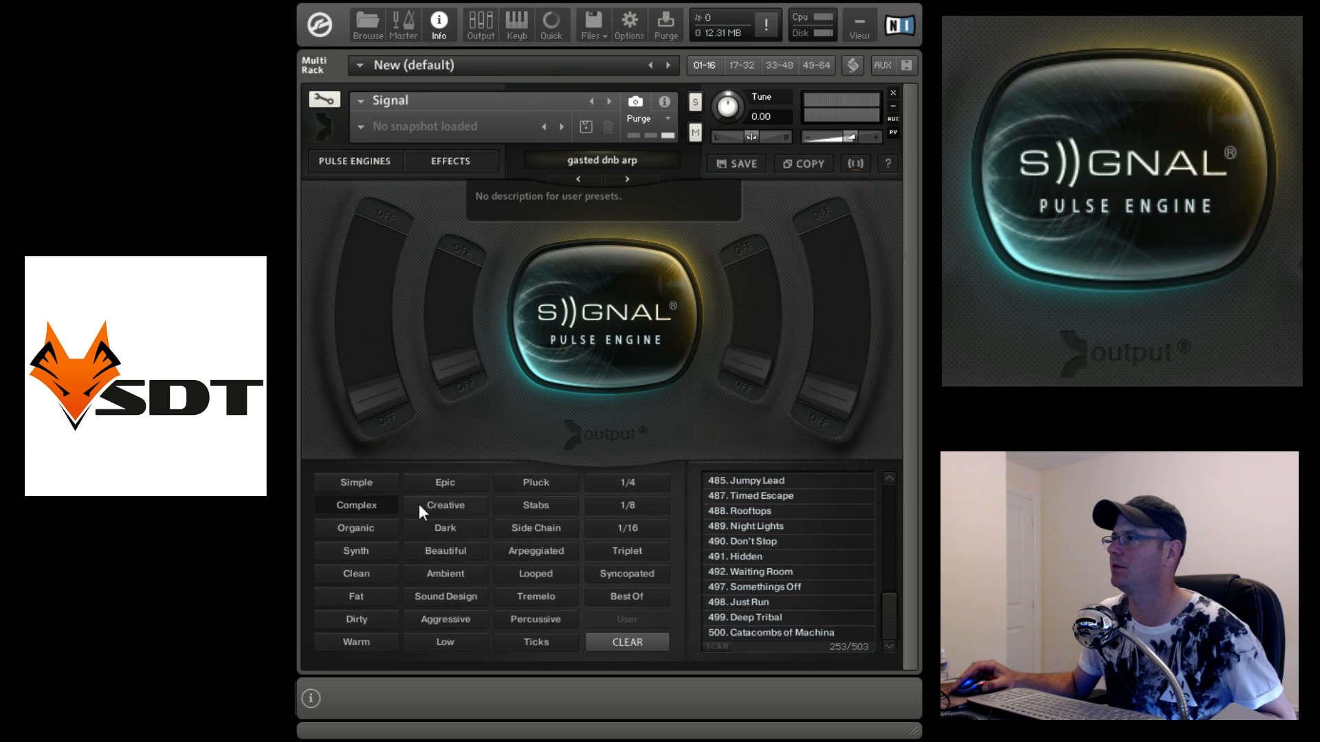
pyautogui.click(455, 524)
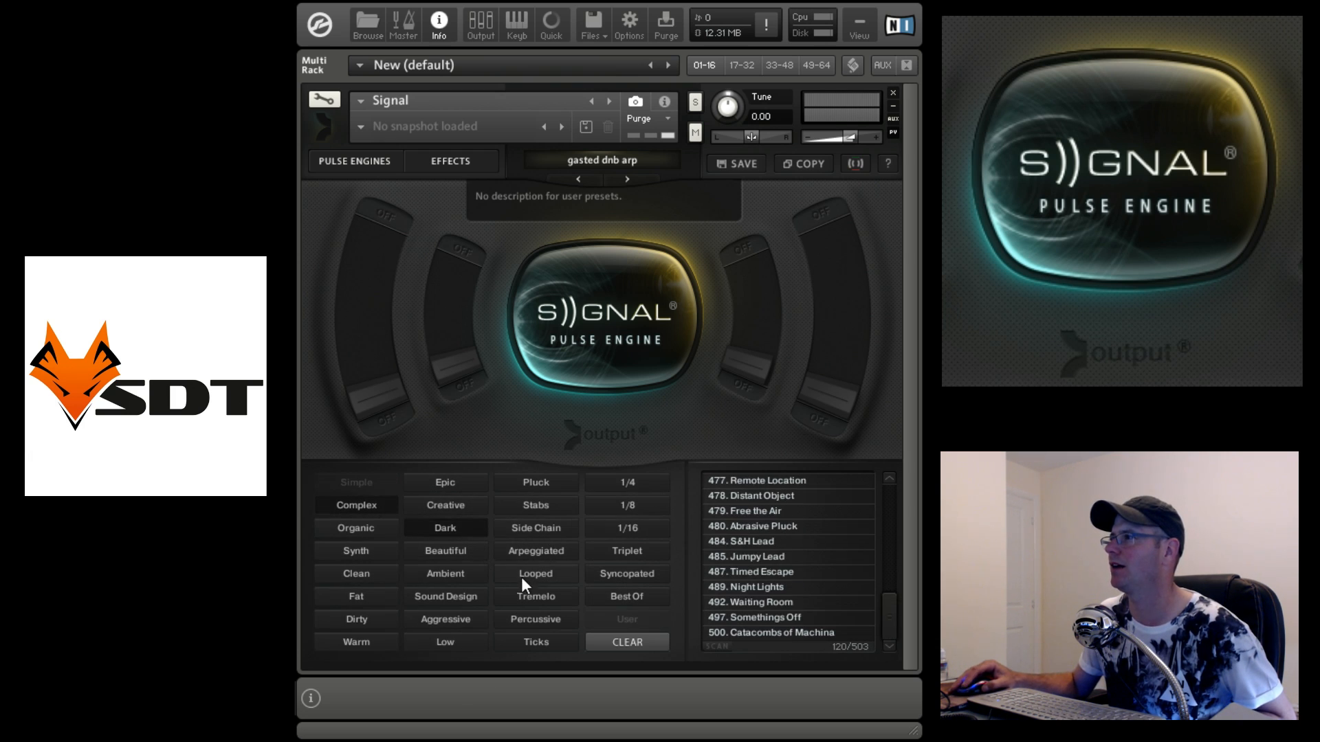
pyautogui.click(542, 553)
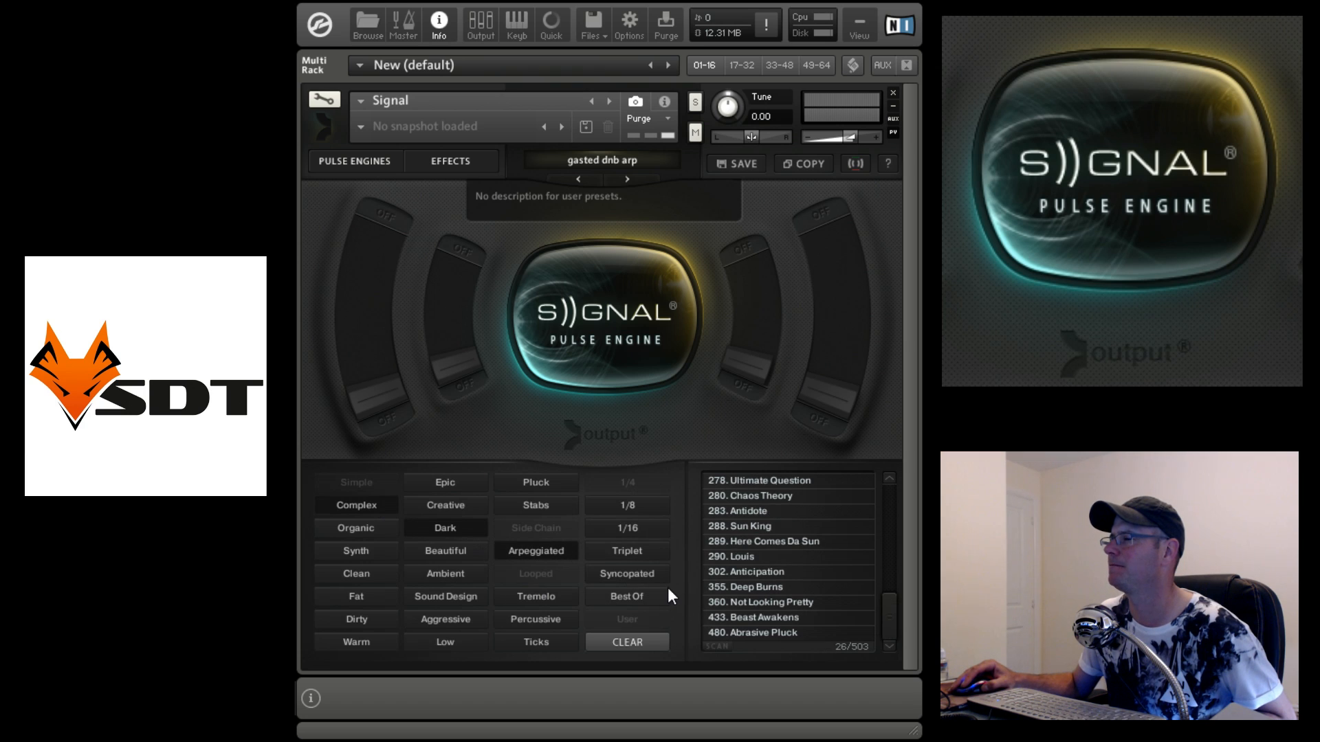
pyautogui.moveTo(880, 609); pyautogui.dragTo(898, 634)
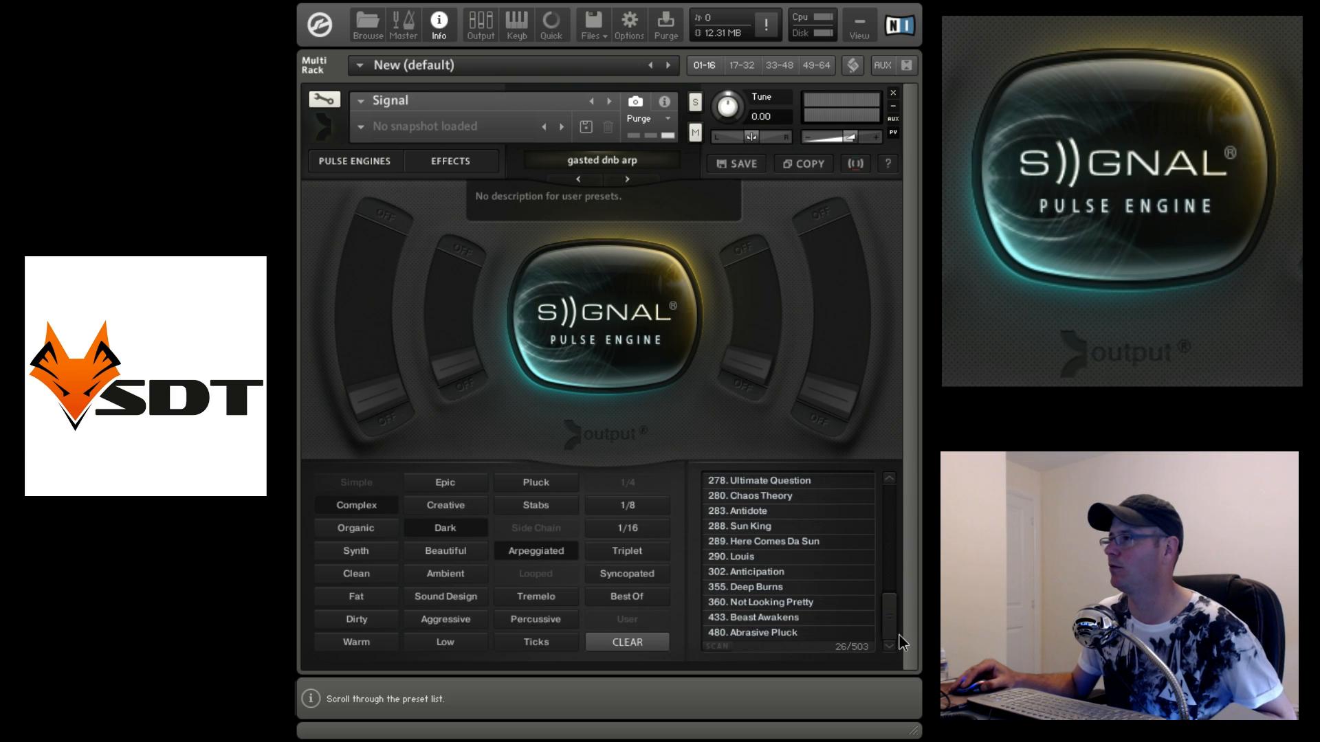
# Step: Try the additional Sound Design tag, remove it again, and load the preset 302. Anticipation
pyautogui.click(459, 597)
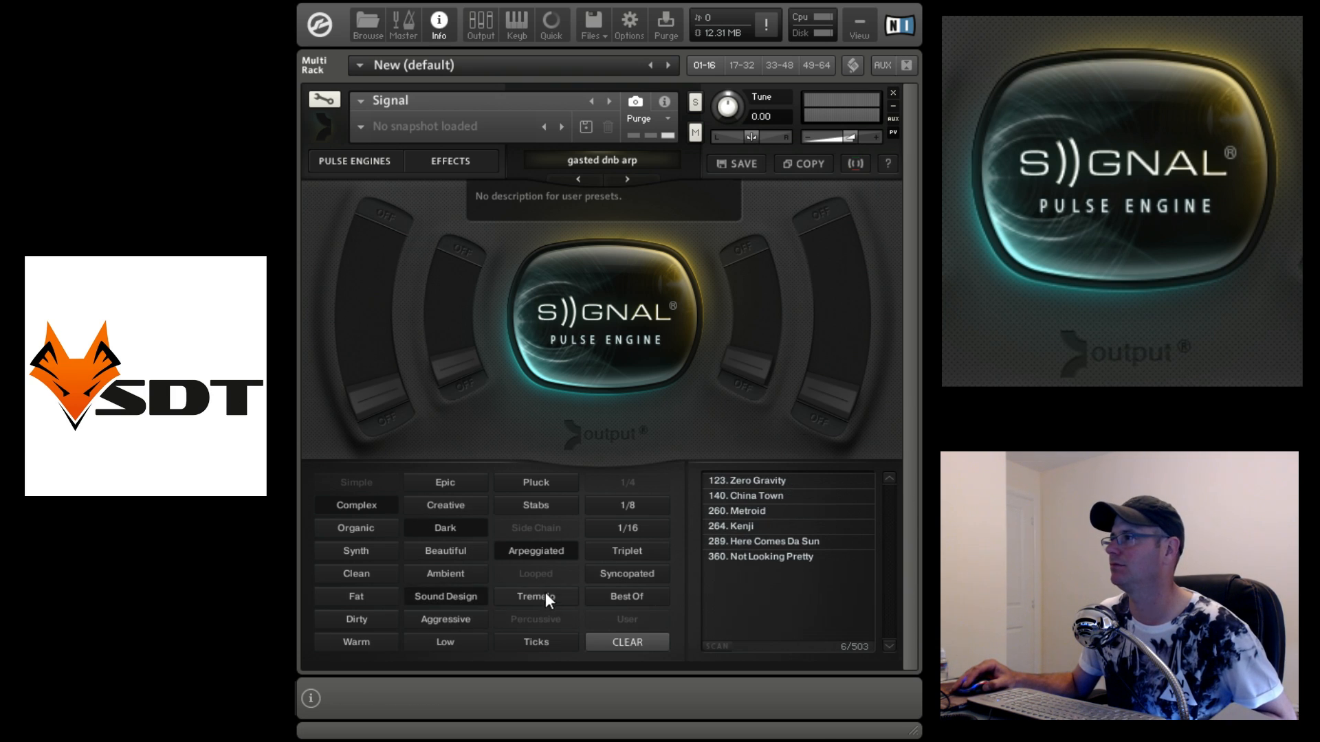
pyautogui.click(473, 599)
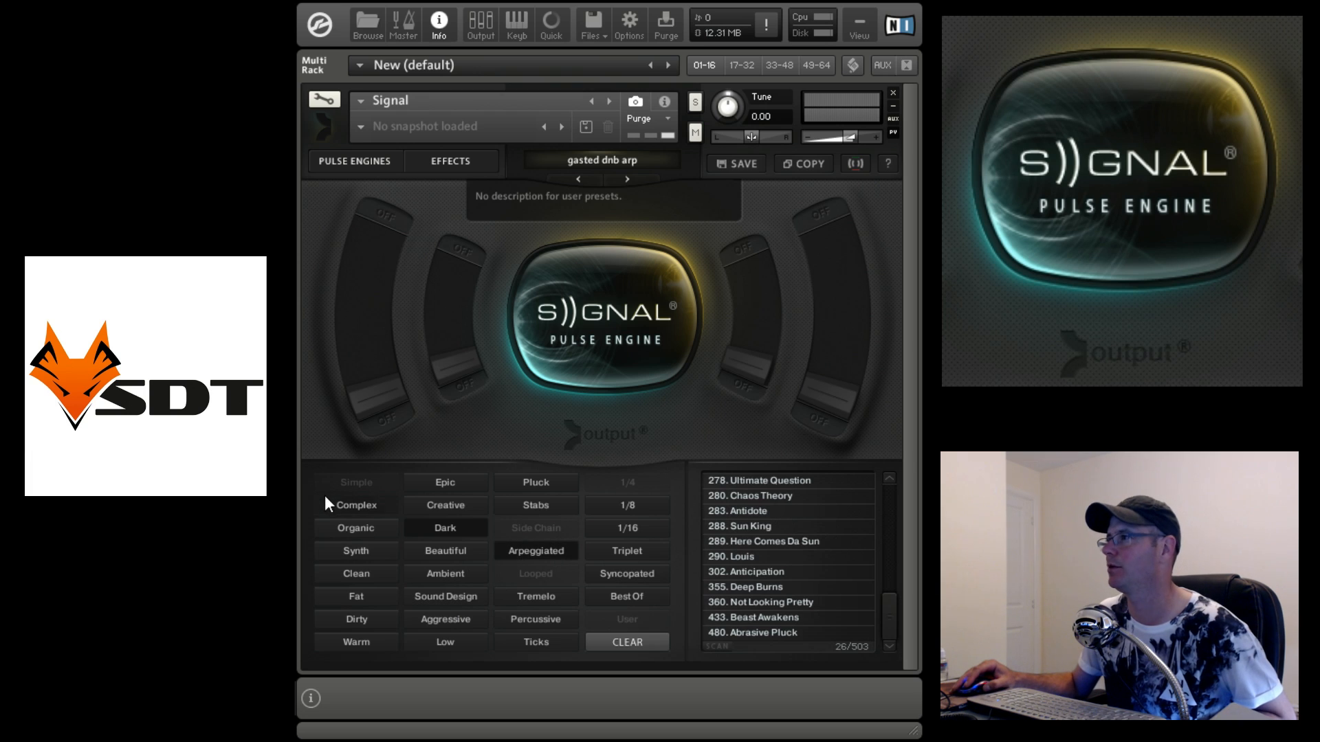
pyautogui.click(774, 572)
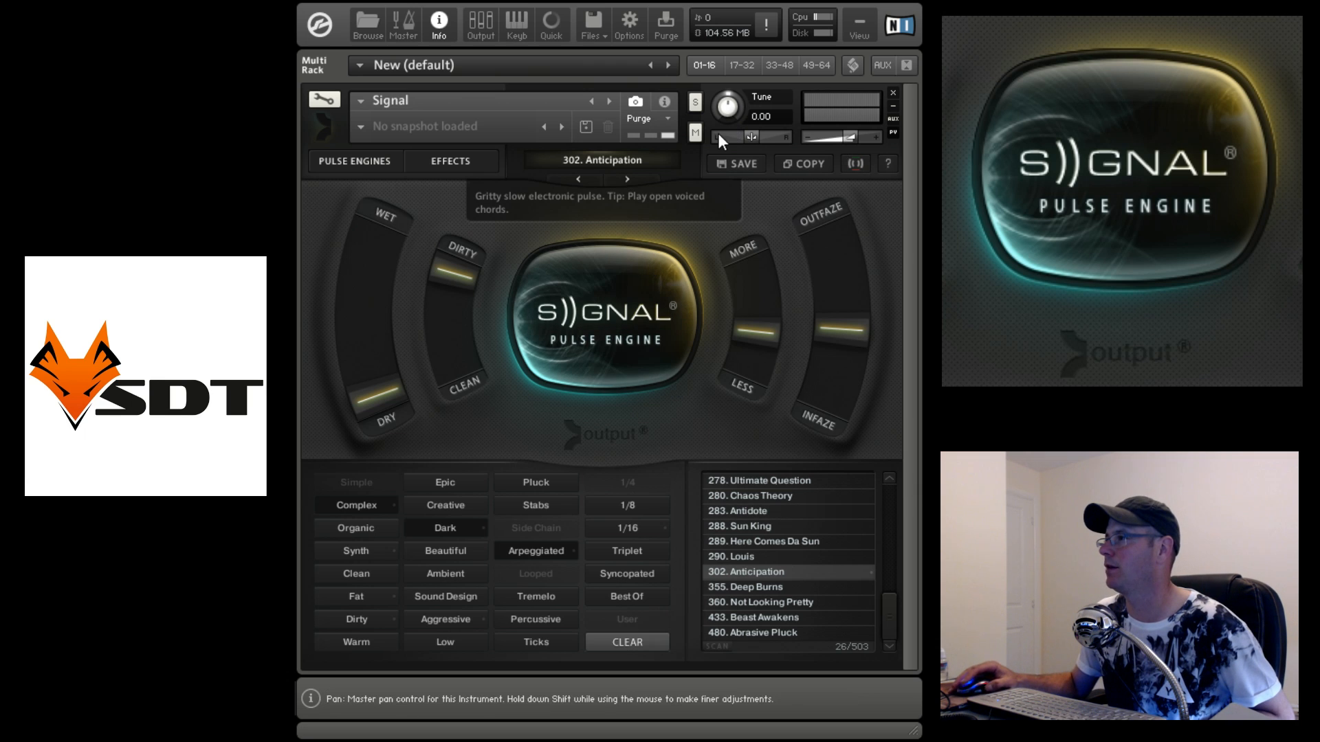
# Step: Remove the active tags and try filtering the preset list by User and Syncopated
pyautogui.click(554, 546)
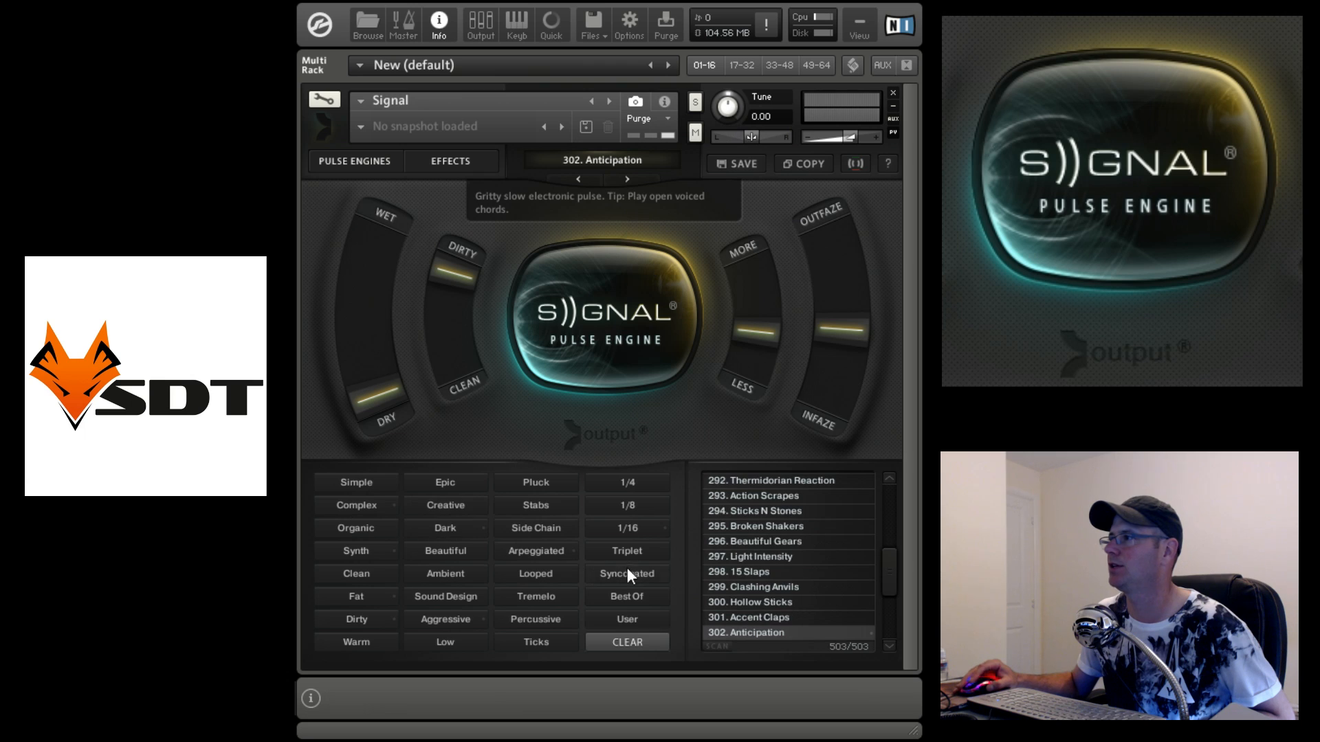
pyautogui.click(638, 624)
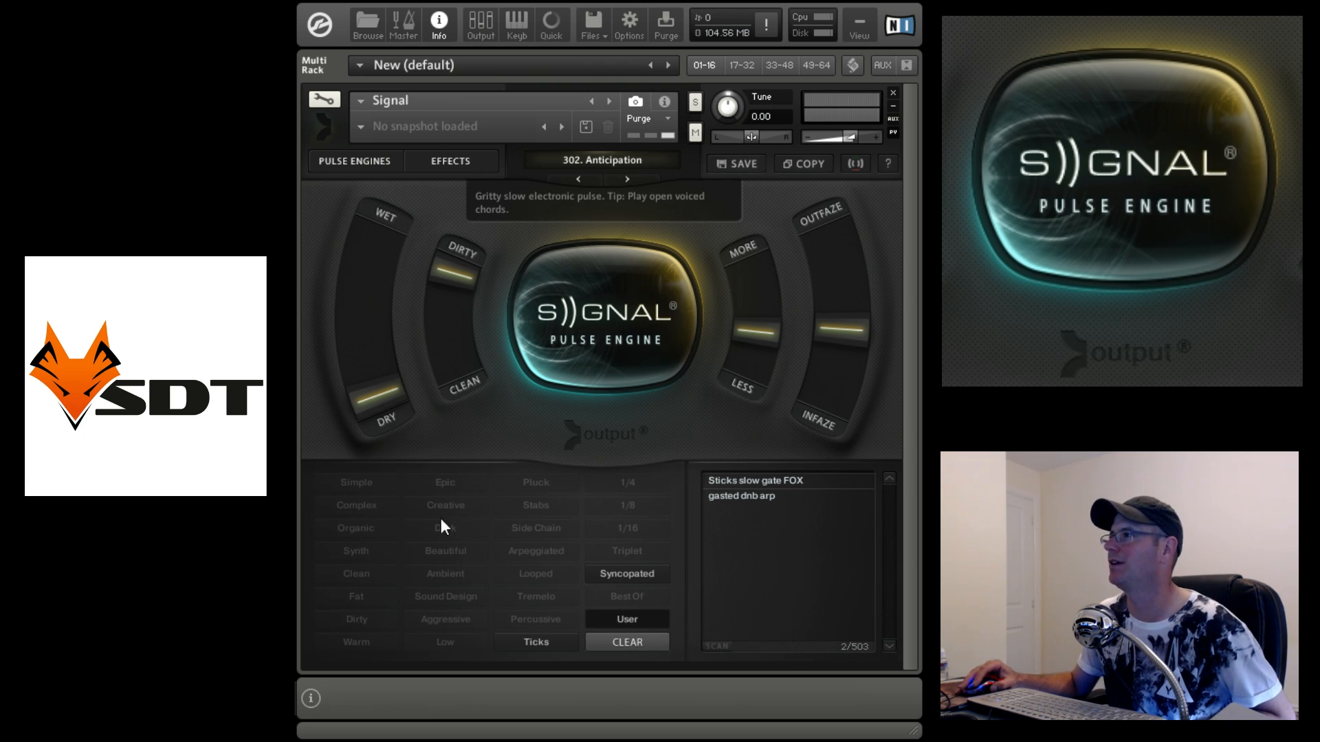
pyautogui.click(620, 617)
pyautogui.click(642, 572)
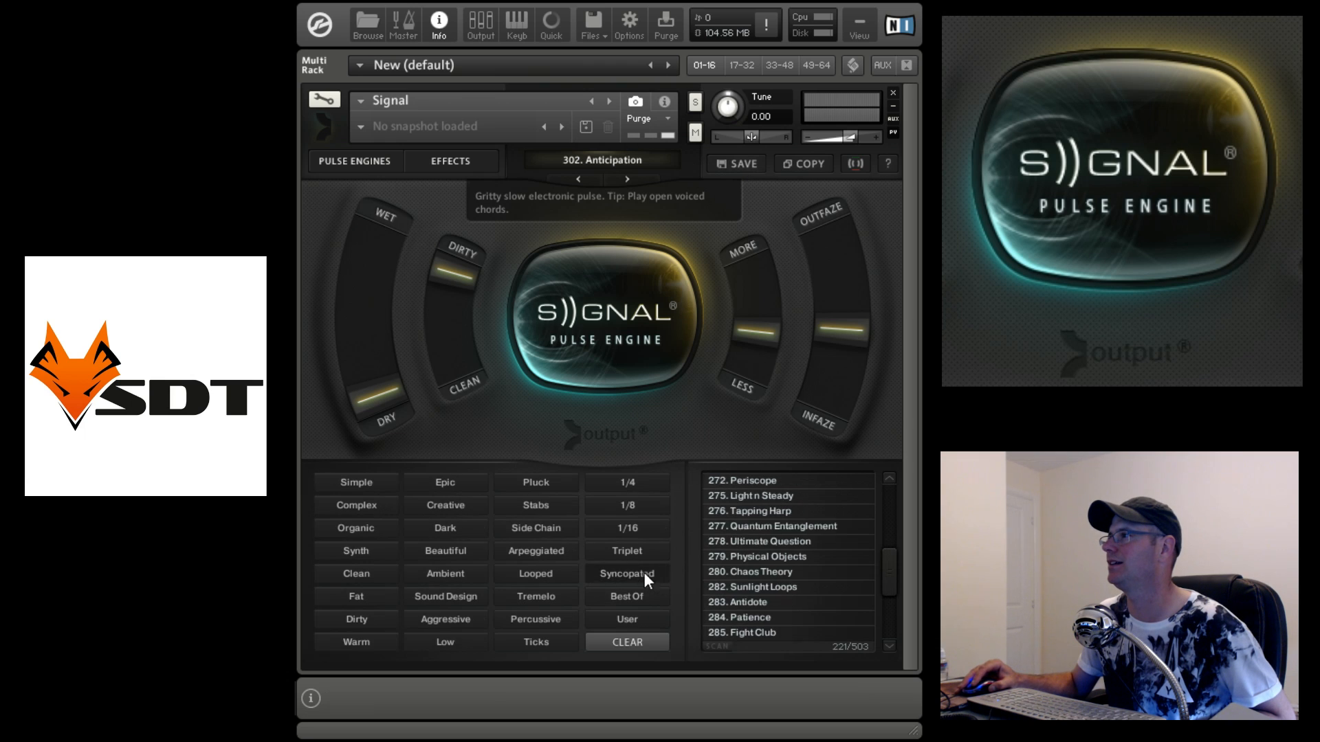
# Step: View the preset's pulse engines, return to the preset browser and load the blank preset 000. Init
pyautogui.click(381, 163)
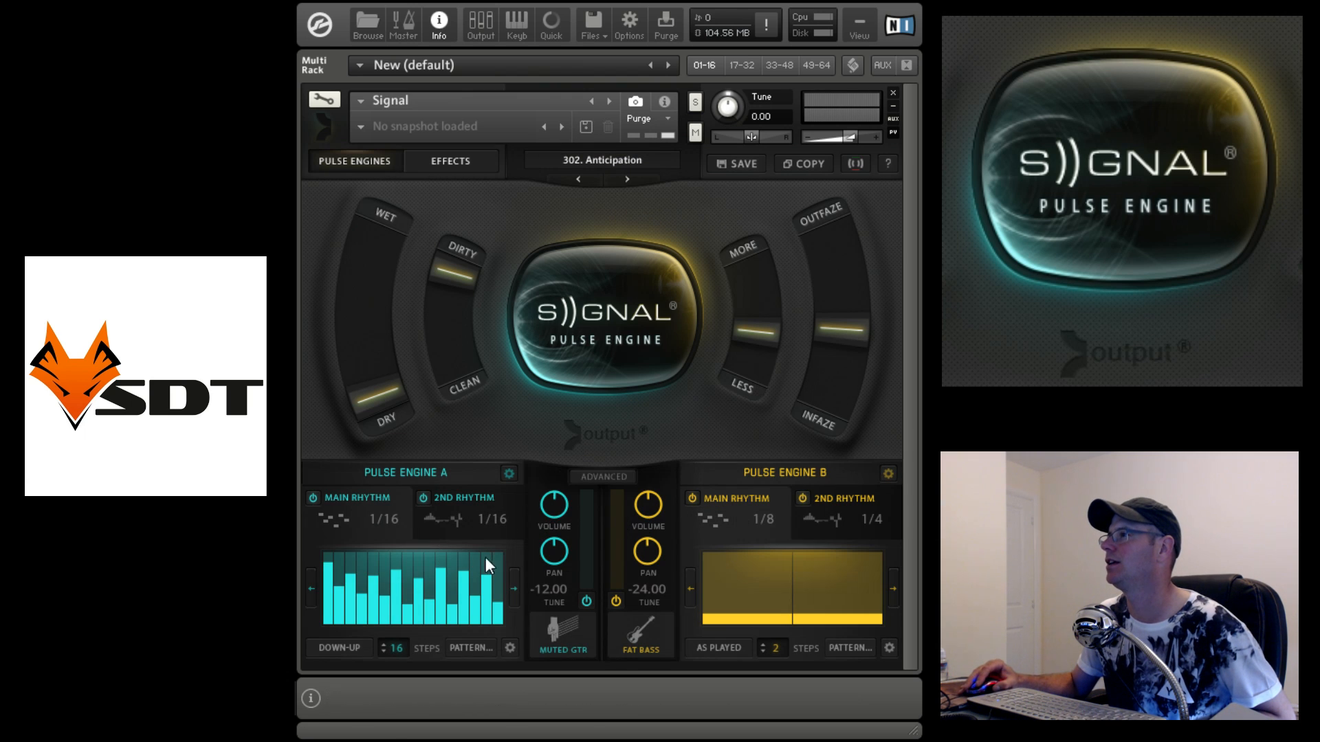
pyautogui.click(603, 159)
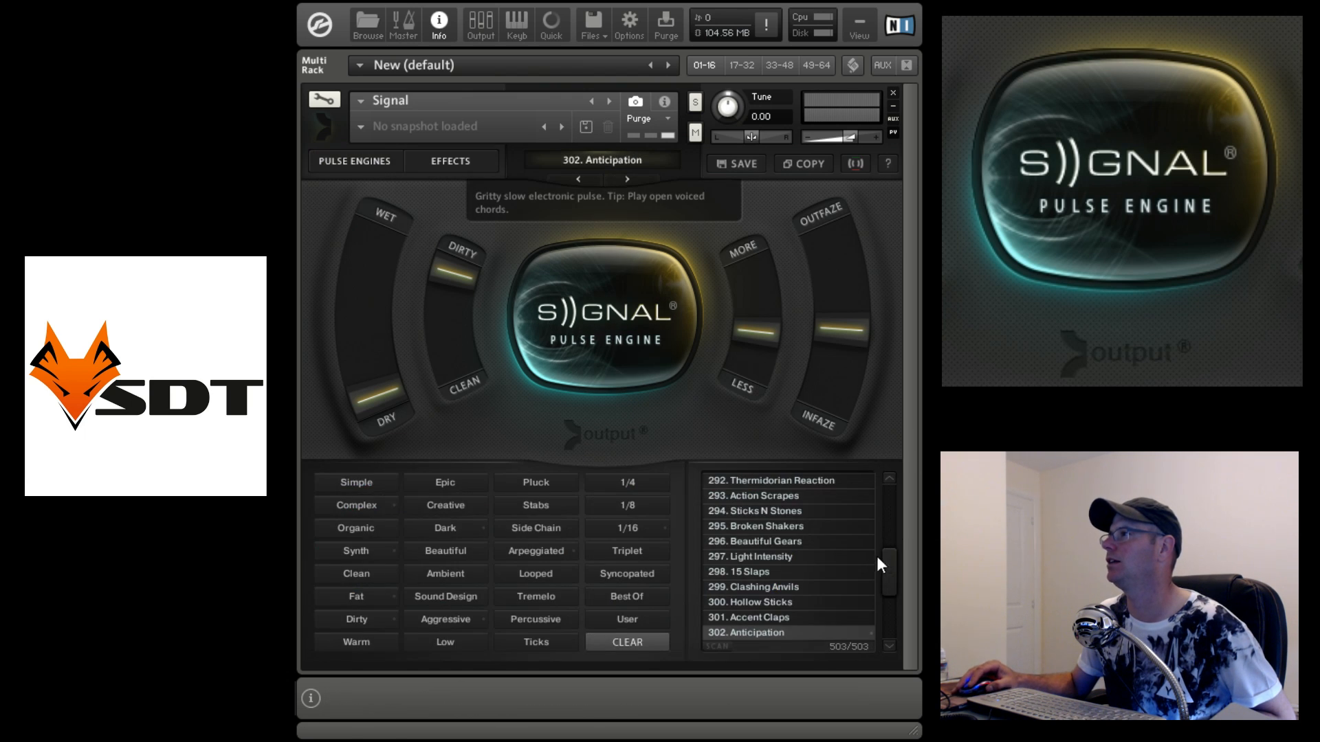
pyautogui.moveTo(884, 575); pyautogui.dragTo(885, 347)
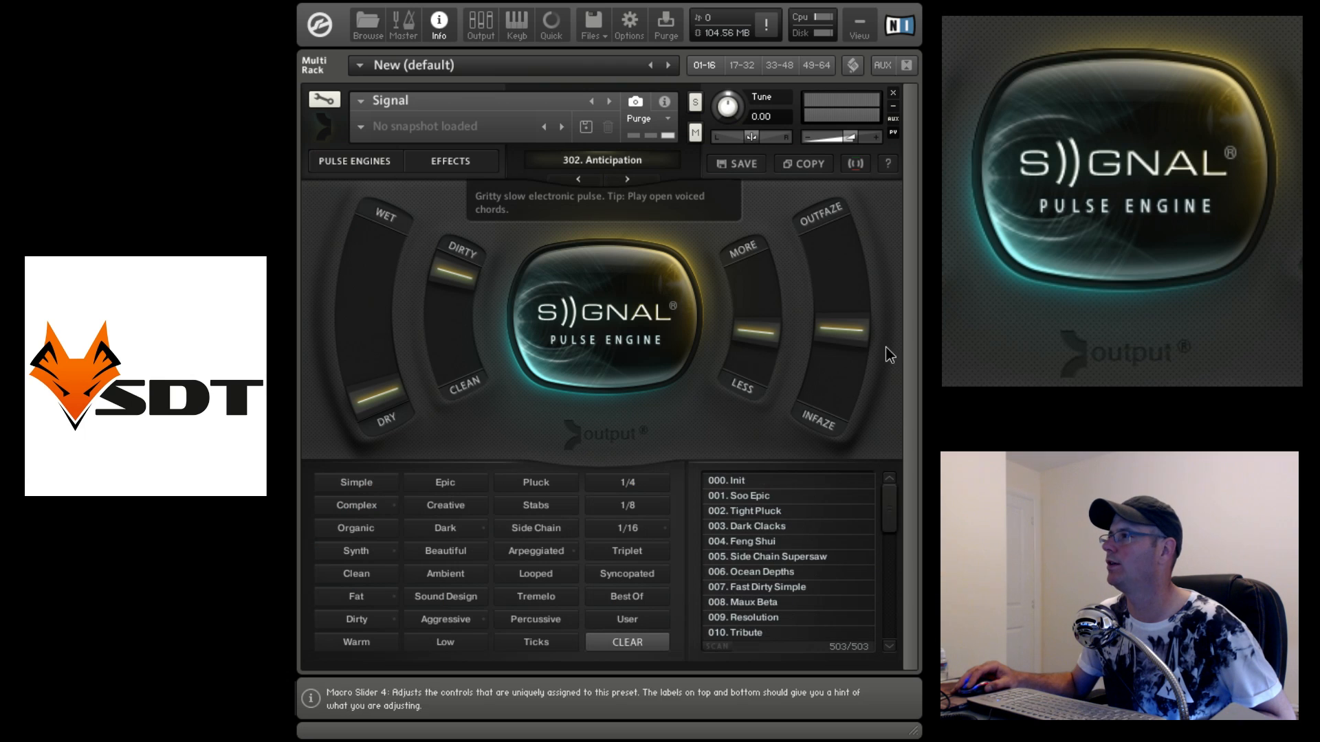
pyautogui.click(742, 479)
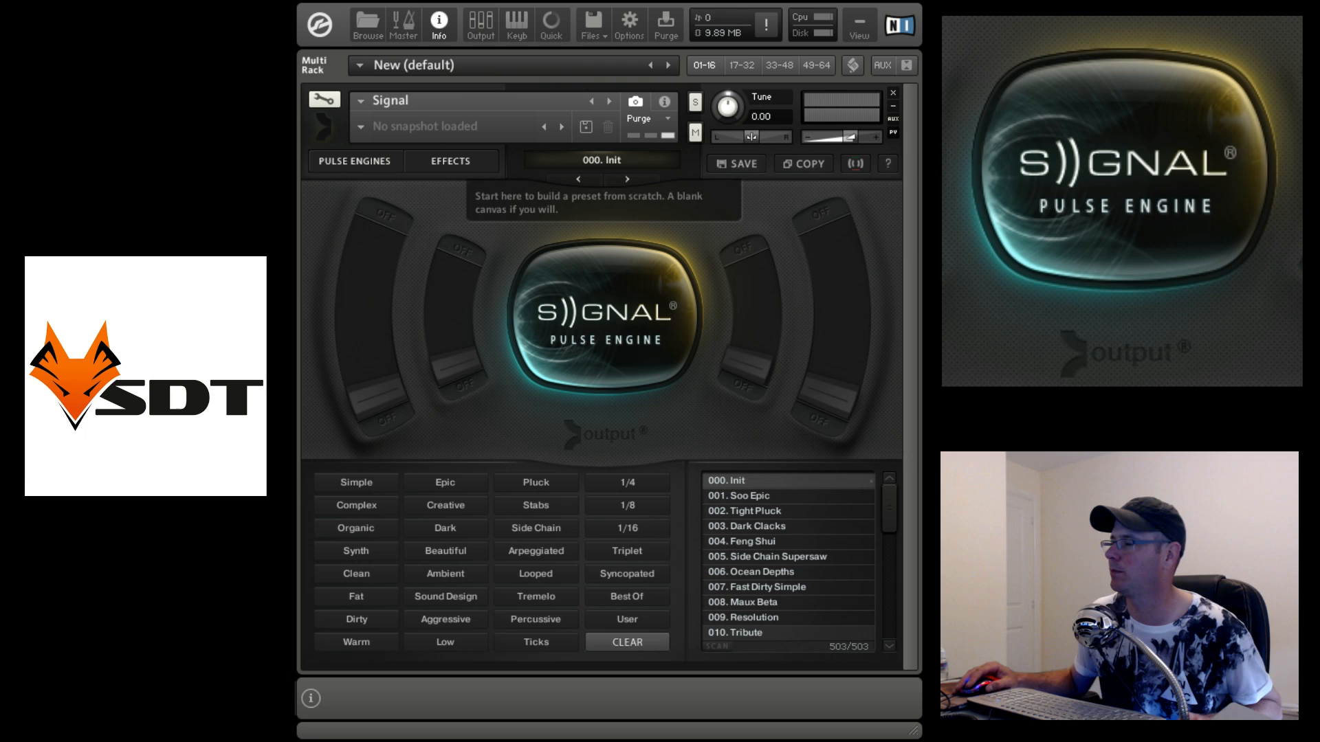
# Step: Filter the presets by Creative and Side Chain and load 156. Inhale Pluck
pyautogui.click(456, 505)
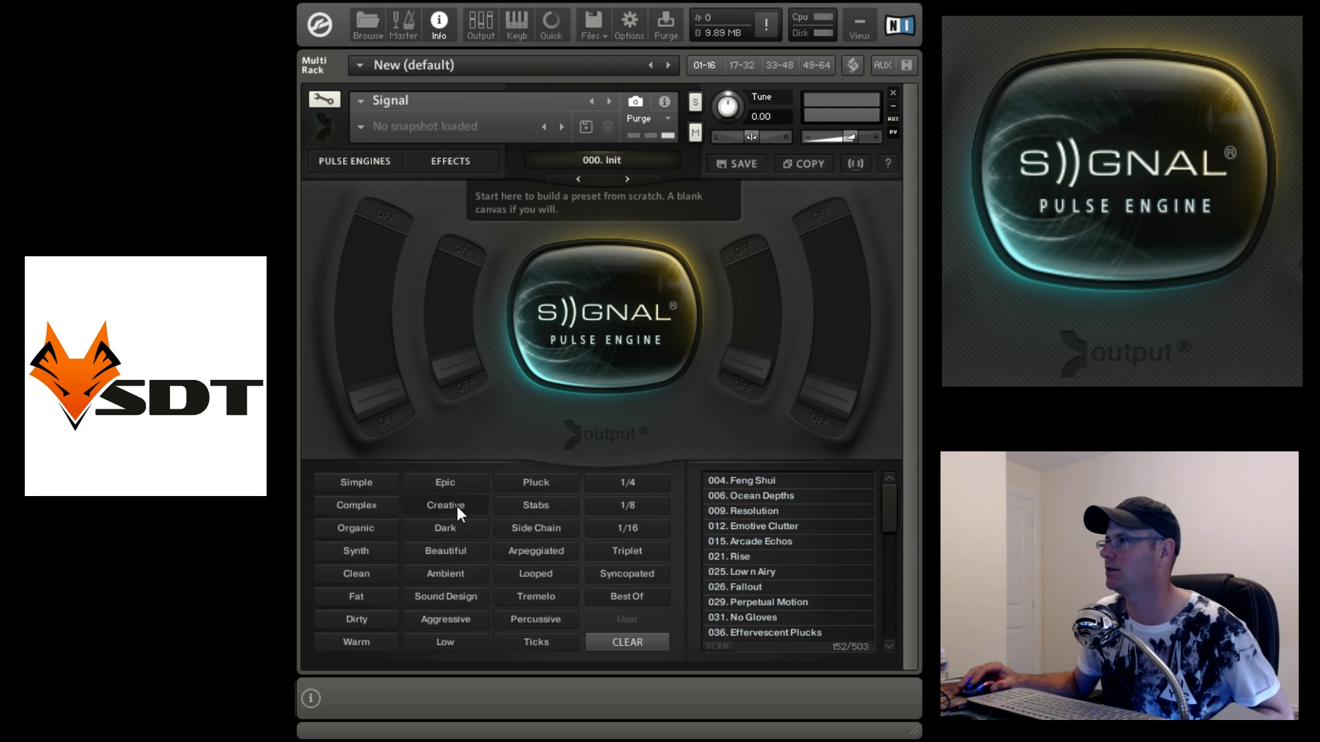
pyautogui.click(554, 531)
pyautogui.click(773, 540)
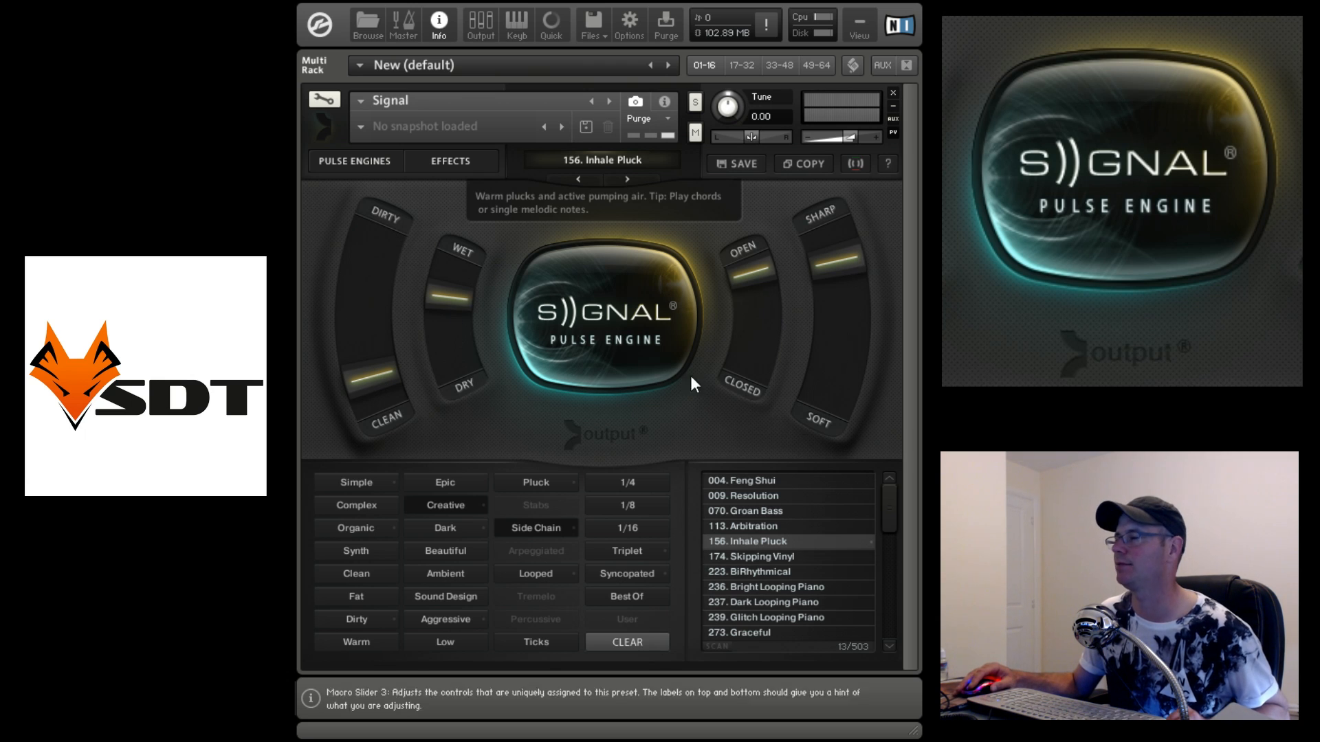
# Step: Load the preset 223. BiRhythmical and try out its Bright/Dark, Thin/Full, Sharp/Soft and RHTM macro sliders
pyautogui.click(766, 570)
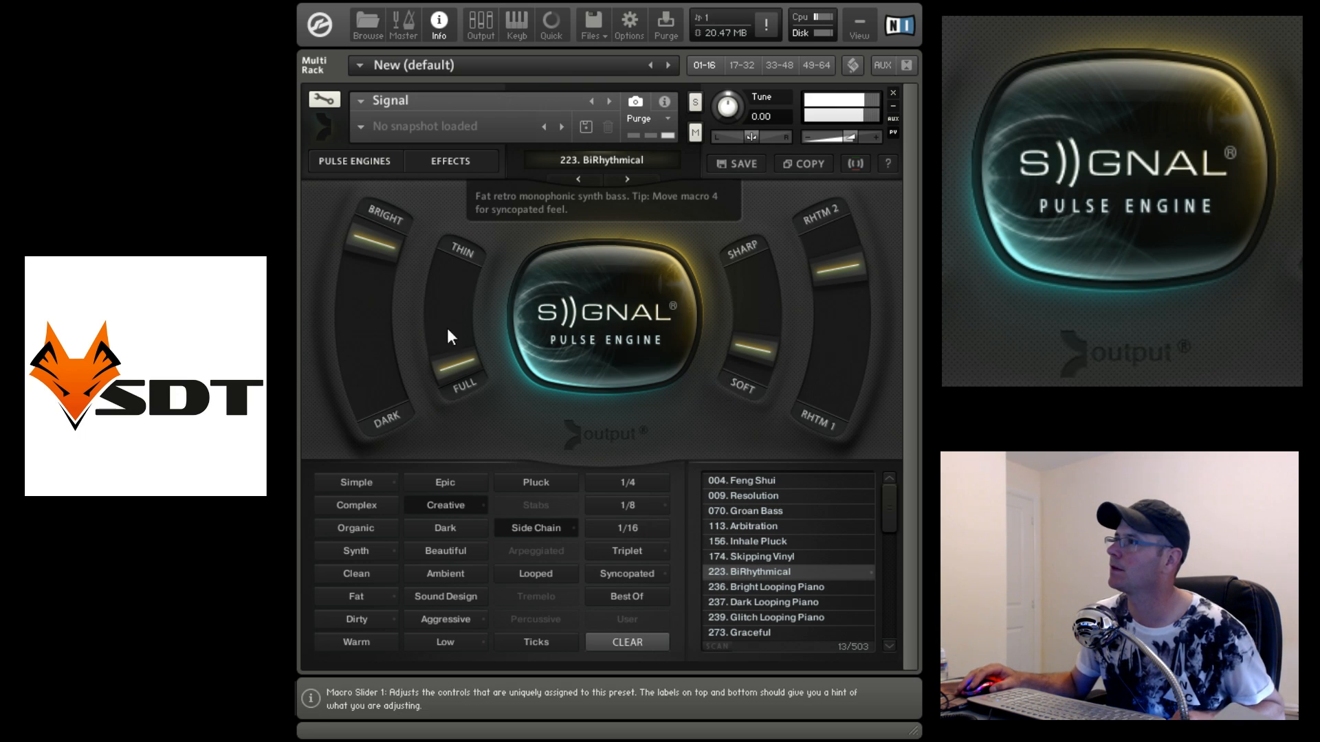
pyautogui.moveTo(460, 370); pyautogui.dragTo(458, 287)
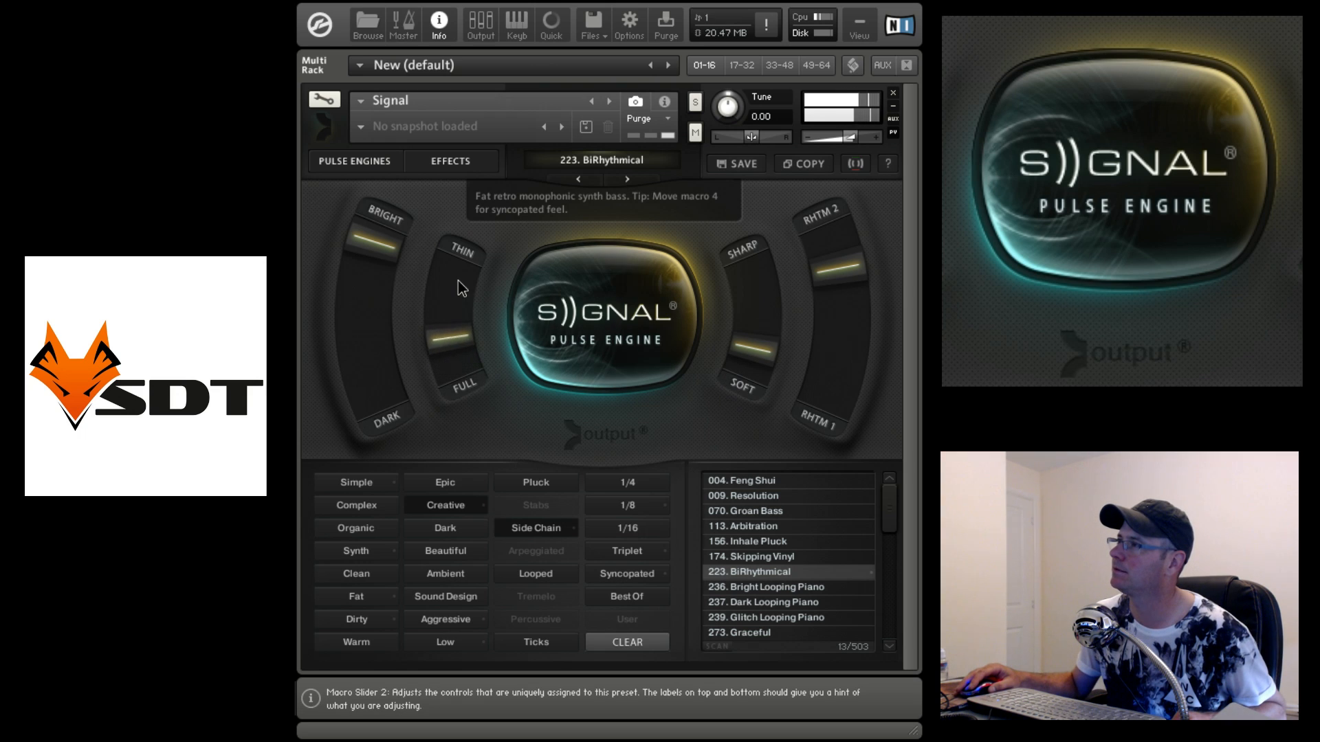
pyautogui.moveTo(484, 125); pyautogui.dragTo(446, 447)
pyautogui.moveTo(395, 249); pyautogui.dragTo(351, 66)
pyautogui.moveTo(766, 337); pyautogui.dragTo(756, 209)
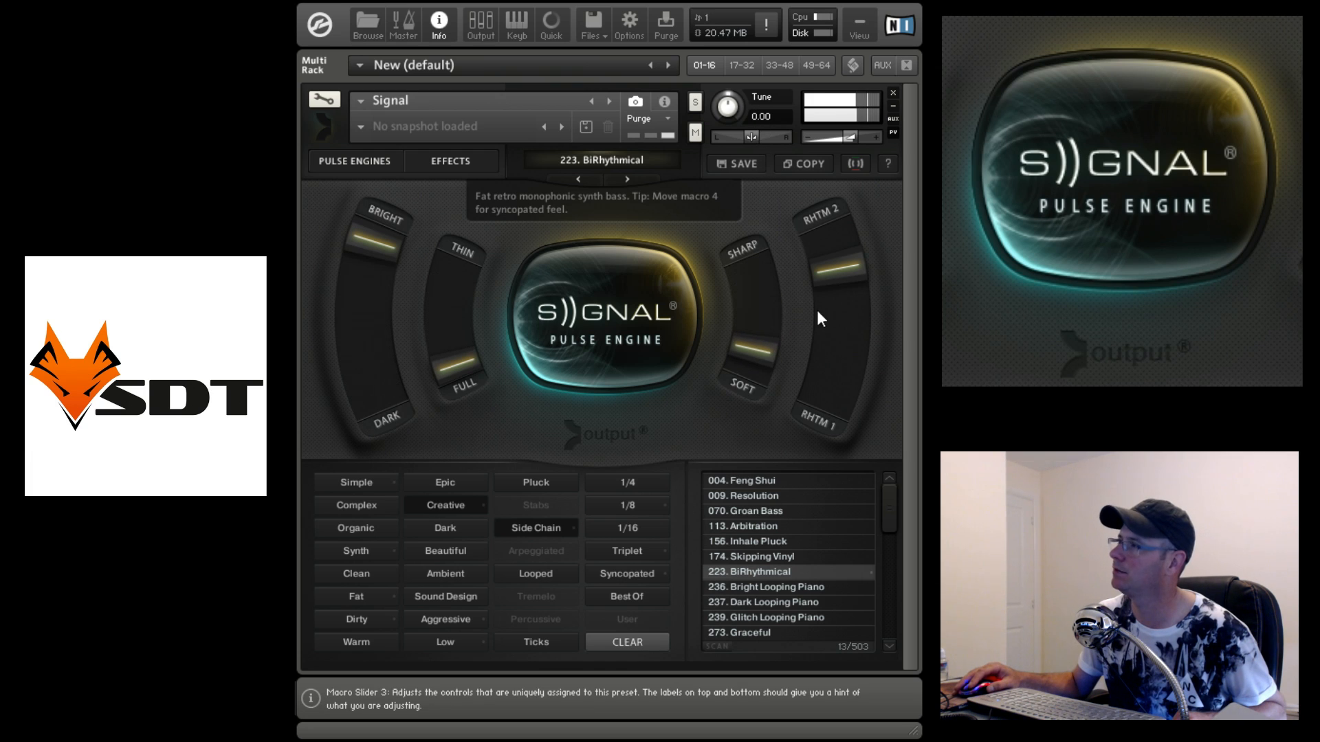
pyautogui.moveTo(838, 273); pyautogui.dragTo(814, 179)
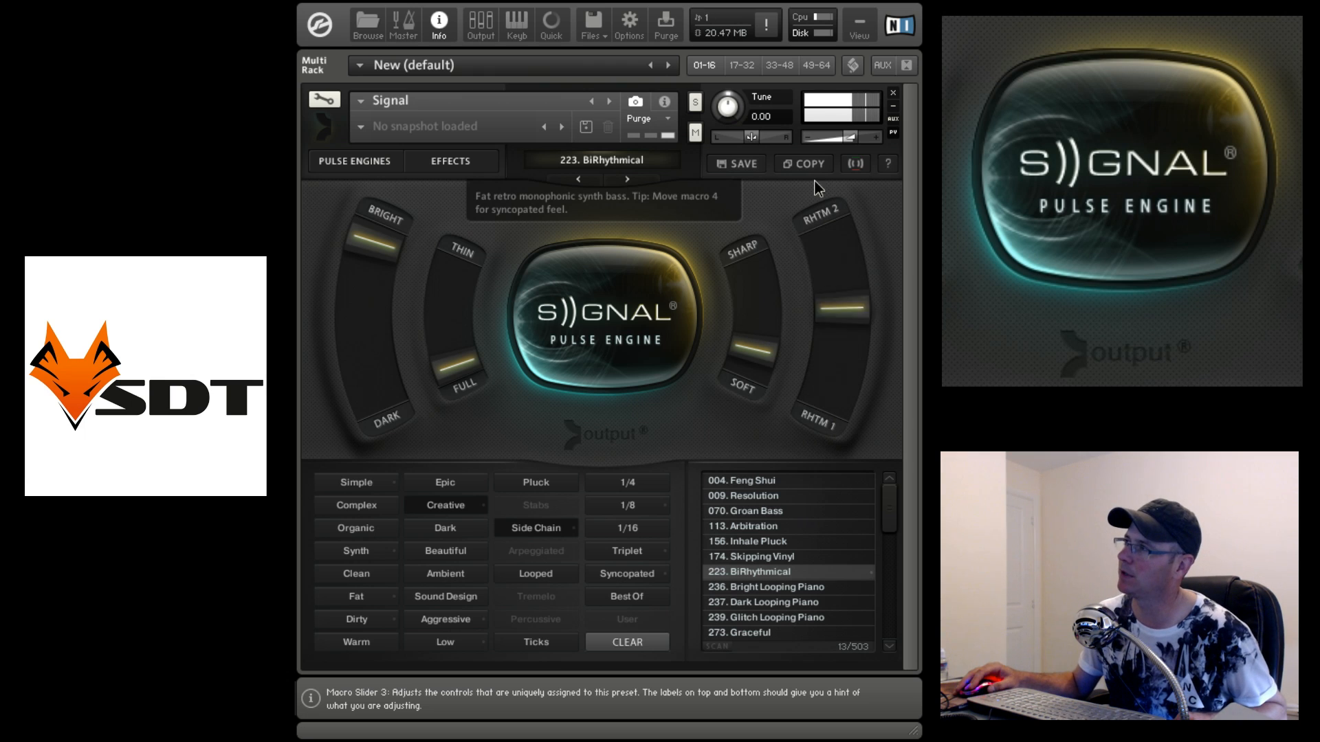
# Step: Remove the Side Chain and Creative tags, view the pulse engines briefly, and load the preset 000. Init
pyautogui.click(540, 531)
pyautogui.click(441, 505)
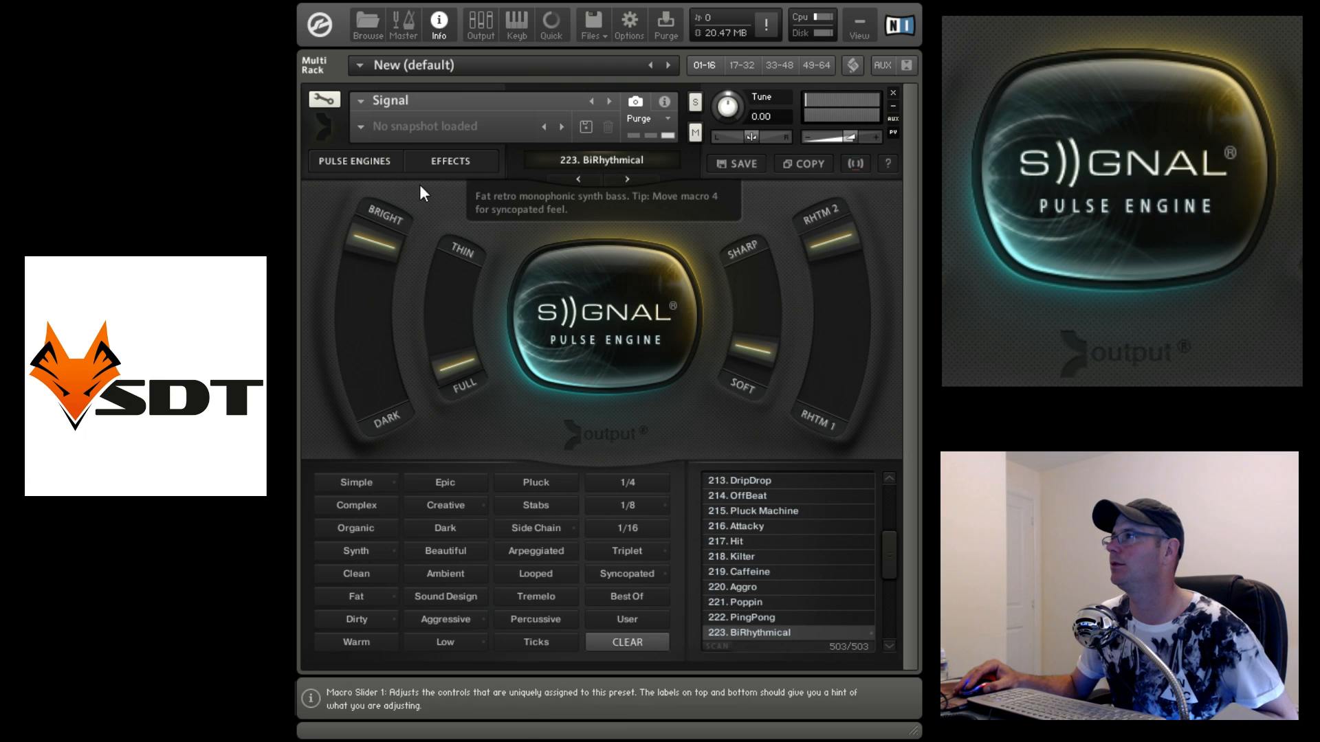
pyautogui.click(377, 159)
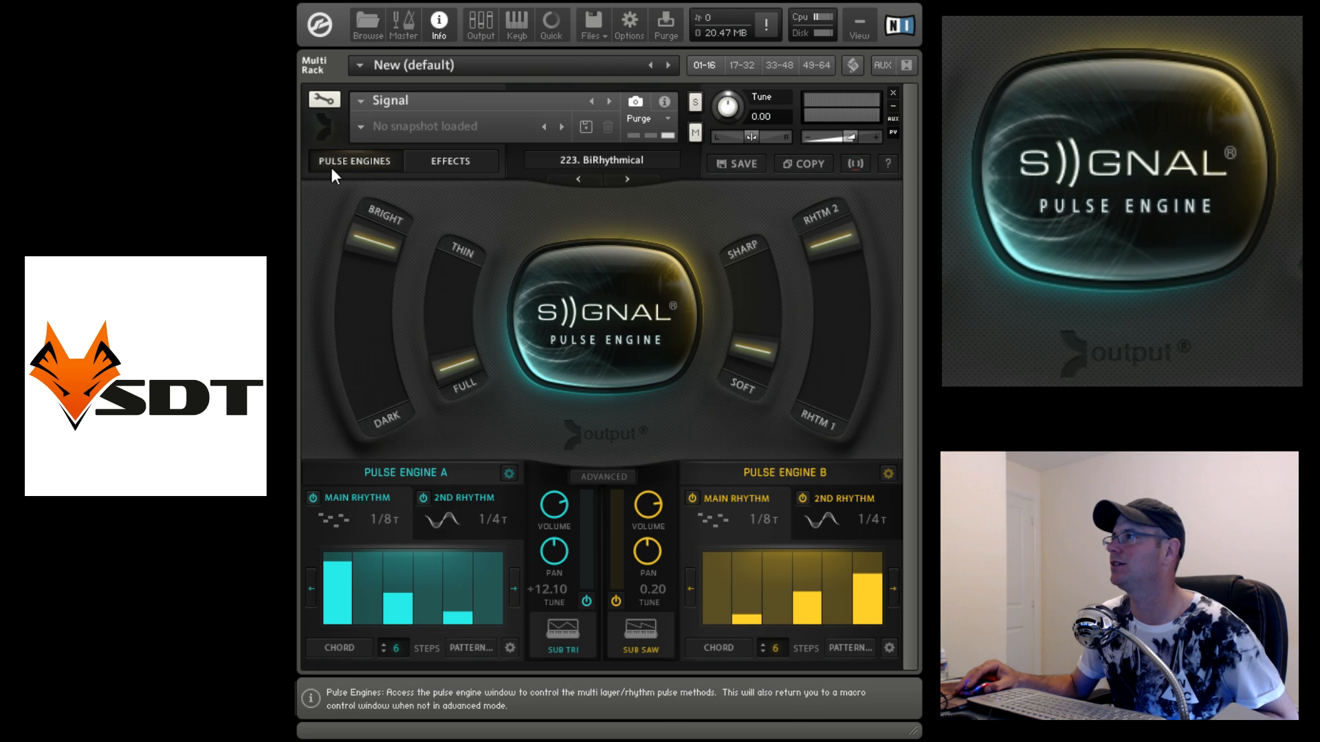
pyautogui.click(608, 163)
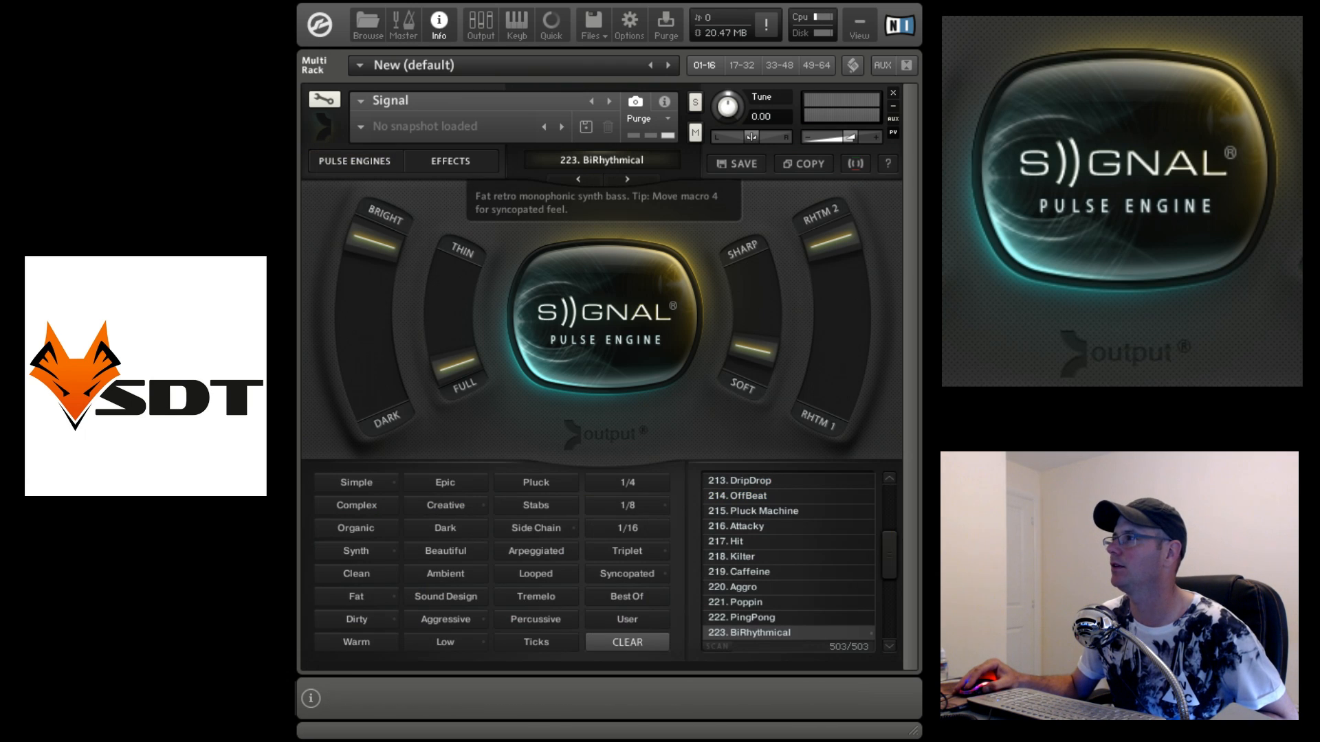
pyautogui.moveTo(893, 554); pyautogui.dragTo(887, 489)
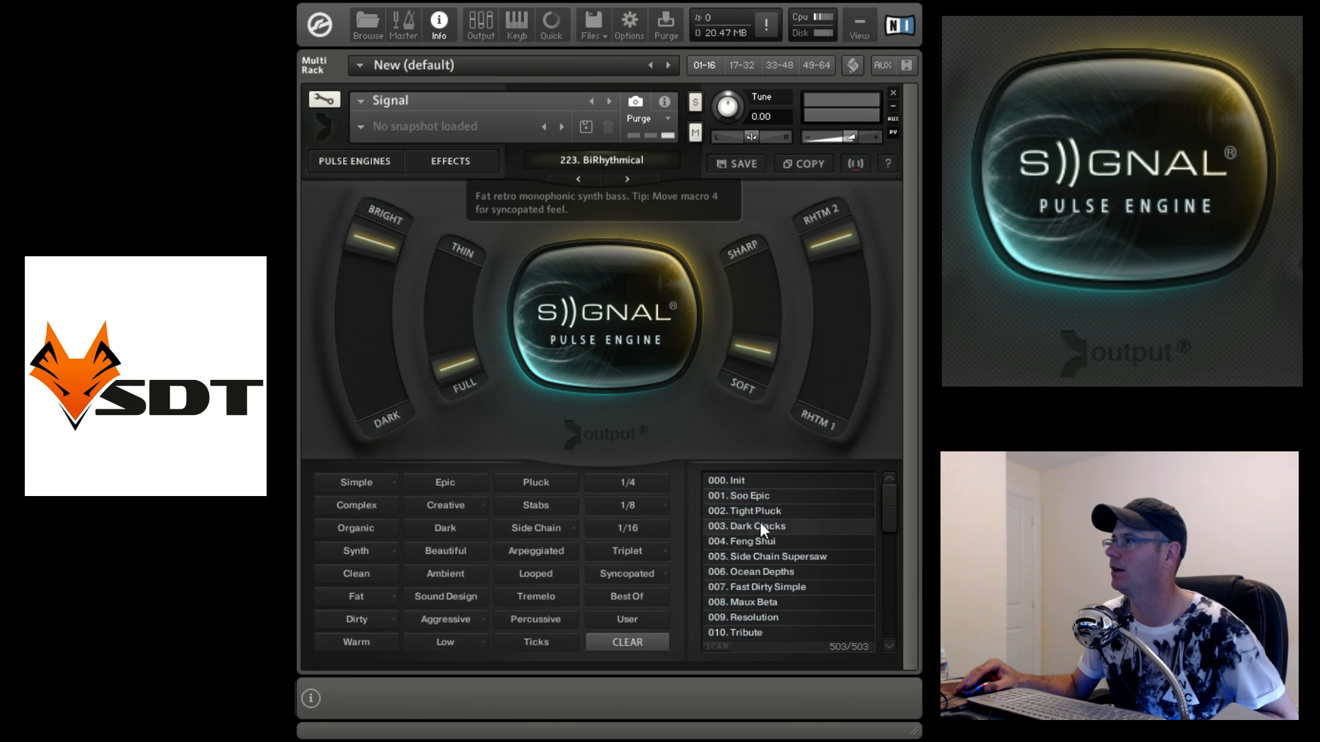
pyautogui.click(759, 481)
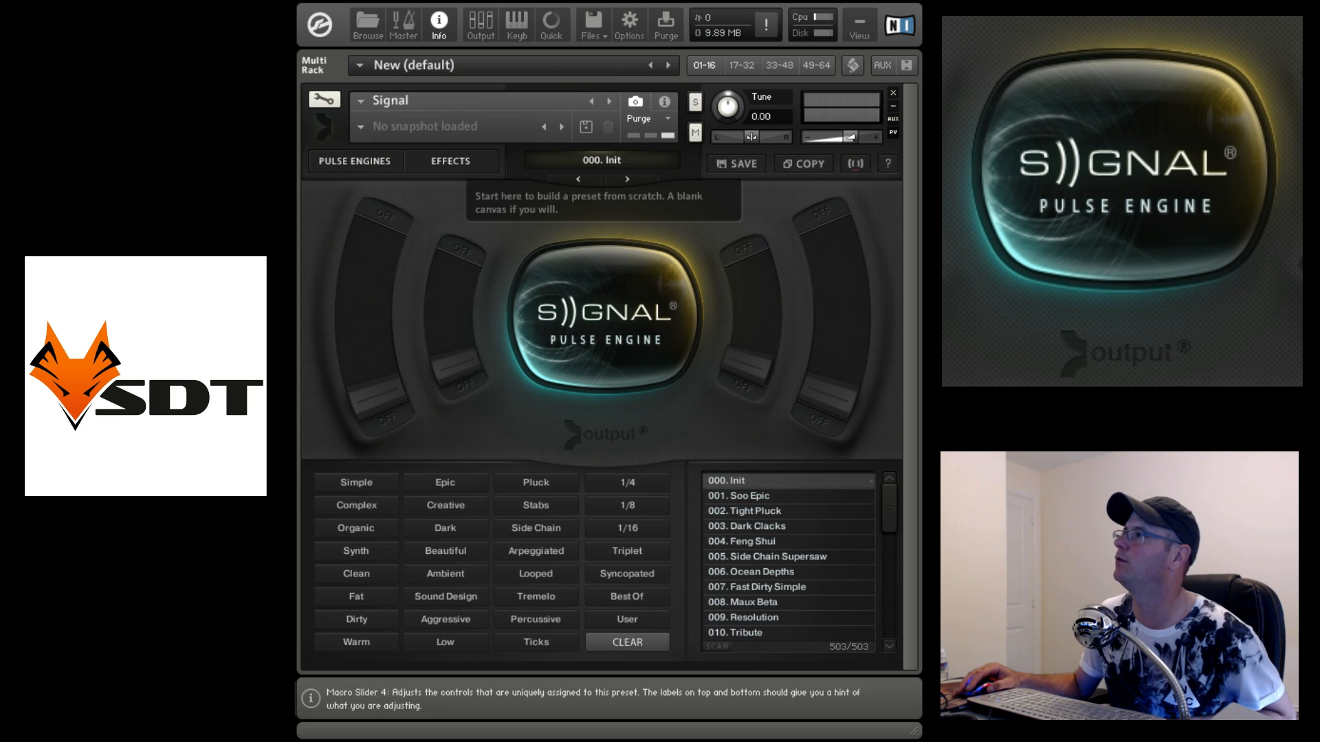
# Step: Switch the Signal pulse engine off and back on, and show the pulse engine settings of the Init preset
pyautogui.click(693, 349)
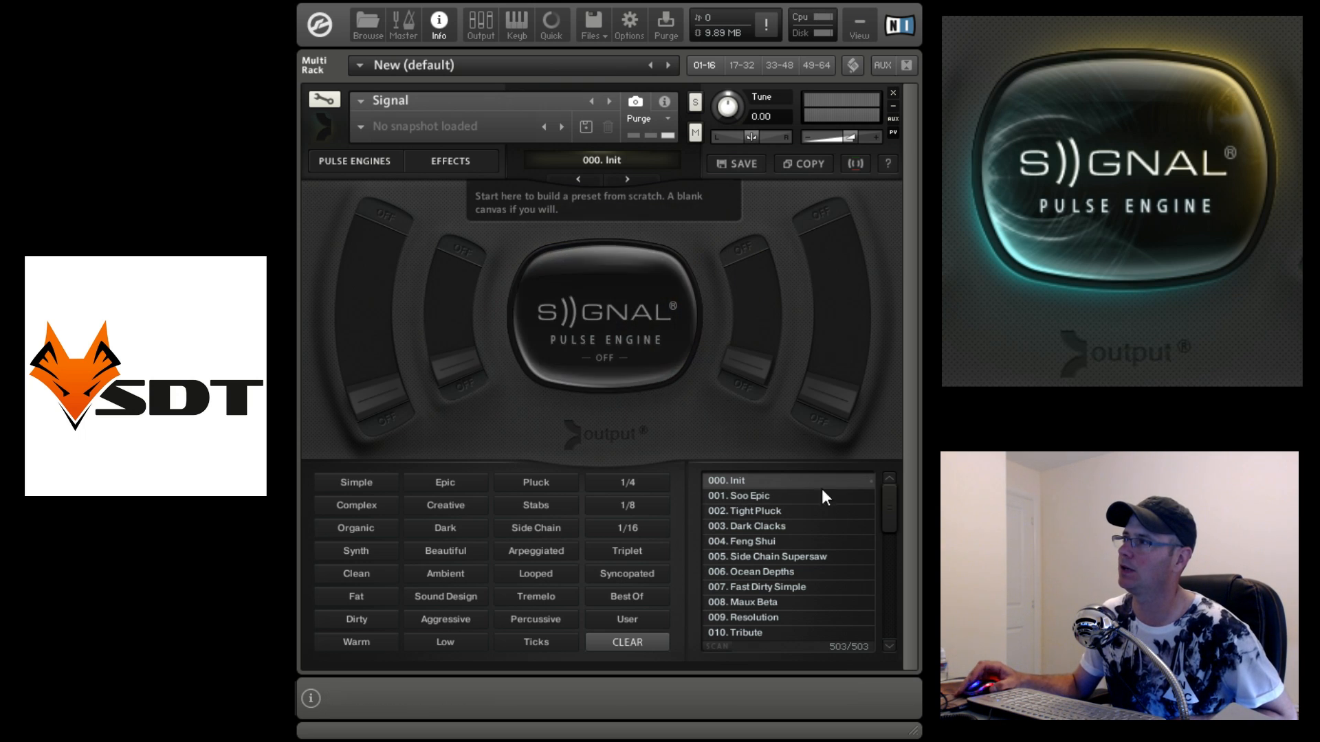
pyautogui.click(666, 358)
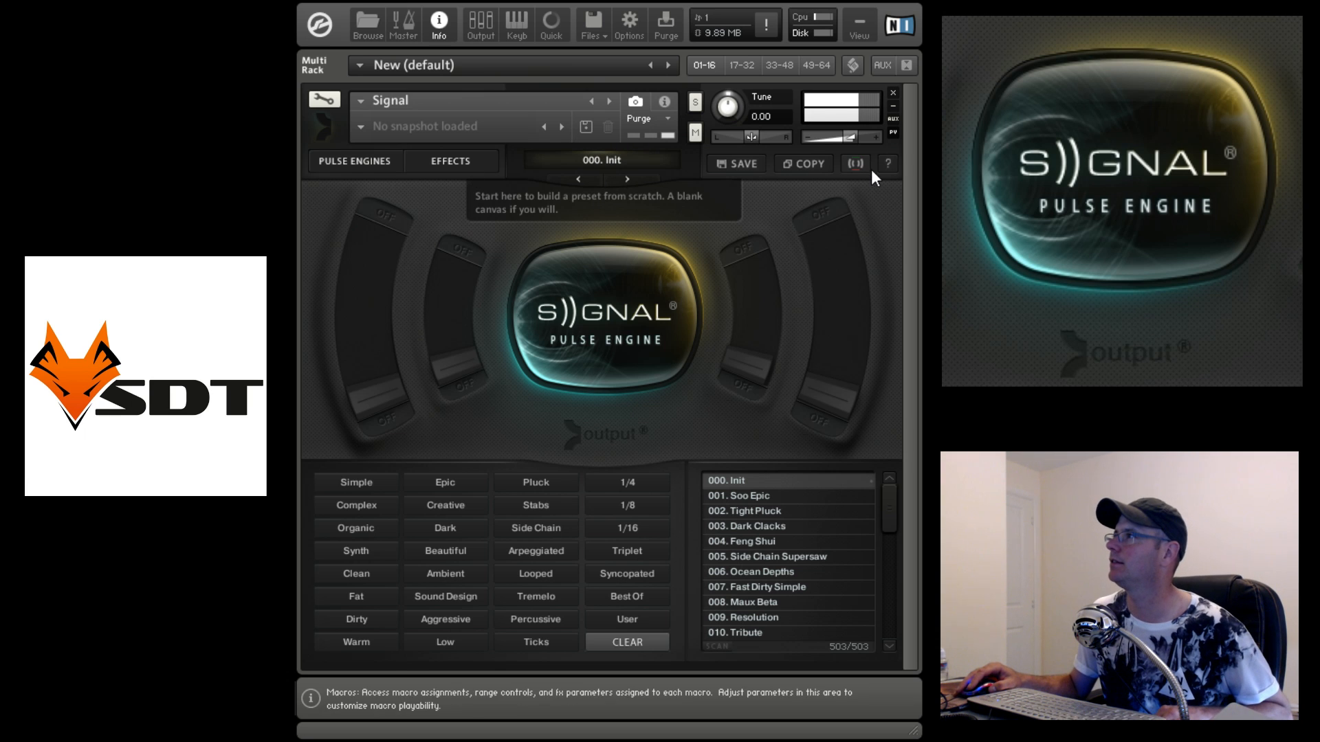
pyautogui.click(402, 165)
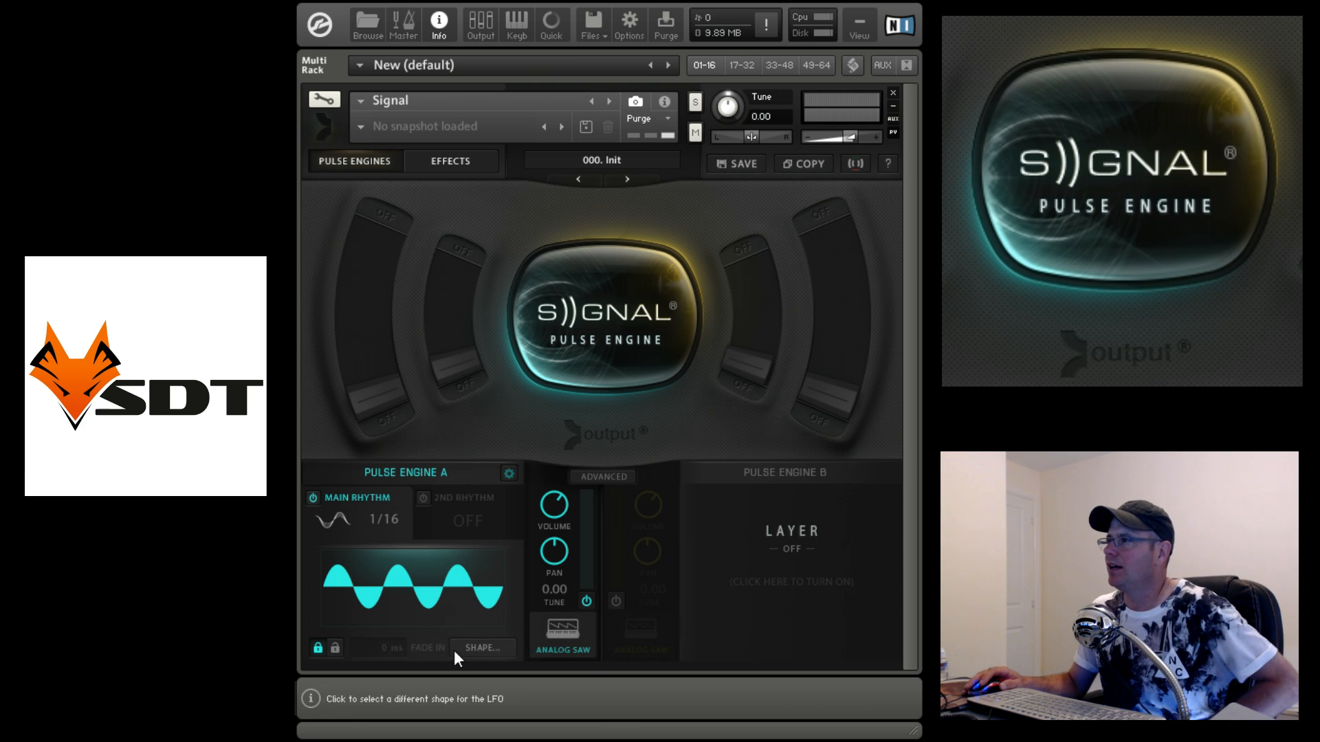
# Step: View the main rhythm's pulse type and rate options and the advanced settings of Pulse Engine A without changing anything
pyautogui.click(347, 524)
pyautogui.click(342, 512)
pyautogui.click(385, 520)
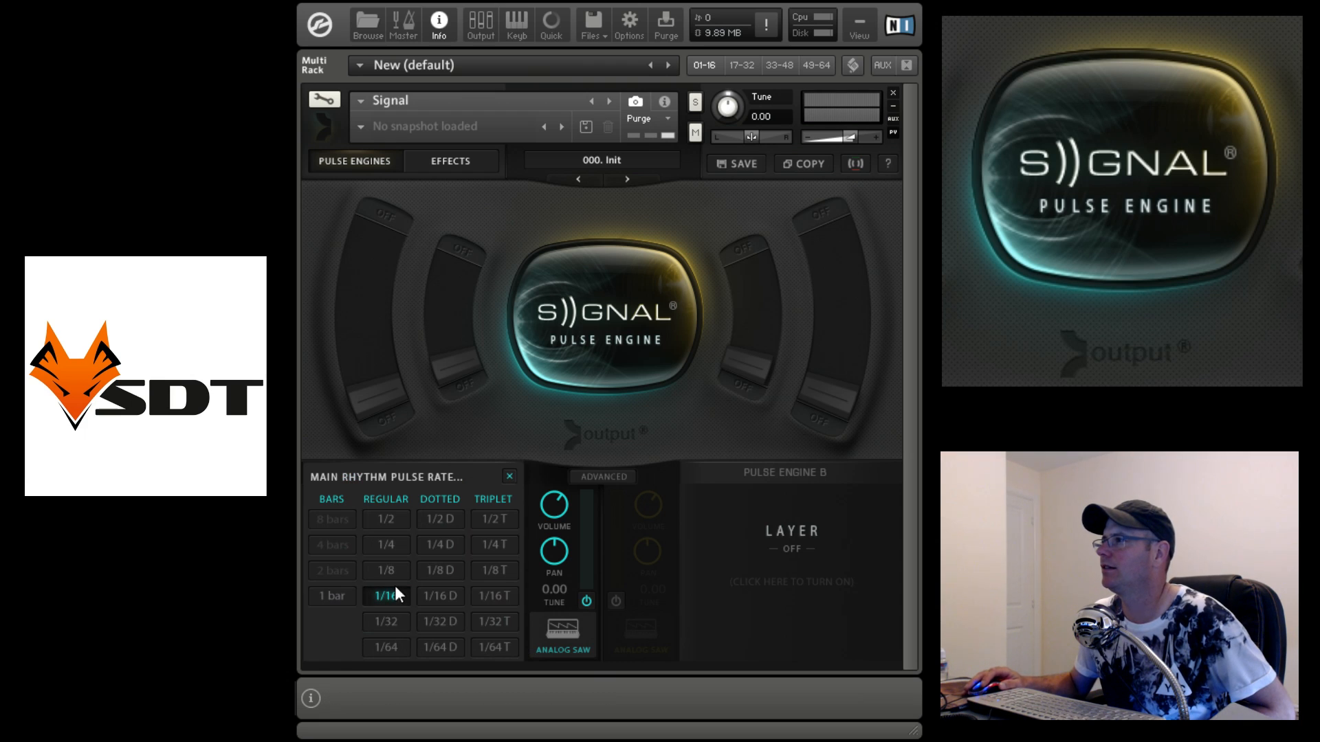
pyautogui.click(509, 476)
pyautogui.scroll(-5, 603, 501)
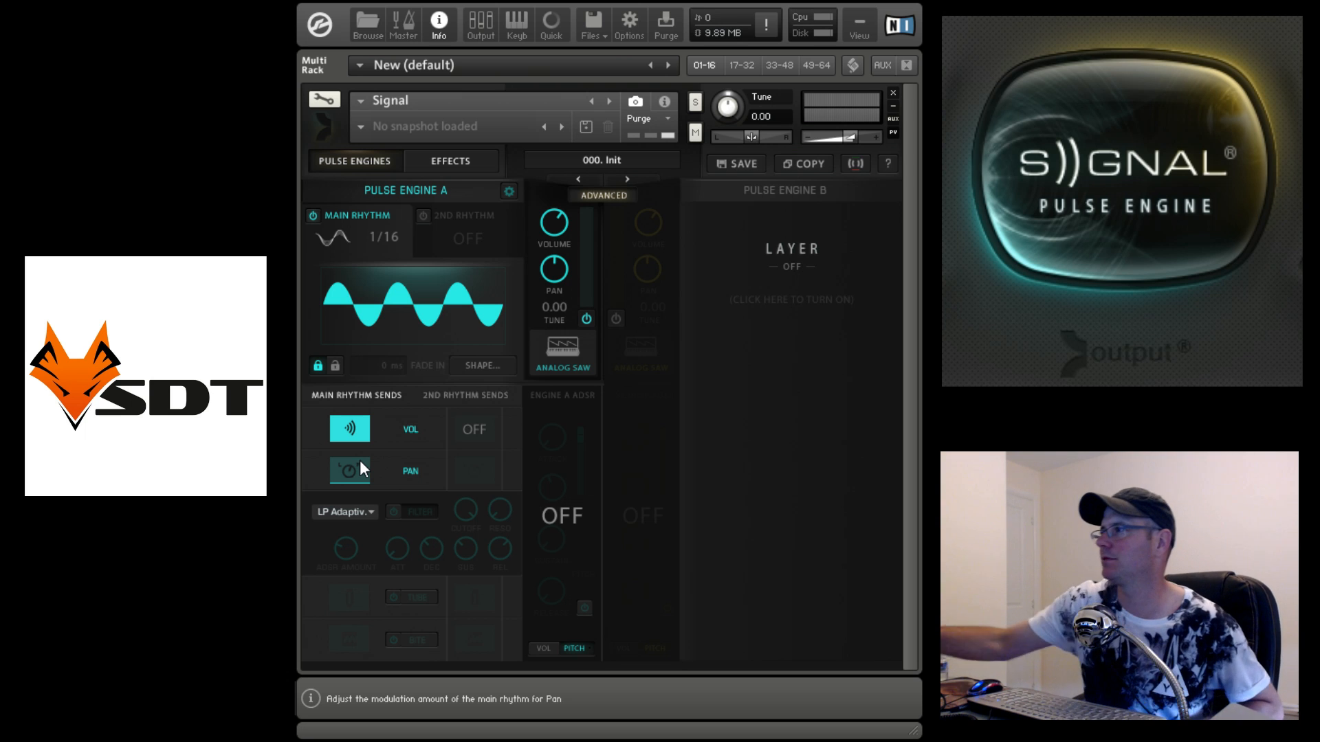
pyautogui.click(605, 196)
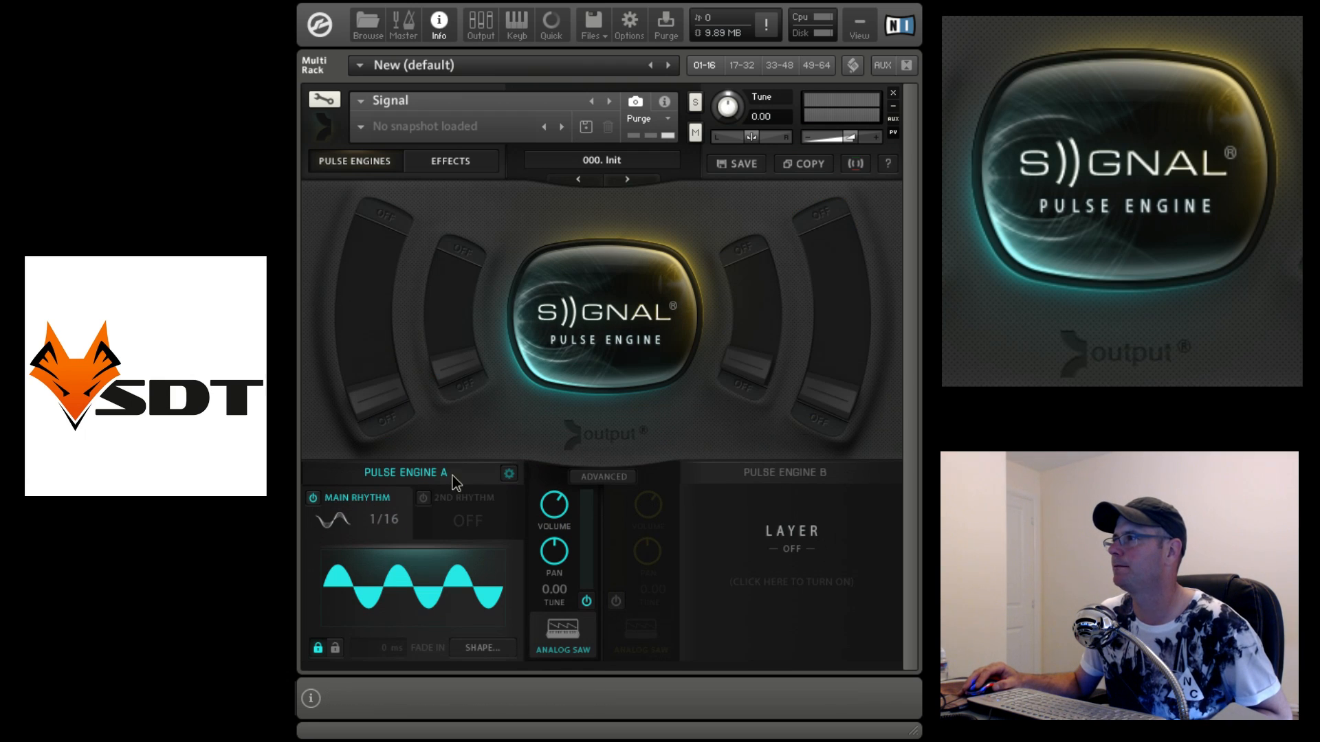
# Step: Switch Pulse Engine A and its main rhythm off and back on, and view the main rhythm's pulse types
pyautogui.click(586, 601)
pyautogui.click(584, 599)
pyautogui.click(584, 600)
pyautogui.click(584, 600)
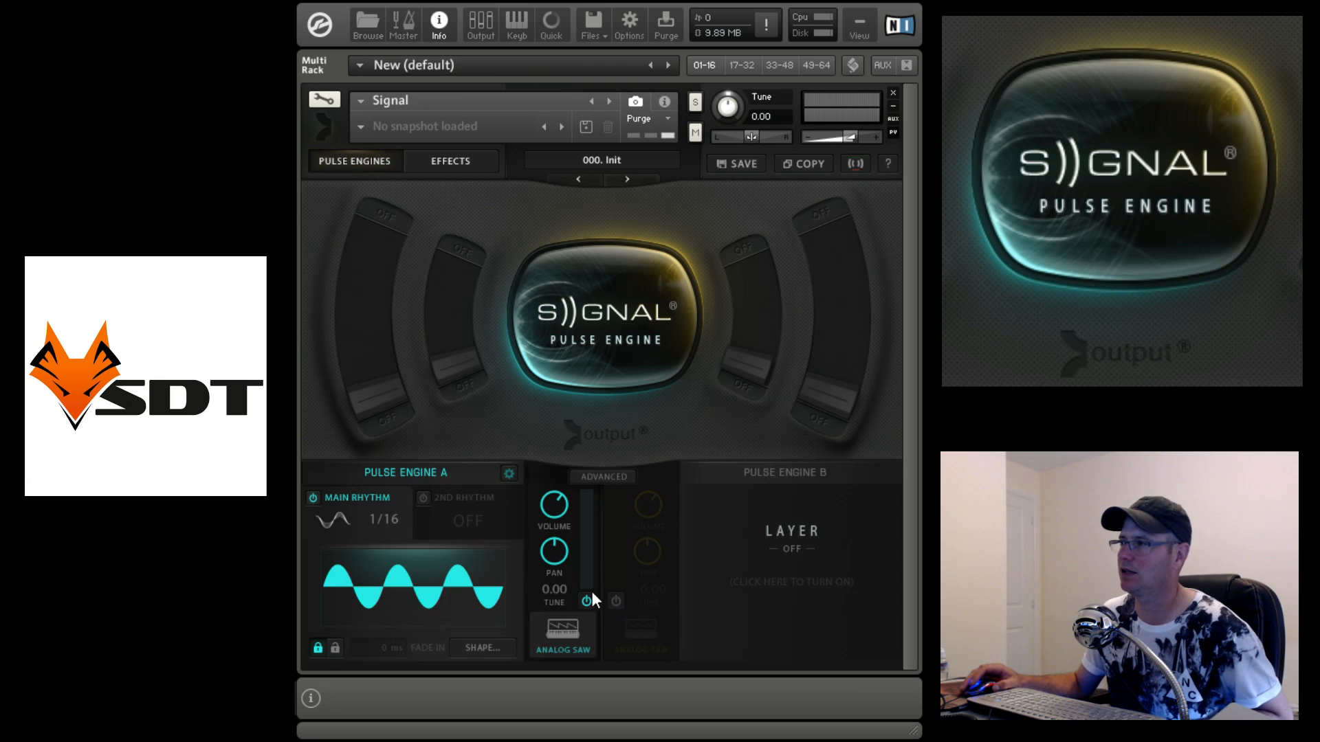
pyautogui.click(312, 497)
pyautogui.click(311, 497)
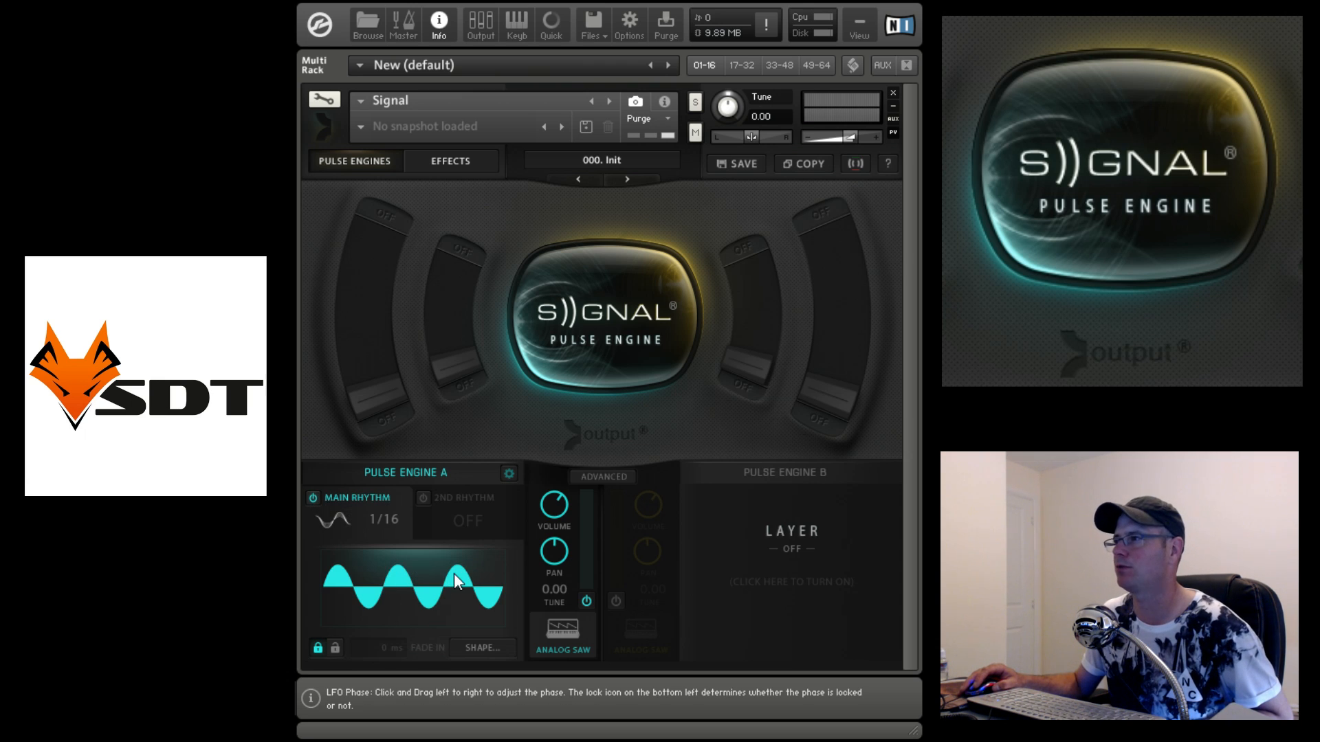
pyautogui.click(350, 514)
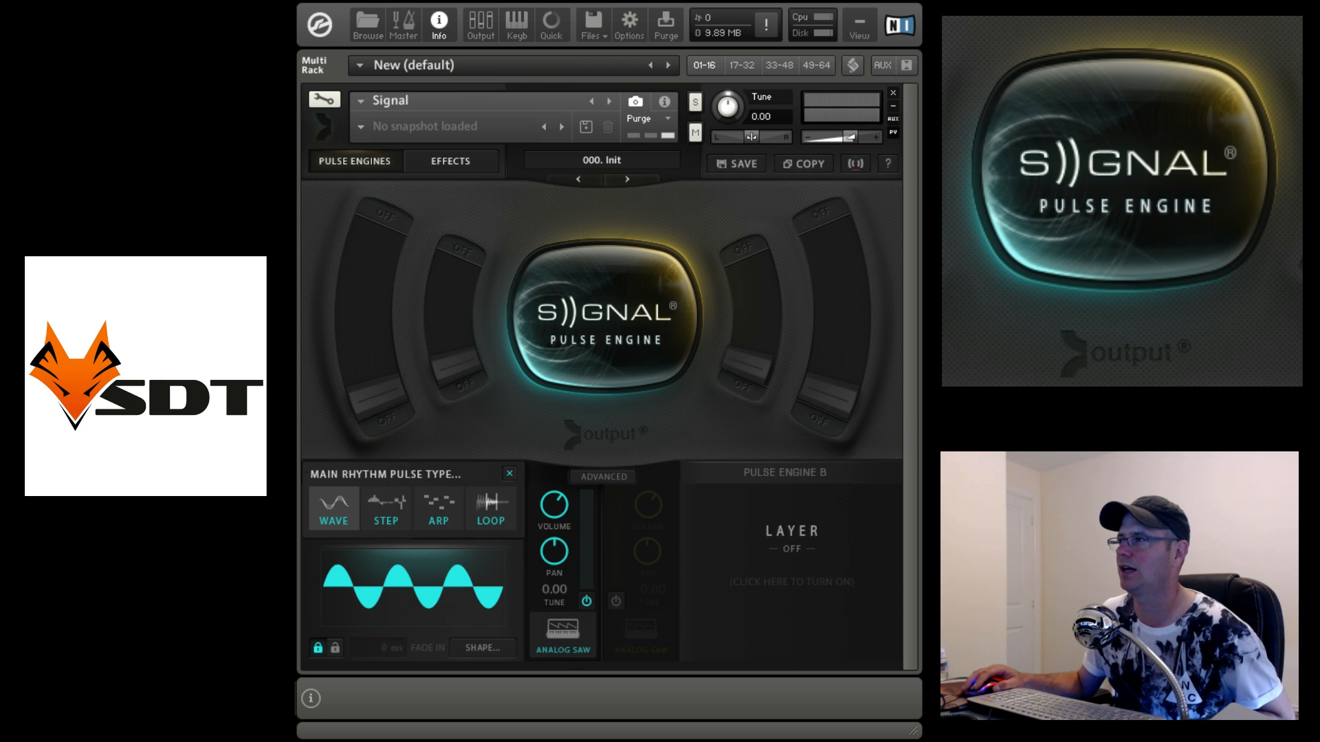
pyautogui.click(585, 600)
pyautogui.click(585, 600)
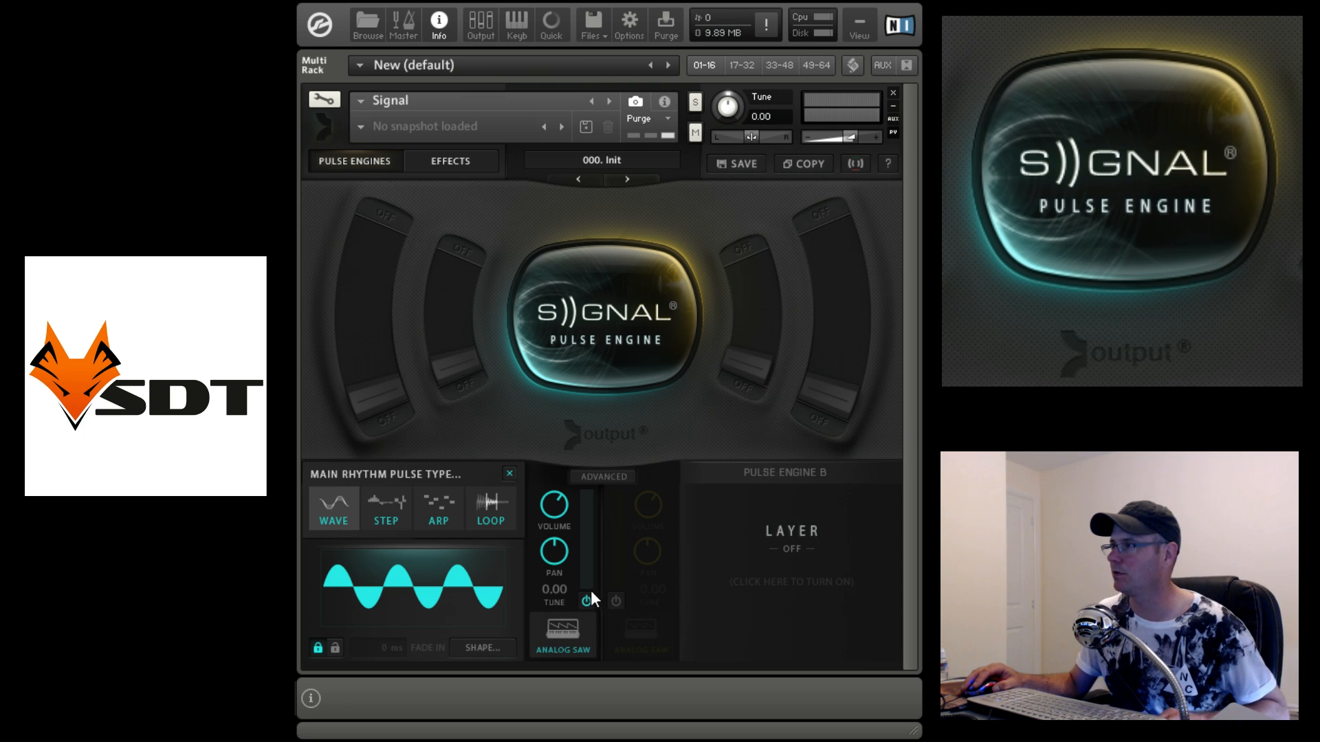
# Step: Raise Pulse Engine A's volume and pan, try out its tuning, and reset the tune to 0.00
pyautogui.moveTo(555, 505); pyautogui.dragTo(578, 315)
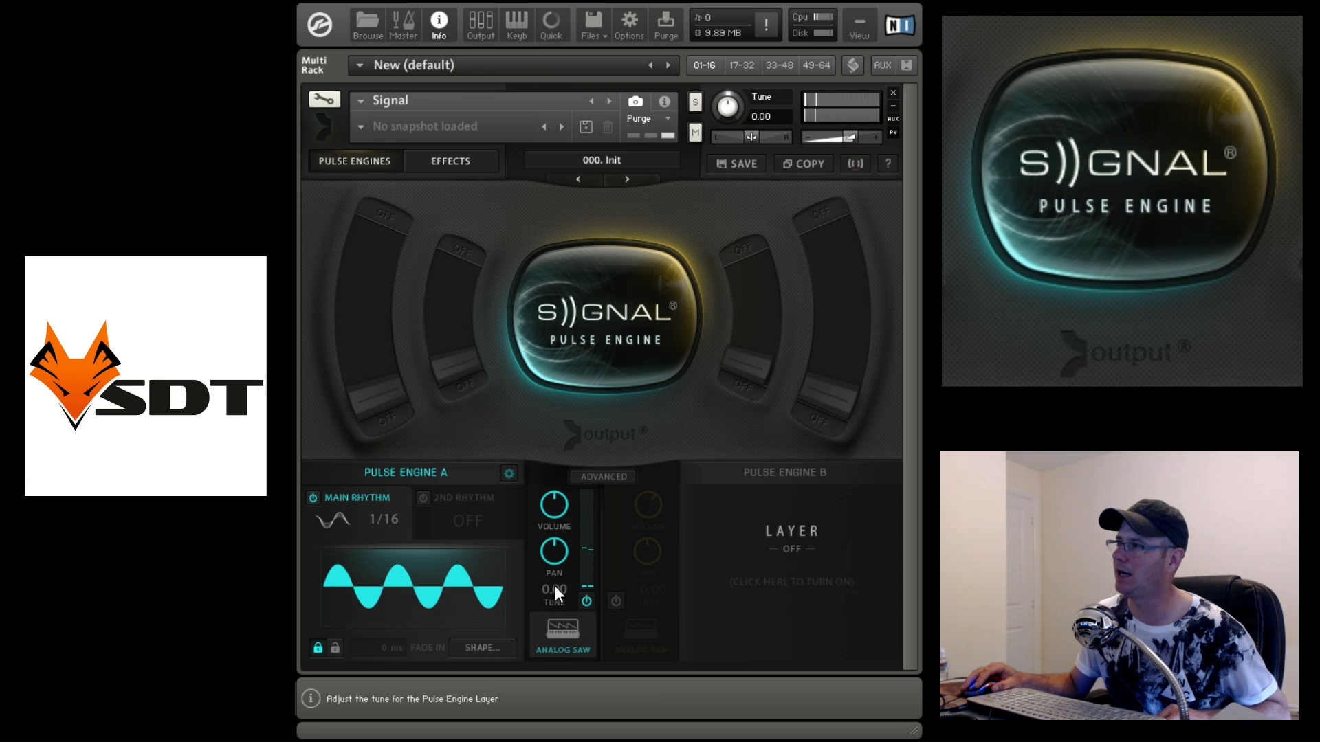
pyautogui.moveTo(554, 555); pyautogui.dragTo(545, 433)
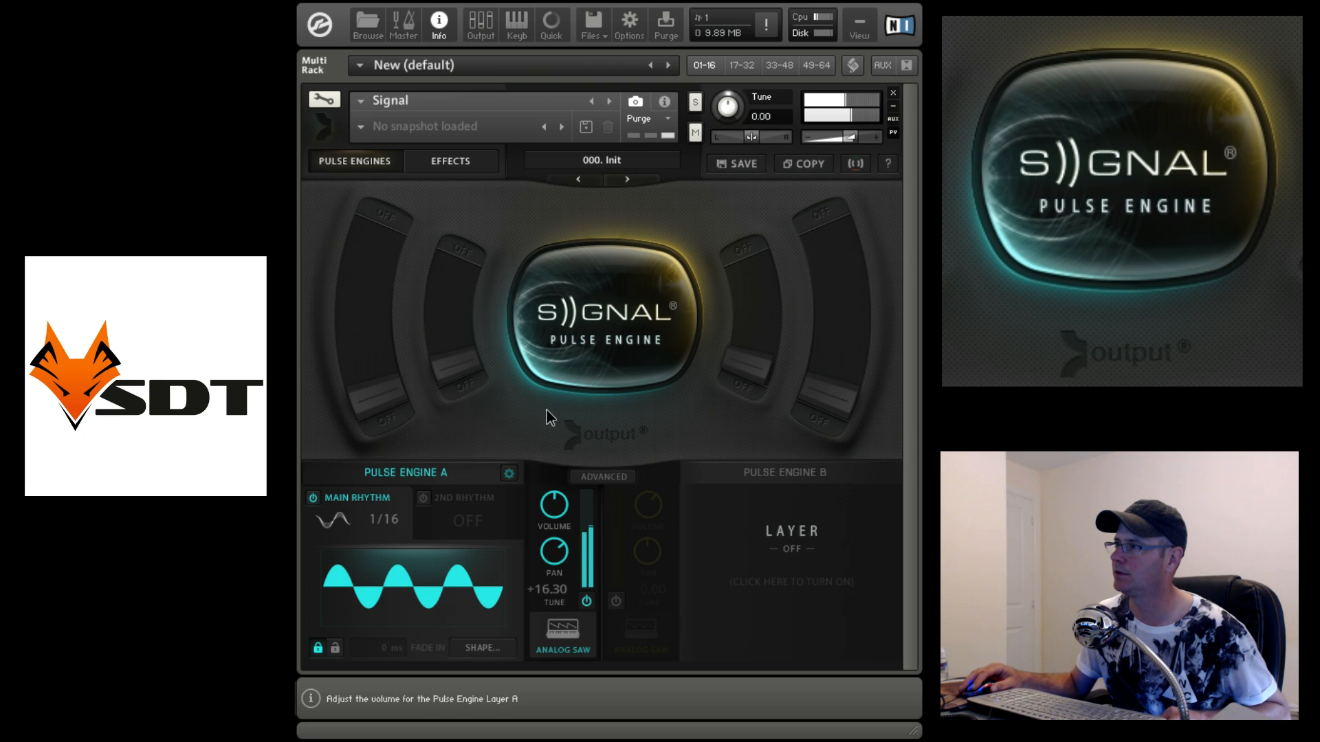
pyautogui.moveTo(554, 590); pyautogui.dragTo(554, 616)
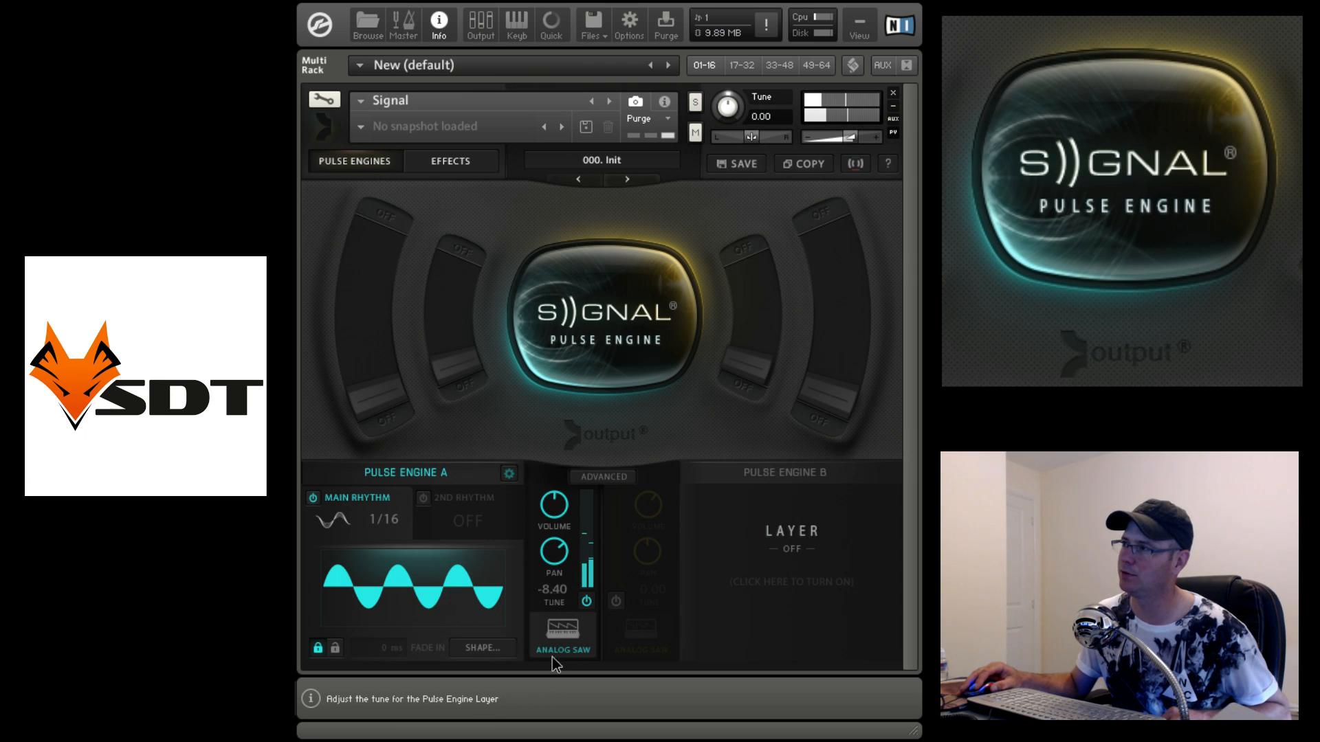
pyautogui.doubleClick(555, 589)
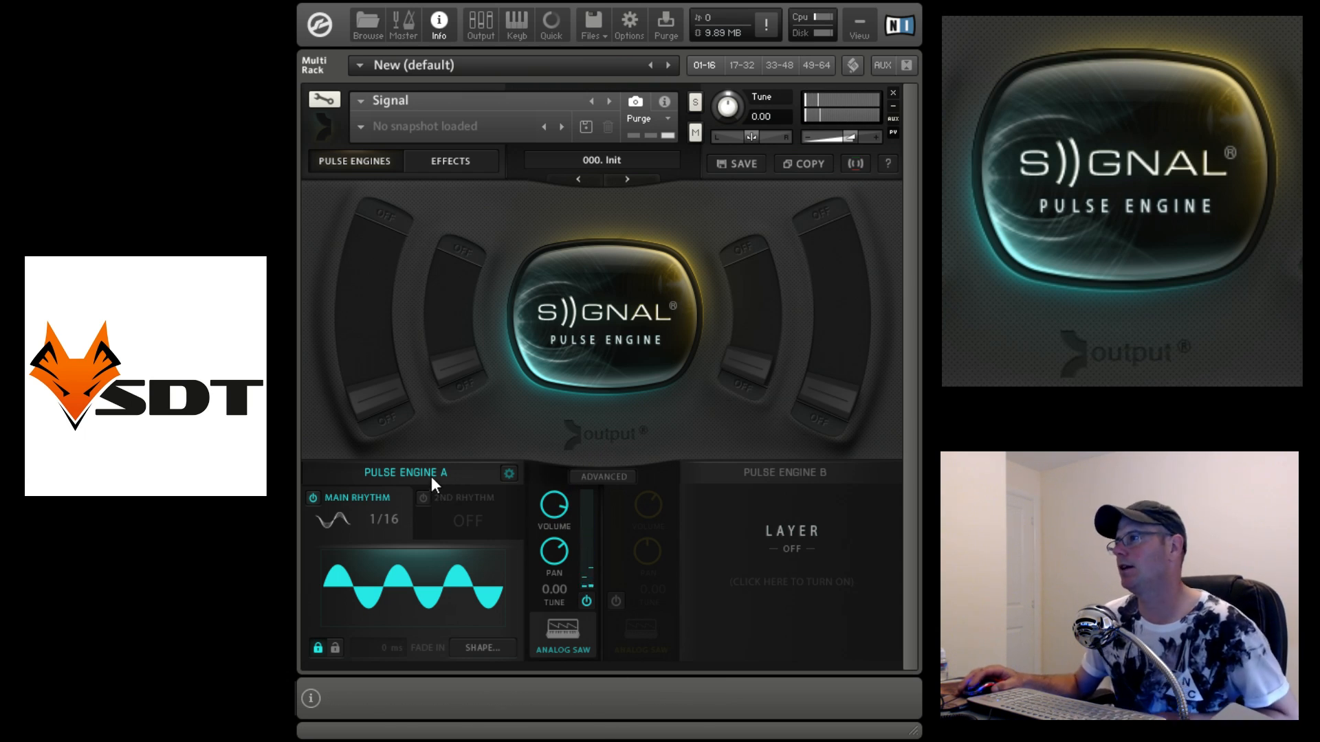
# Step: Set Pulse Engine A's source to the Supersquare synth and its main rhythm rate to 1 bar
pyautogui.click(566, 645)
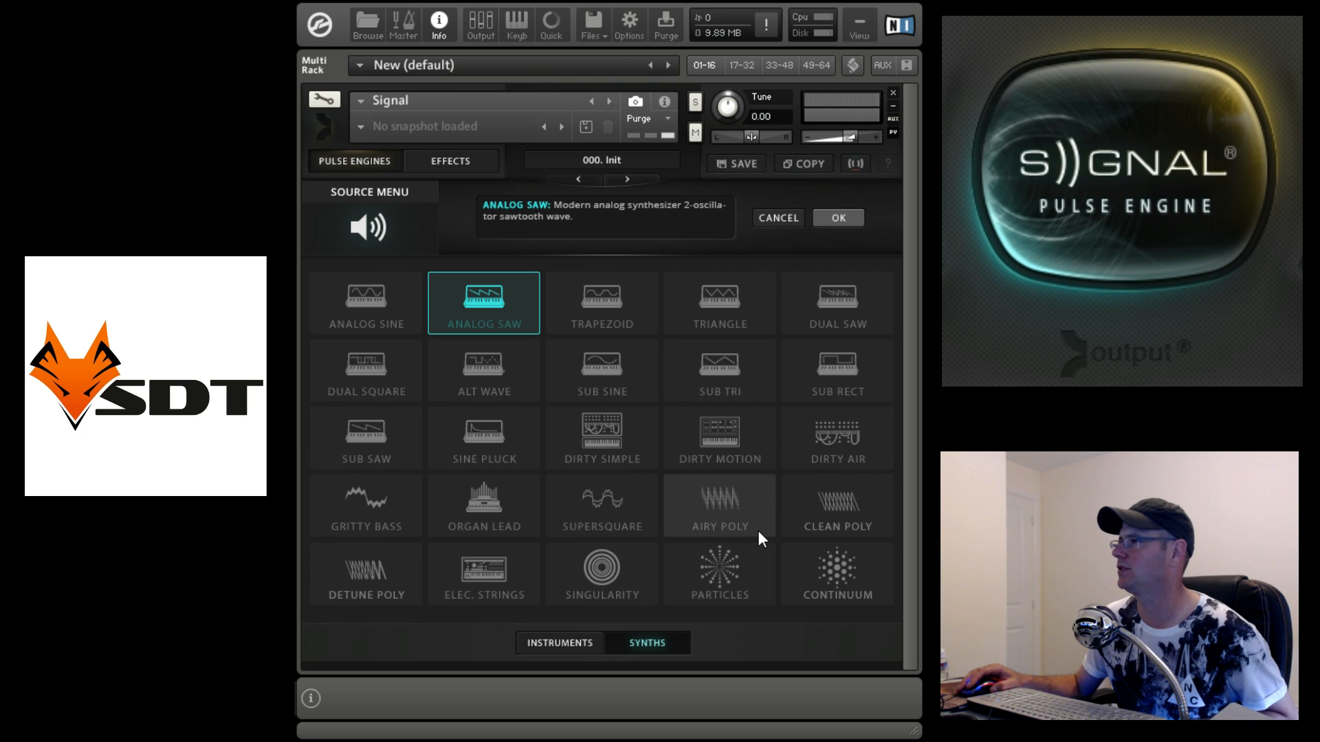
pyautogui.click(597, 506)
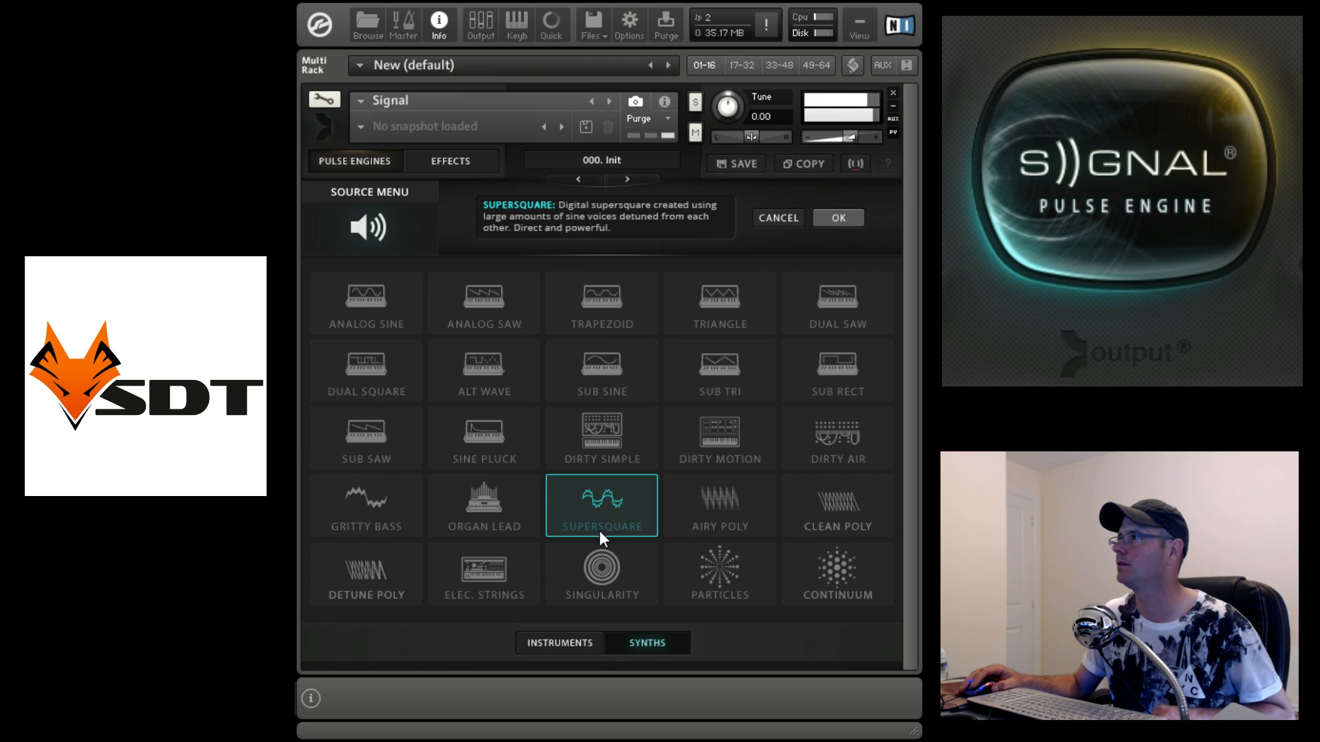
pyautogui.click(836, 220)
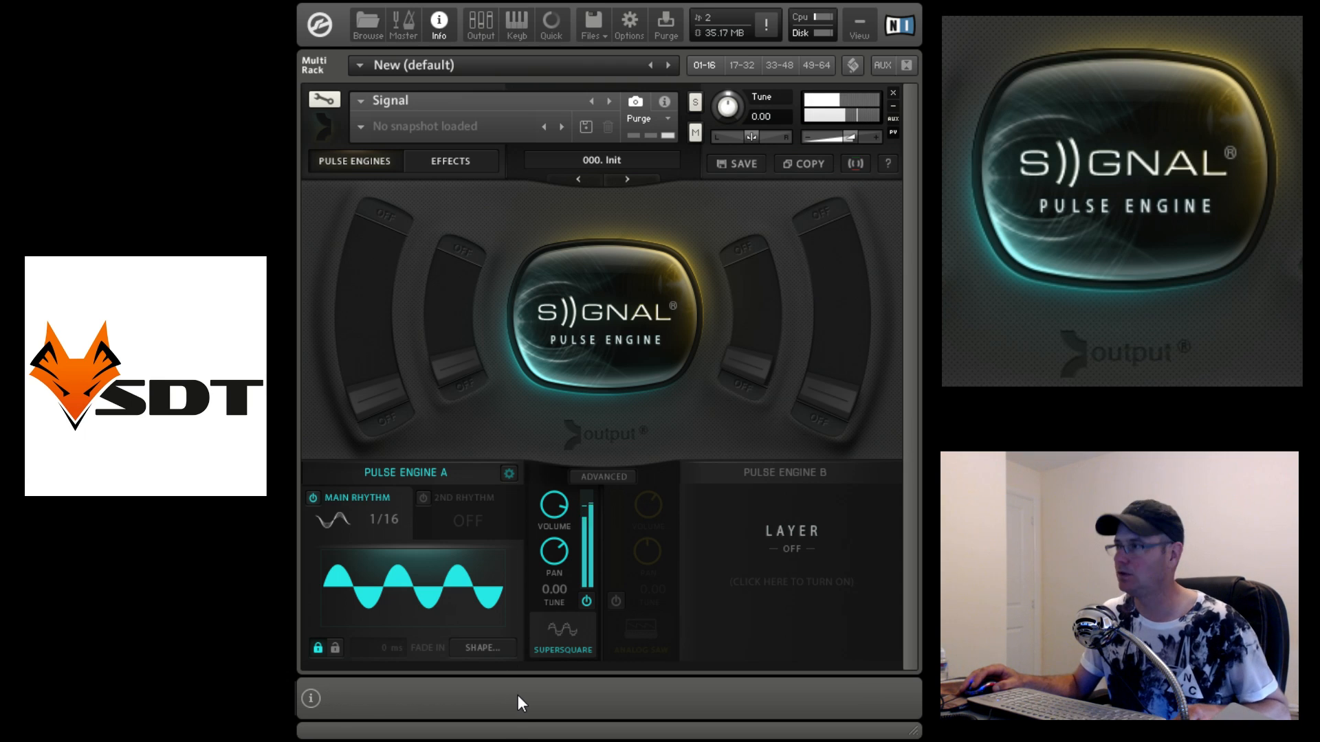
pyautogui.click(382, 519)
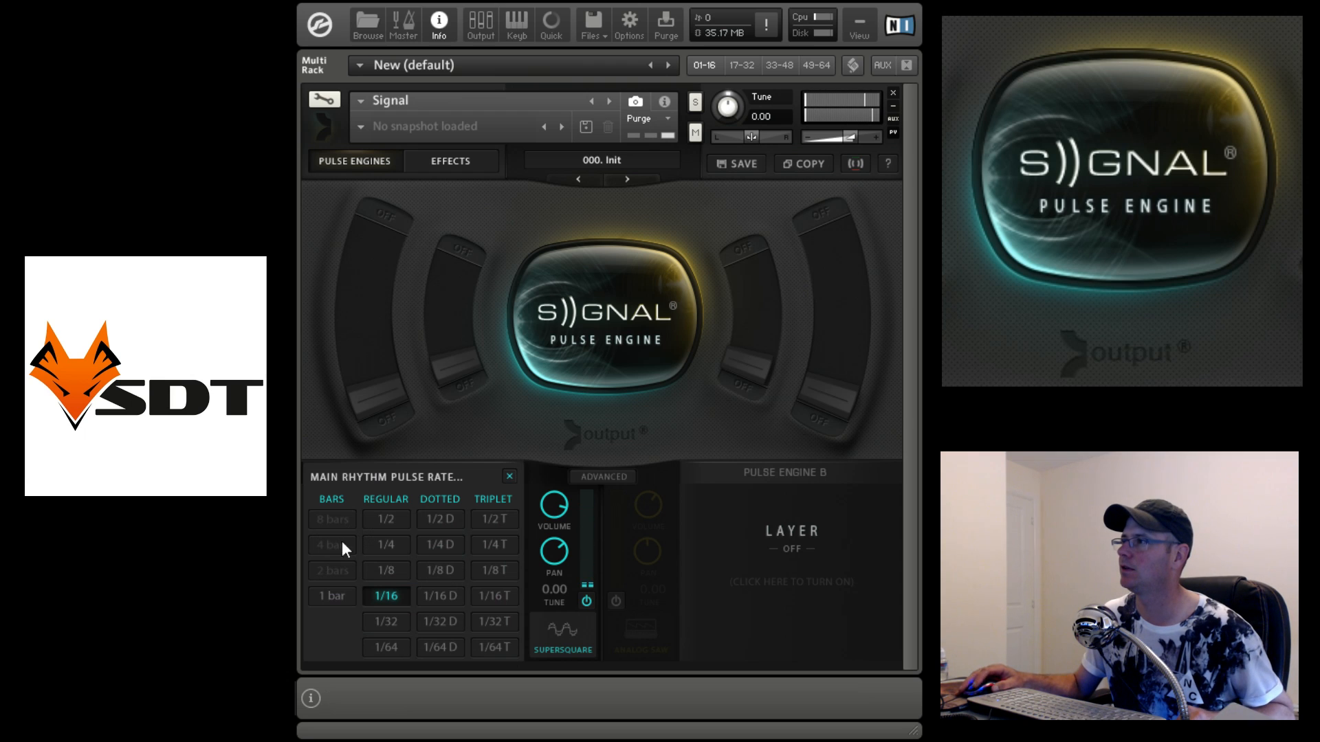
pyautogui.click(350, 595)
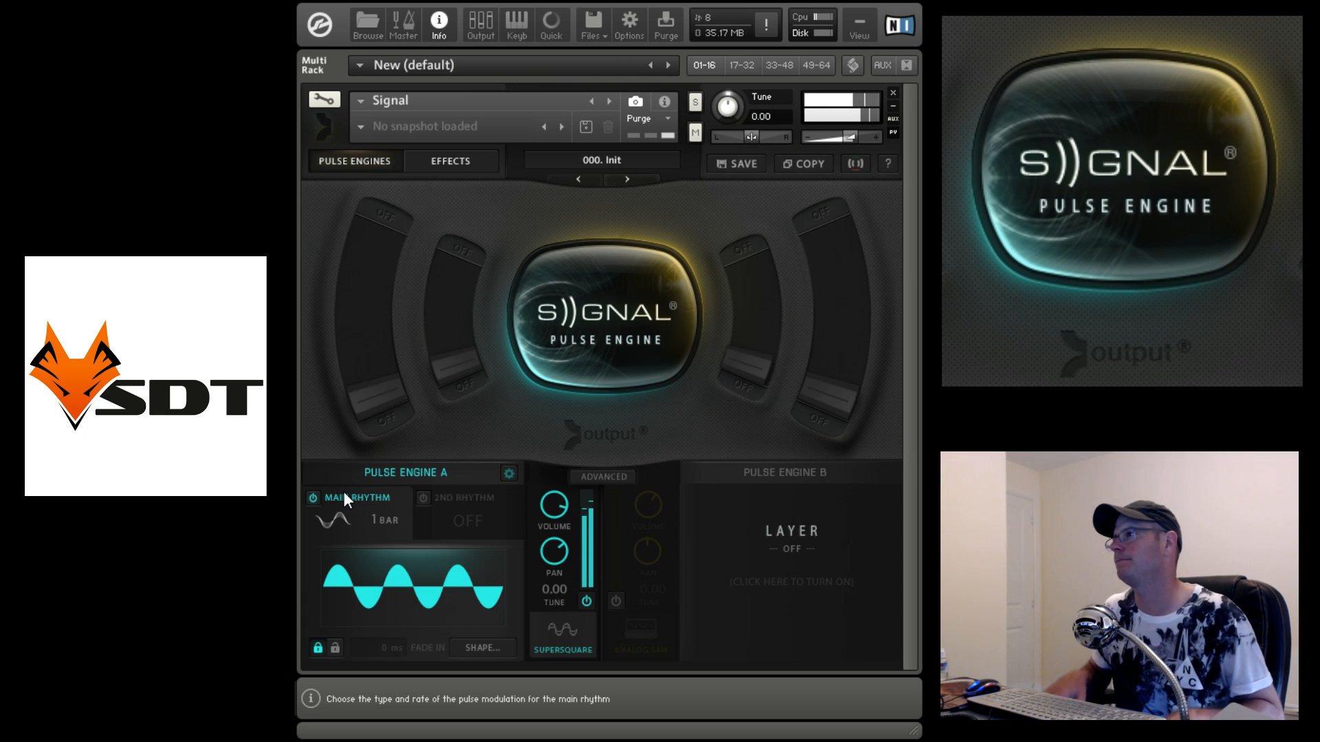
# Step: Audition the Particles synth for Pulse Engine A and choose Detune Poly as its source
pyautogui.click(545, 648)
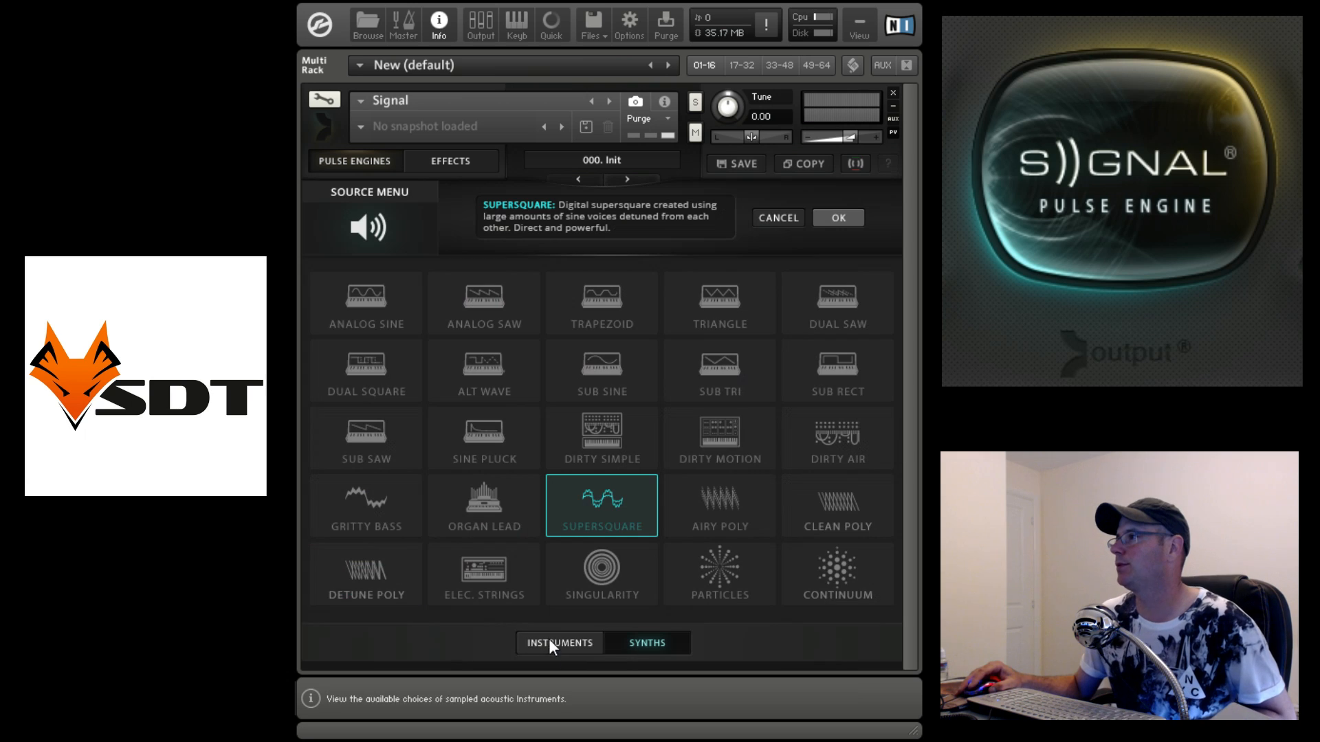
pyautogui.click(699, 578)
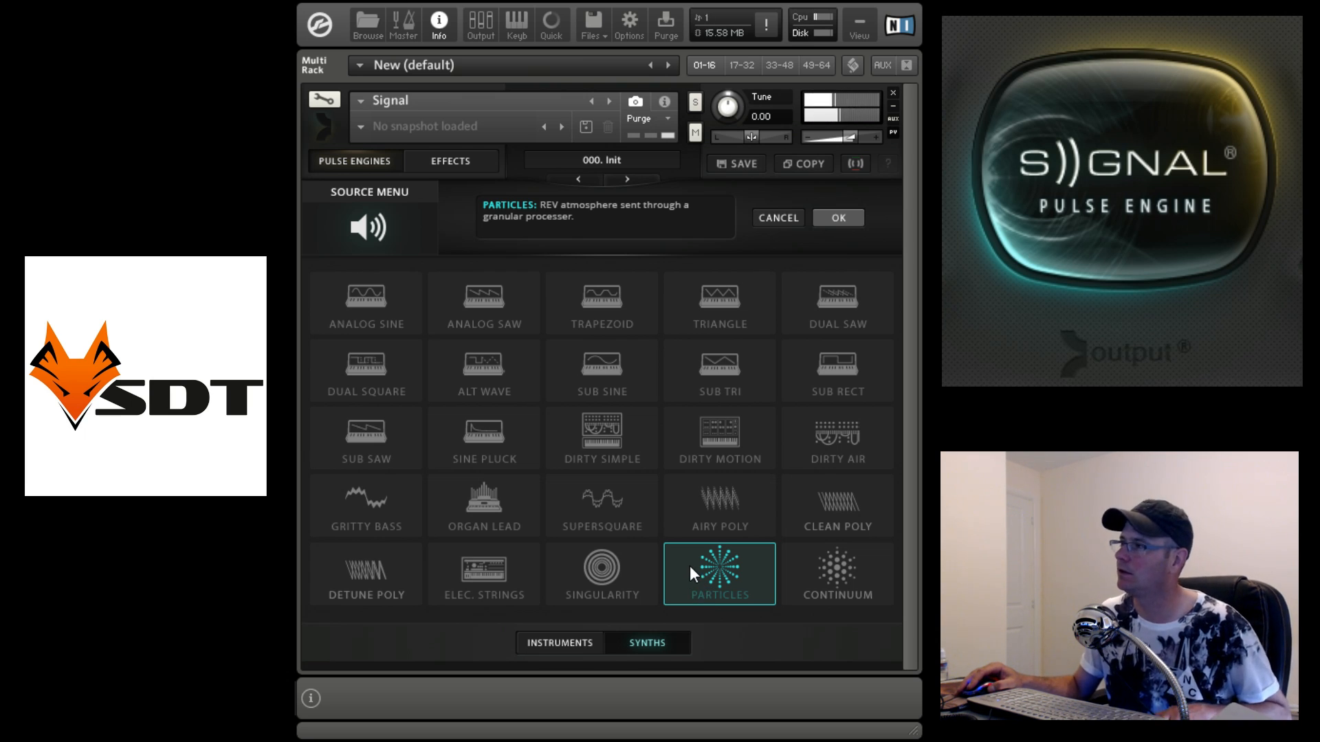
pyautogui.click(385, 583)
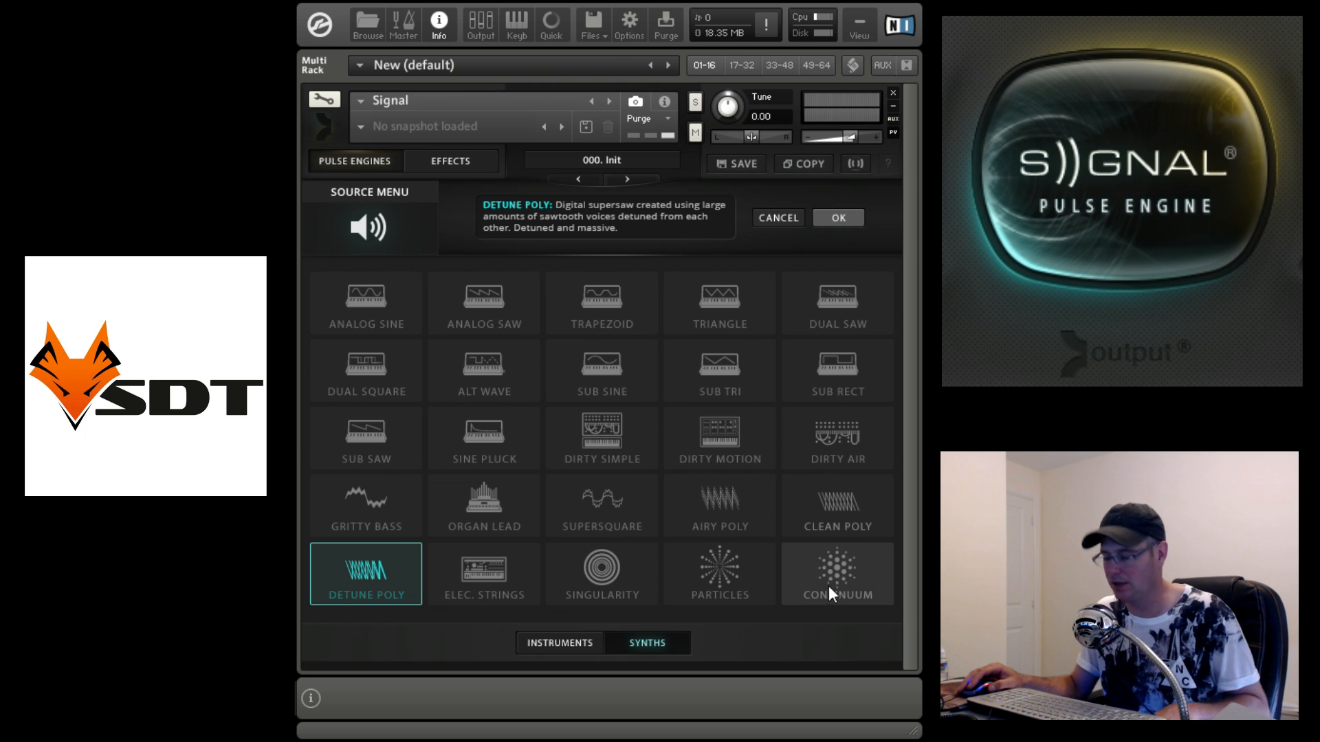
pyautogui.click(850, 224)
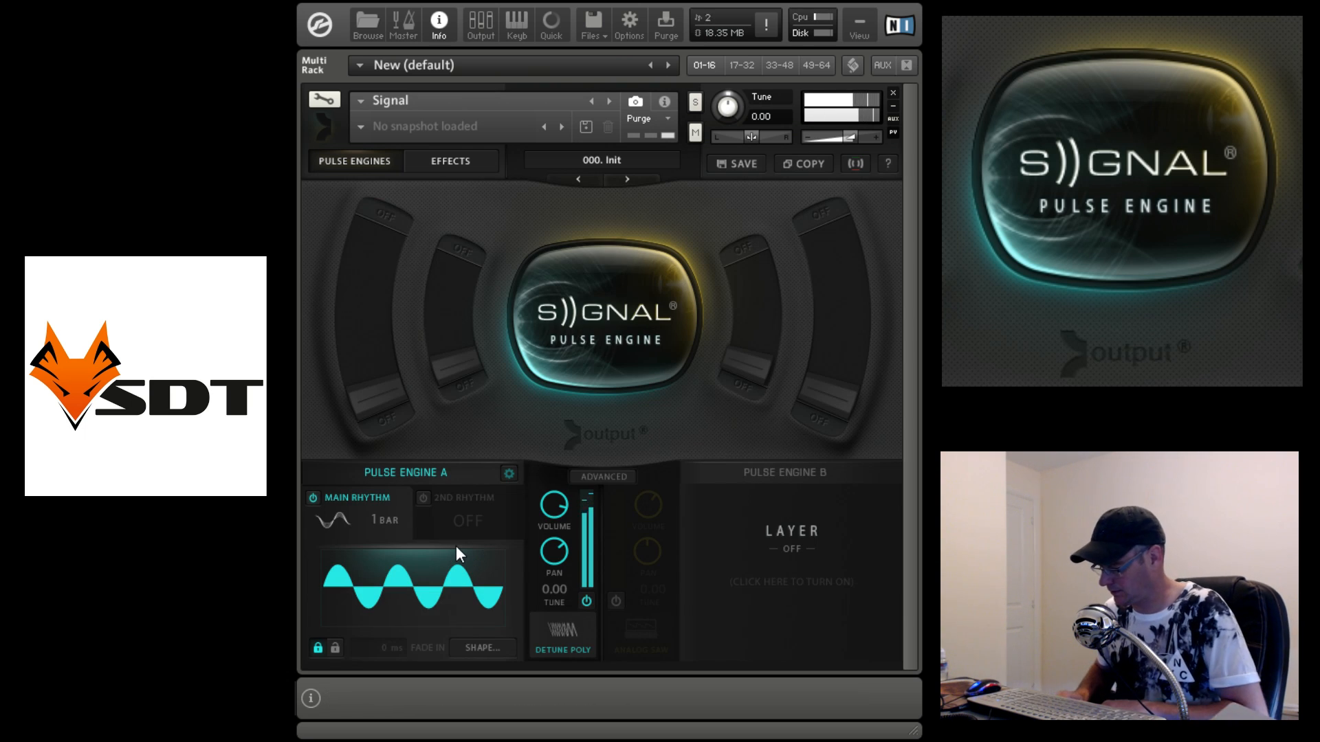
# Step: Set Pulse Engine A's main rhythm rate to 1/8 and lower its volume slightly
pyautogui.click(377, 524)
pyautogui.click(387, 570)
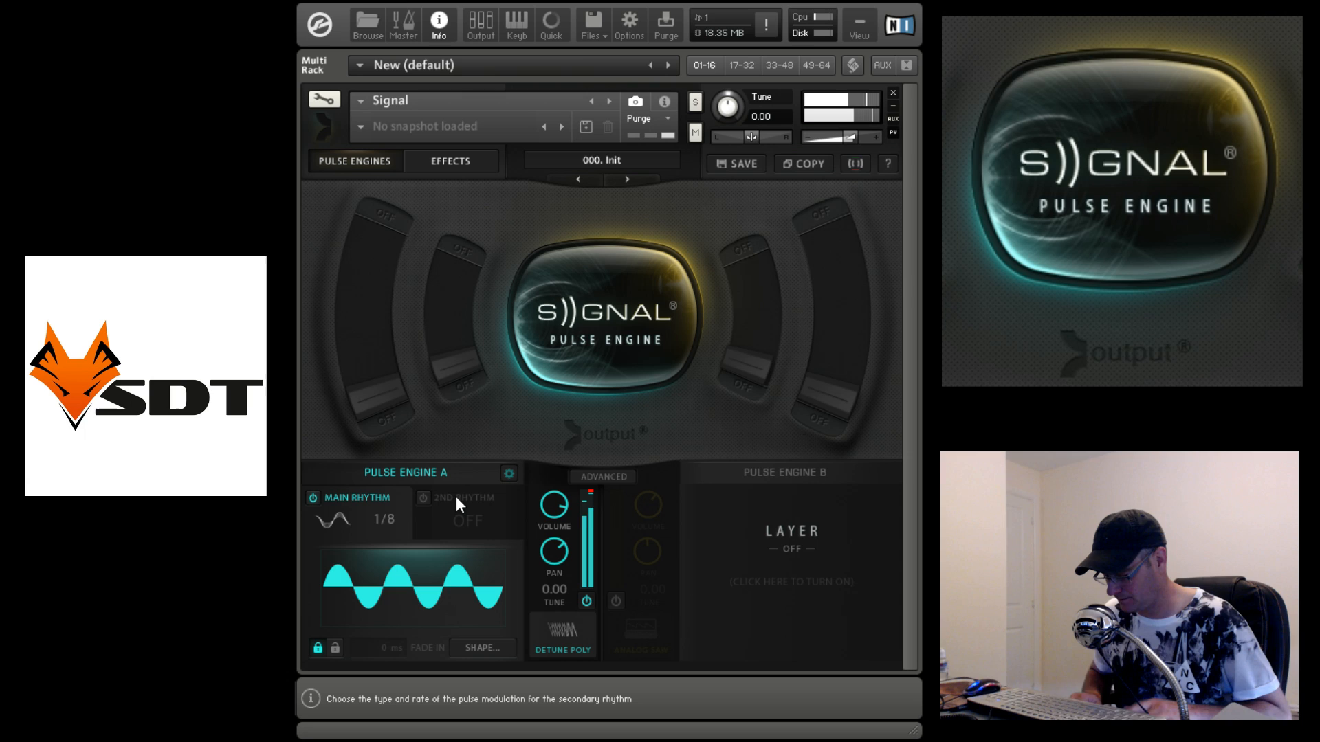
pyautogui.moveTo(554, 505); pyautogui.dragTo(554, 526)
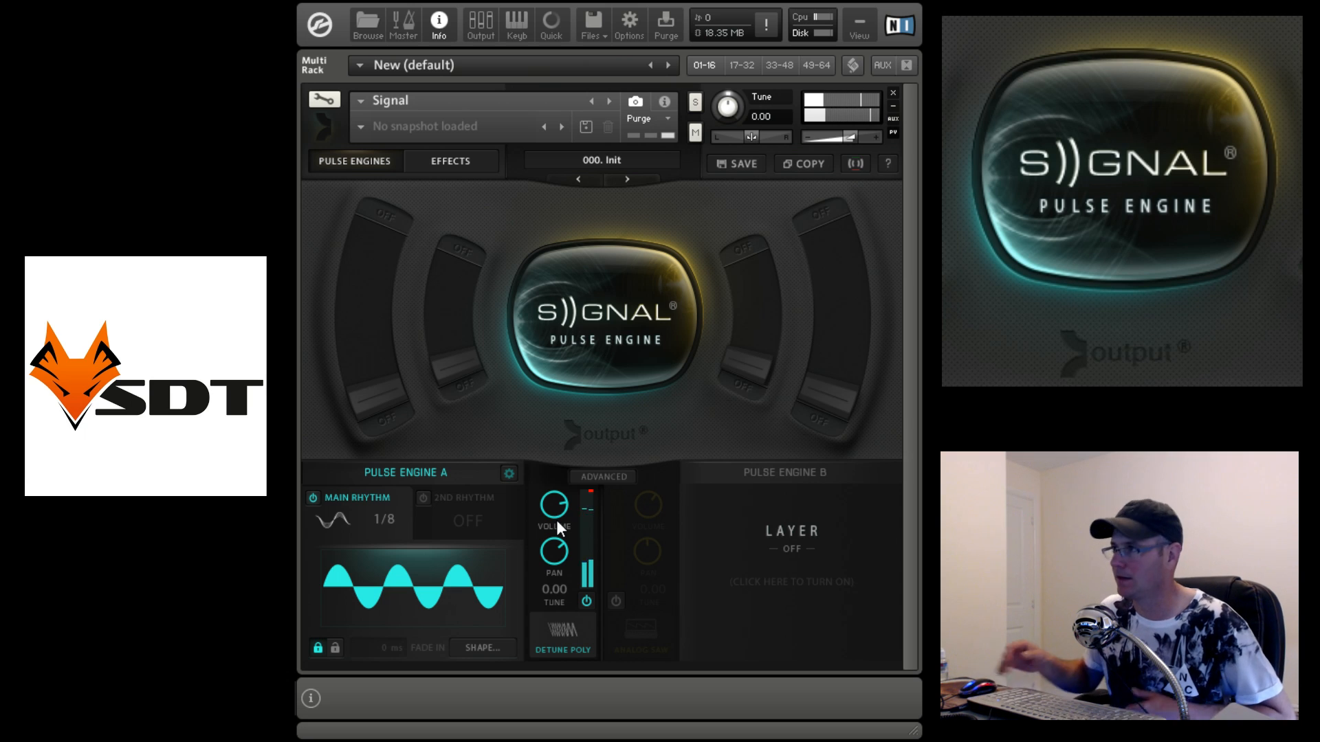
# Step: Review the synth sources available for Pulse Engine A and keep Detune Poly selected
pyautogui.click(564, 649)
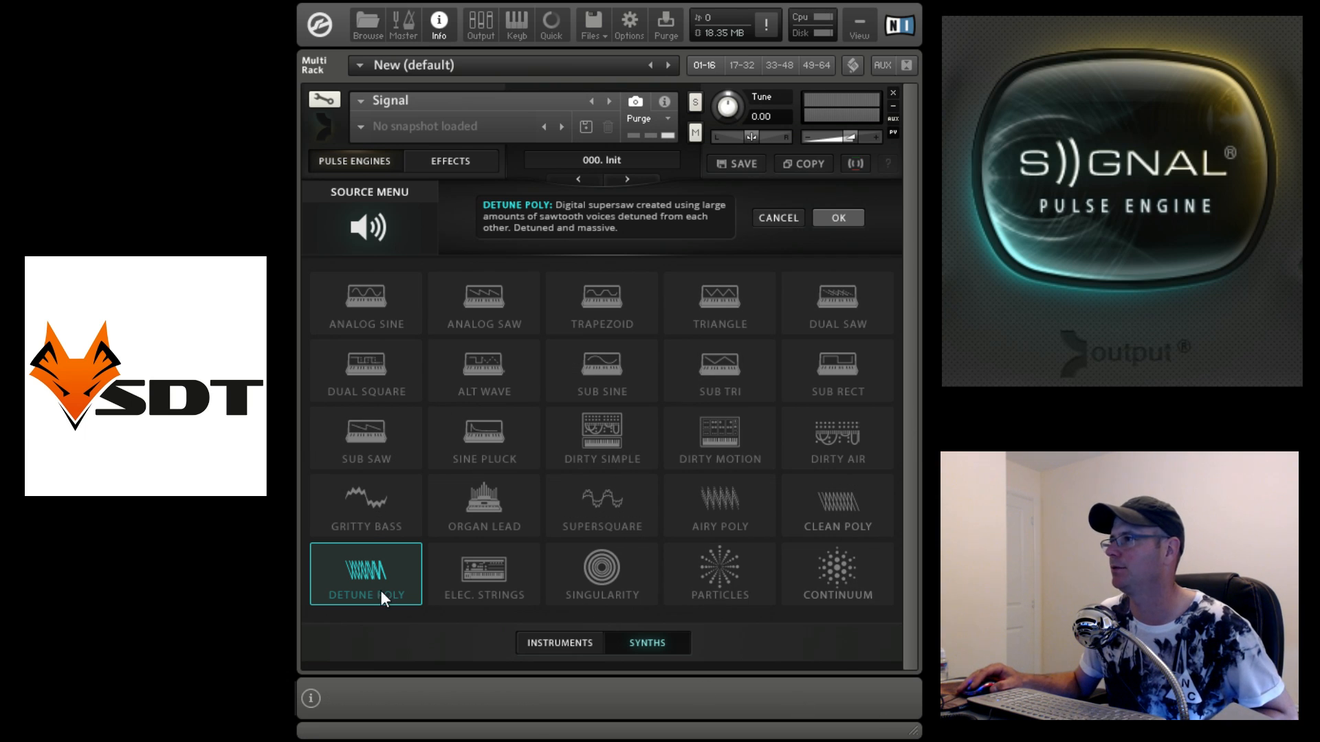
pyautogui.click(834, 219)
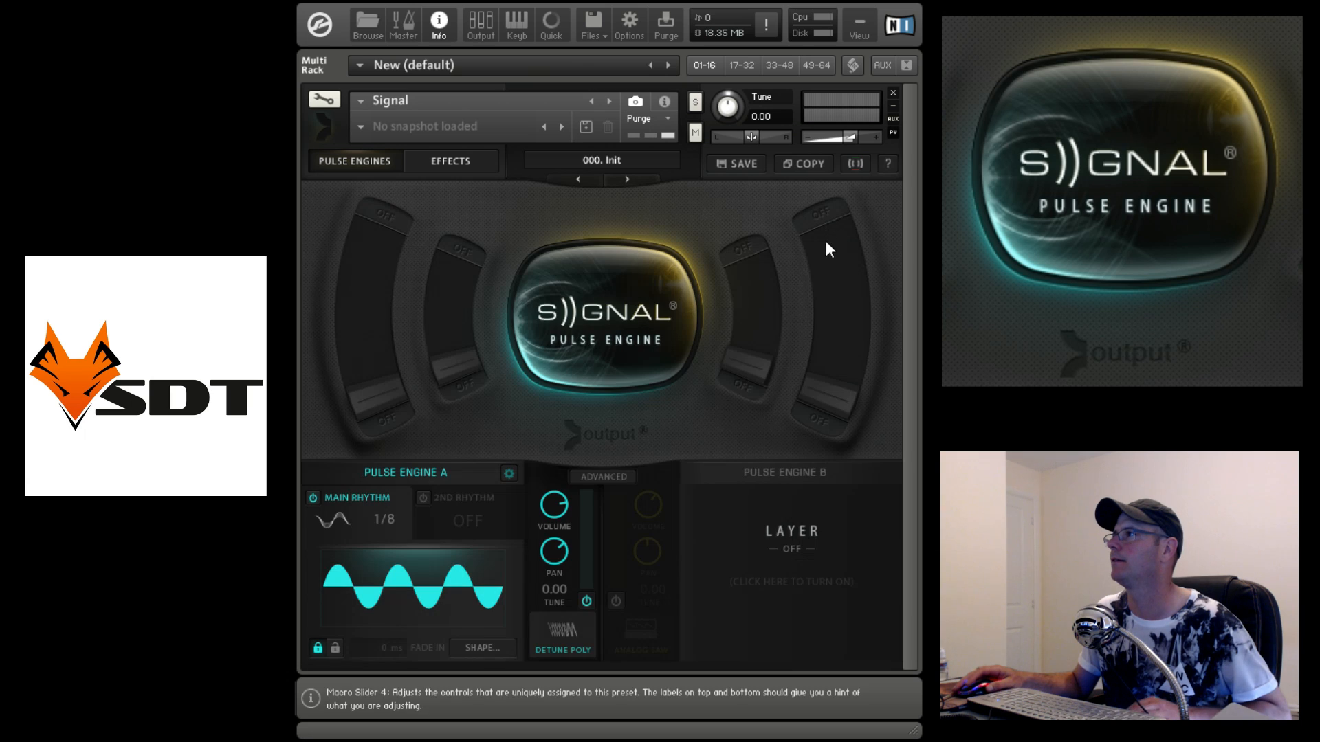
pyautogui.click(594, 638)
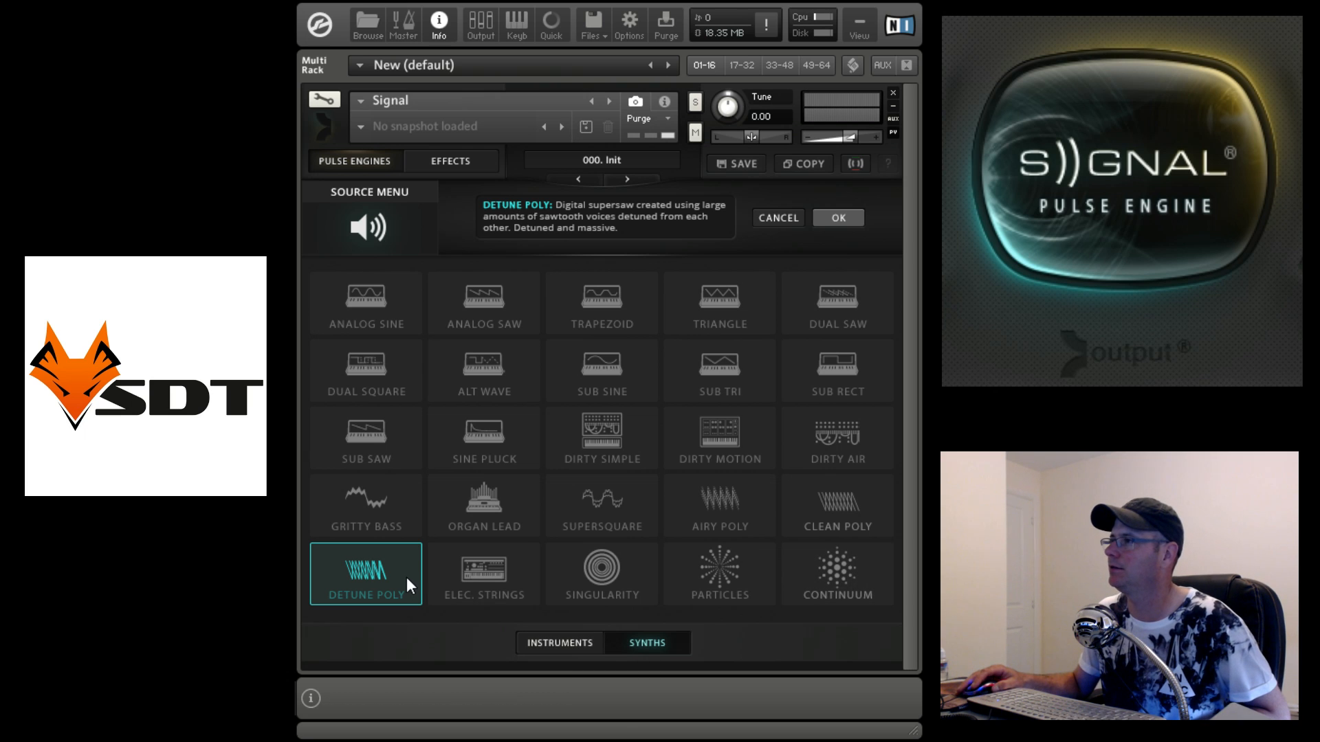
pyautogui.click(834, 219)
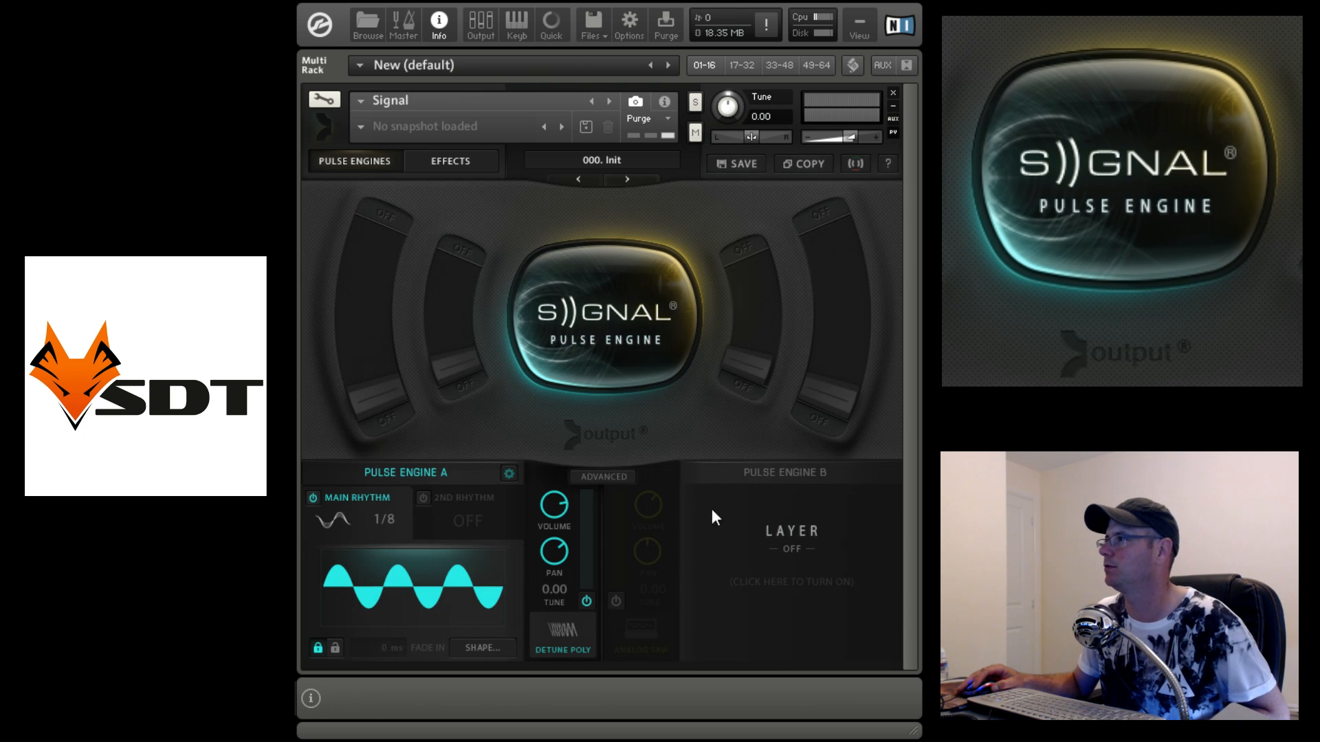
# Step: Turn on Pulse Engine B and set its source to the Marimba instrument
pyautogui.click(617, 601)
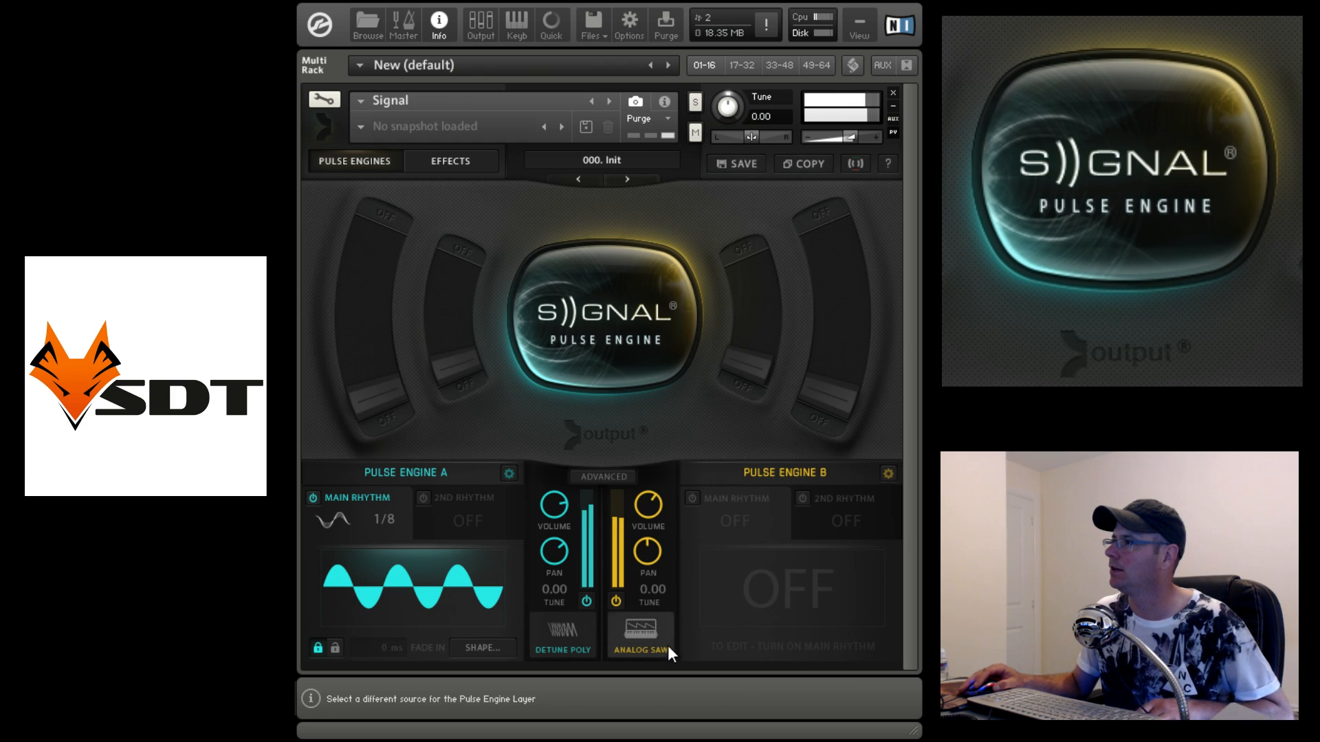
pyautogui.click(653, 625)
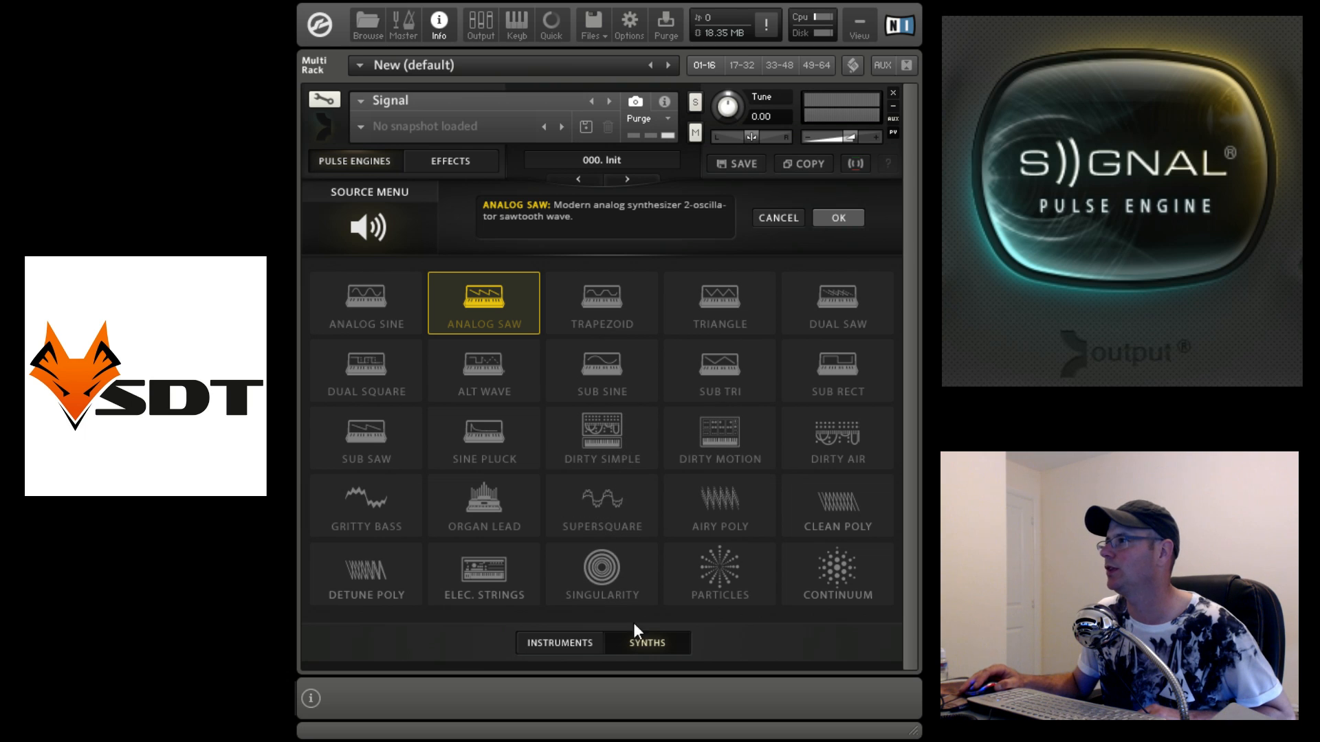
pyautogui.click(593, 639)
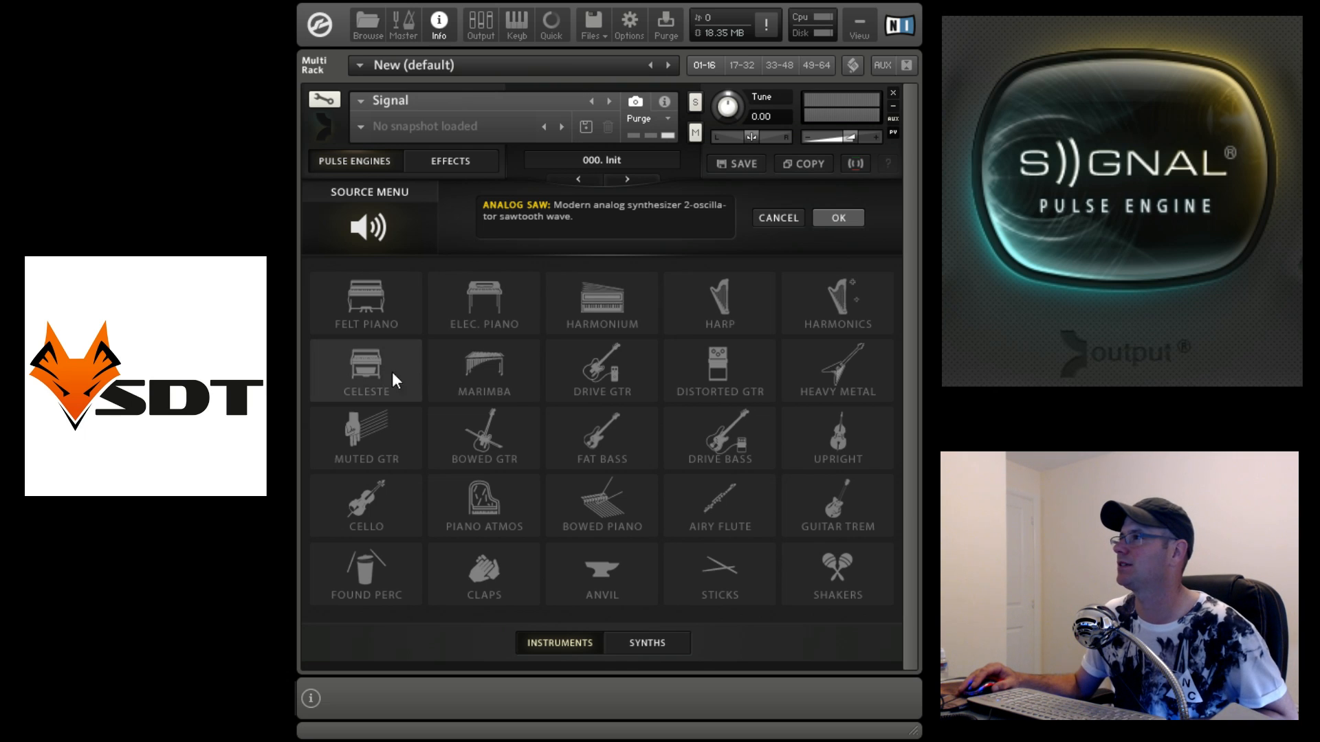
pyautogui.click(488, 368)
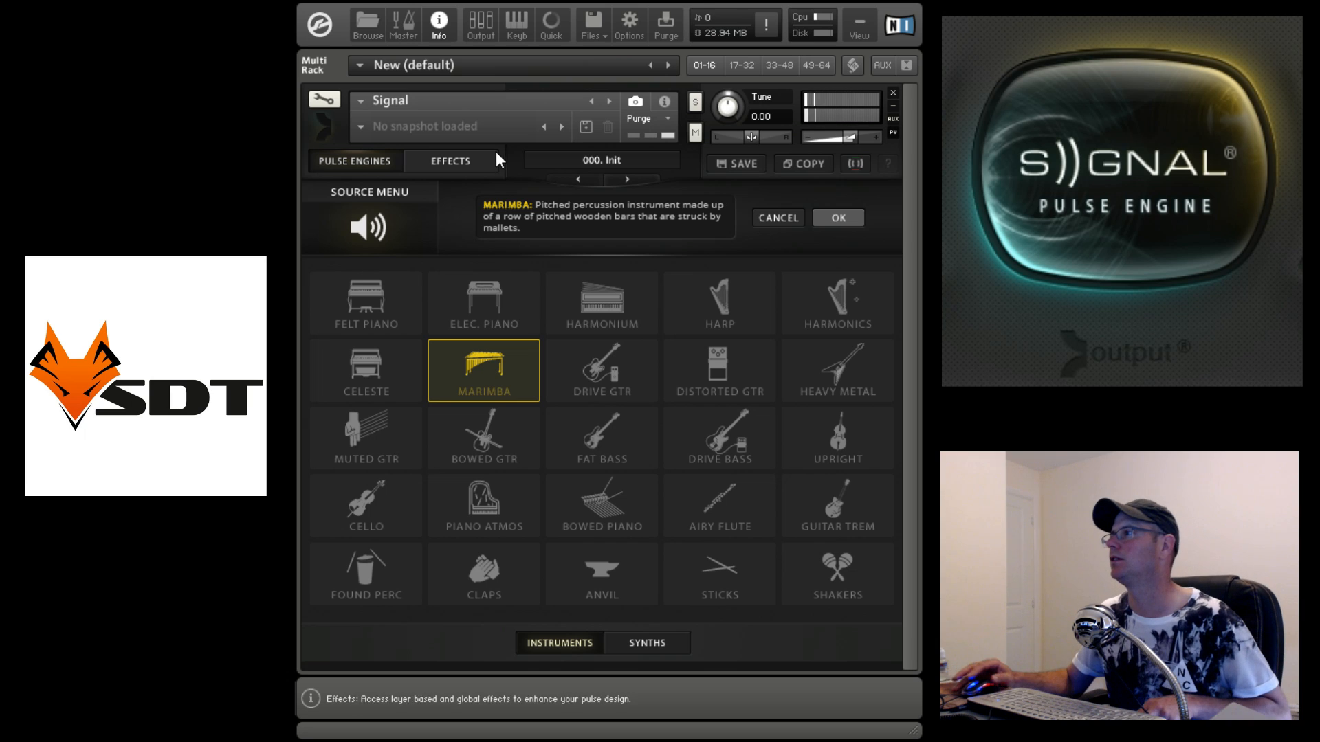
pyautogui.click(839, 219)
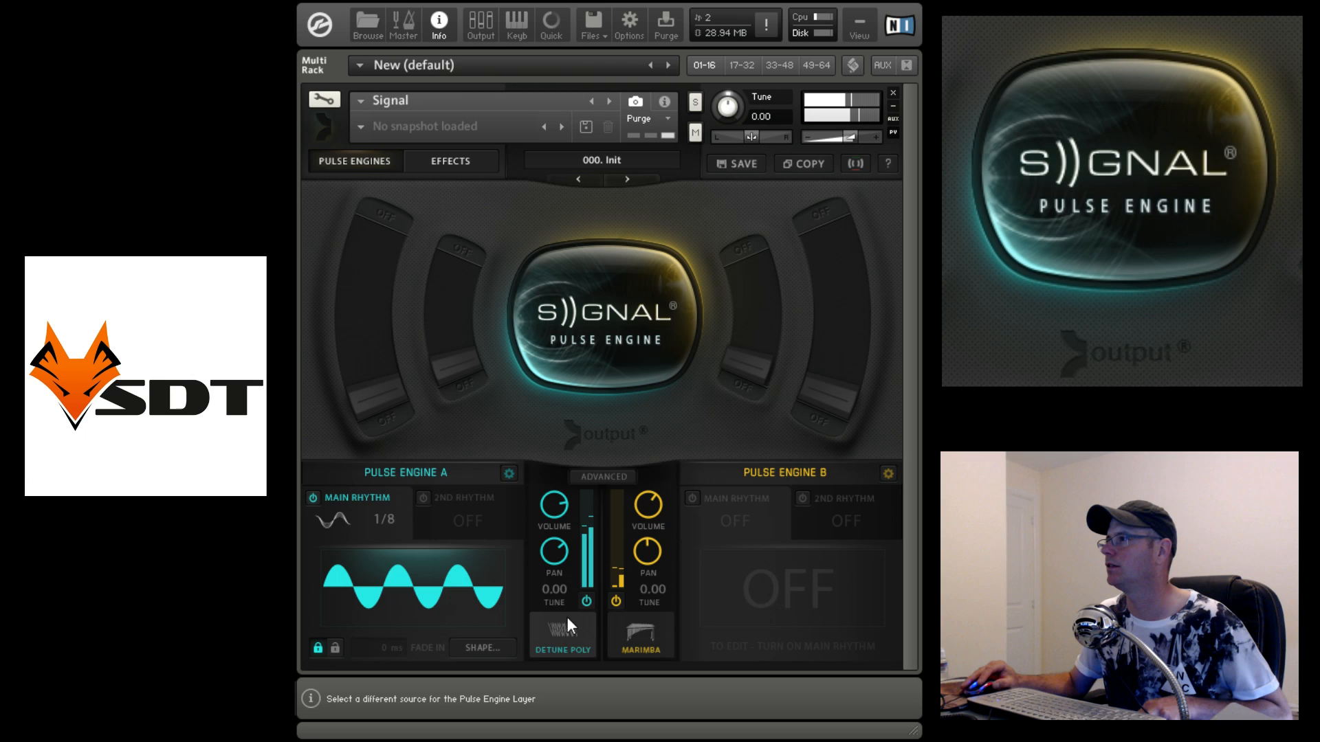
# Step: Turn off Pulse Engine A, and enable Pulse Engine B's main rhythm with B's volume raised
pyautogui.click(586, 601)
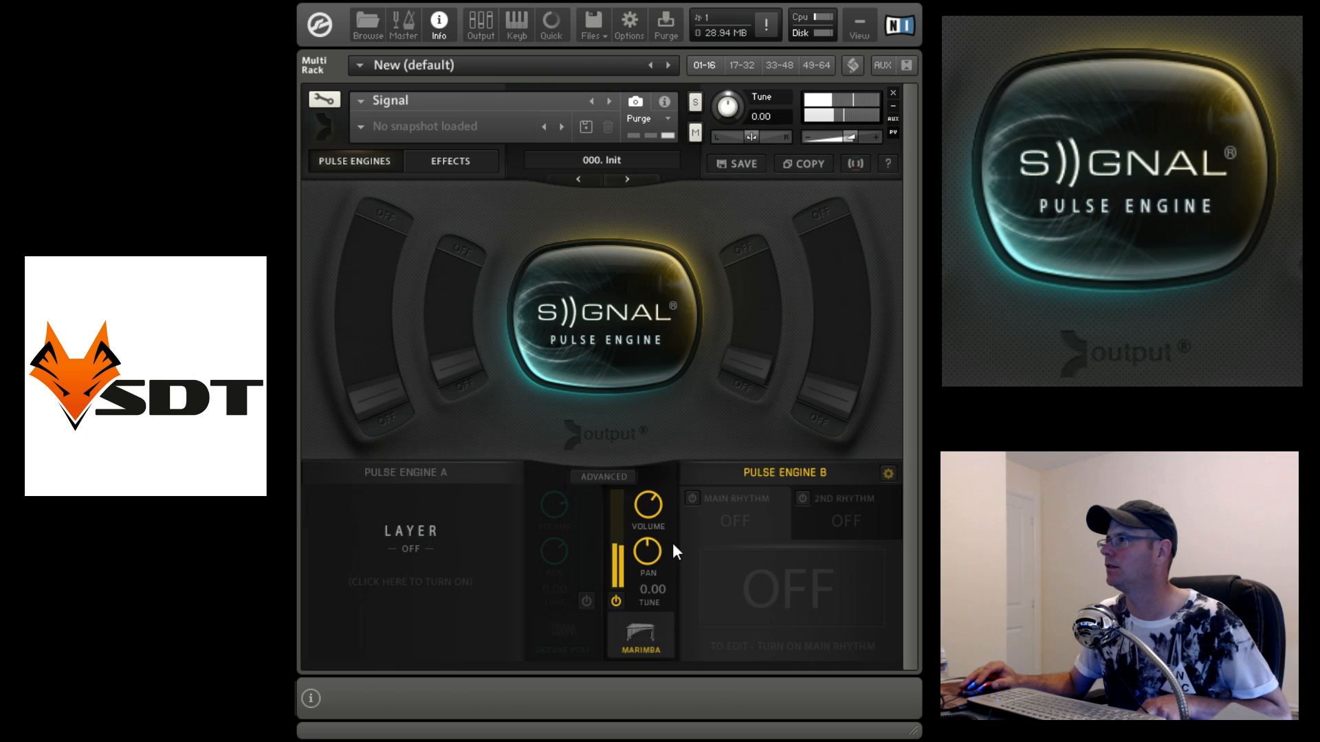
pyautogui.click(693, 498)
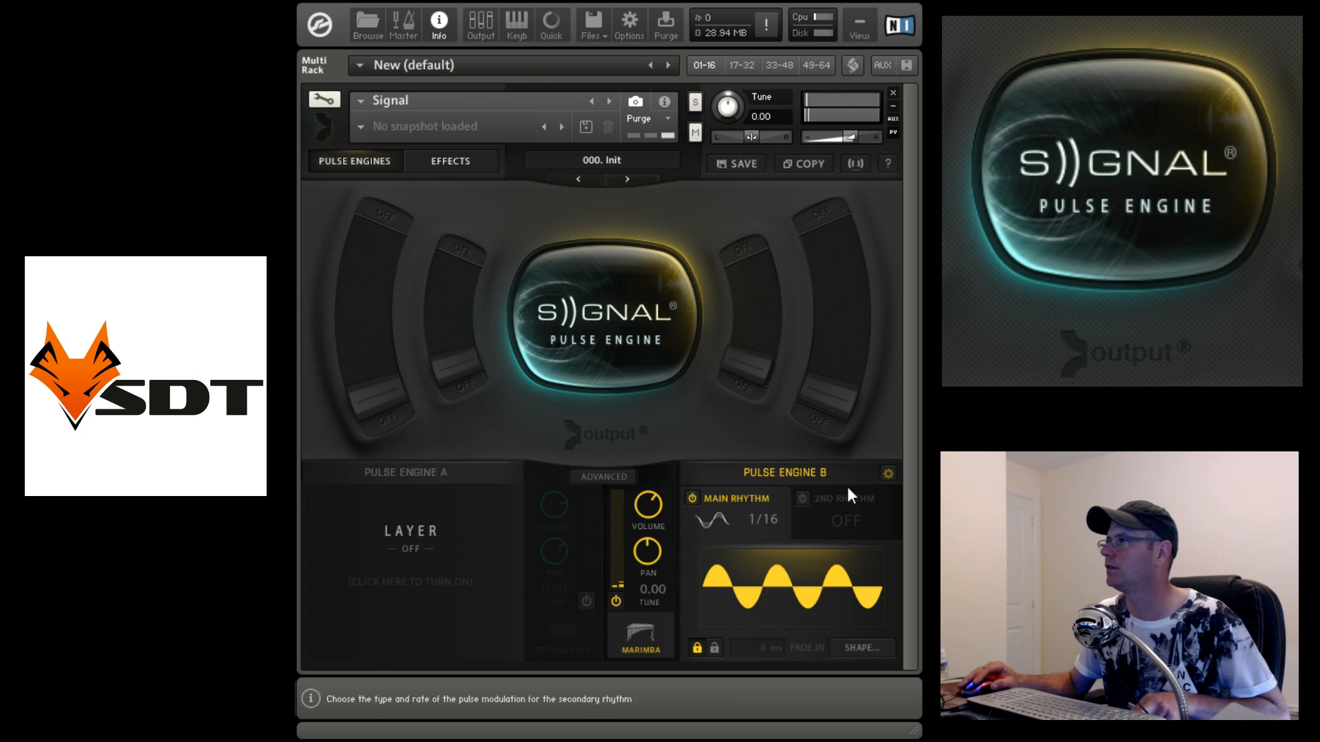
pyautogui.moveTo(652, 511); pyautogui.dragTo(672, 467)
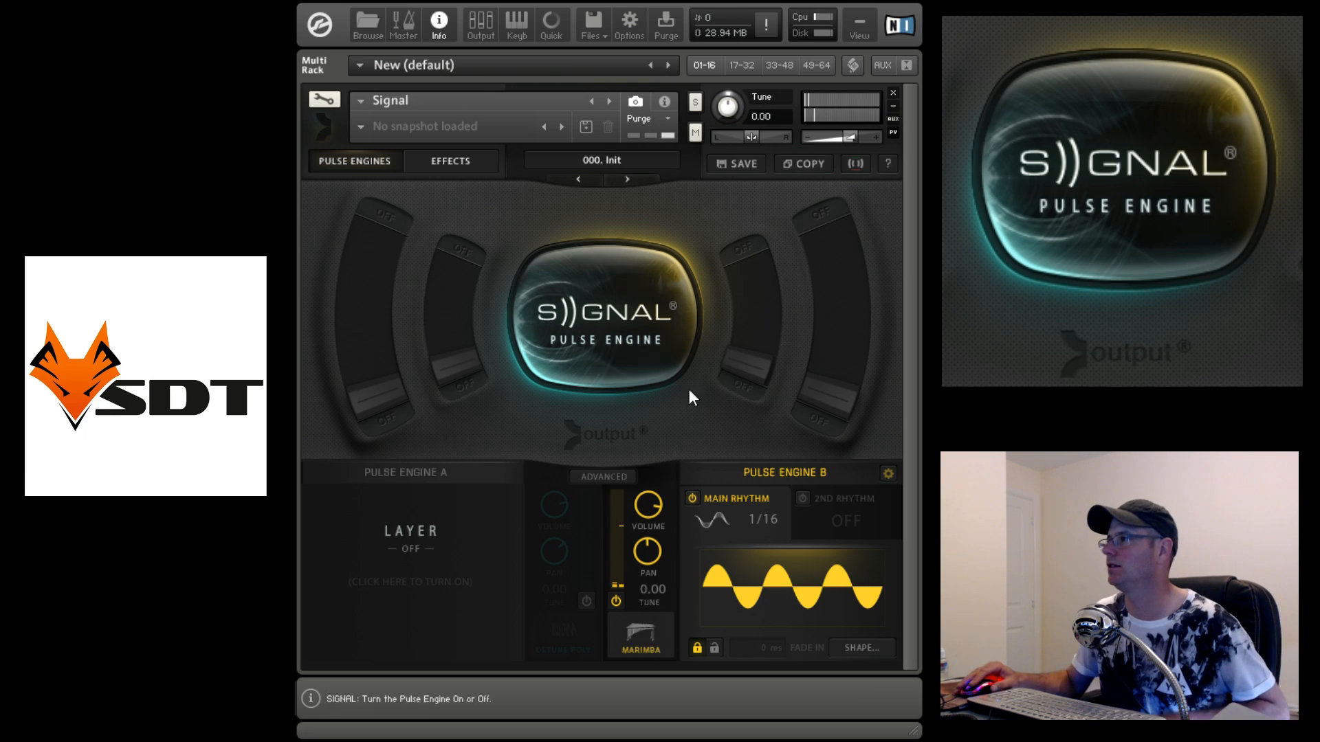
# Step: Try the Muted Gtr instrument as Pulse Engine B's source
pyautogui.click(646, 627)
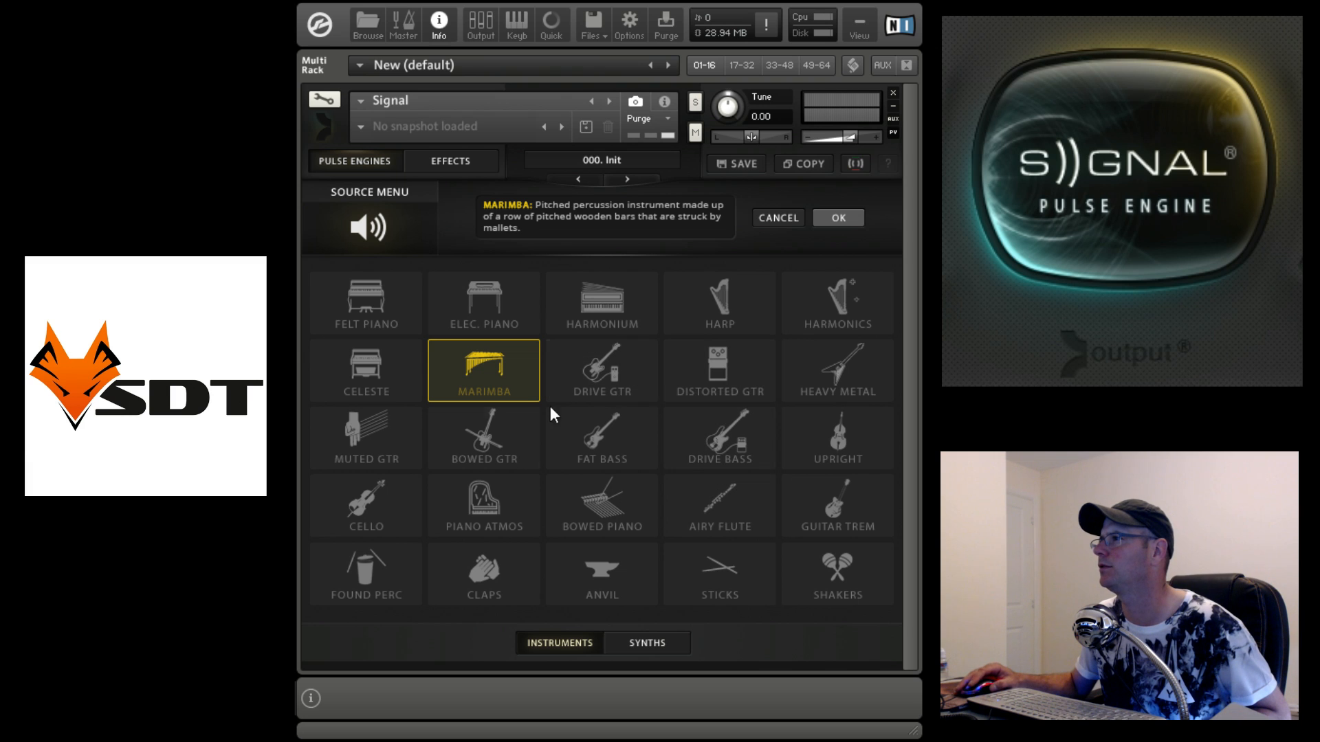
pyautogui.click(399, 429)
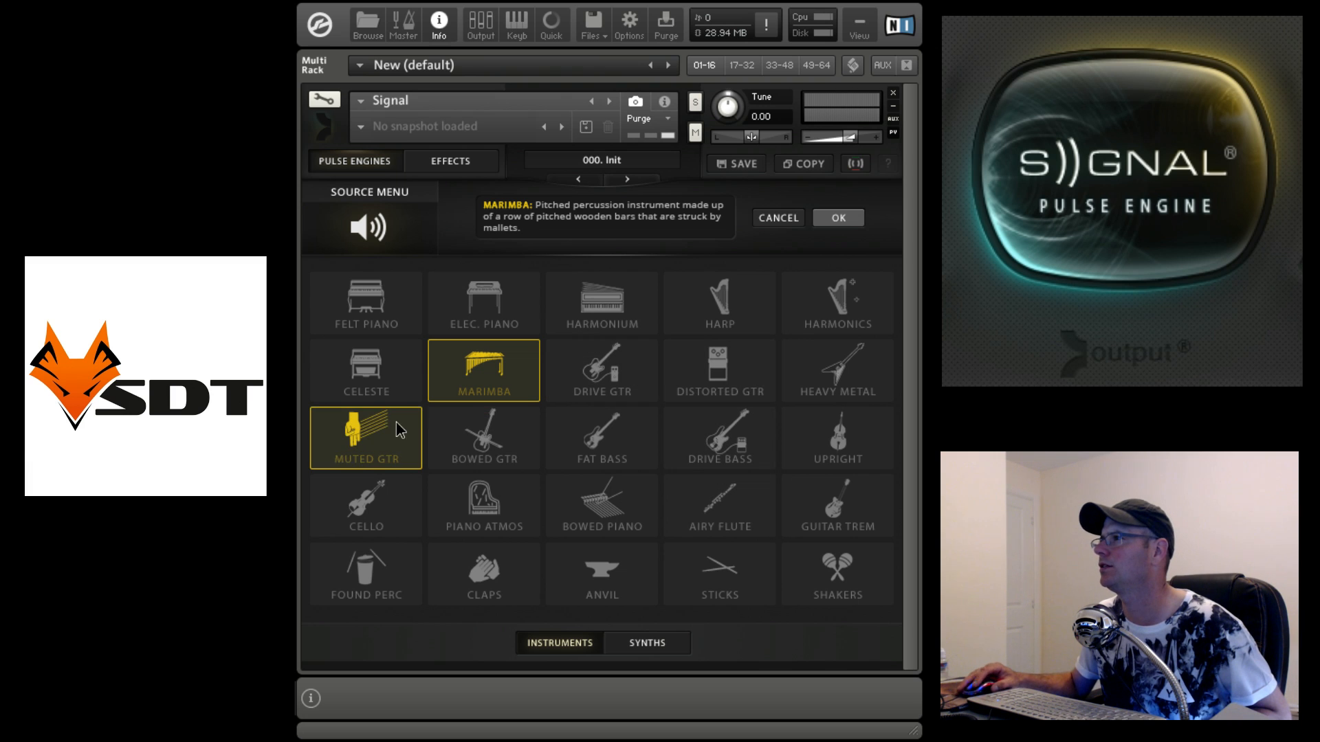
pyautogui.click(843, 216)
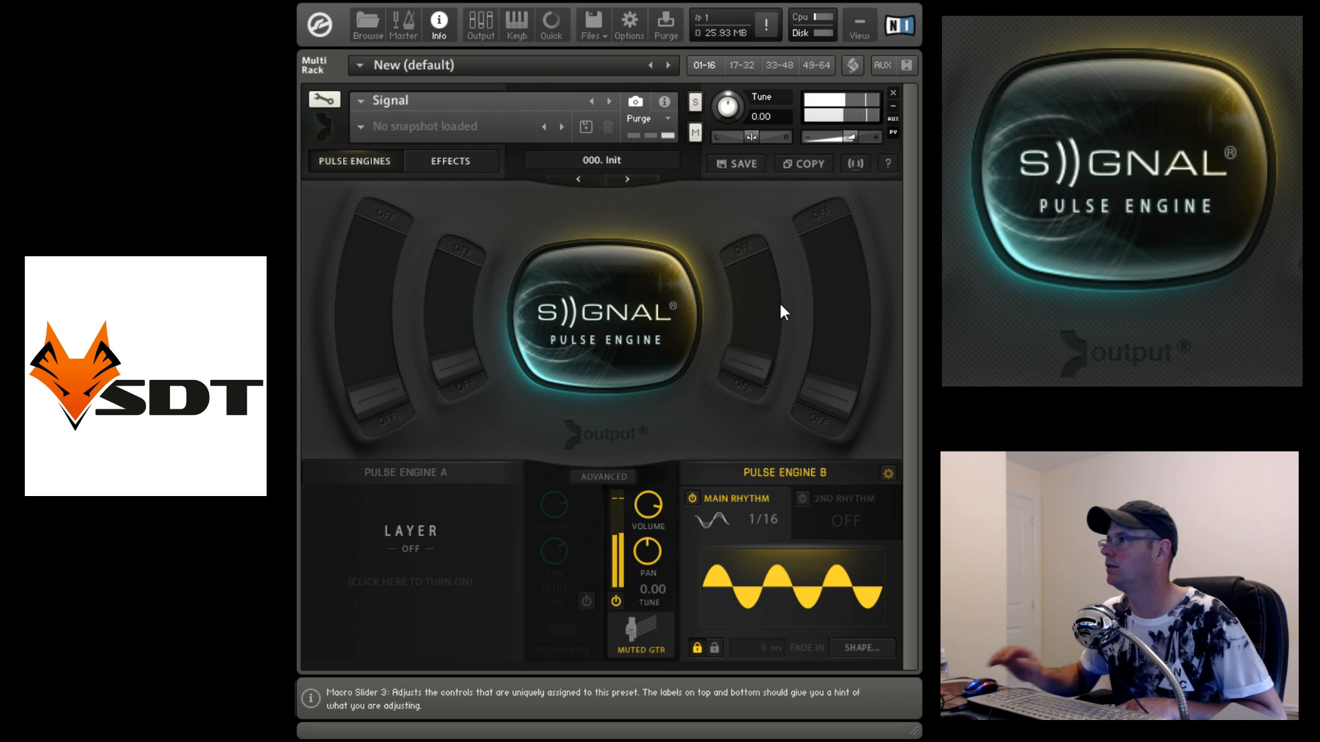
# Step: Turn on Pulse Engine A, and set Pulse Engine B's volume to 4.9 dB with Heavy Metal as its source
pyautogui.click(587, 599)
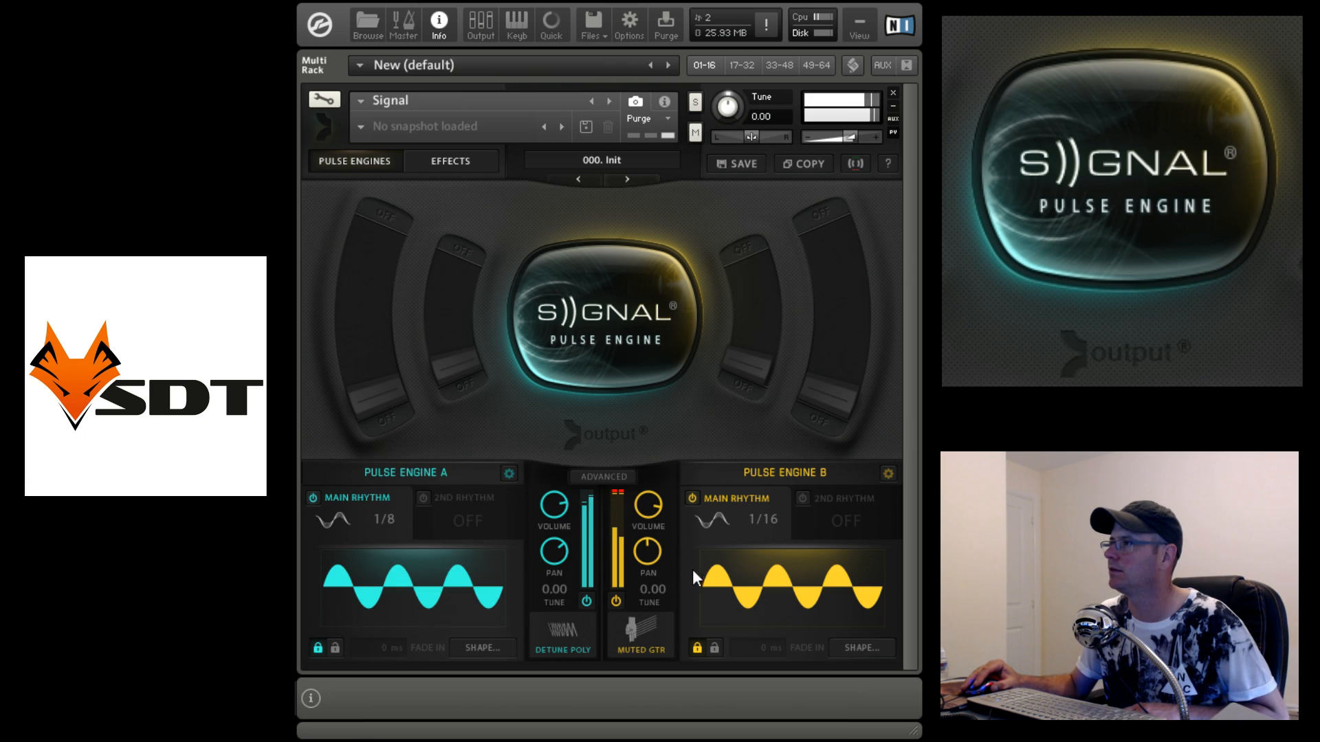
pyautogui.moveTo(646, 509); pyautogui.dragTo(647, 529)
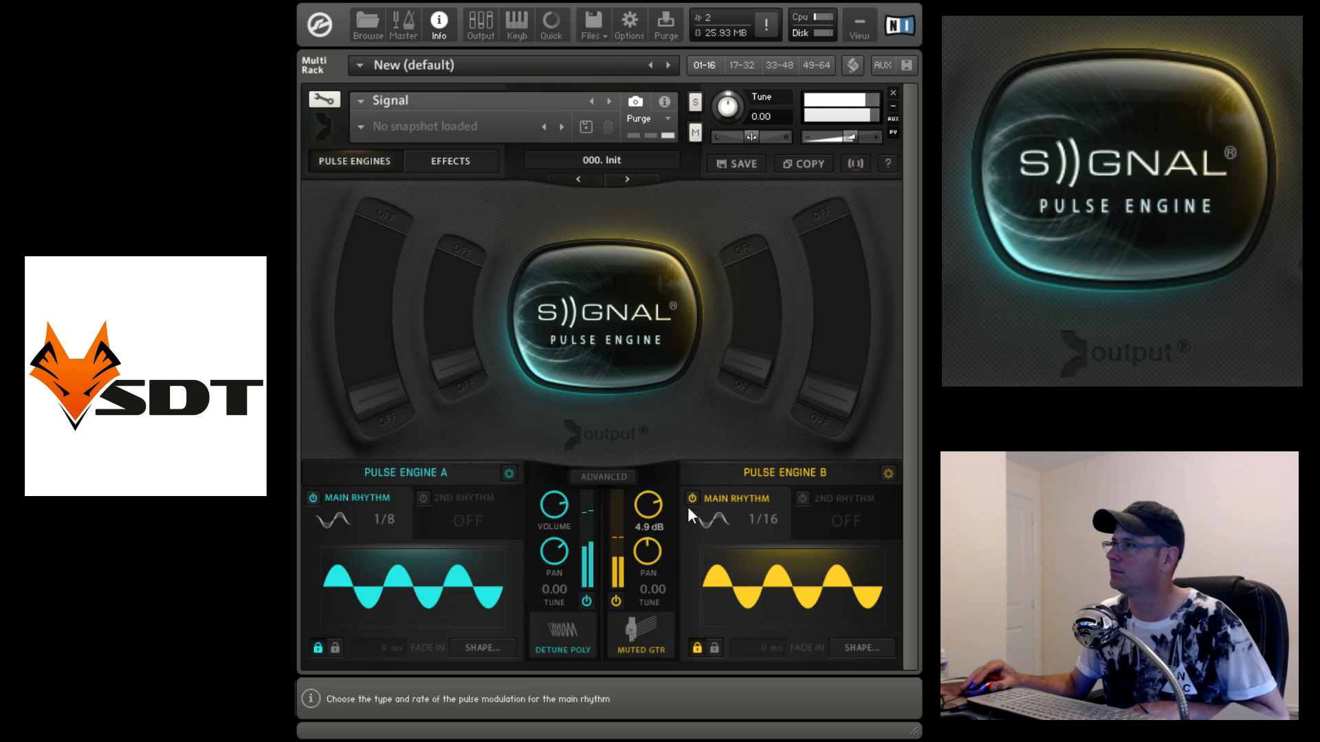
pyautogui.click(648, 612)
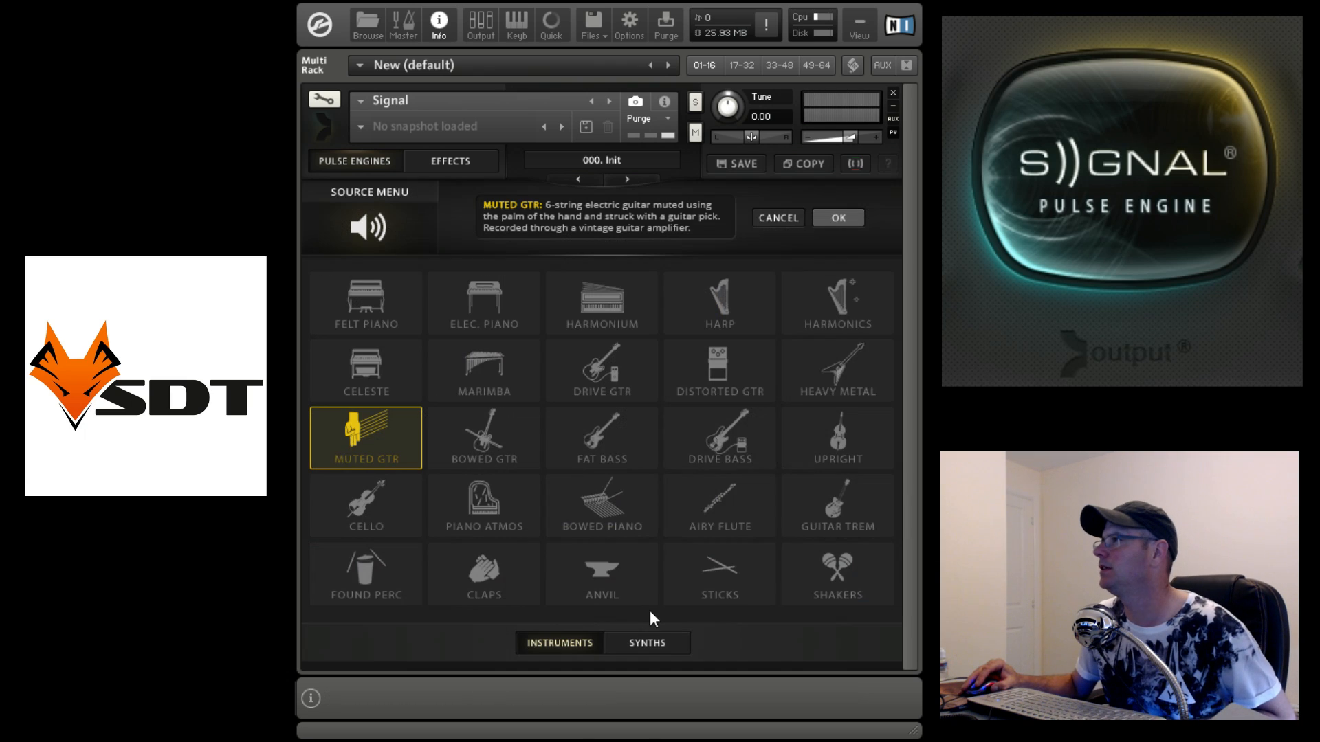
pyautogui.click(815, 389)
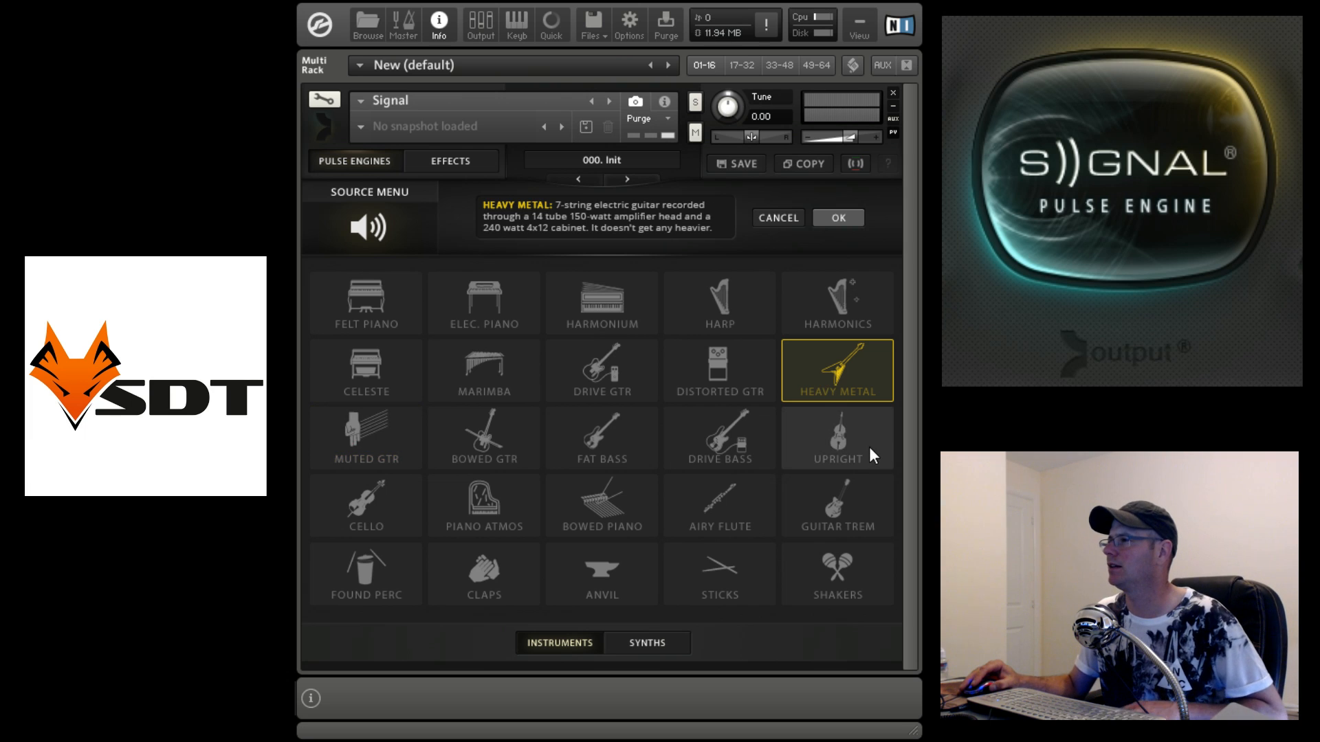
pyautogui.click(837, 217)
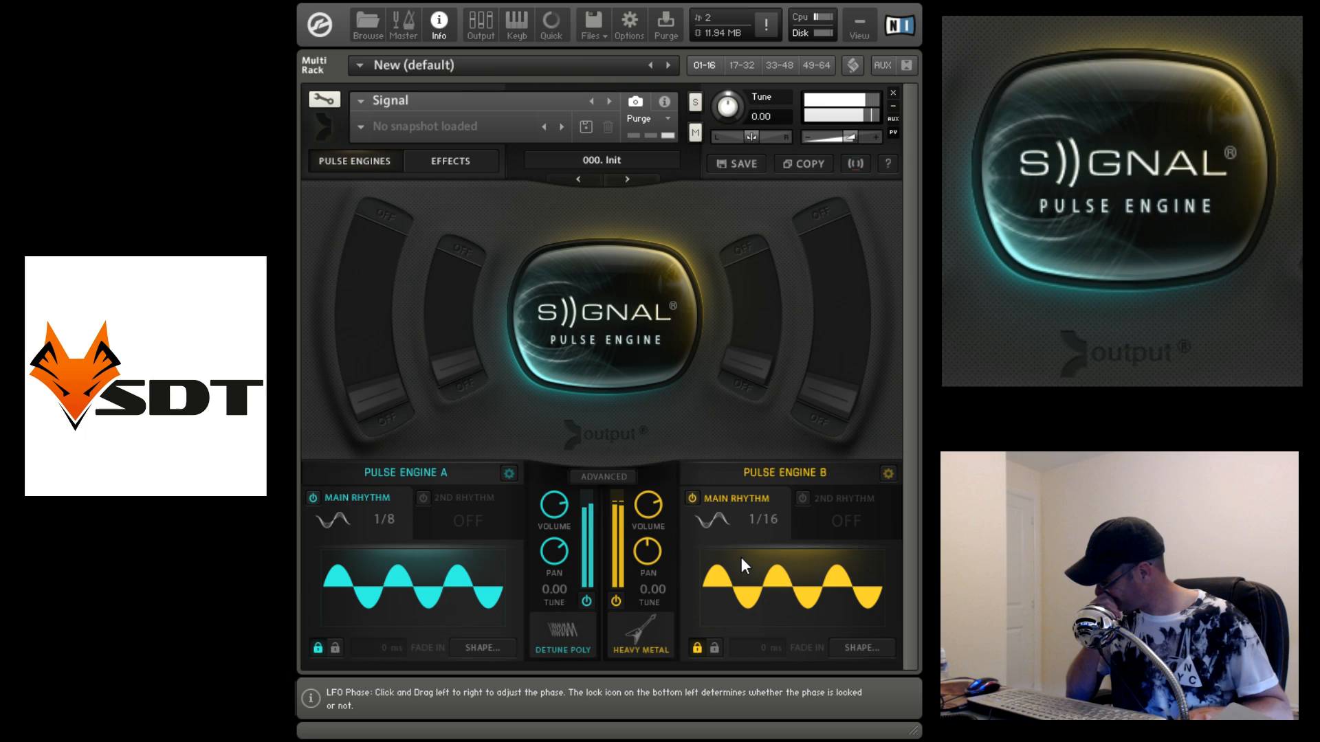
# Step: Turn off Pulse Engine B and review Pulse Engine A's main rhythm pulse types, keeping Wave
pyautogui.click(615, 602)
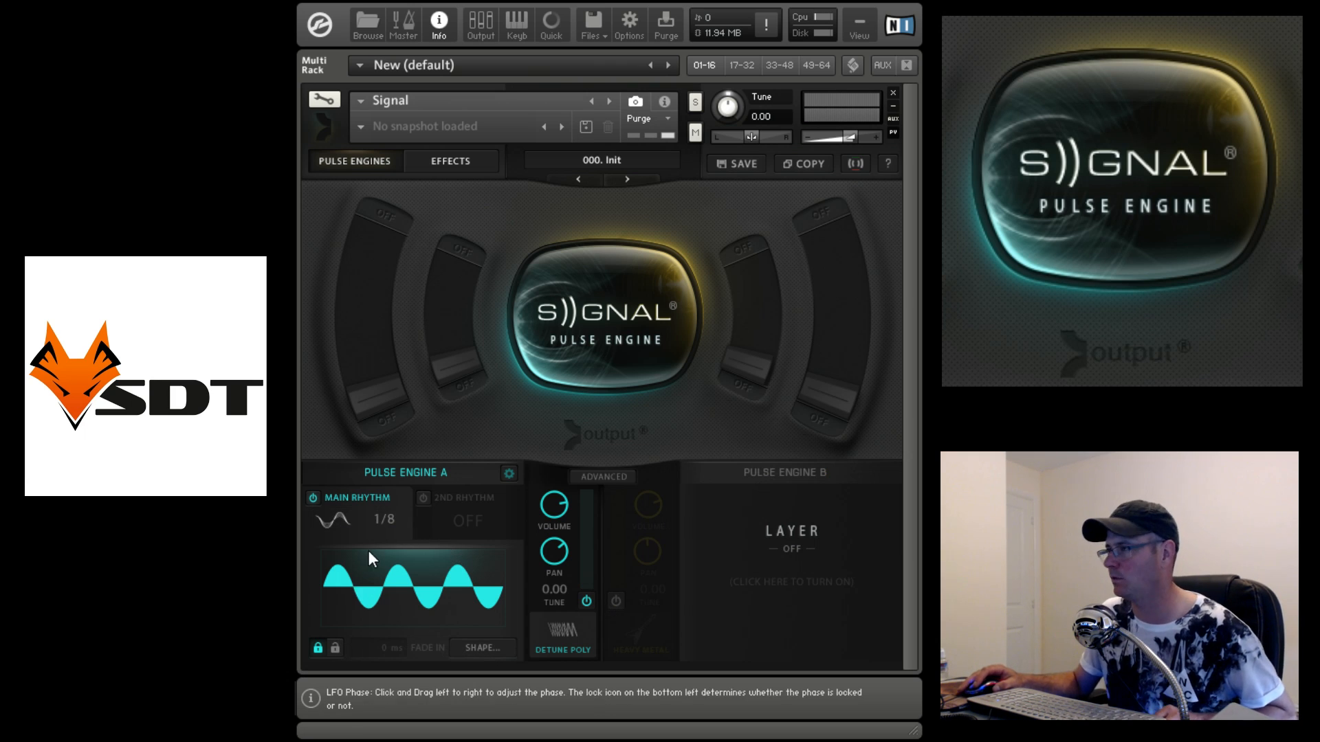
pyautogui.click(337, 521)
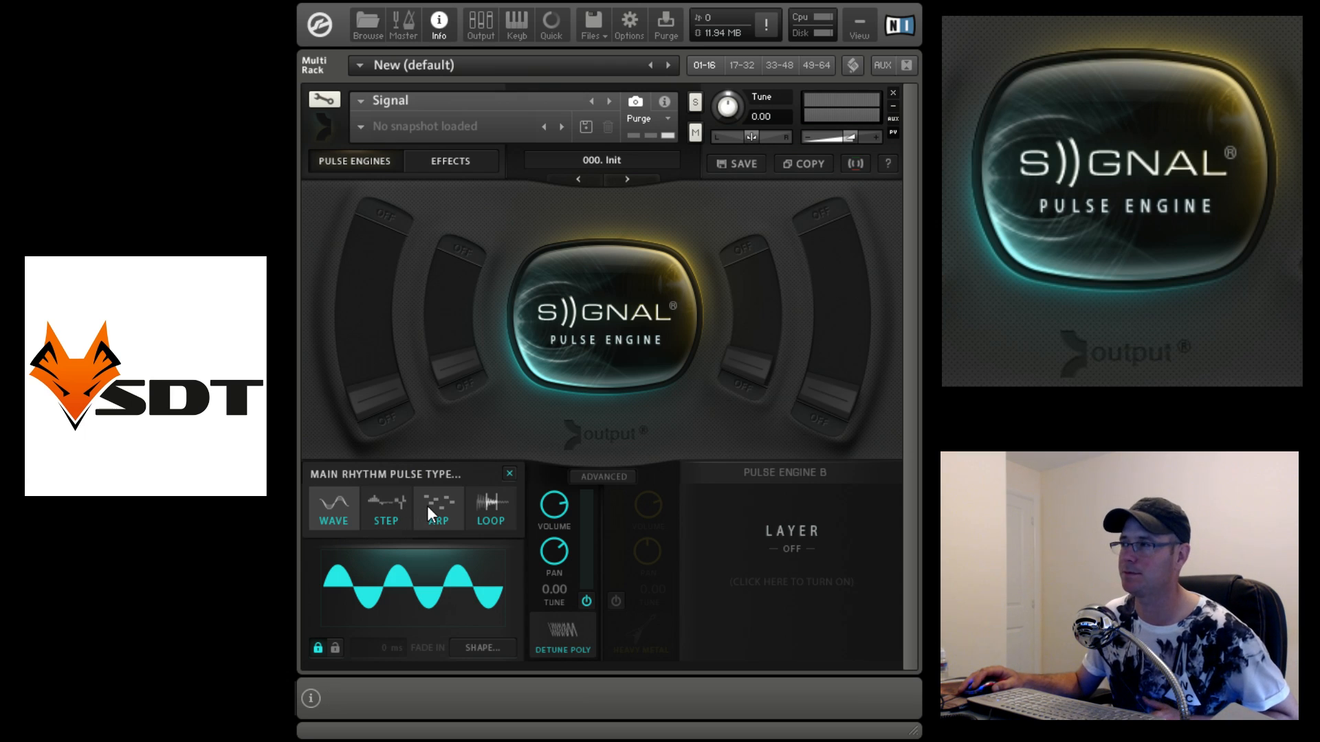
pyautogui.click(346, 507)
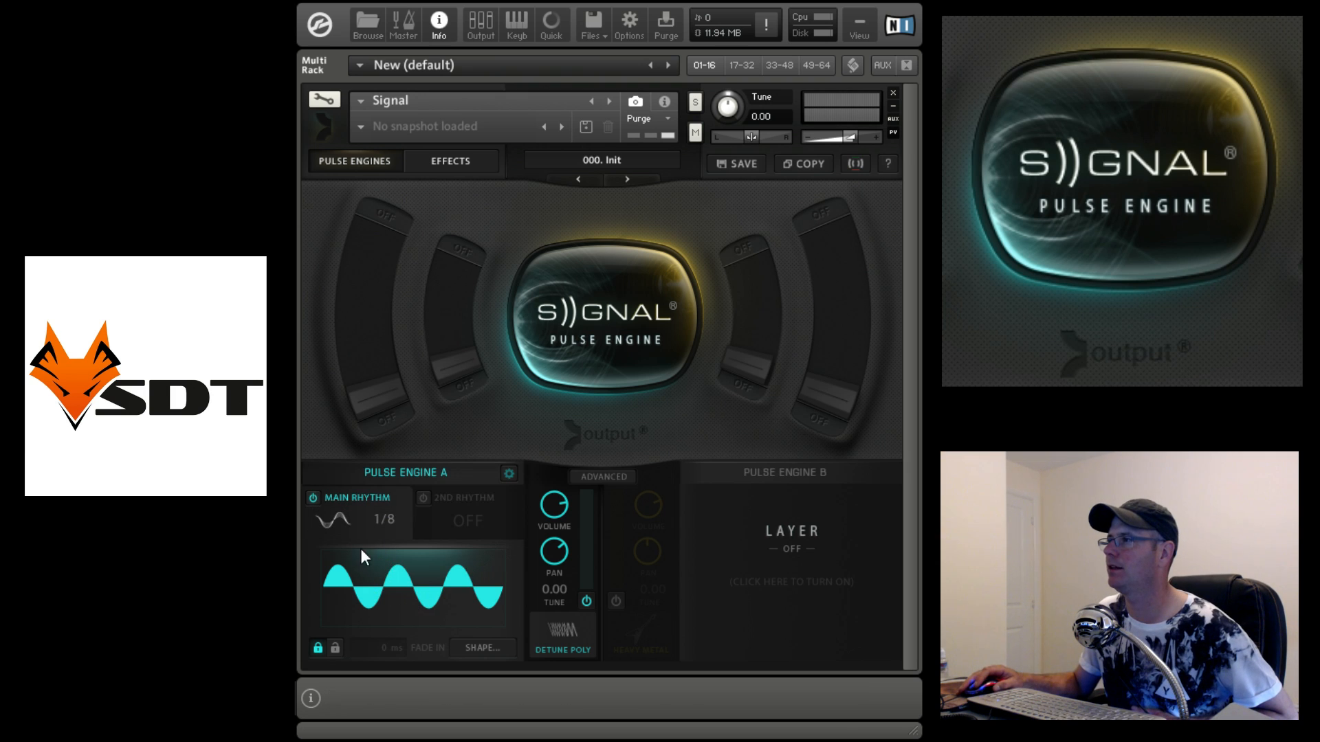
pyautogui.click(332, 521)
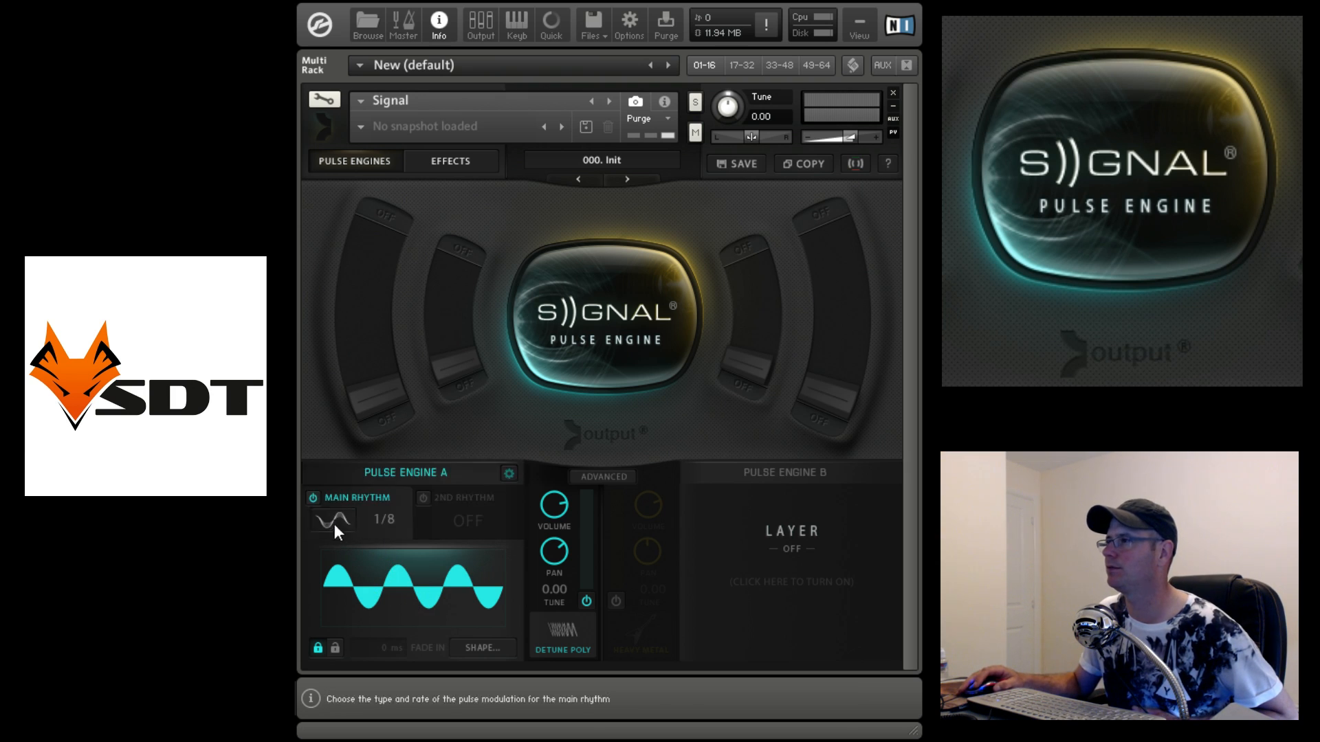
# Step: Review the Simple, Medium and Complex wave shapes for Pulse Engine A's main rhythm, keeping the sine shape
pyautogui.click(482, 648)
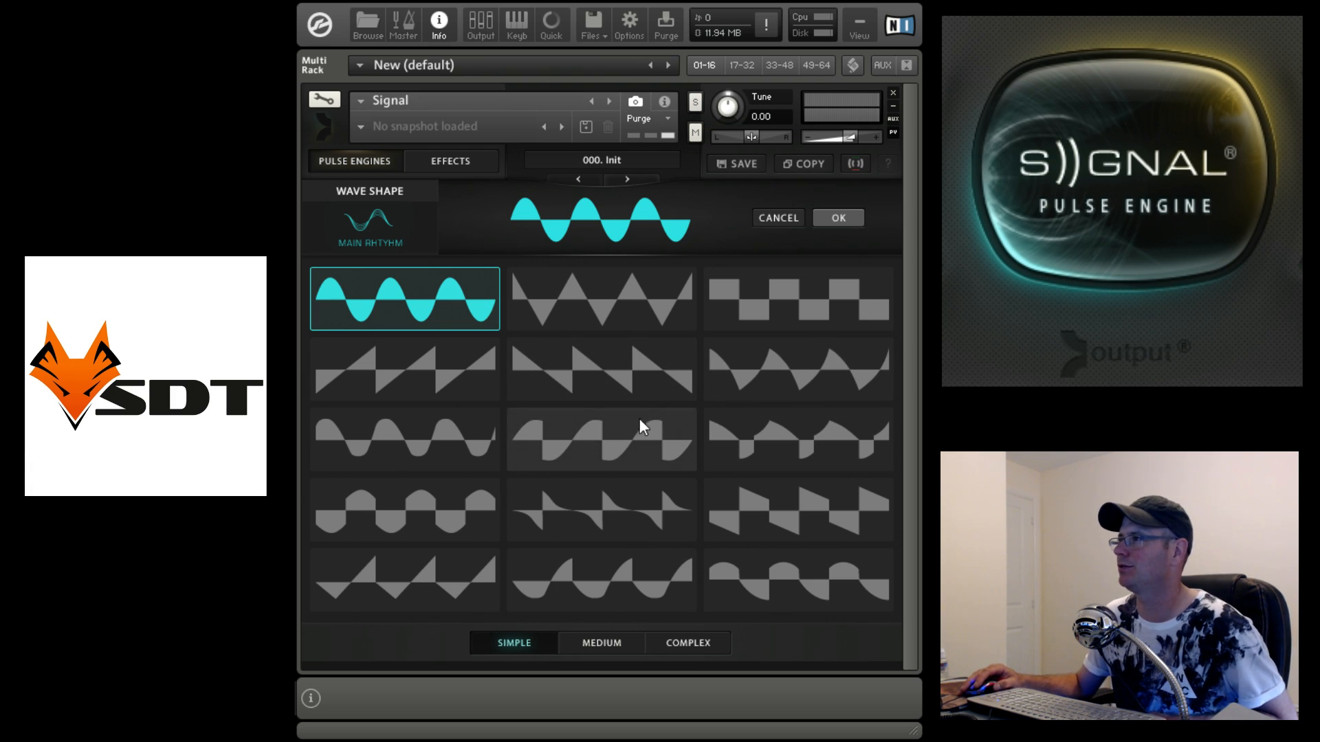
pyautogui.click(597, 644)
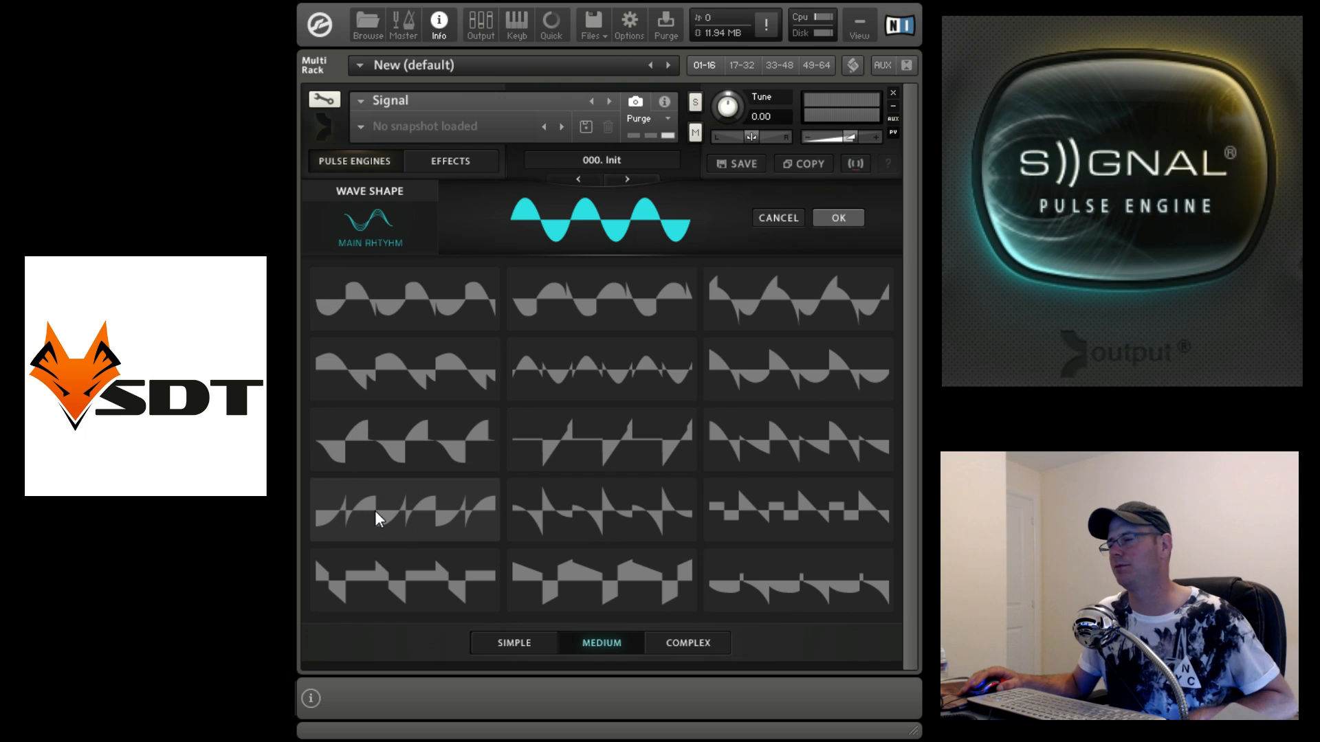
pyautogui.click(677, 641)
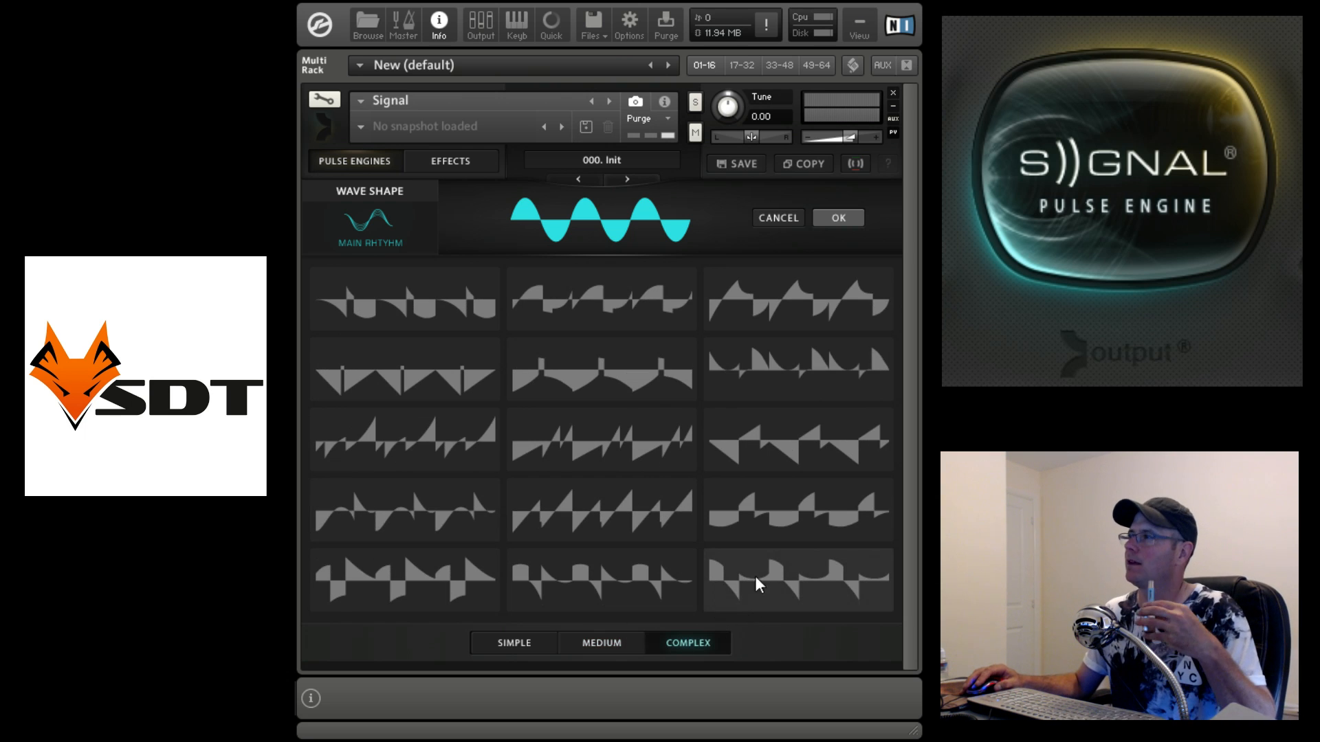
pyautogui.middleClick(636, 444)
pyautogui.middleClick(597, 203)
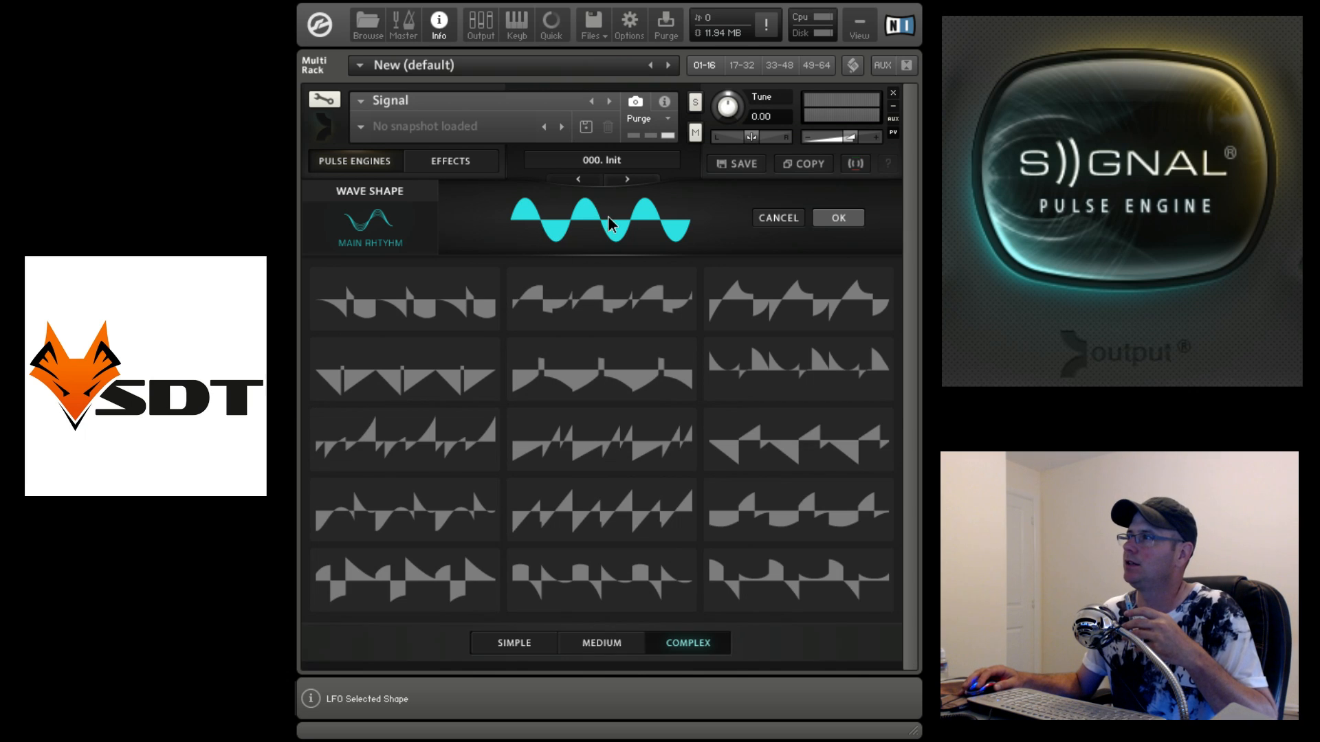
pyautogui.middleClick(756, 250)
pyautogui.click(837, 219)
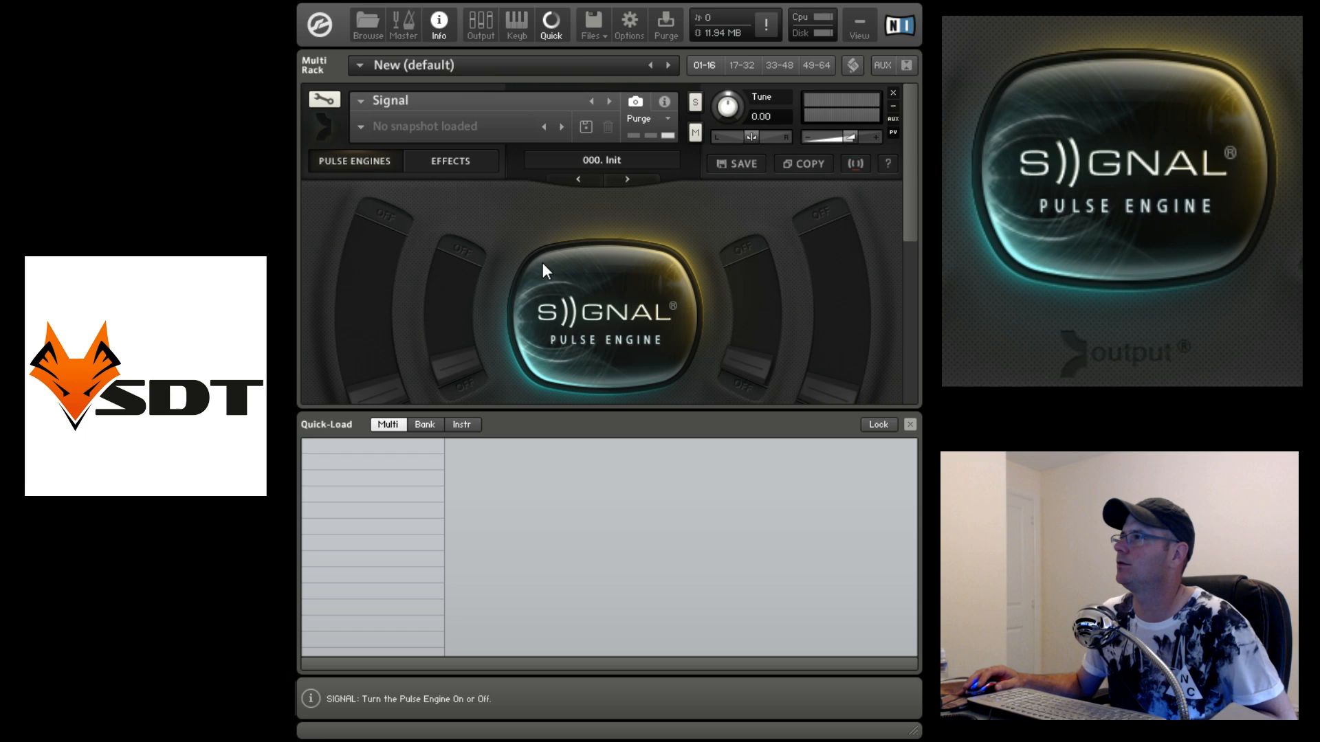
pyautogui.click(910, 424)
# Step: Look over the main rhythm's pulse types and simple wave shapes again without changing the shape
pyautogui.click(335, 520)
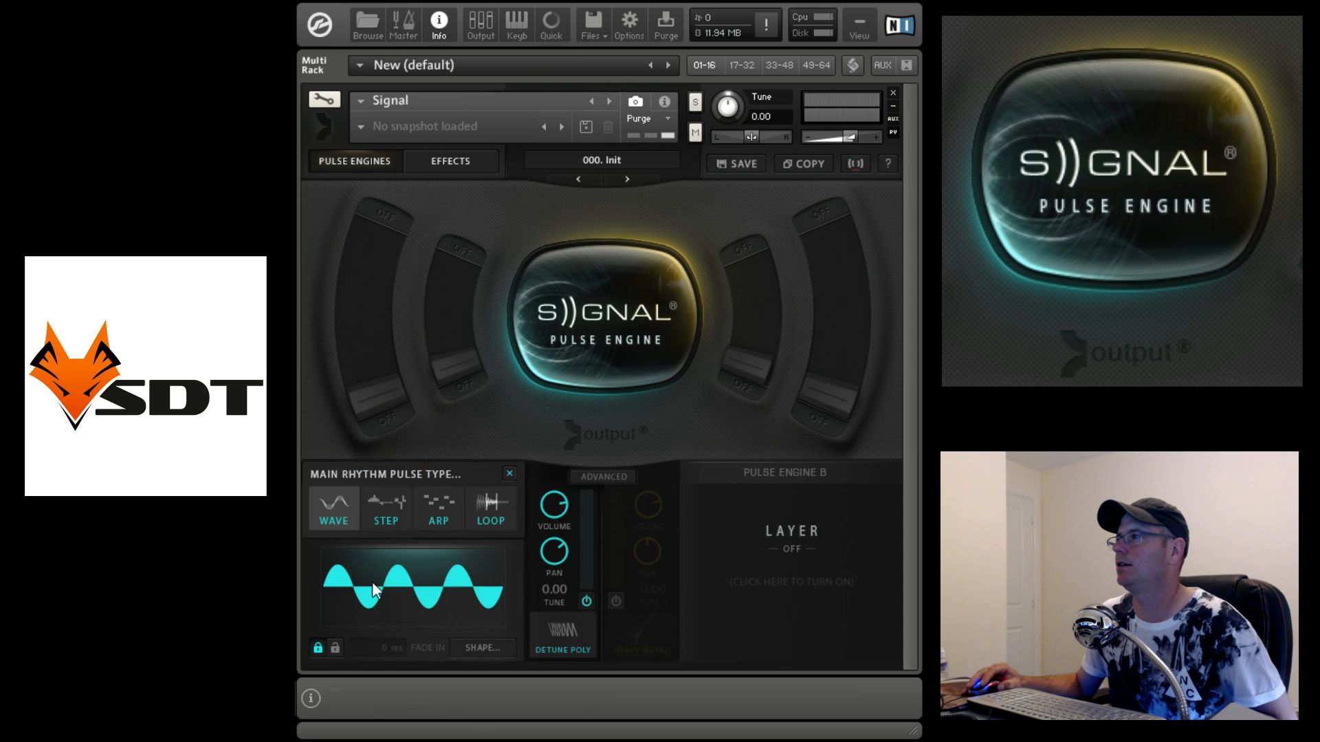
pyautogui.click(347, 525)
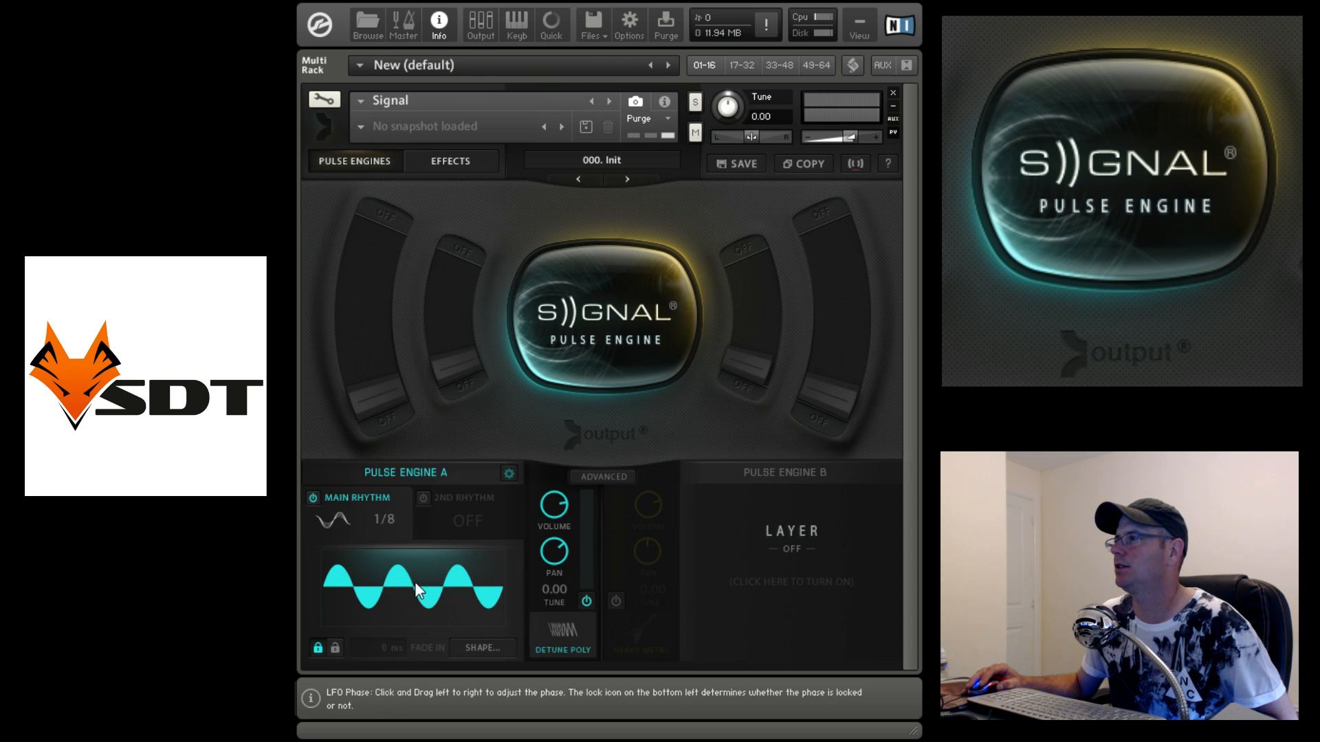
pyautogui.click(336, 524)
pyautogui.click(479, 649)
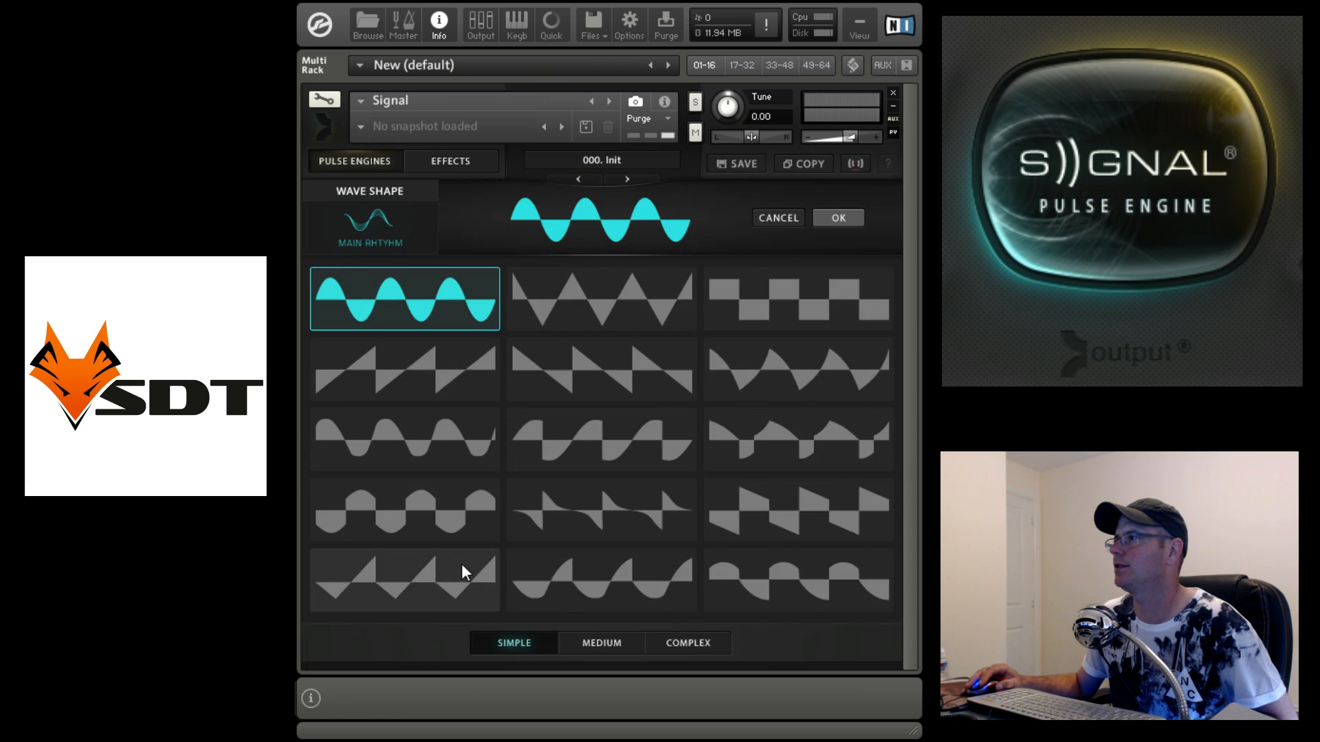
pyautogui.doubleClick(503, 484)
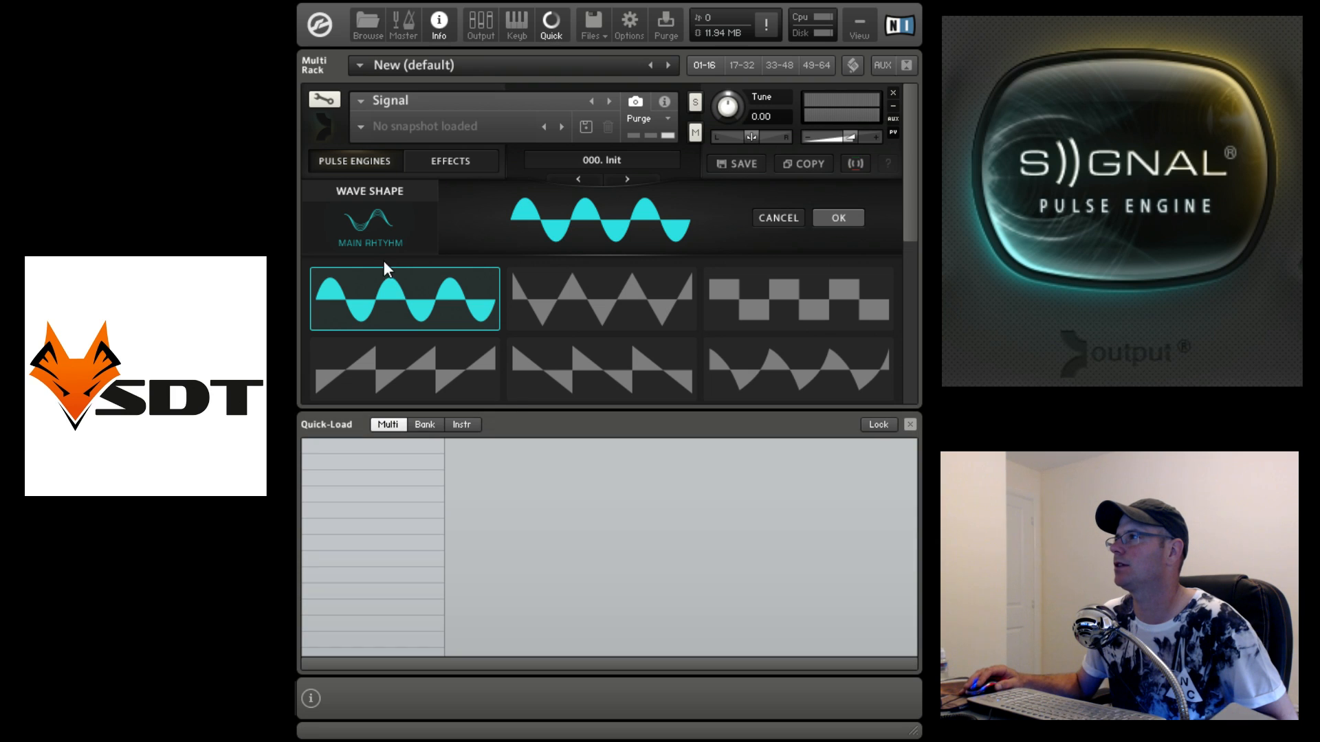
pyautogui.click(910, 425)
pyautogui.doubleClick(547, 208)
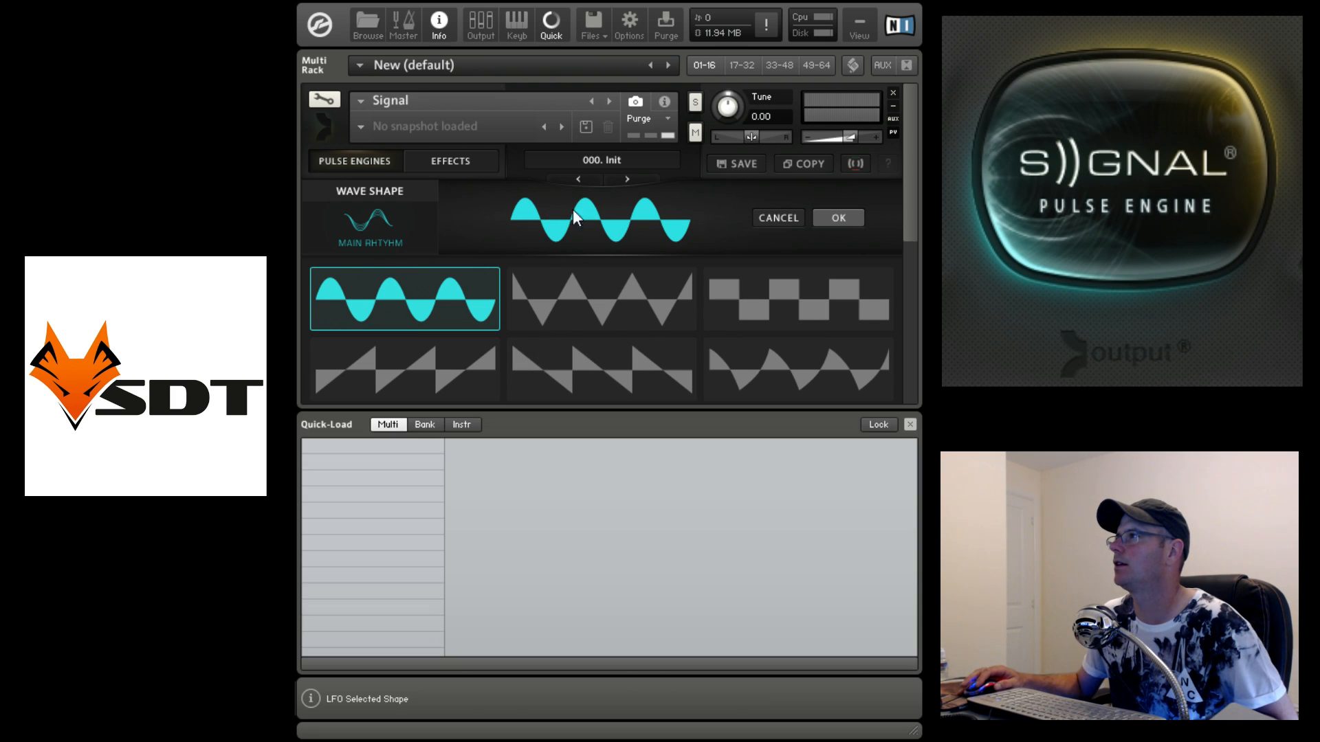
pyautogui.click(776, 217)
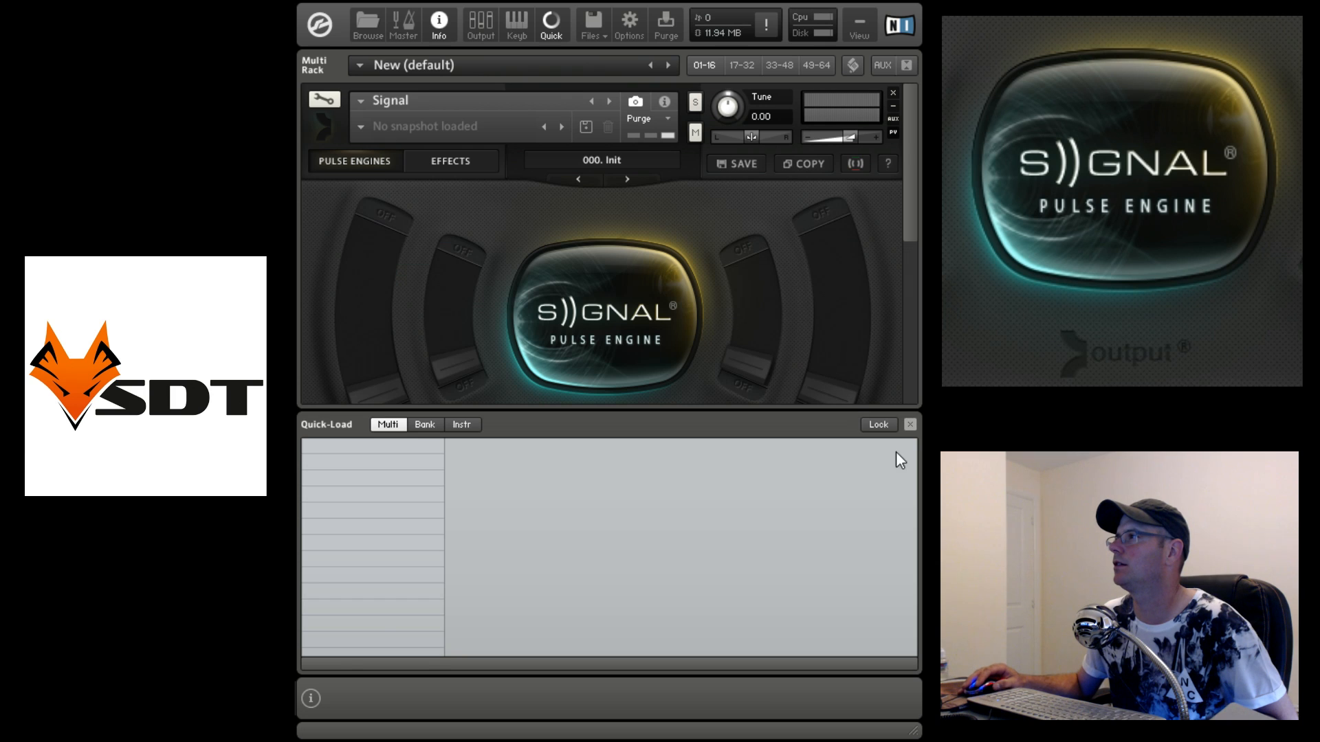
pyautogui.click(910, 425)
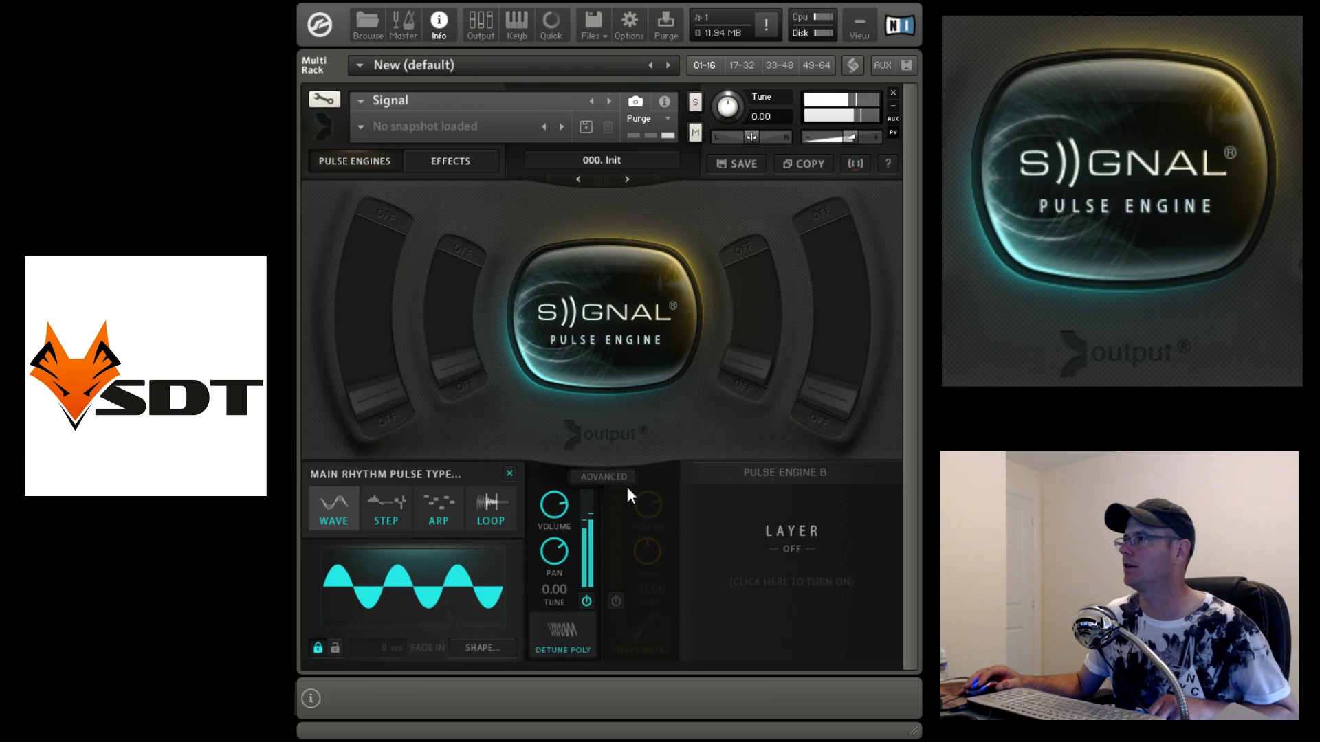
# Step: Try the Step pulse type on Pulse Engine A's main rhythm with a freehand 16-step pattern, and return to Wave
pyautogui.click(403, 516)
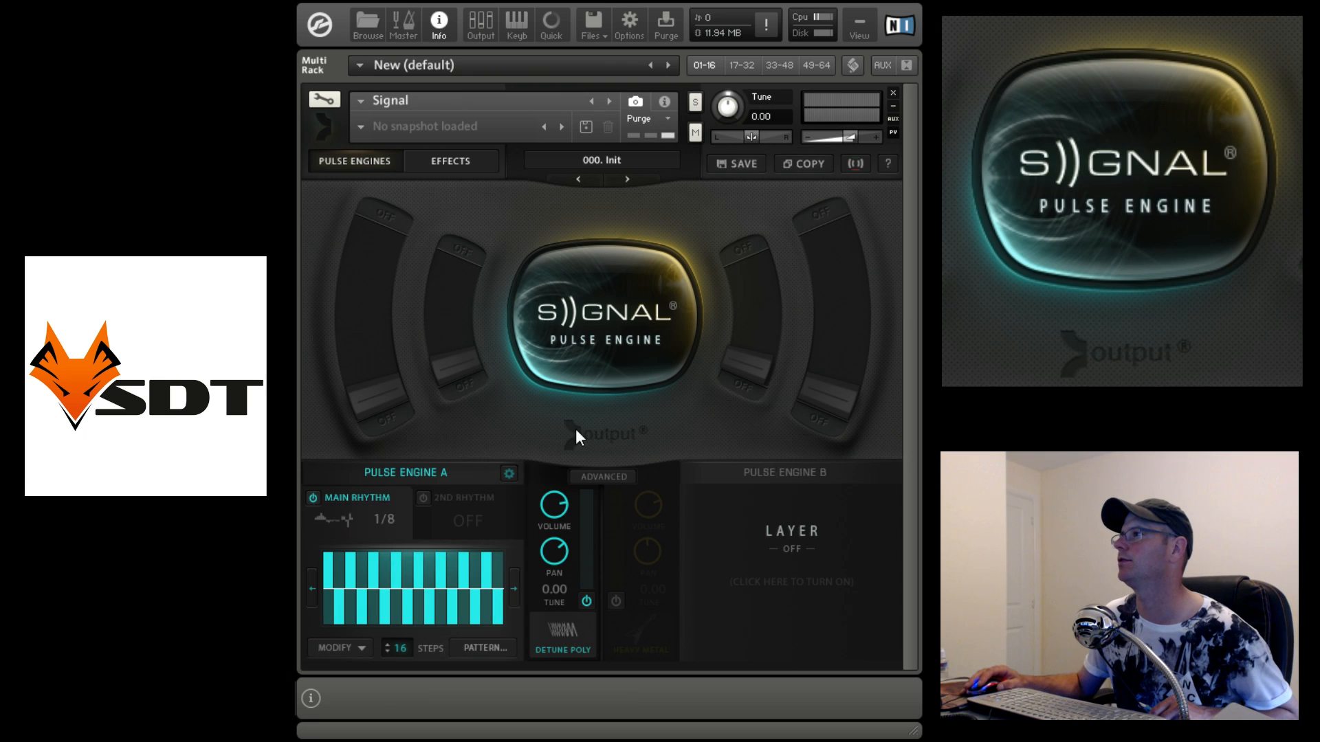
pyautogui.moveTo(328, 623)
pyautogui.mouseDown()
pyautogui.moveTo(433, 630)
pyautogui.moveTo(443, 569)
pyautogui.moveTo(466, 606)
pyautogui.mouseUp()
pyautogui.click(342, 518)
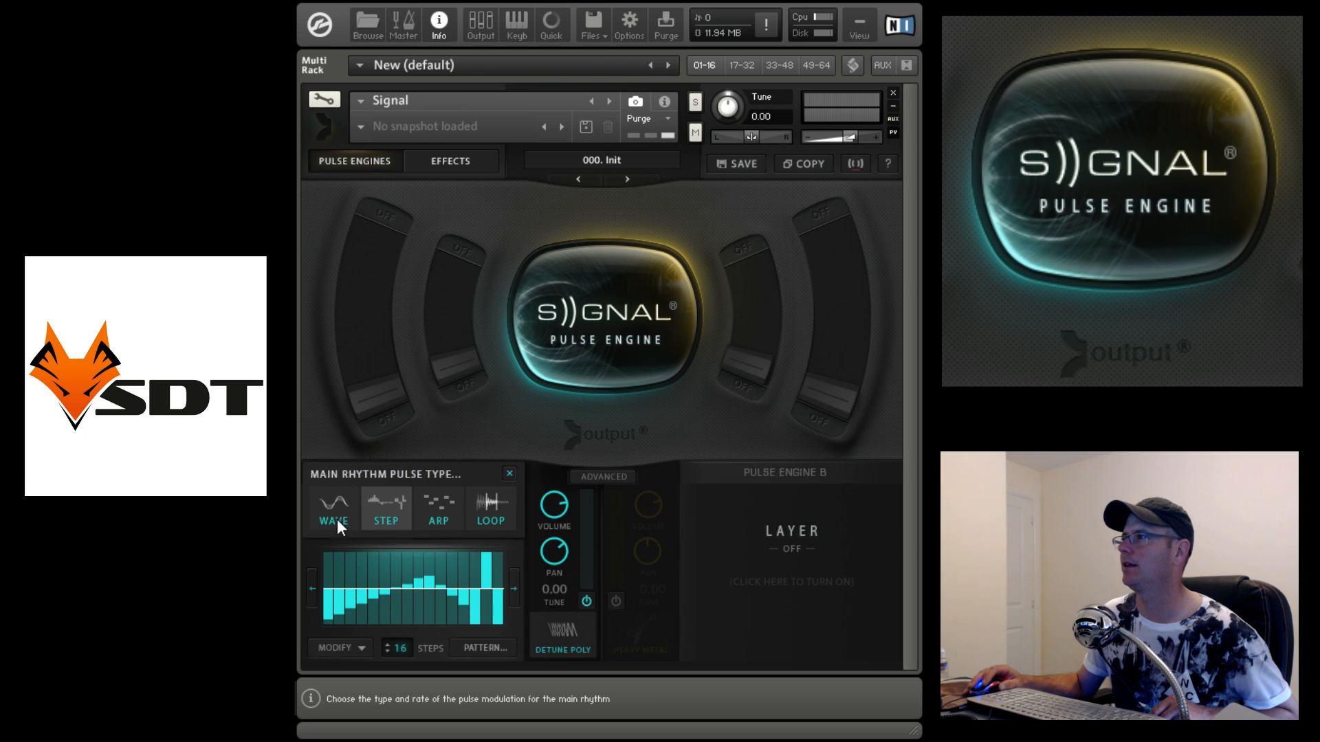
pyautogui.click(341, 510)
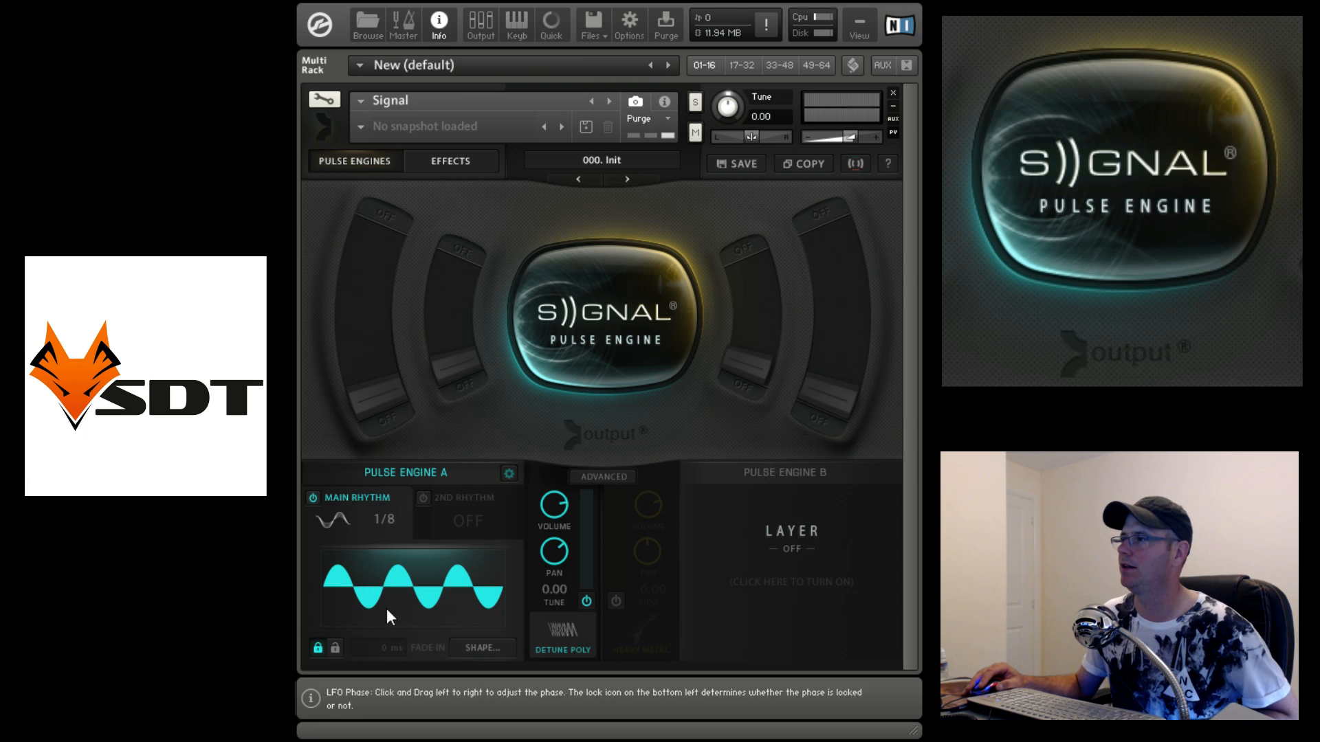
# Step: Check the advanced rhythm sends, and turn on Pulse Engine A's 2nd rhythm to review its pulse types and wave shapes
pyautogui.scroll(-5, 771, 541)
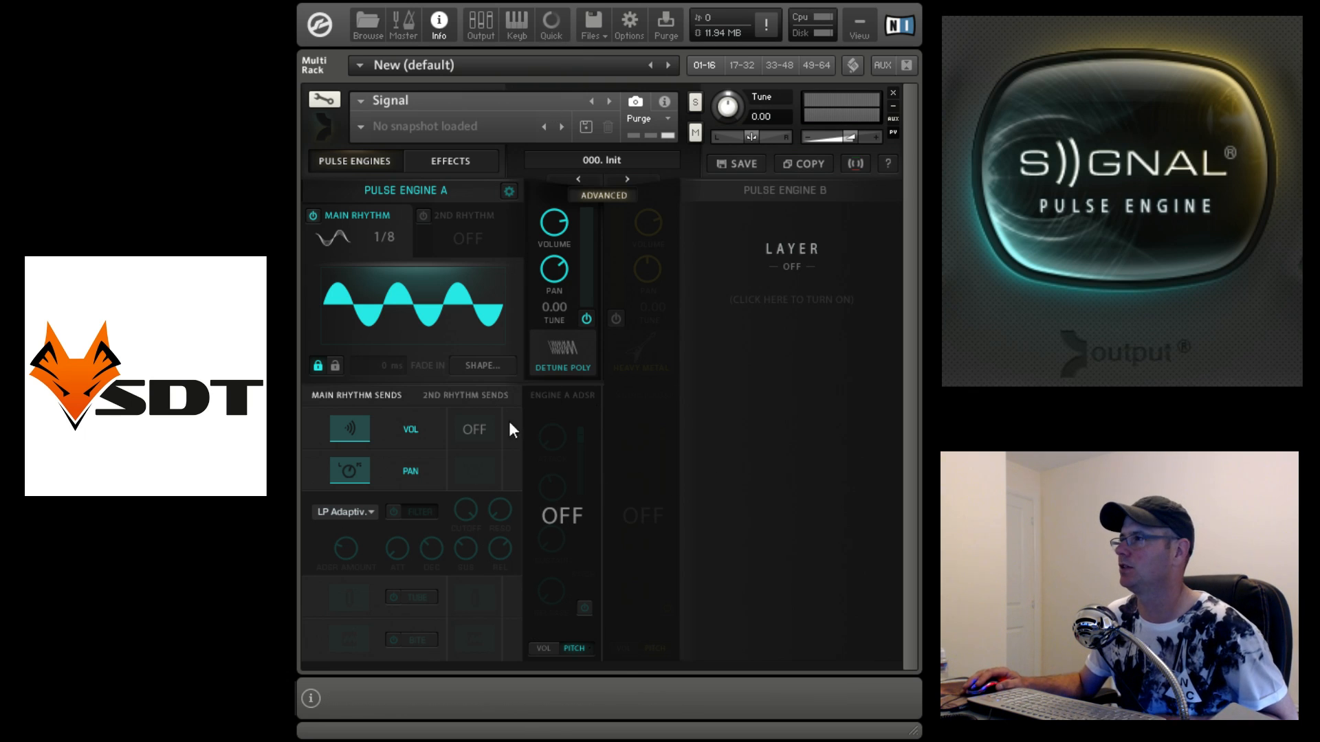
pyautogui.click(617, 196)
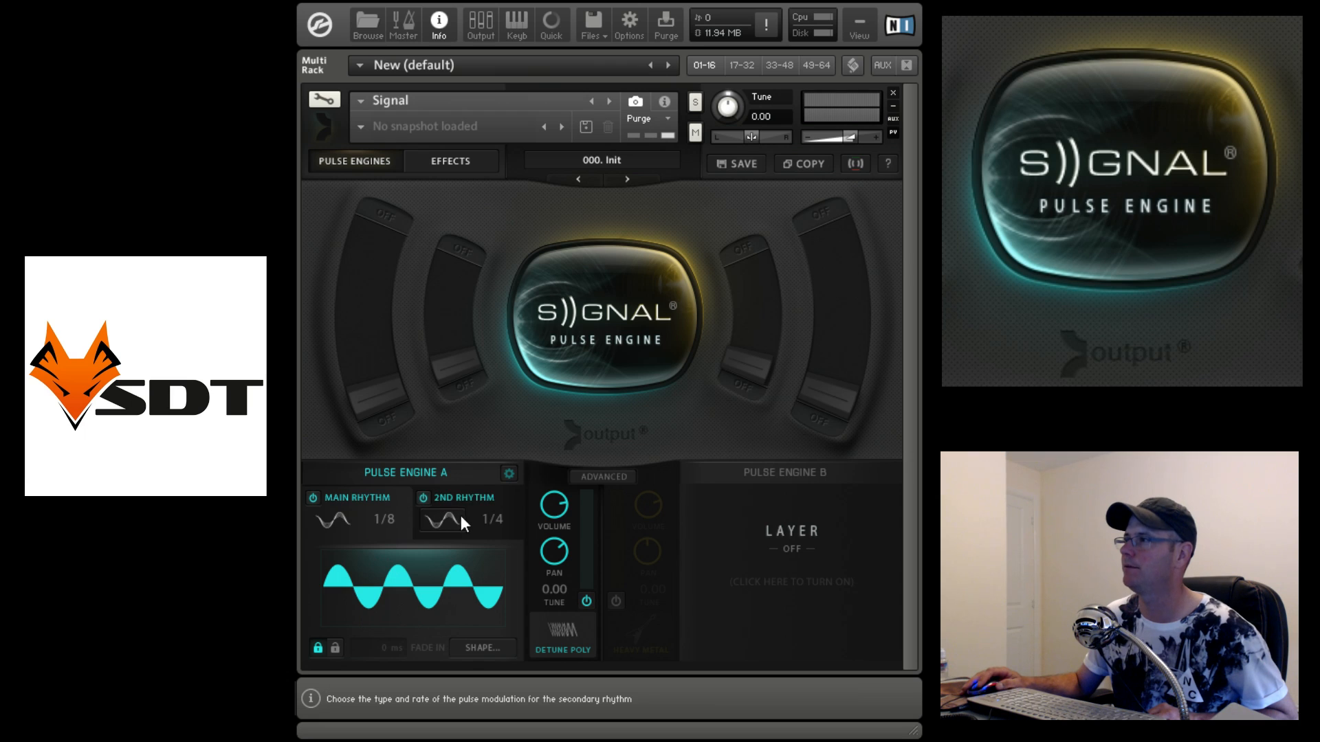
pyautogui.click(451, 512)
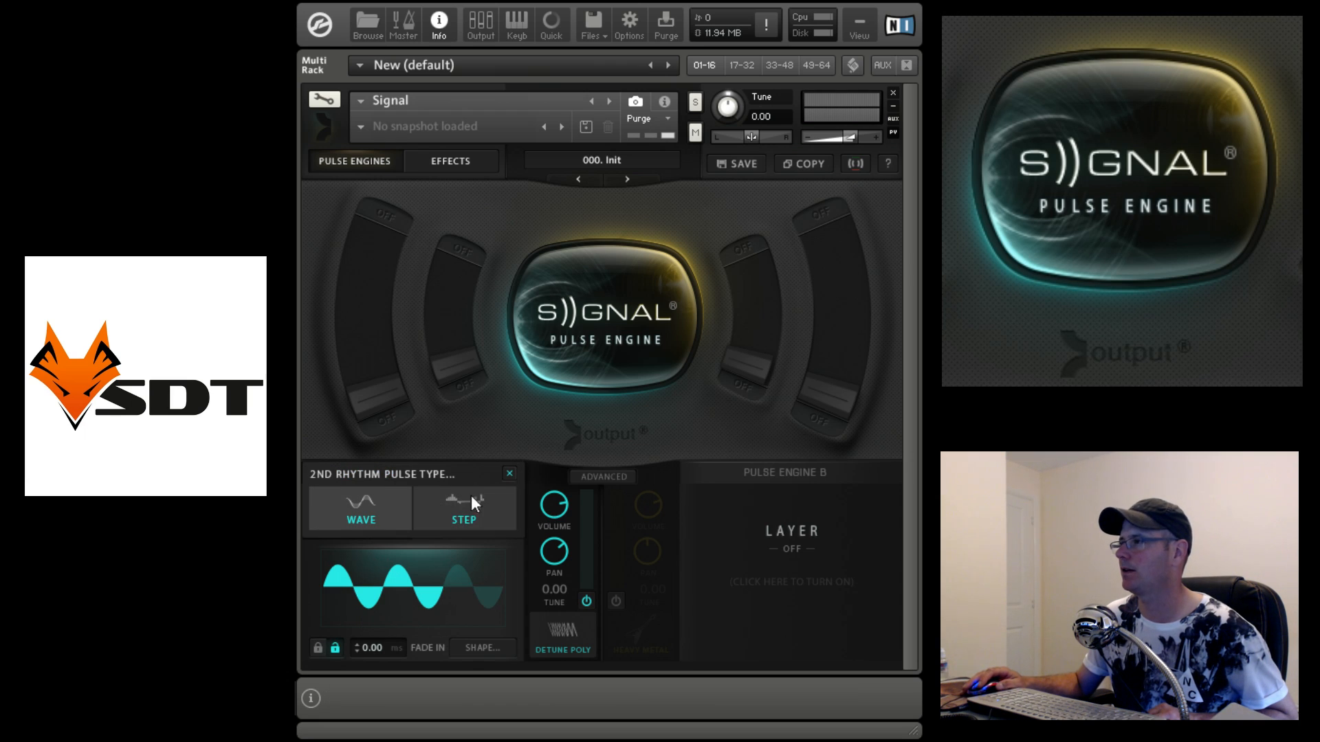
pyautogui.click(508, 473)
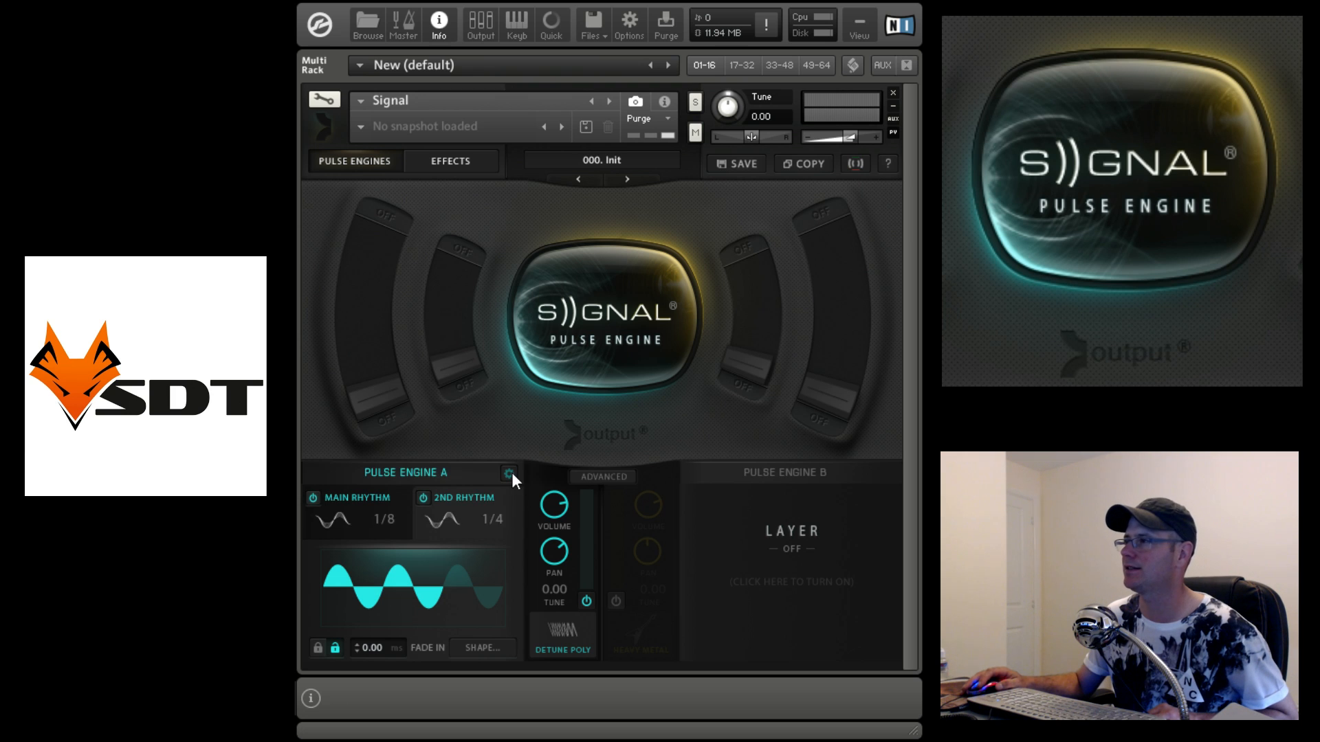
pyautogui.click(484, 644)
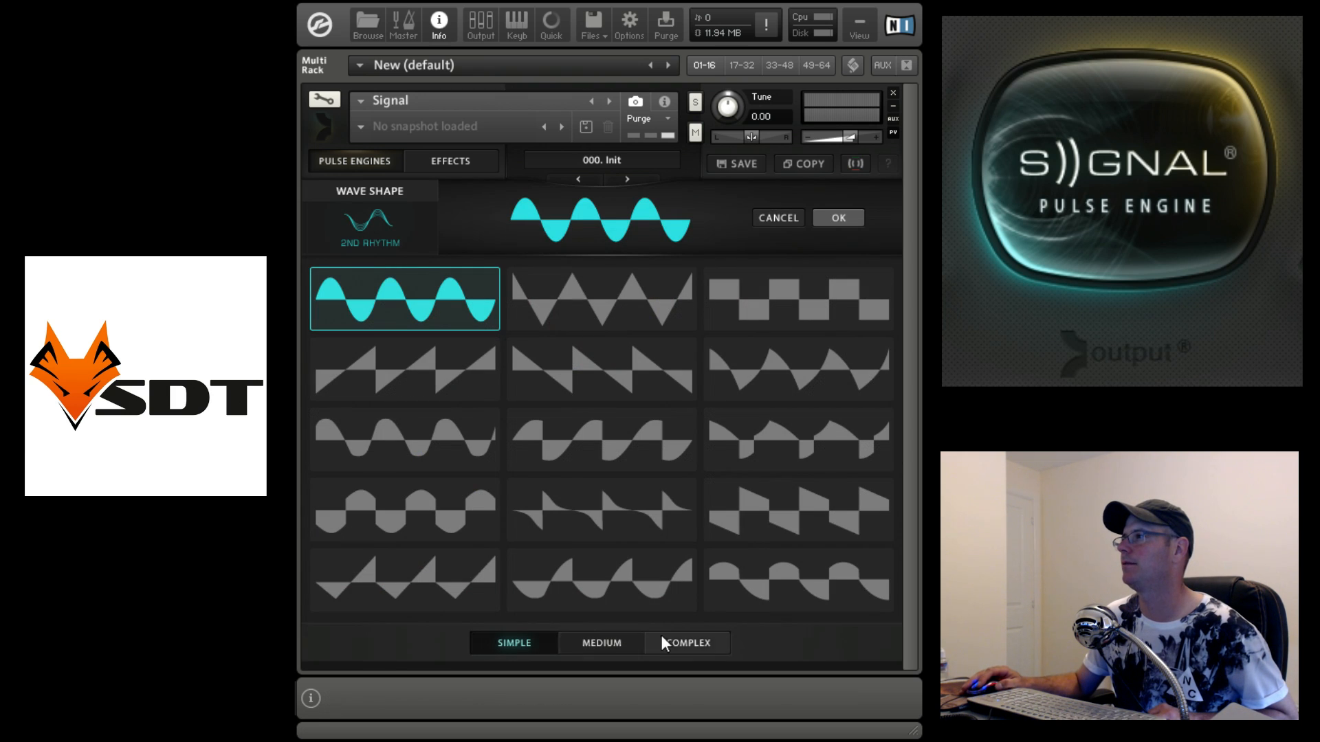
pyautogui.click(795, 218)
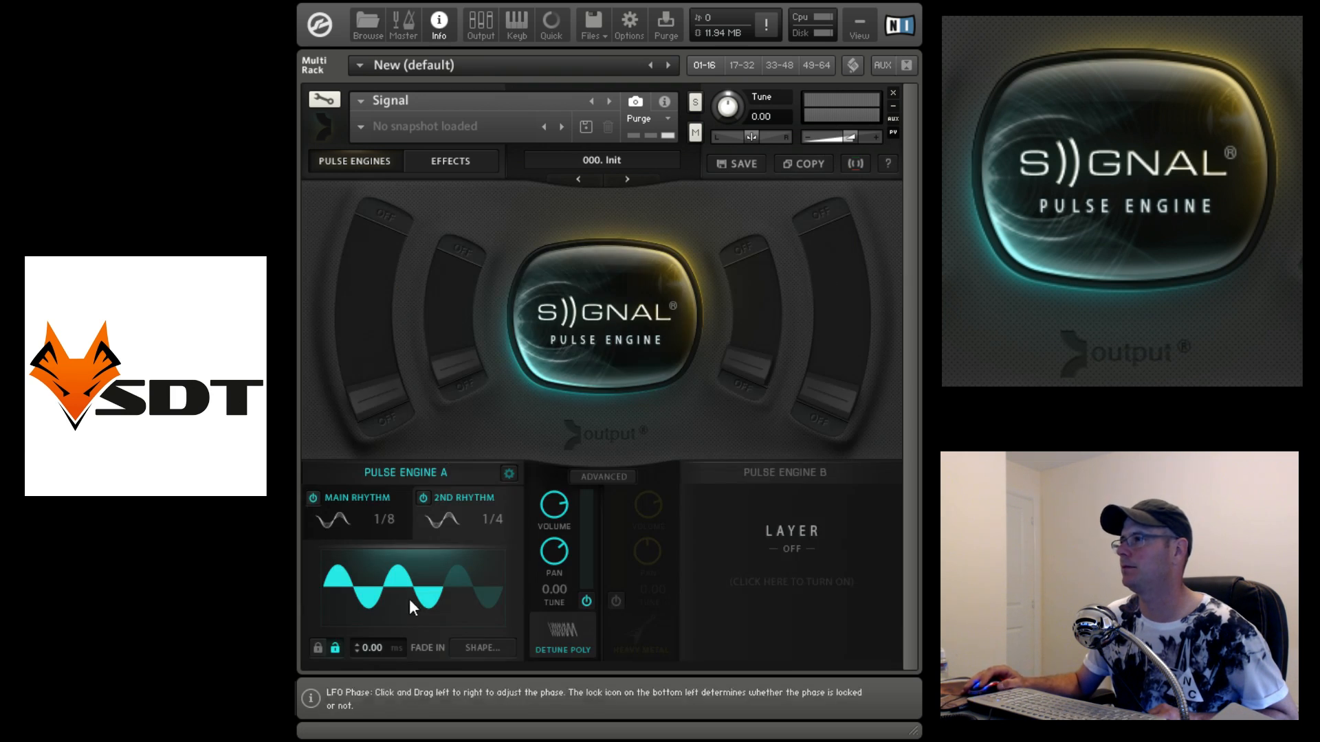
# Step: Show the advanced rhythm sends and turn off Pulse Engine A's 2nd rhythm
pyautogui.click(635, 462)
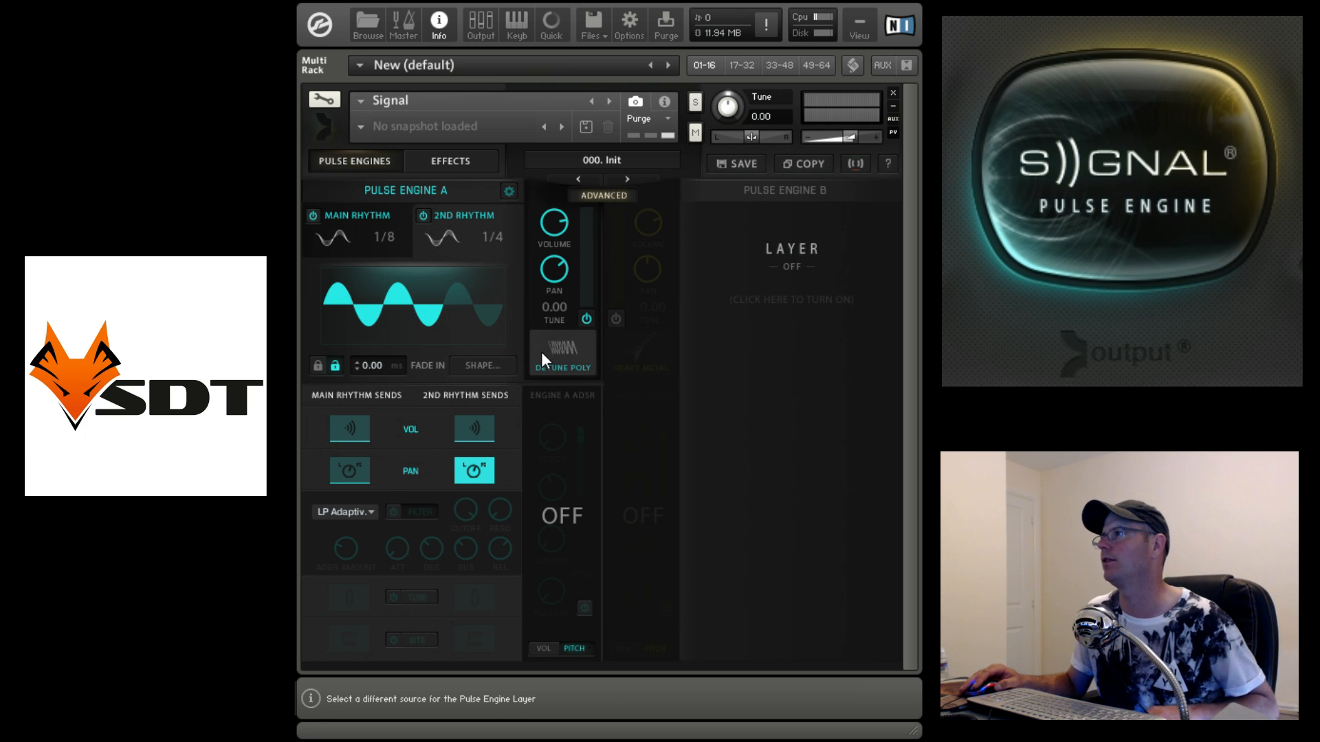
pyautogui.click(424, 216)
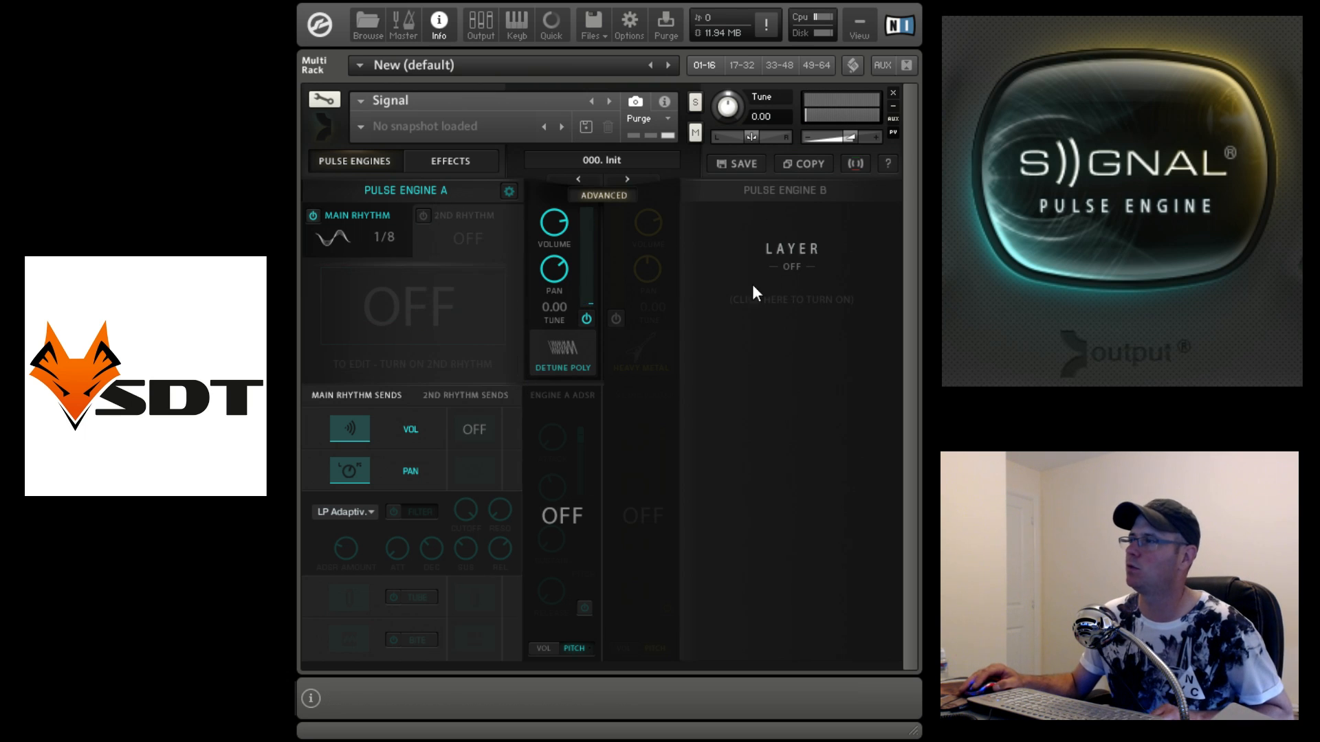
# Step: Switch Pulse Engine A's main rhythm to the Step type and draw a 16-step ramp climbing from the lowest to the highest level
pyautogui.click(347, 239)
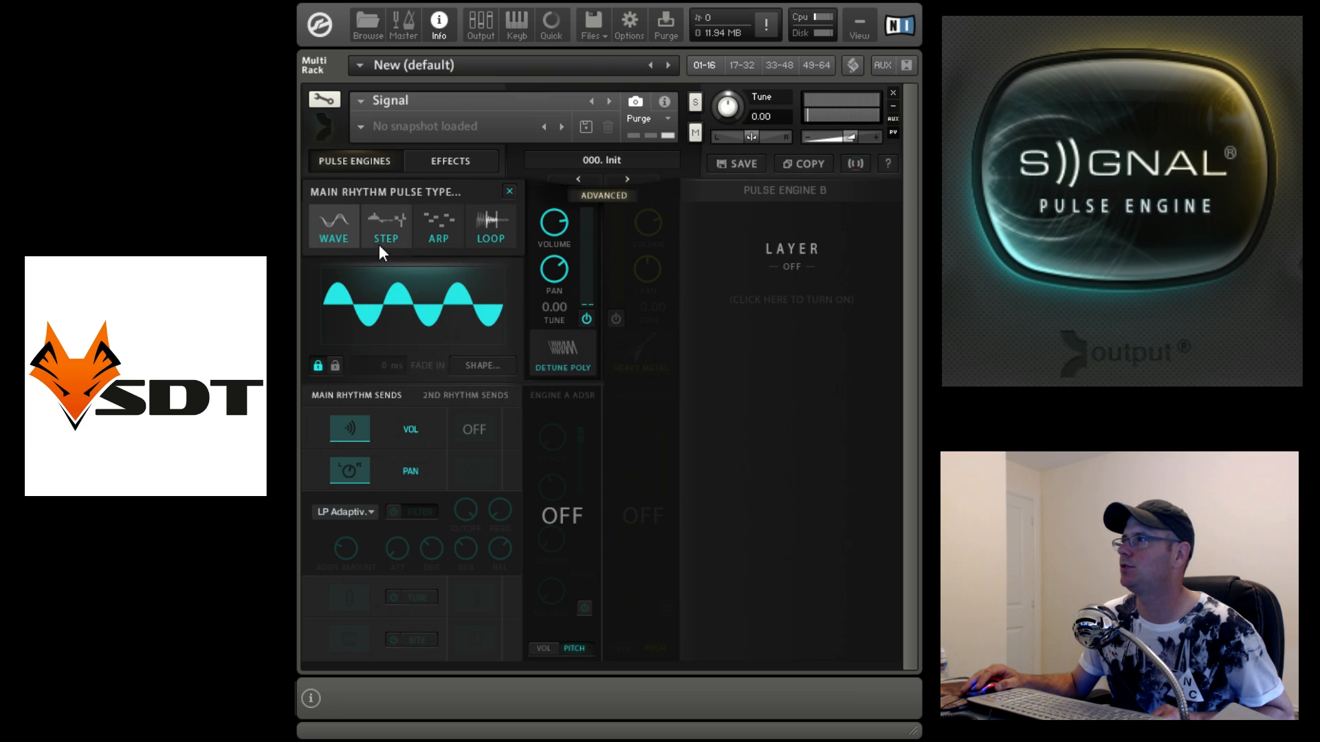
pyautogui.click(332, 225)
pyautogui.click(332, 225)
pyautogui.click(430, 248)
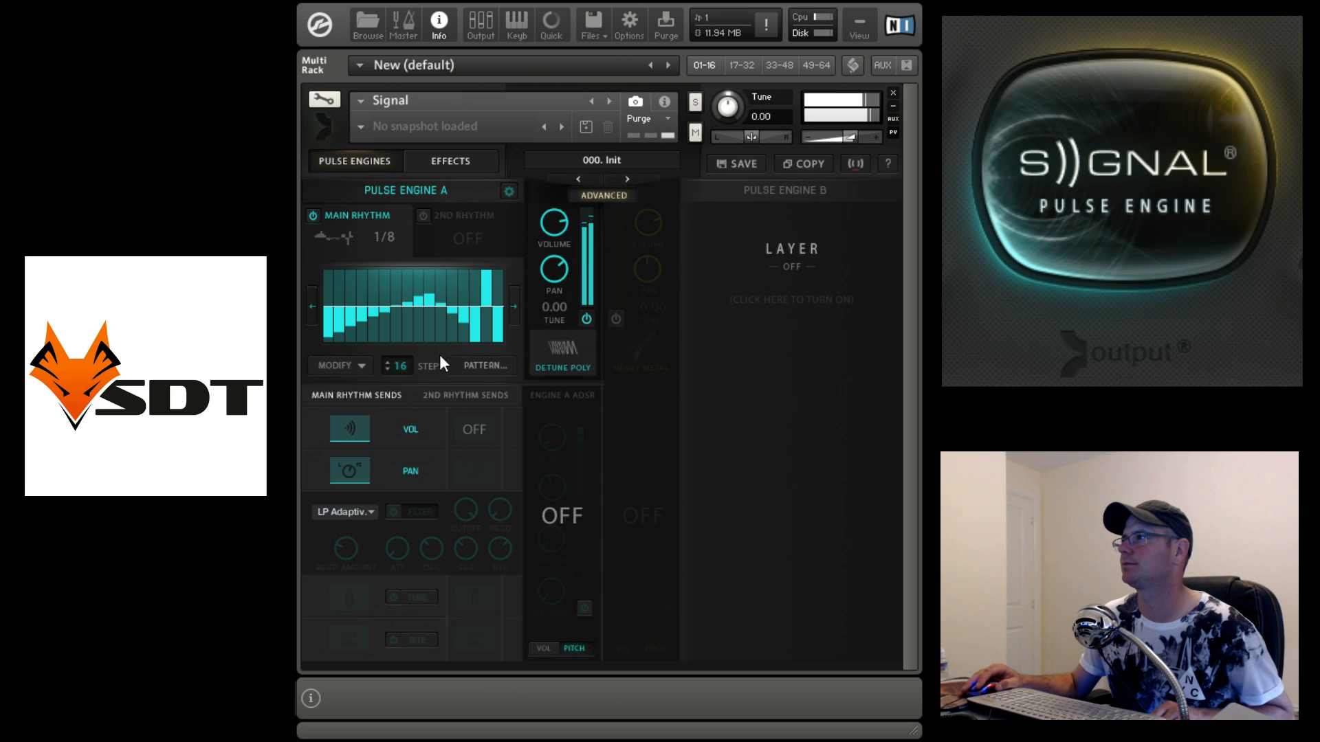
pyautogui.moveTo(347, 329); pyautogui.dragTo(505, 274)
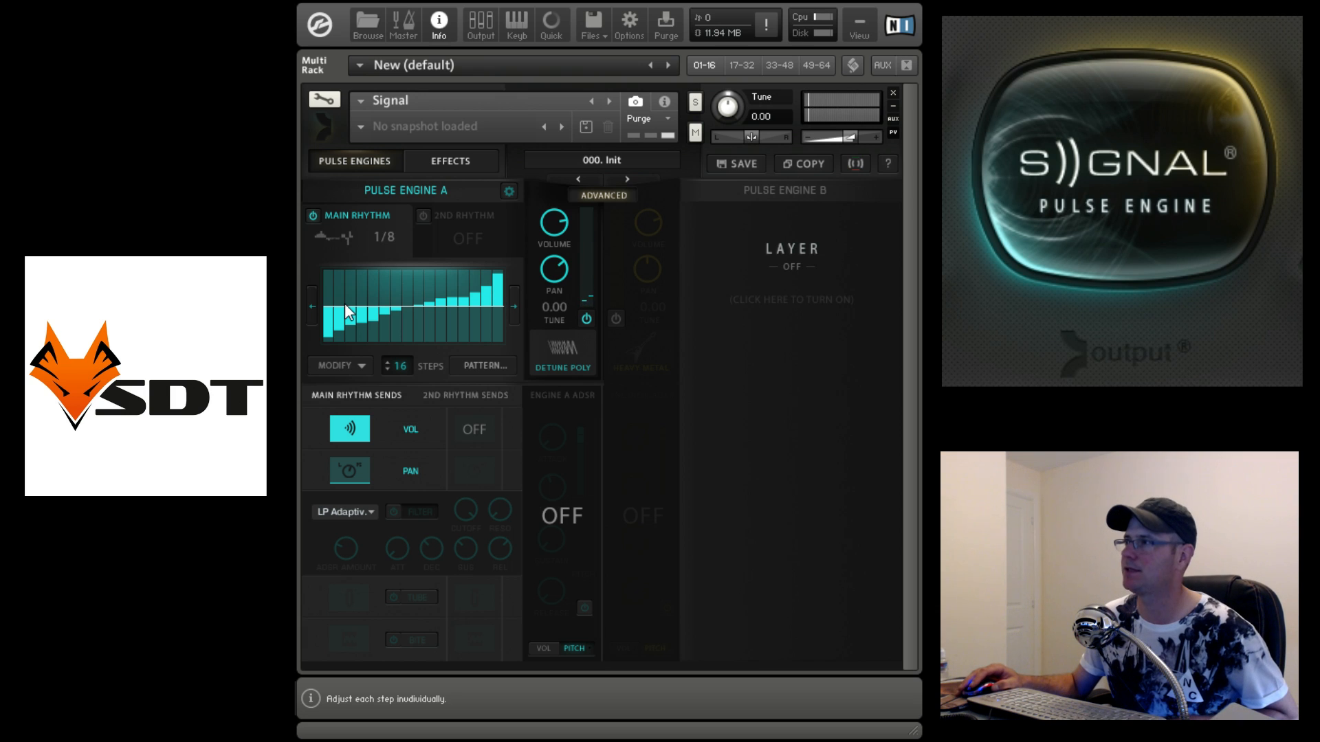
# Step: Extend the step pattern to 32 steps and fill the new half with a high plateau that drops to the lowest level
pyautogui.moveTo(400, 376); pyautogui.dragTo(375, 163)
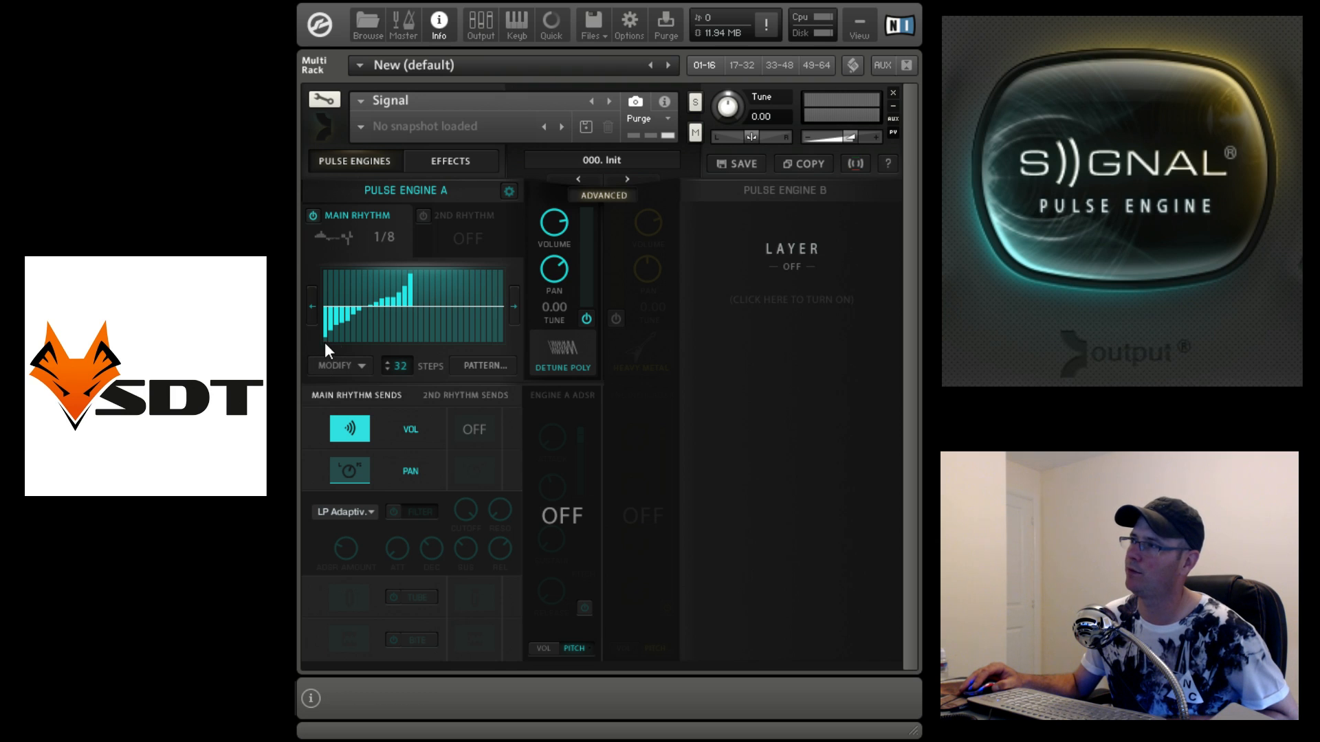
pyautogui.moveTo(415, 287)
pyautogui.mouseDown()
pyautogui.moveTo(432, 274)
pyautogui.moveTo(458, 344)
pyautogui.moveTo(499, 353)
pyautogui.mouseUp()
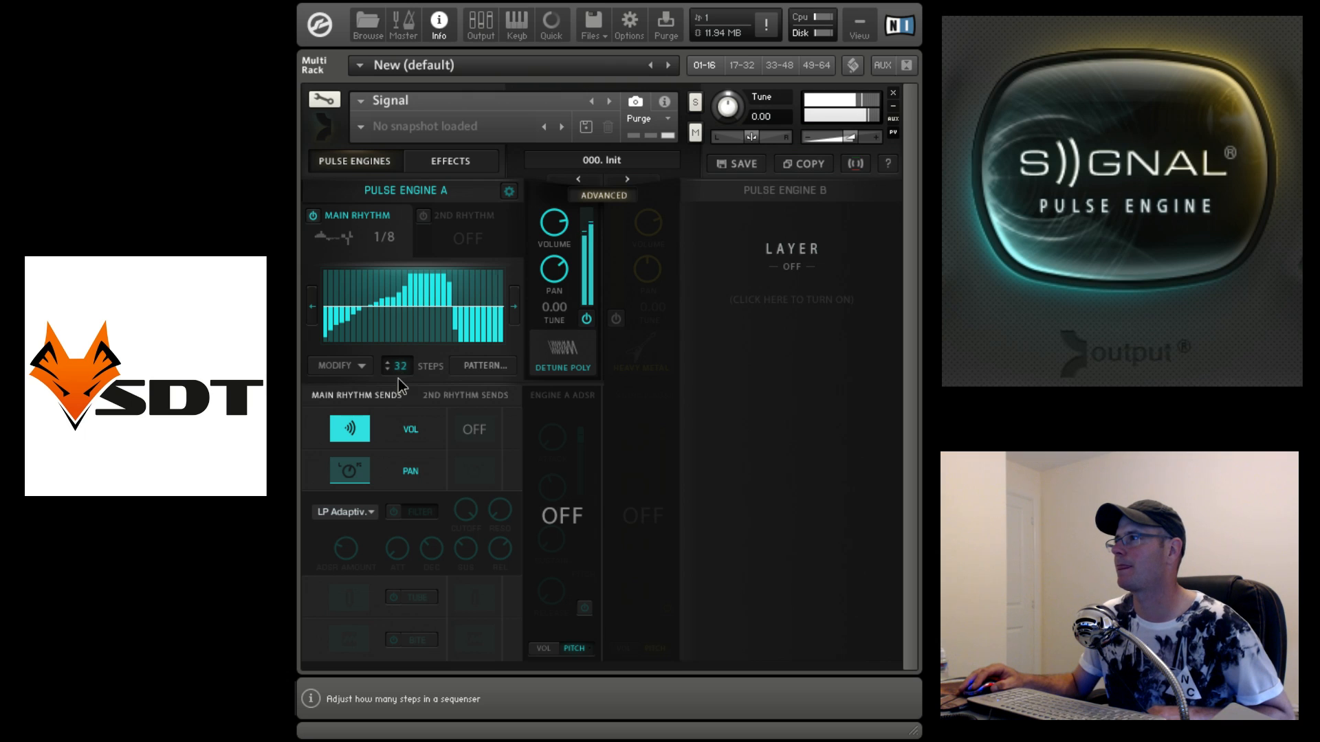
# Step: Try shorter step counts of 14 and 7 for the main rhythm, and return to 32 steps
pyautogui.moveTo(398, 370); pyautogui.dragTo(398, 416)
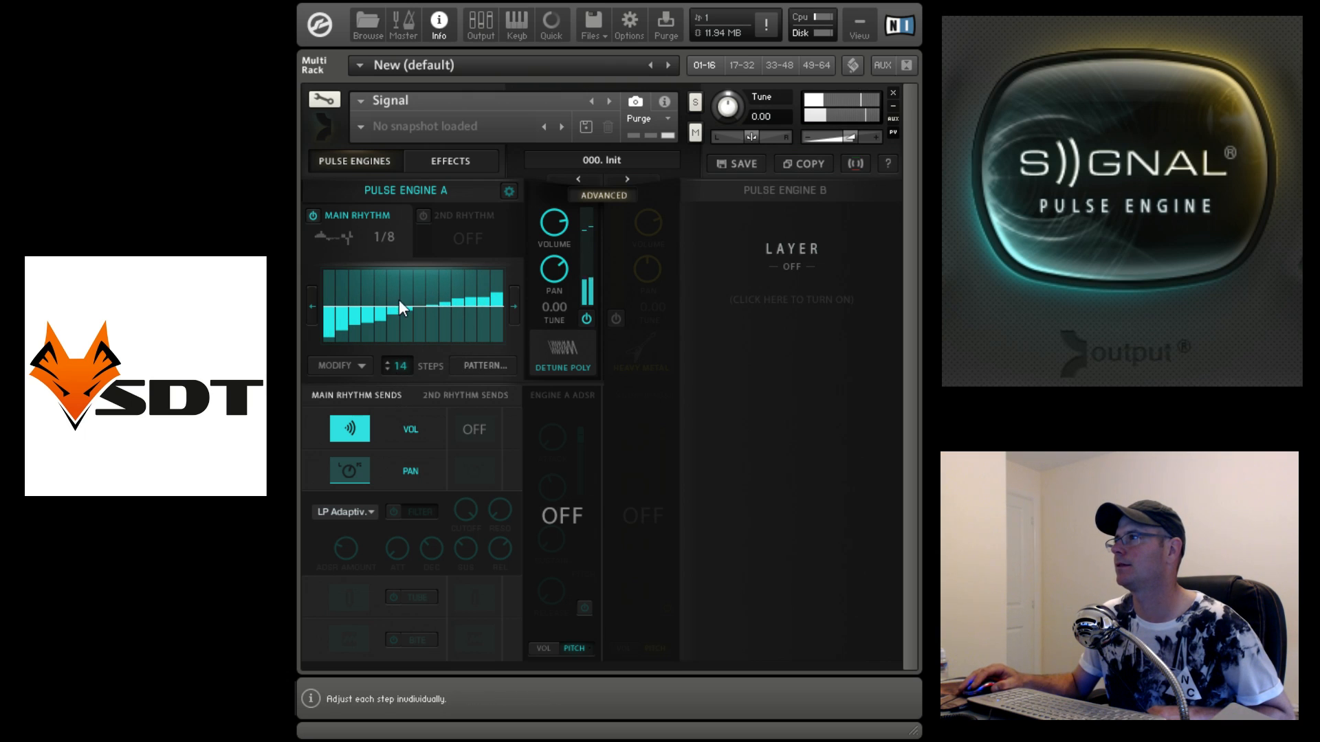
pyautogui.moveTo(398, 366); pyautogui.dragTo(406, 386)
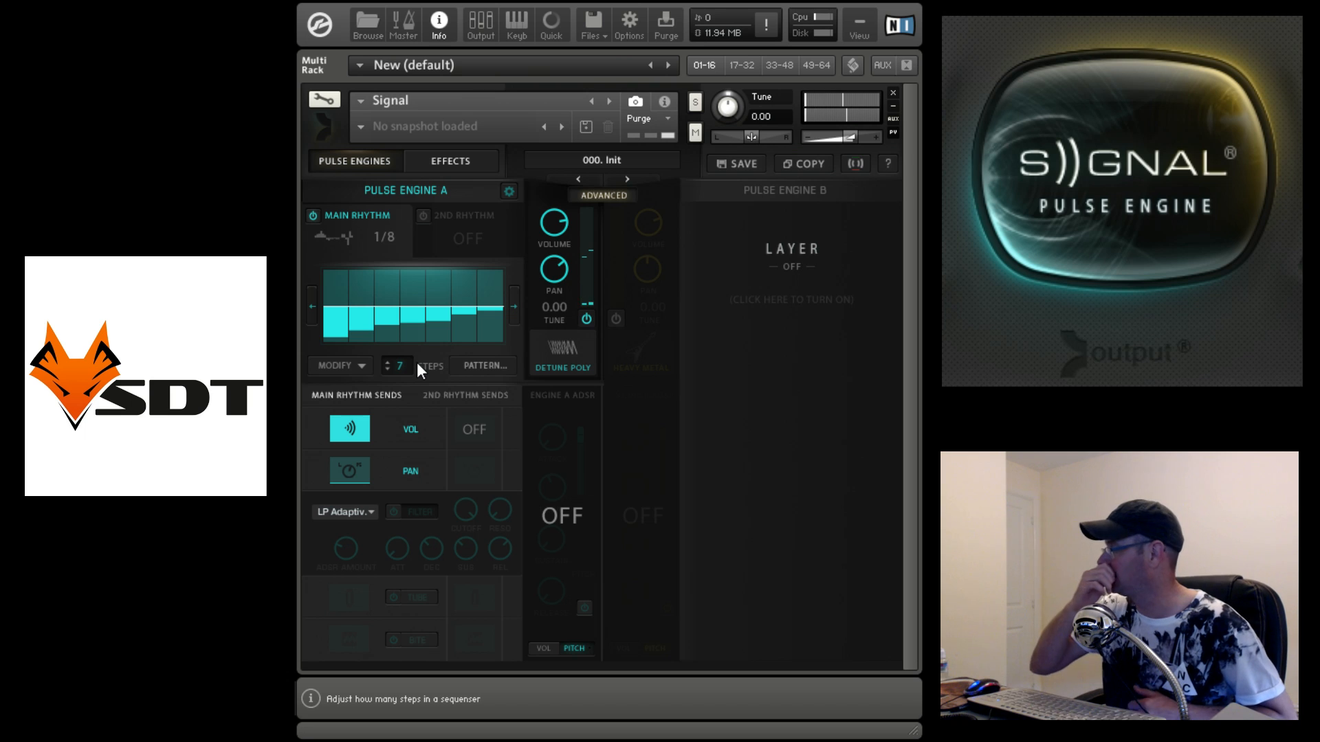
pyautogui.moveTo(399, 363); pyautogui.dragTo(470, 121)
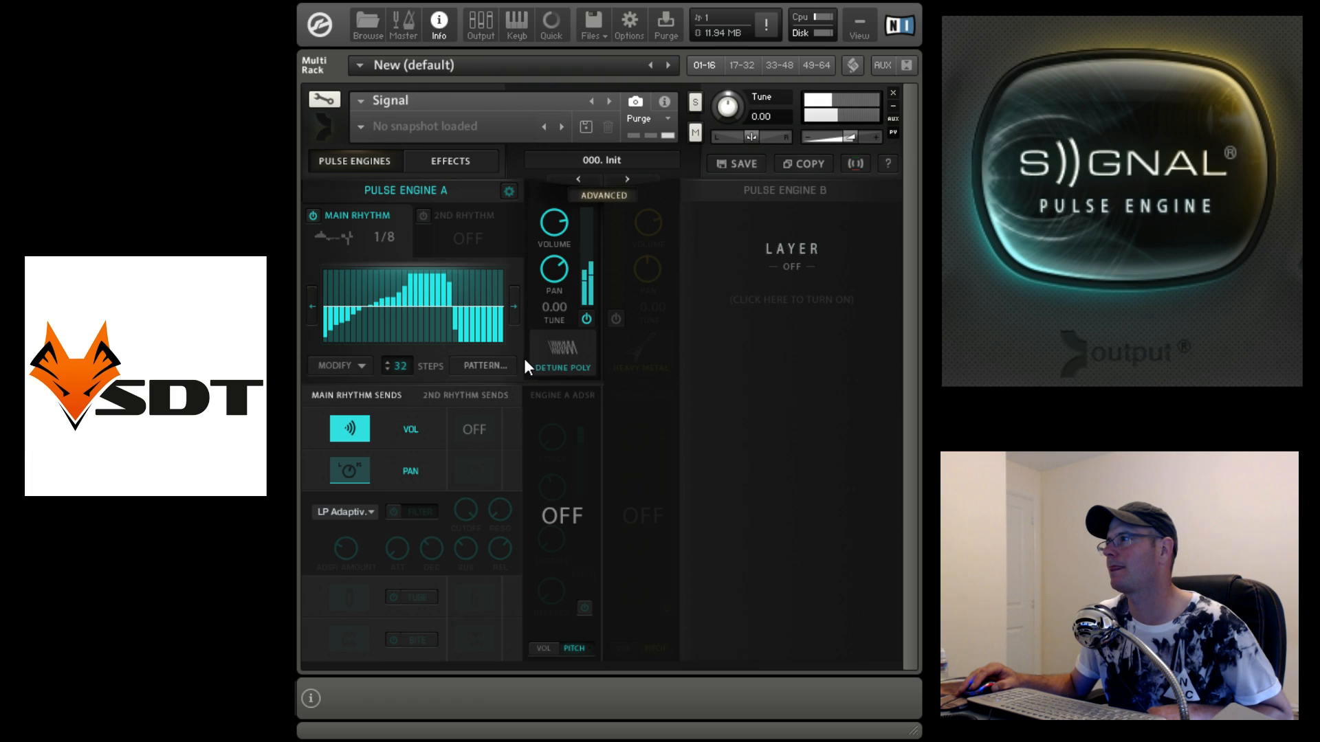
# Step: Try the dotted pulse rates 1/32 D and 1/16 D on the main rhythm
pyautogui.click(372, 239)
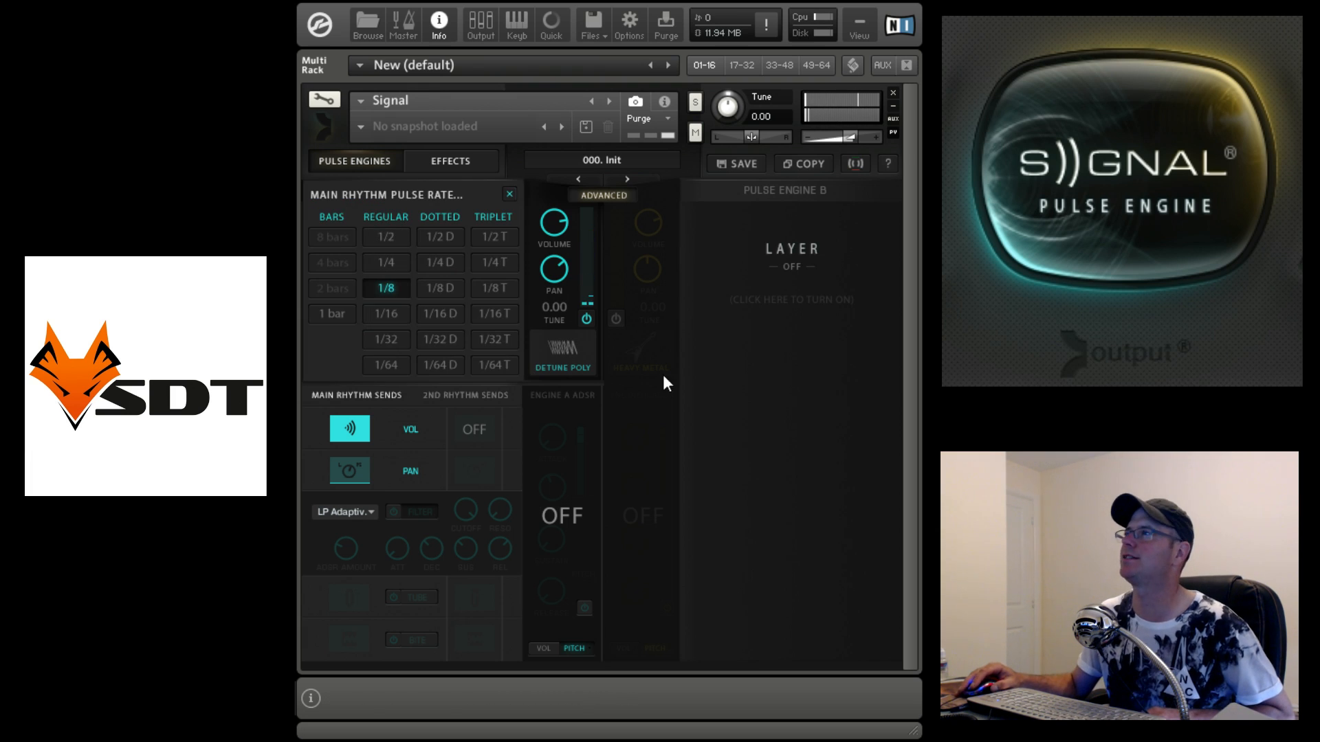
pyautogui.click(440, 339)
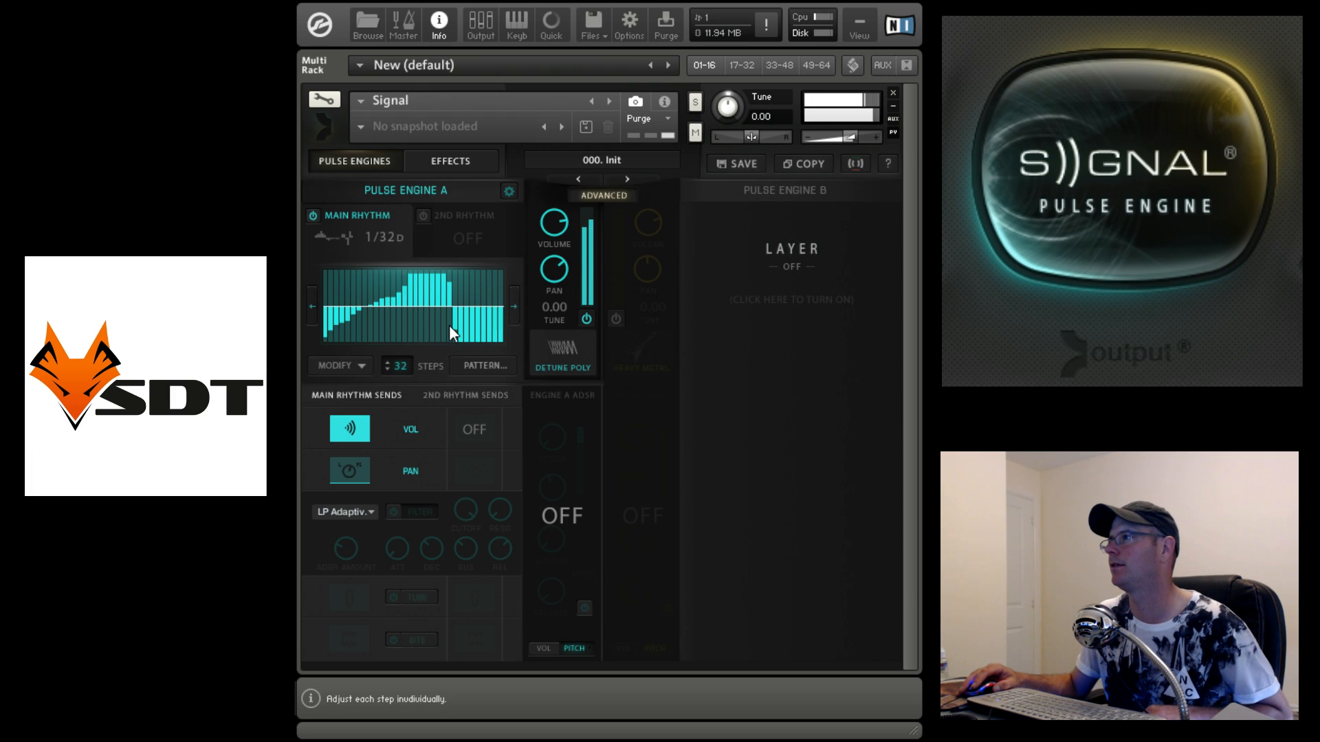
pyautogui.click(401, 239)
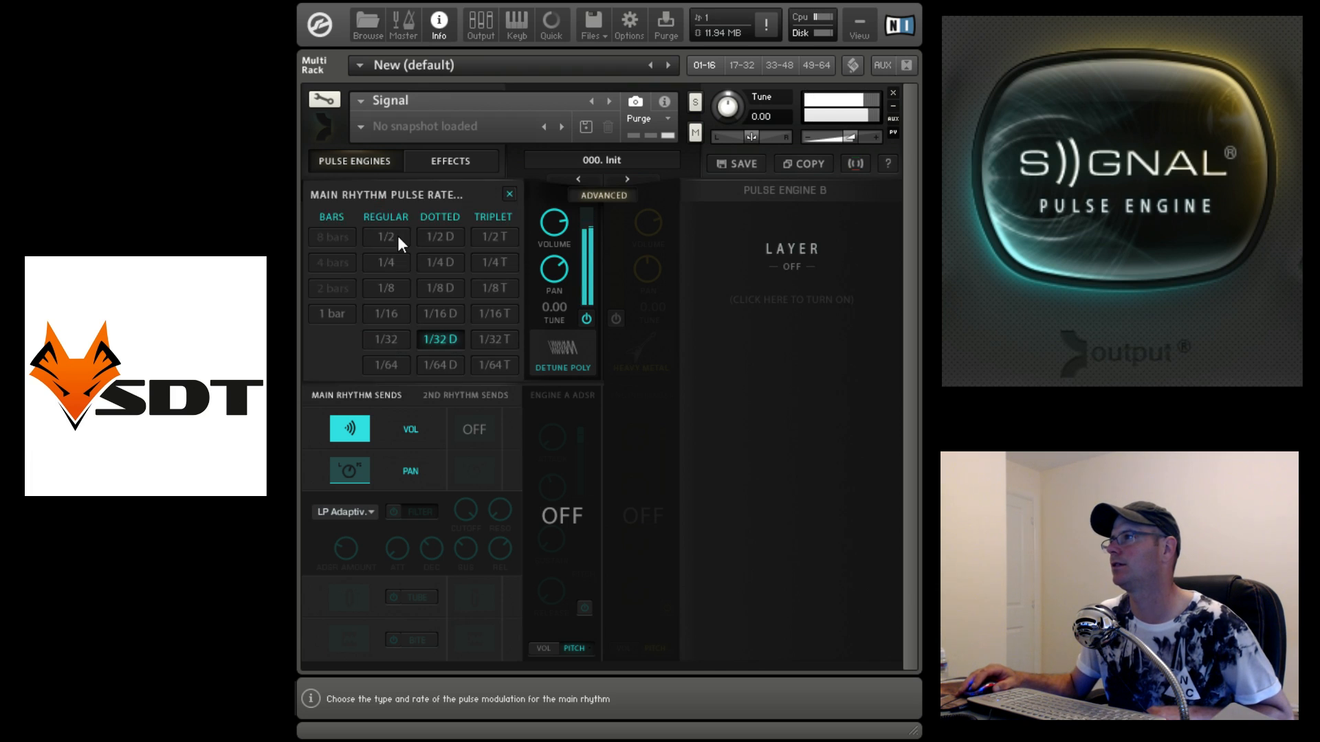
pyautogui.click(428, 313)
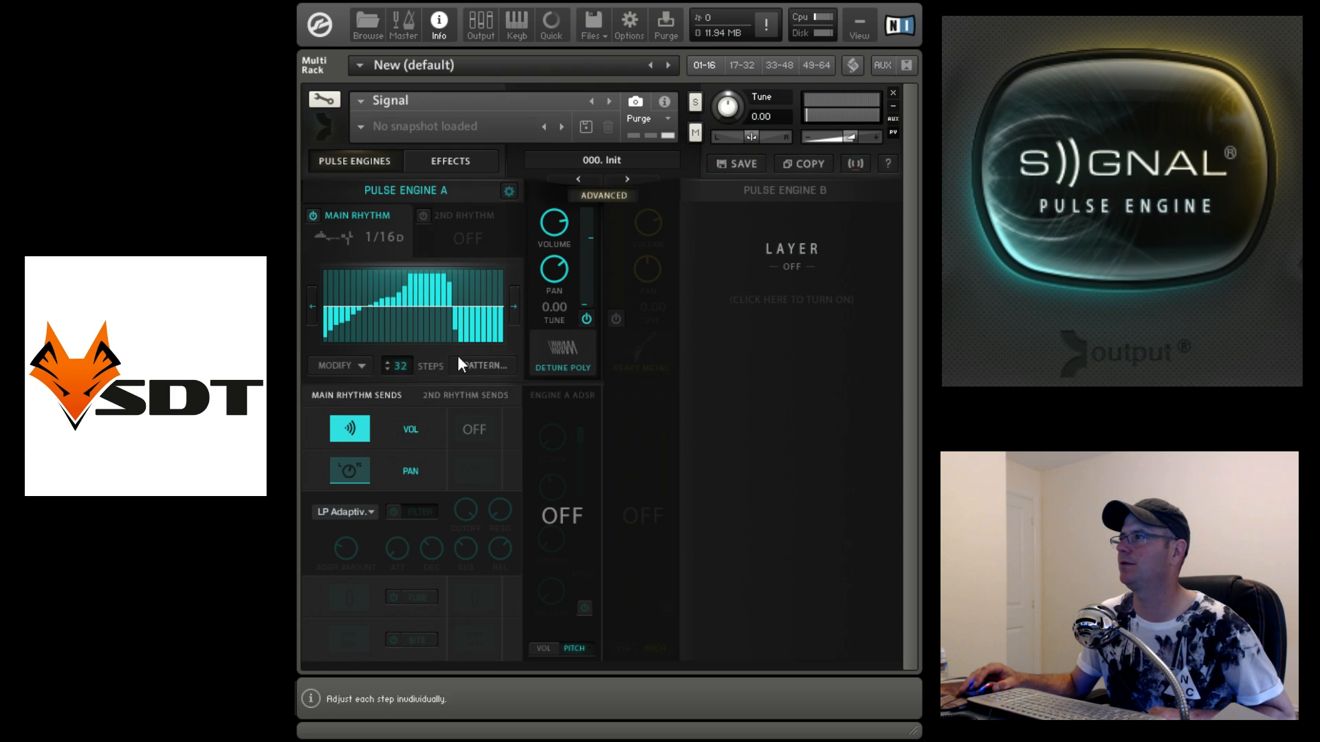
# Step: Reduce the step pattern to 16 steps, try a 1/2 pulse rate, and settle on 1/32
pyautogui.moveTo(401, 384)
pyautogui.mouseDown()
pyautogui.moveTo(401, 416)
pyautogui.moveTo(401, 405)
pyautogui.mouseUp()
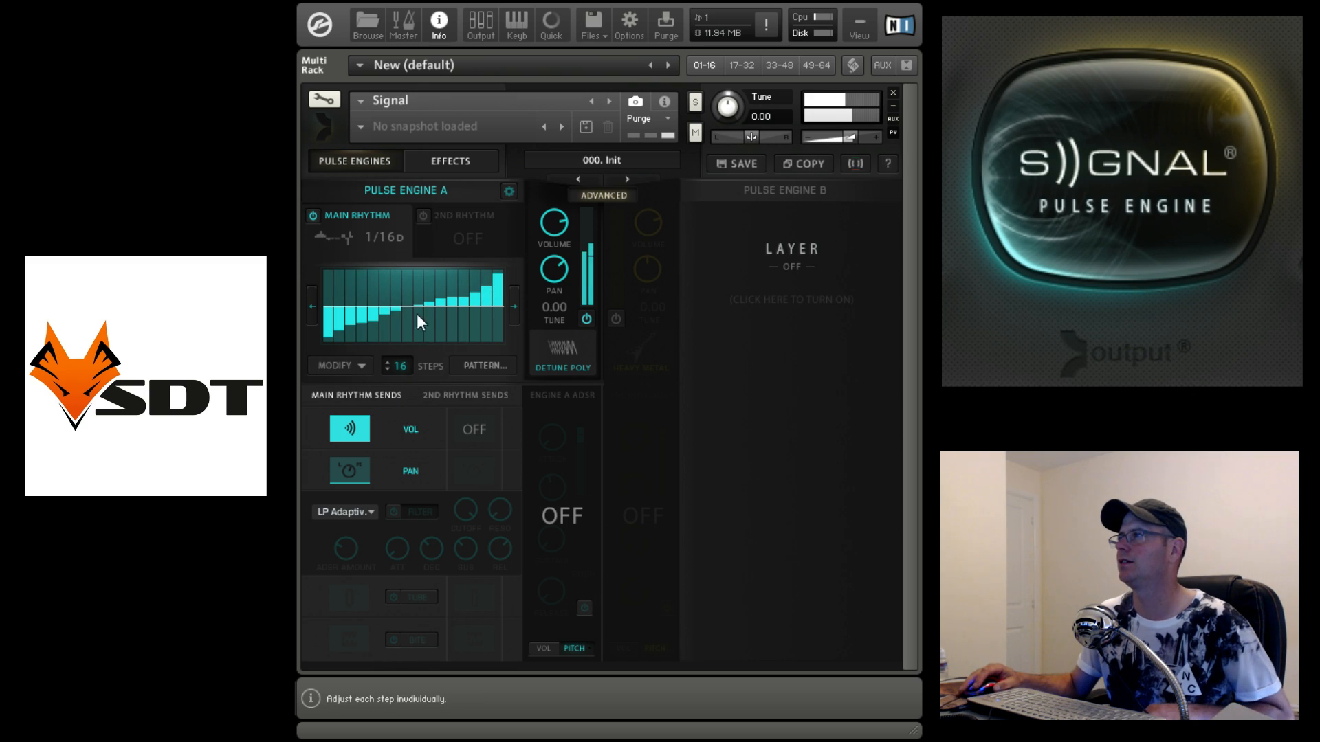
pyautogui.click(388, 241)
pyautogui.click(406, 246)
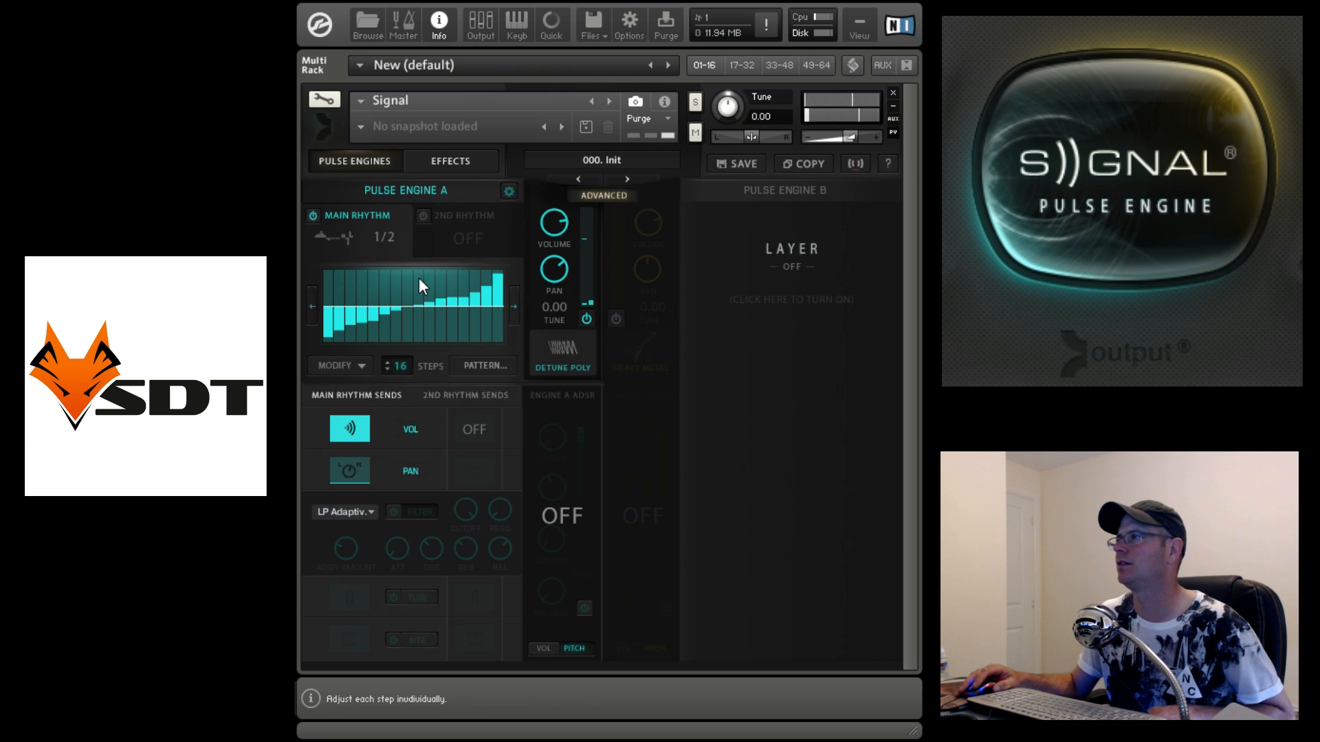
pyautogui.click(393, 245)
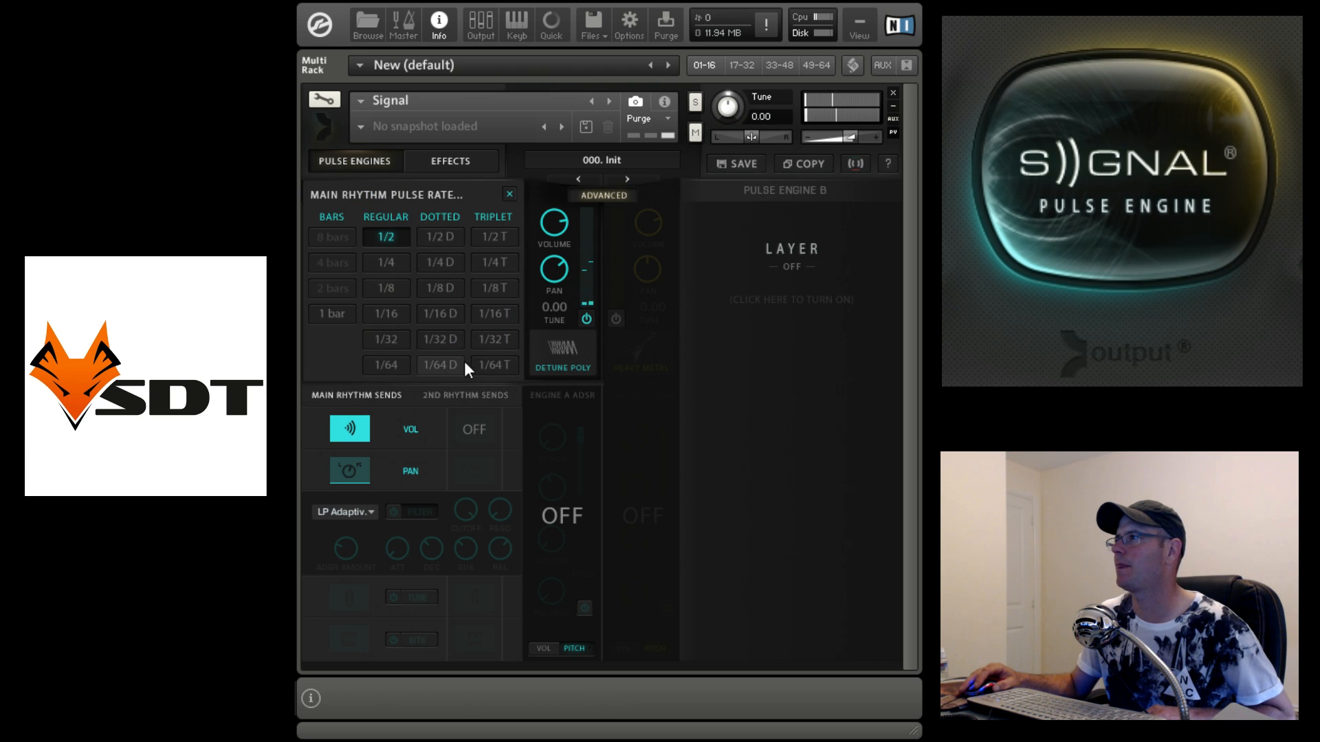
pyautogui.click(396, 334)
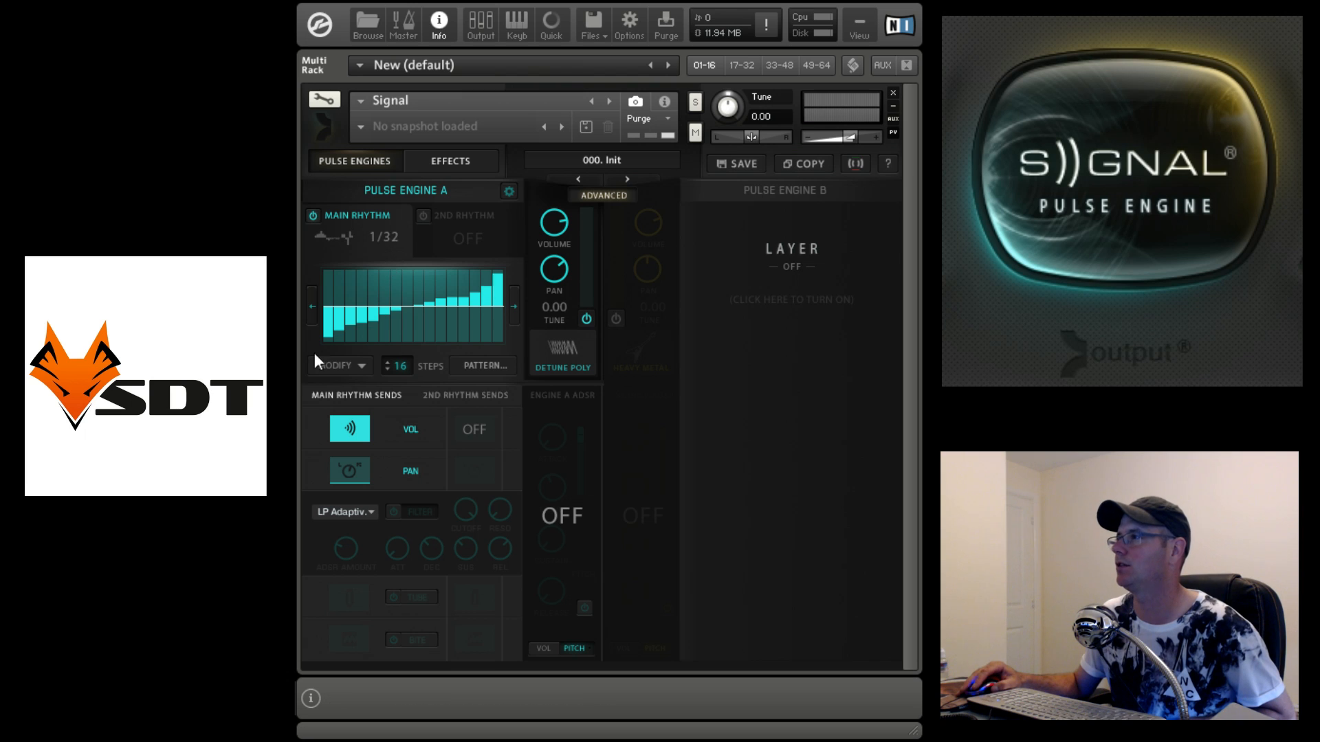
# Step: Redraw the 16 steps freehand as a wave that rises from the lowest level, dips past the middle and climbs to the maximum
pyautogui.click(328, 278)
pyautogui.click(349, 280)
pyautogui.click(374, 334)
pyautogui.click(396, 289)
pyautogui.click(417, 339)
pyautogui.click(428, 291)
pyautogui.click(463, 322)
pyautogui.moveTo(330, 339)
pyautogui.mouseDown()
pyautogui.moveTo(464, 310)
pyautogui.moveTo(493, 333)
pyautogui.moveTo(350, 269)
pyautogui.mouseUp()
pyautogui.moveTo(328, 341)
pyautogui.mouseDown()
pyautogui.moveTo(373, 314)
pyautogui.moveTo(339, 335)
pyautogui.mouseUp()
pyautogui.moveTo(480, 310); pyautogui.dragTo(505, 275)
pyautogui.moveTo(329, 341); pyautogui.dragTo(399, 283)
pyautogui.moveTo(442, 336); pyautogui.dragTo(507, 271)
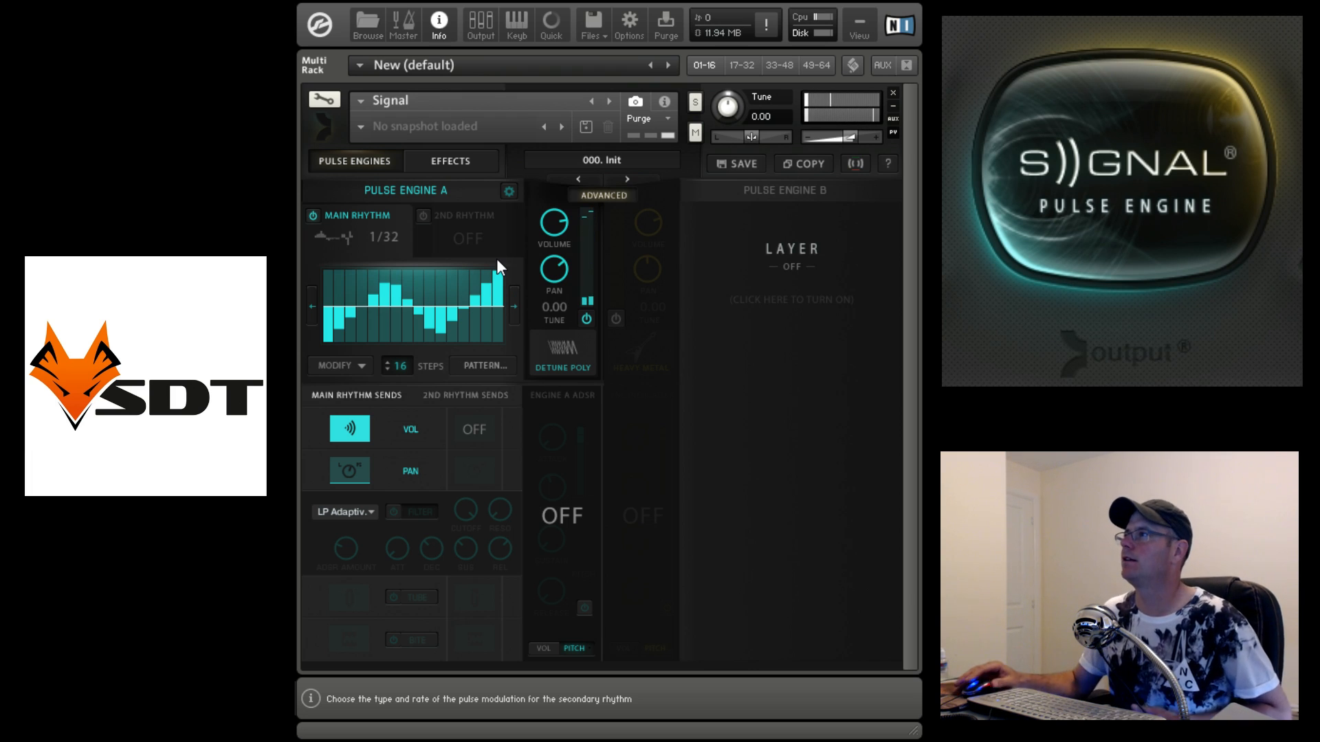
# Step: Switch the main rhythm to the Arp type and lower every second step's velocity to zero, leaving the last step sounding
pyautogui.click(331, 234)
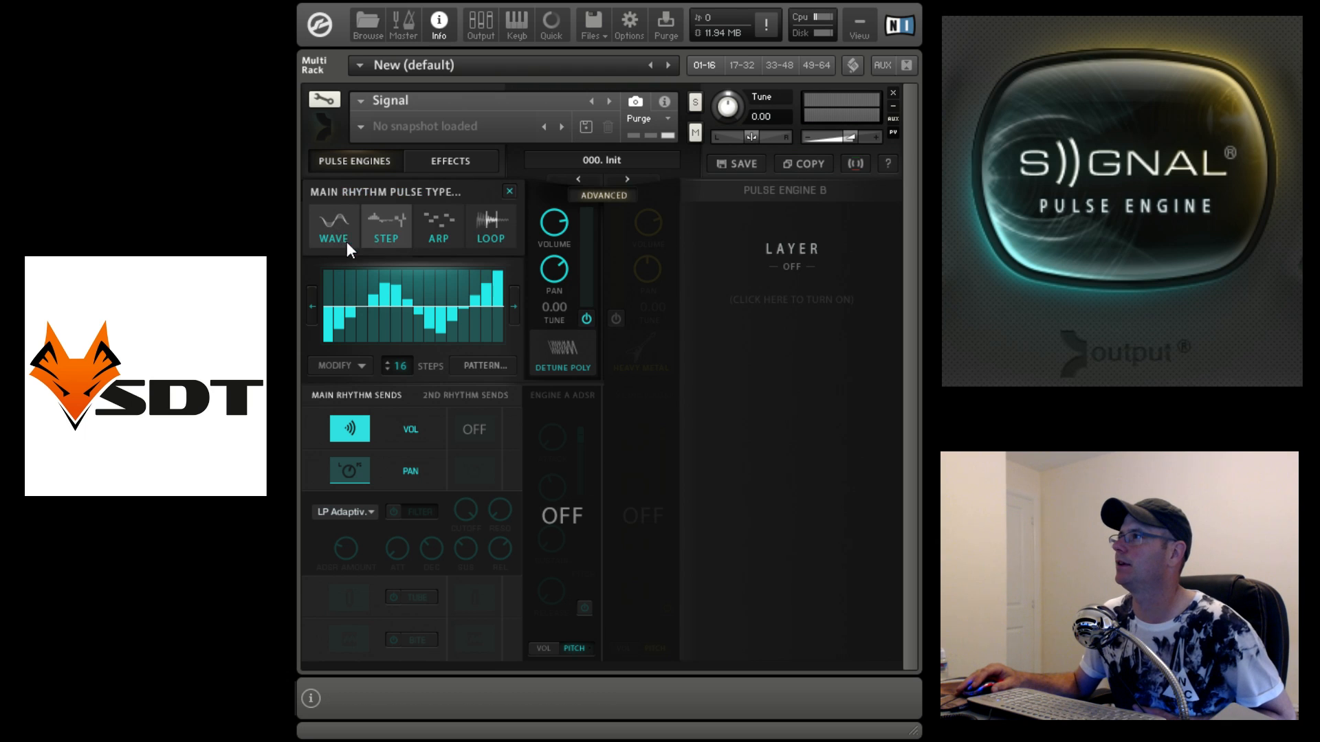
pyautogui.click(440, 227)
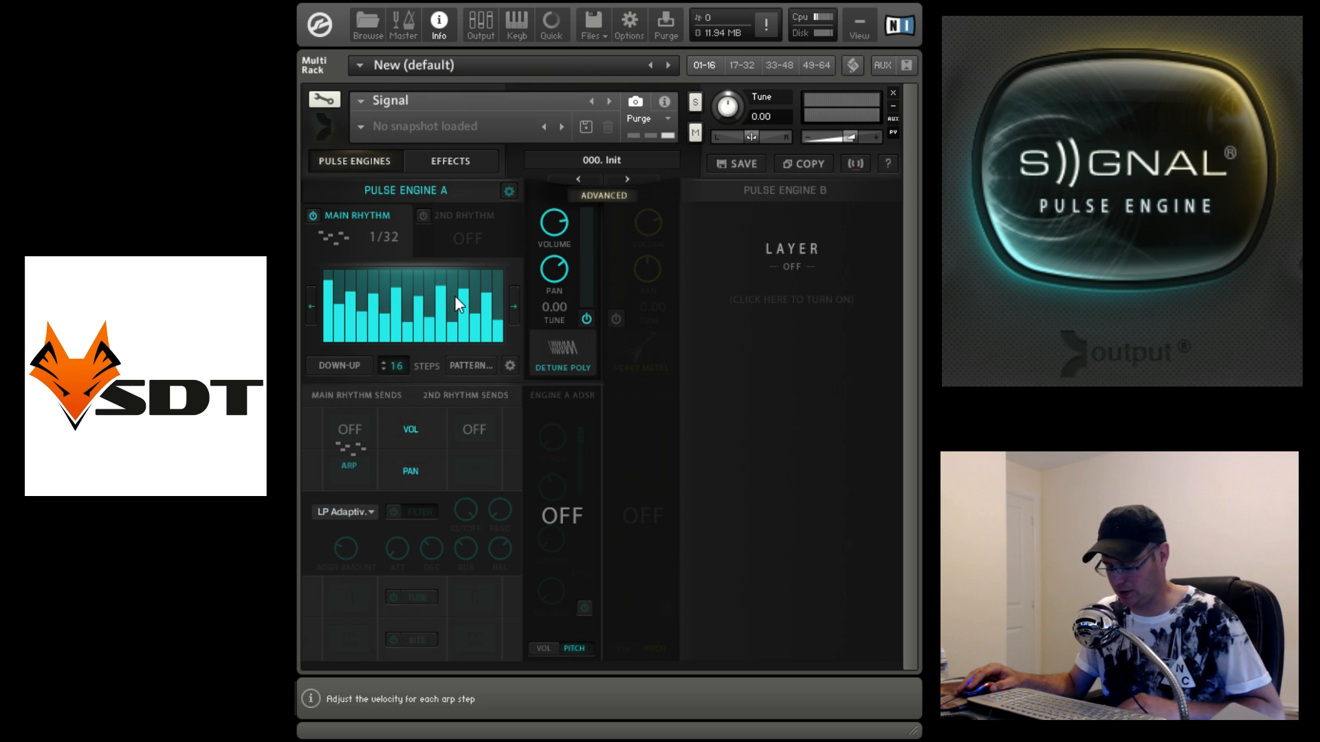
pyautogui.moveTo(337, 302)
pyautogui.mouseDown()
pyautogui.moveTo(340, 360)
pyautogui.moveTo(363, 357)
pyautogui.mouseUp()
pyautogui.moveTo(386, 313)
pyautogui.mouseDown()
pyautogui.moveTo(385, 358)
pyautogui.moveTo(407, 358)
pyautogui.mouseUp()
pyautogui.moveTo(430, 317); pyautogui.dragTo(433, 374)
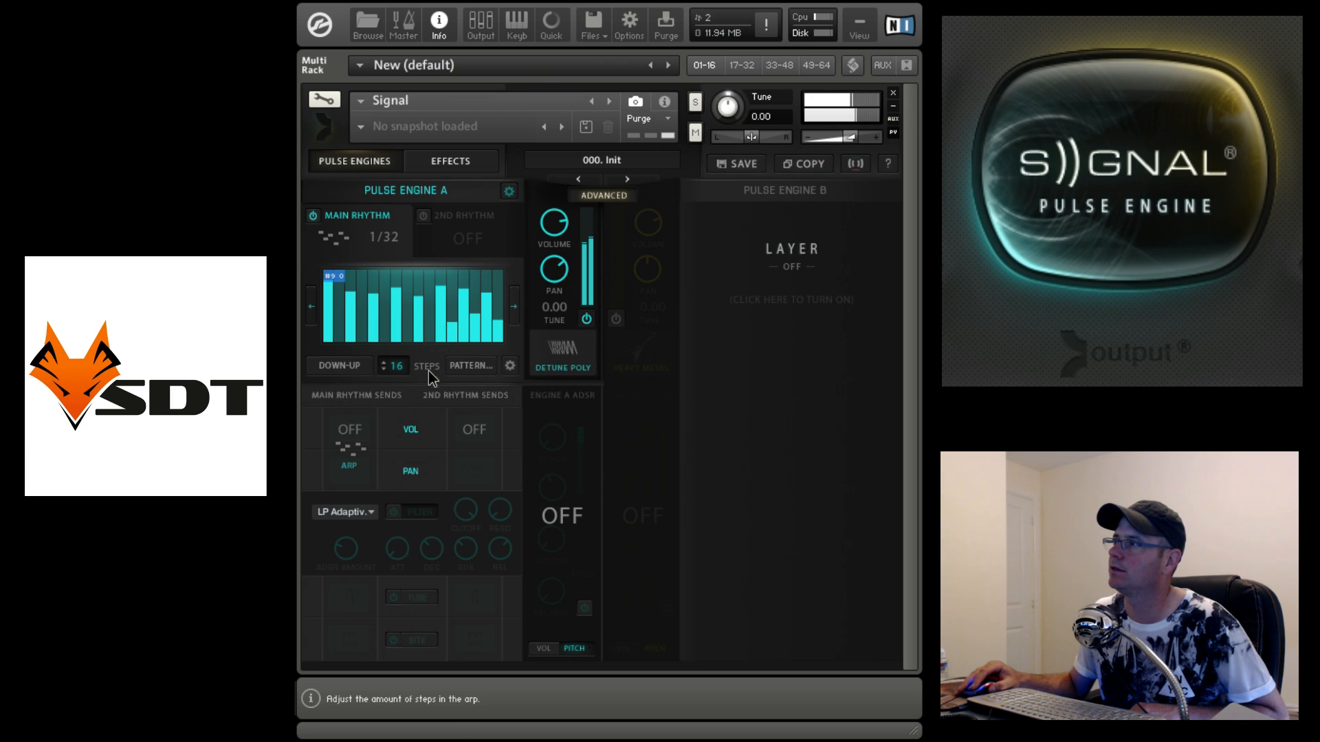
pyautogui.moveTo(491, 323); pyautogui.dragTo(482, 286)
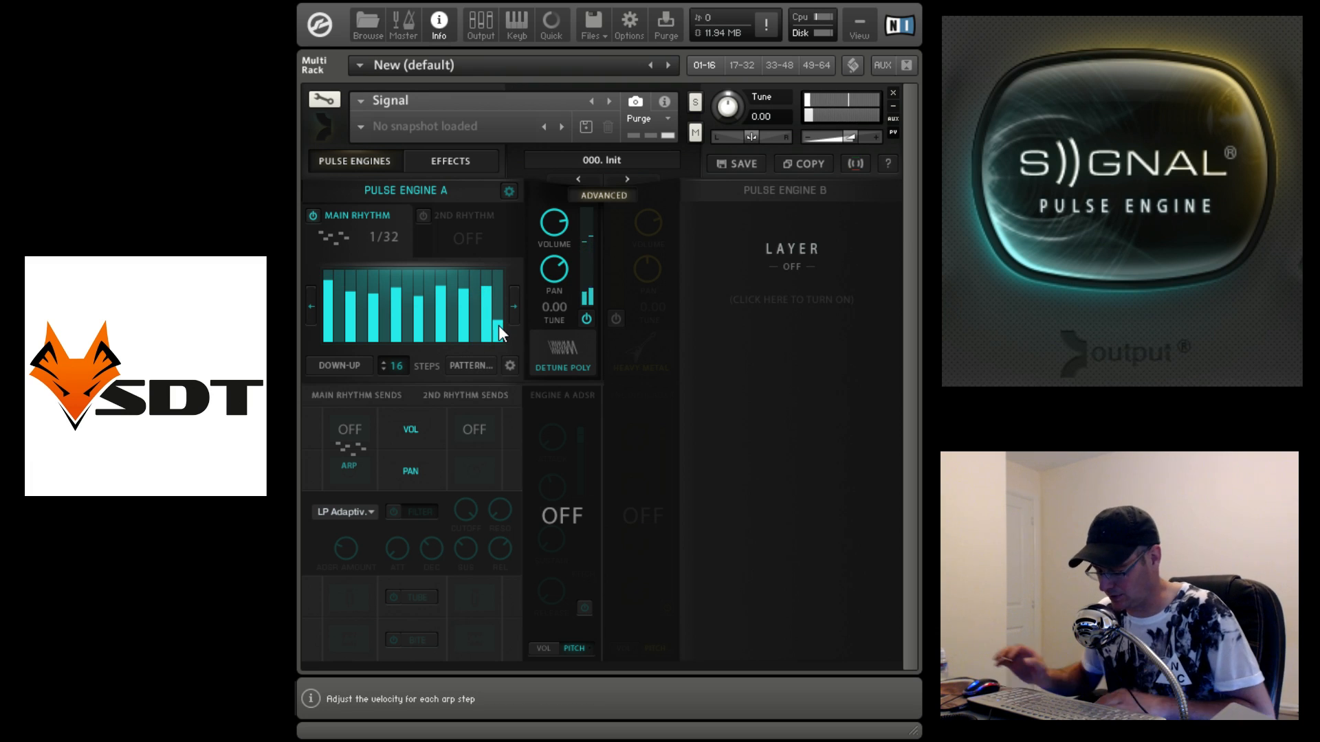
# Step: Set the arp's pulse rate to 1/16 and its length to 32 steps
pyautogui.click(384, 237)
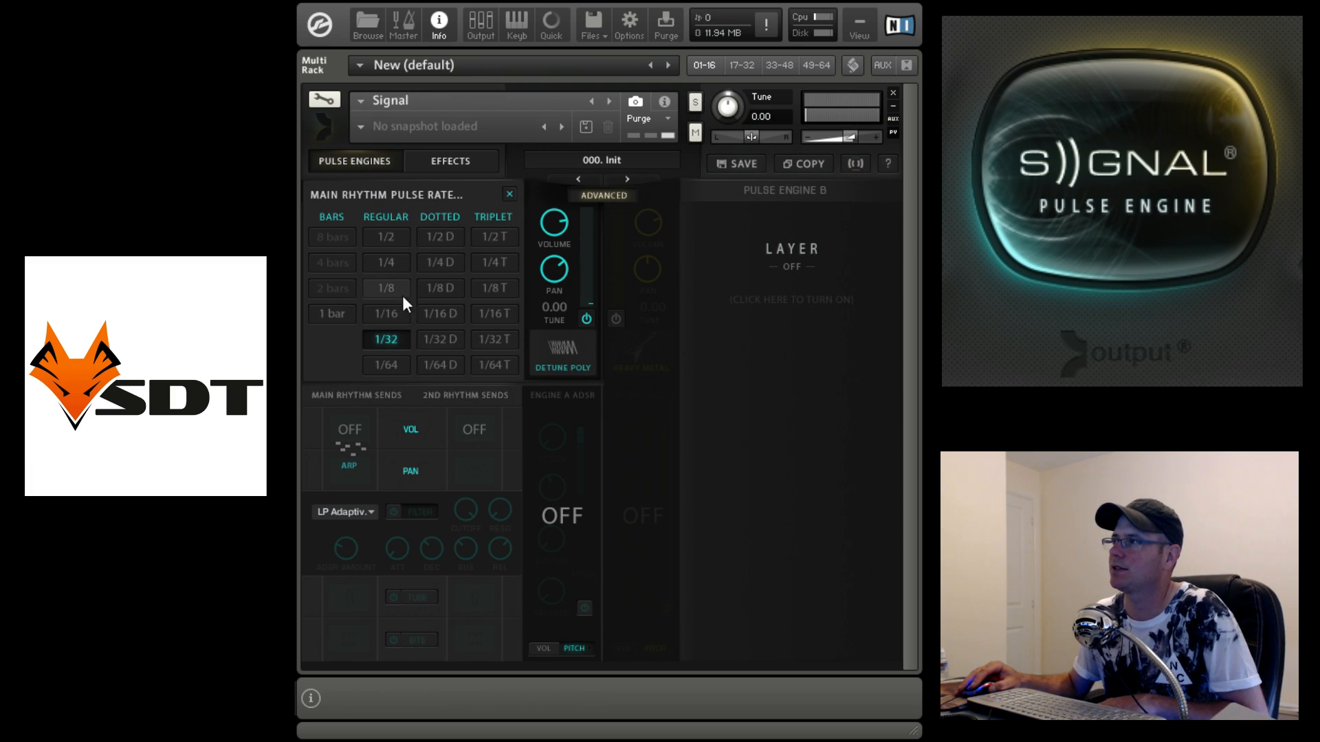
pyautogui.click(403, 314)
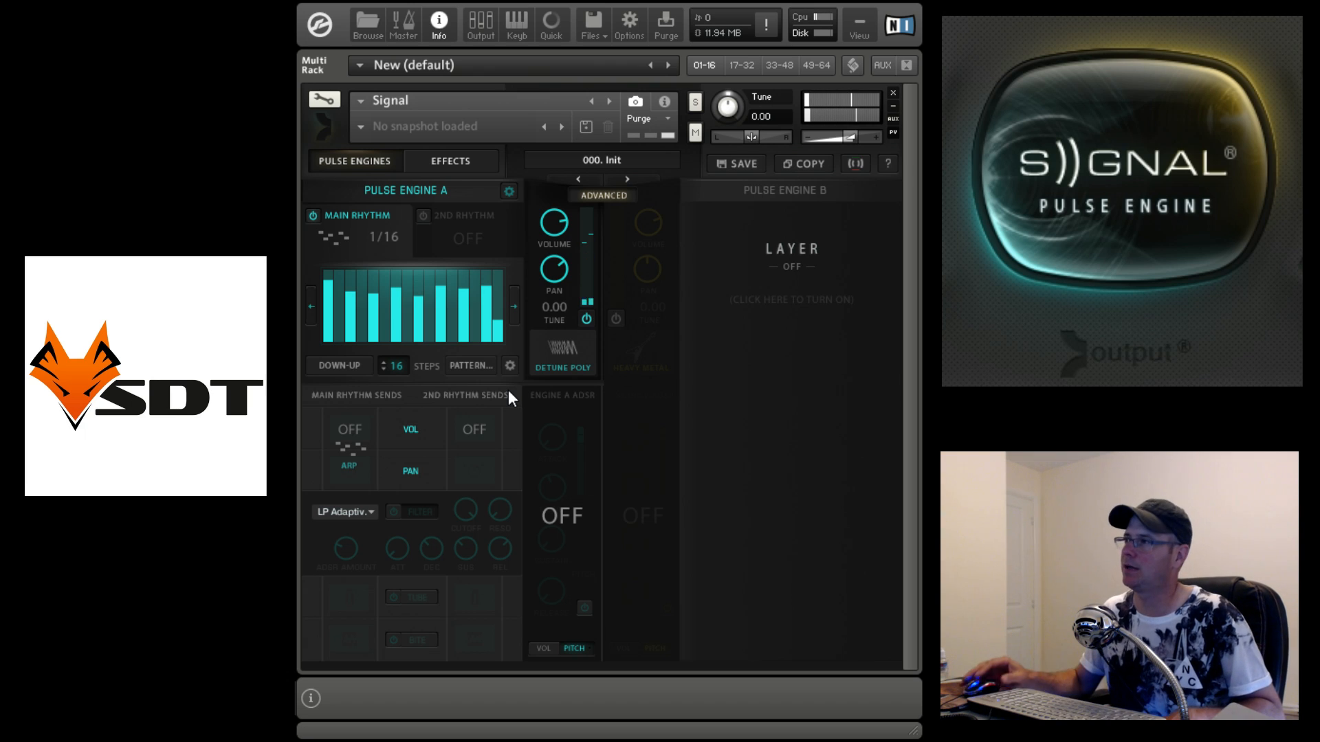
pyautogui.moveTo(406, 367); pyautogui.dragTo(405, 307)
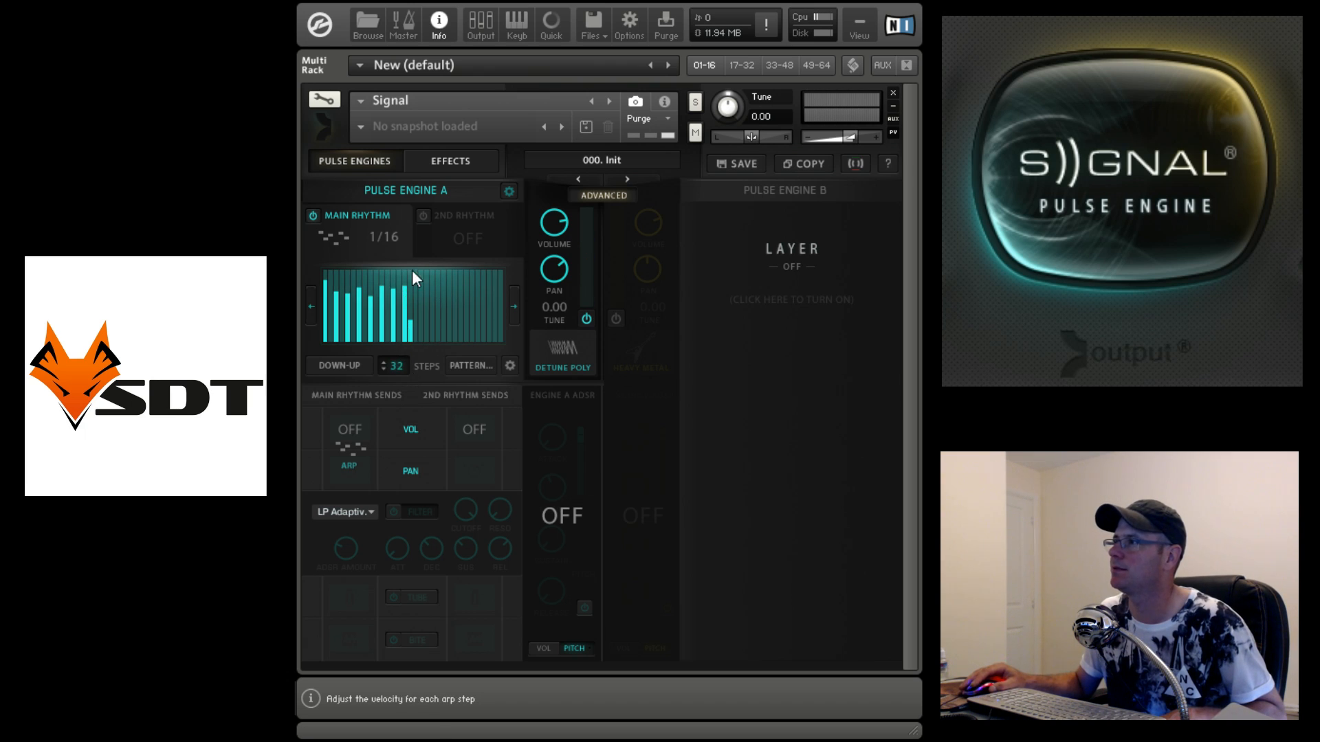
# Step: Add scattered velocity bars of varying height across the empty second half of the arp
pyautogui.click(422, 299)
pyautogui.click(440, 291)
pyautogui.click(464, 316)
pyautogui.click(489, 328)
pyautogui.click(444, 328)
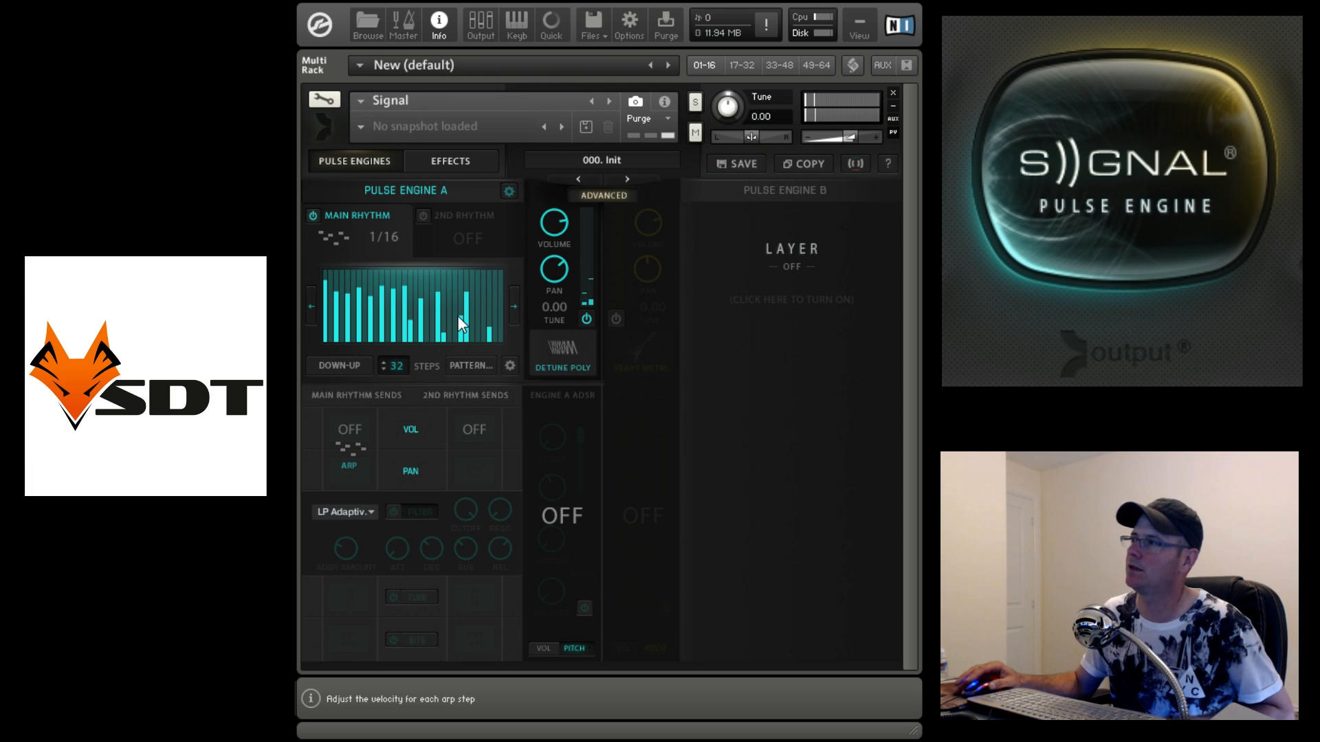
# Step: Try the Syncopated arp pattern in the fourth row, third column, and redraw its last third as a falling ramp
pyautogui.click(481, 366)
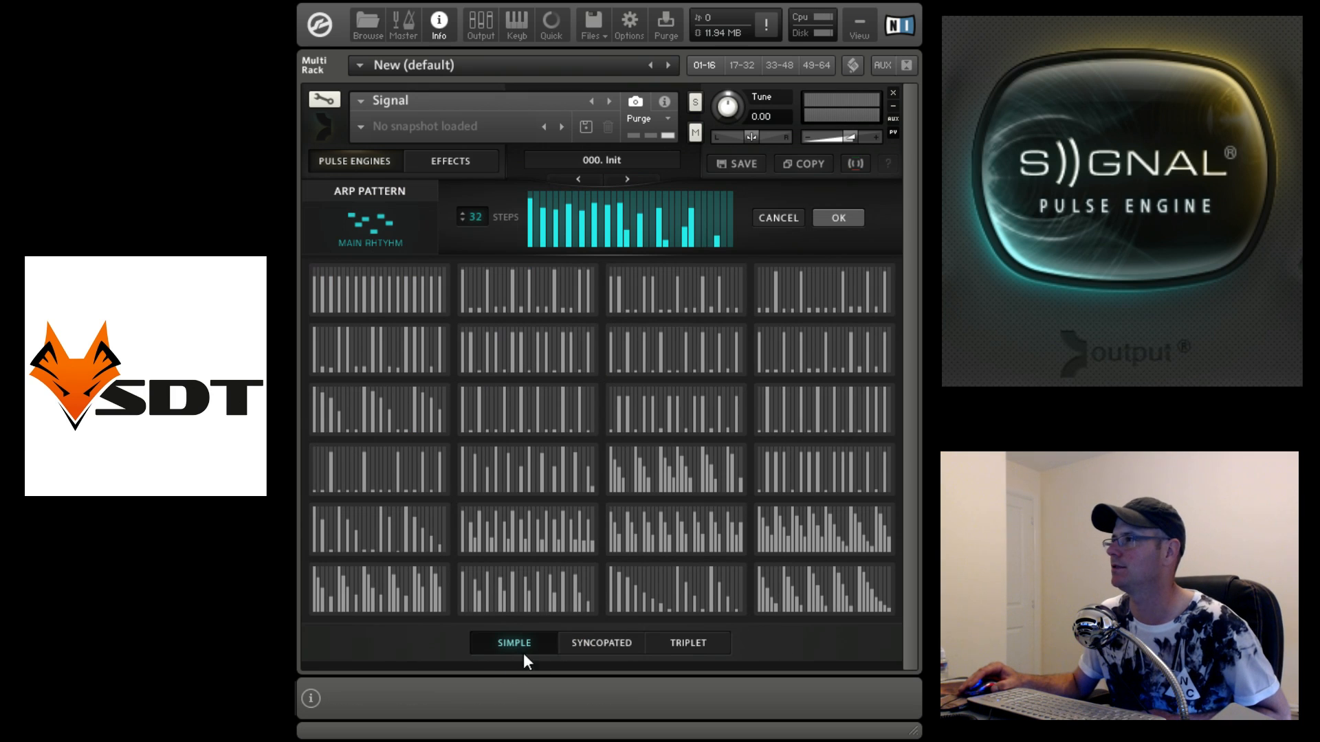
pyautogui.click(578, 643)
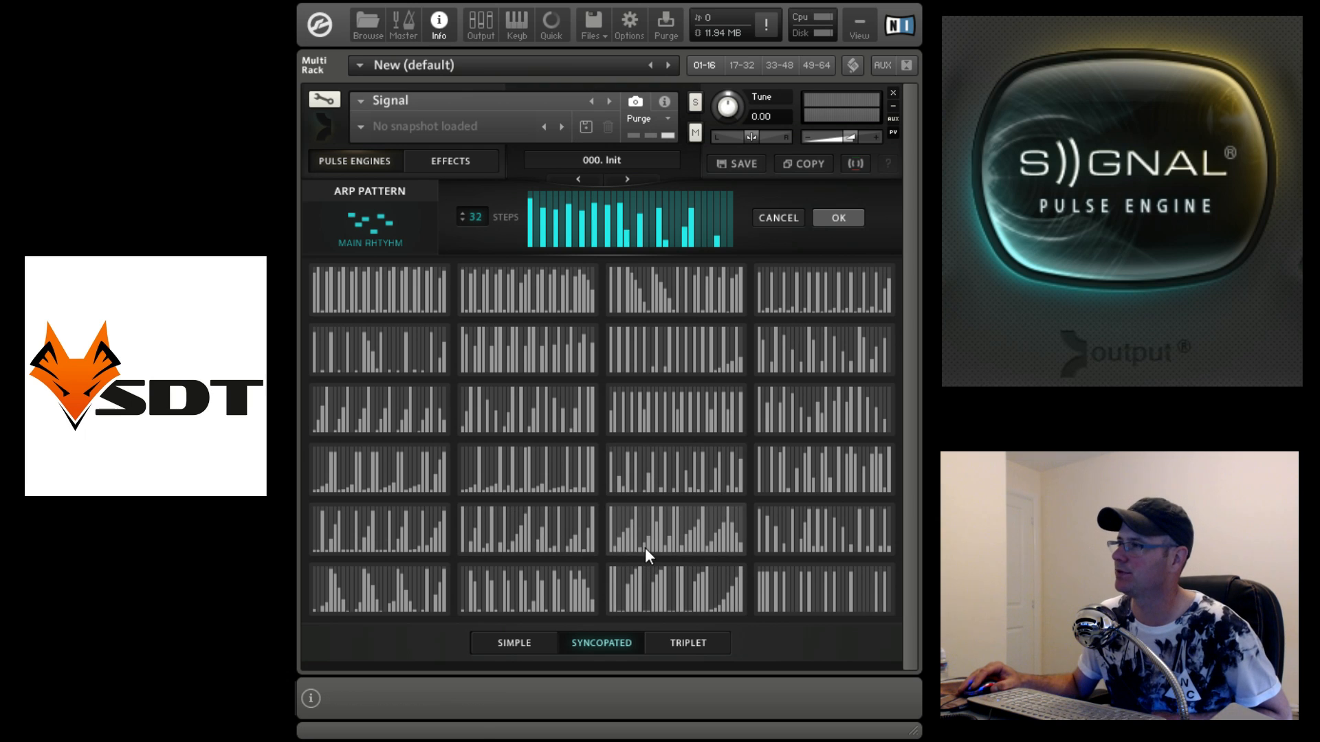
pyautogui.click(653, 475)
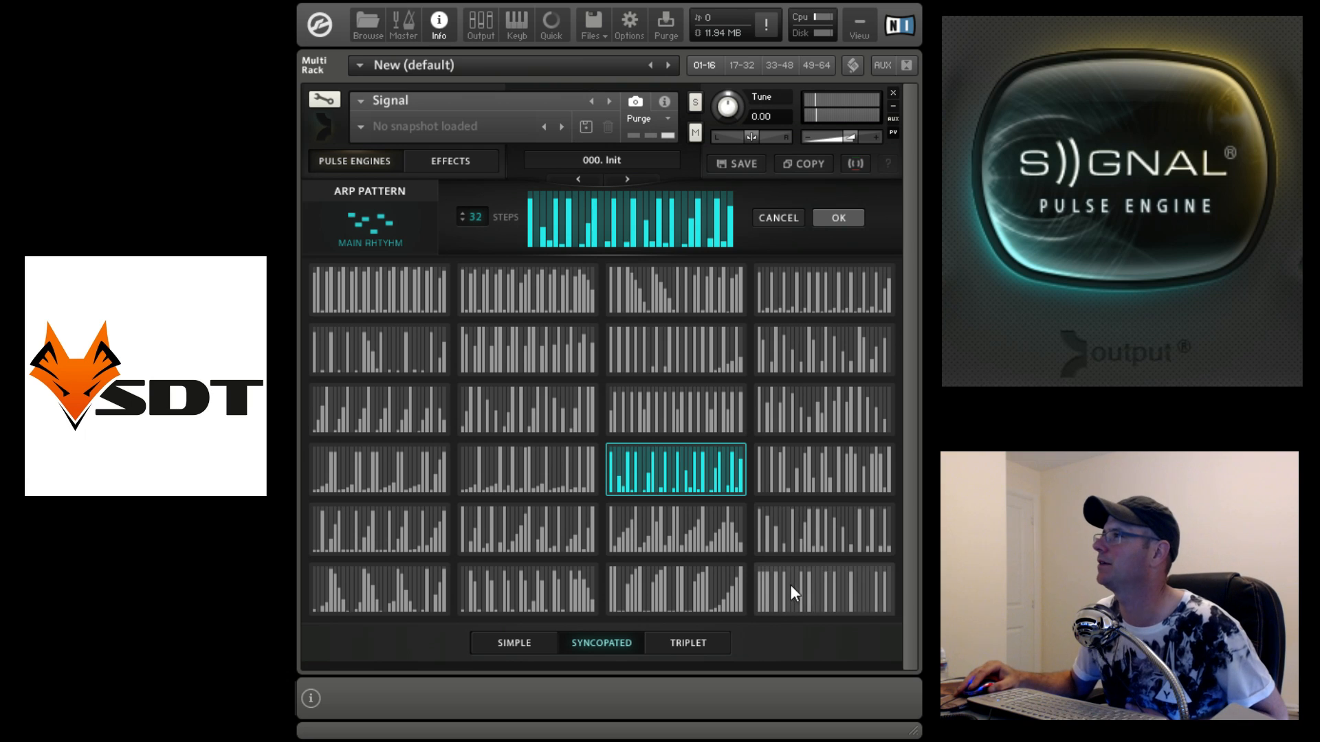
pyautogui.moveTo(672, 219); pyautogui.dragTo(728, 268)
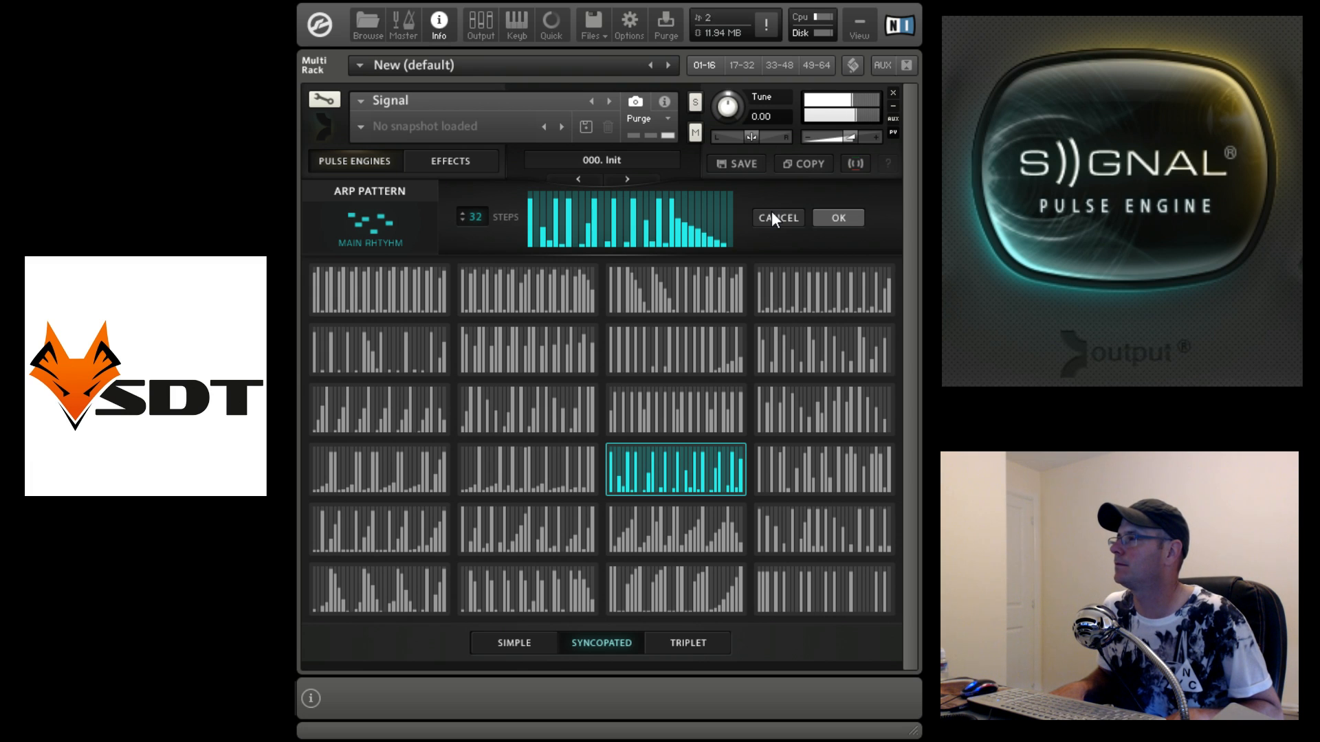
# Step: Pick the Triplet arp pattern in the fifth row, third column, redraw it as a falling ramp, replace that with a rising curve, and accept it
pyautogui.click(688, 643)
pyautogui.click(623, 530)
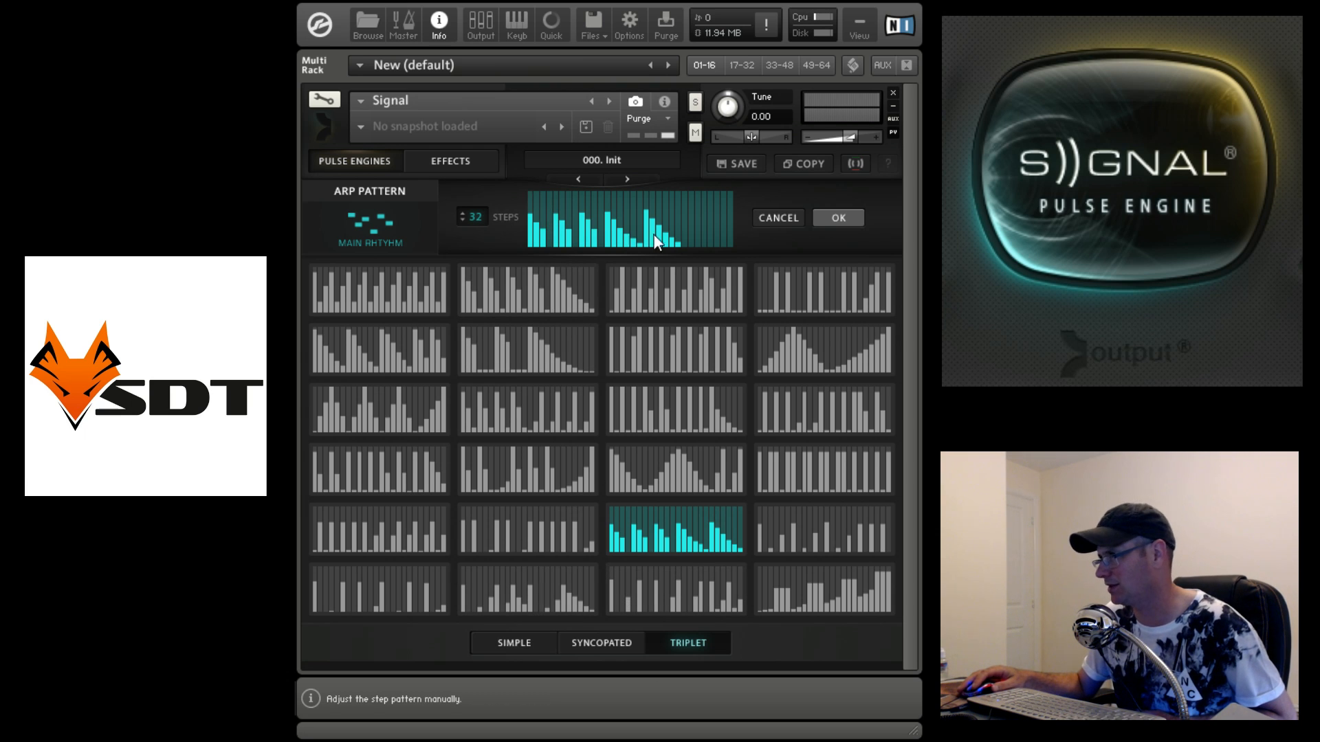
pyautogui.moveTo(561, 209); pyautogui.dragTo(704, 247)
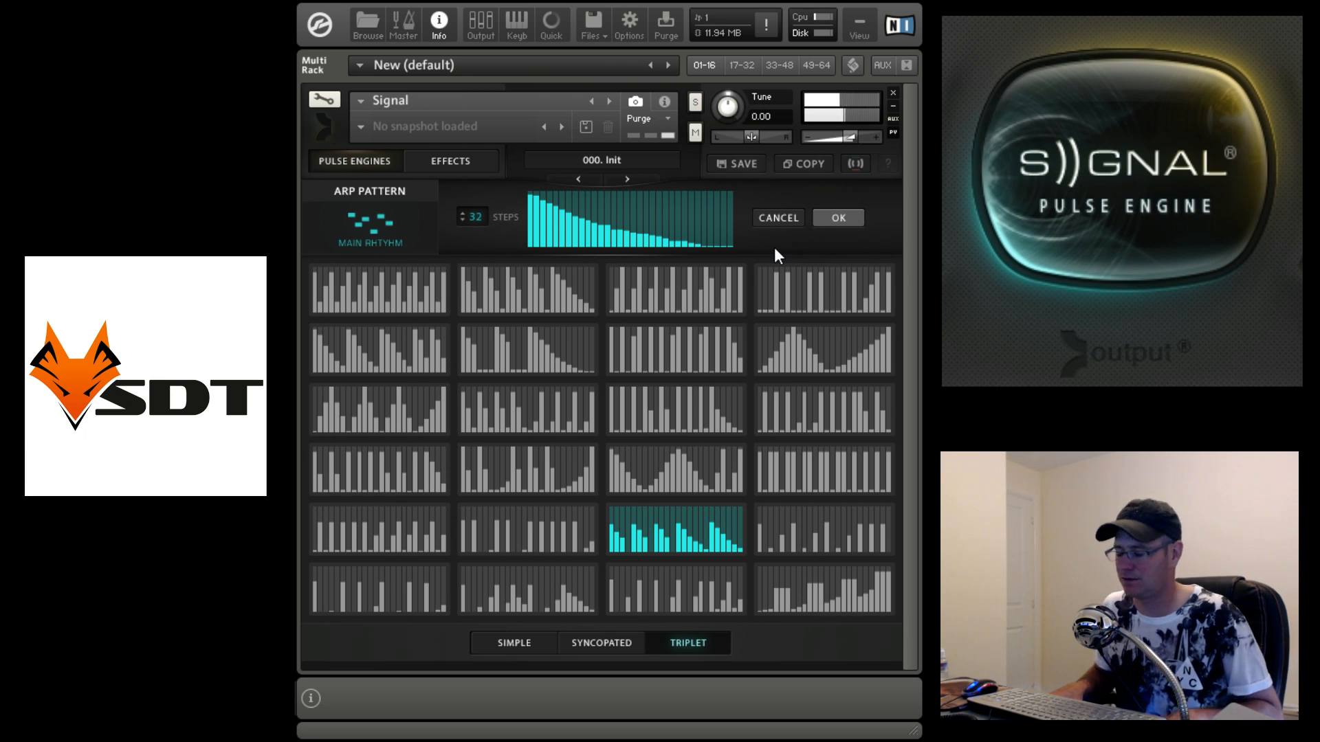
pyautogui.moveTo(539, 246)
pyautogui.mouseDown()
pyautogui.moveTo(687, 224)
pyautogui.moveTo(731, 196)
pyautogui.mouseUp()
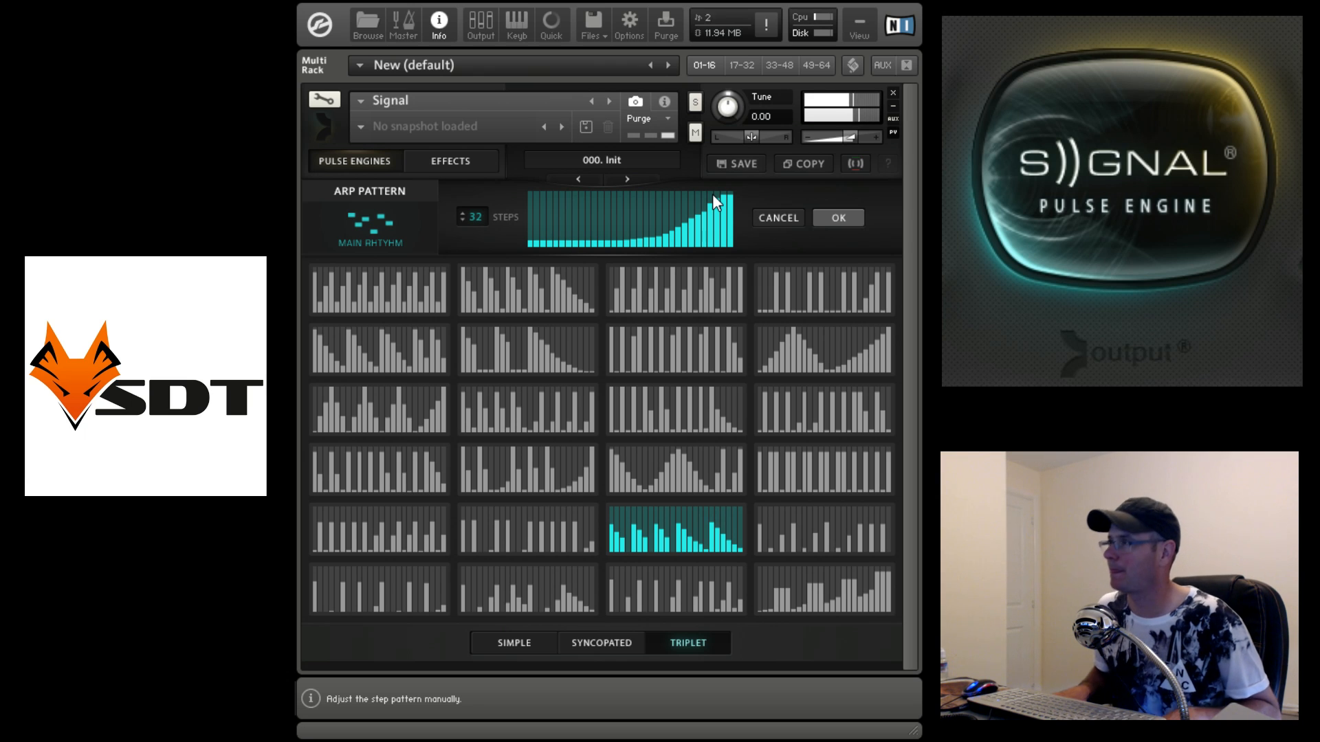
pyautogui.click(840, 219)
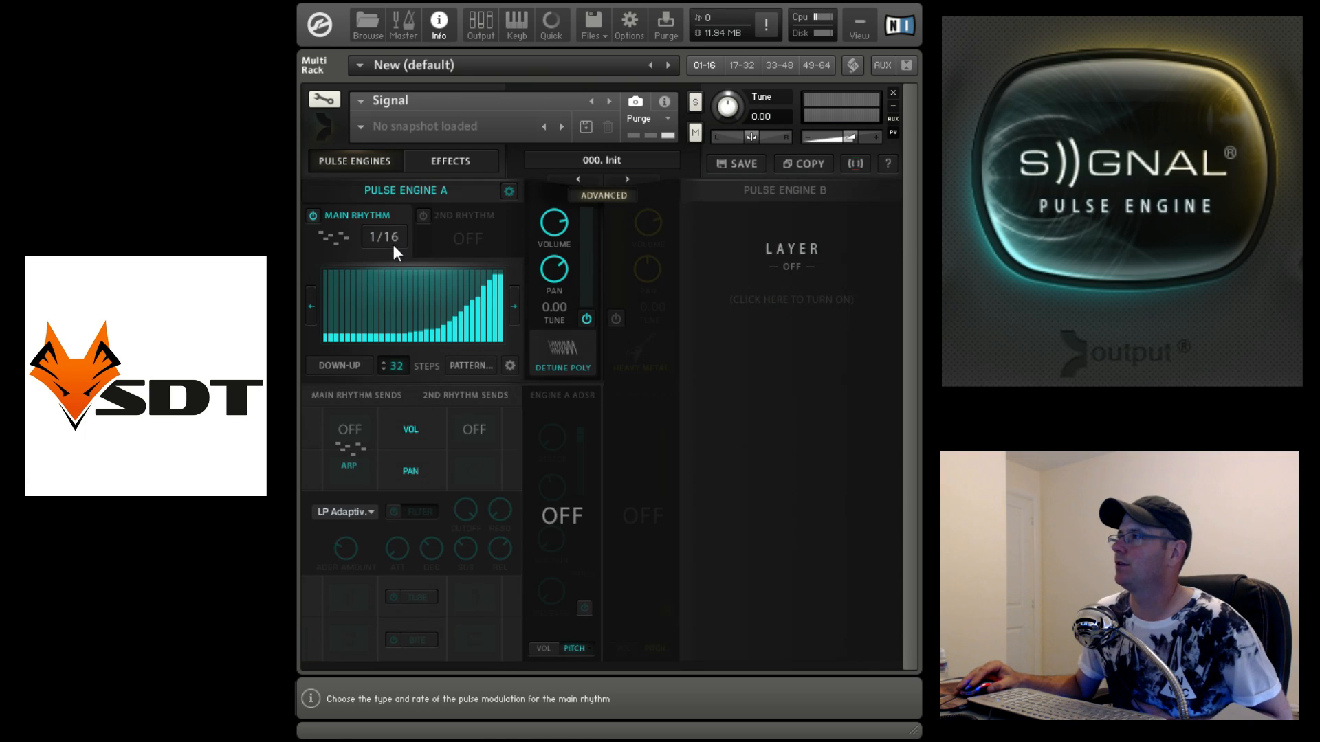
# Step: Switch the main rhythm to the Loop type and set the loop offset to 0%
pyautogui.click(332, 230)
pyautogui.click(489, 230)
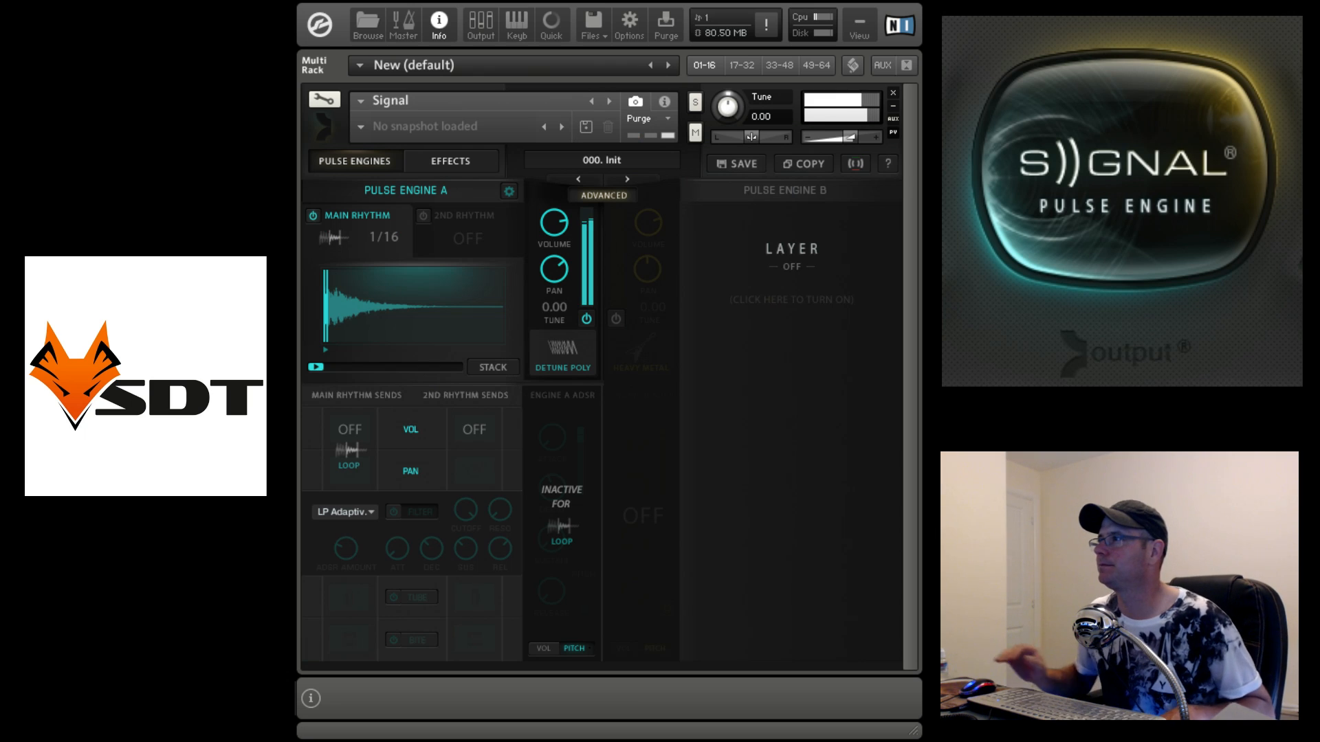
pyautogui.moveTo(315, 366)
pyautogui.mouseDown()
pyautogui.moveTo(351, 370)
pyautogui.moveTo(297, 355)
pyautogui.mouseUp()
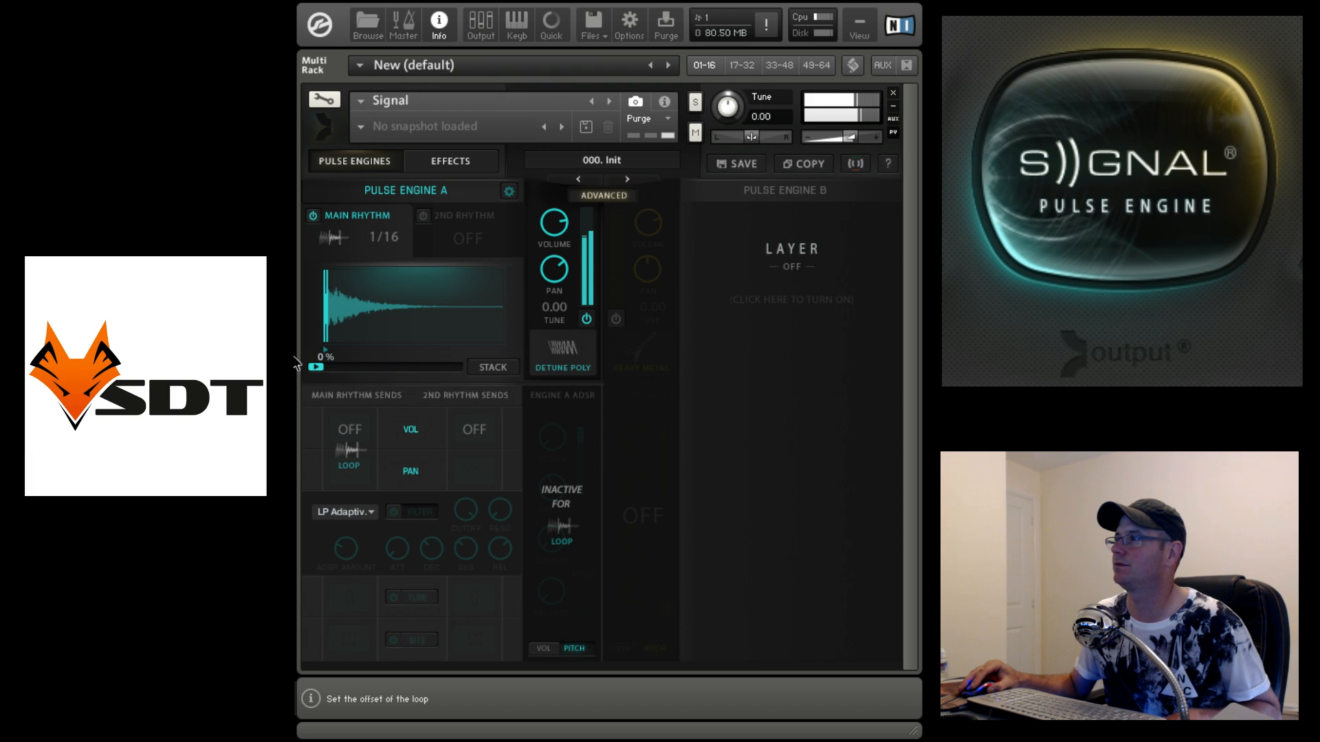
# Step: Try a 1/4 loop rate with the loop start moved forward to about the middle of the sample
pyautogui.moveTo(374, 311); pyautogui.dragTo(365, 312)
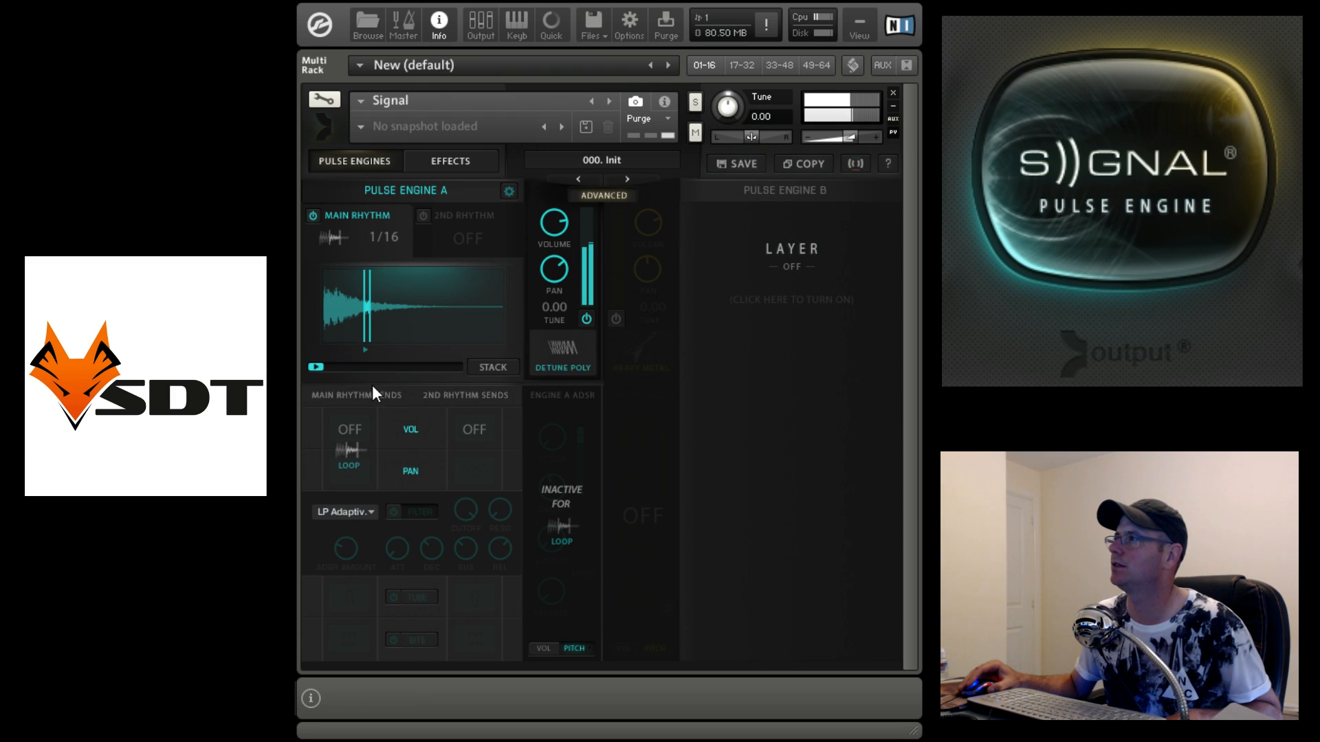
pyautogui.click(375, 236)
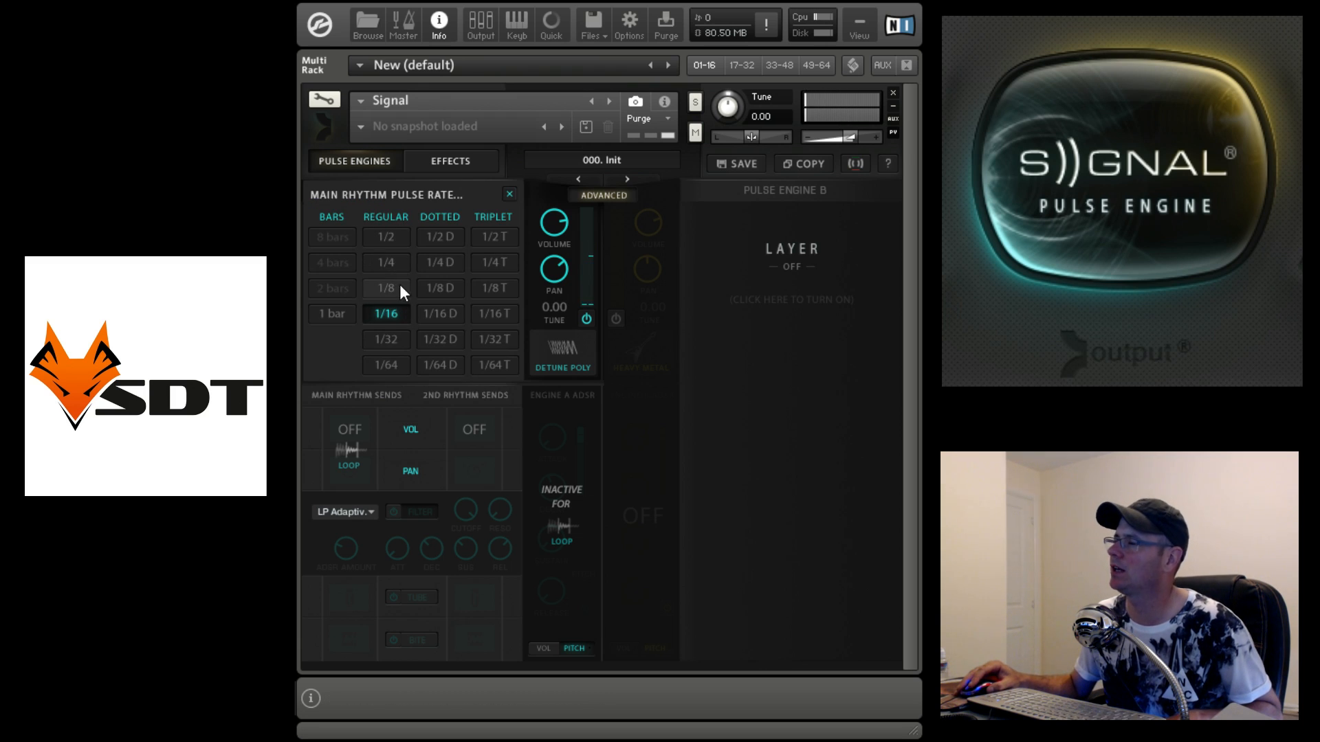
pyautogui.click(392, 266)
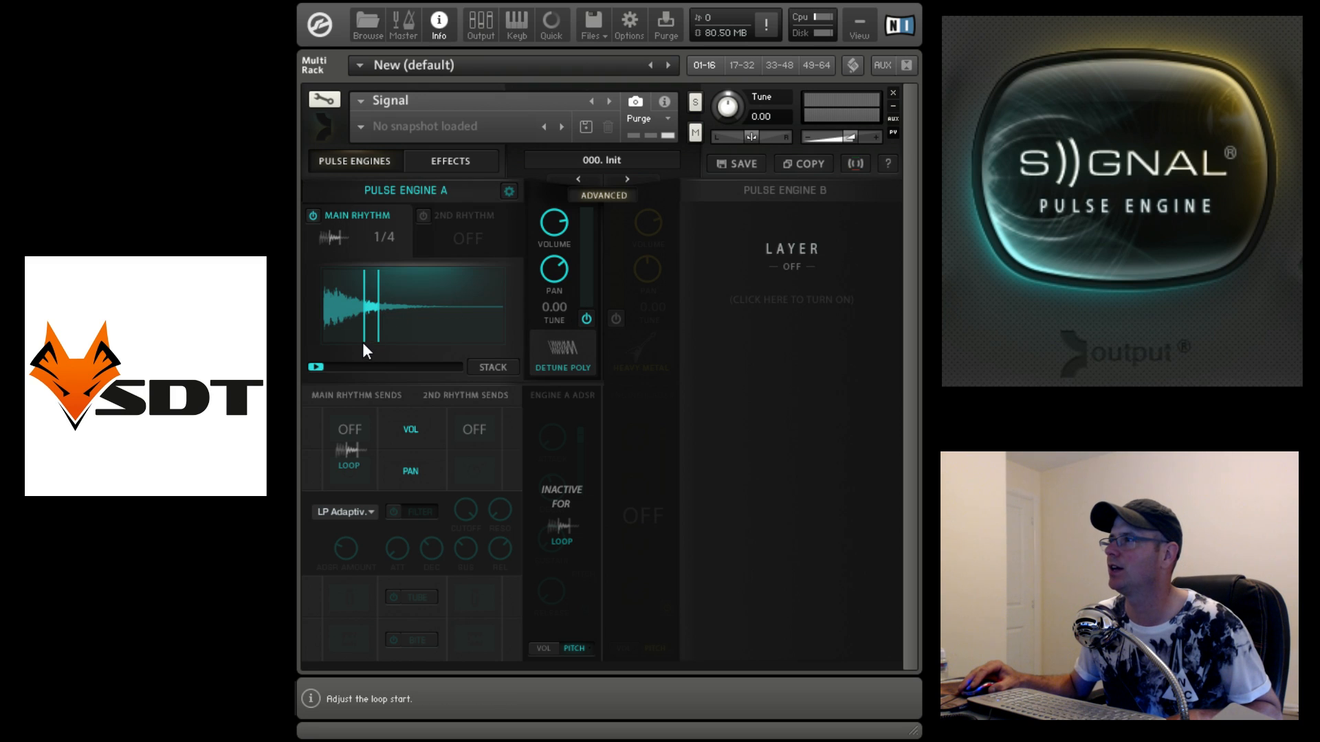
pyautogui.moveTo(364, 342)
pyautogui.mouseDown()
pyautogui.moveTo(321, 337)
pyautogui.moveTo(358, 344)
pyautogui.mouseUp()
pyautogui.moveTo(393, 337); pyautogui.dragTo(396, 339)
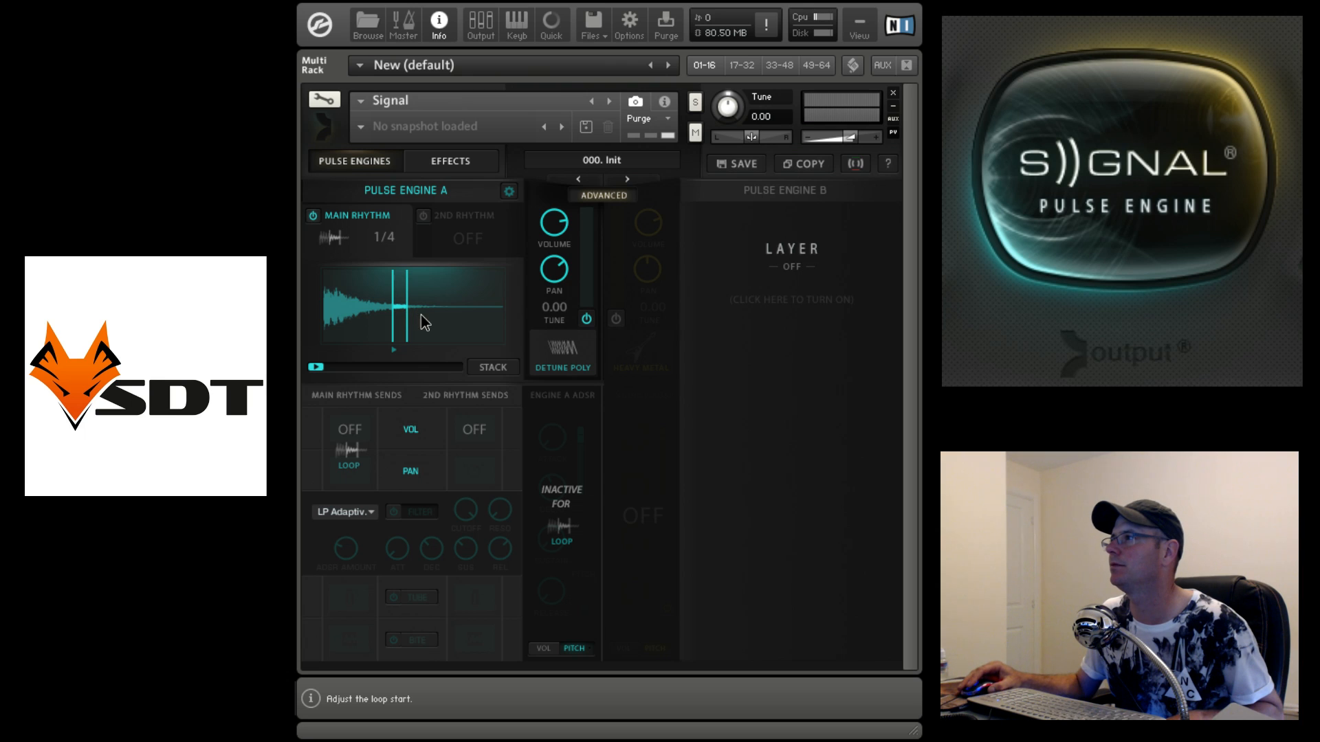
pyautogui.moveTo(421, 307); pyautogui.dragTo(417, 308)
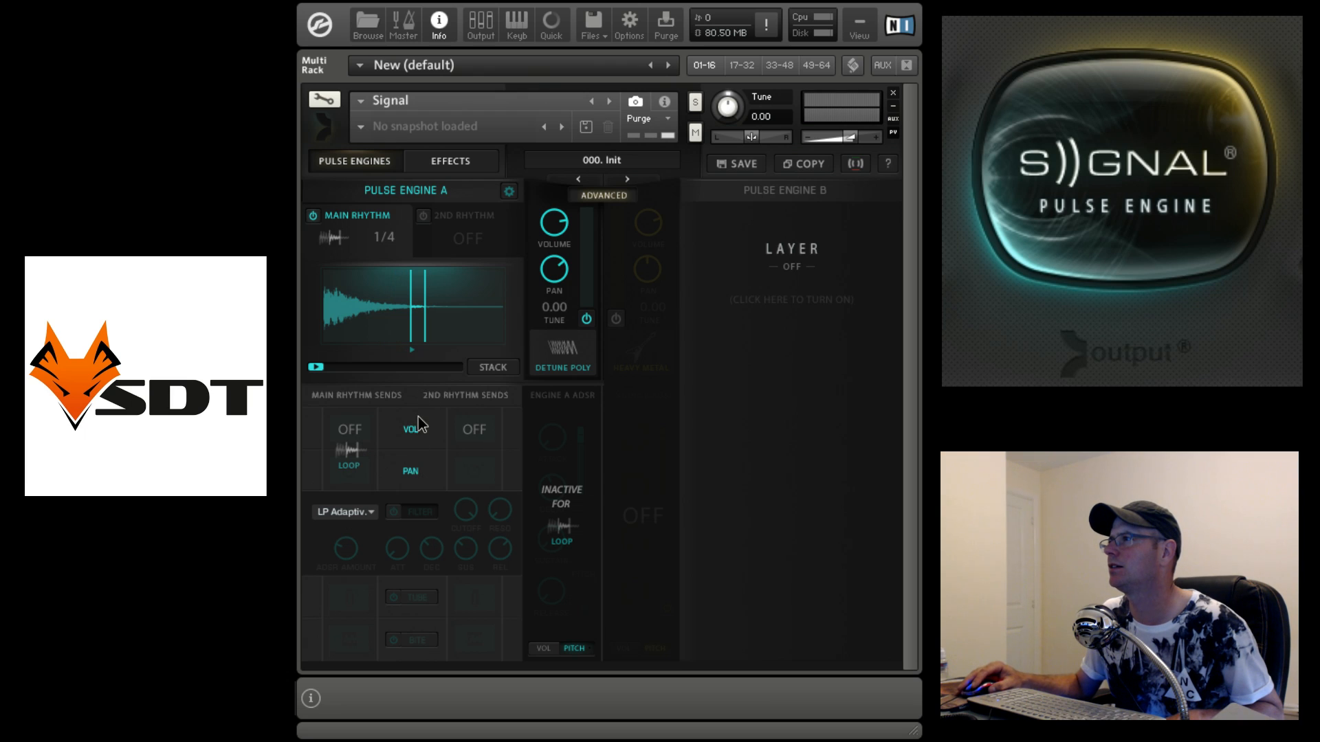
# Step: Try a loop offset of 24%, return it to 0%, and set the main rhythm rate to 1/2
pyautogui.moveTo(324, 374)
pyautogui.mouseDown()
pyautogui.moveTo(429, 372)
pyautogui.moveTo(329, 368)
pyautogui.mouseUp()
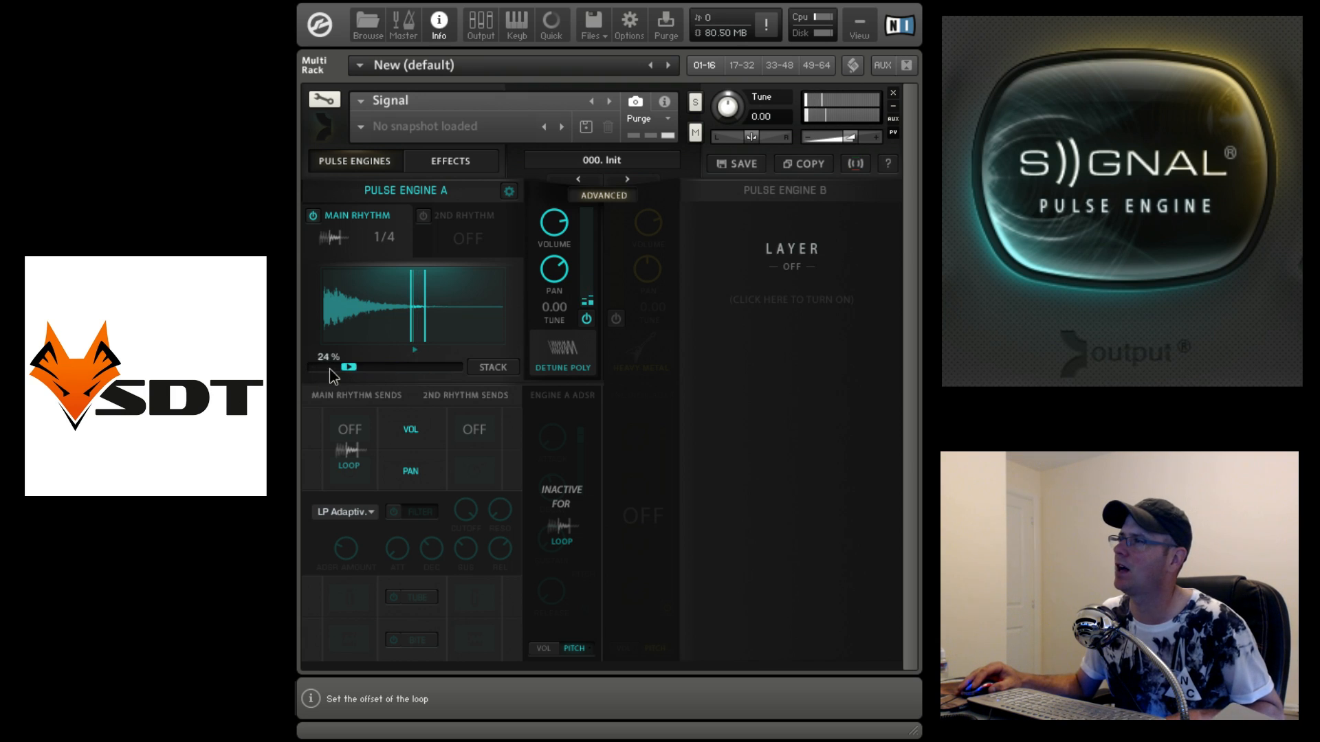
pyautogui.click(379, 244)
pyautogui.click(394, 240)
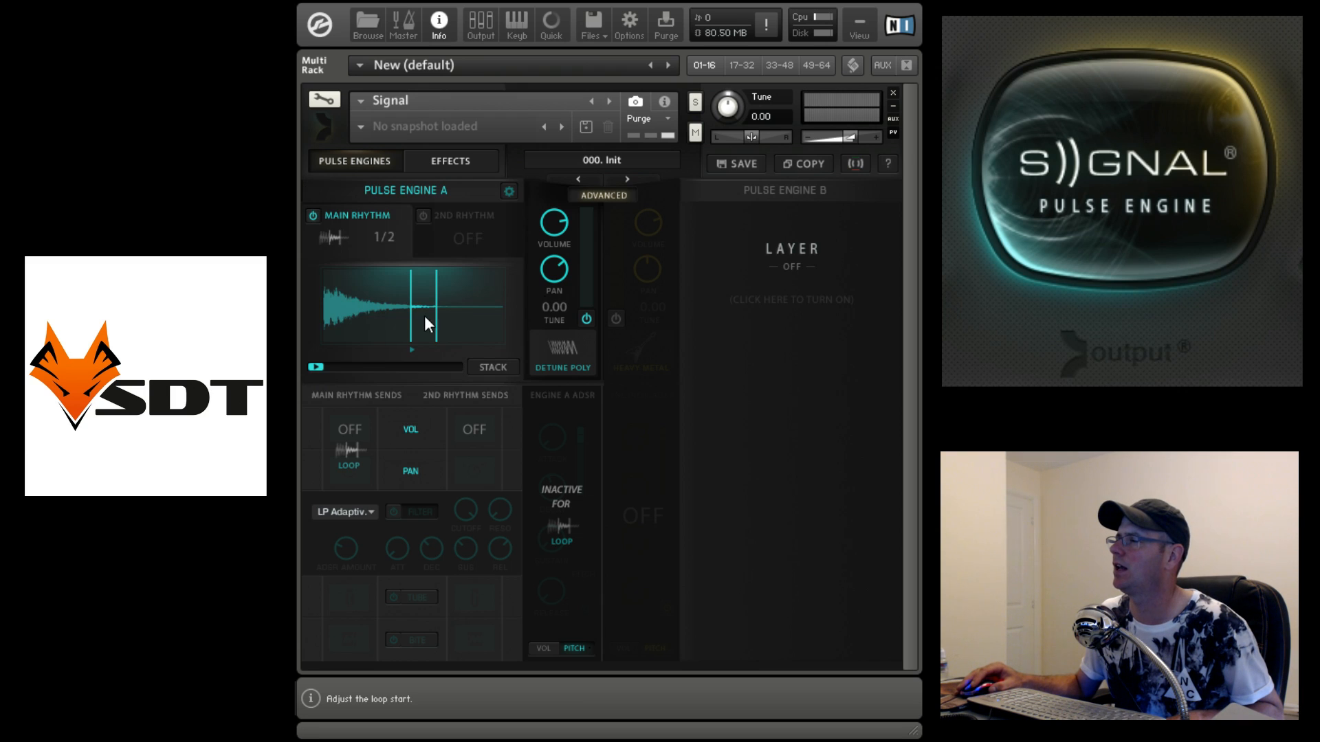
# Step: Move the loop start back into the louder early part of the sample and set the main rhythm rate to 1 bar
pyautogui.moveTo(379, 310); pyautogui.dragTo(358, 319)
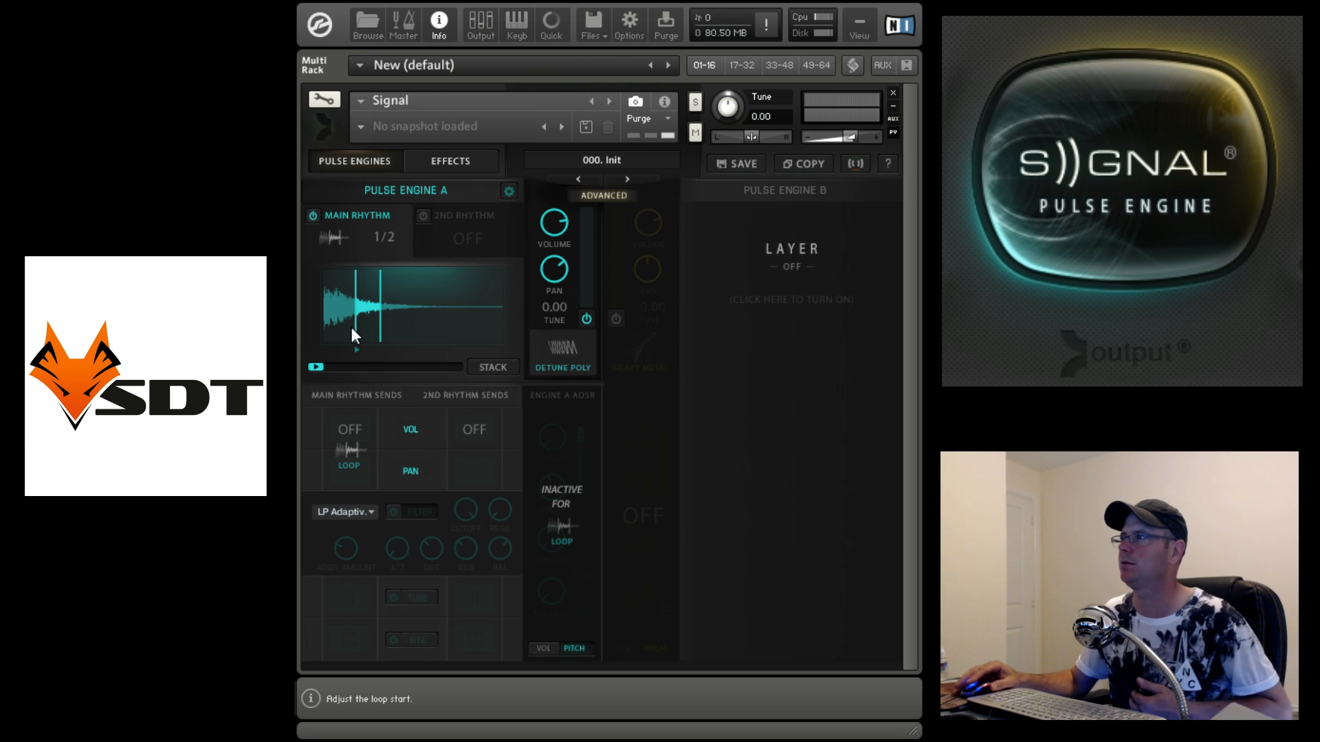
pyautogui.click(383, 234)
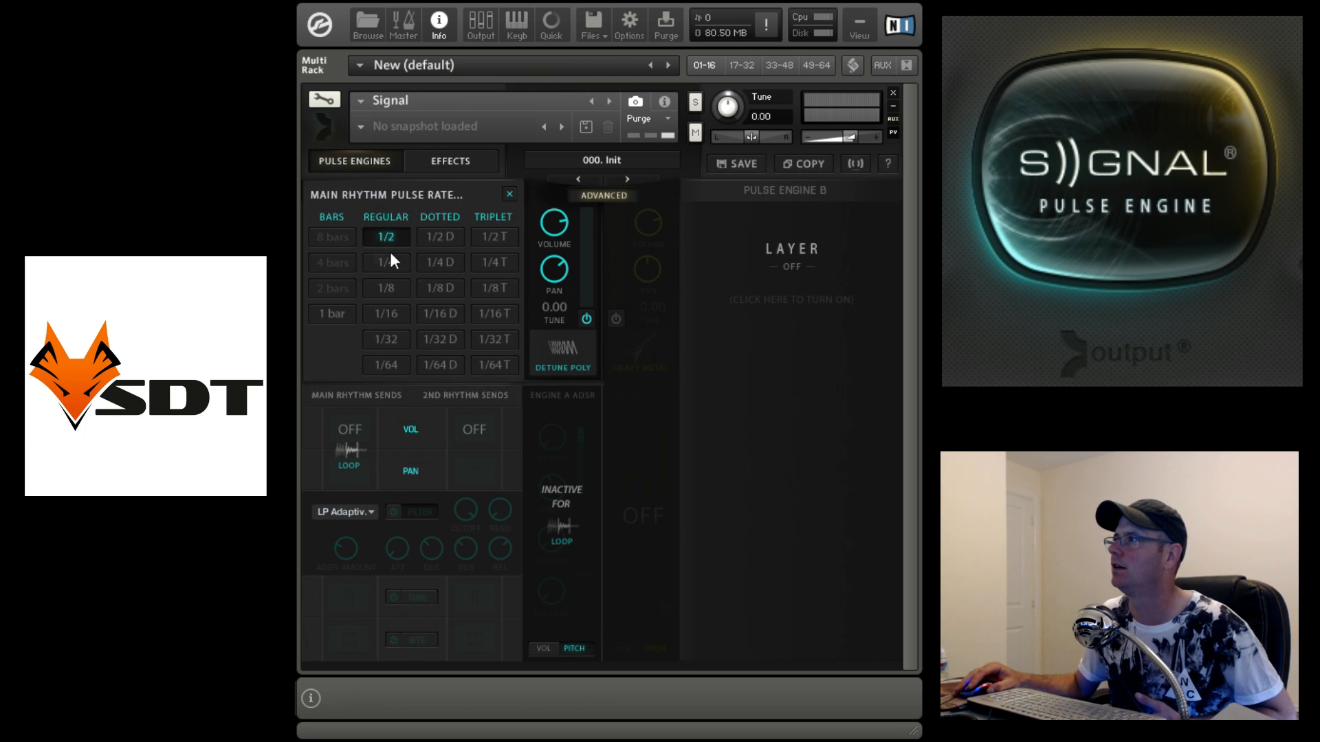
pyautogui.click(340, 303)
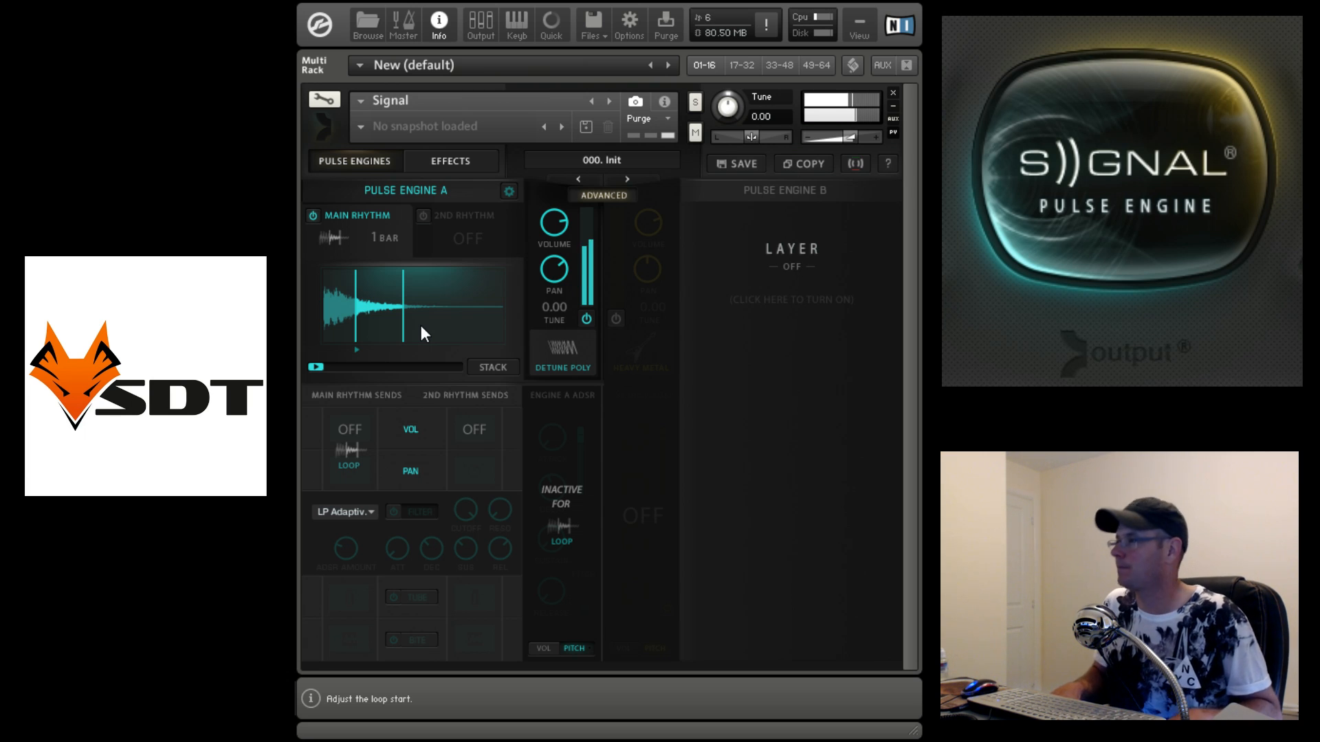
# Step: Set the loop offset to about half and the main rhythm rate to 1/16
pyautogui.moveTo(316, 365); pyautogui.dragTo(402, 374)
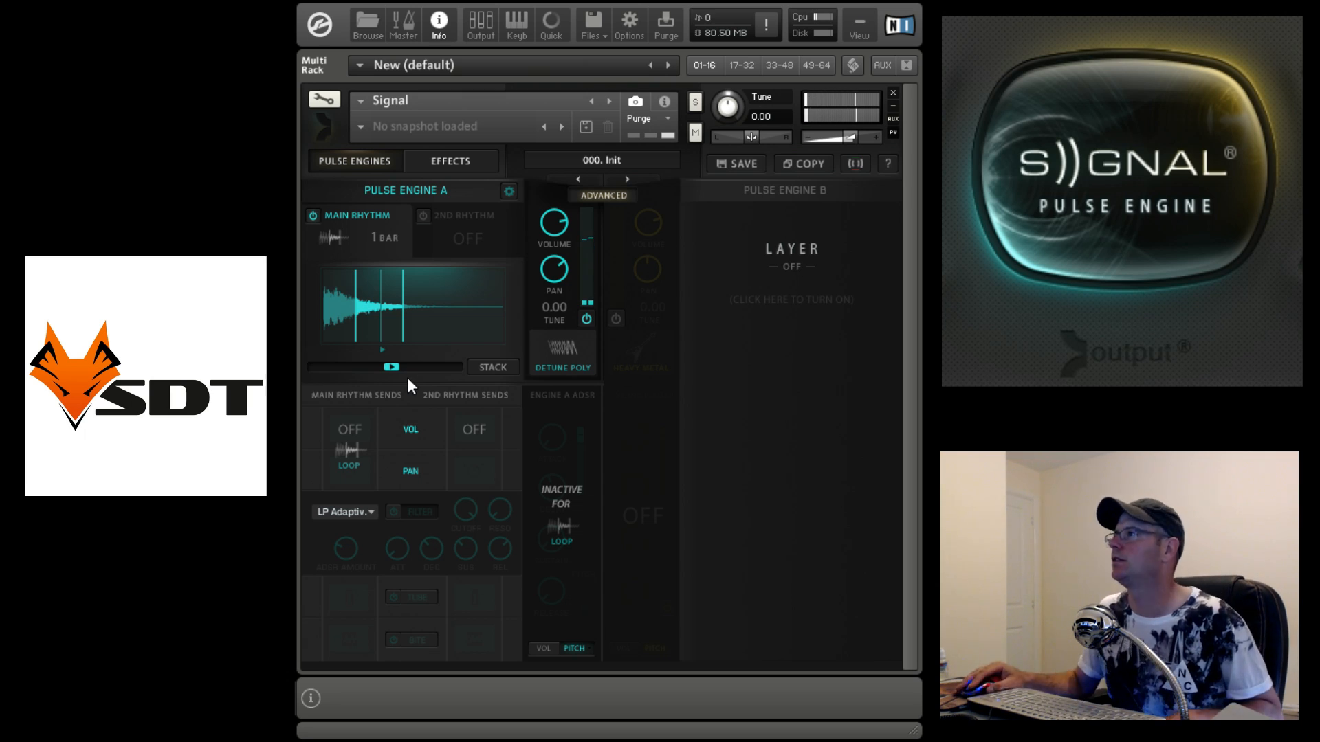
pyautogui.click(496, 367)
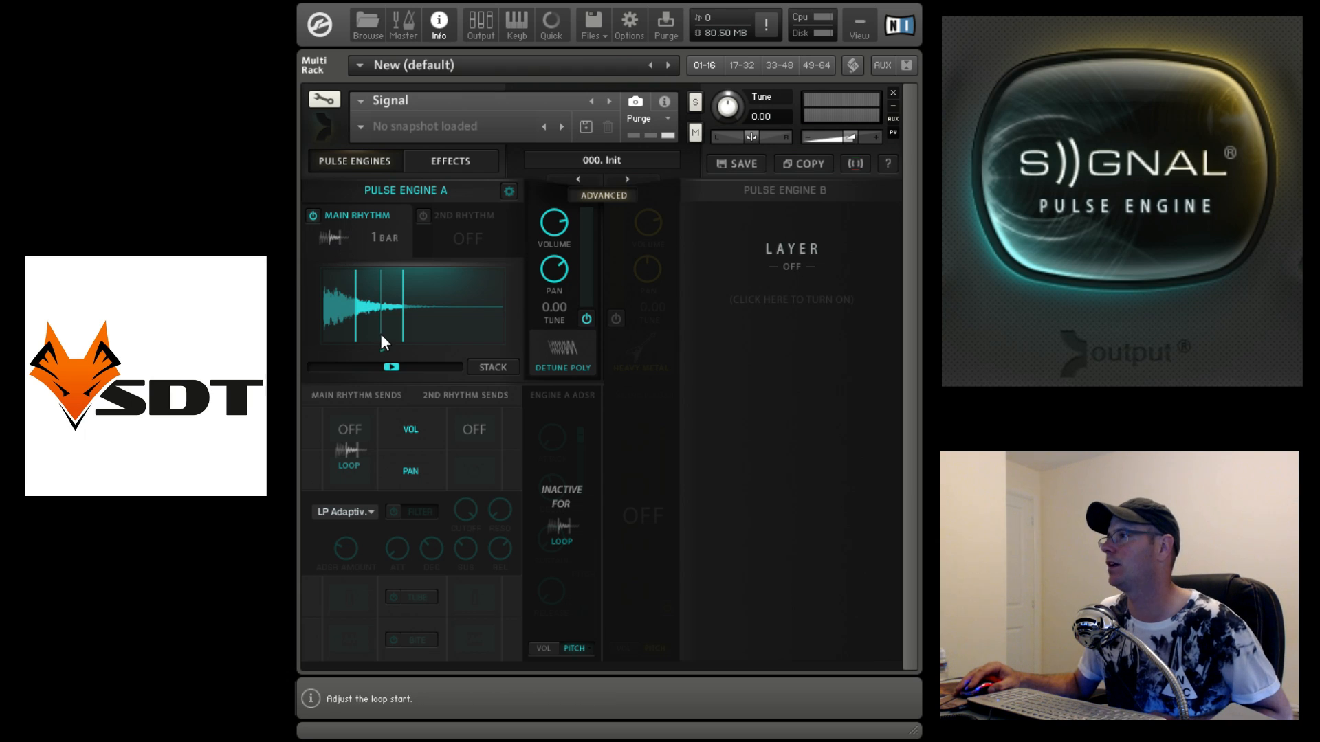
pyautogui.click(377, 239)
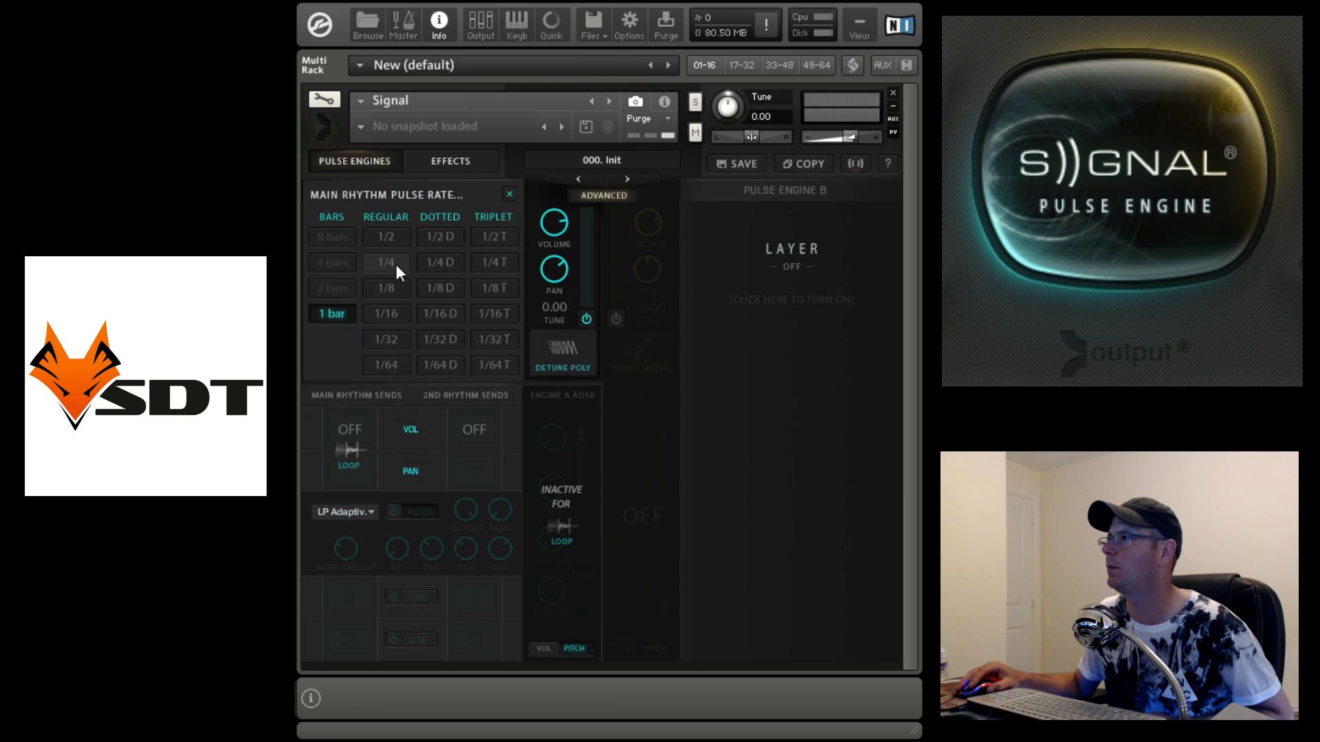
pyautogui.click(385, 315)
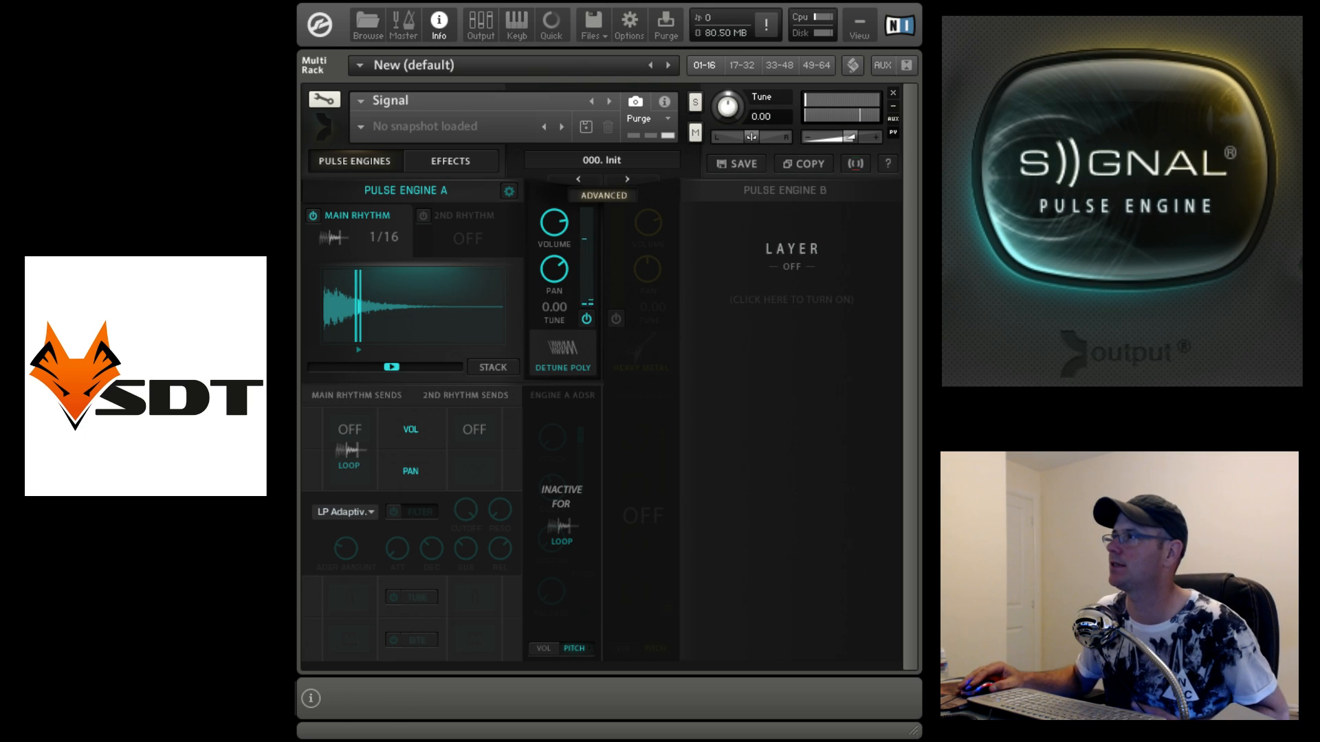
# Step: Switch the main rhythm to the Step type and apply the Syncopated pattern in the fifth row, second column
pyautogui.click(332, 242)
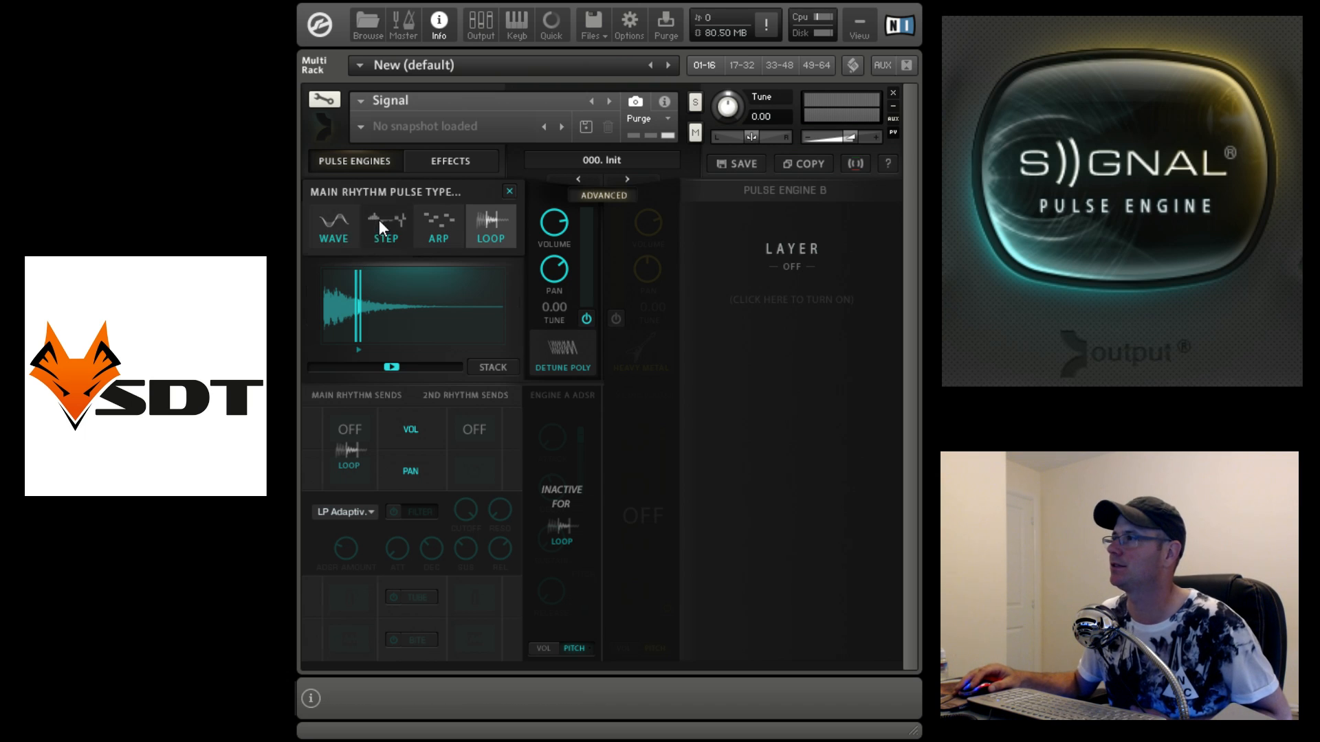
pyautogui.click(379, 227)
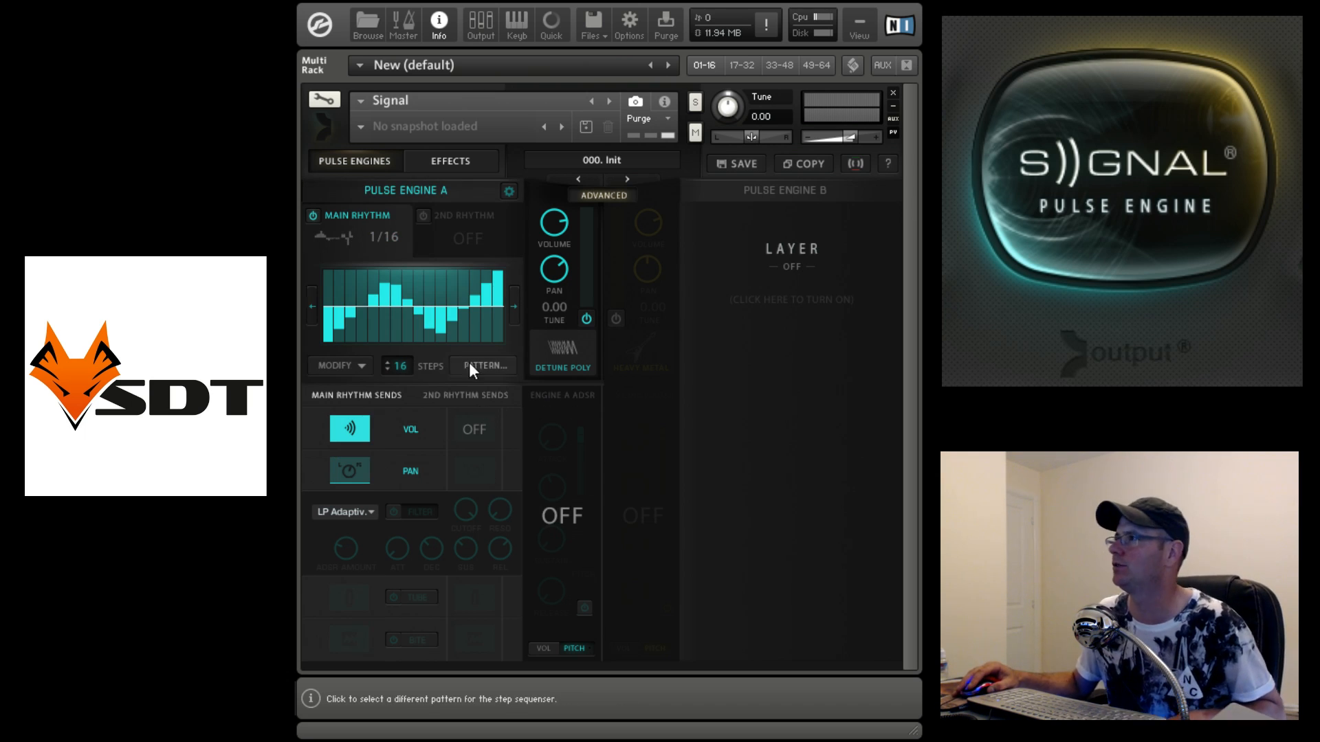
pyautogui.click(499, 367)
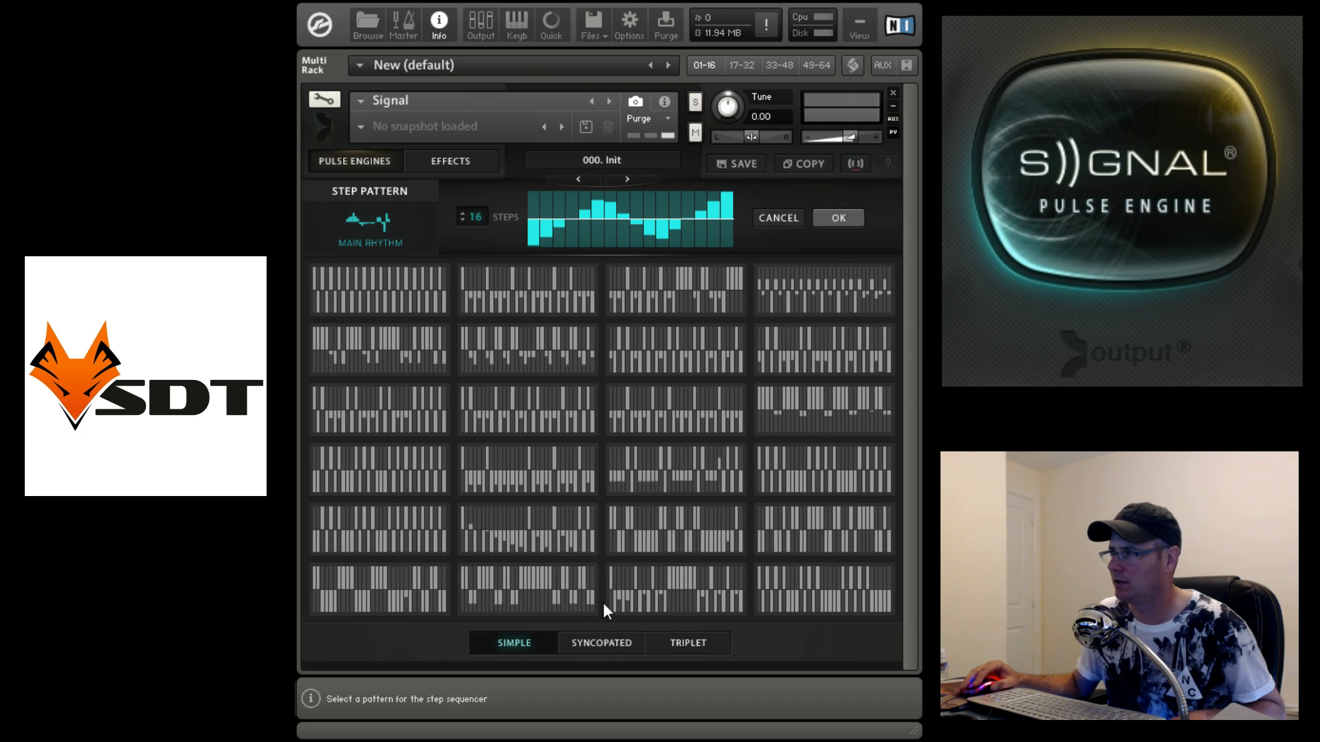
pyautogui.click(629, 647)
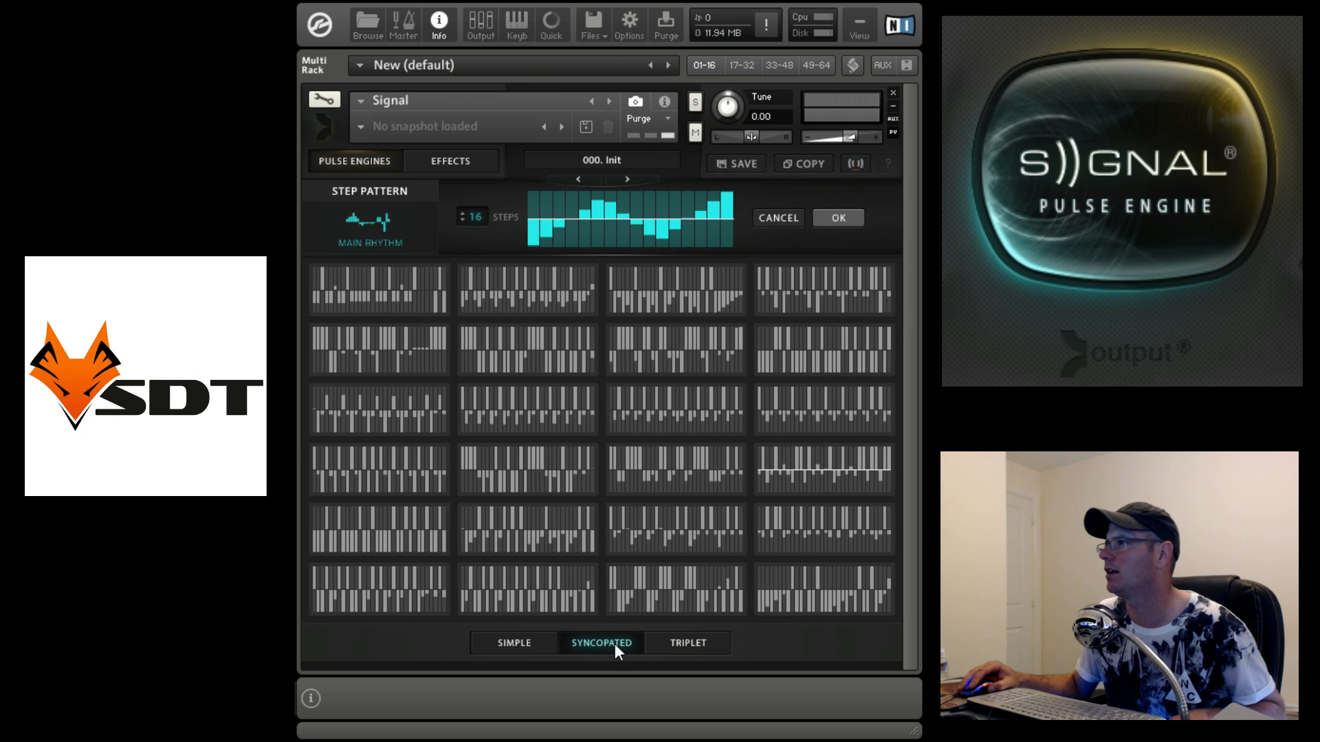
pyautogui.click(566, 550)
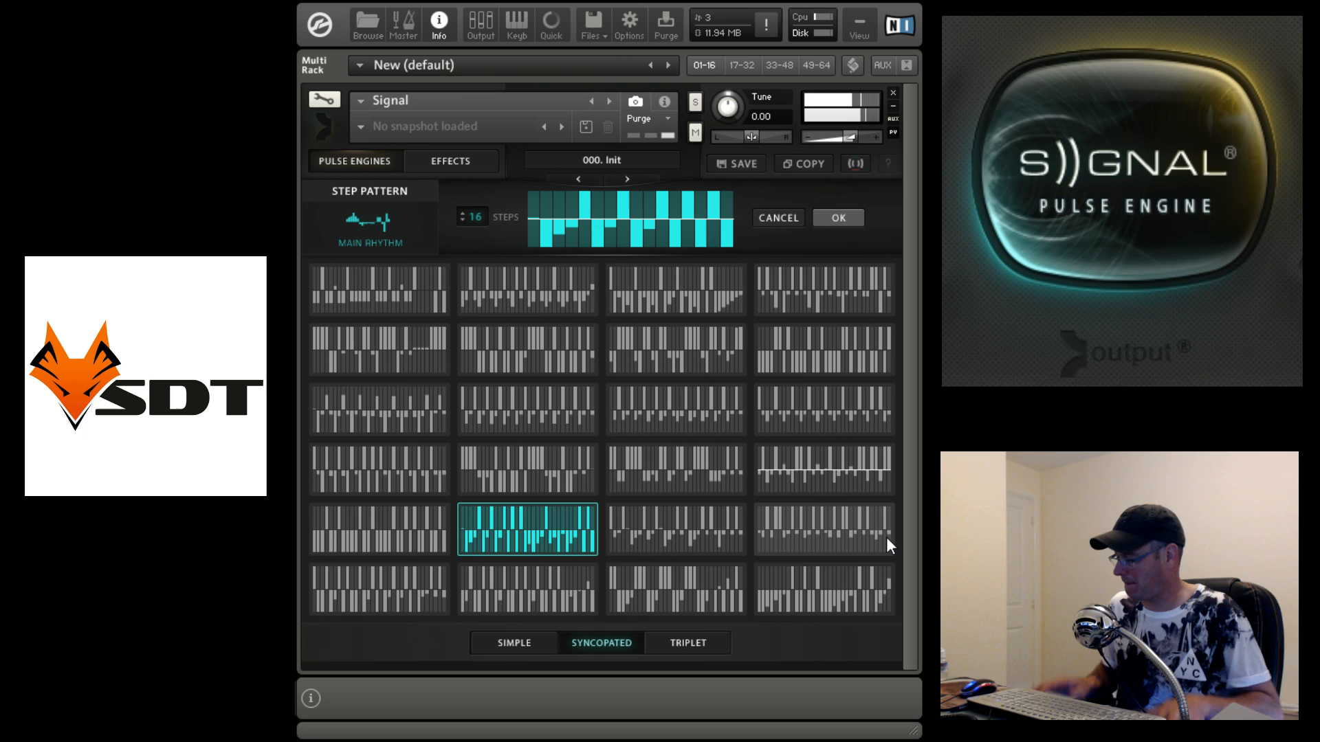
pyautogui.click(840, 220)
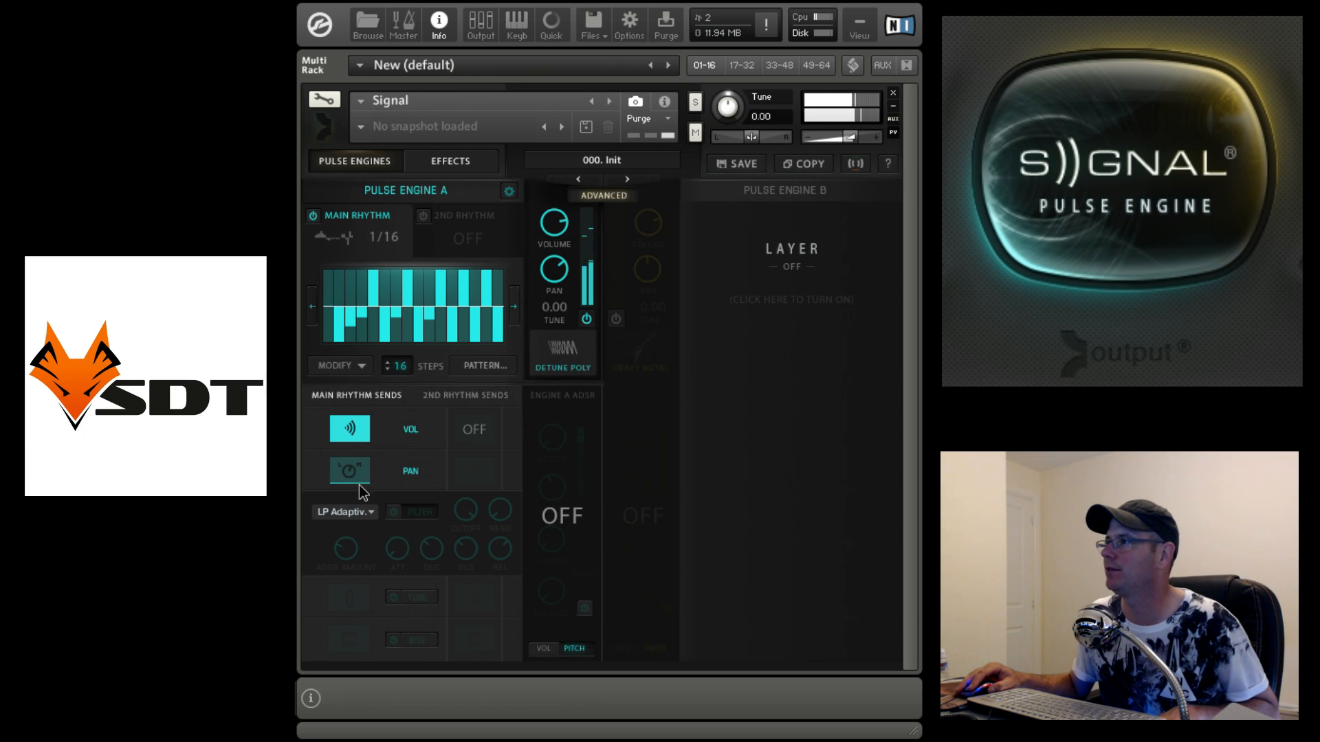
# Step: Try the main rhythm's pan send at about half, turn on the second rhythm, and lower the main pan send to zero
pyautogui.moveTo(358, 464); pyautogui.dragTo(376, 389)
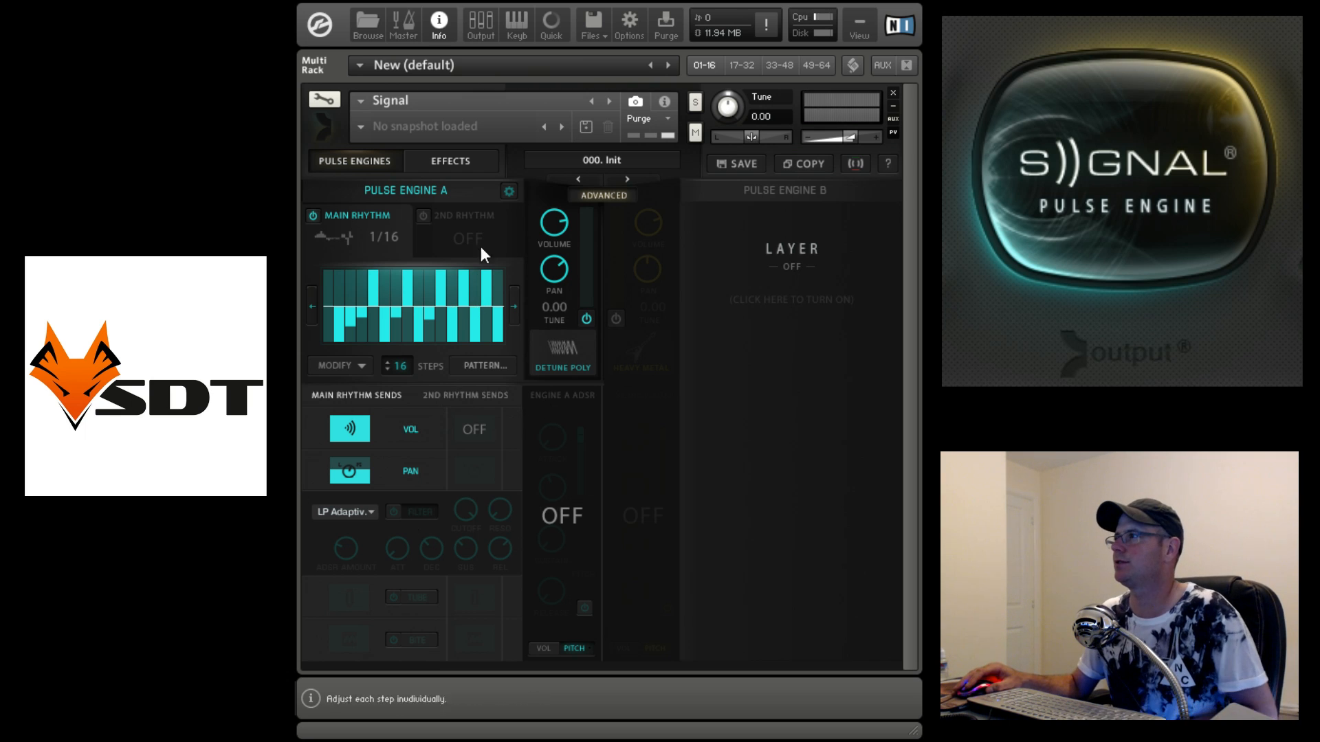
pyautogui.click(423, 216)
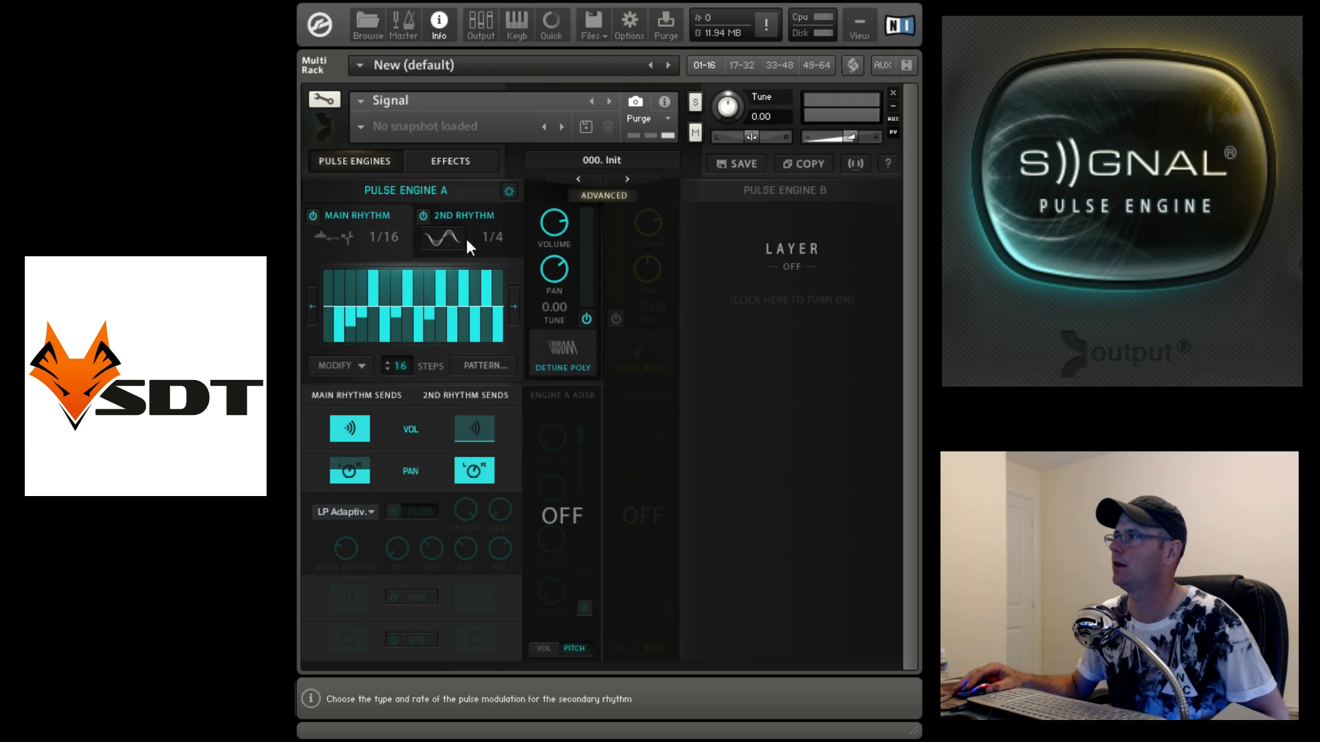
pyautogui.click(466, 238)
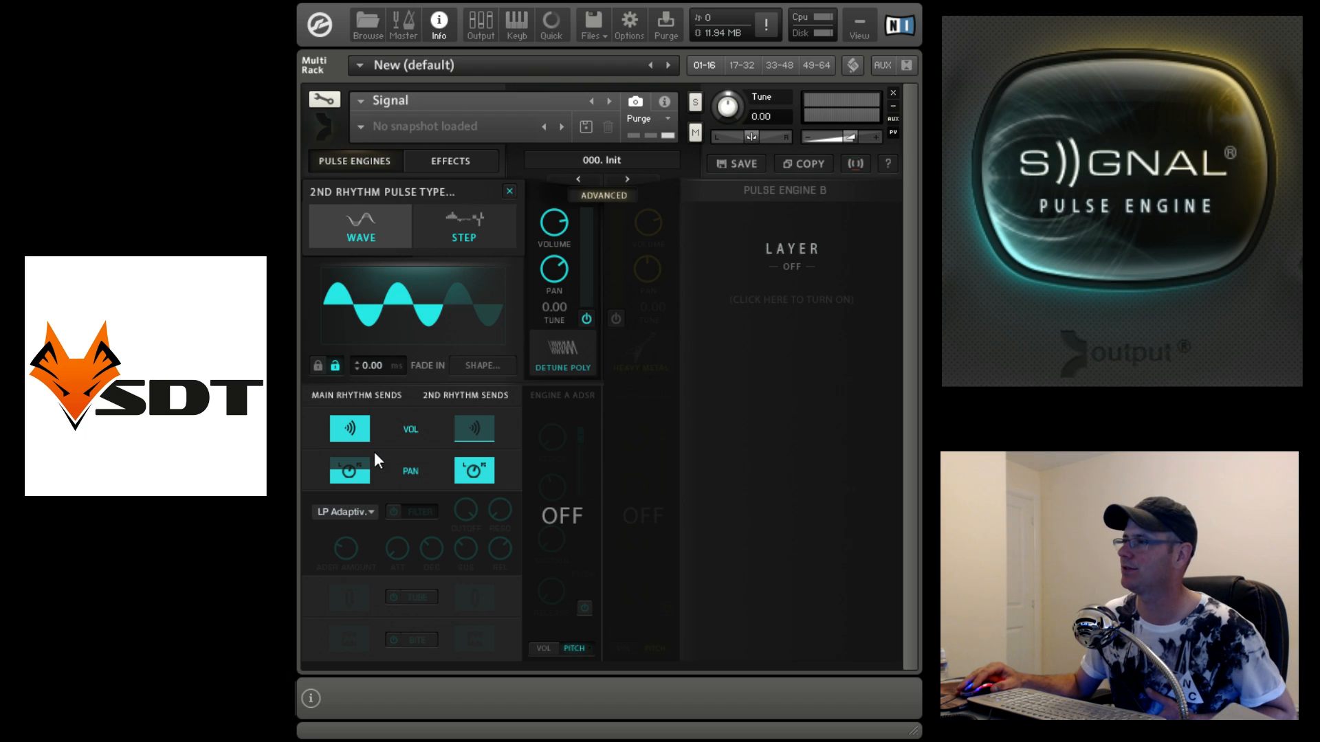
pyautogui.moveTo(353, 468); pyautogui.dragTo(368, 646)
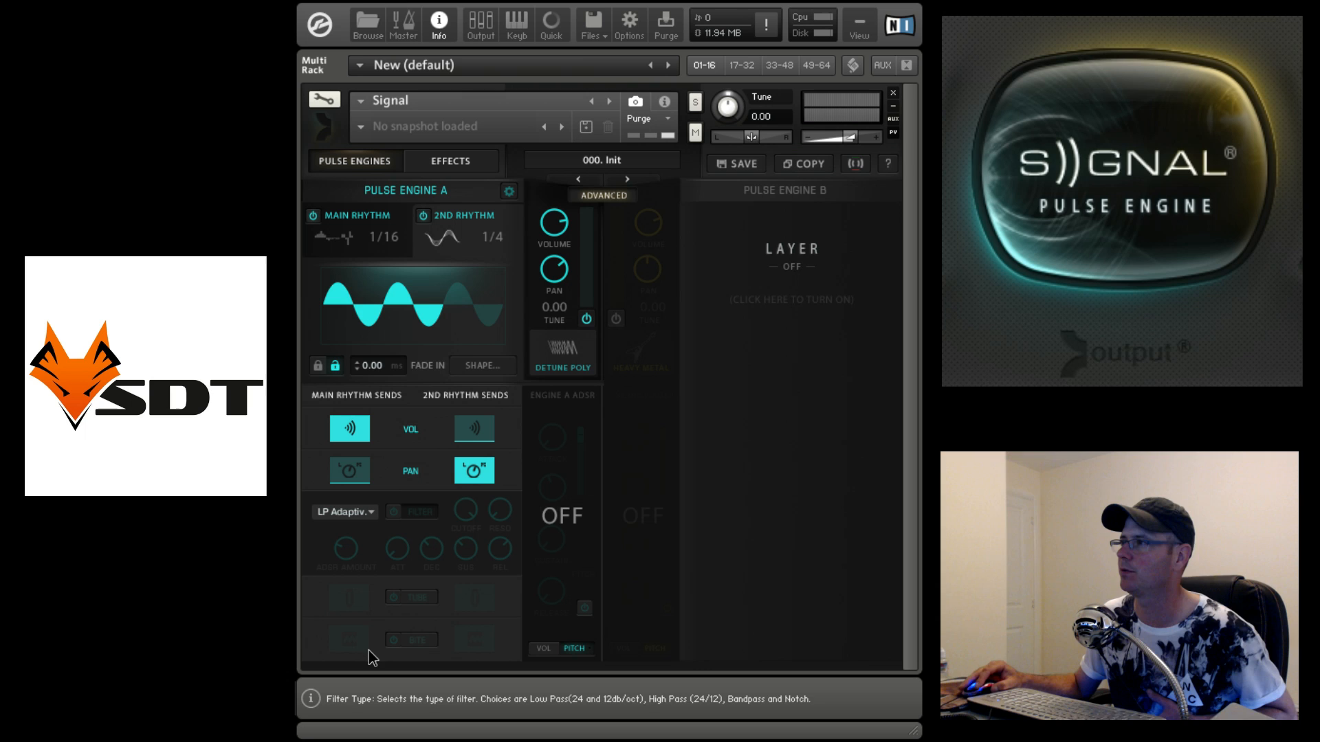
# Step: Set the second rhythm's rate to 1/8 and keep its pulse type as Wave
pyautogui.click(504, 242)
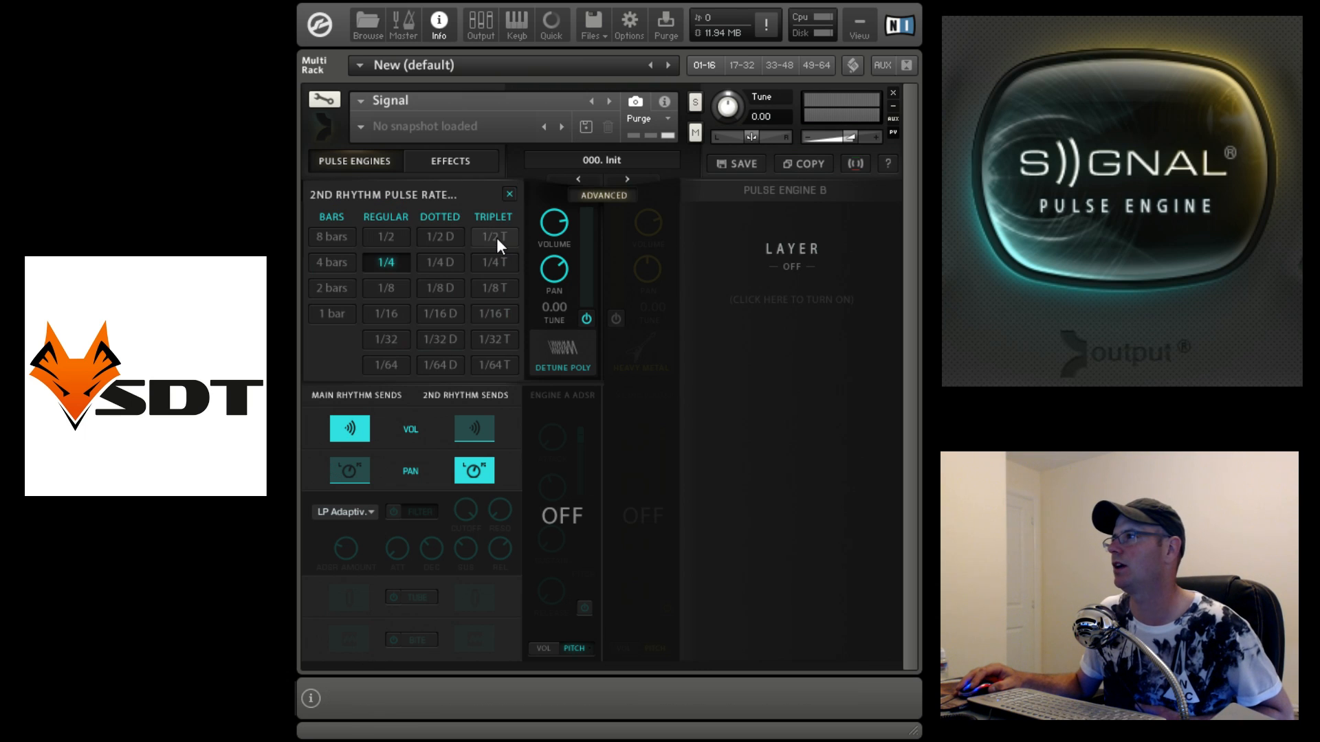
pyautogui.click(394, 292)
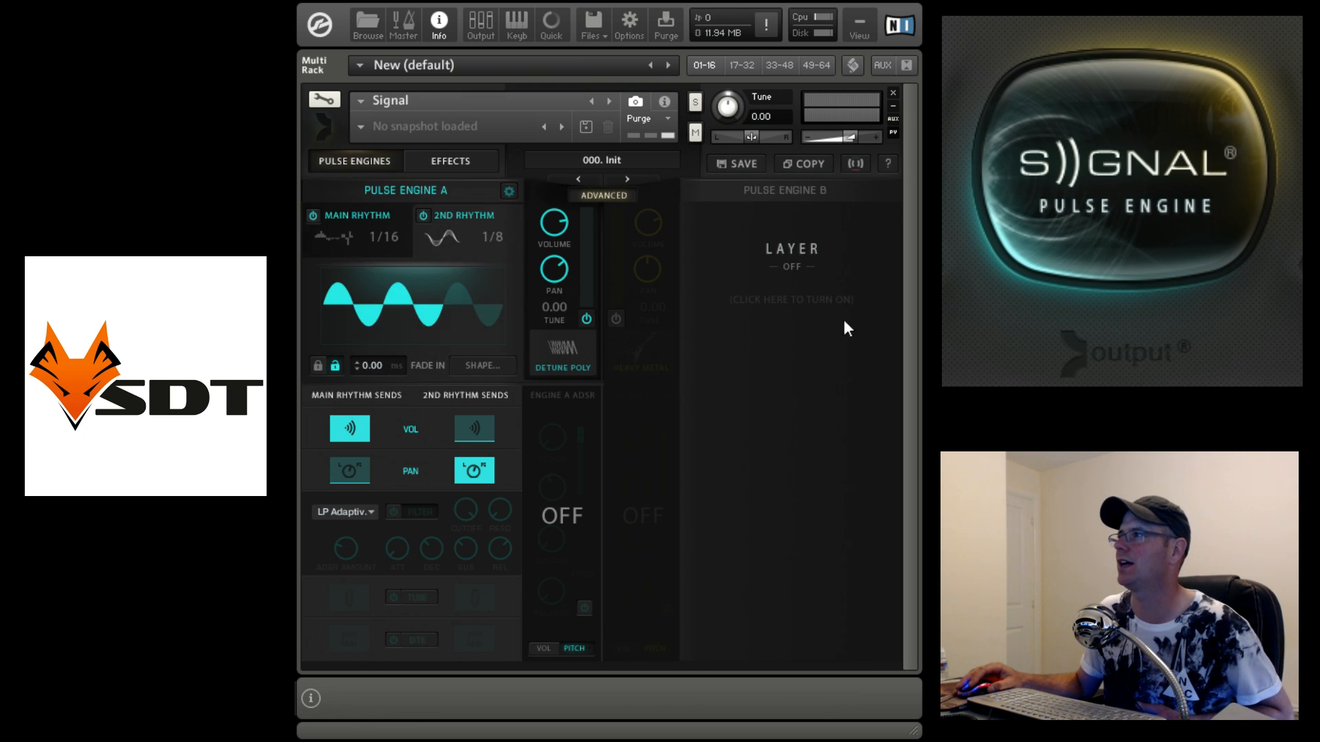
pyautogui.click(437, 235)
pyautogui.click(379, 237)
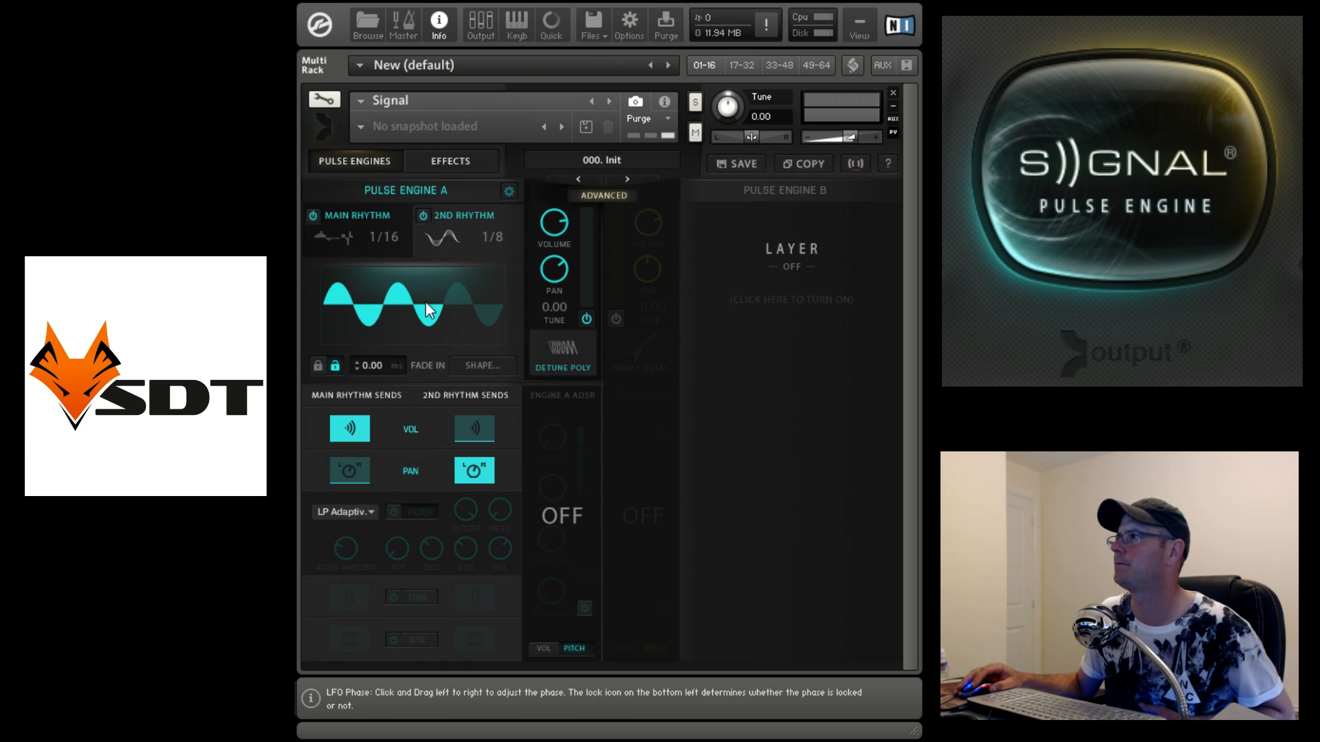
# Step: Apply the Simple wave shape in the second row, third column to the second rhythm, and turn on Pulse Engine B
pyautogui.click(483, 365)
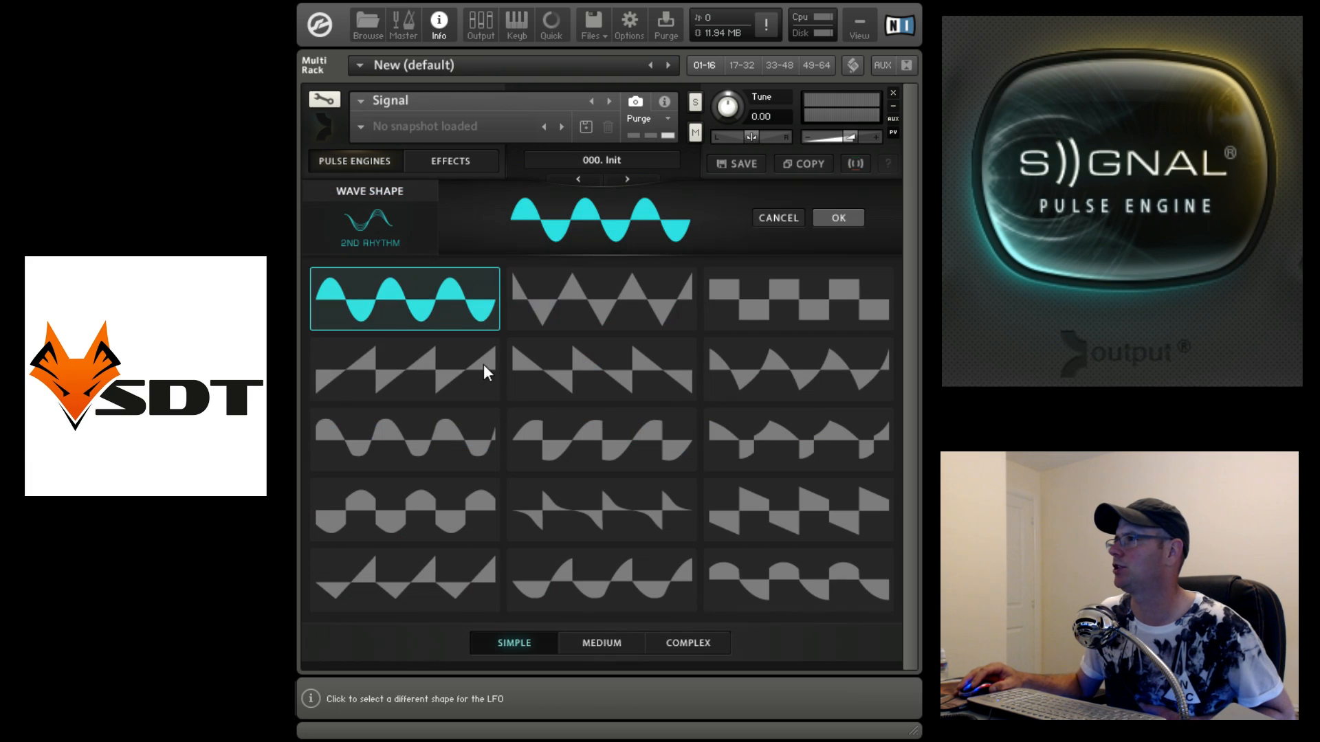
pyautogui.click(843, 377)
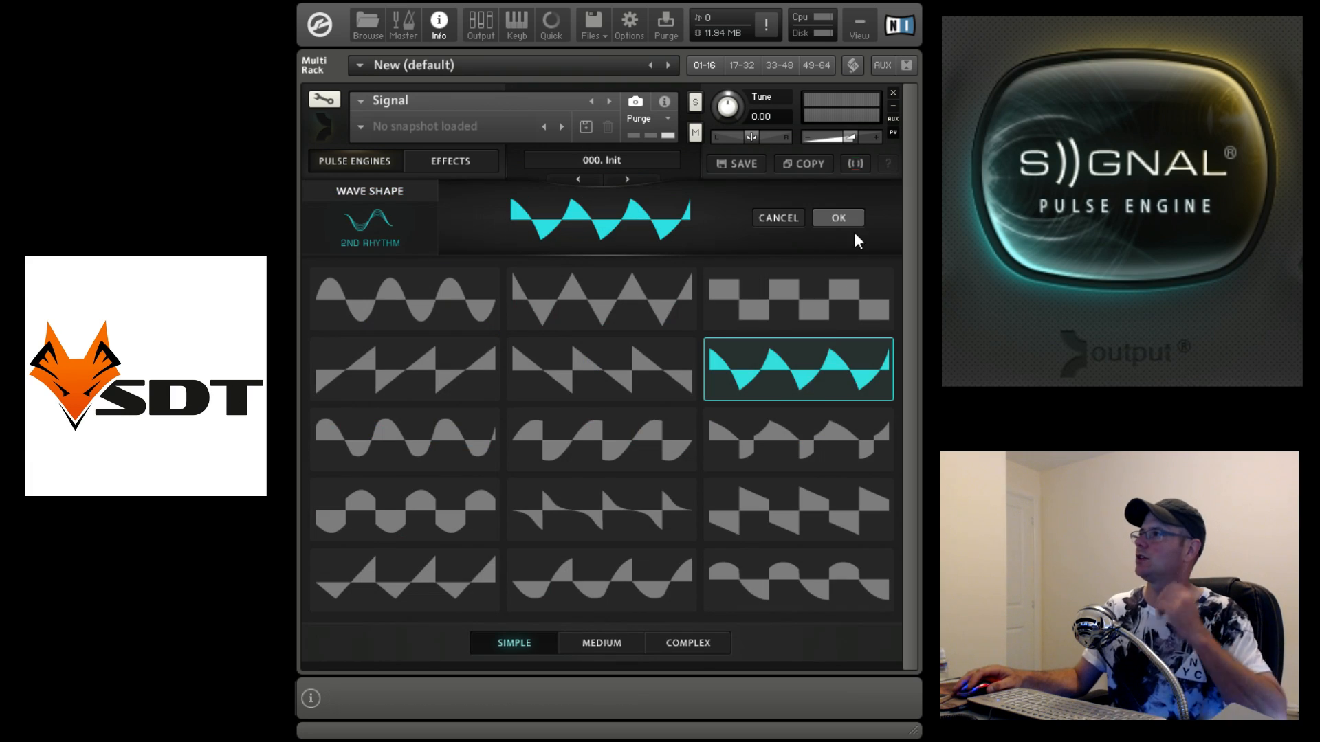
pyautogui.click(839, 218)
pyautogui.click(484, 480)
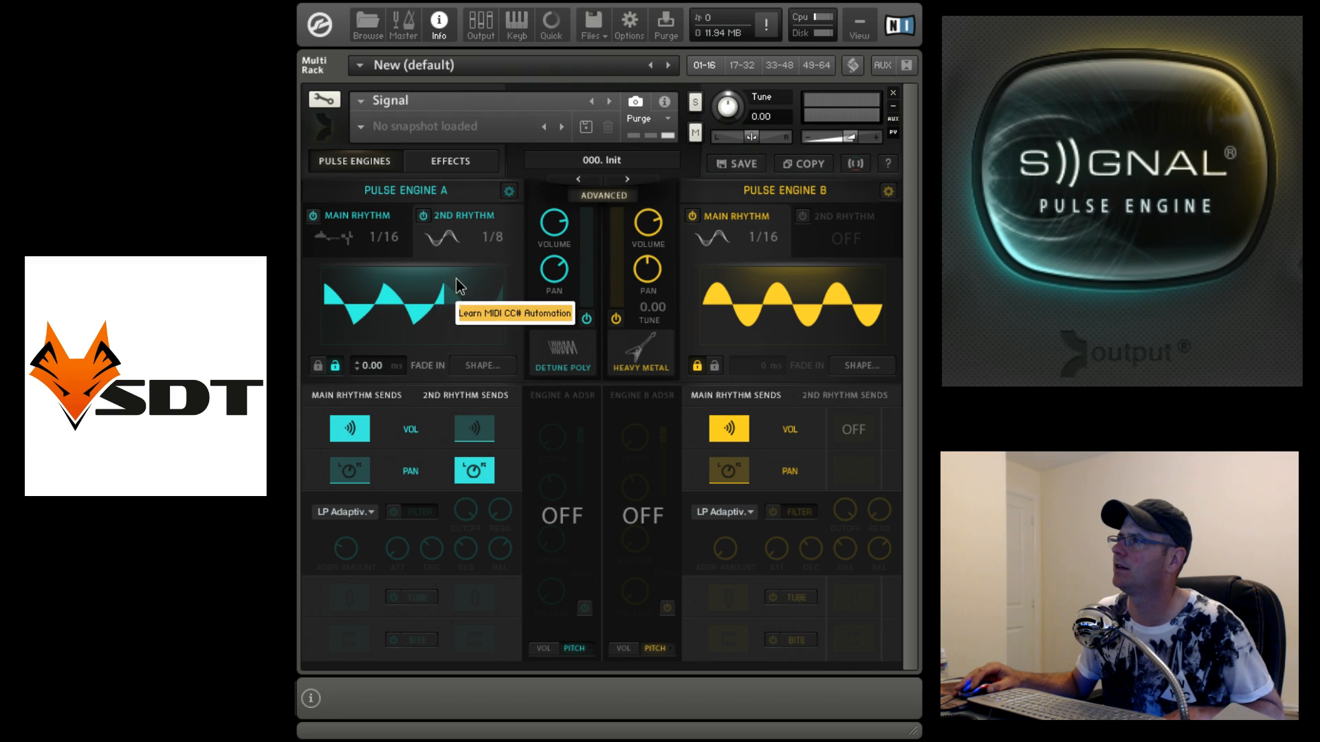
# Step: Try shifting the second rhythm's wave phase, and review its pulse type and wave shape, keeping the current choices
pyautogui.moveTo(433, 294); pyautogui.dragTo(393, 306)
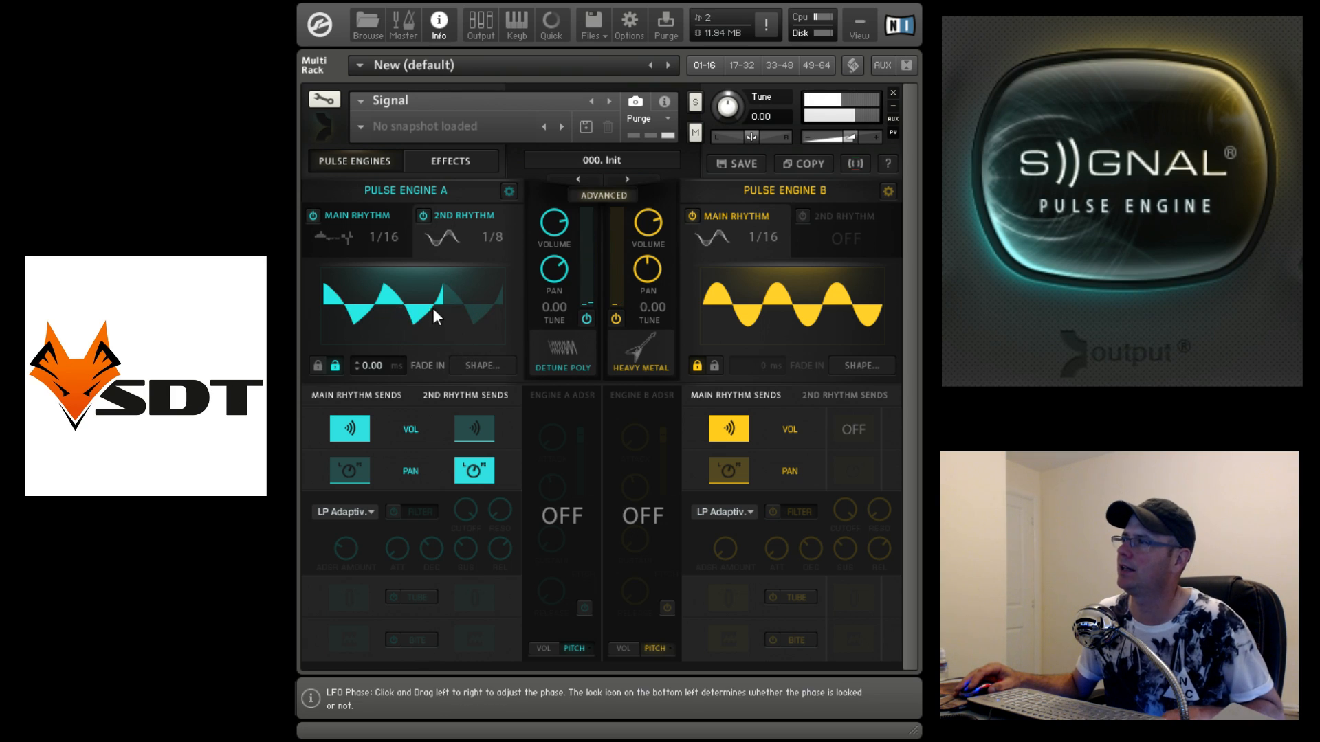
pyautogui.click(456, 243)
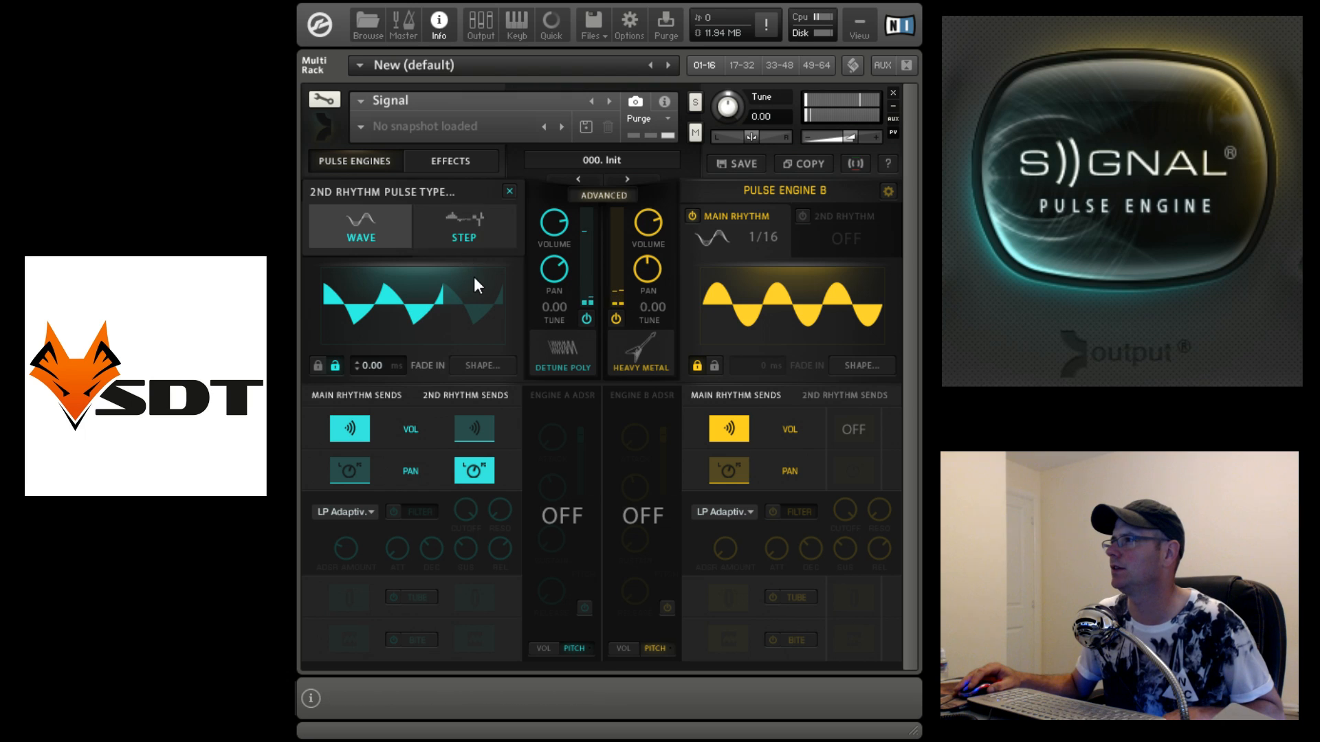
pyautogui.click(394, 233)
pyautogui.click(474, 360)
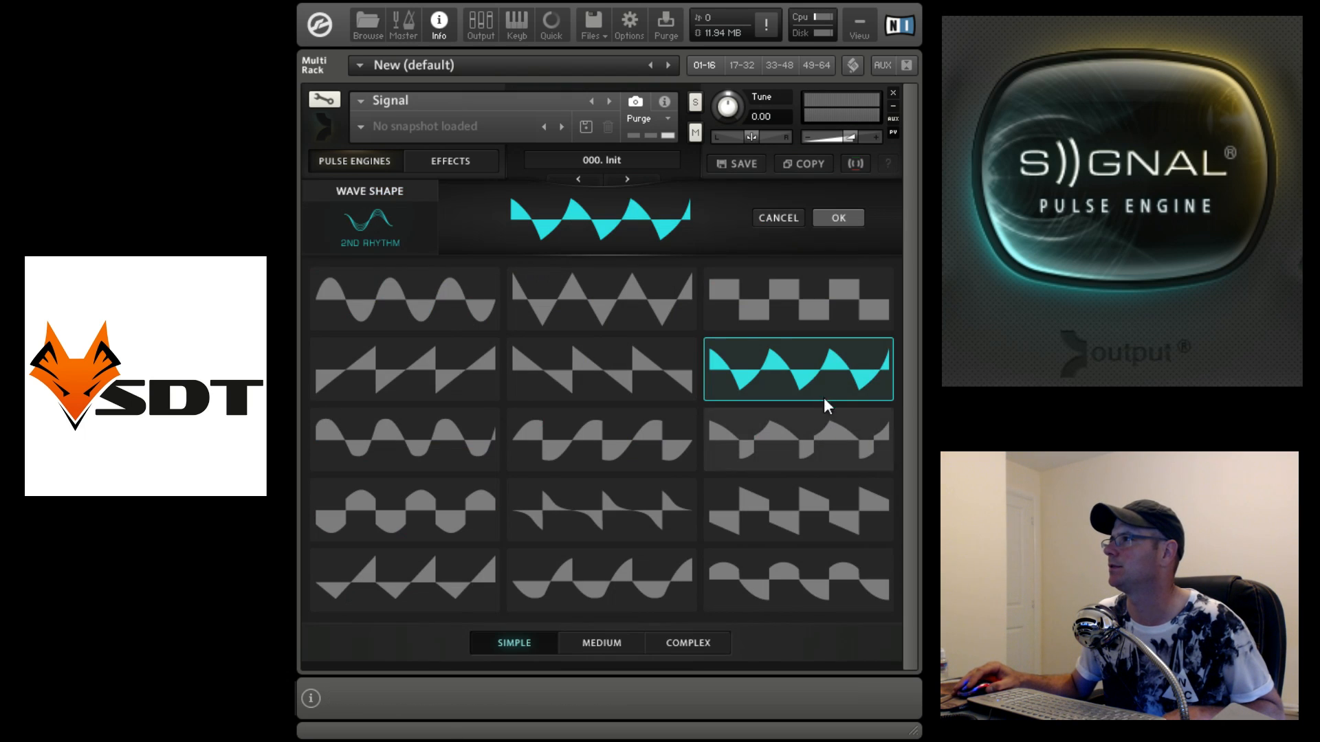
pyautogui.click(824, 224)
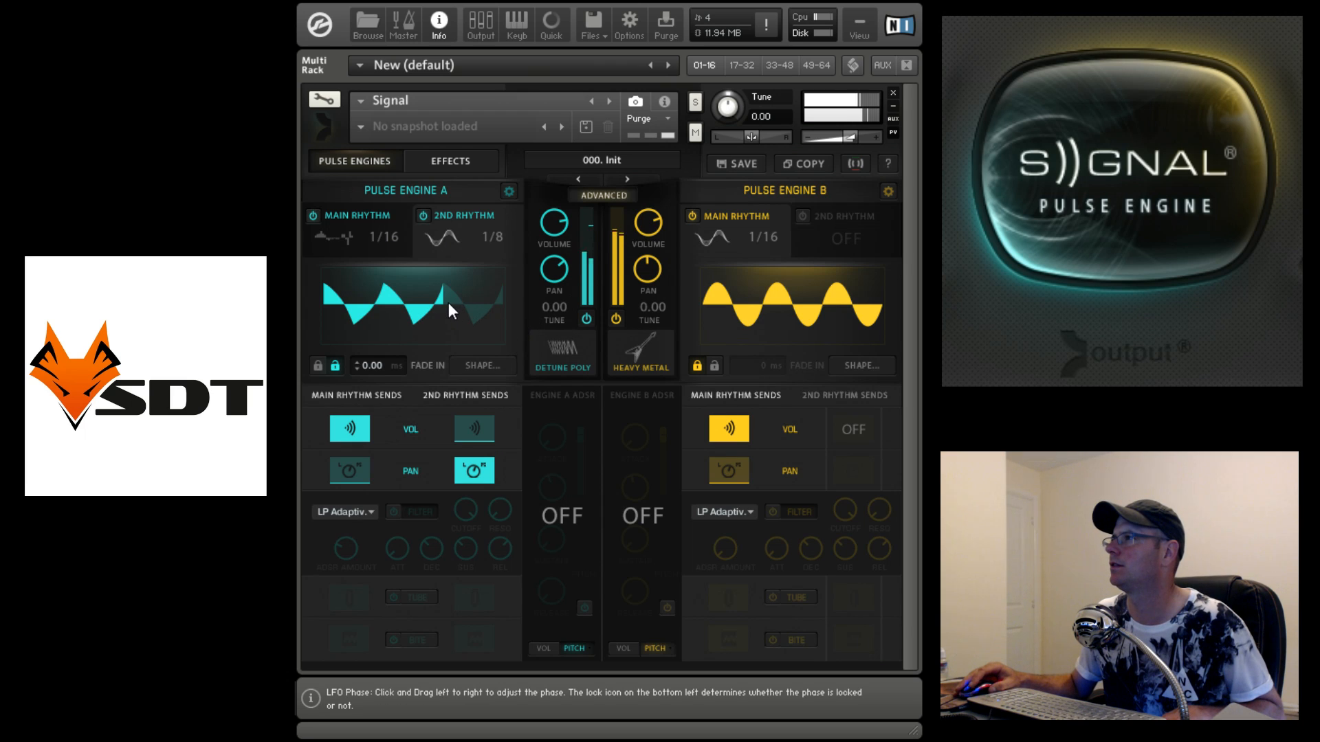
# Step: Review Pulse Engine A's second rhythm pulse type, keep Wave, and shift its wave phase further along
pyautogui.click(456, 237)
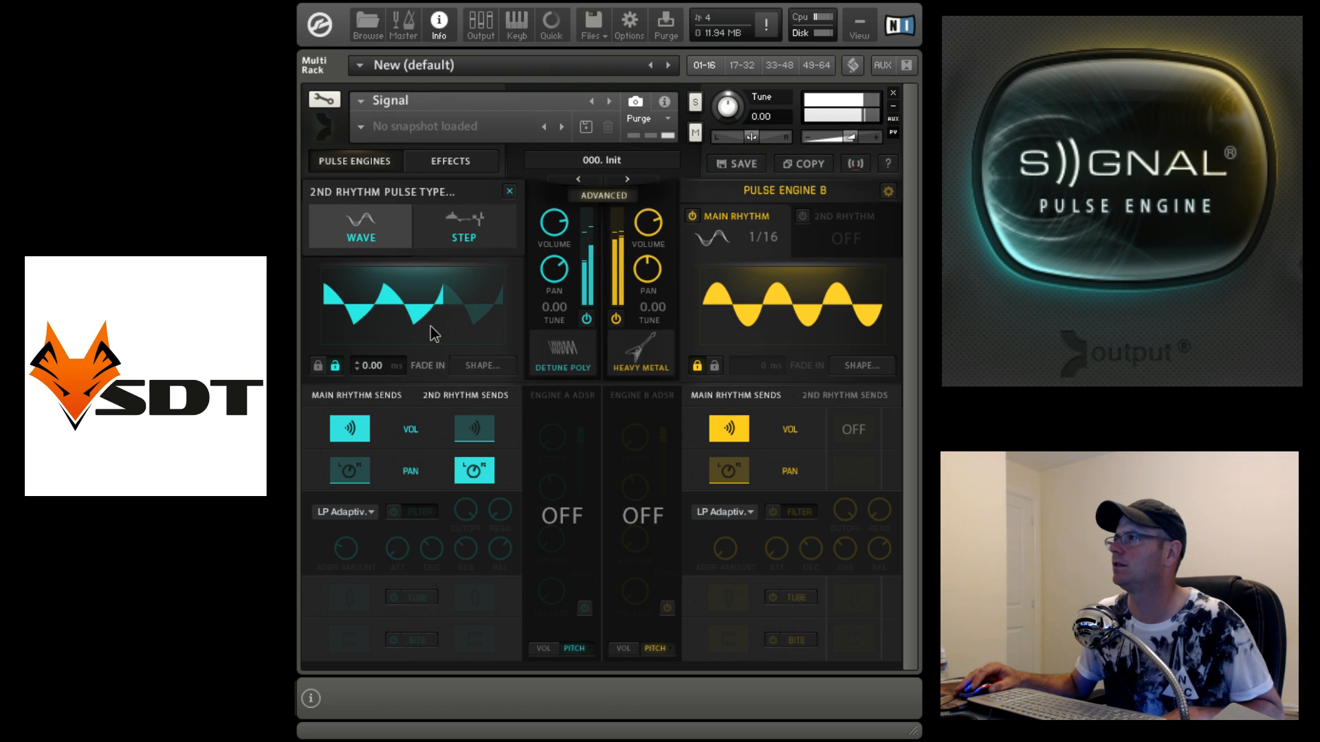
pyautogui.click(455, 329)
pyautogui.moveTo(456, 319); pyautogui.dragTo(468, 323)
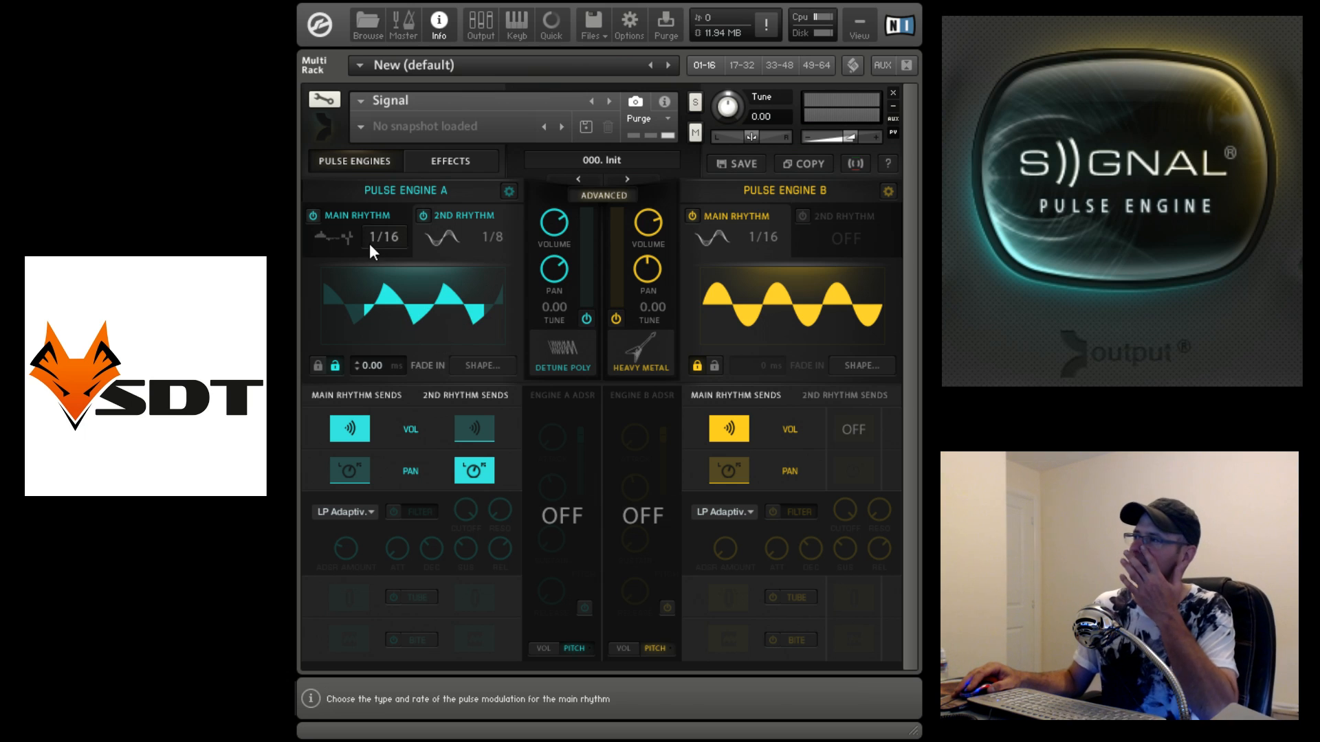
# Step: Review Pulse Engine A's main rhythm pulse types and keep Step as the type
pyautogui.click(328, 238)
pyautogui.click(342, 244)
pyautogui.click(341, 240)
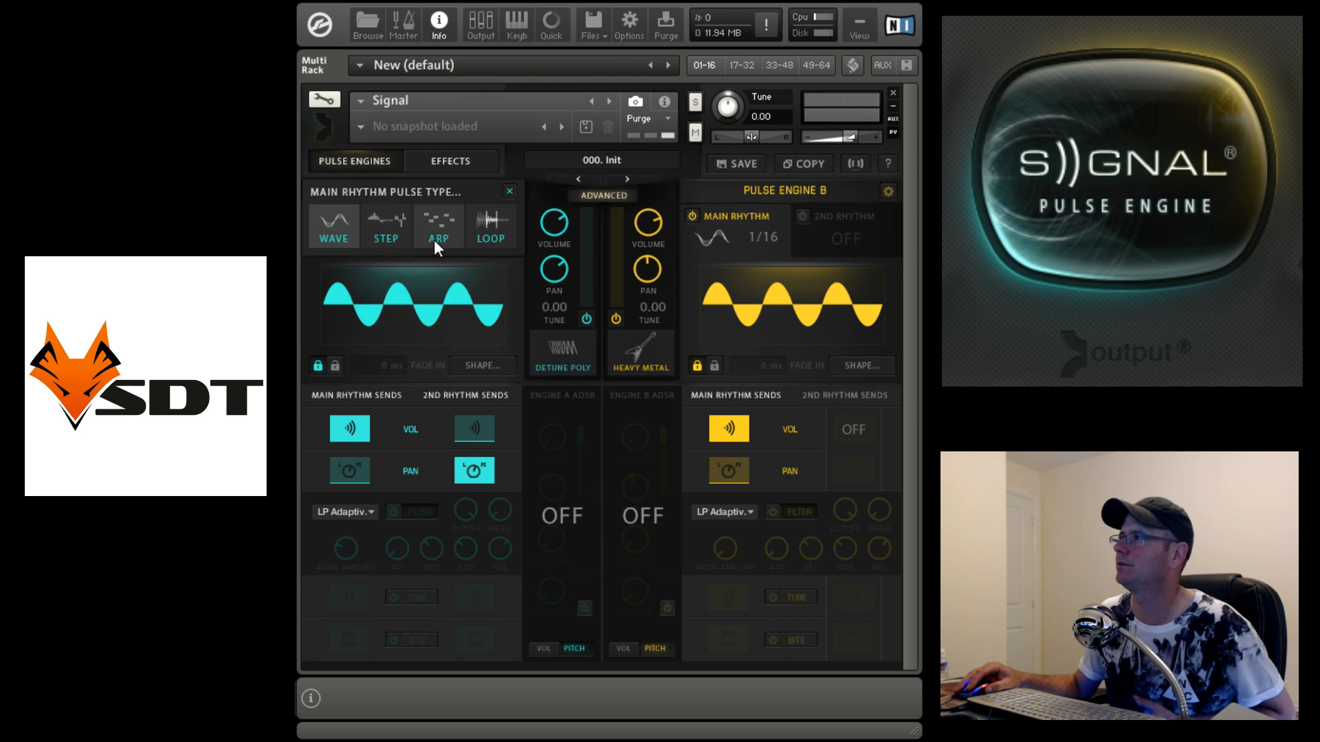
pyautogui.click(359, 234)
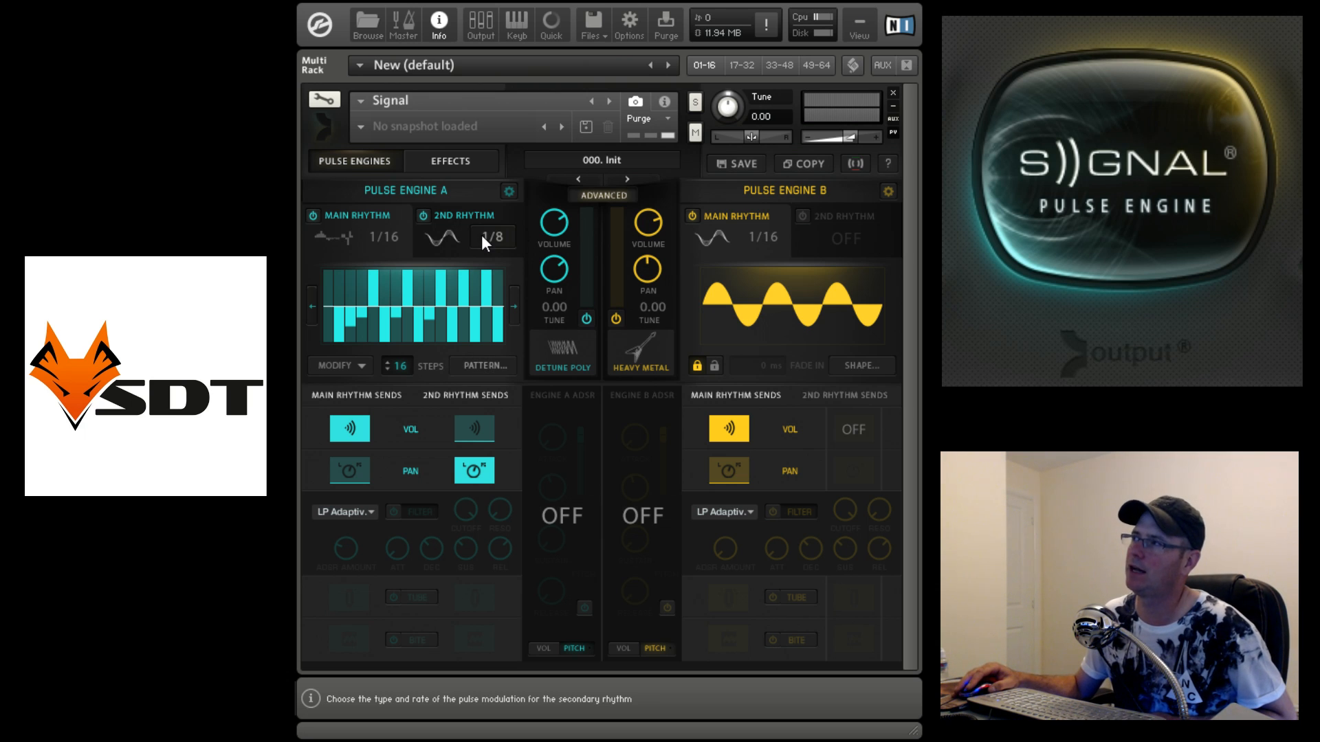
# Step: Lower the second rhythm's pan send to about two thirds, and turn off Pulse Engine B along with its main rhythm
pyautogui.moveTo(475, 465); pyautogui.dragTo(486, 531)
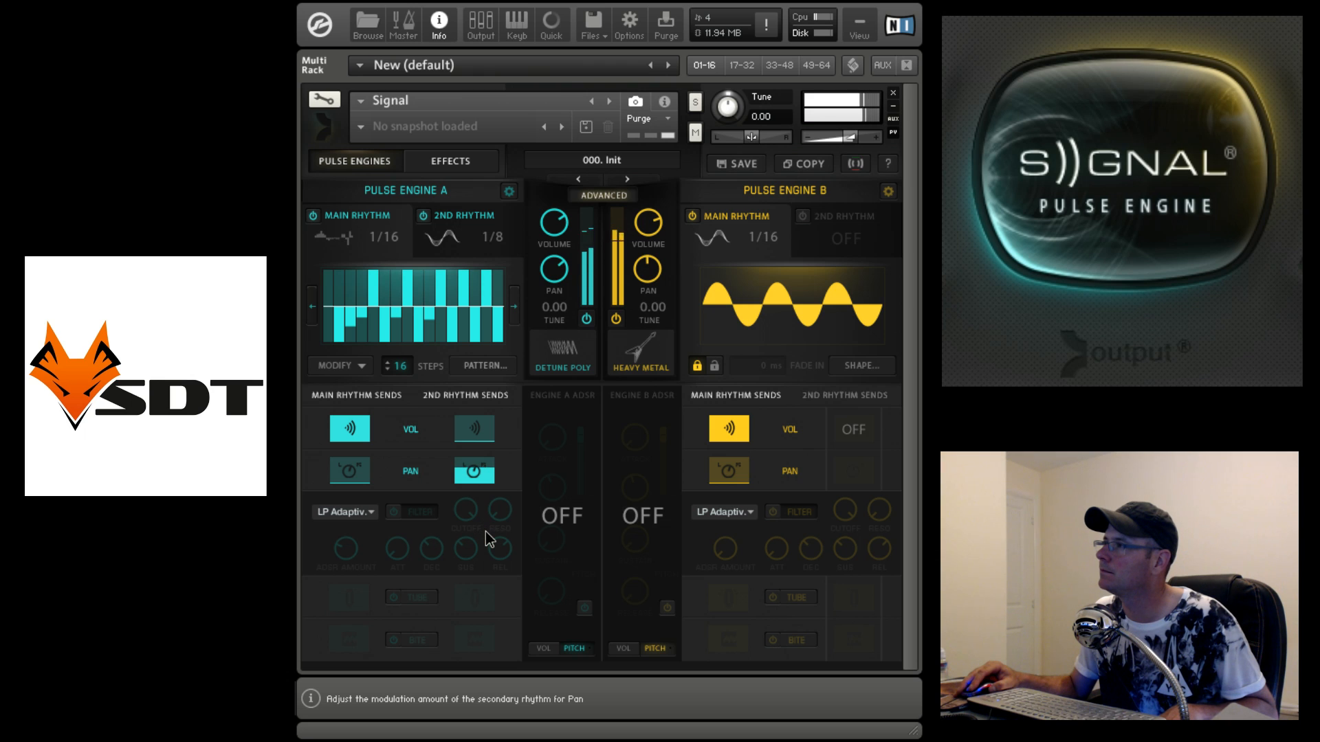
pyautogui.click(693, 217)
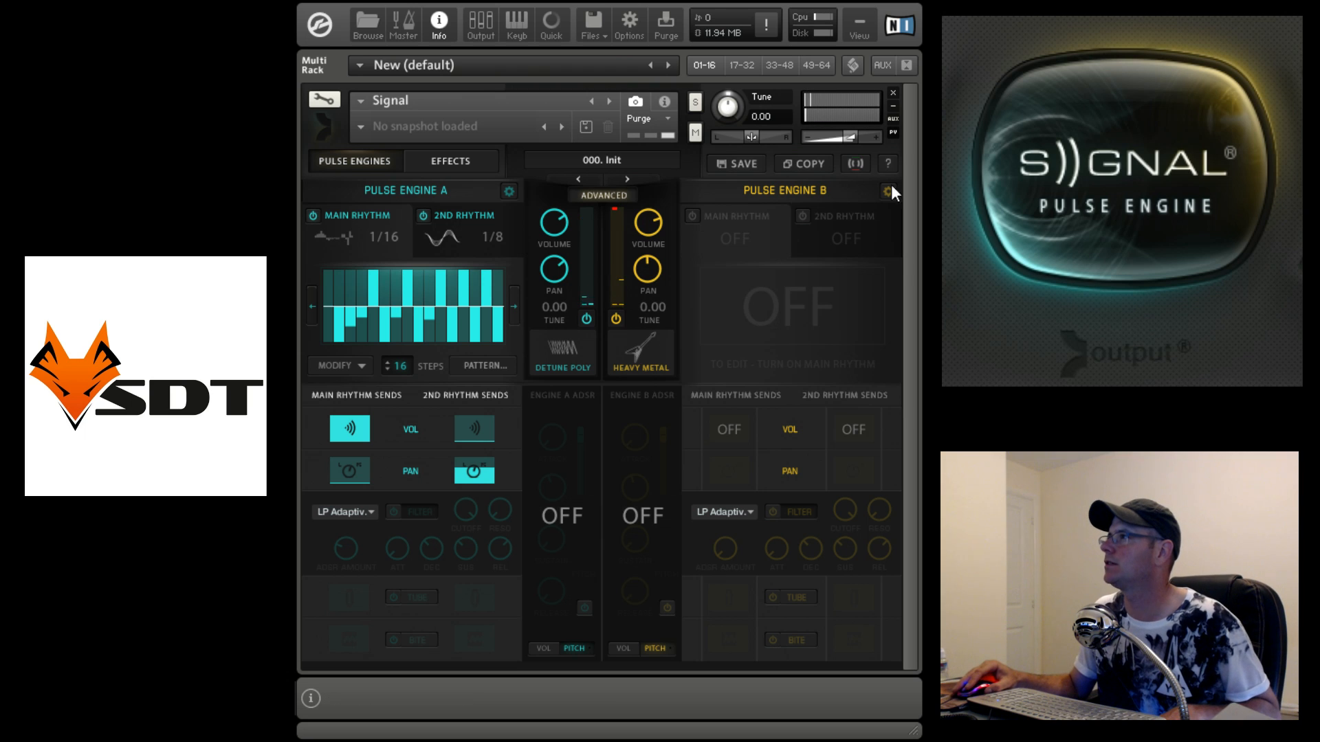
pyautogui.click(615, 317)
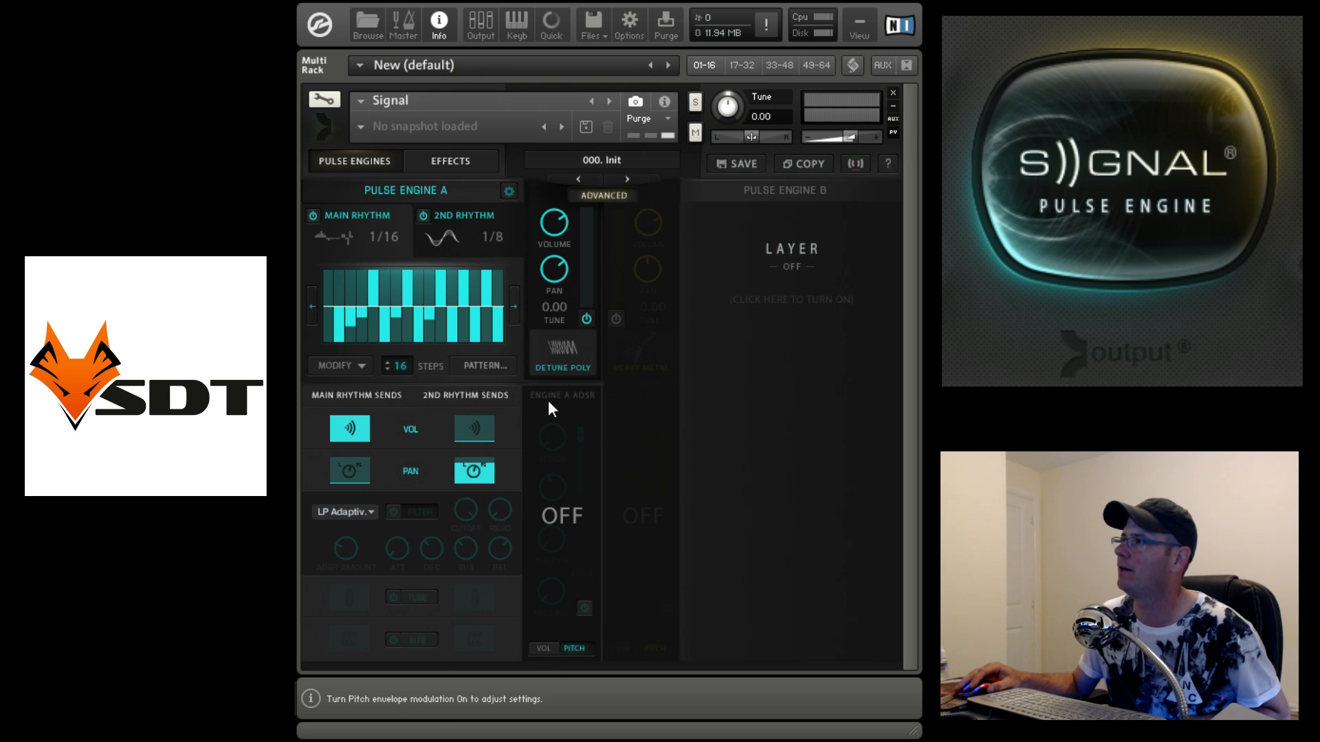
# Step: In Pulse Engine A's volume envelope, raise the decay to about half, keep the sustain at full, and set a long release
pyautogui.click(545, 653)
pyautogui.click(583, 649)
pyautogui.click(547, 651)
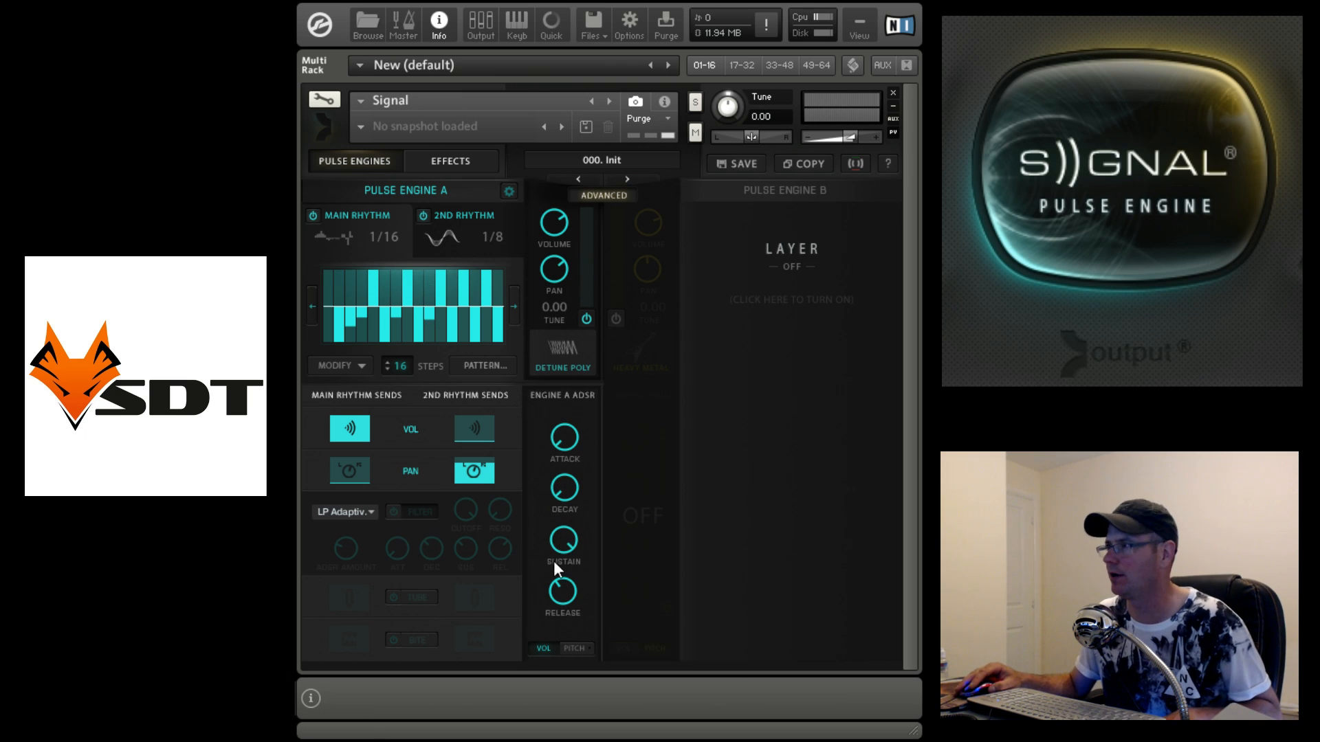
pyautogui.click(571, 541)
pyautogui.moveTo(572, 541); pyautogui.dragTo(572, 622)
pyautogui.click(571, 490)
pyautogui.moveTo(571, 489); pyautogui.dragTo(587, 431)
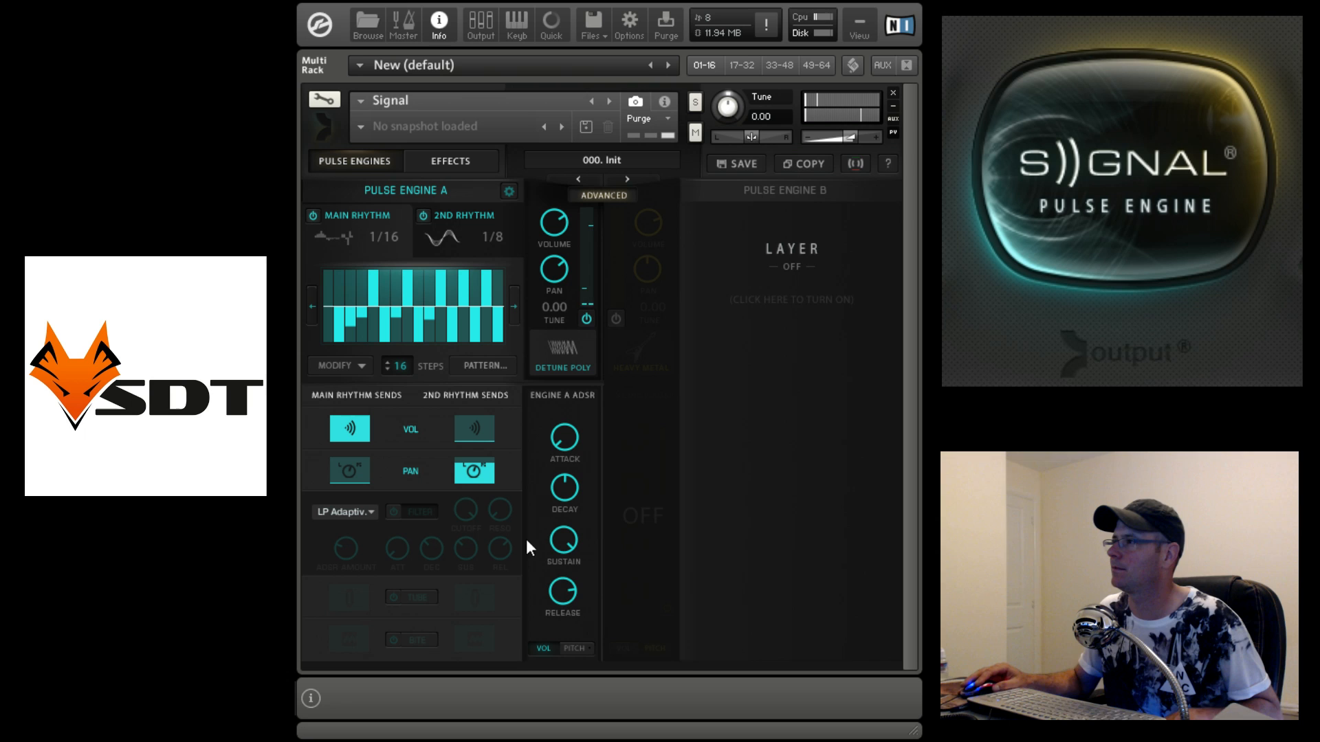
pyautogui.moveTo(565, 589); pyautogui.dragTo(564, 550)
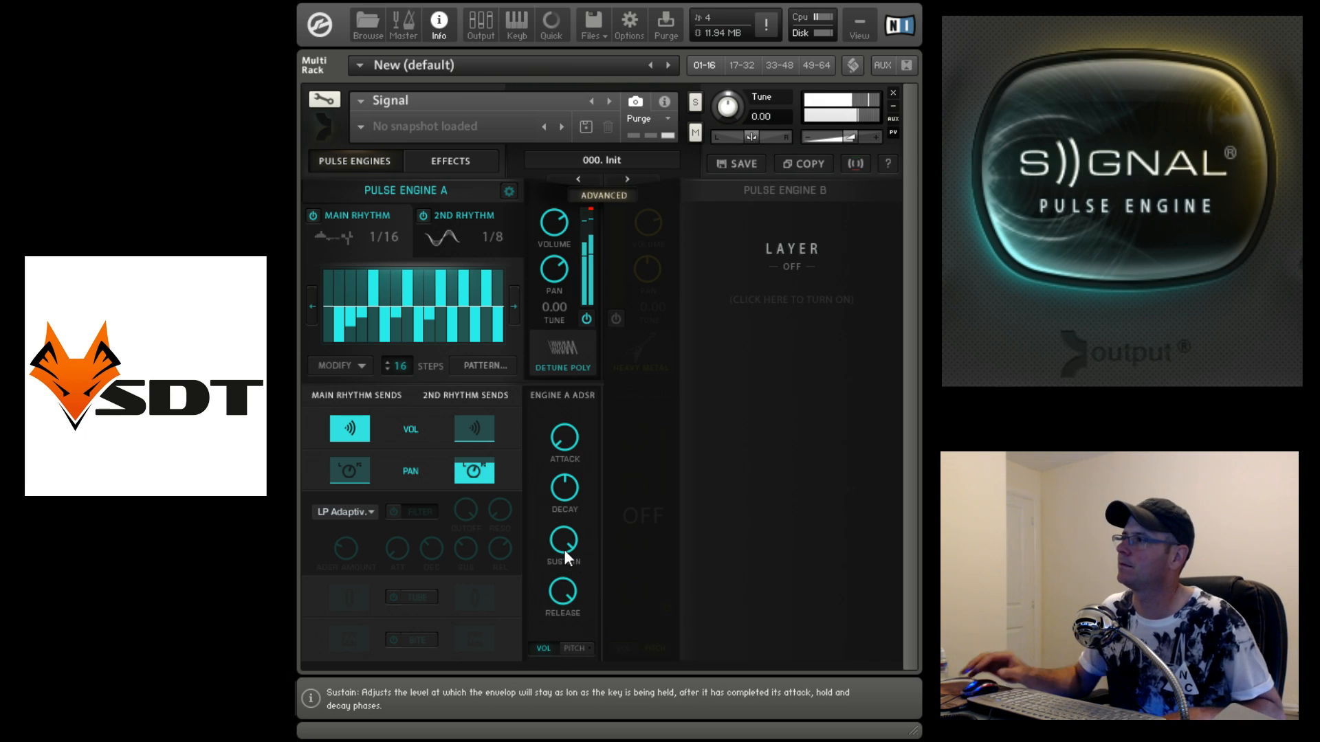
pyautogui.moveTo(563, 592); pyautogui.dragTo(566, 609)
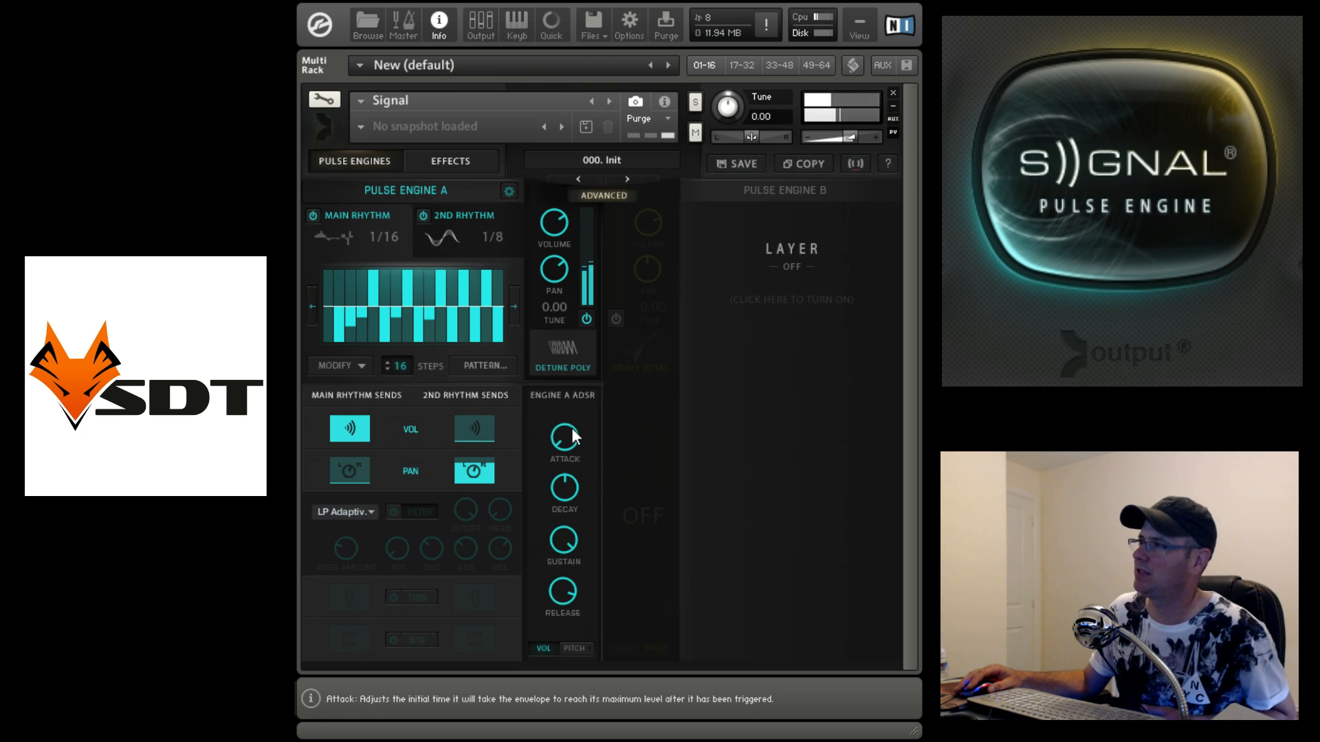
# Step: Turn on Pulse Engine A's pitch envelope, and shorten the volume envelope's release to about 1.8k ms
pyautogui.click(573, 649)
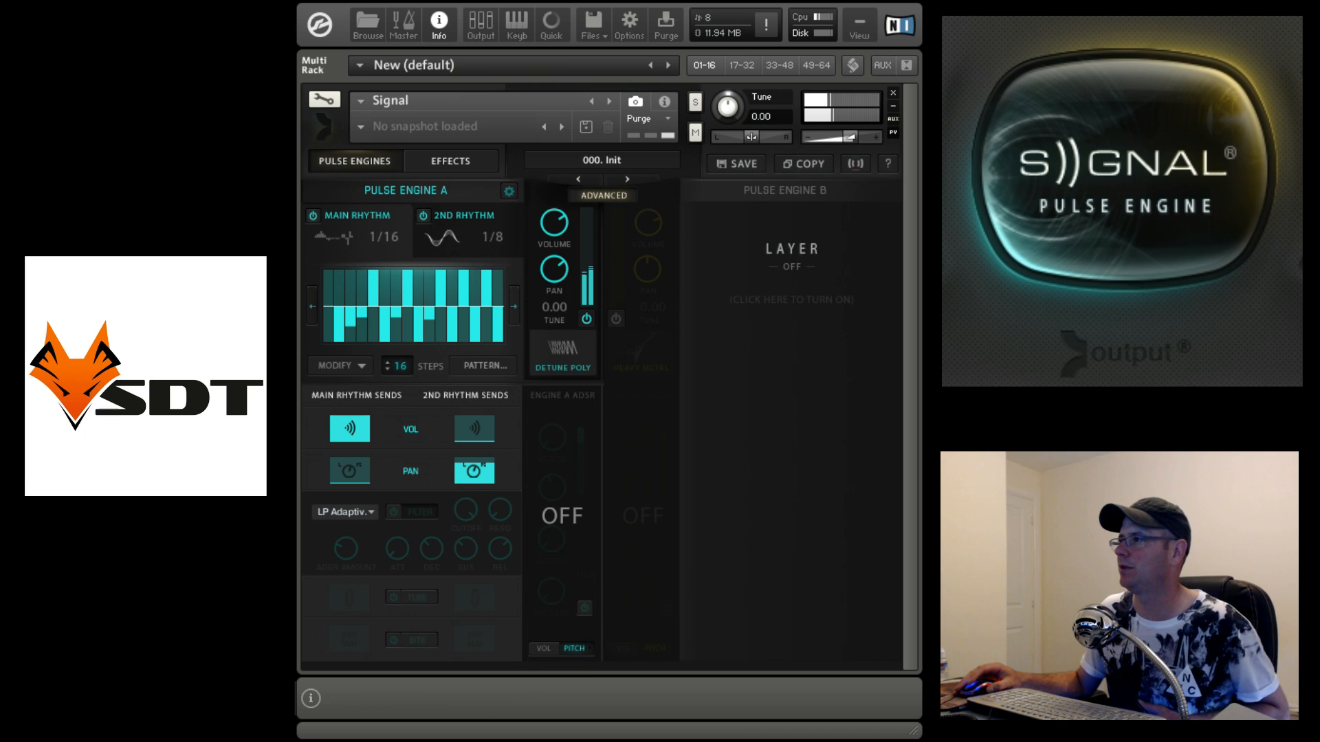
pyautogui.click(585, 607)
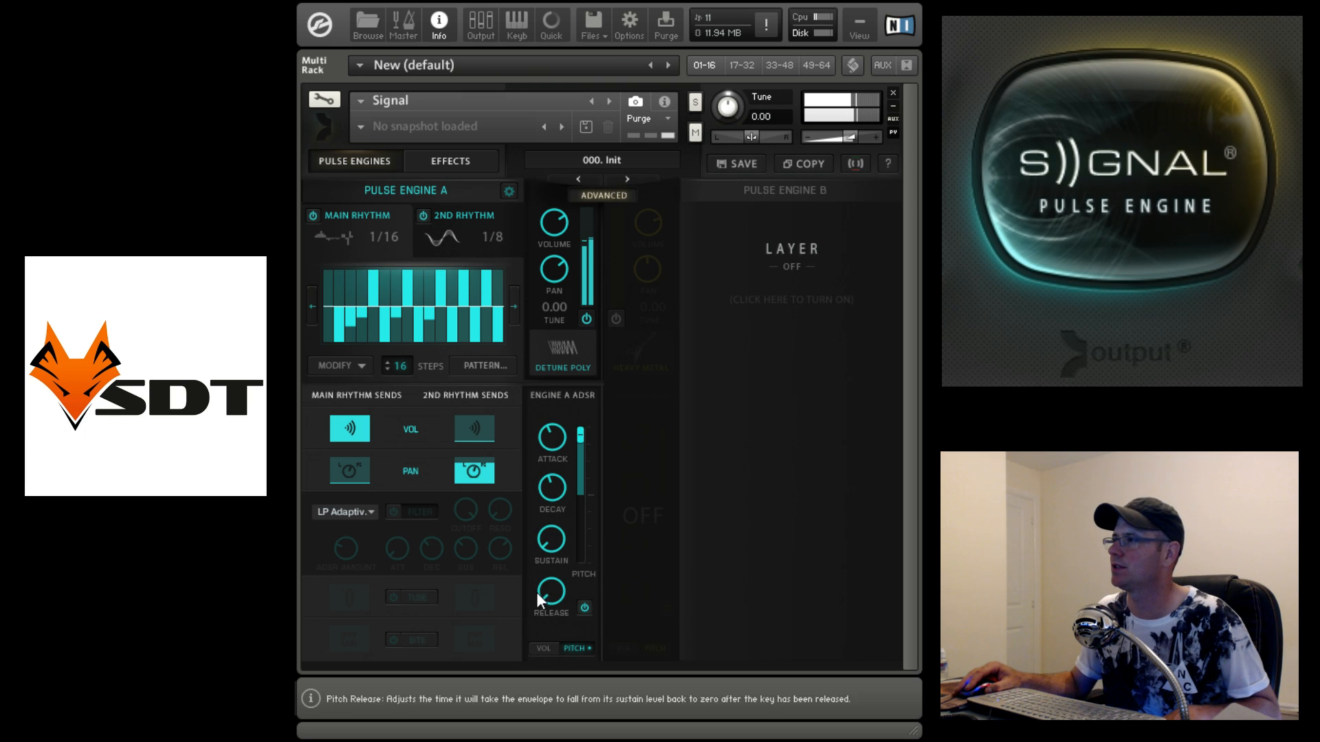
pyautogui.click(553, 646)
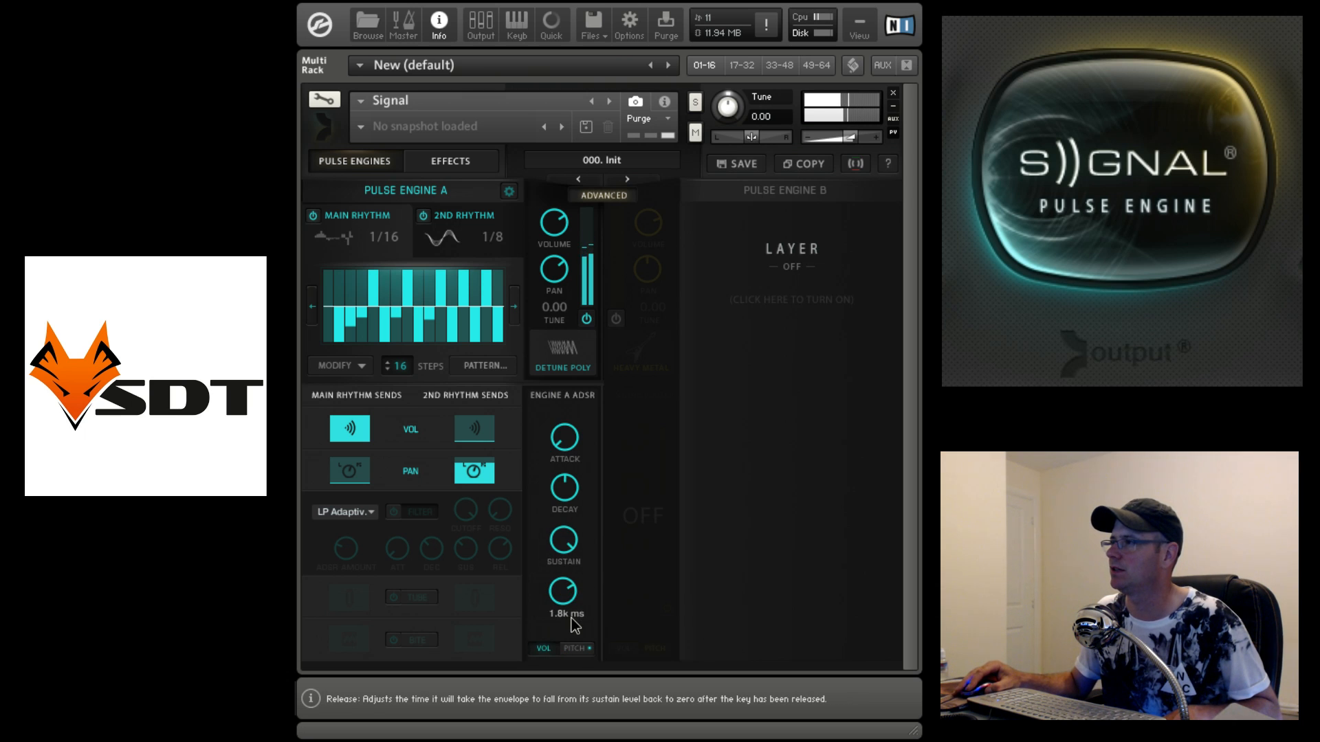
pyautogui.click(575, 648)
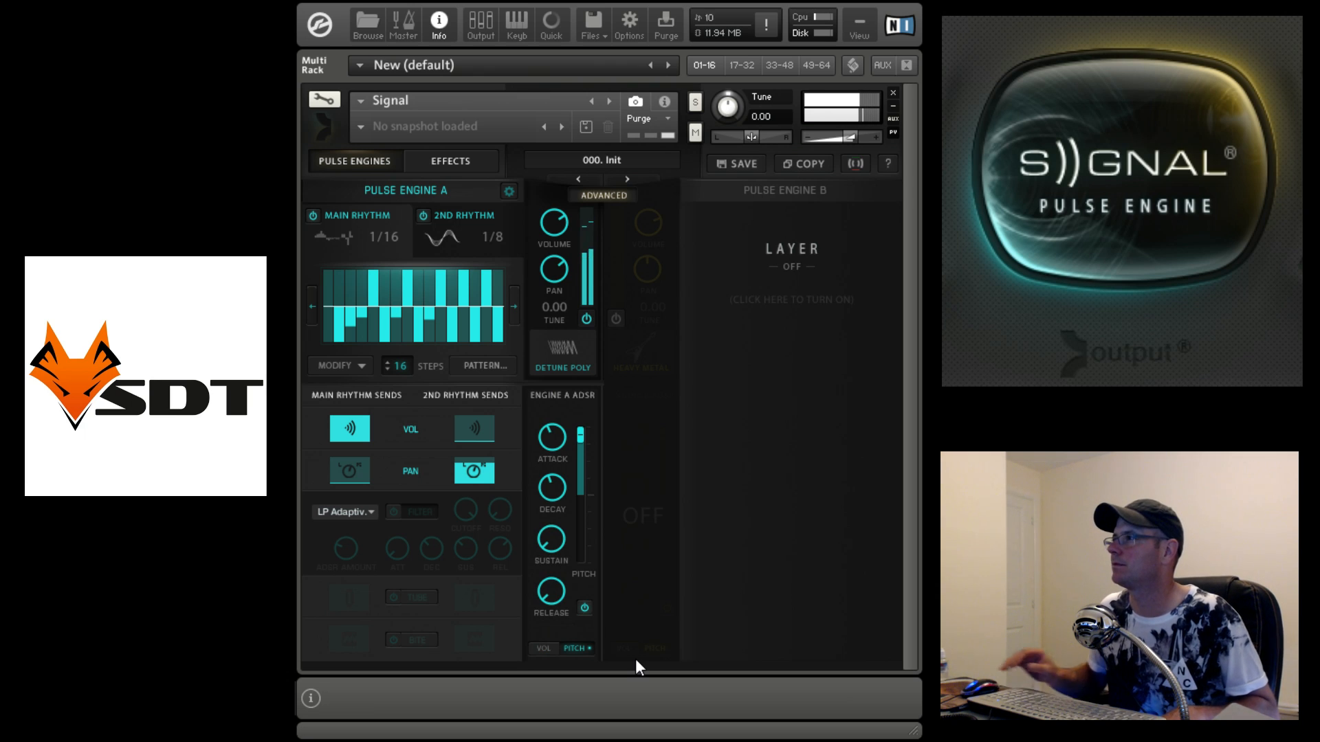
# Step: Set the pitch envelope's attack to 0.00 ms, and compare its settings with those of the volume envelope
pyautogui.moveTo(562, 390); pyautogui.dragTo(575, 349)
pyautogui.moveTo(548, 455); pyautogui.dragTo(560, 411)
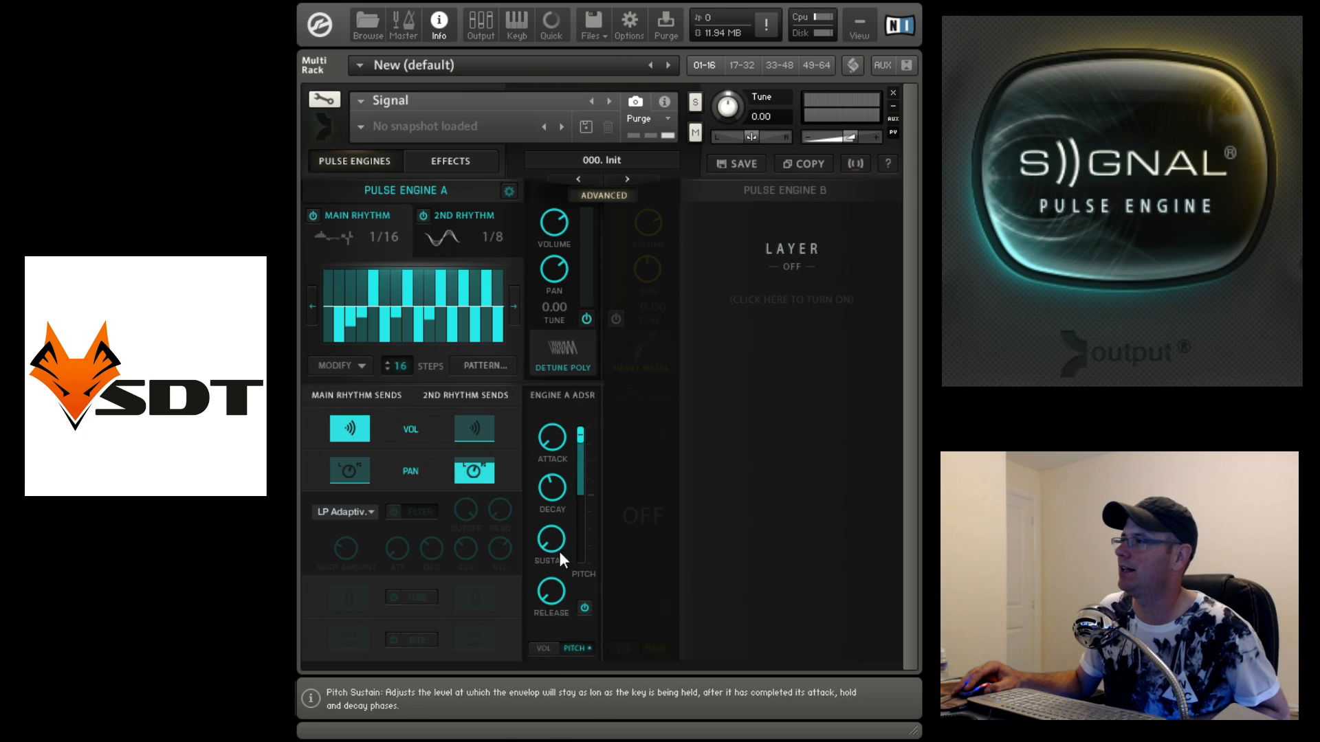
pyautogui.click(544, 650)
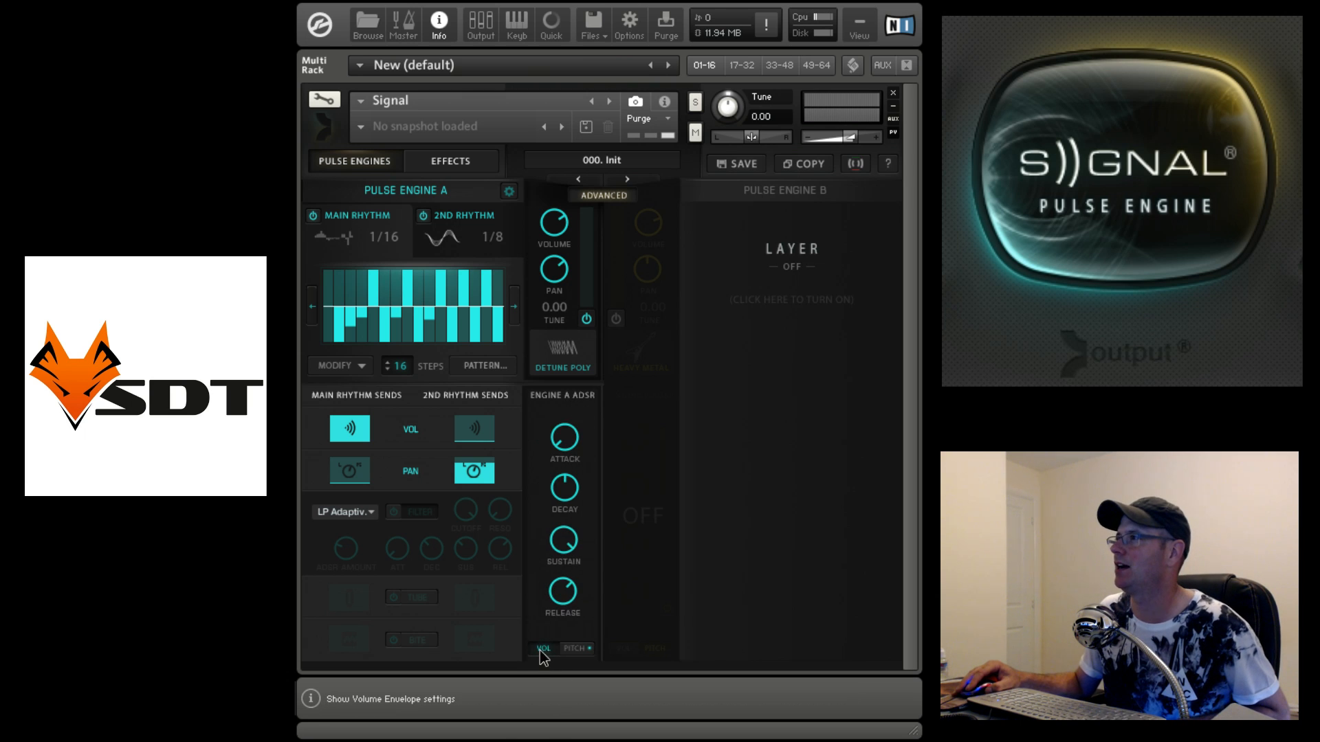
pyautogui.click(580, 649)
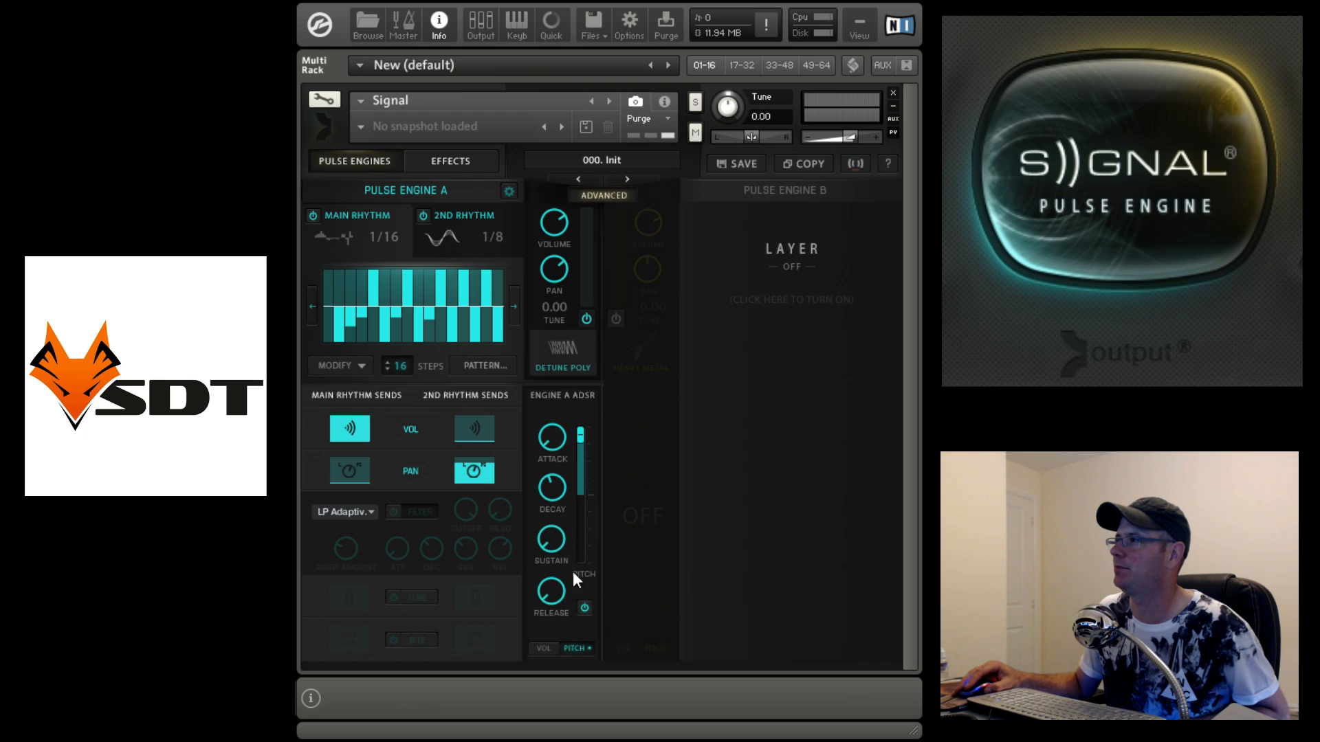
pyautogui.click(543, 645)
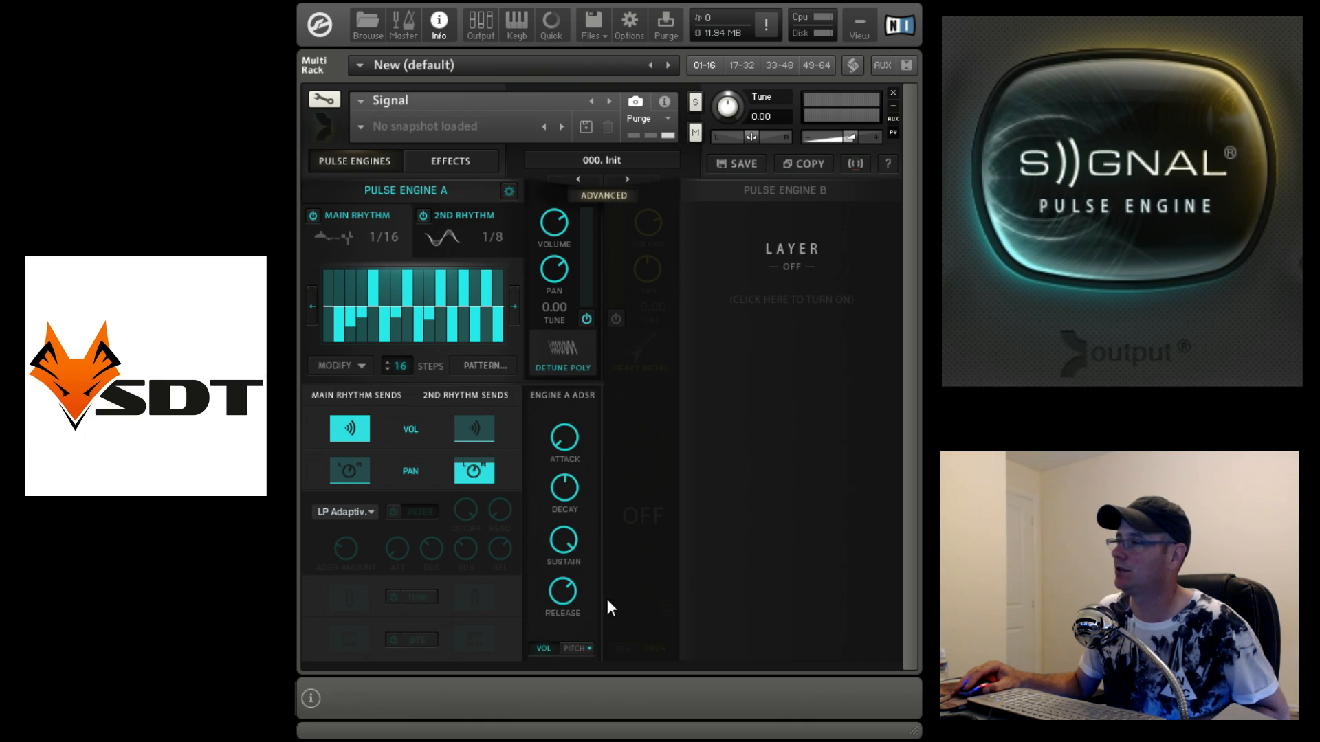
pyautogui.click(572, 647)
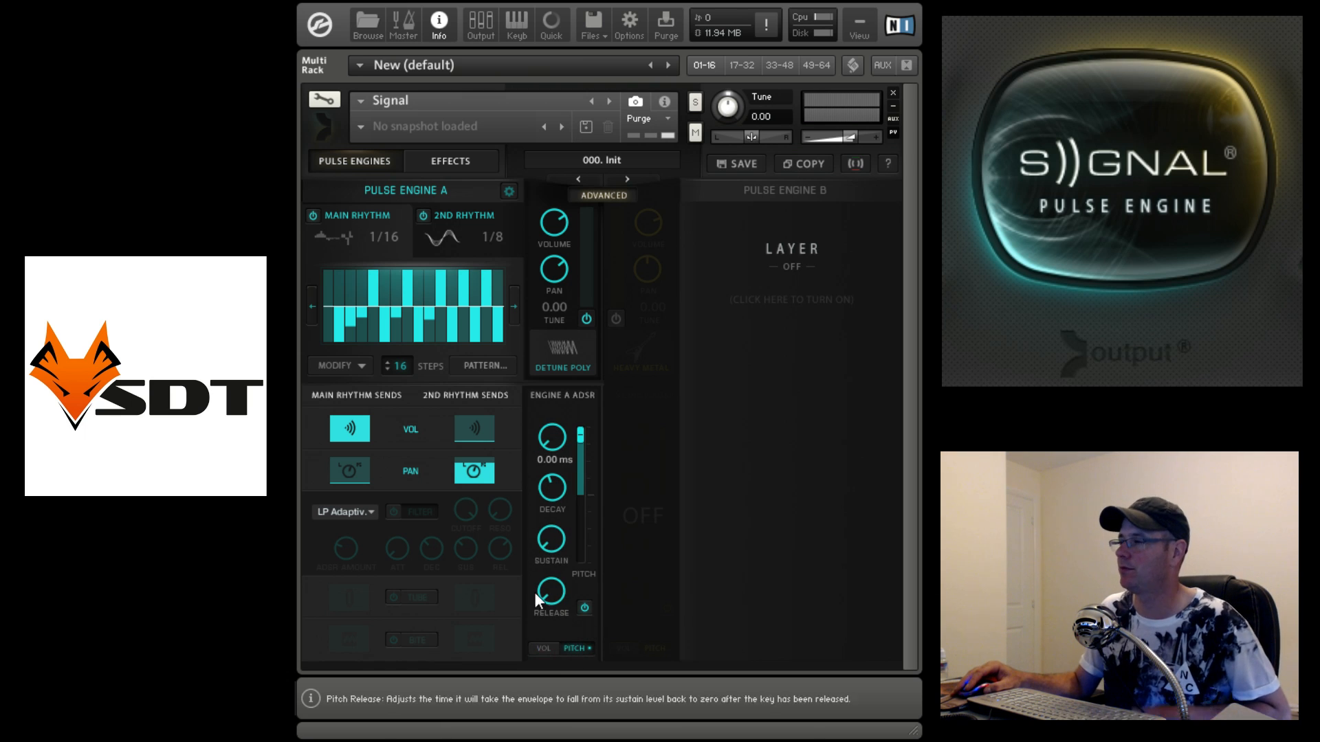
# Step: Try changing the pitch envelope's modulation amount, turn that envelope off, and turn on Pulse Engine A's filter
pyautogui.moveTo(587, 465); pyautogui.dragTo(599, 339)
pyautogui.moveTo(583, 475); pyautogui.dragTo(596, 401)
pyautogui.click(585, 608)
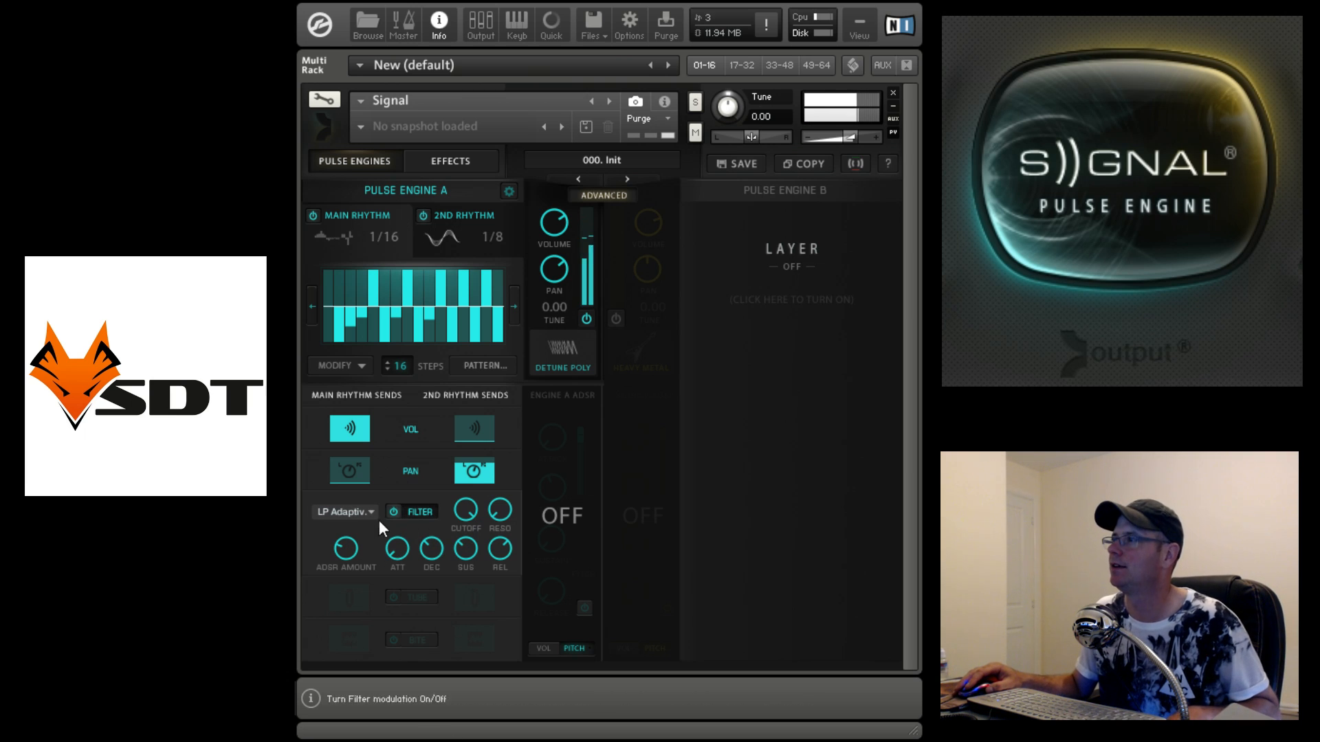
# Step: Set Pulse Engine A's filter type to Notch, and adjust its cutoff and envelope settings, raising the ADSR amount
pyautogui.click(346, 512)
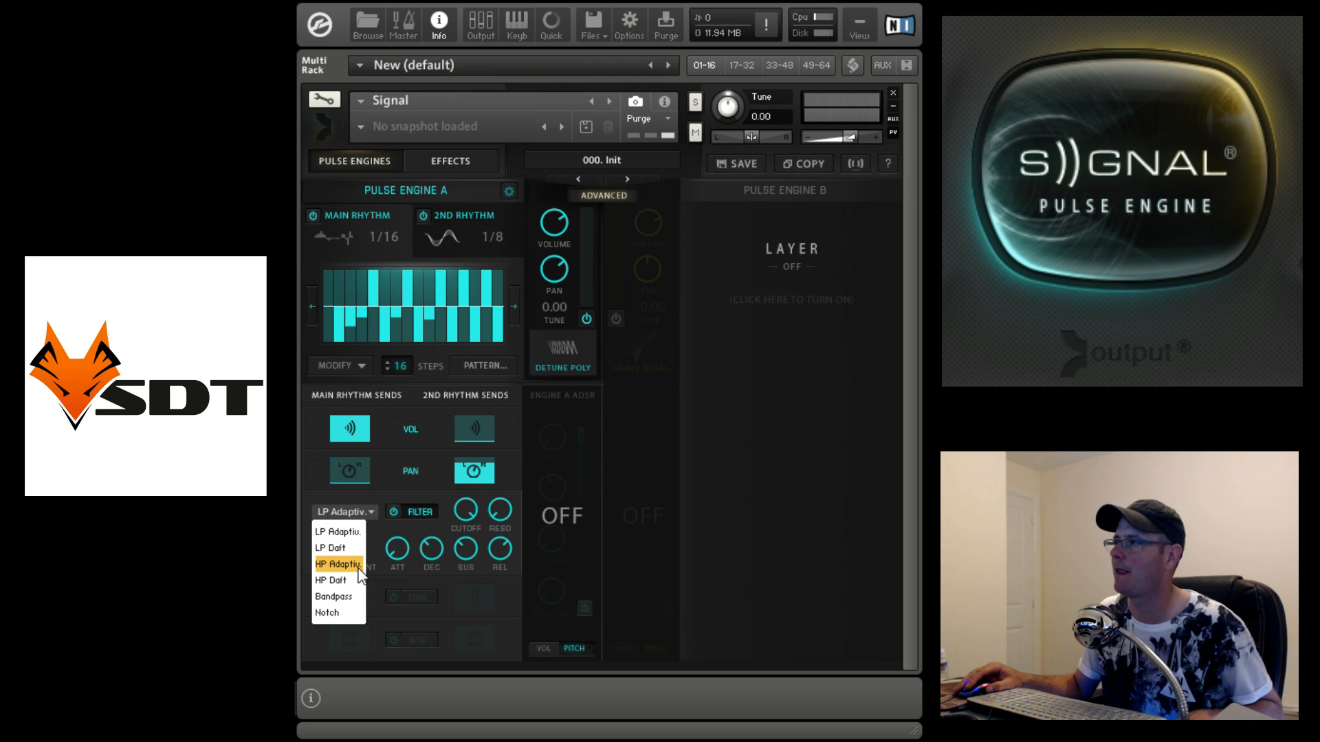
pyautogui.click(354, 612)
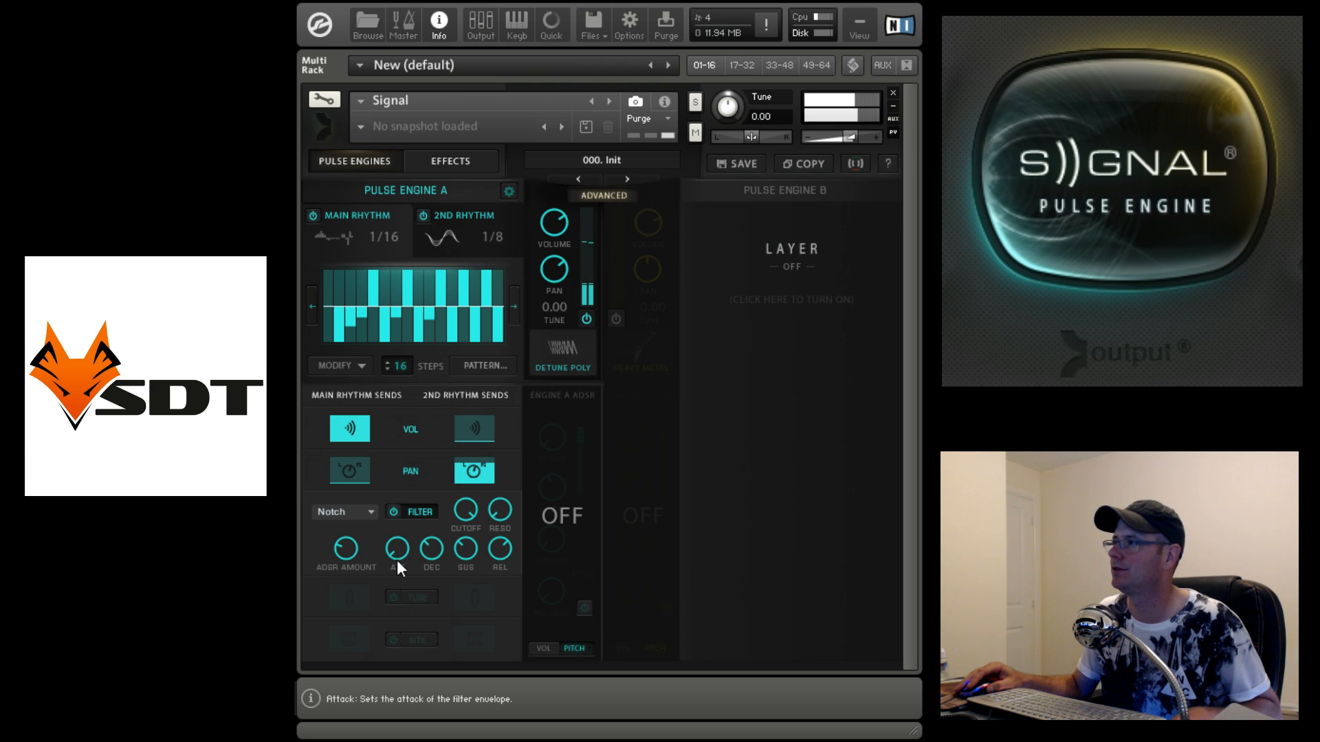
pyautogui.moveTo(353, 547); pyautogui.dragTo(353, 542)
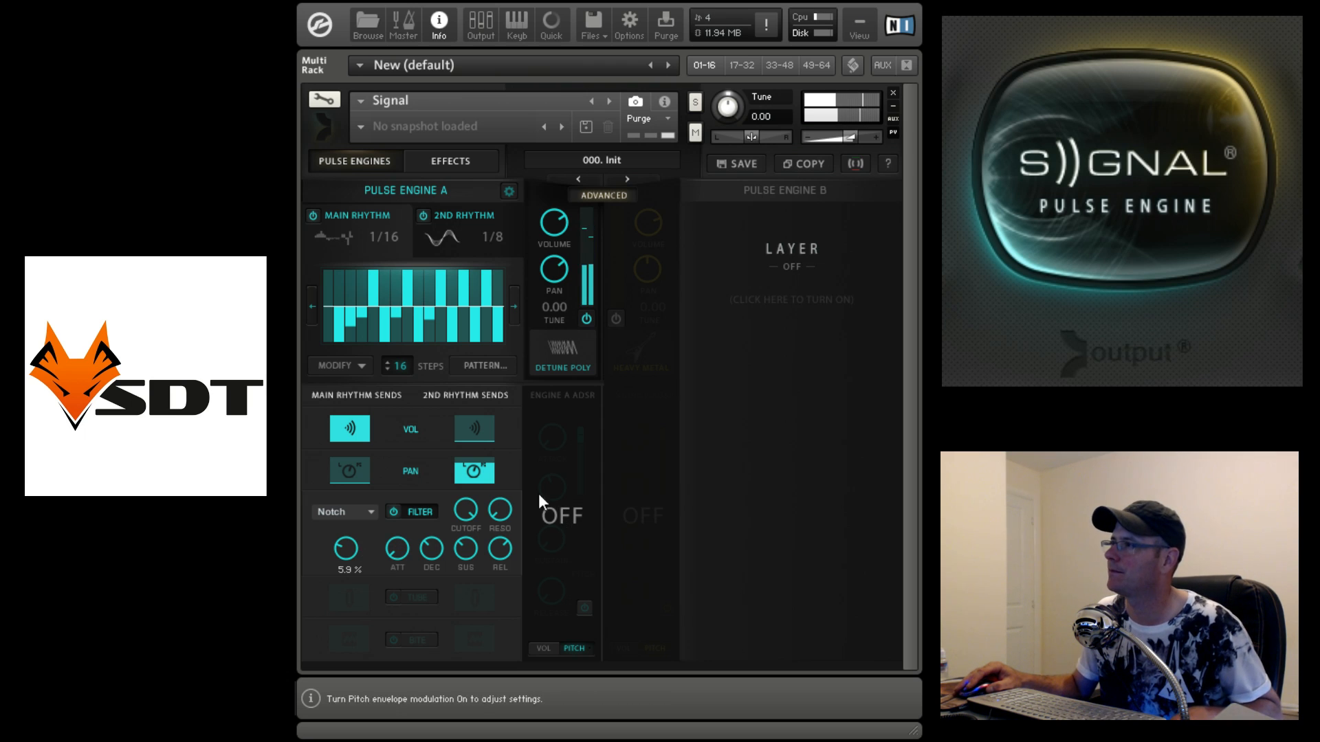
pyautogui.click(468, 514)
pyautogui.moveTo(476, 616); pyautogui.dragTo(485, 524)
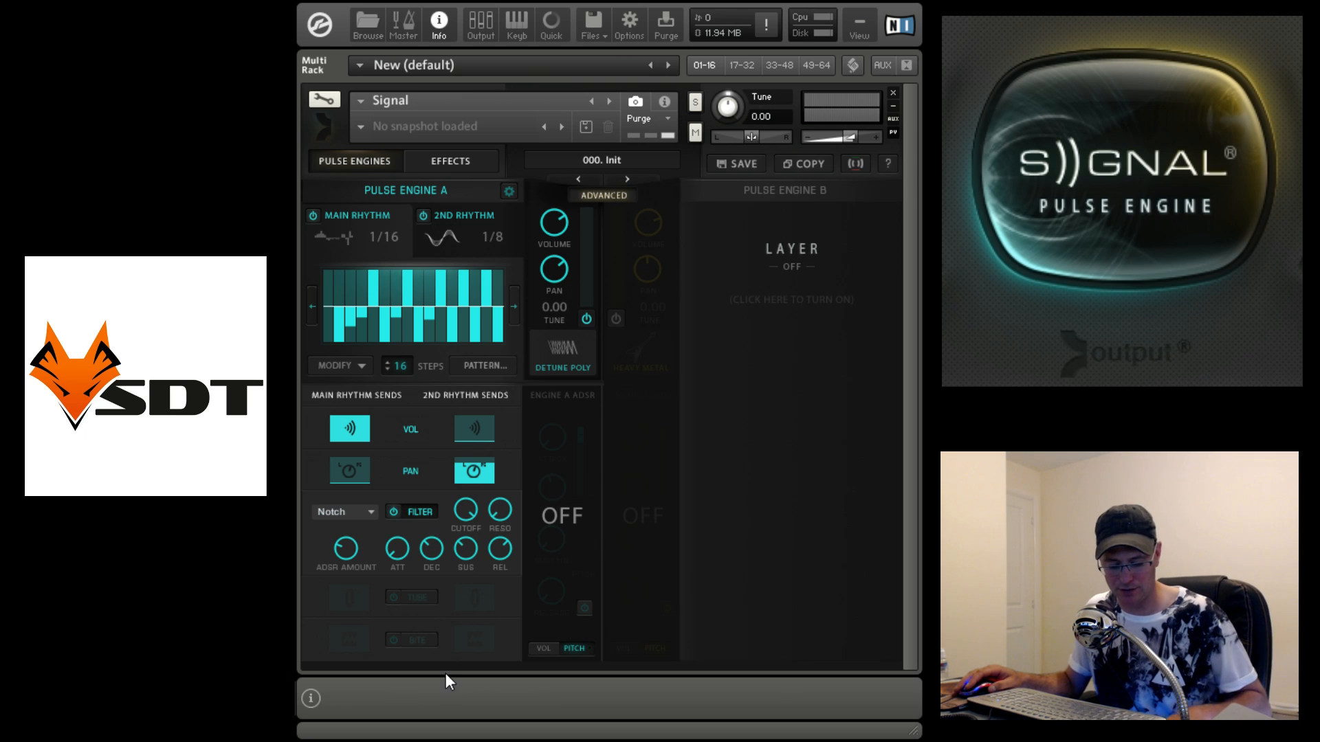
pyautogui.moveTo(355, 553)
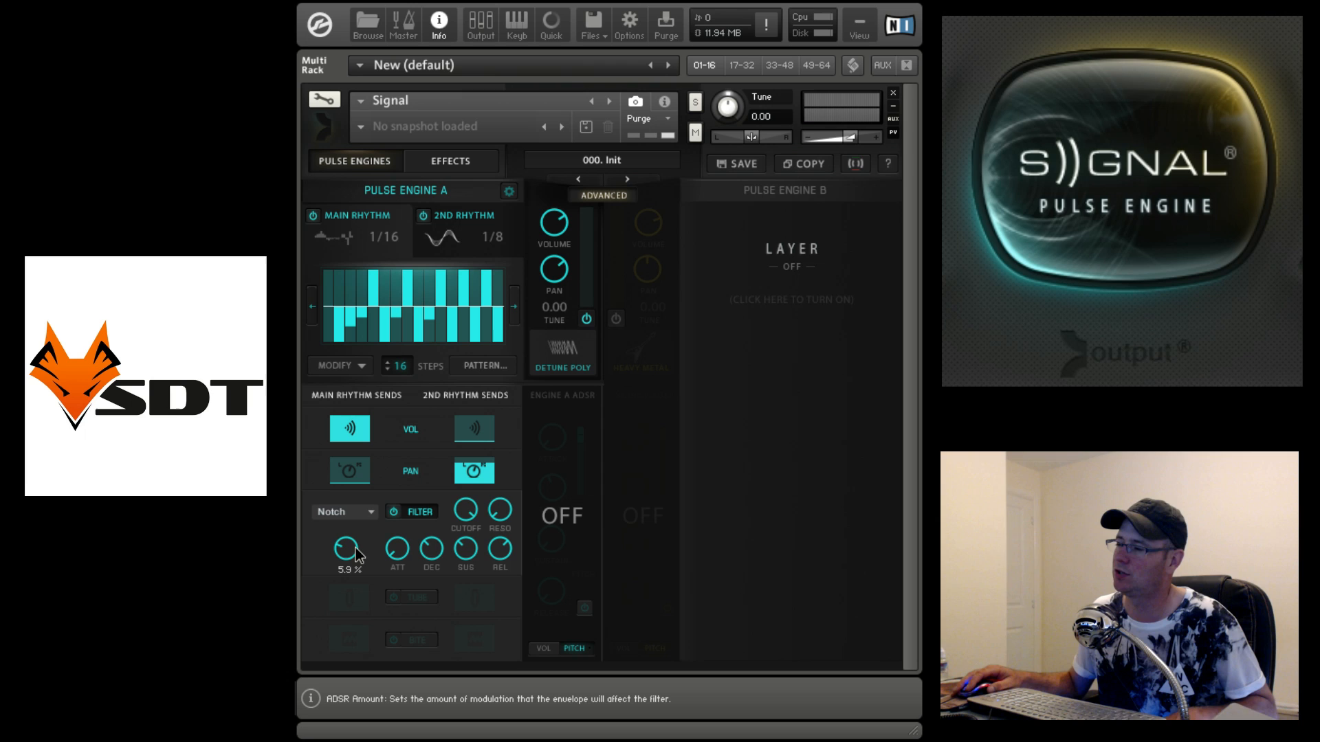
pyautogui.moveTo(361, 491); pyautogui.dragTo(369, 468)
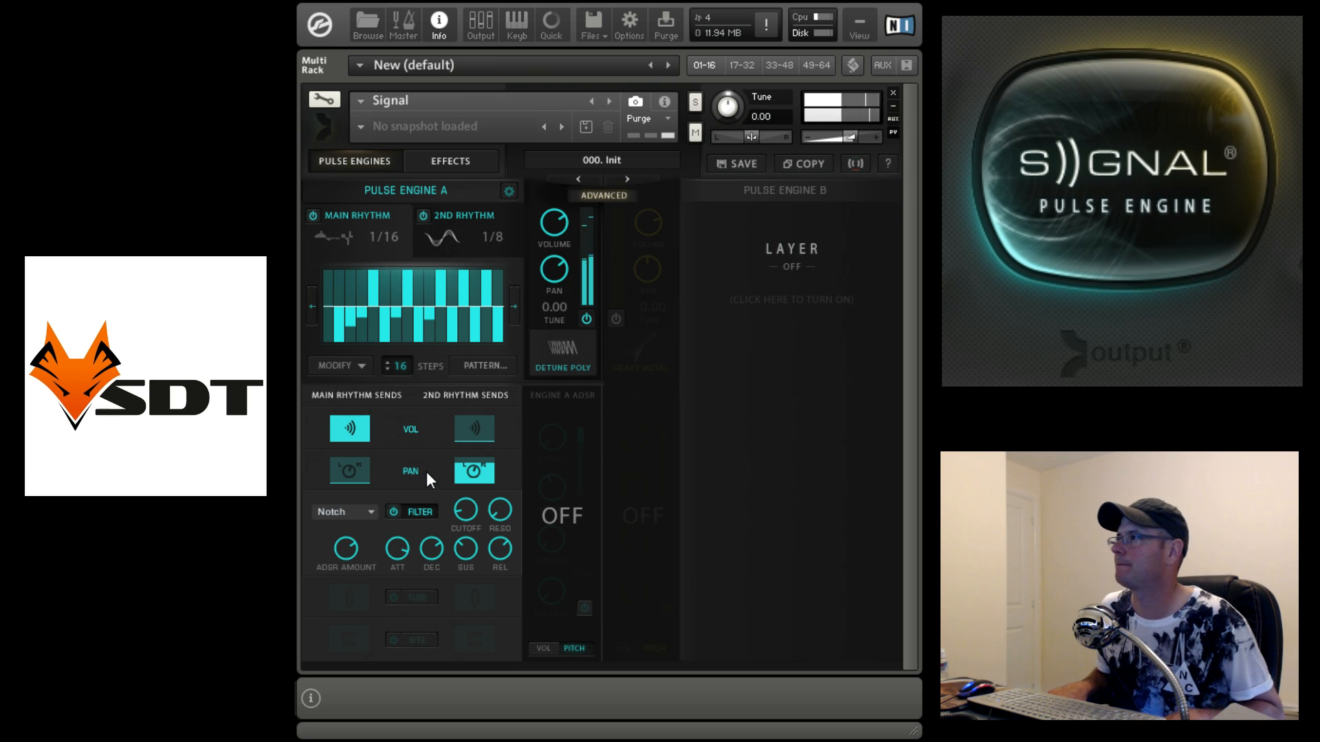
# Step: Switch the filter to LP Adaptiv. with an 86.6 Hz cutoff and 13.2 % ADSR amount, and turn the filter off
pyautogui.click(372, 519)
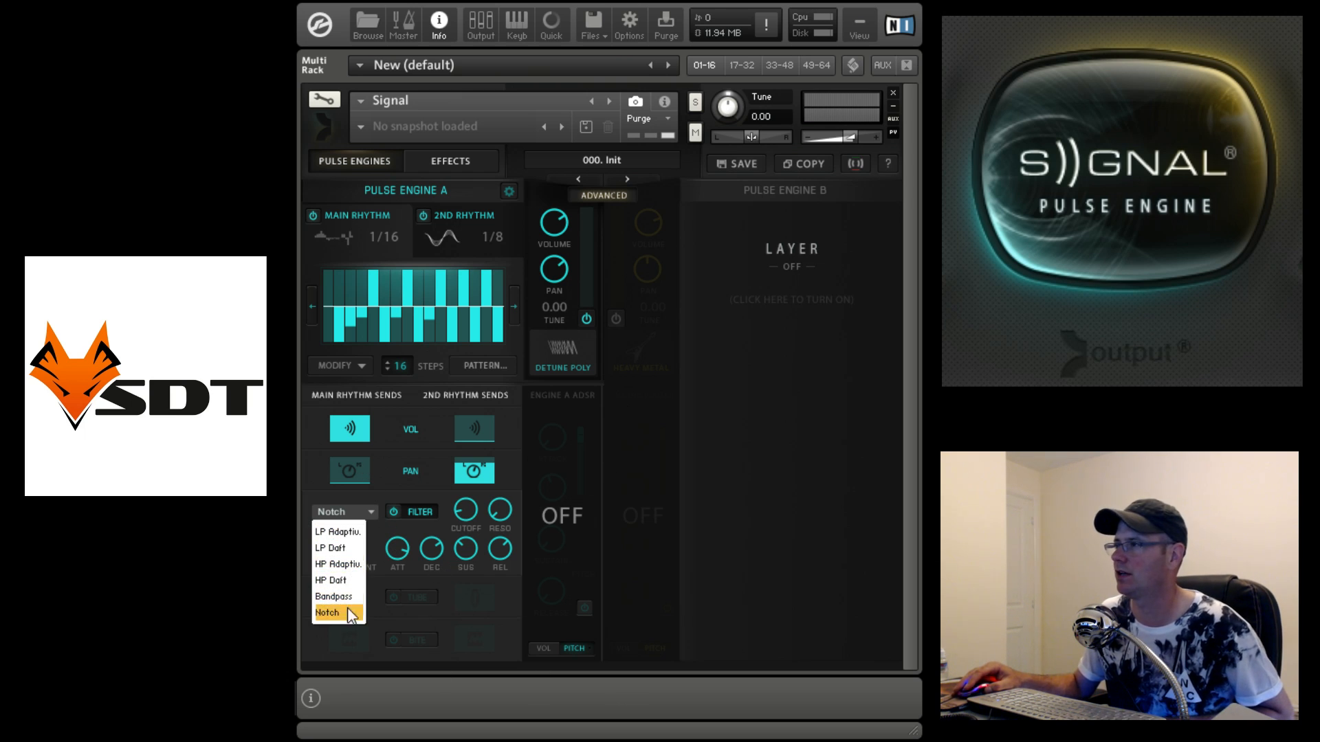
pyautogui.click(347, 534)
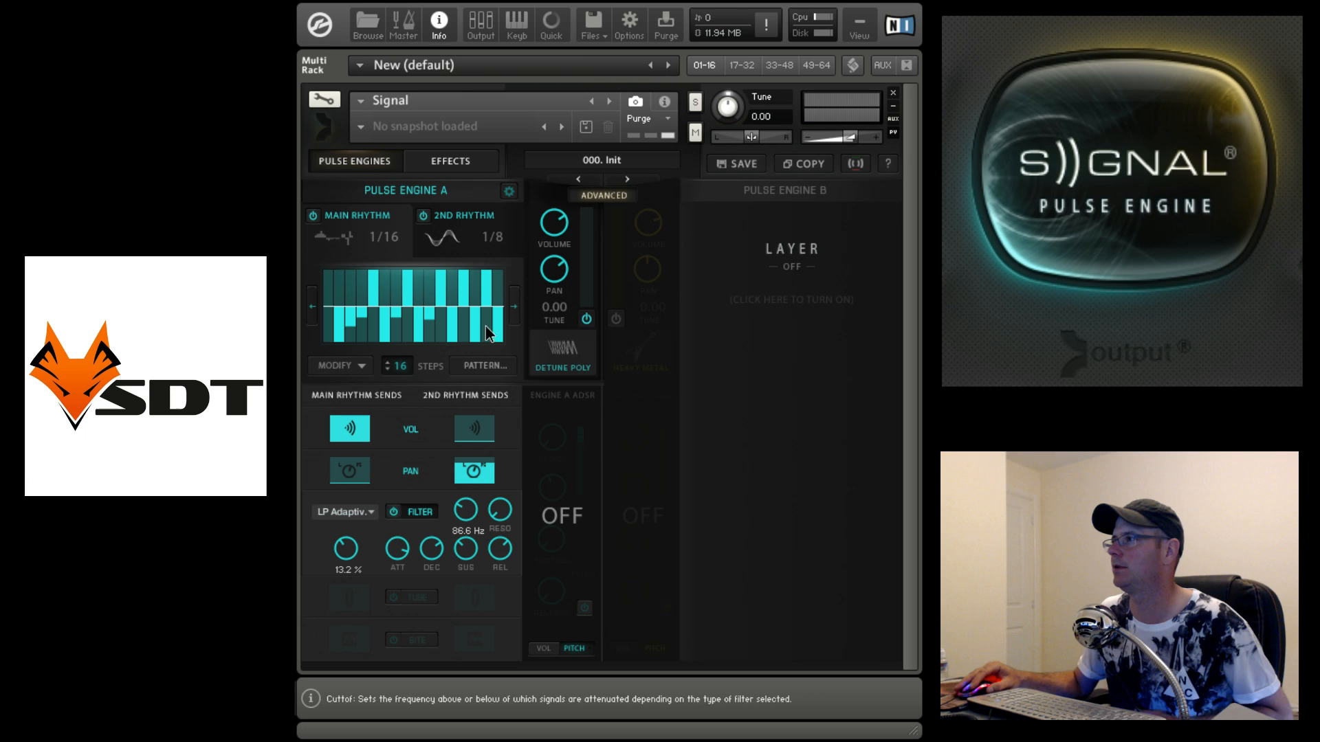
pyautogui.click(392, 511)
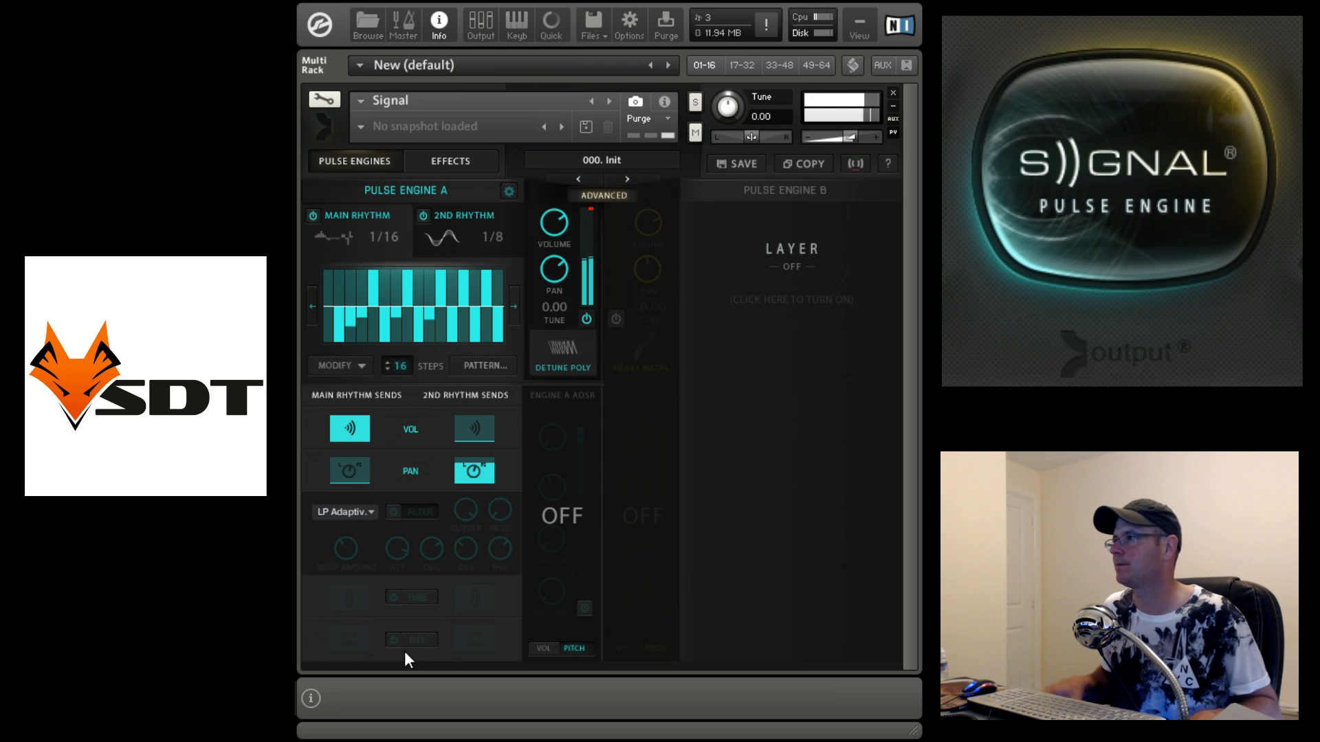
# Step: Turn on Pulse Engine A's Tube and Bite effects, and try the main rhythm's Tube send
pyautogui.click(409, 600)
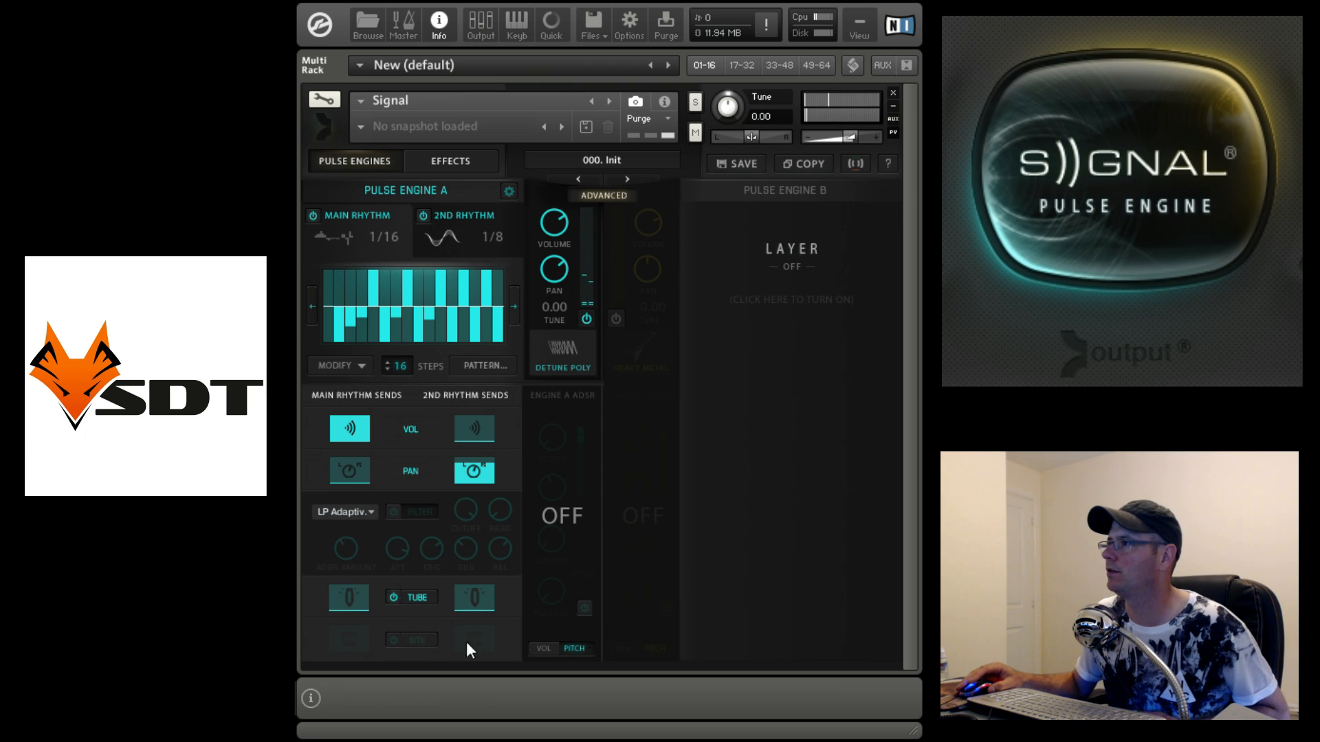
pyautogui.click(412, 640)
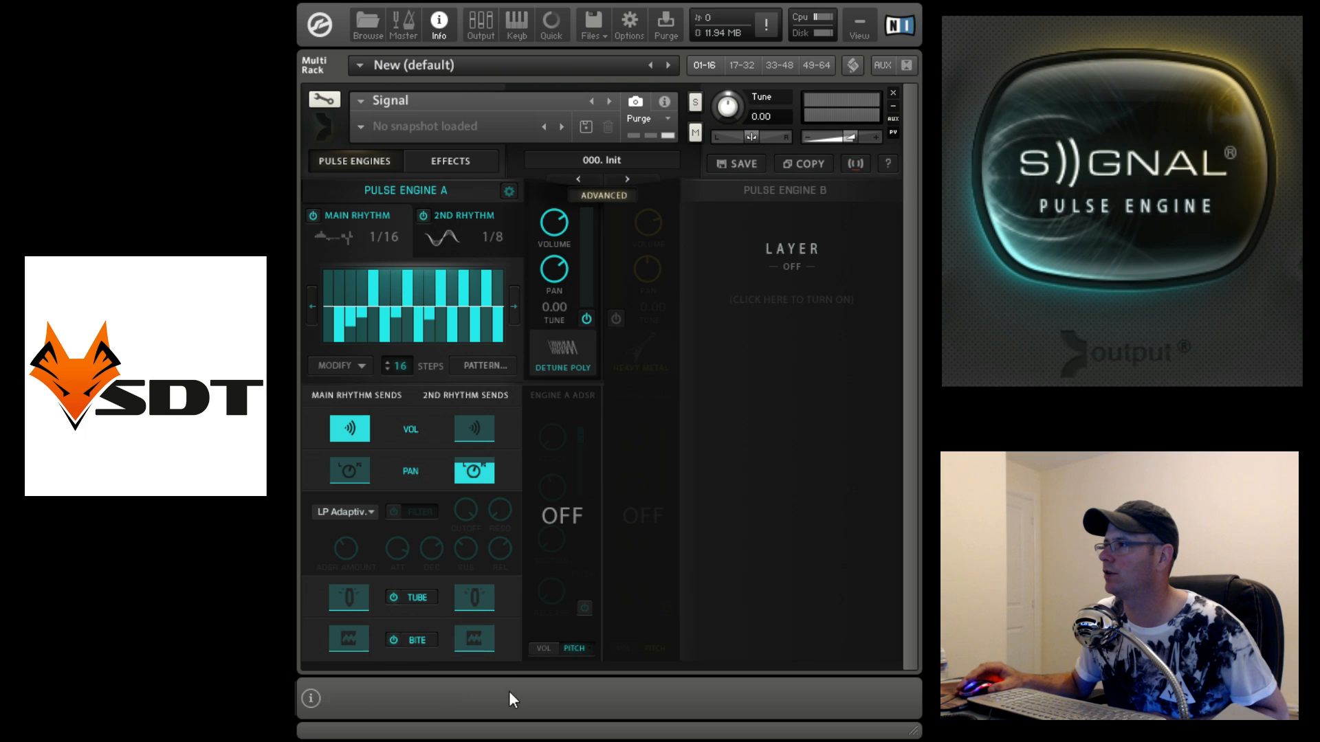
pyautogui.click(365, 600)
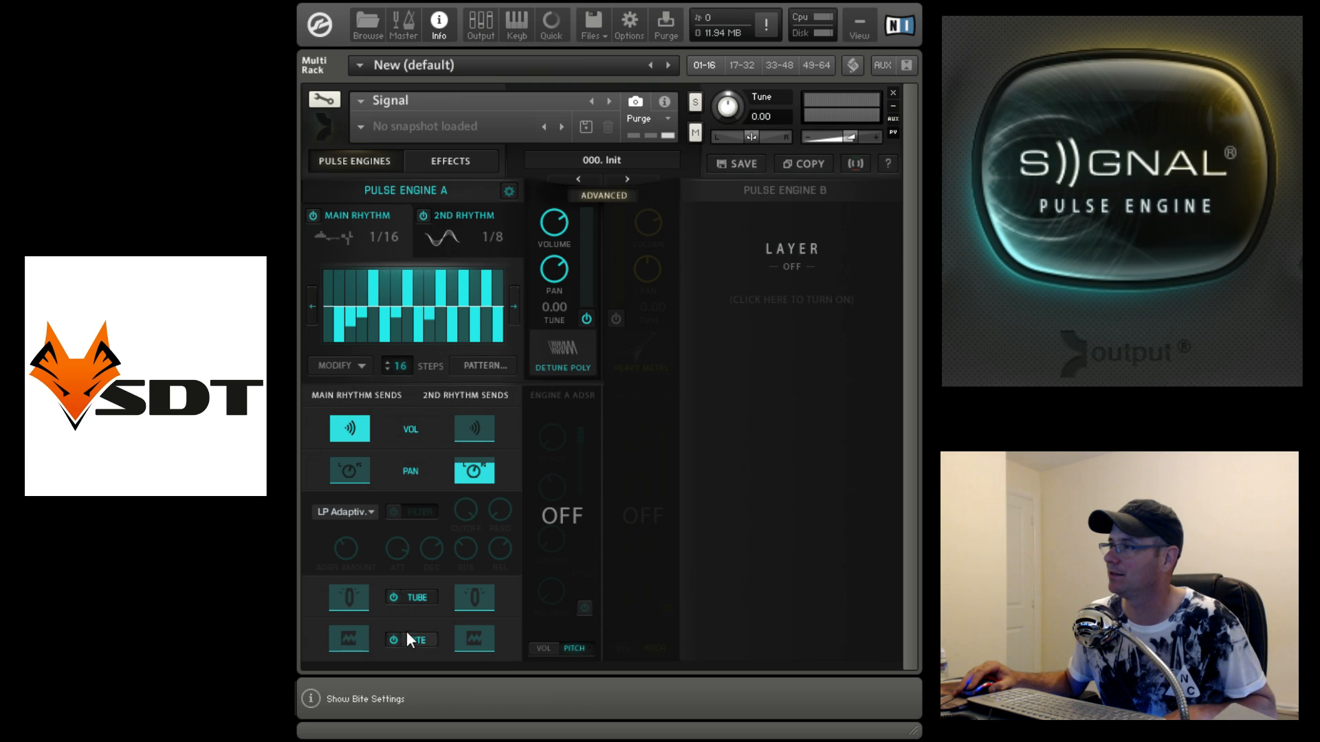
# Step: Add partial Tube modulation from the main rhythm and Bite modulation from the second rhythm in Pulse Engine A
pyautogui.click(350, 639)
pyautogui.moveTo(374, 464); pyautogui.dragTo(363, 561)
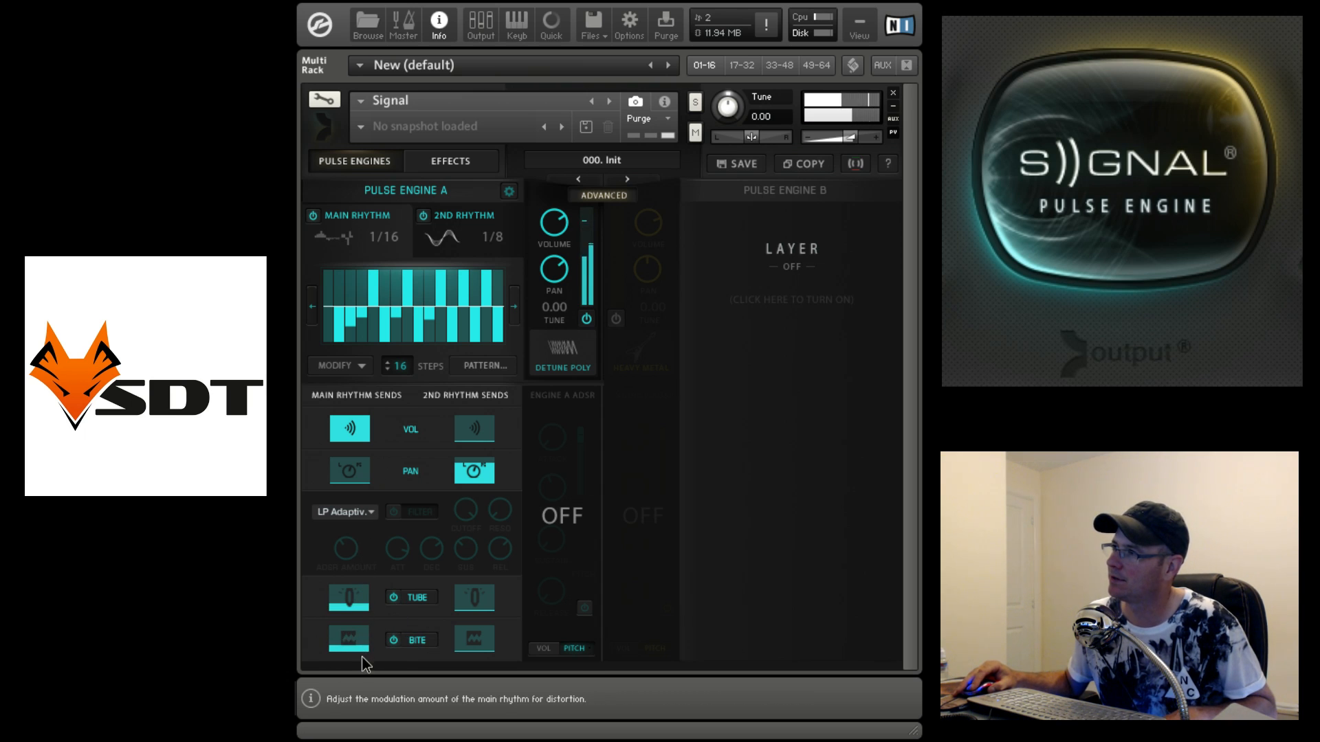
pyautogui.moveTo(462, 649); pyautogui.dragTo(484, 562)
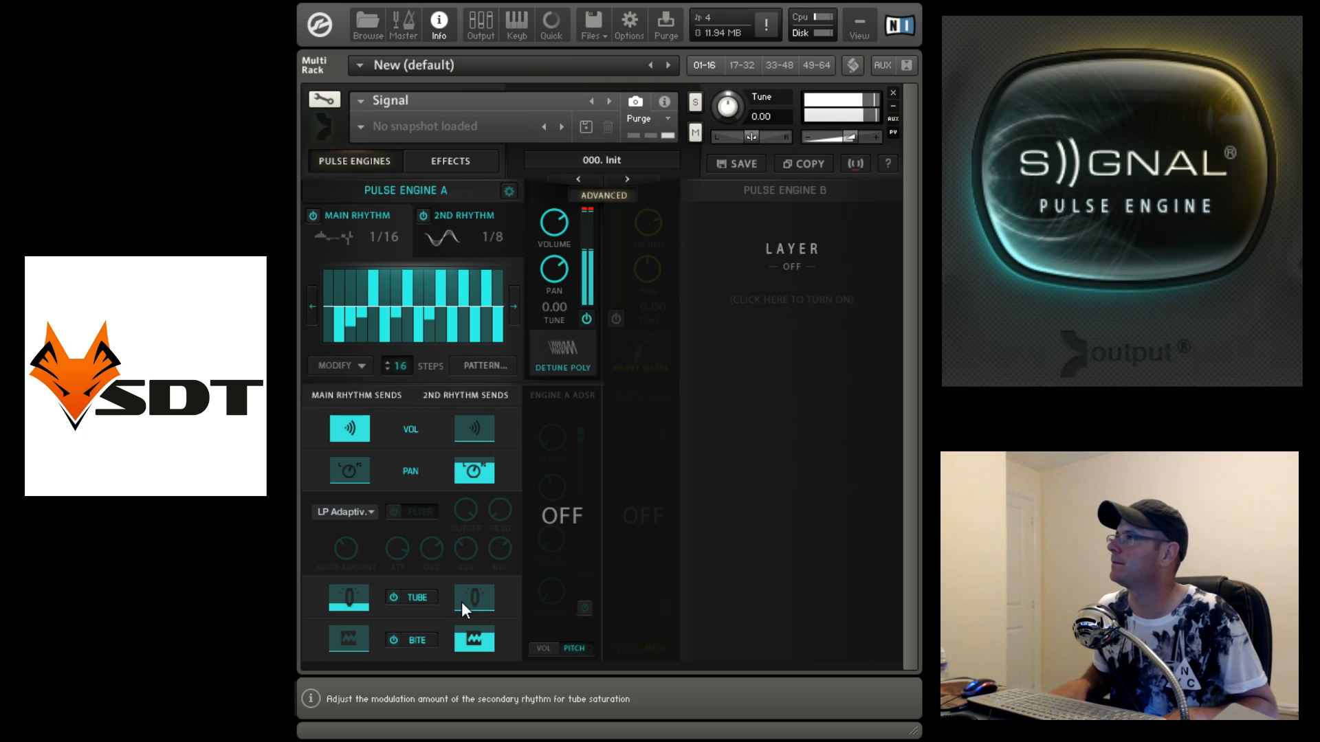
# Step: Lower Pulse Engine A's volume and reduce its second-rhythm Bite send to a small amount
pyautogui.moveTo(559, 240)
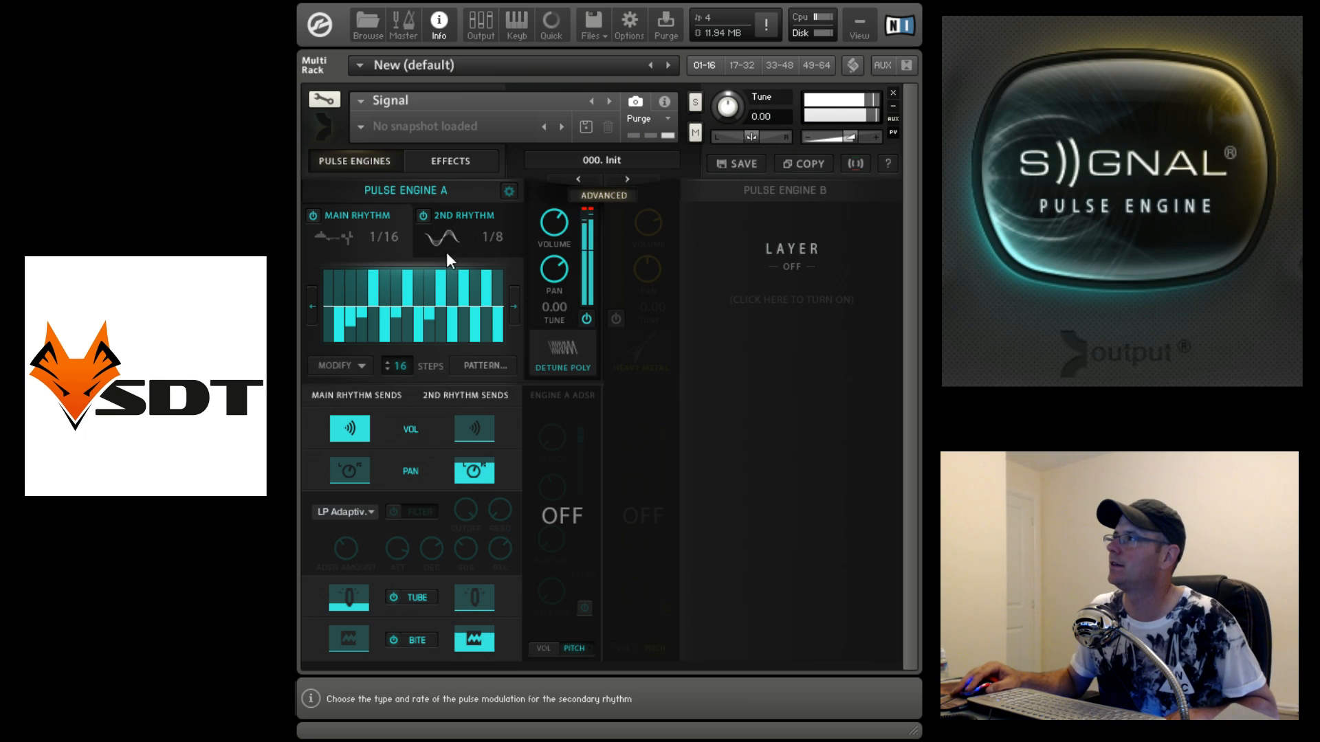
pyautogui.moveTo(552, 224); pyautogui.dragTo(551, 250)
pyautogui.moveTo(461, 647); pyautogui.dragTo(459, 668)
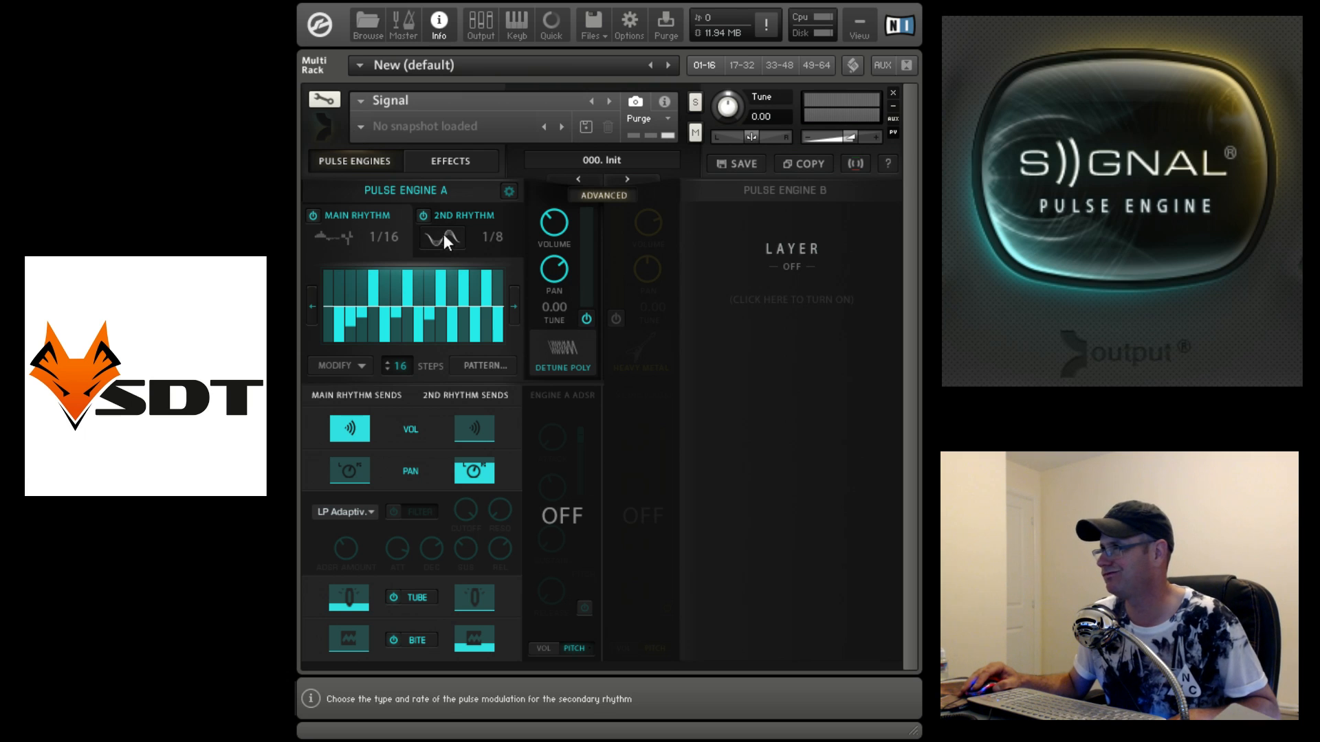
# Step: Turn on the Pulse Engine B layer and enable its main rhythm with the Arp pulse type
pyautogui.click(702, 199)
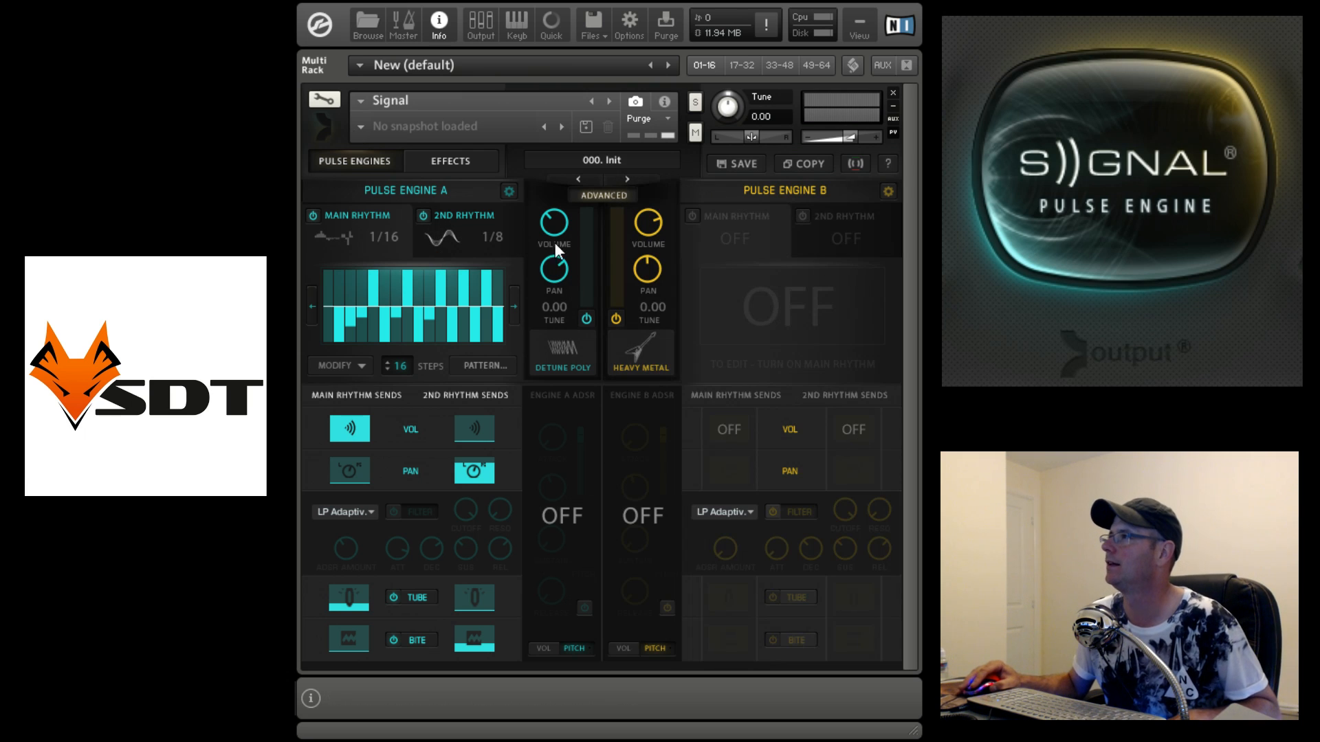
pyautogui.click(691, 215)
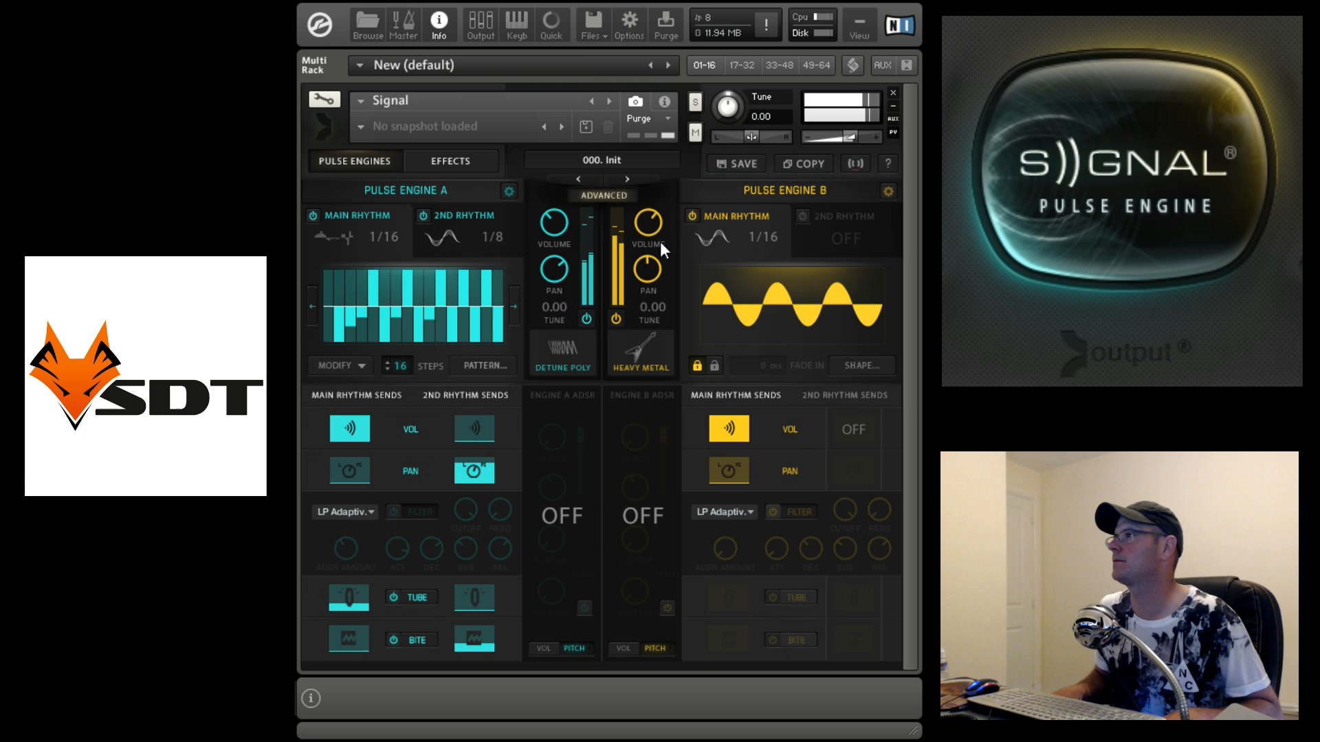
pyautogui.click(715, 238)
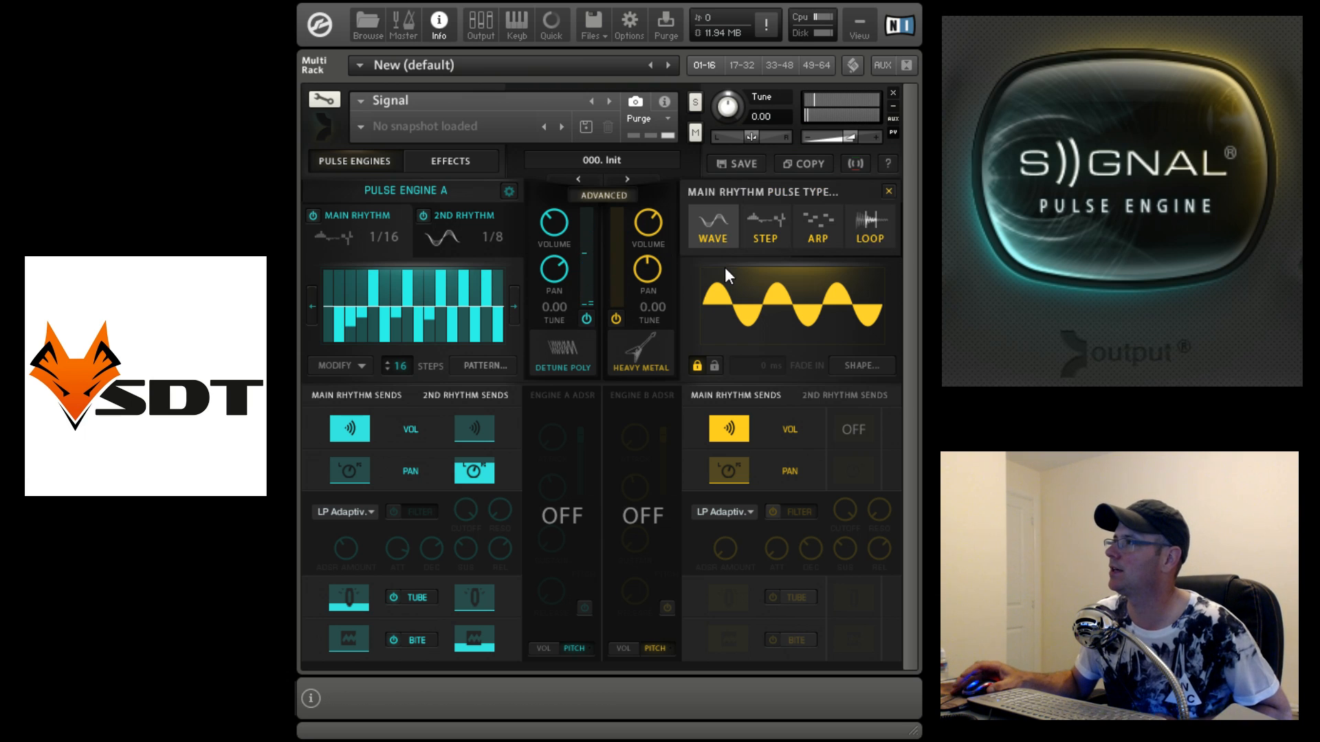
pyautogui.click(821, 226)
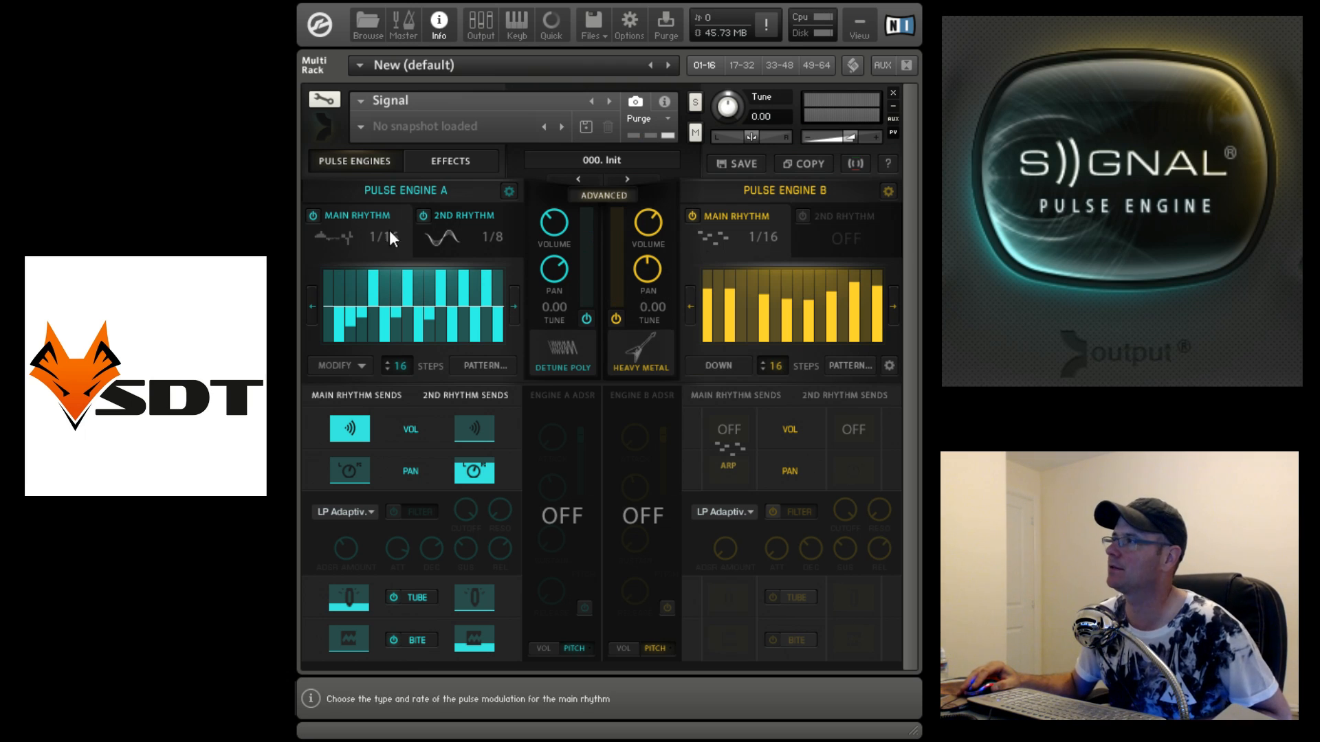
# Step: Apply the syncopated arp pattern in the first column, fifth row, to Pulse Engine B's main rhythm
pyautogui.click(856, 364)
pyautogui.click(602, 642)
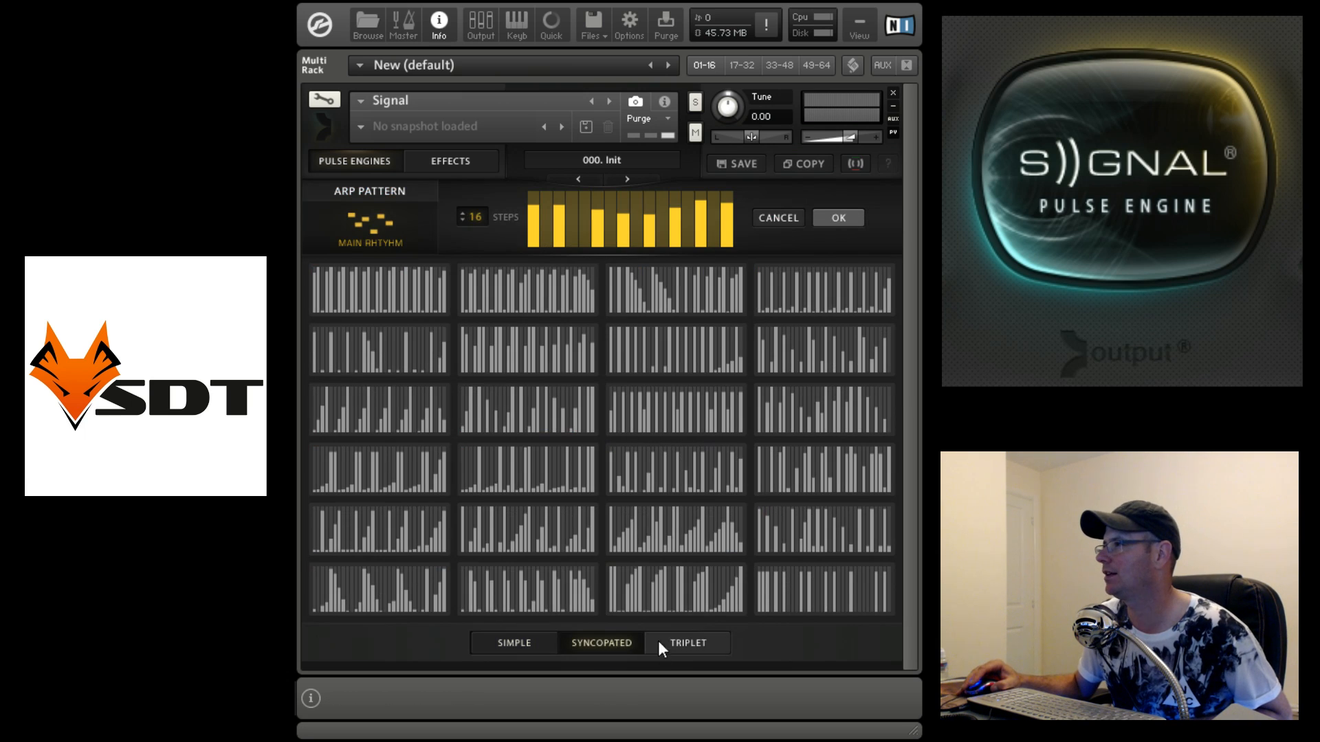
pyautogui.click(420, 548)
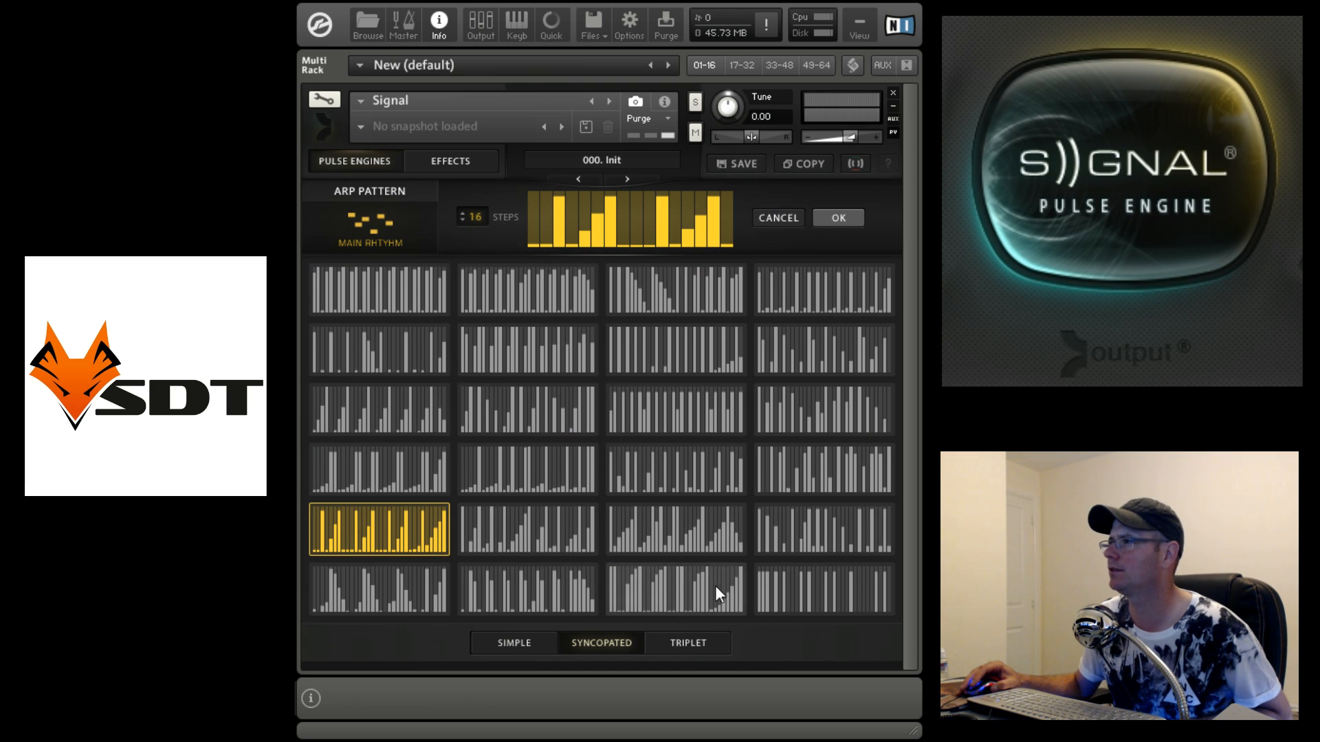
pyautogui.click(854, 218)
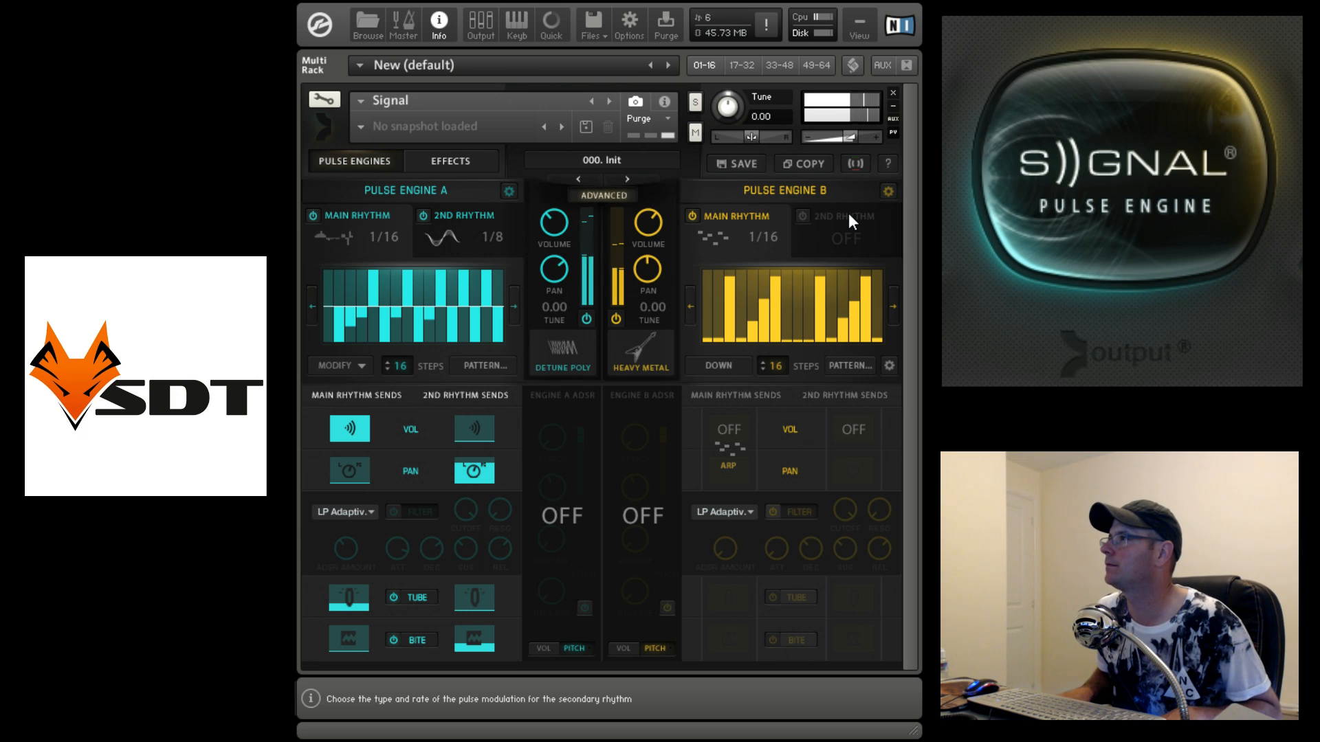
# Step: Turn off the Pulse Engine A layer and raise several low steps in Pulse Engine B's arp pattern
pyautogui.moveTo(648, 216)
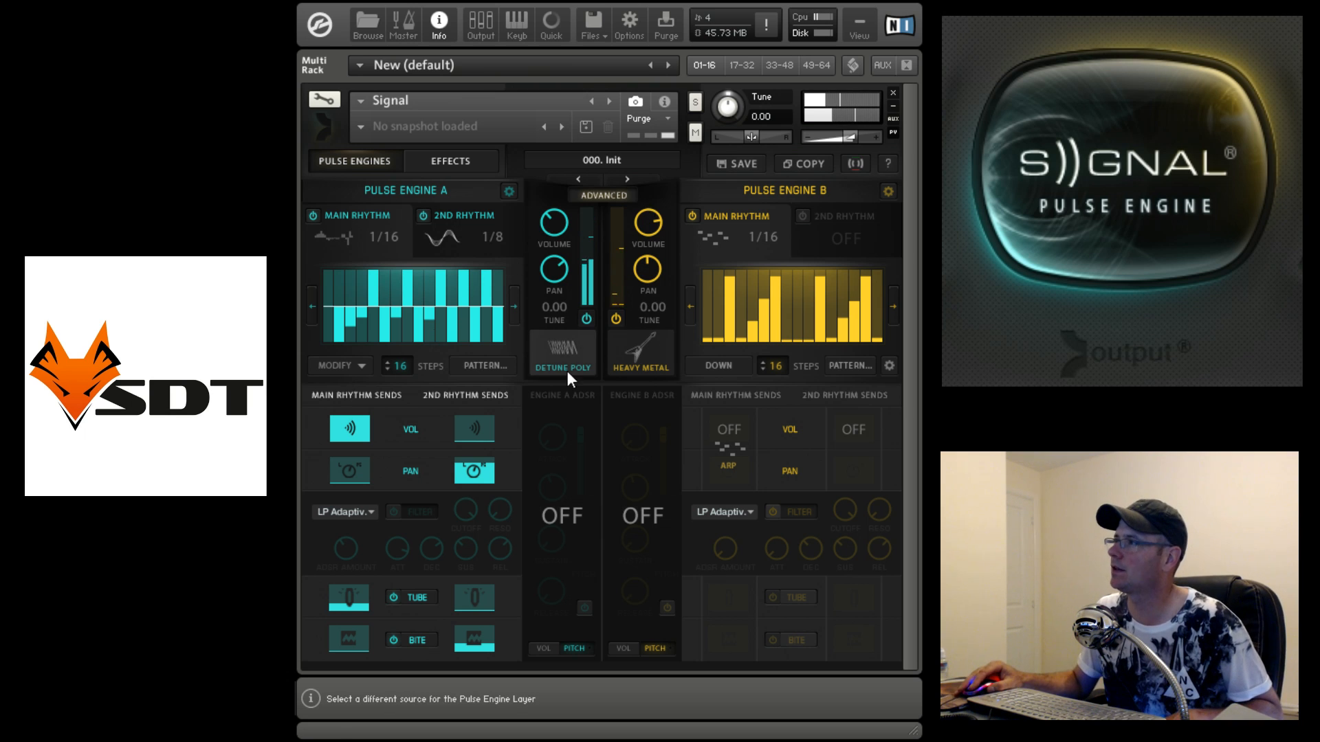
pyautogui.click(587, 319)
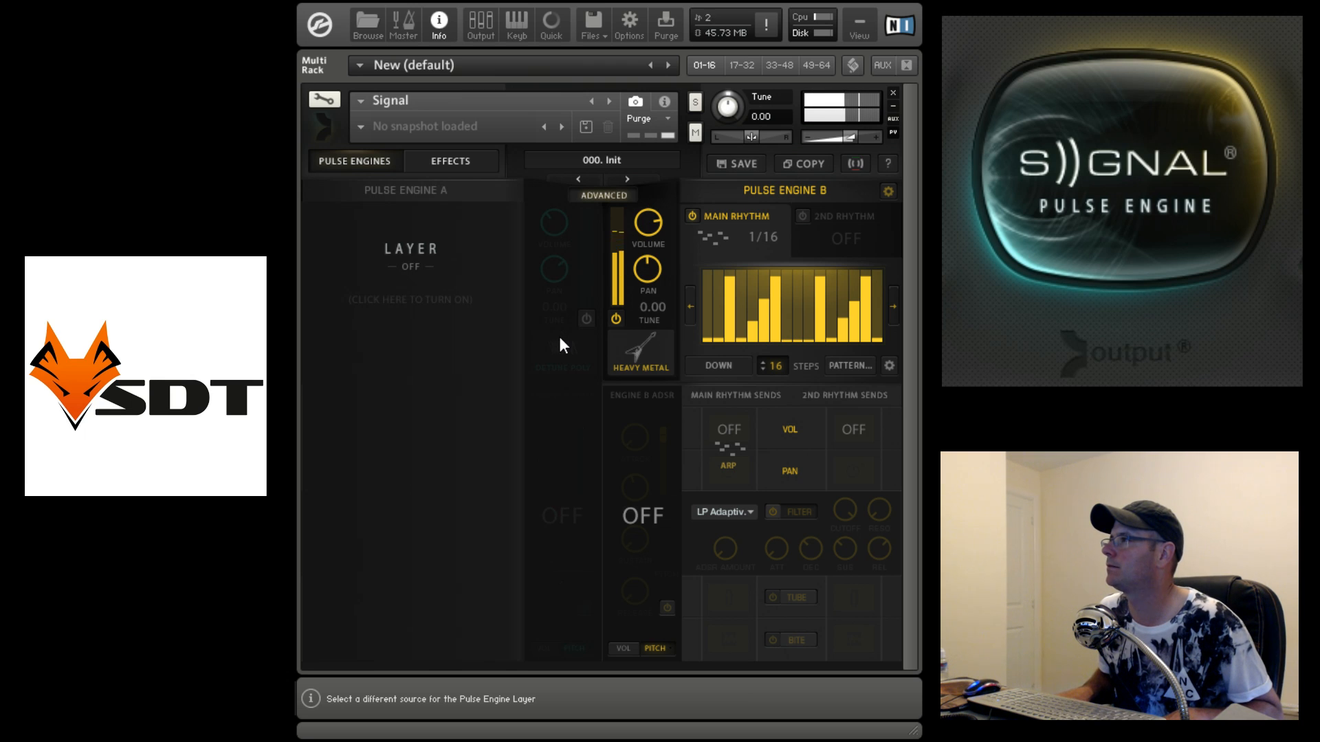
pyautogui.moveTo(708, 335); pyautogui.dragTo(707, 219)
pyautogui.moveTo(798, 326); pyautogui.dragTo(806, 231)
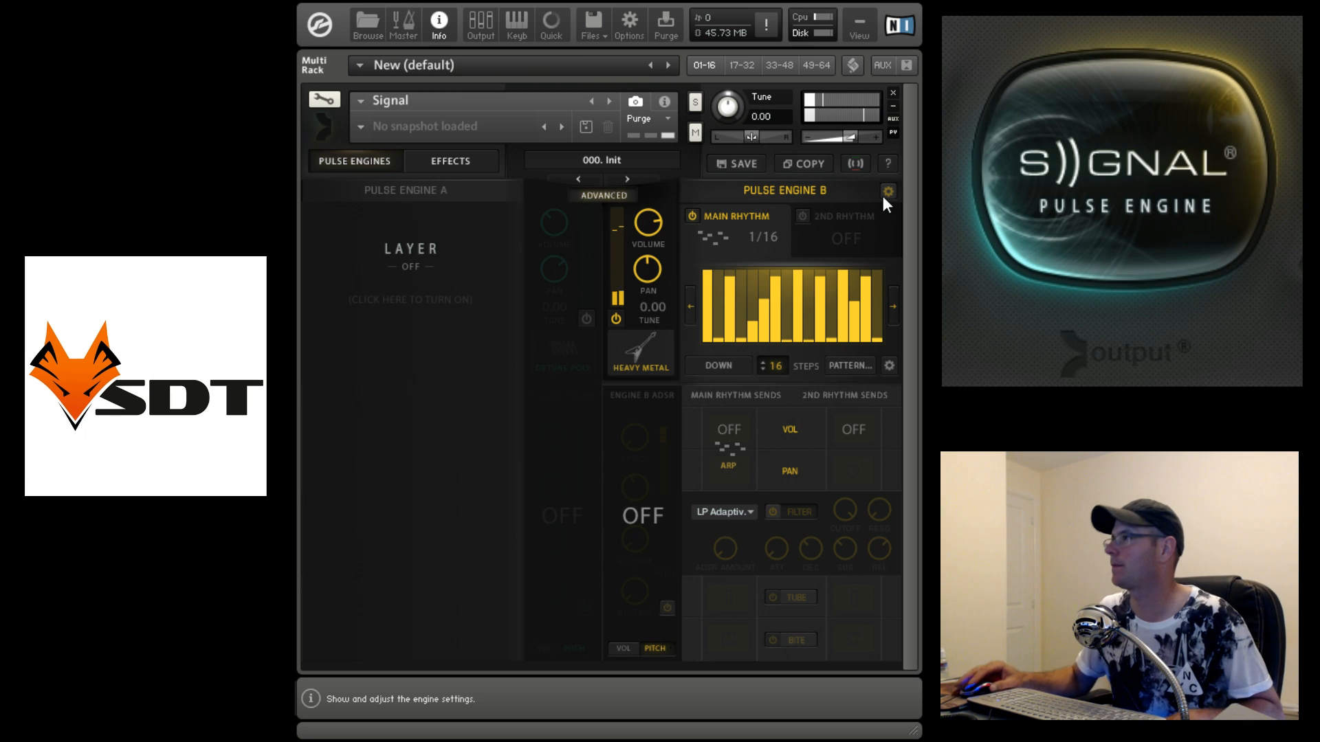
# Step: Set Pulse Engine B's arp rate to 1/32 while reshaping its steps, and turn Pulse Engine A back on
pyautogui.click(761, 237)
pyautogui.click(769, 347)
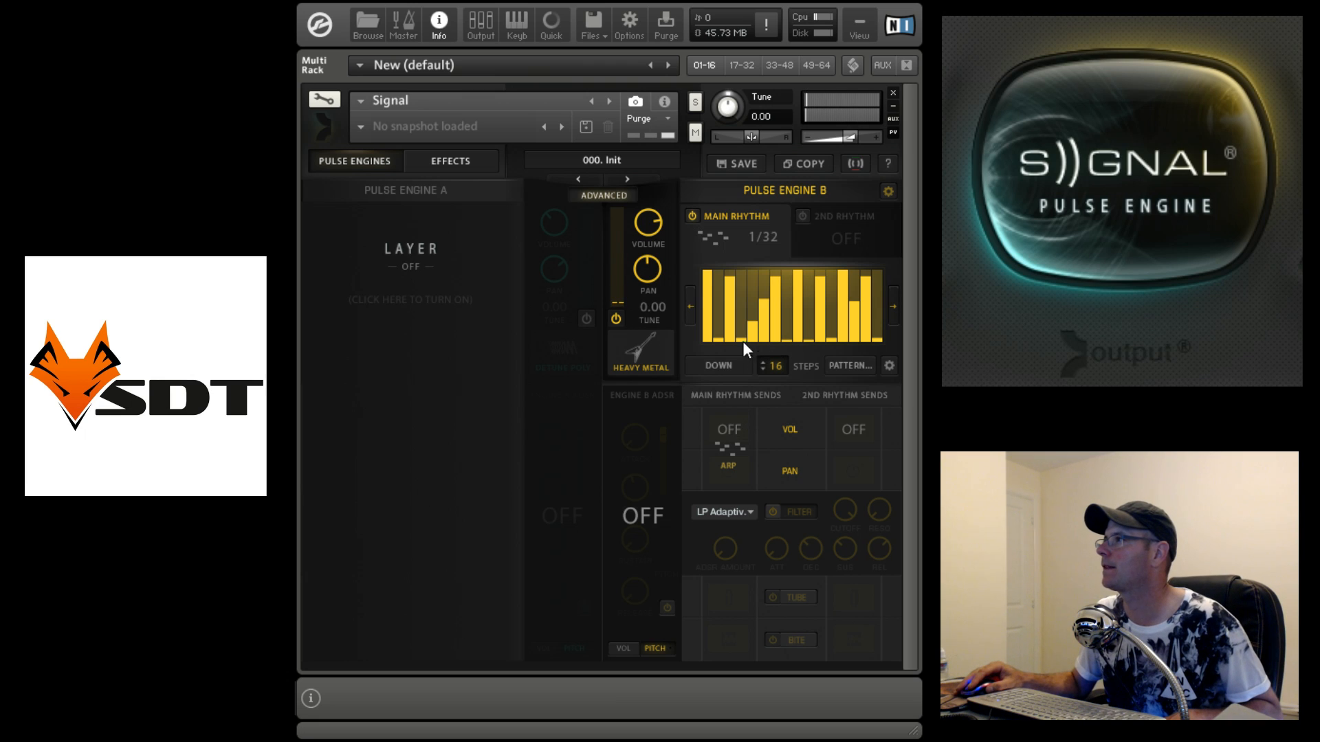
pyautogui.click(751, 311)
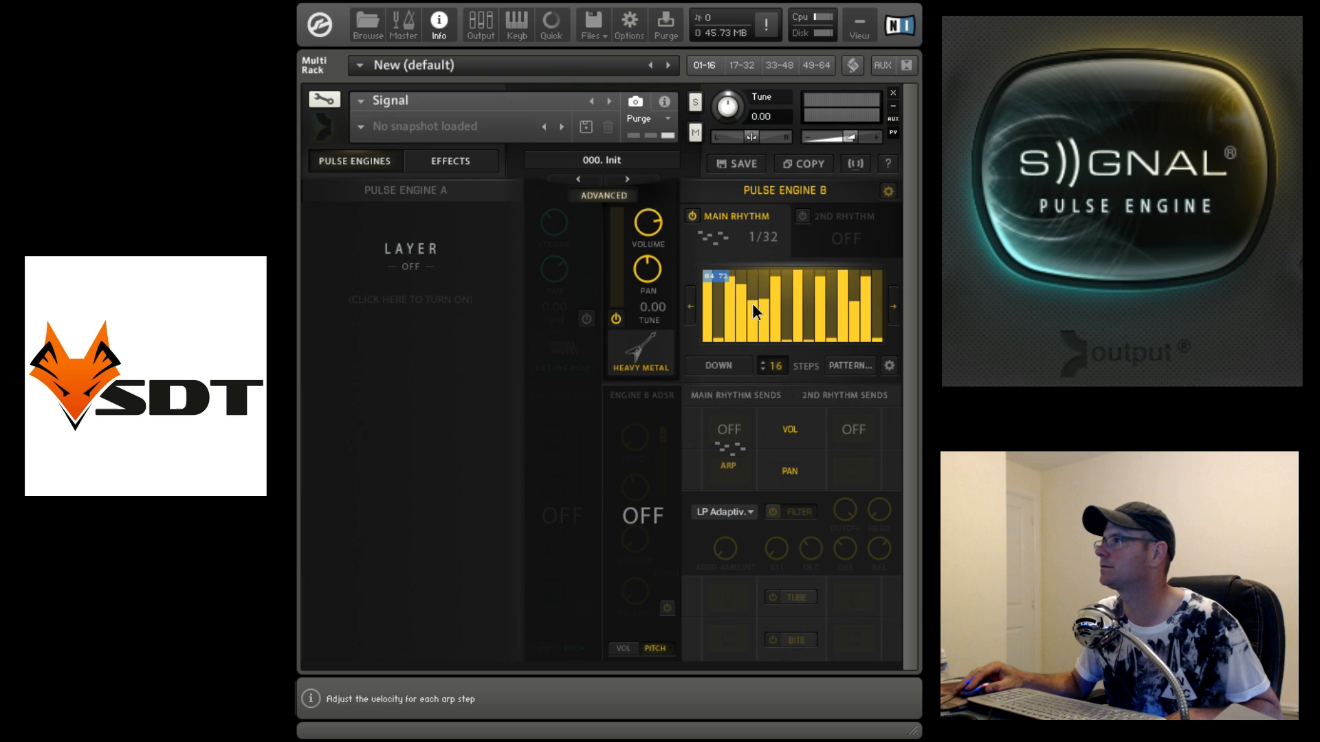
pyautogui.moveTo(852, 318); pyautogui.dragTo(855, 348)
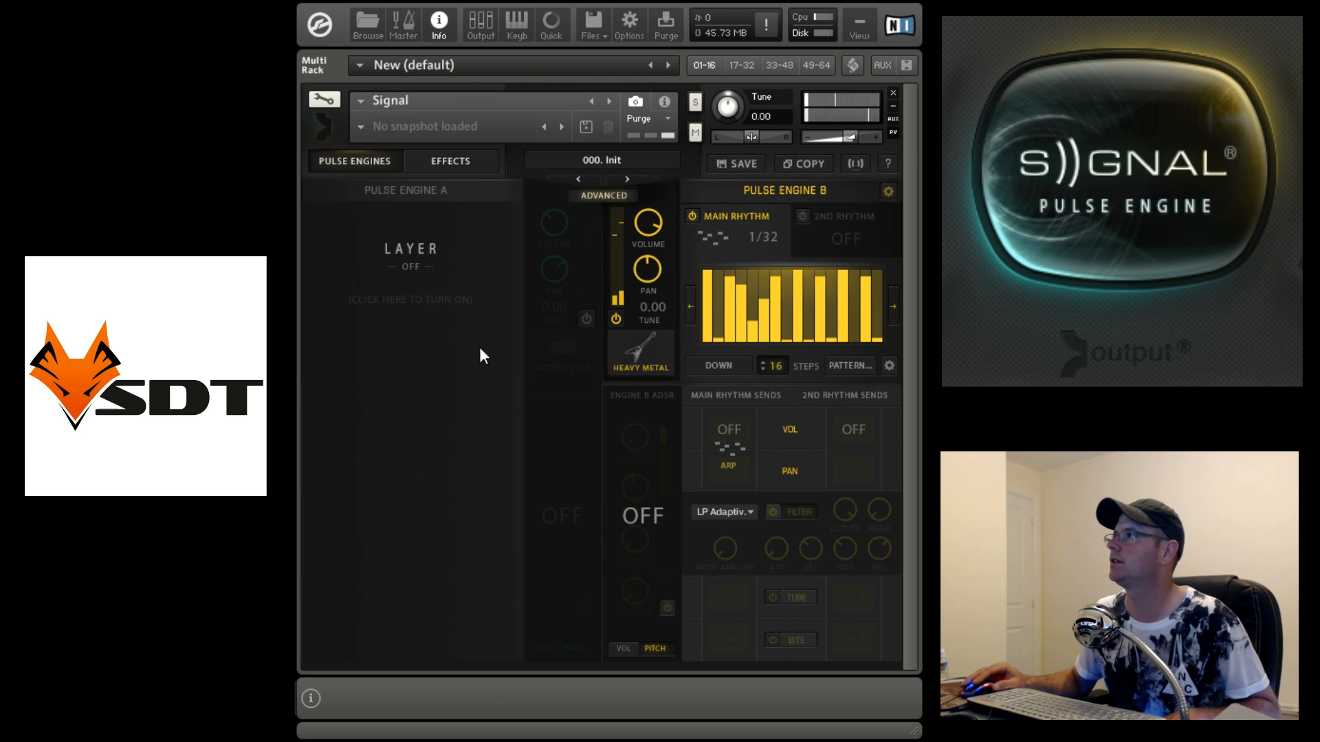
pyautogui.click(585, 321)
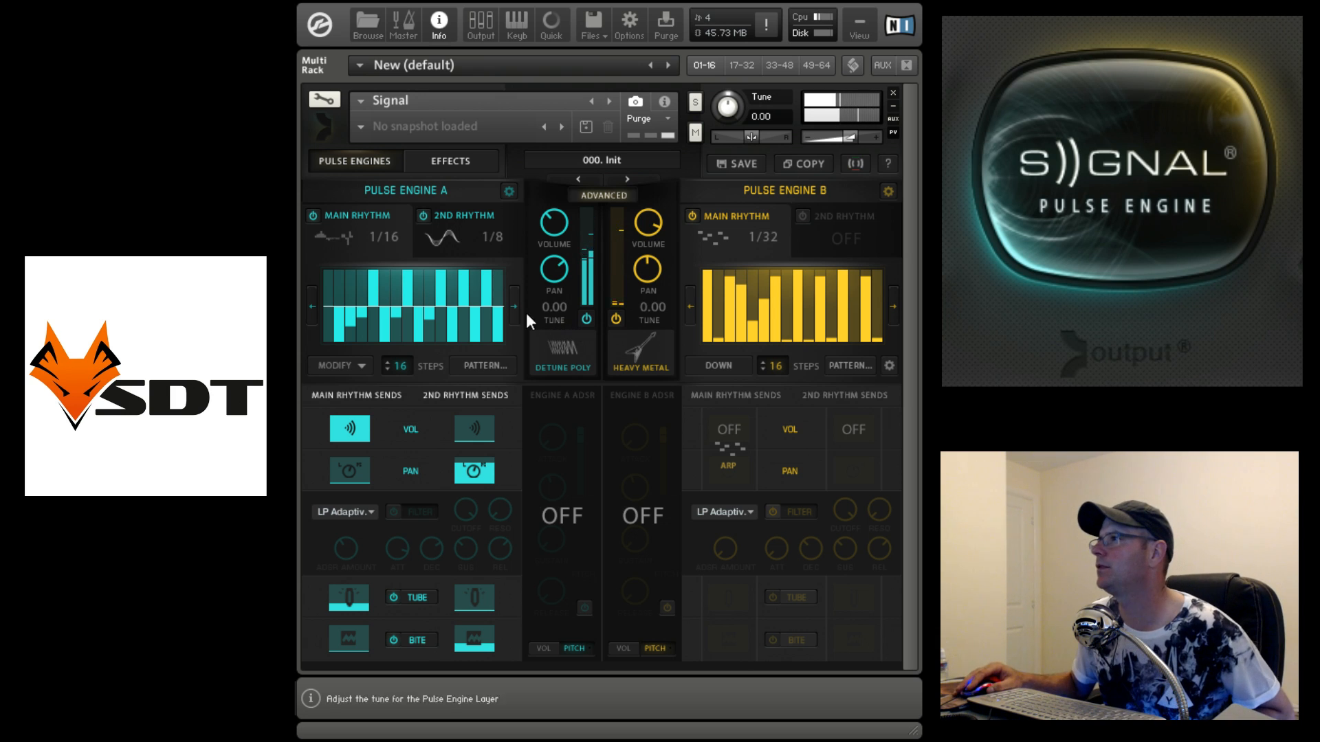
pyautogui.click(356, 371)
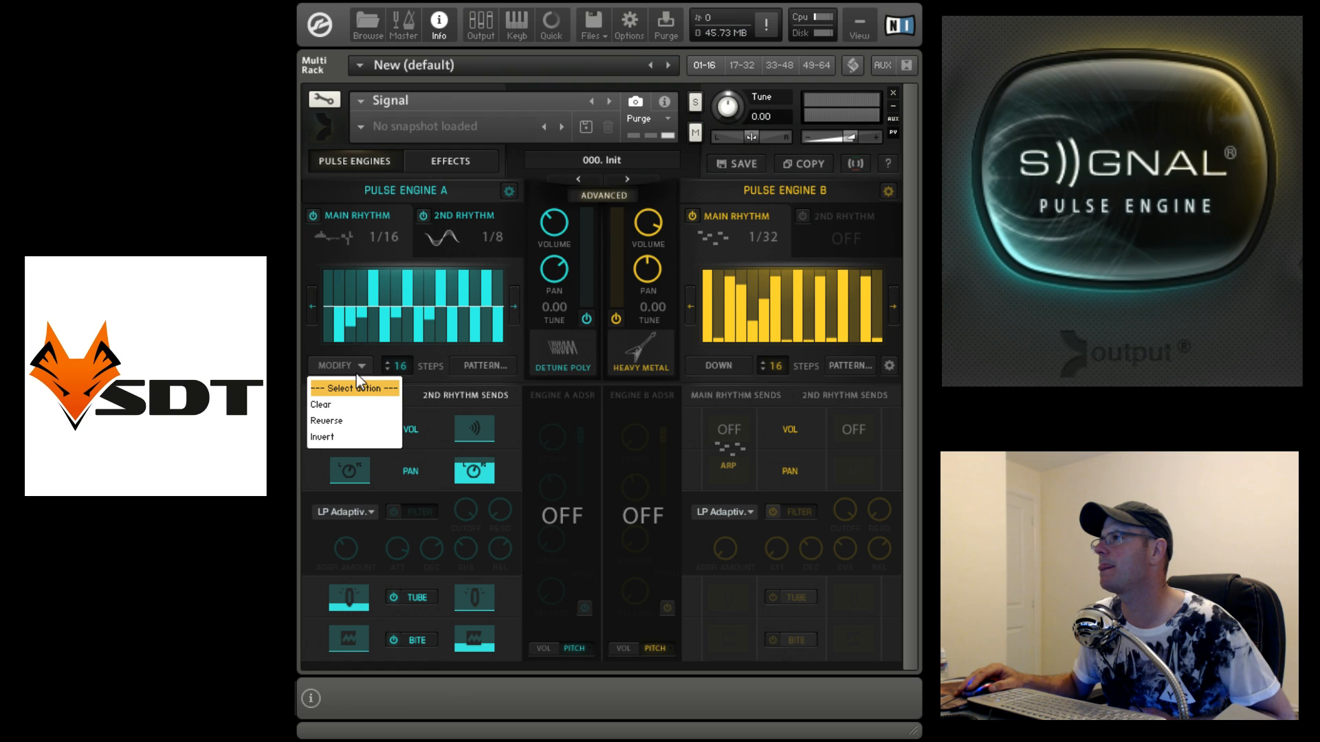
pyautogui.click(491, 404)
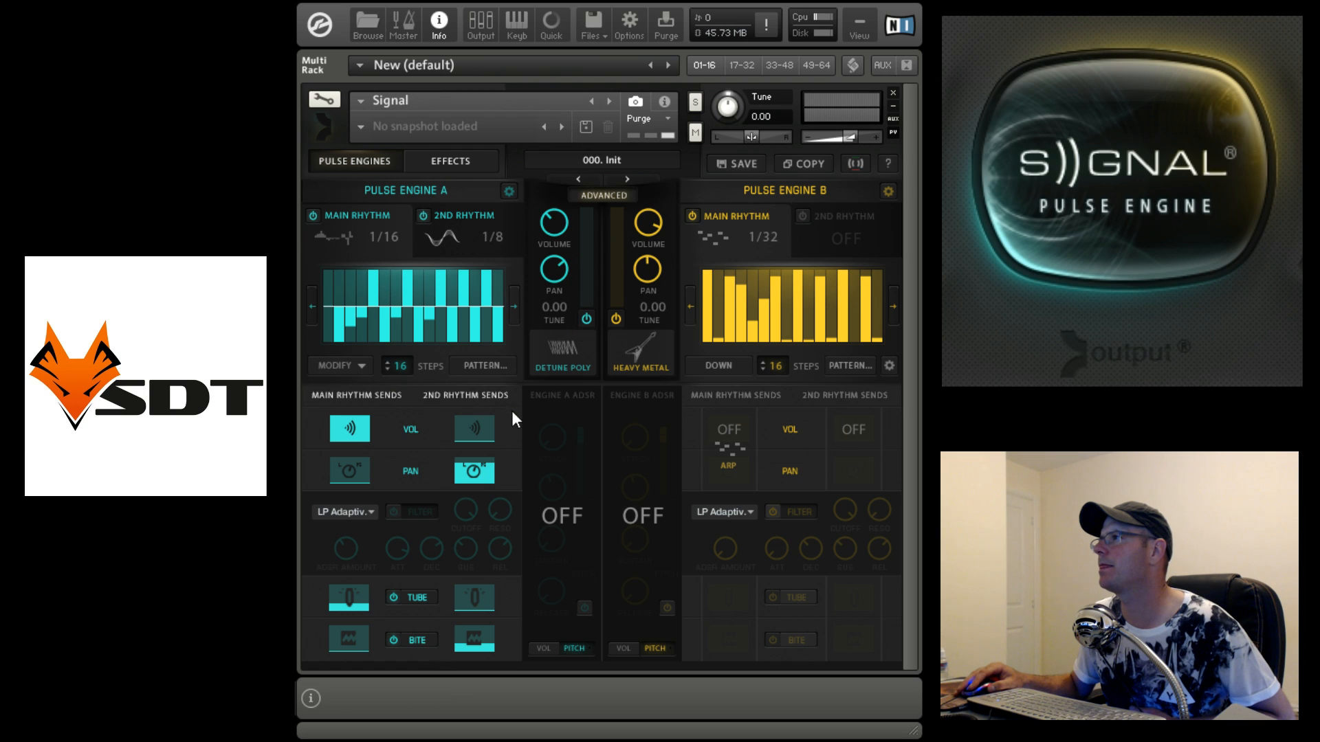
pyautogui.click(494, 365)
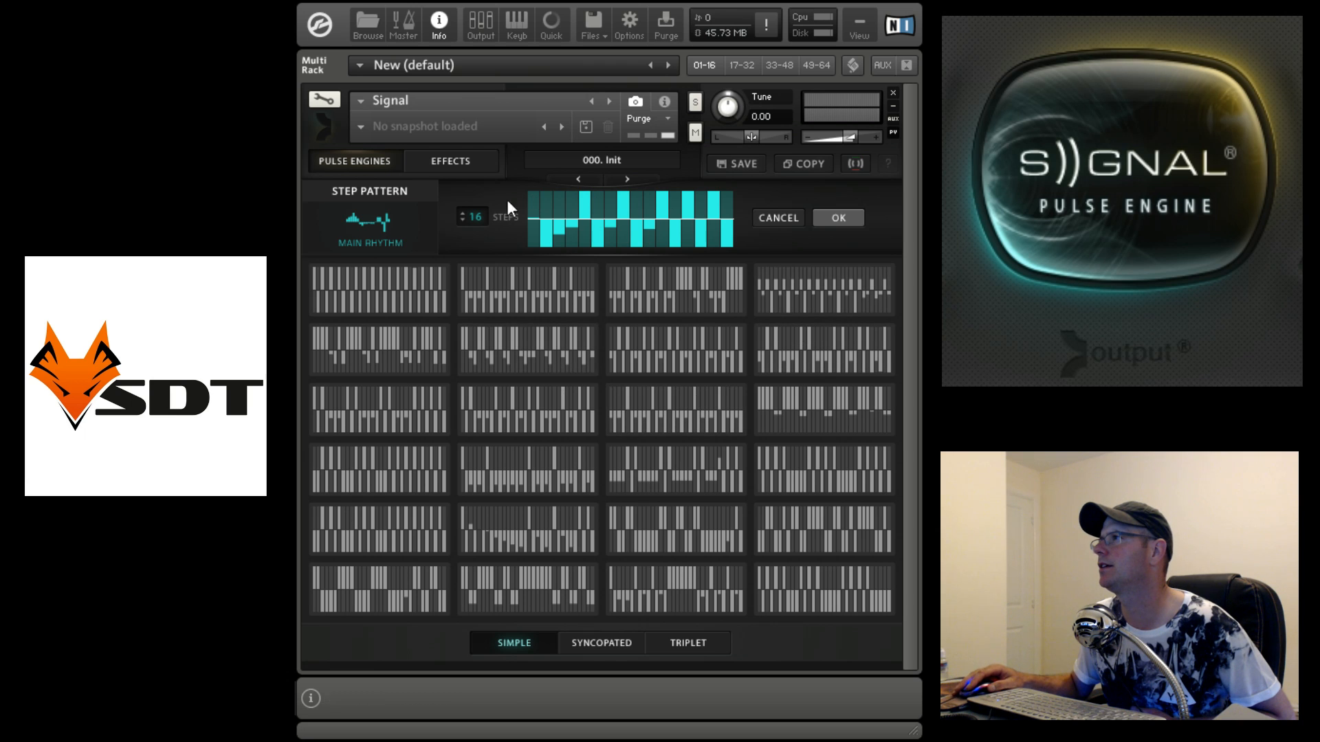
# Step: Copy Pulse Engine A's pulse engine settings to Pulse Engine B and set B's main rhythm rate to 1/8
pyautogui.click(802, 167)
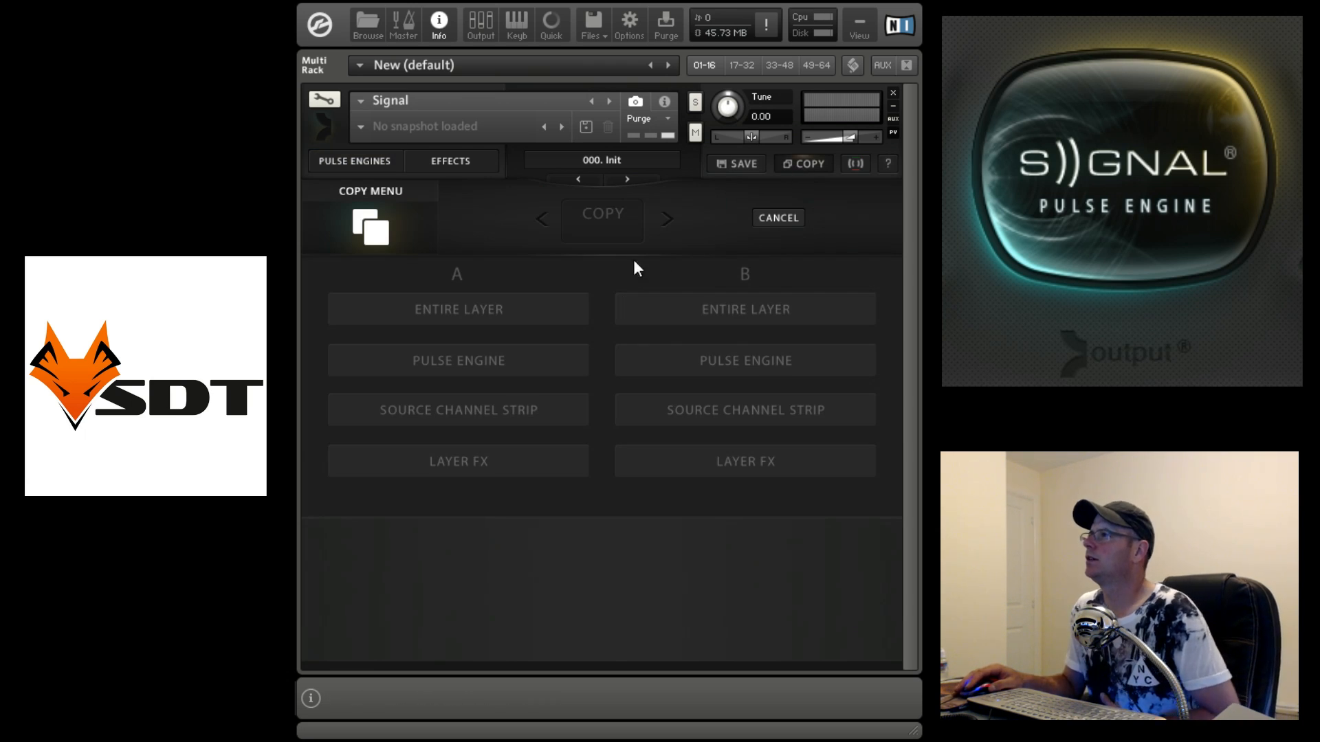
pyautogui.click(471, 358)
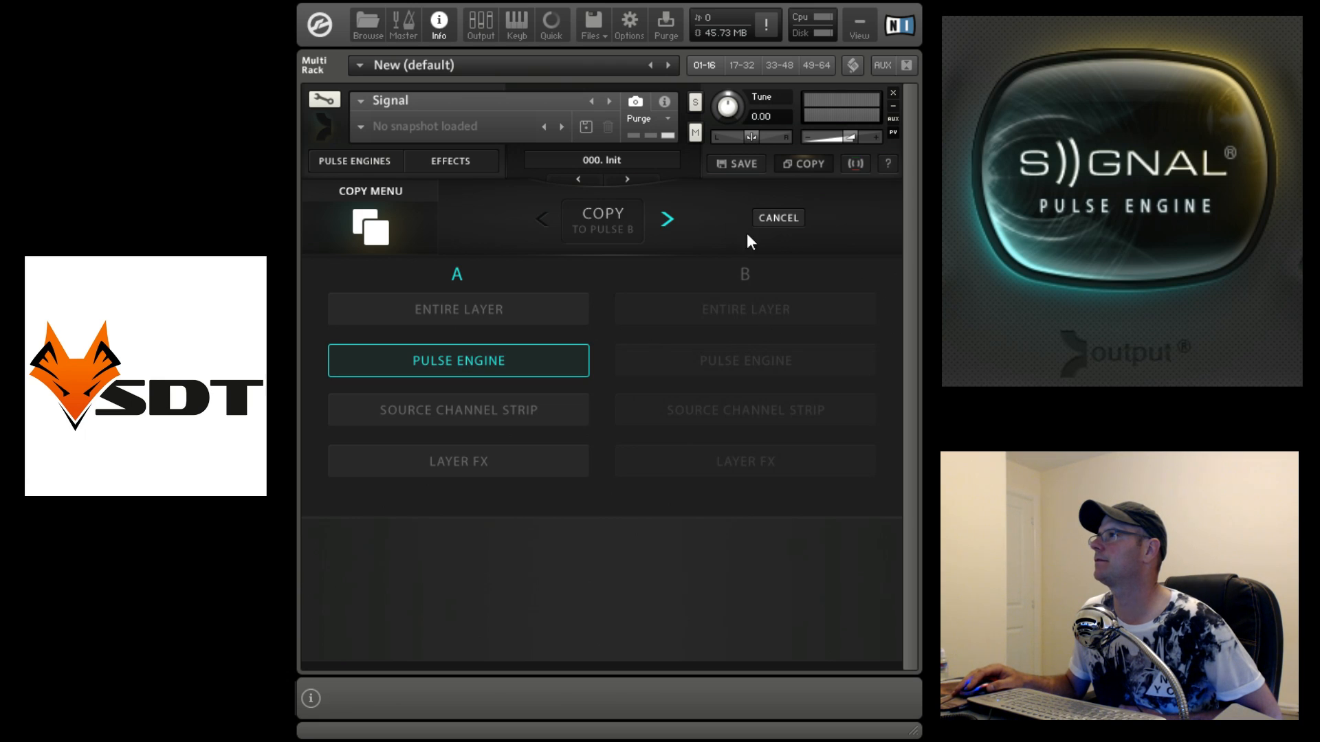
pyautogui.click(616, 225)
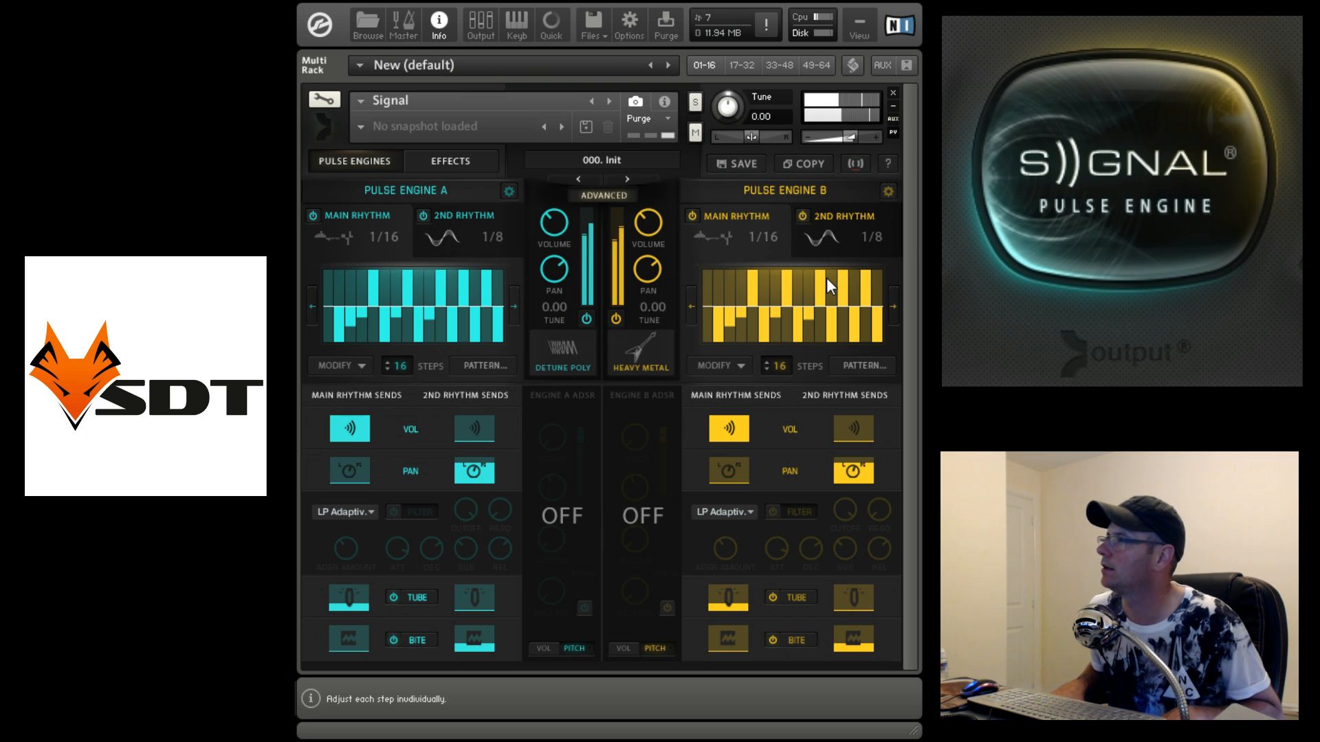
pyautogui.click(782, 236)
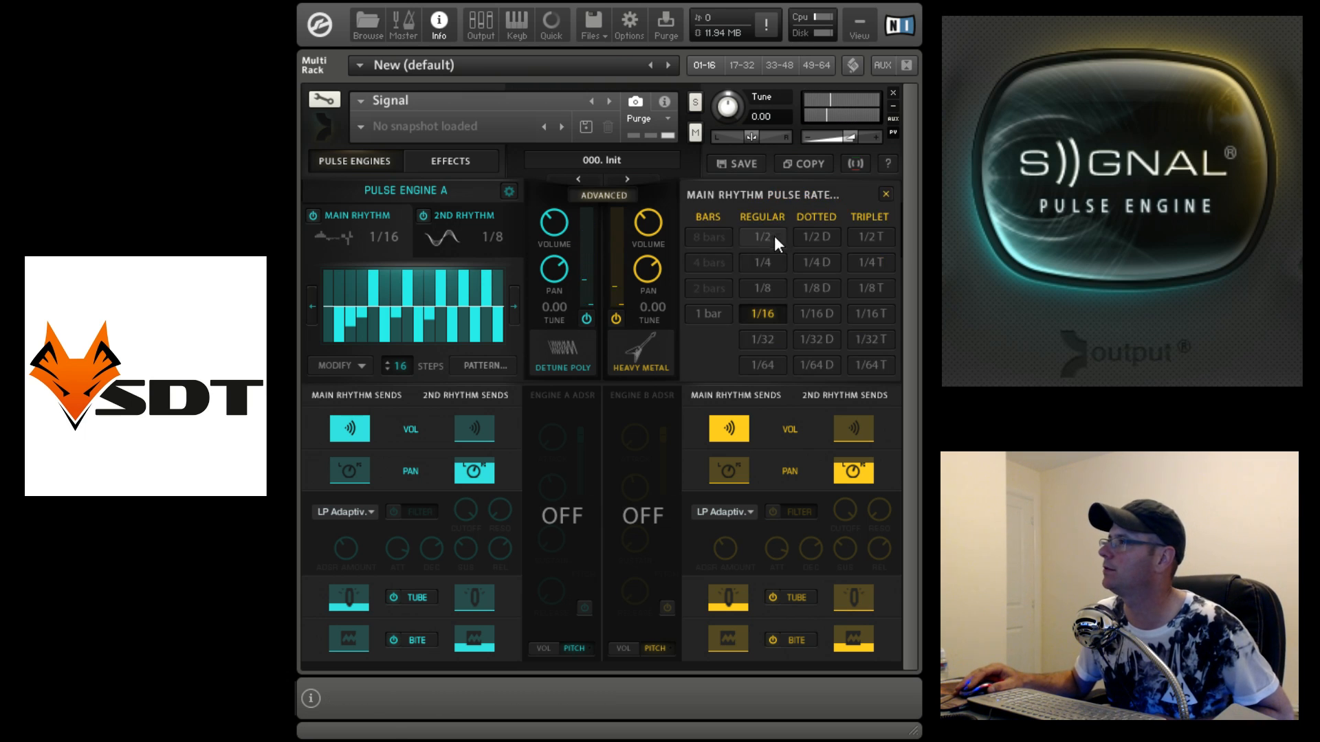
pyautogui.click(770, 288)
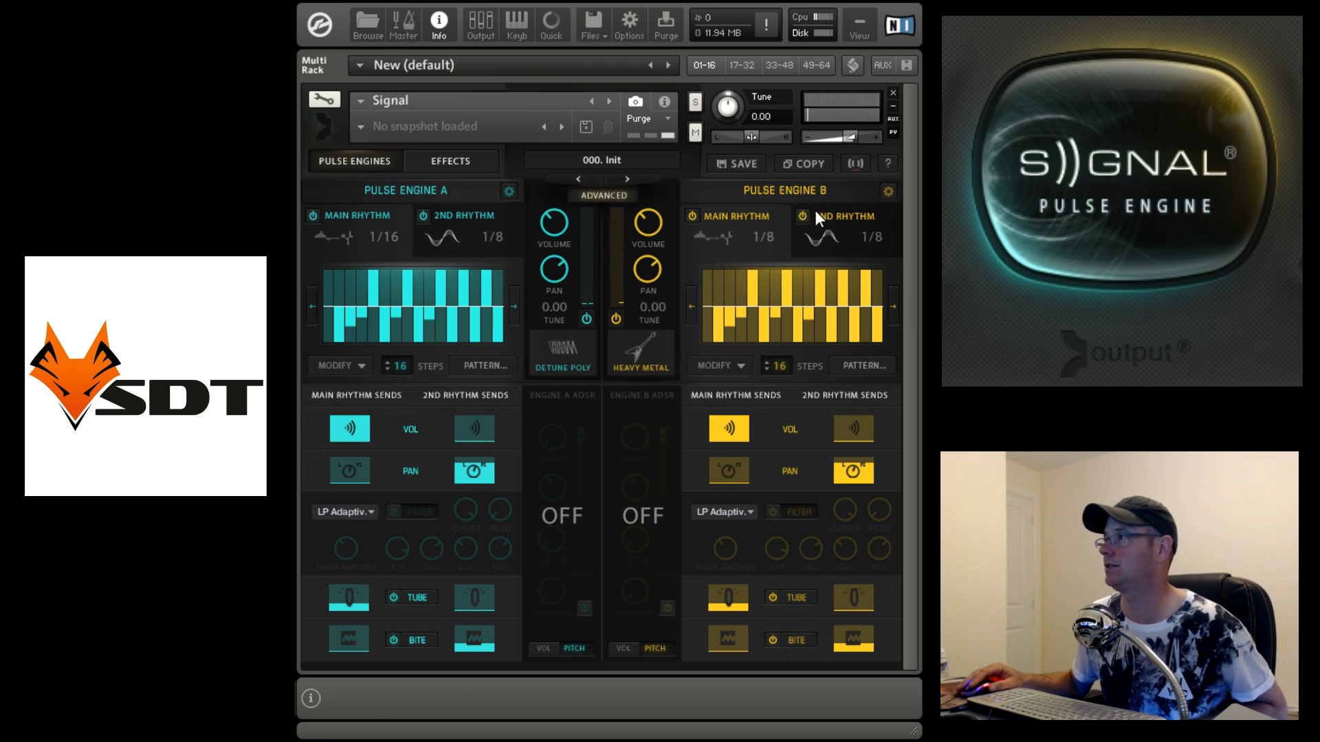
pyautogui.click(806, 164)
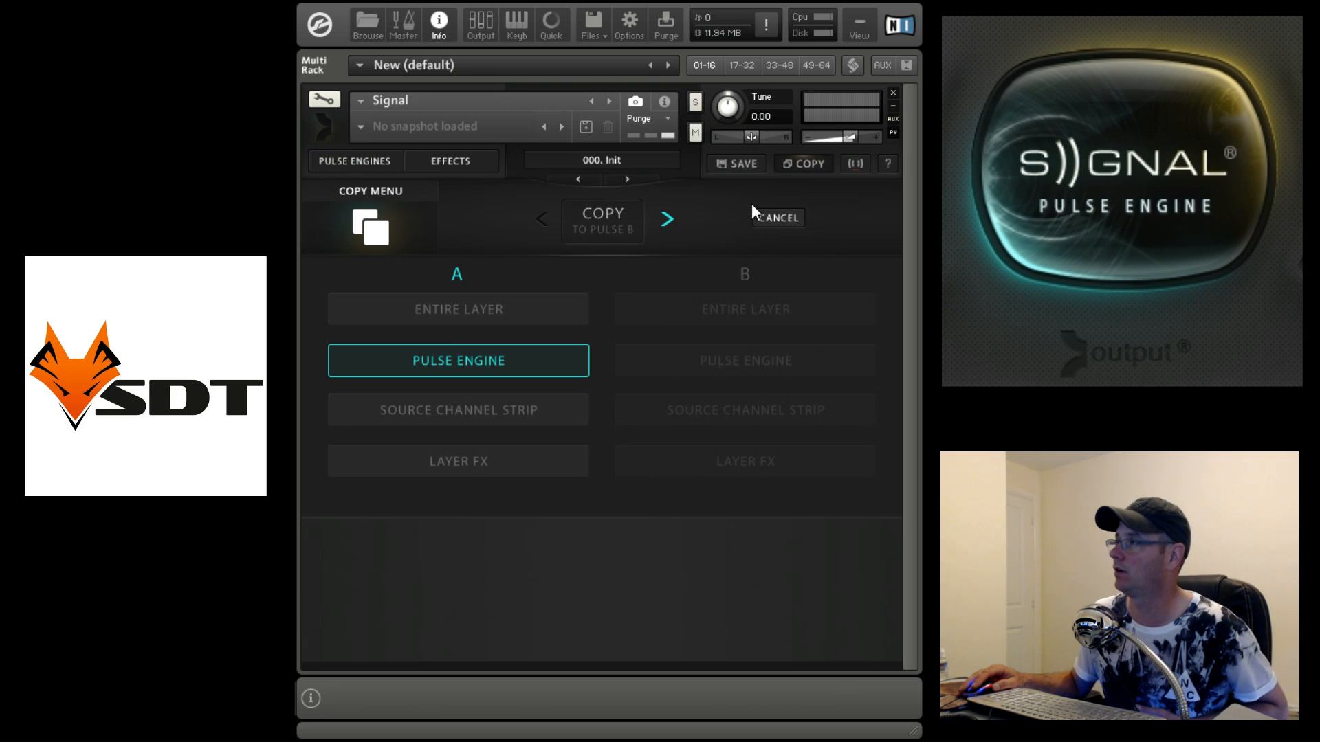
pyautogui.click(790, 224)
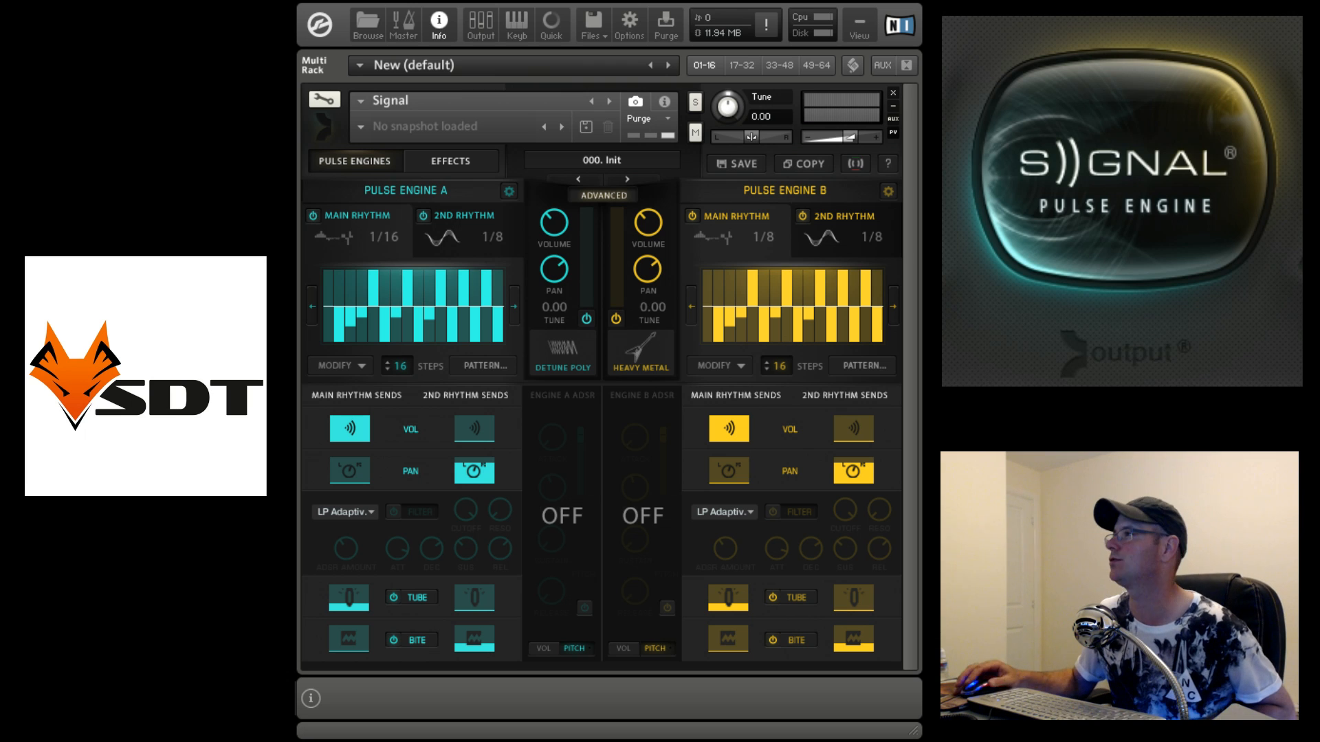
# Step: Give Pulse Engine B's second rhythm the simple triangle wave shape and a rate of 1/16
pyautogui.click(854, 256)
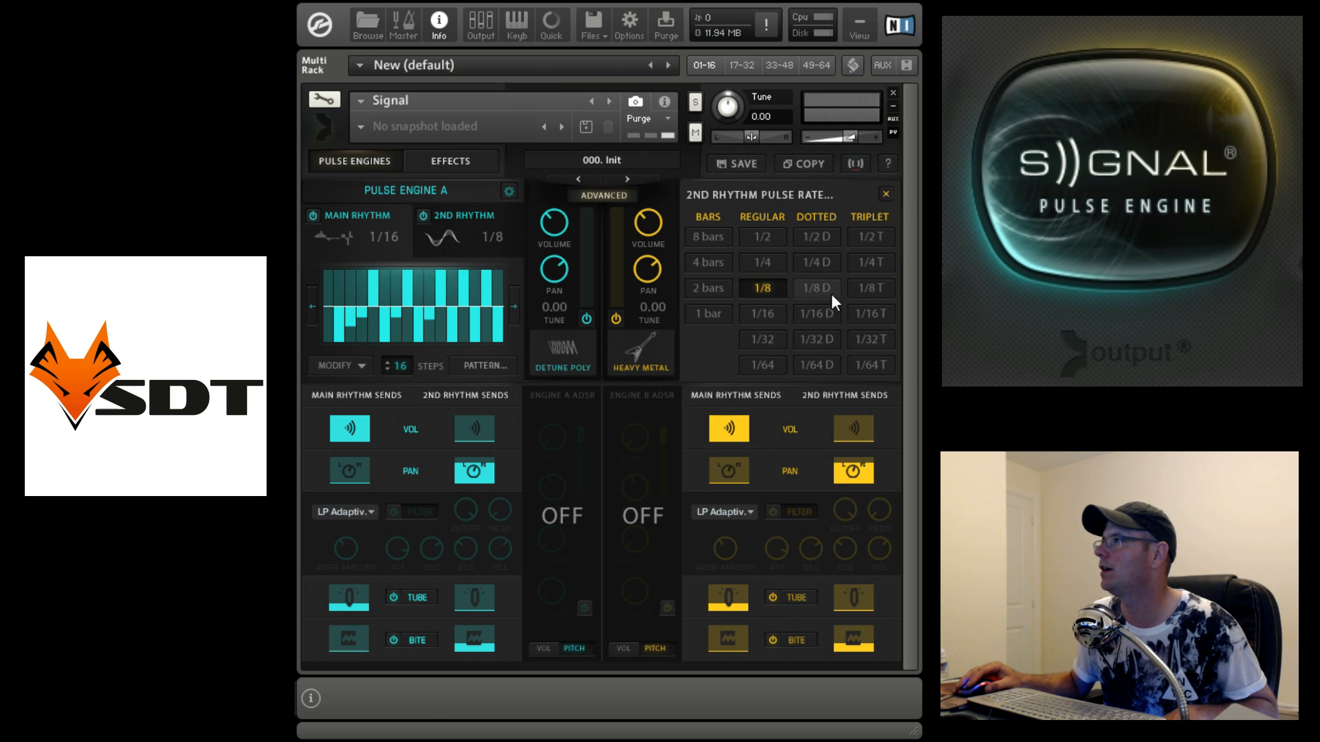
pyautogui.click(886, 195)
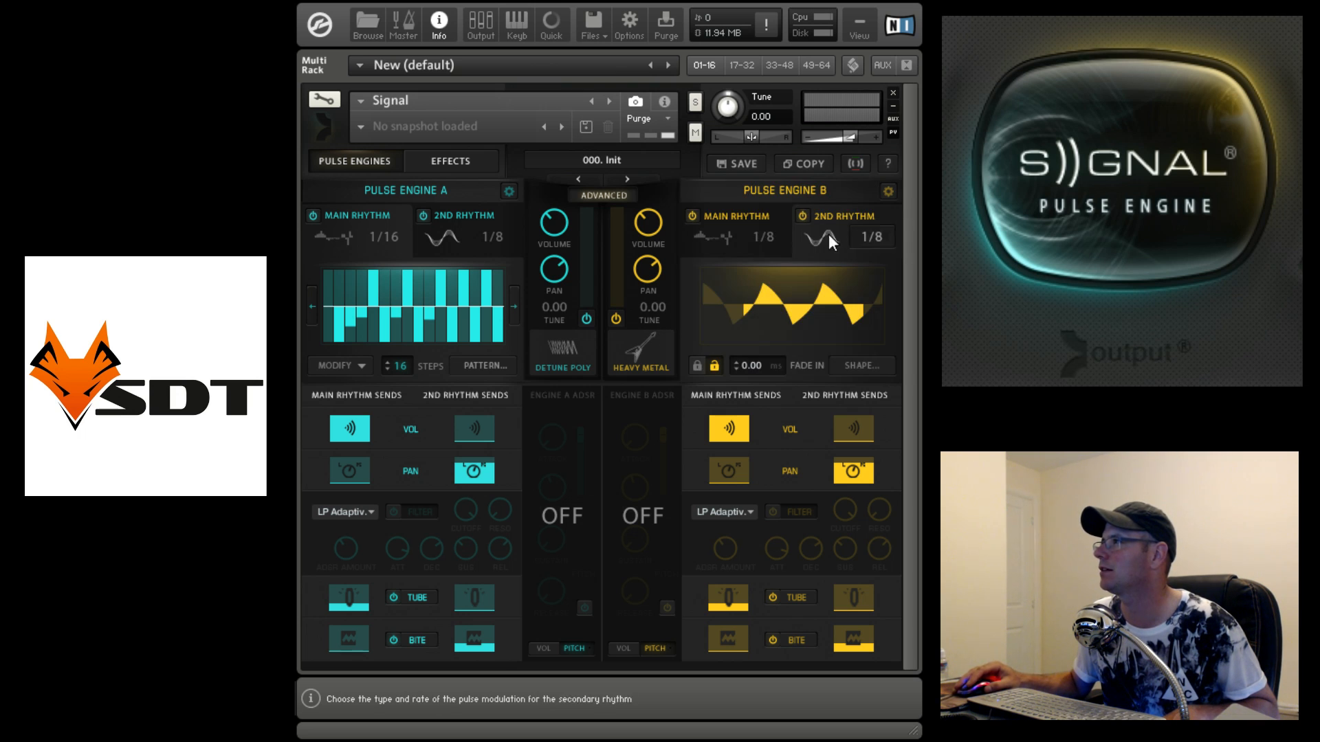
pyautogui.click(867, 367)
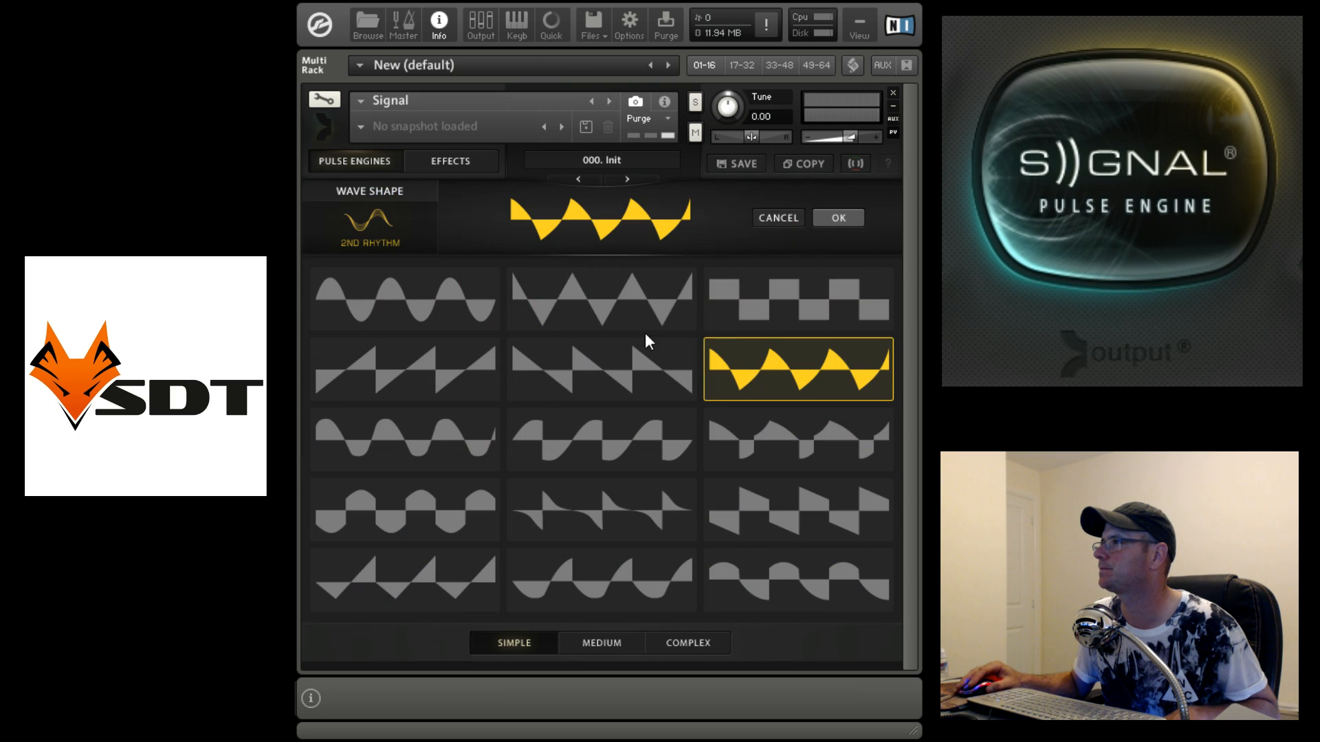
pyautogui.click(608, 315)
pyautogui.click(856, 217)
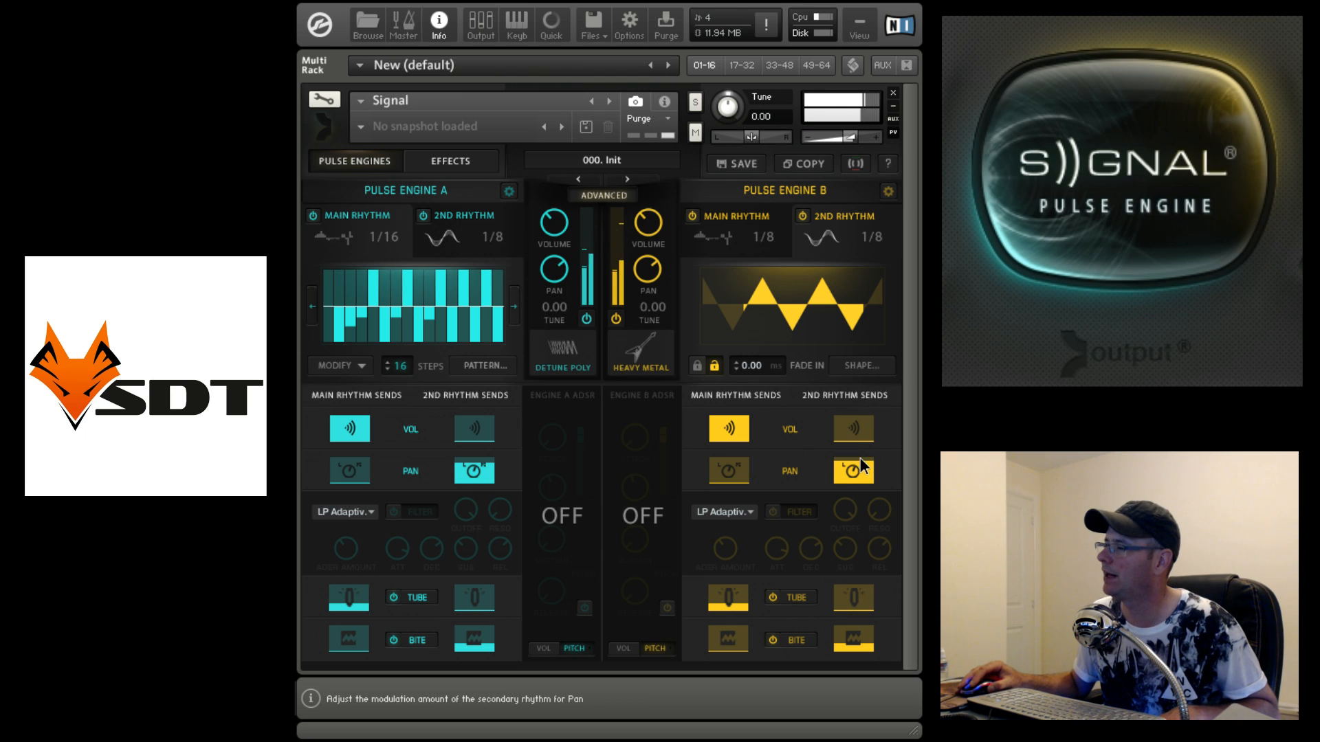
pyautogui.click(868, 238)
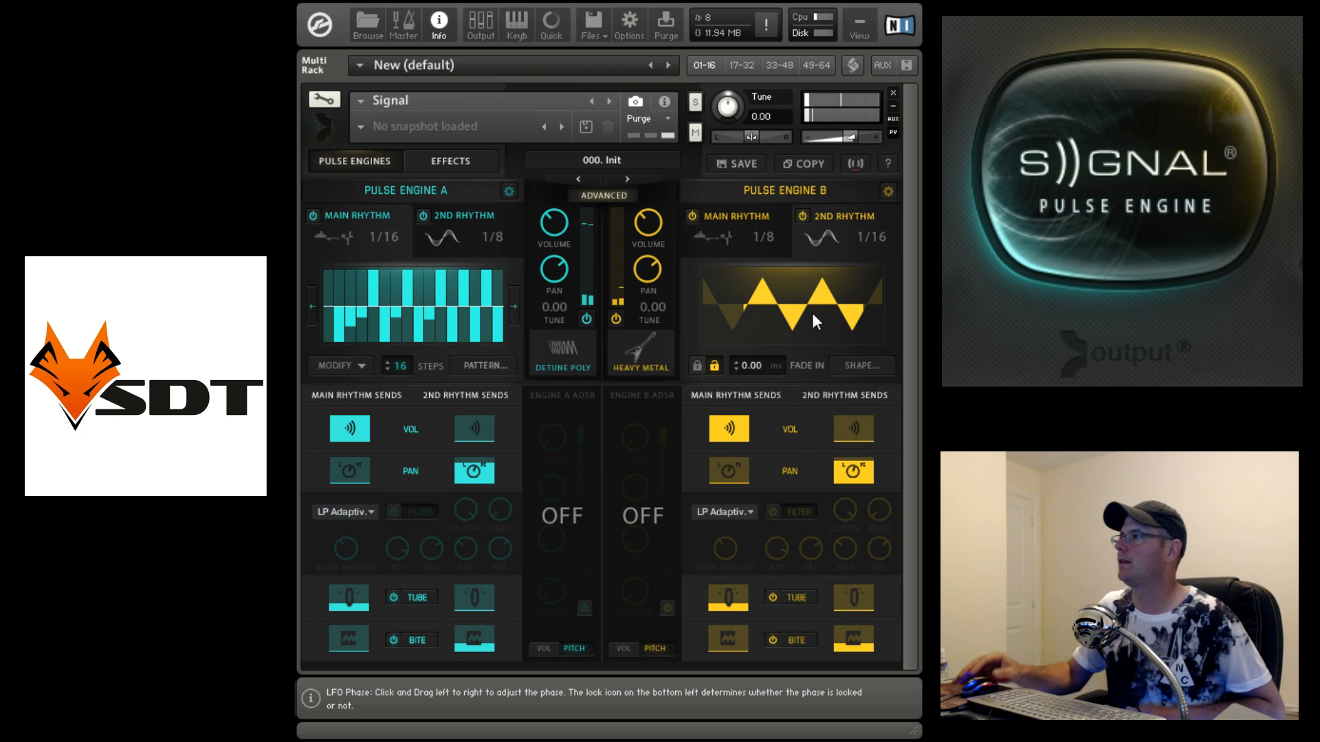
# Step: Turn off the Tube and Bite distortion modulation in Pulse Engine B
pyautogui.click(771, 597)
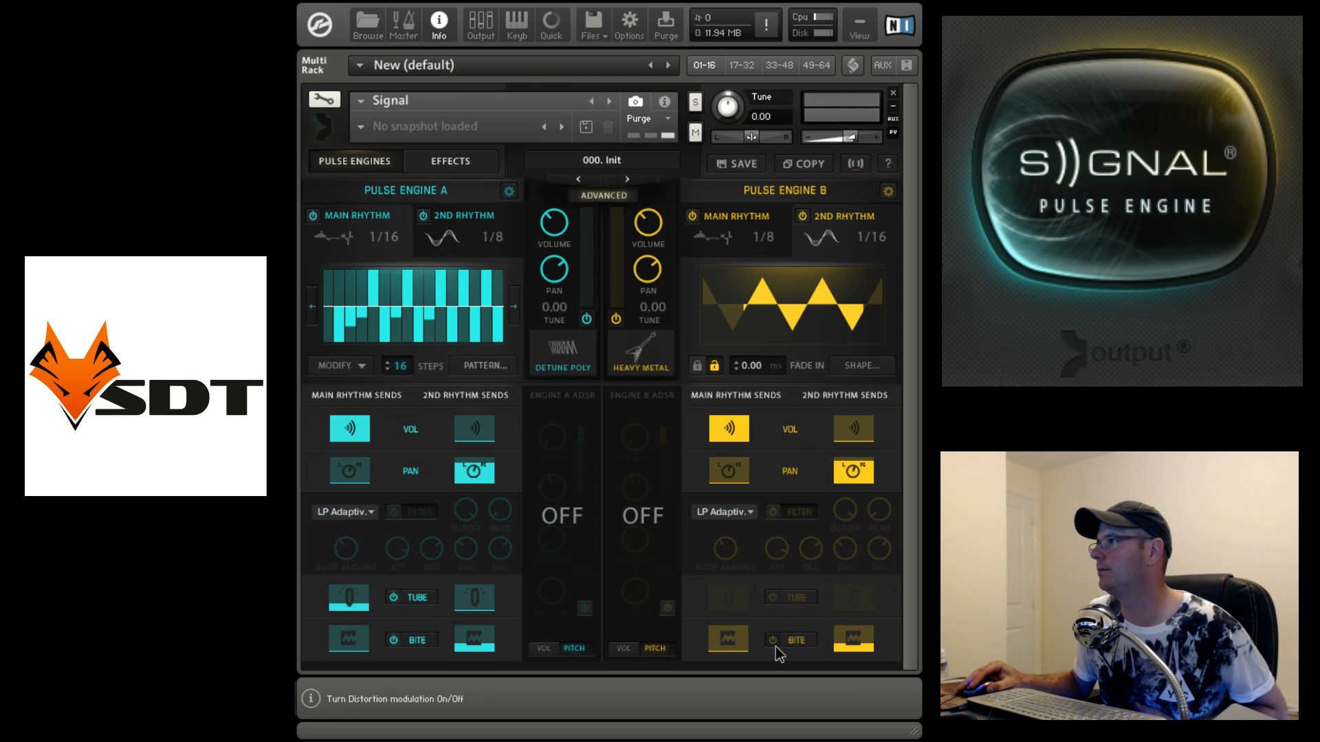
pyautogui.click(774, 640)
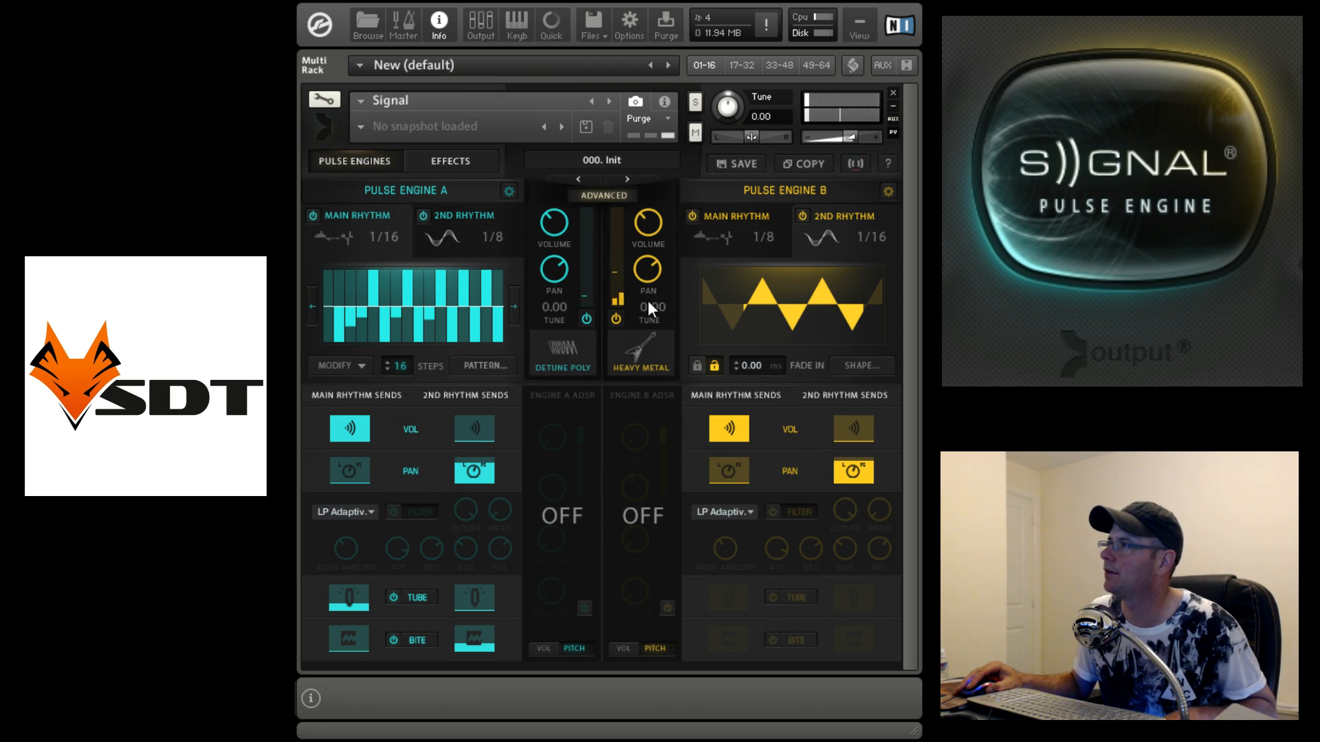
# Step: Tune Pulse Engine B down to -12.20, then turn Pulse Engine A off and raise B's volume
pyautogui.moveTo(650, 313); pyautogui.dragTo(650, 344)
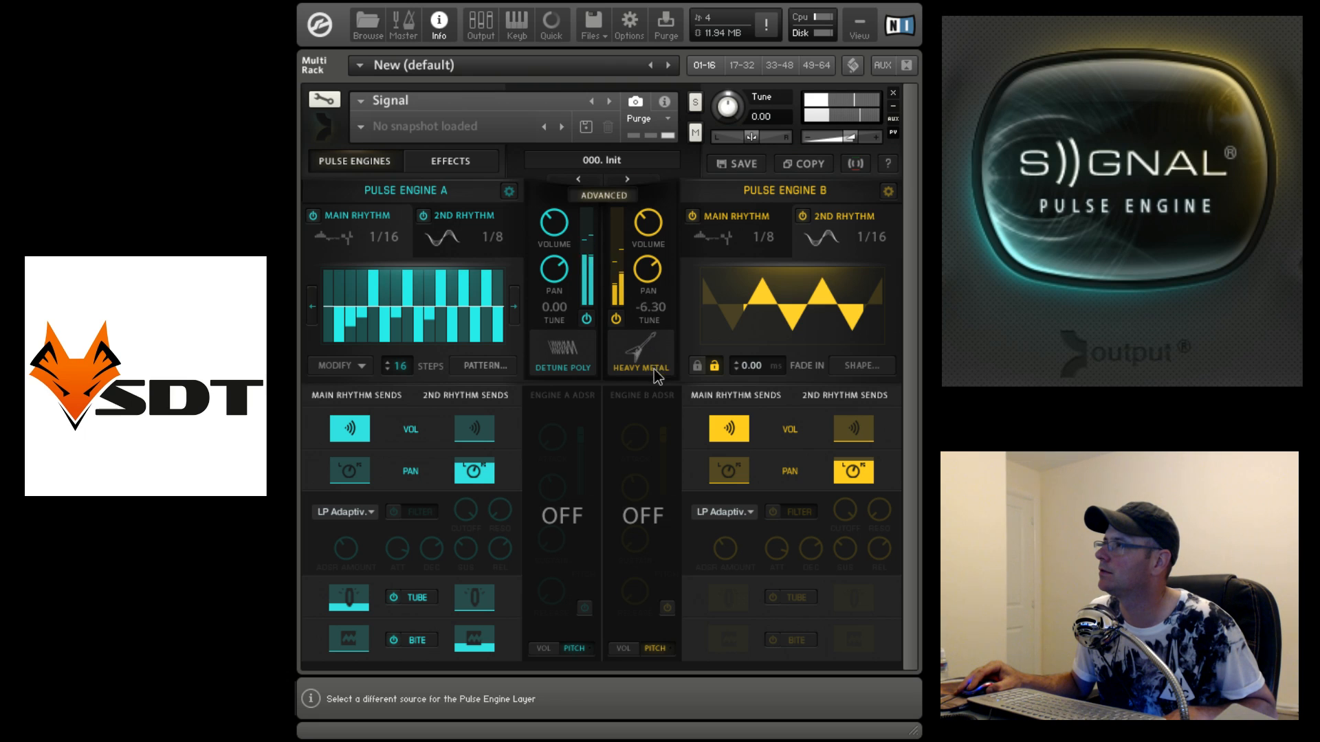
pyautogui.moveTo(666, 428); pyautogui.dragTo(666, 434)
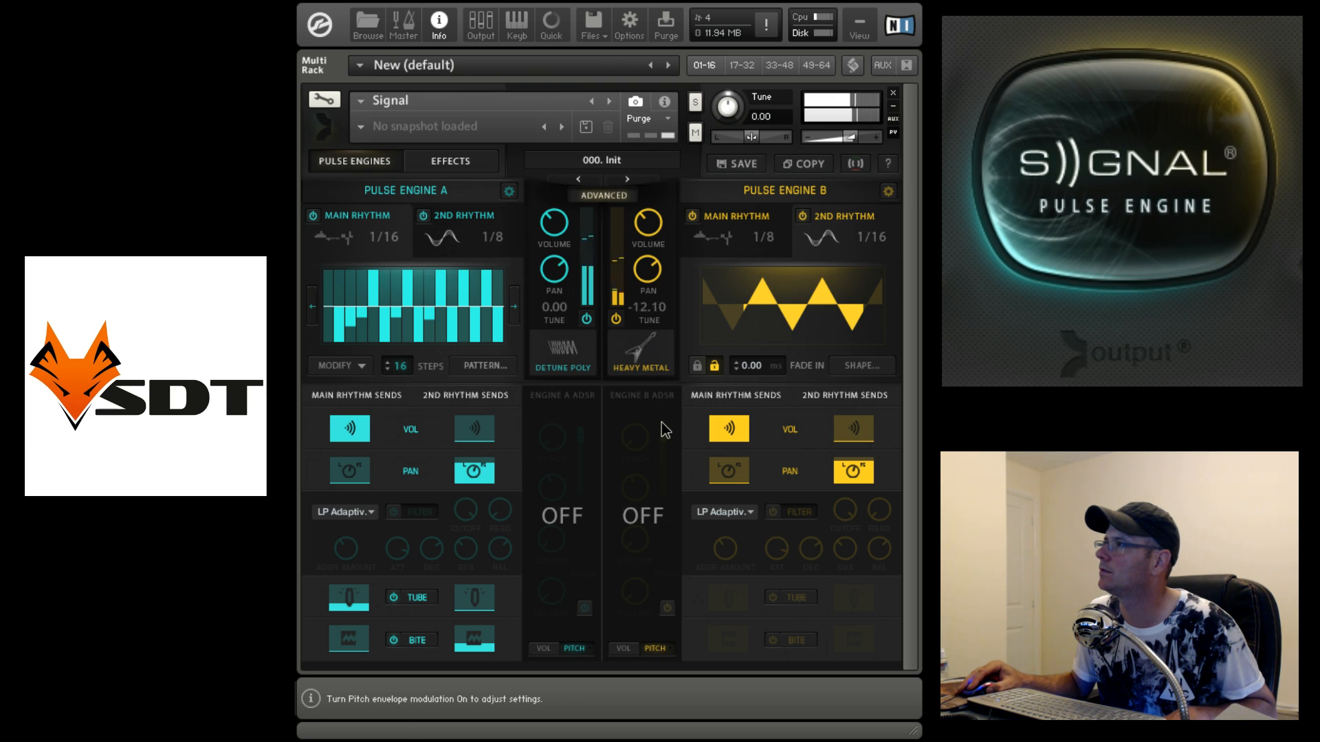
pyautogui.click(587, 322)
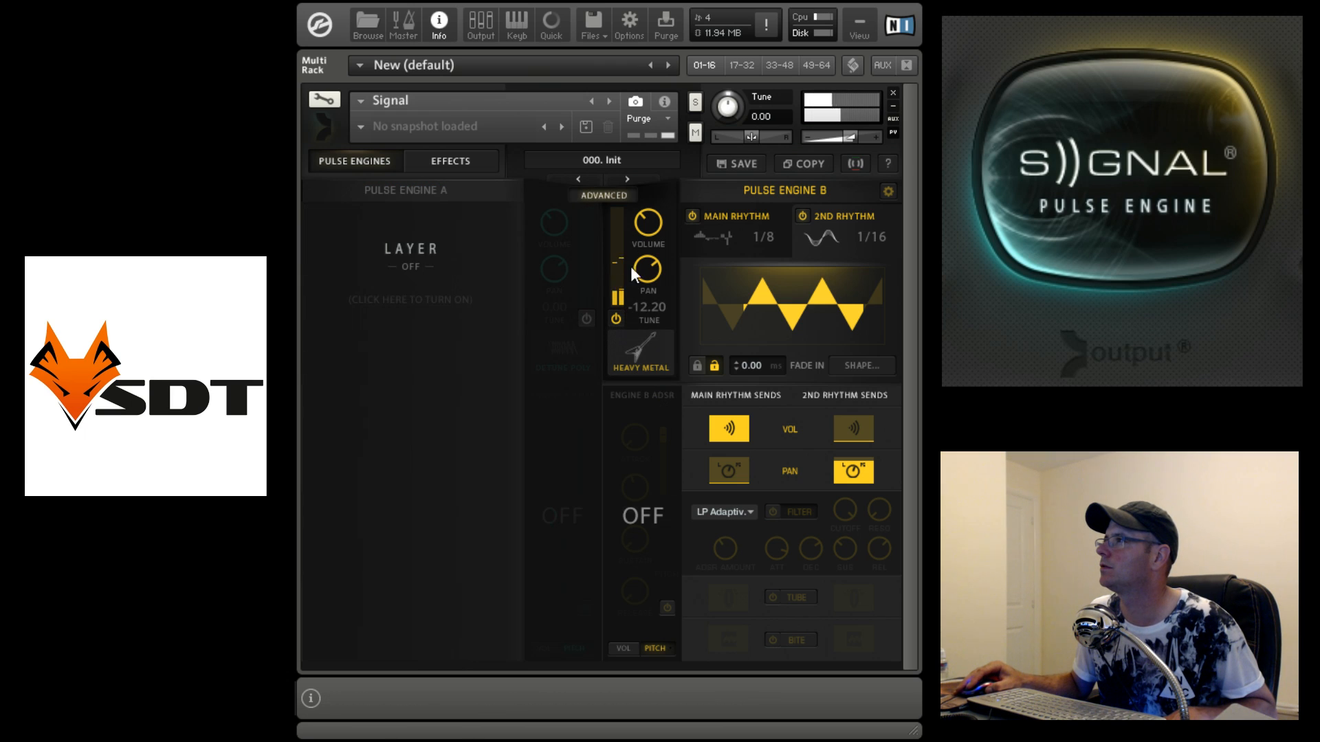
pyautogui.moveTo(654, 223); pyautogui.dragTo(667, 170)
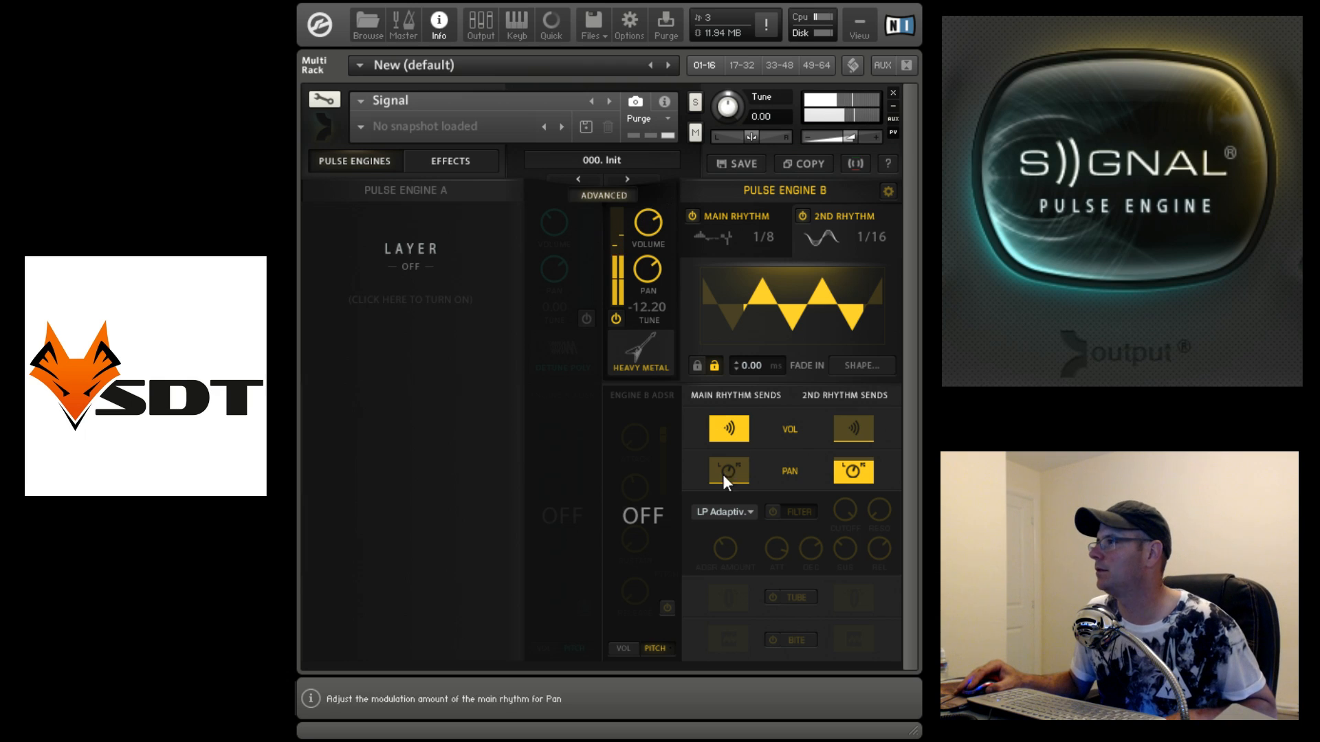
# Step: Enable Pulse Engine B's filter with a lower cutoff, and turn Pulse Engine A back on
pyautogui.click(770, 514)
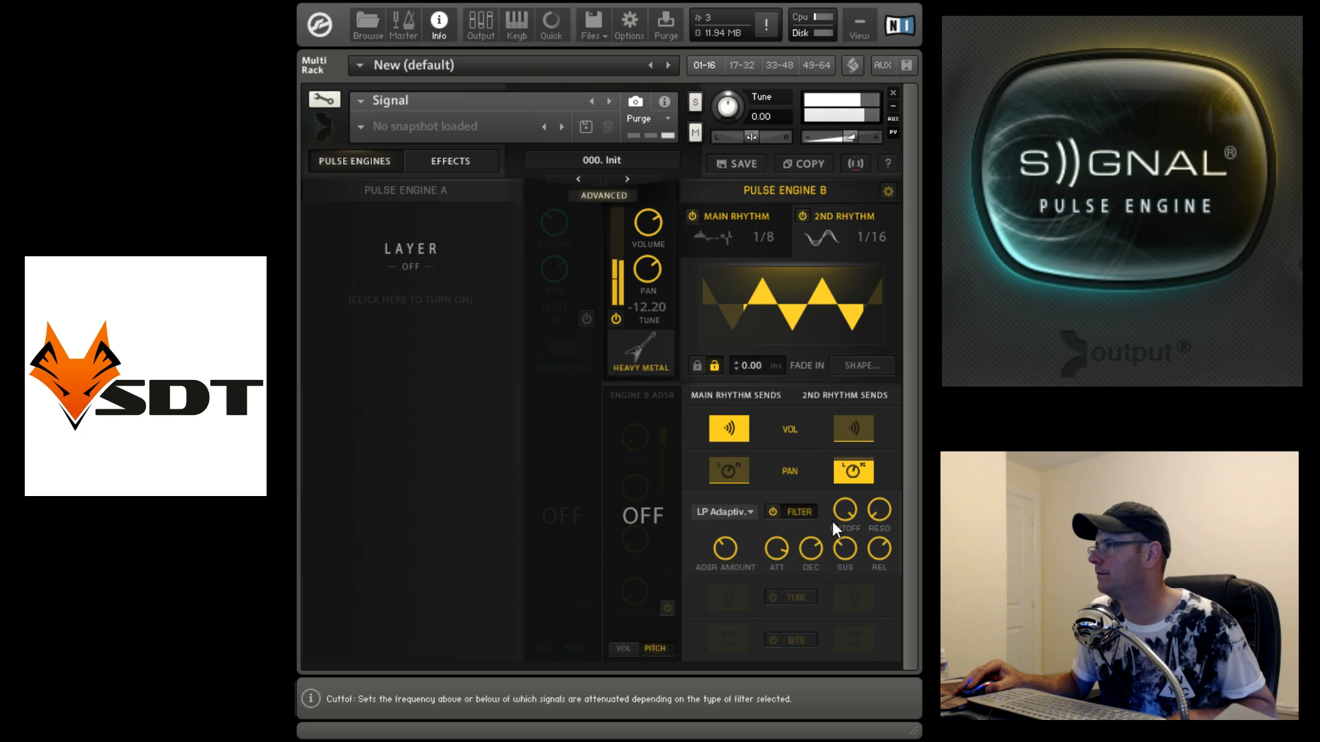
pyautogui.moveTo(847, 516); pyautogui.dragTo(845, 544)
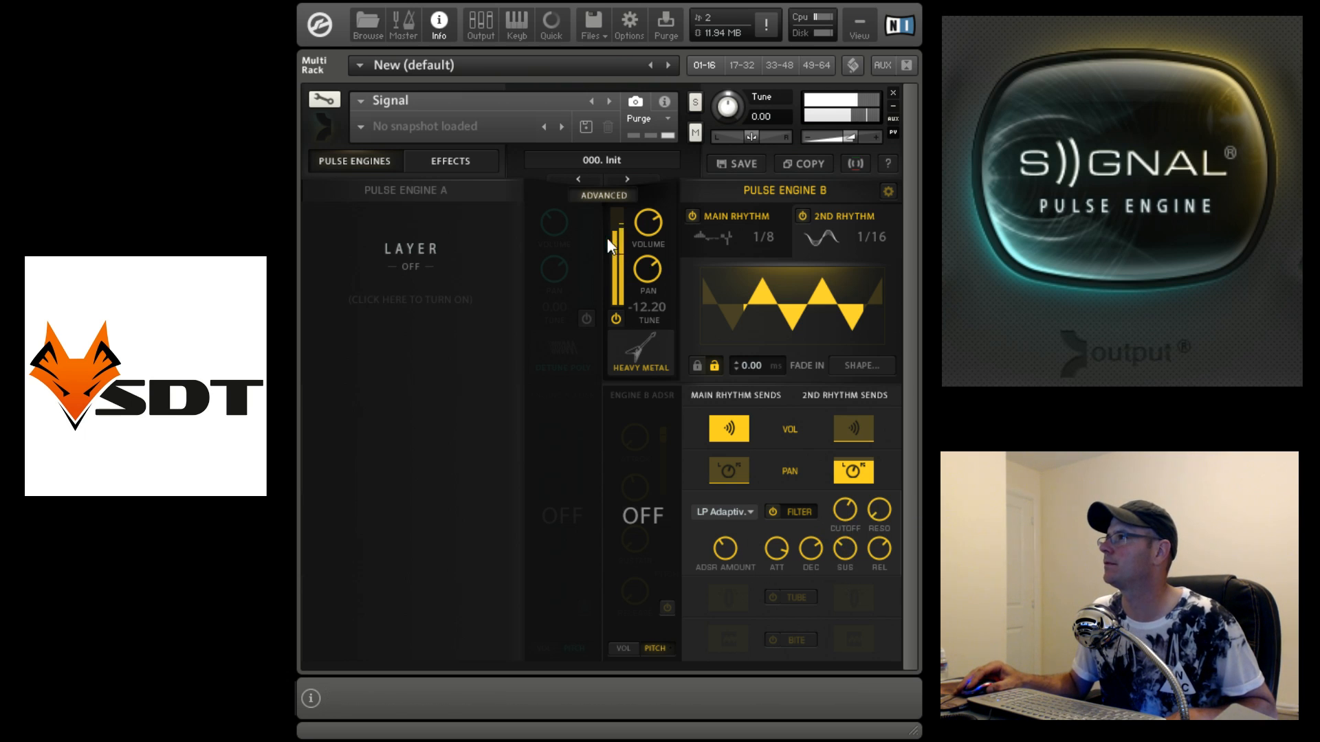
pyautogui.click(586, 319)
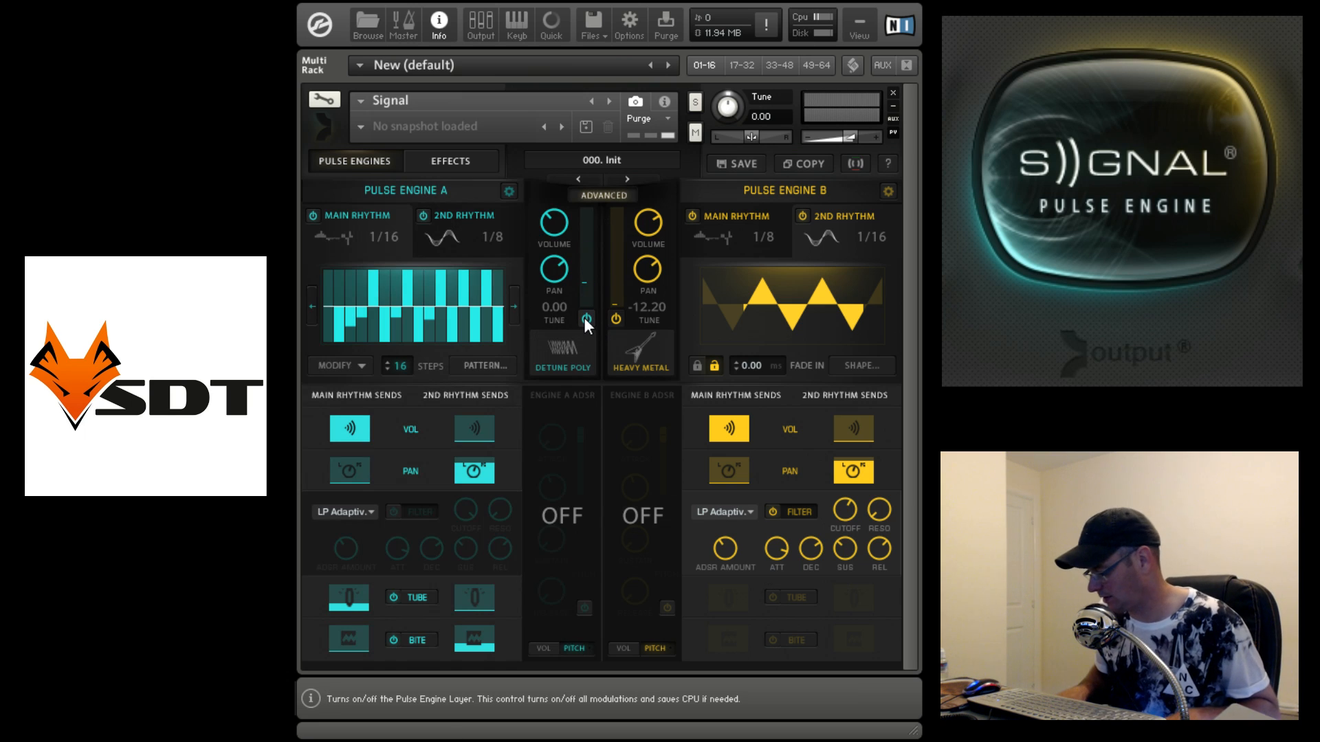
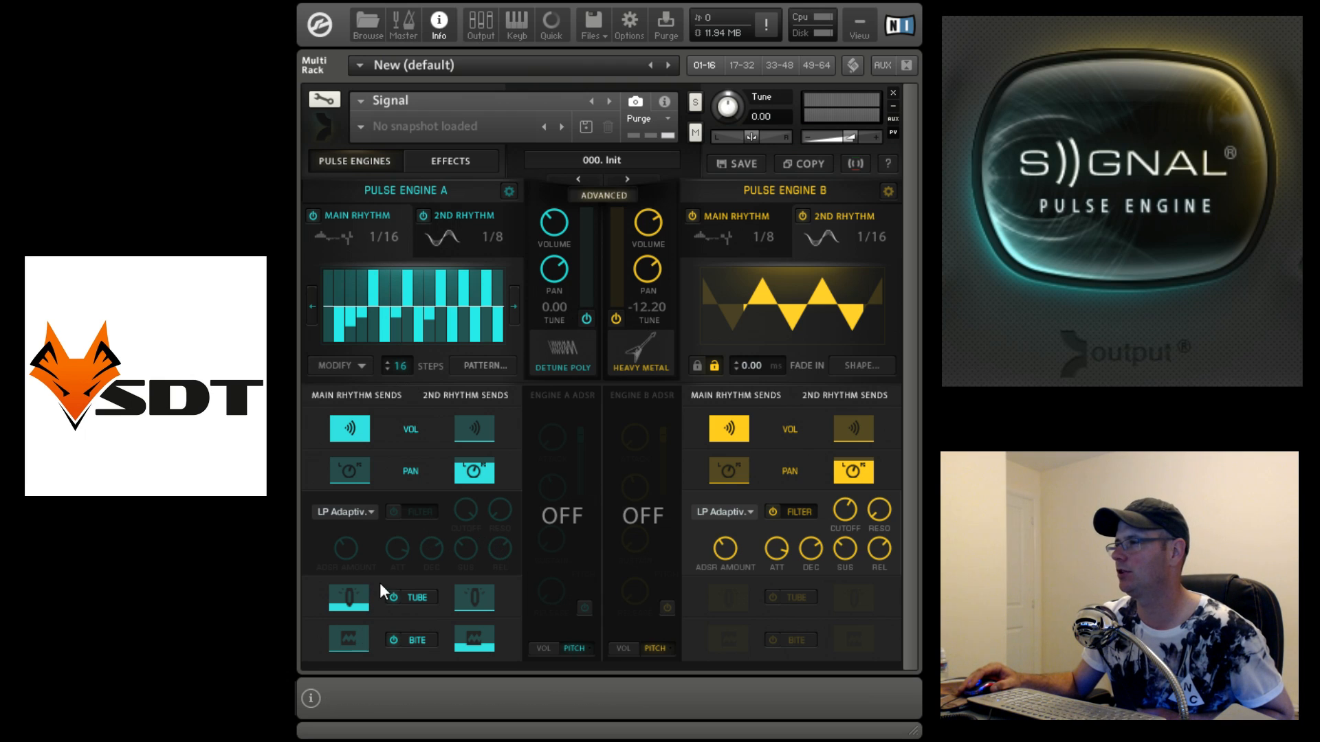
# Step: With Pulse Engine B turned off, enable the reverb on Pulse A, raising its wet level and reducing the pre-delay to minimum
pyautogui.click(443, 162)
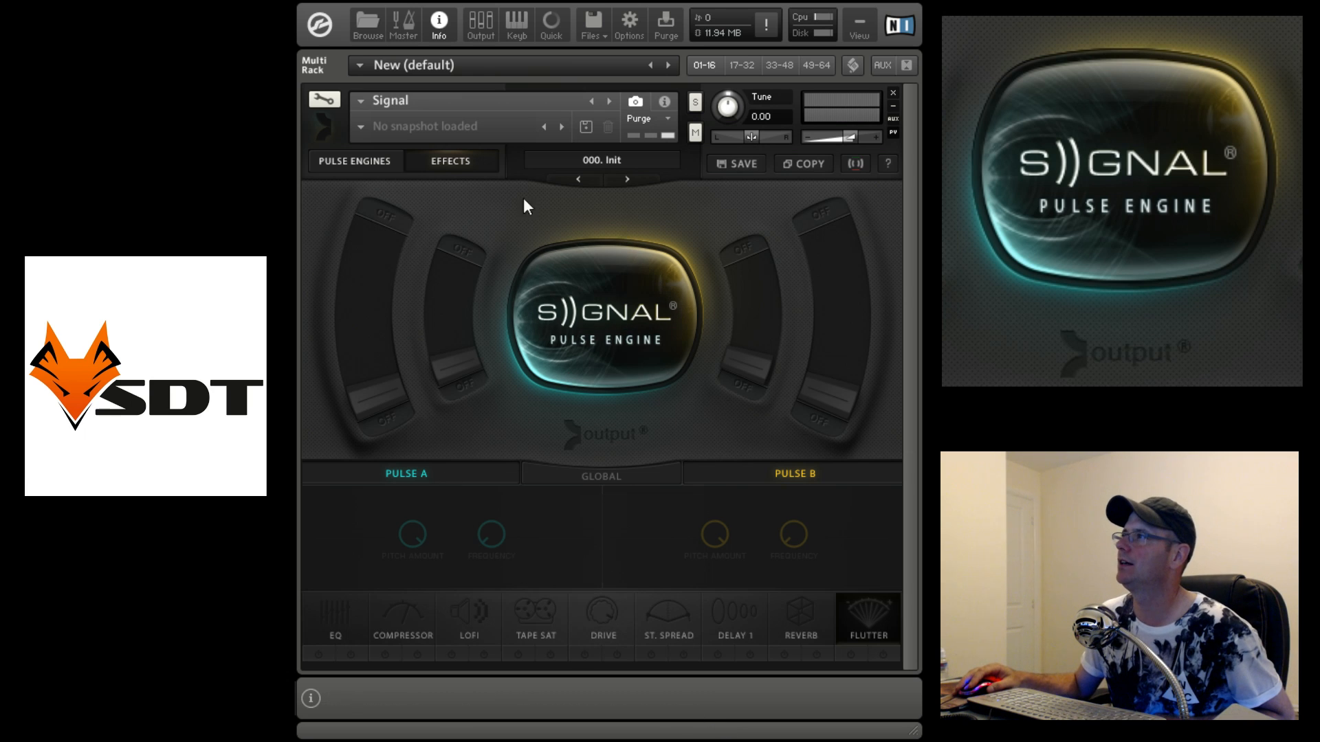
pyautogui.click(378, 165)
pyautogui.click(616, 319)
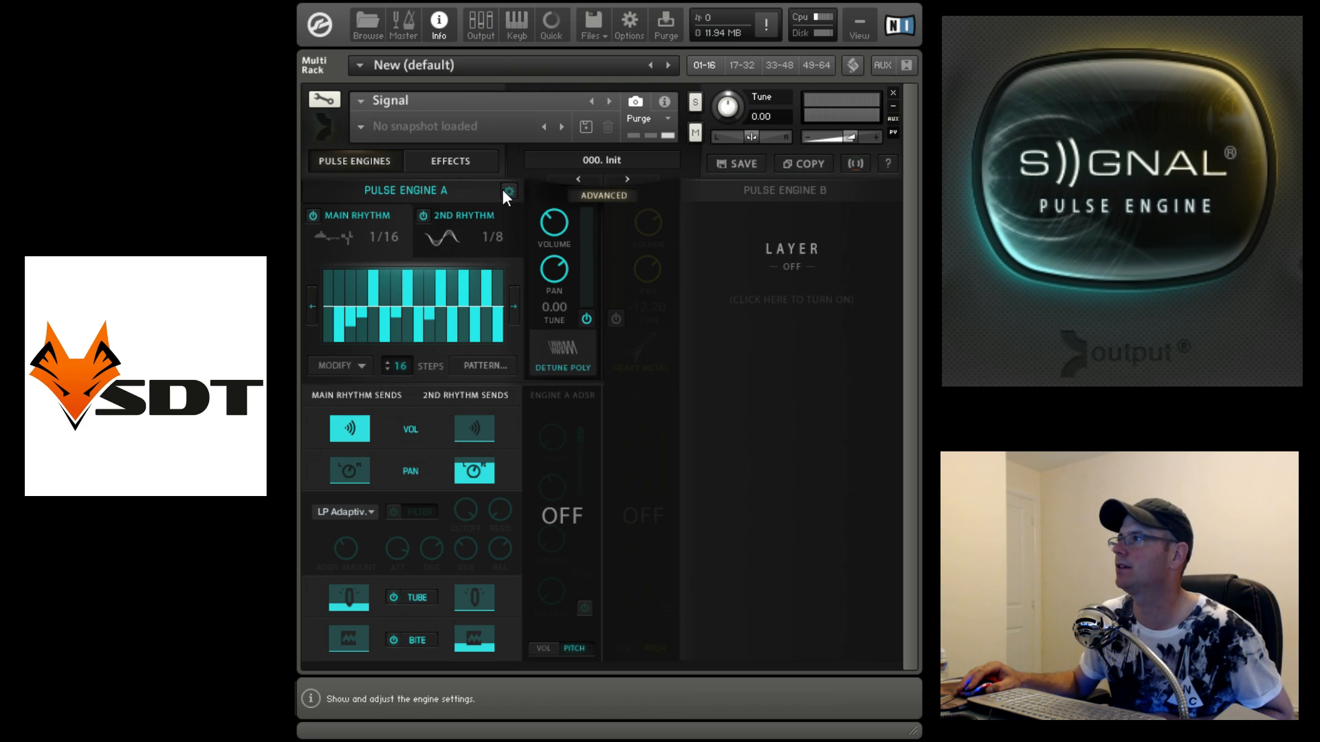
pyautogui.click(445, 158)
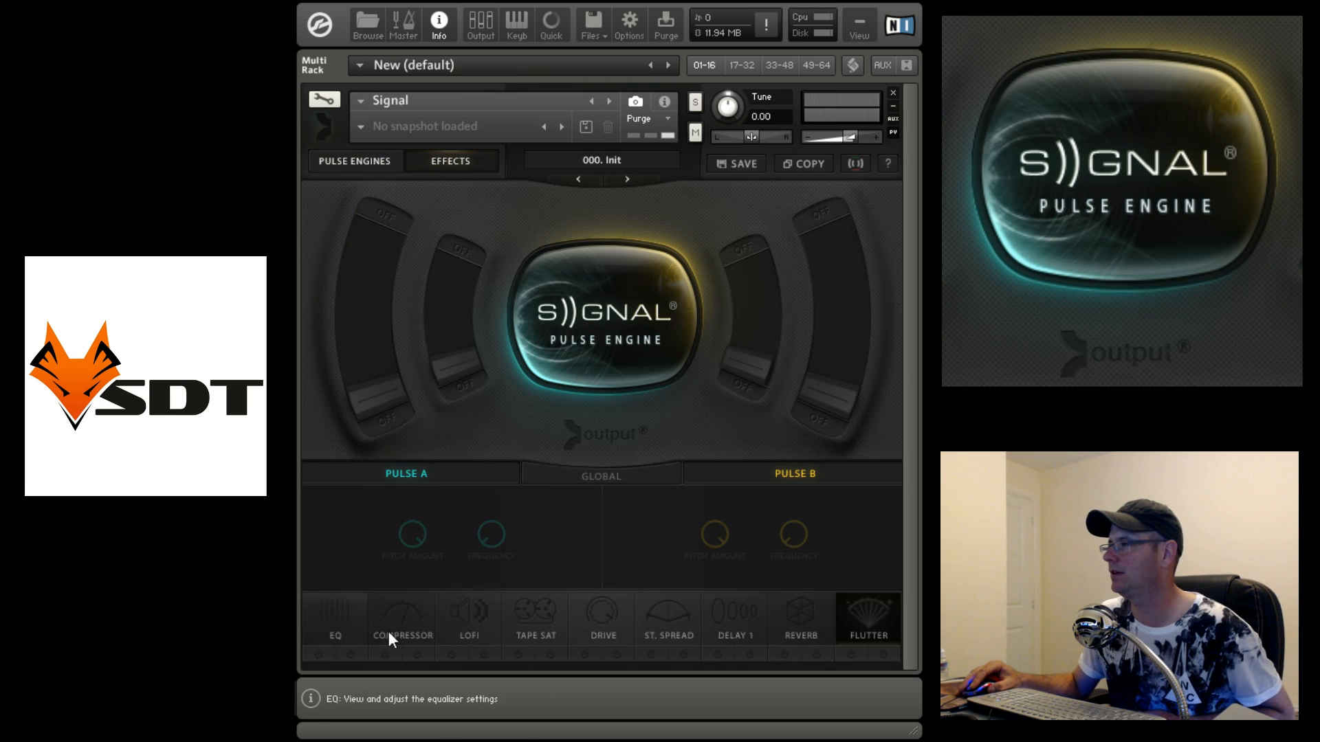
pyautogui.click(806, 622)
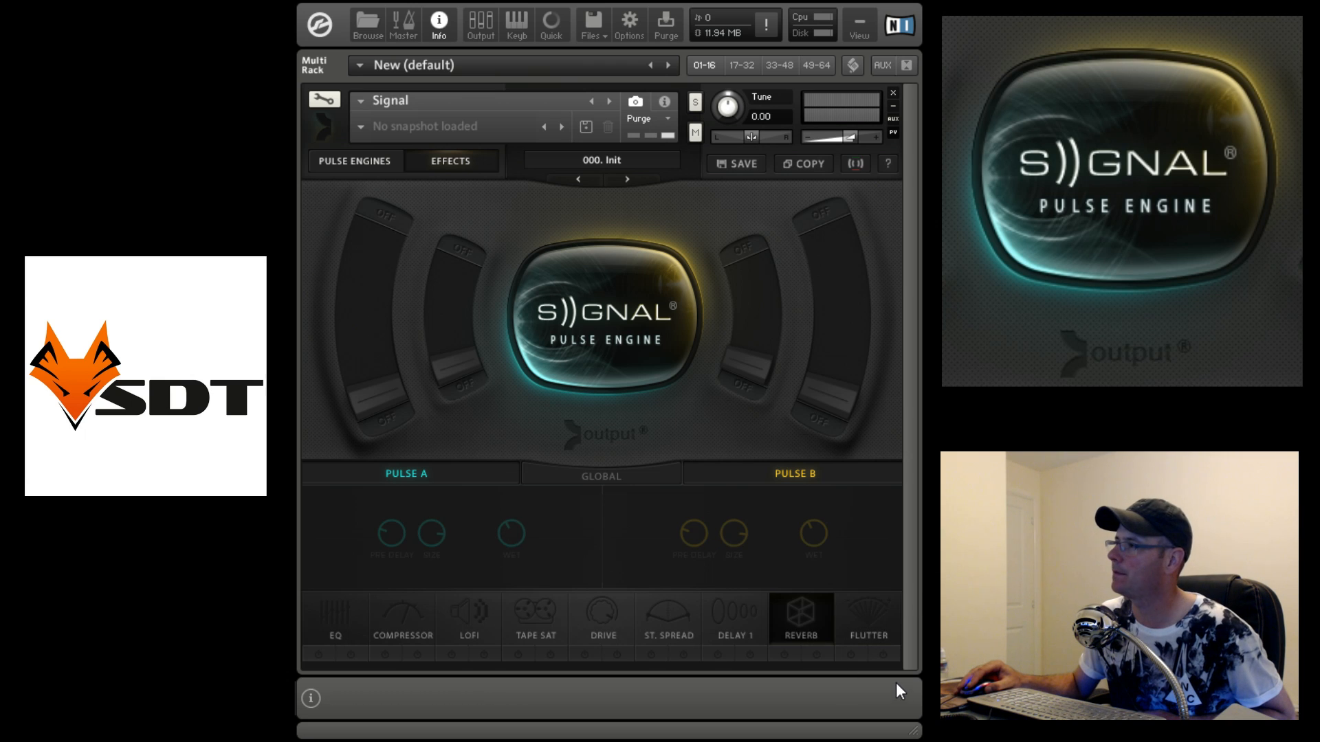
pyautogui.click(785, 654)
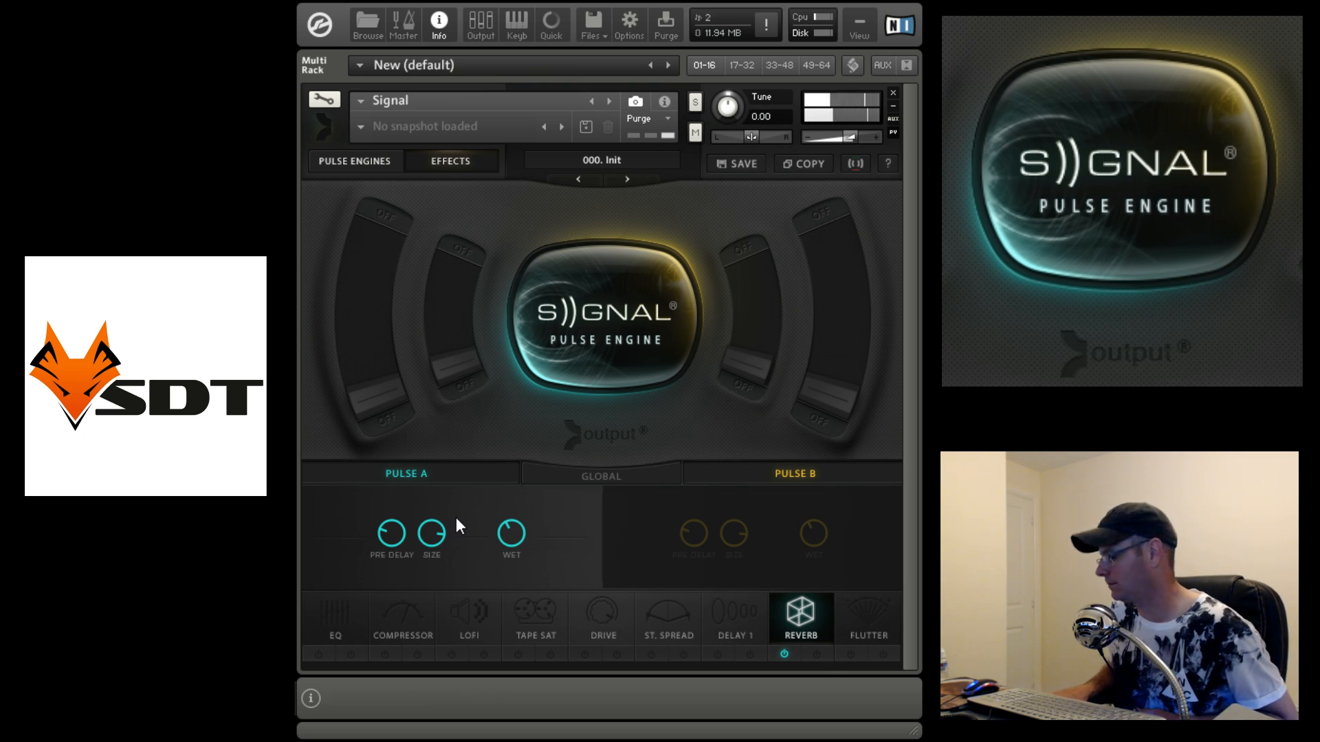
pyautogui.moveTo(511, 535); pyautogui.dragTo(525, 505)
pyautogui.moveTo(390, 539); pyautogui.dragTo(390, 540)
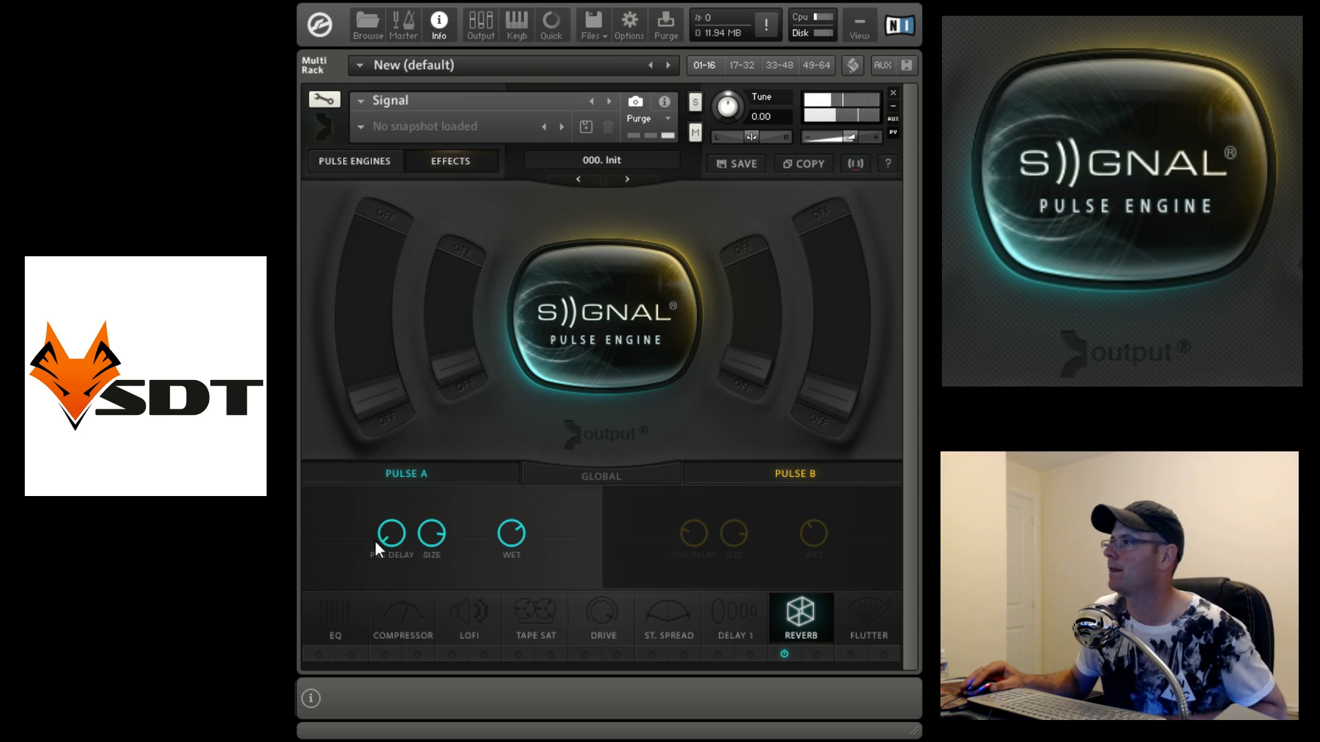
# Step: Enable the compressor on Pulse A, raise its gain and set the ratio to 1:3.3
pyautogui.click(383, 639)
pyautogui.click(385, 654)
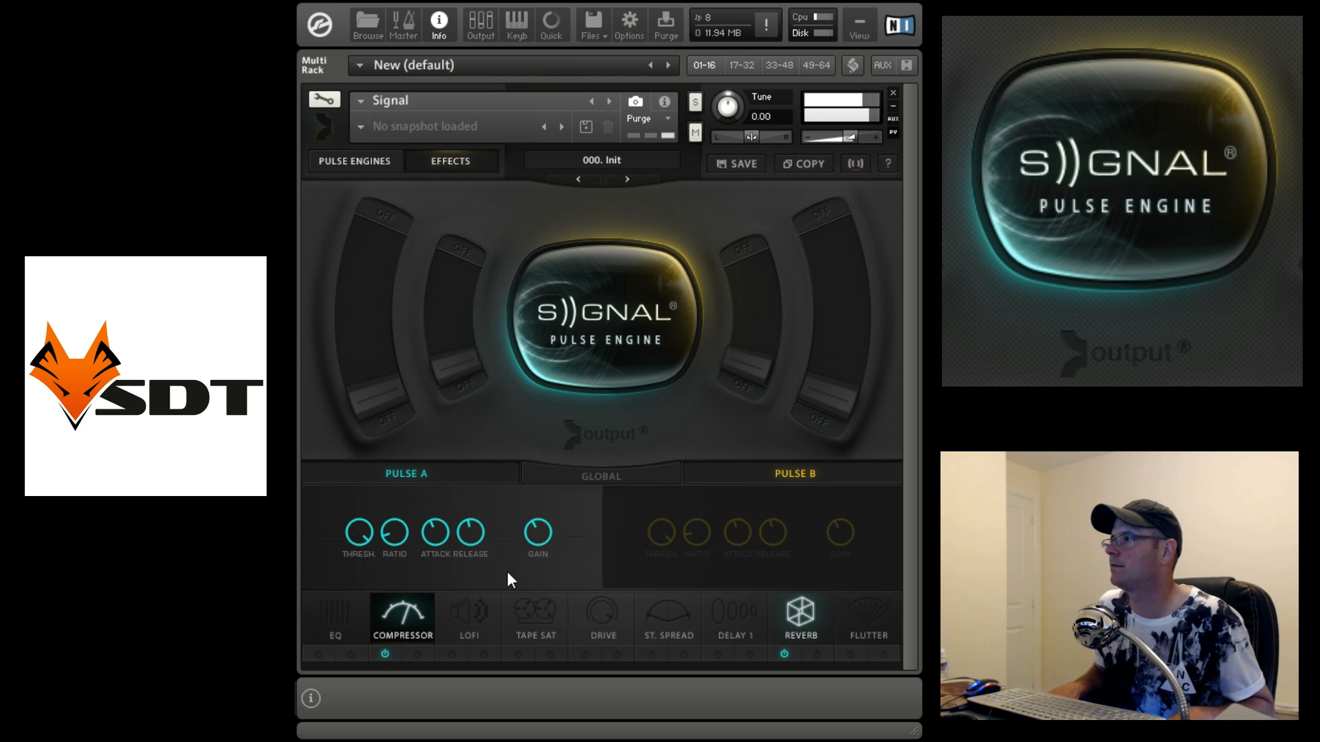
pyautogui.moveTo(544, 529); pyautogui.dragTo(544, 515)
pyautogui.moveTo(447, 524); pyautogui.dragTo(454, 552)
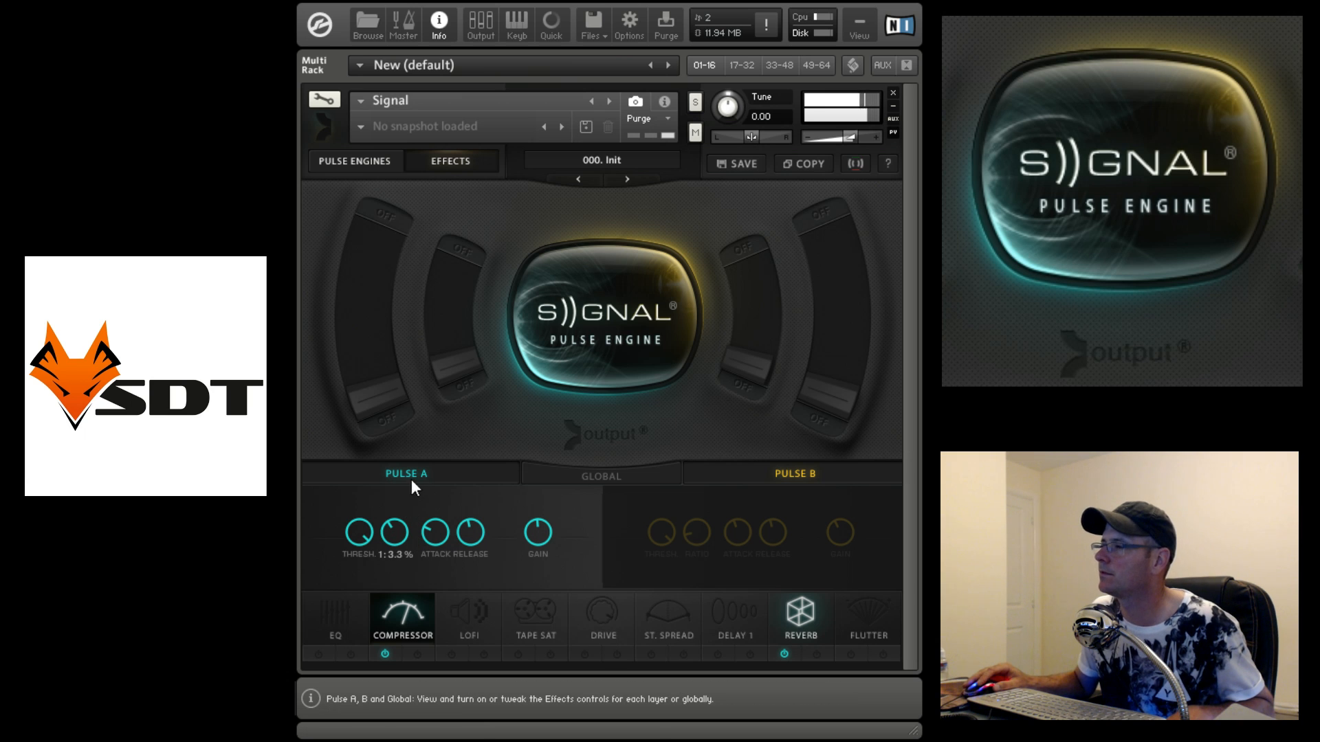
pyautogui.click(816, 653)
pyautogui.click(803, 616)
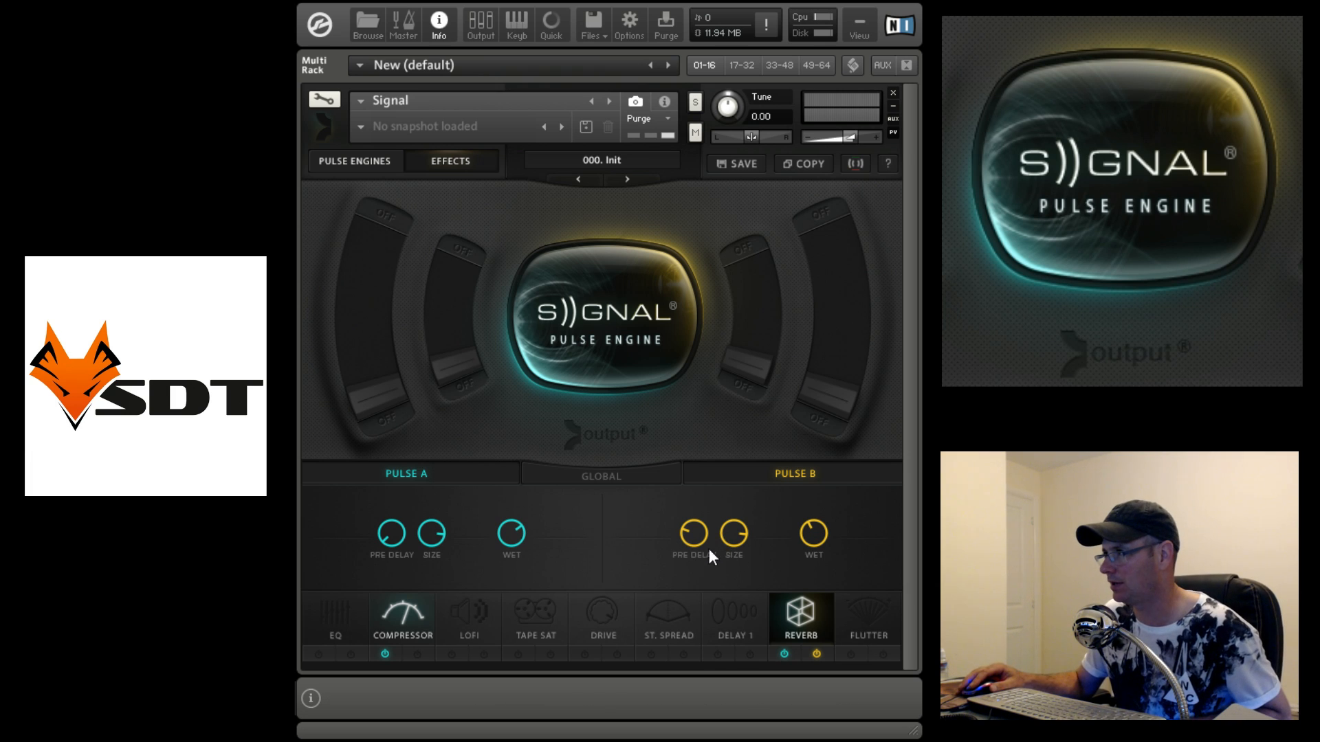
pyautogui.moveTo(727, 537)
pyautogui.mouseDown()
pyautogui.moveTo(732, 592)
pyautogui.moveTo(735, 542)
pyautogui.mouseUp()
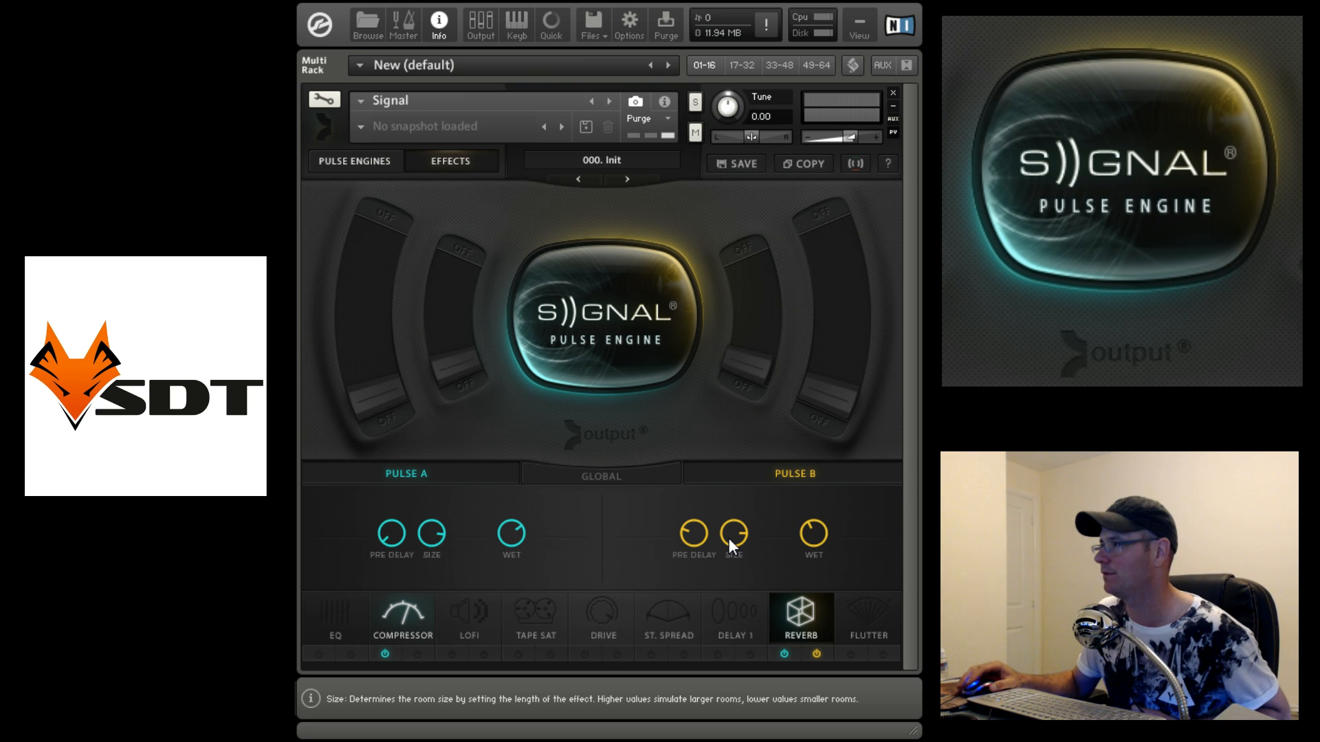
pyautogui.click(817, 654)
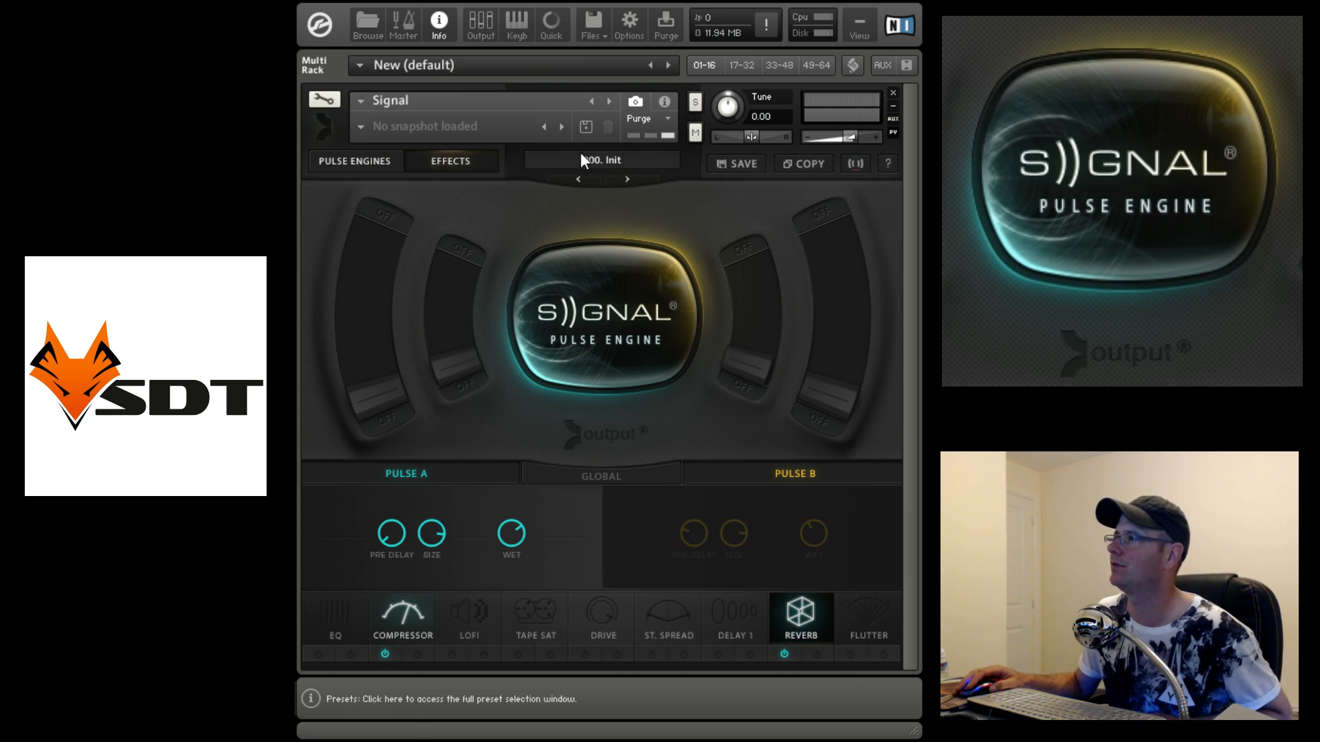
# Step: Turn Pulse Engine B back on and enable its EQ, raising the band 2 frequency and the gain of bands 2 and 3
pyautogui.click(374, 167)
pyautogui.click(618, 316)
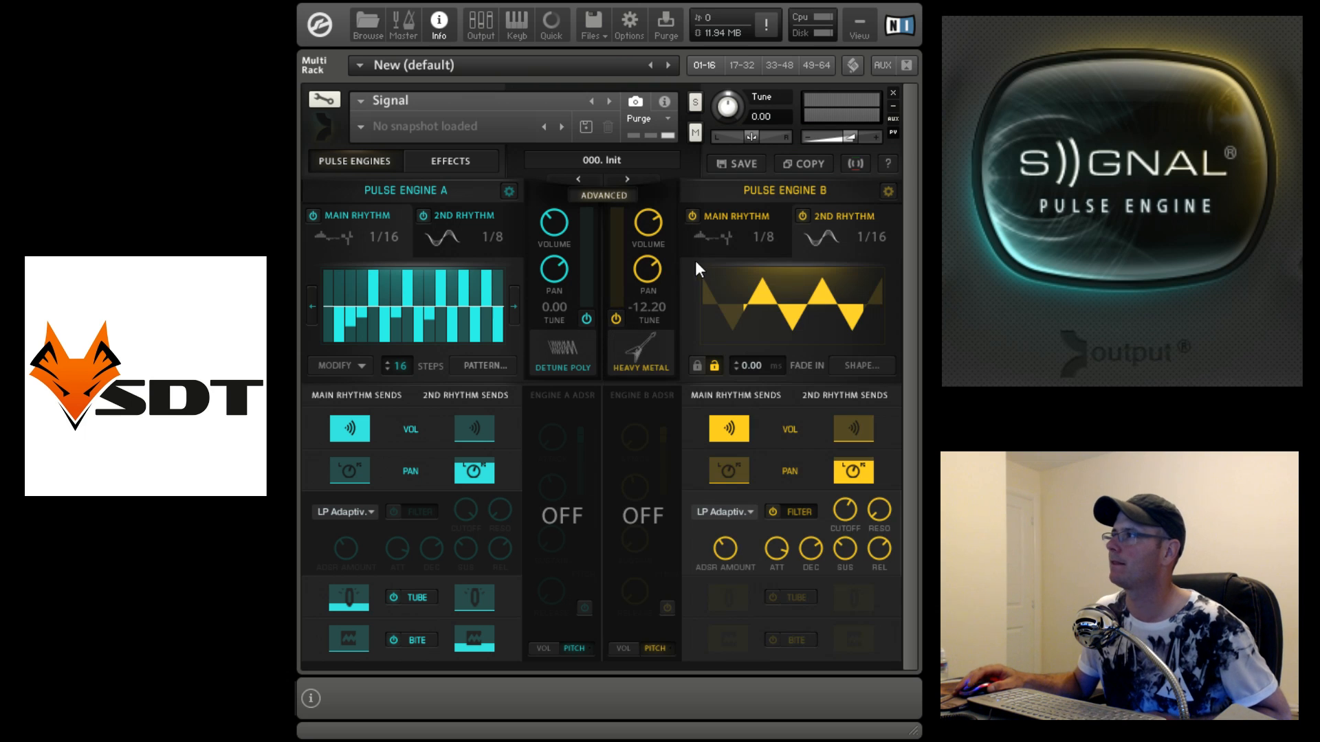
pyautogui.click(473, 161)
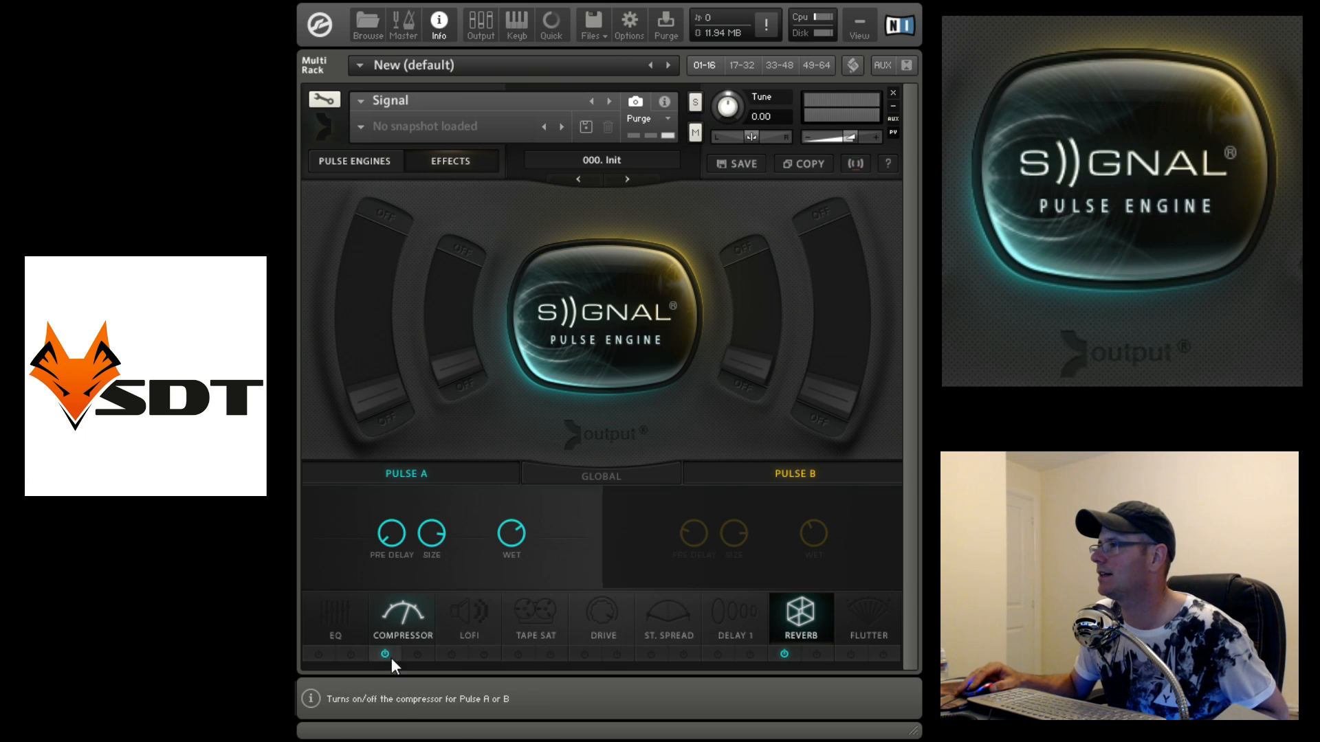
pyautogui.click(336, 647)
pyautogui.click(345, 654)
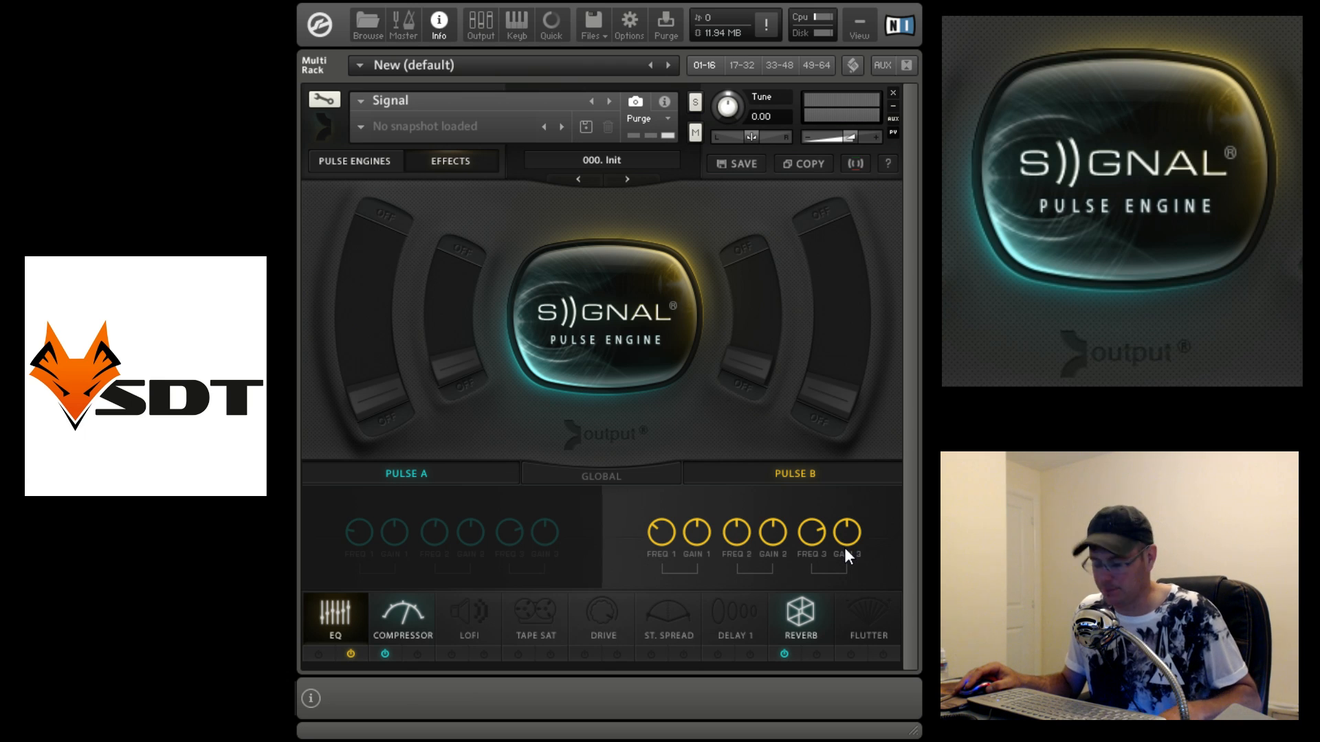
pyautogui.moveTo(771, 529); pyautogui.dragTo(741, 517)
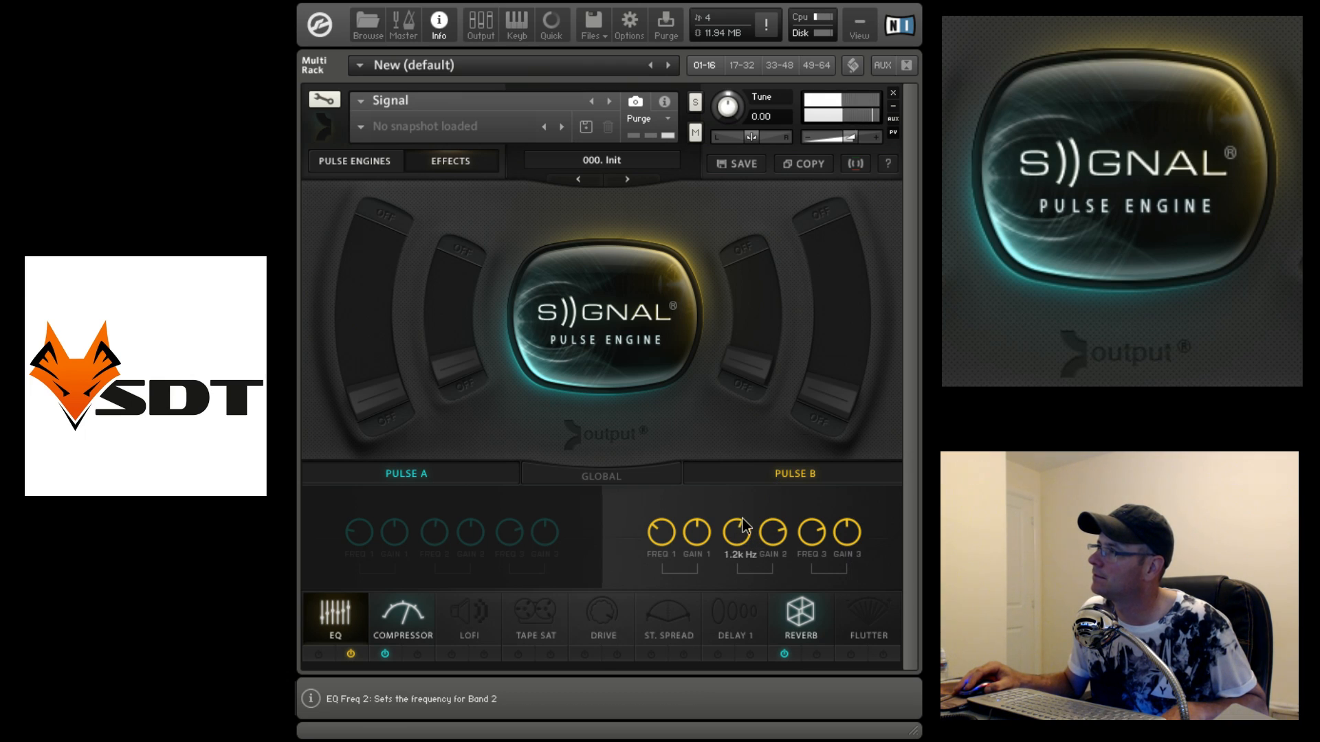
pyautogui.moveTo(845, 534); pyautogui.dragTo(807, 575)
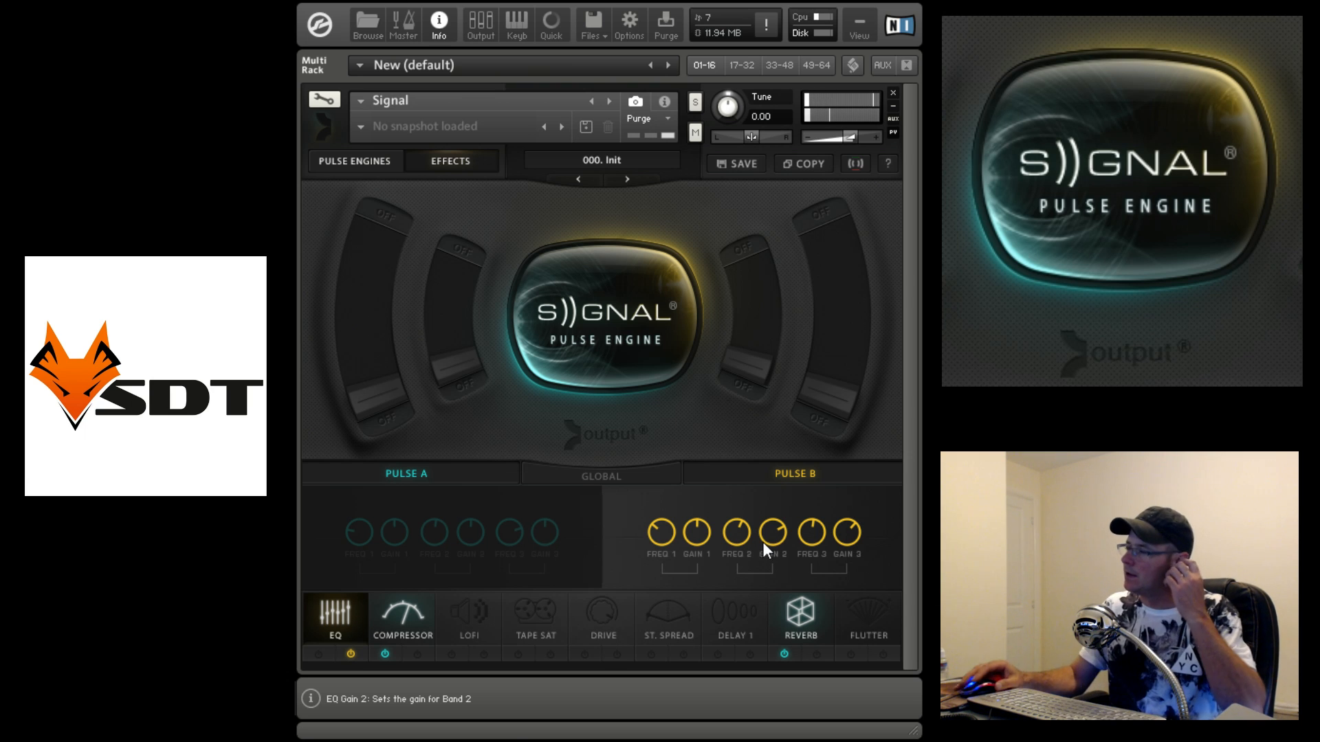
# Step: Enable stereo spread on both layers, with Pulse A at 100% and Pulse B narrowed below centre
pyautogui.click(670, 628)
pyautogui.click(651, 654)
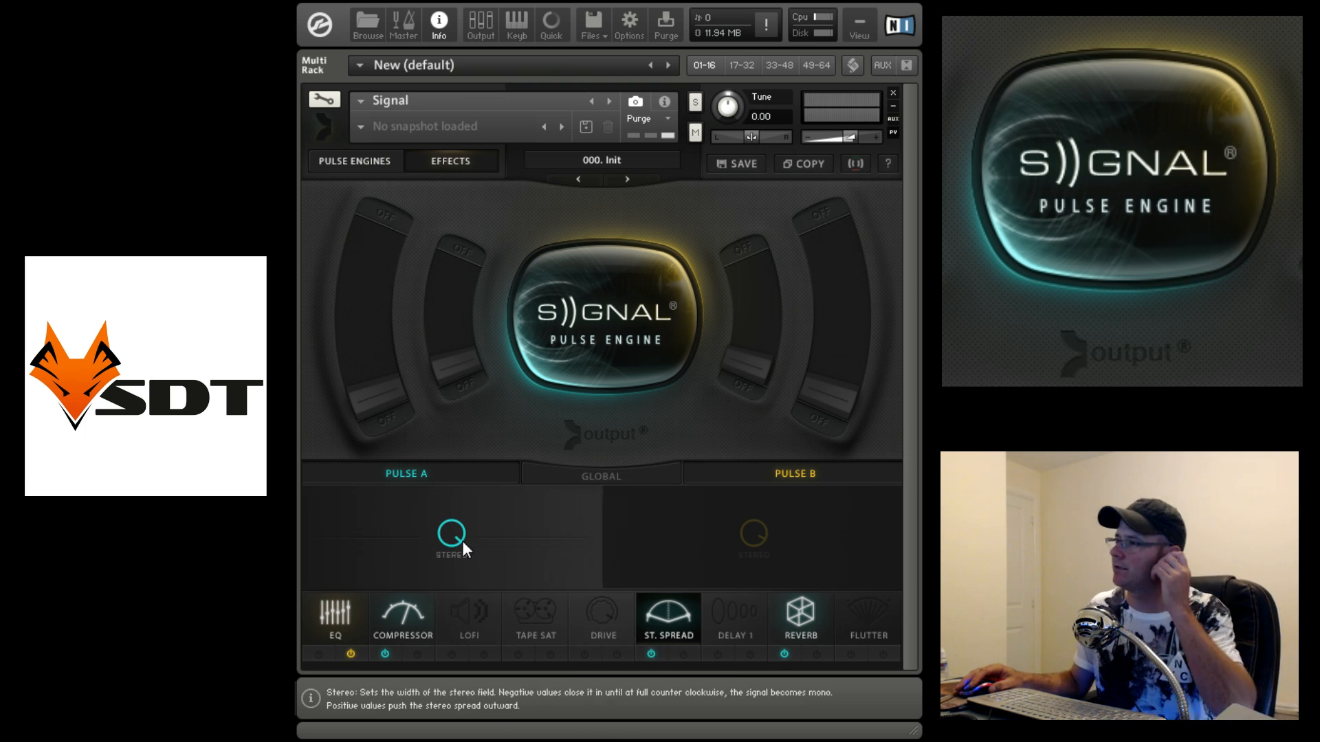
pyautogui.moveTo(462, 535); pyautogui.dragTo(508, 641)
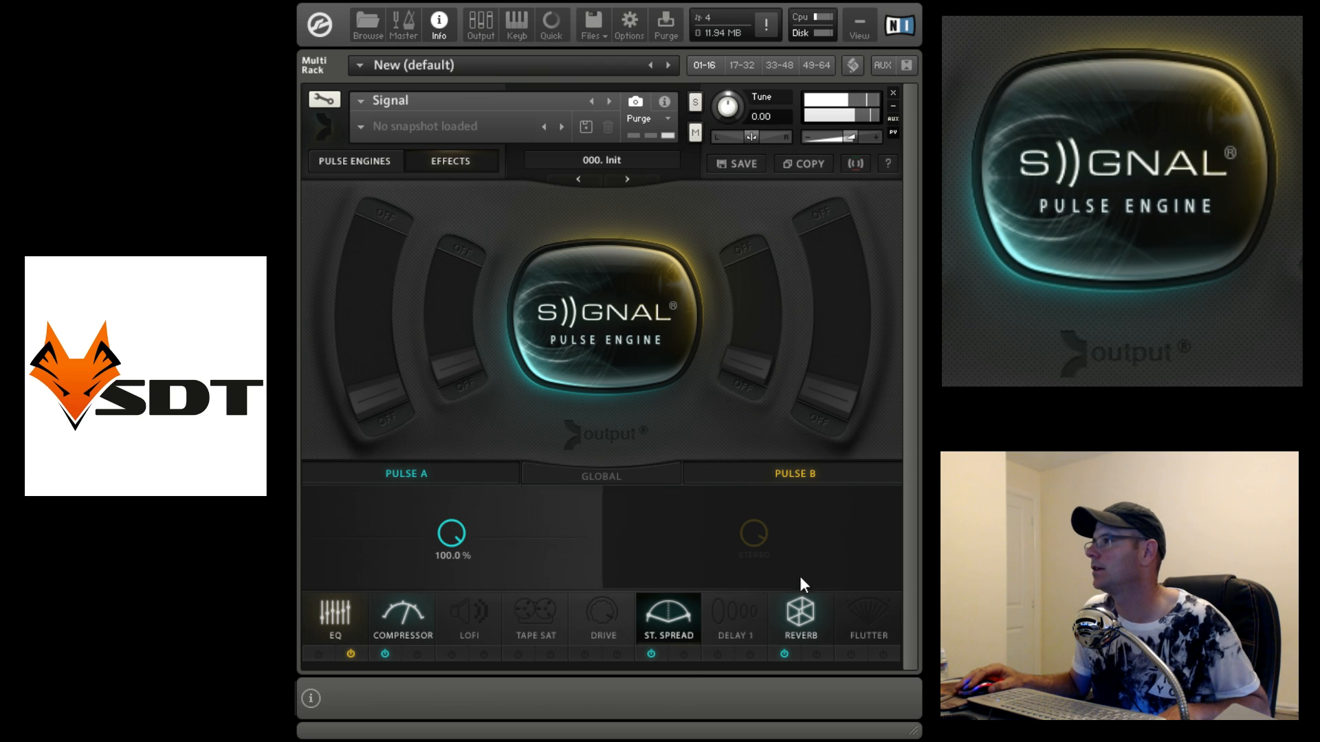
pyautogui.click(684, 654)
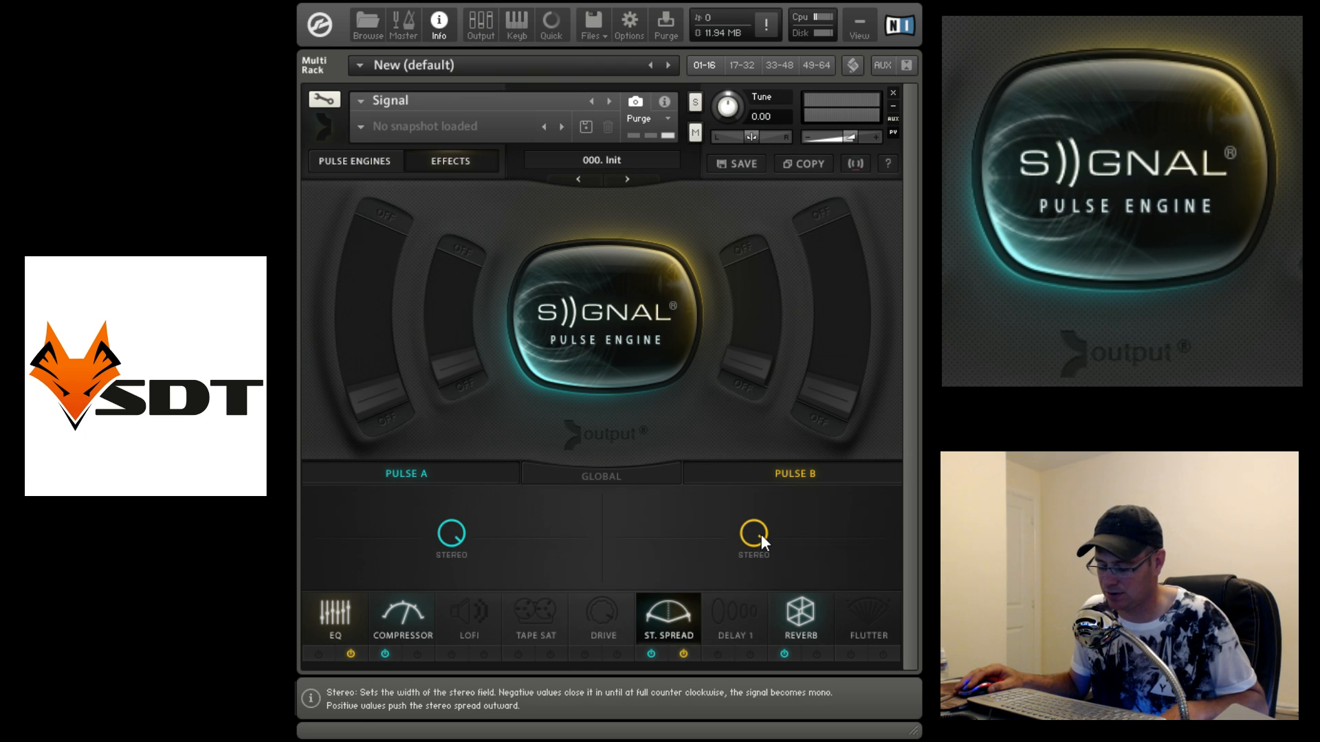
pyautogui.moveTo(761, 533); pyautogui.dragTo(782, 648)
pyautogui.click(783, 653)
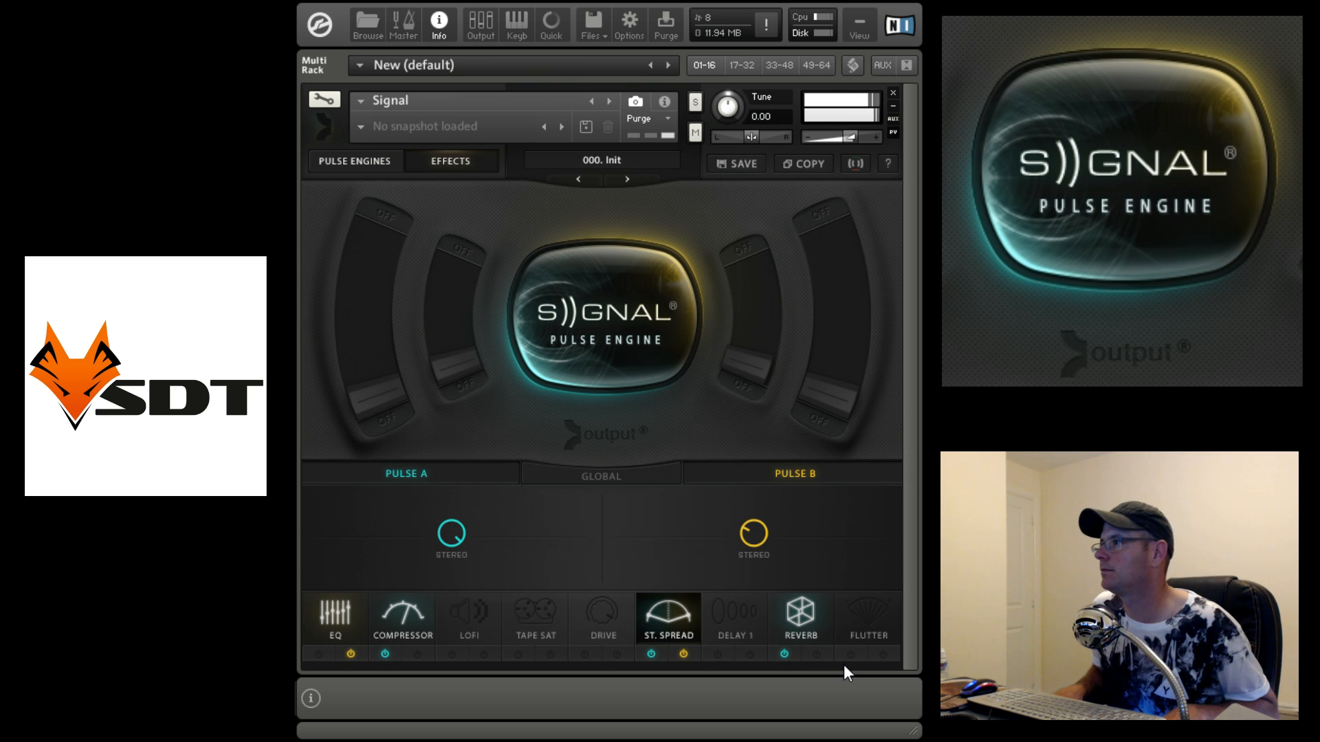
# Step: Enable Delay 1 on Pulse A with a time of 1/8 D, and raise its feedback and wet level
pyautogui.click(717, 654)
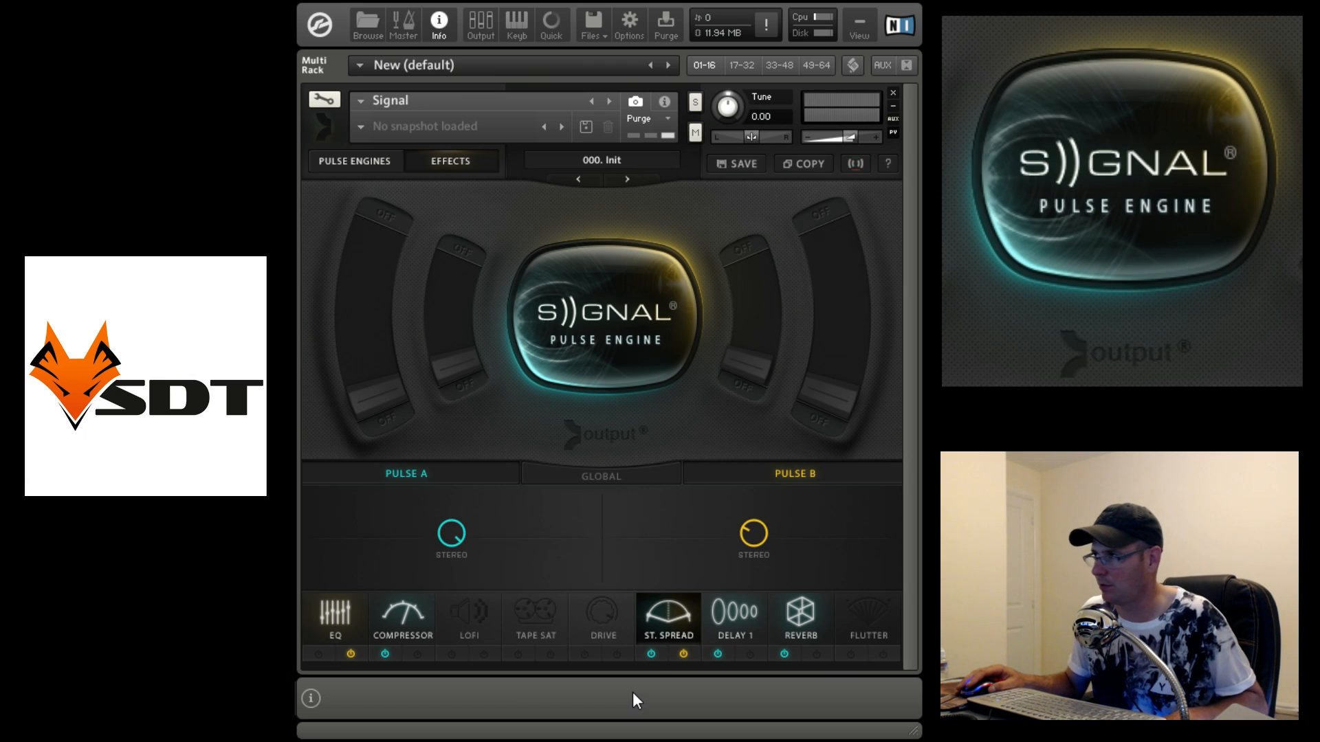
pyautogui.click(737, 612)
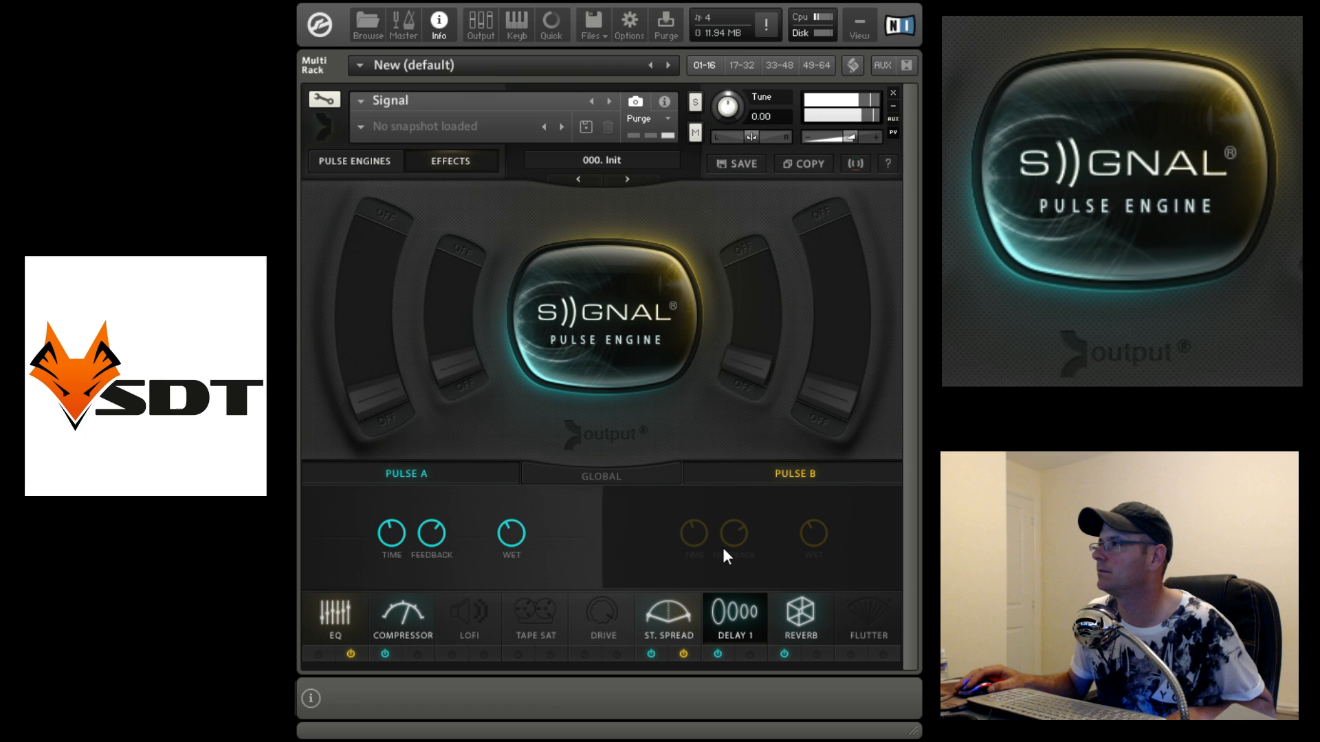
pyautogui.click(402, 531)
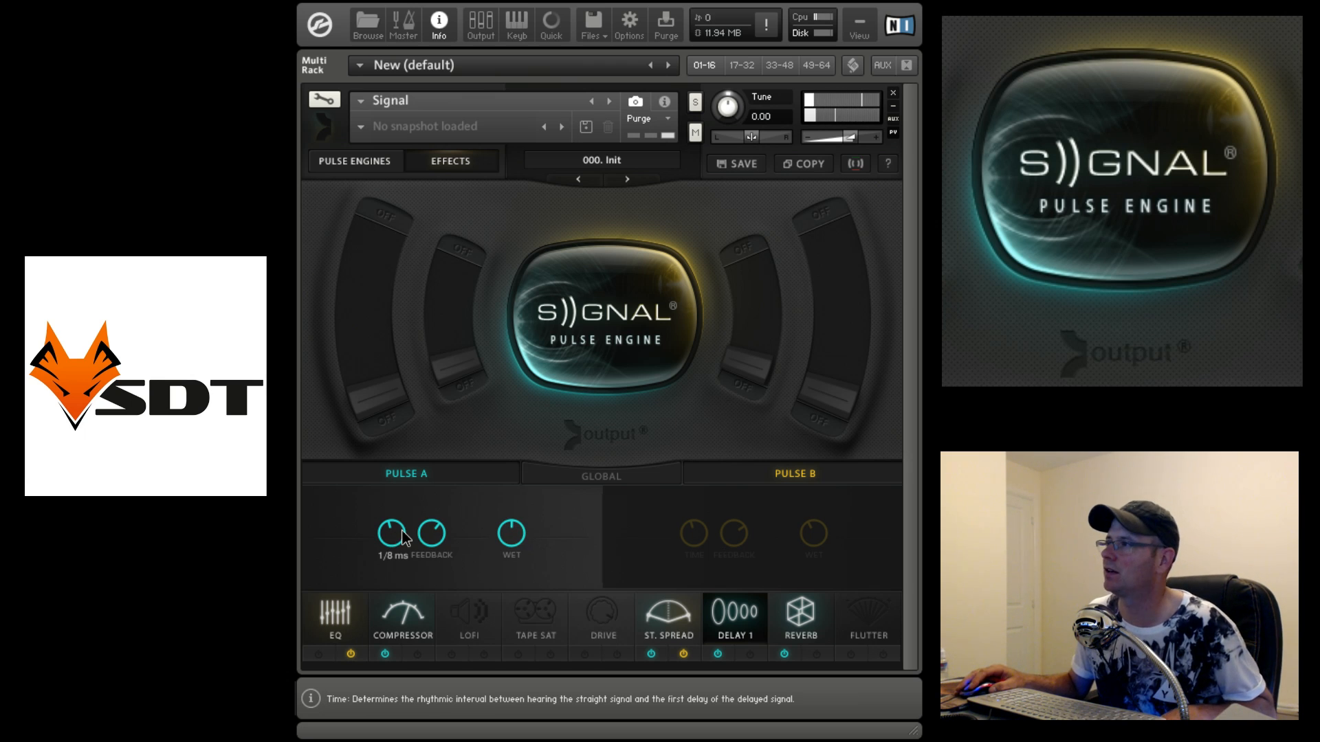
pyautogui.moveTo(404, 537); pyautogui.dragTo(398, 546)
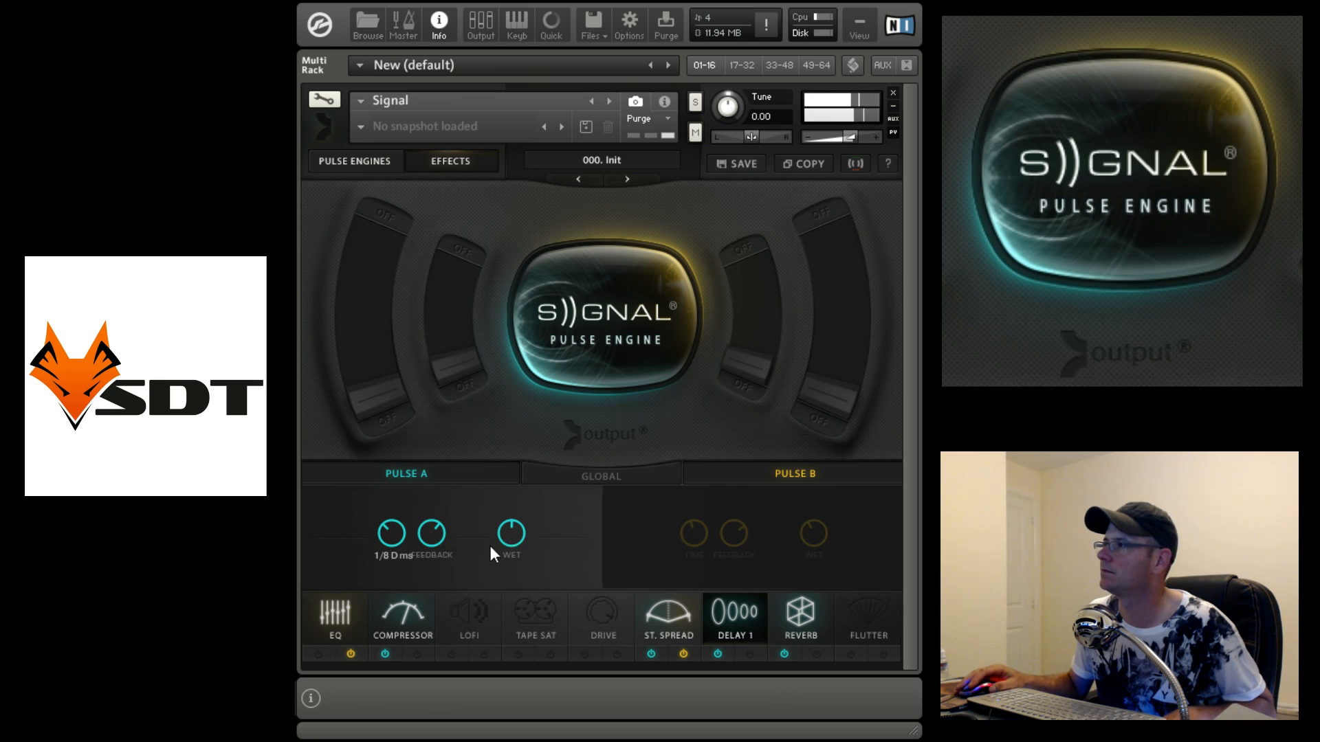
pyautogui.click(440, 532)
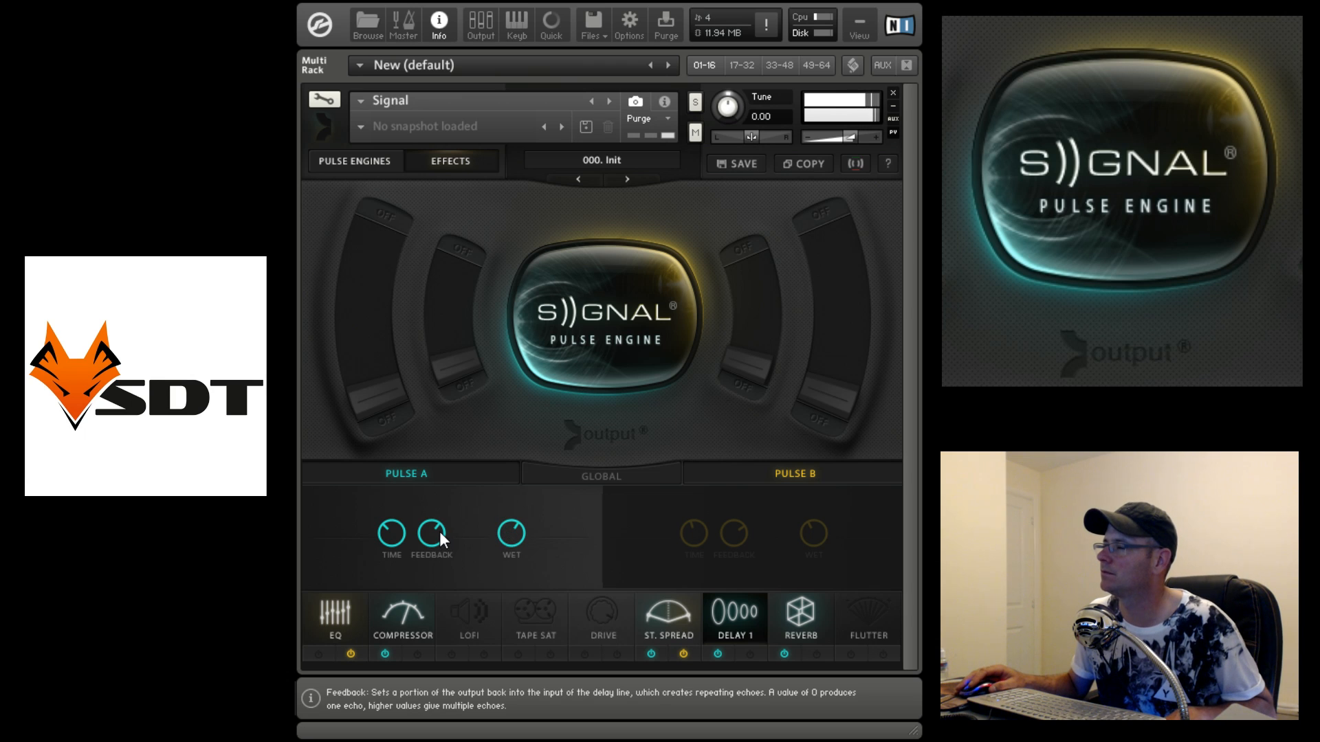
pyautogui.moveTo(440, 529); pyautogui.dragTo(447, 510)
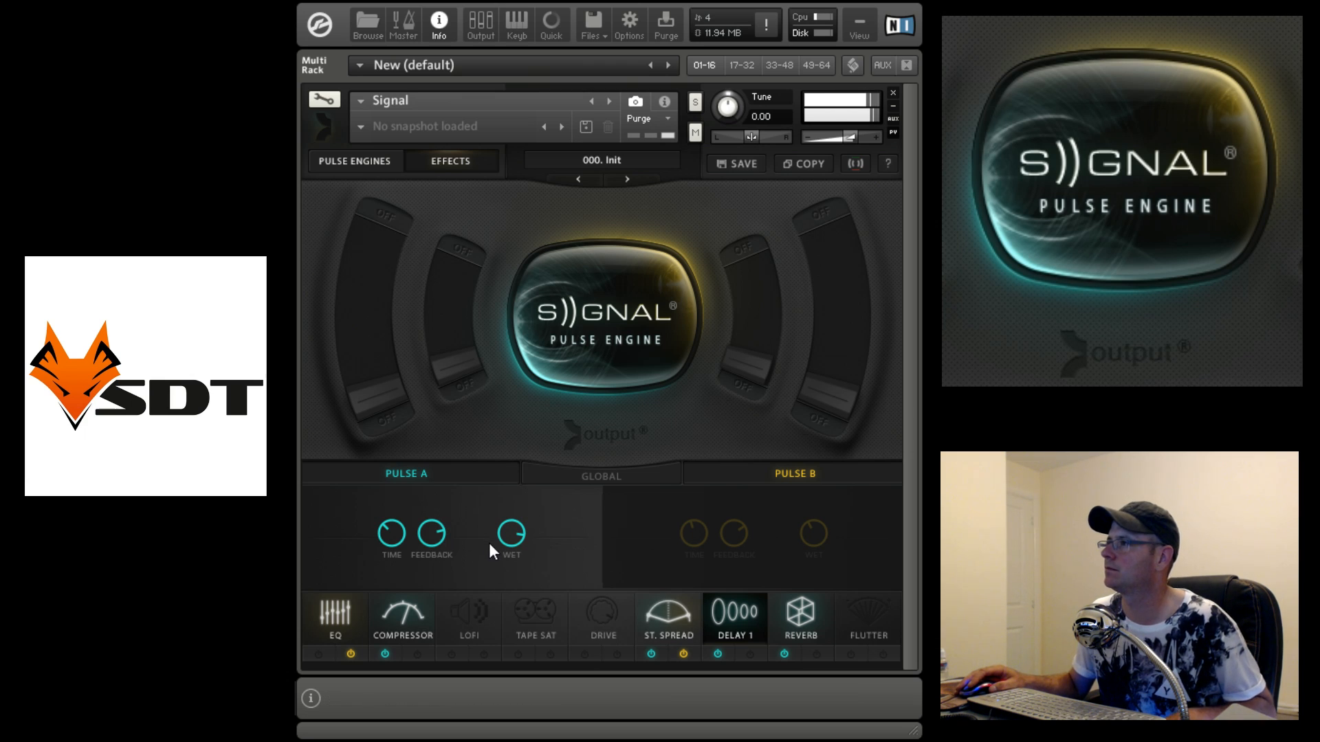
# Step: Reduce the feedback of Pulse A's Delay 1 and shorten its delay time
pyautogui.moveTo(435, 540); pyautogui.dragTo(435, 565)
pyautogui.click(395, 521)
pyautogui.moveTo(398, 509); pyautogui.dragTo(408, 493)
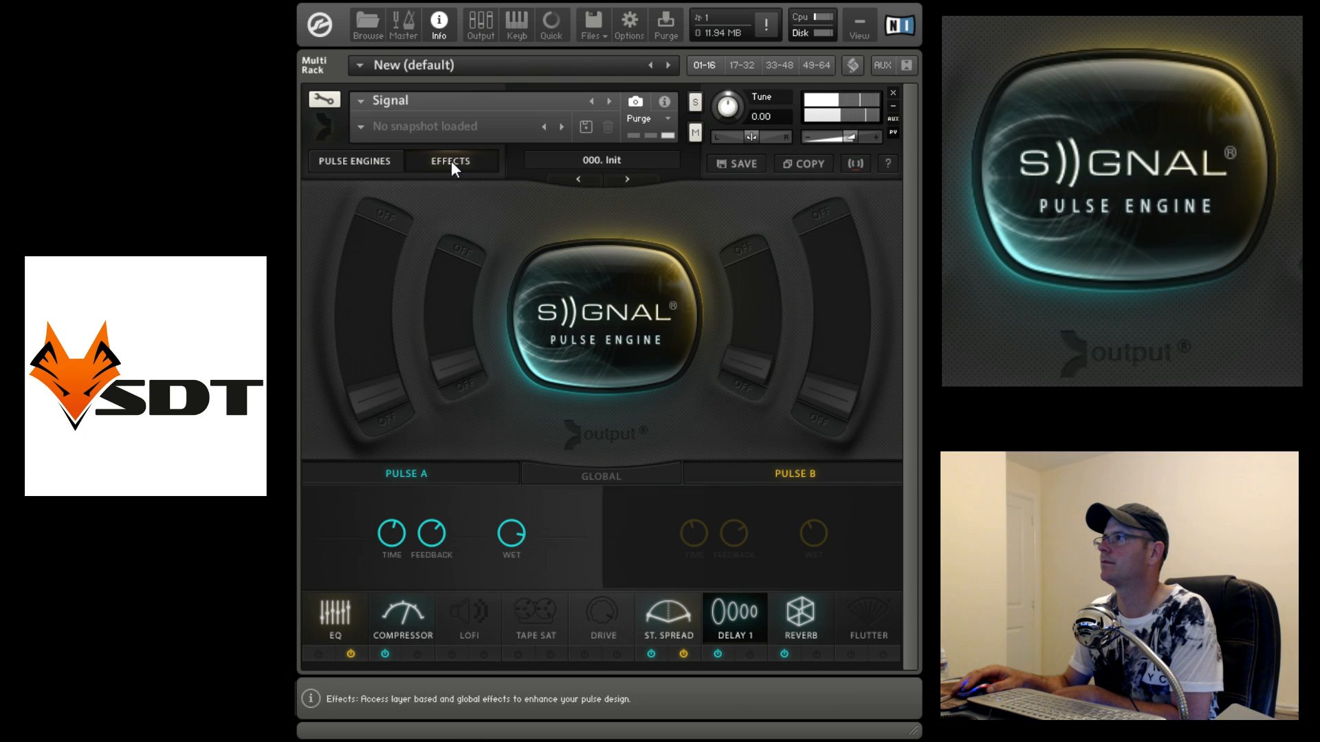
# Step: Lower the wet level and feedback of Pulse A's Delay 1
pyautogui.click(378, 160)
pyautogui.click(553, 644)
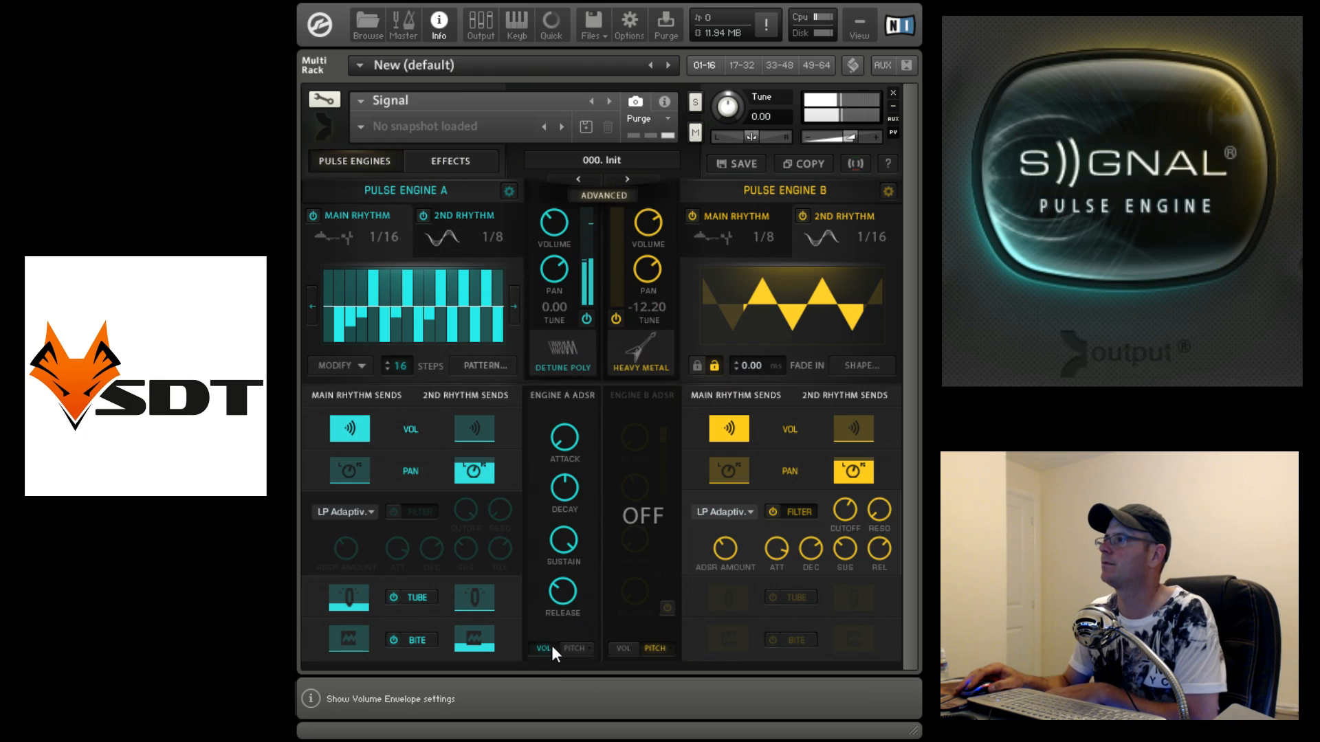
pyautogui.click(414, 157)
pyautogui.moveTo(514, 534); pyautogui.dragTo(515, 546)
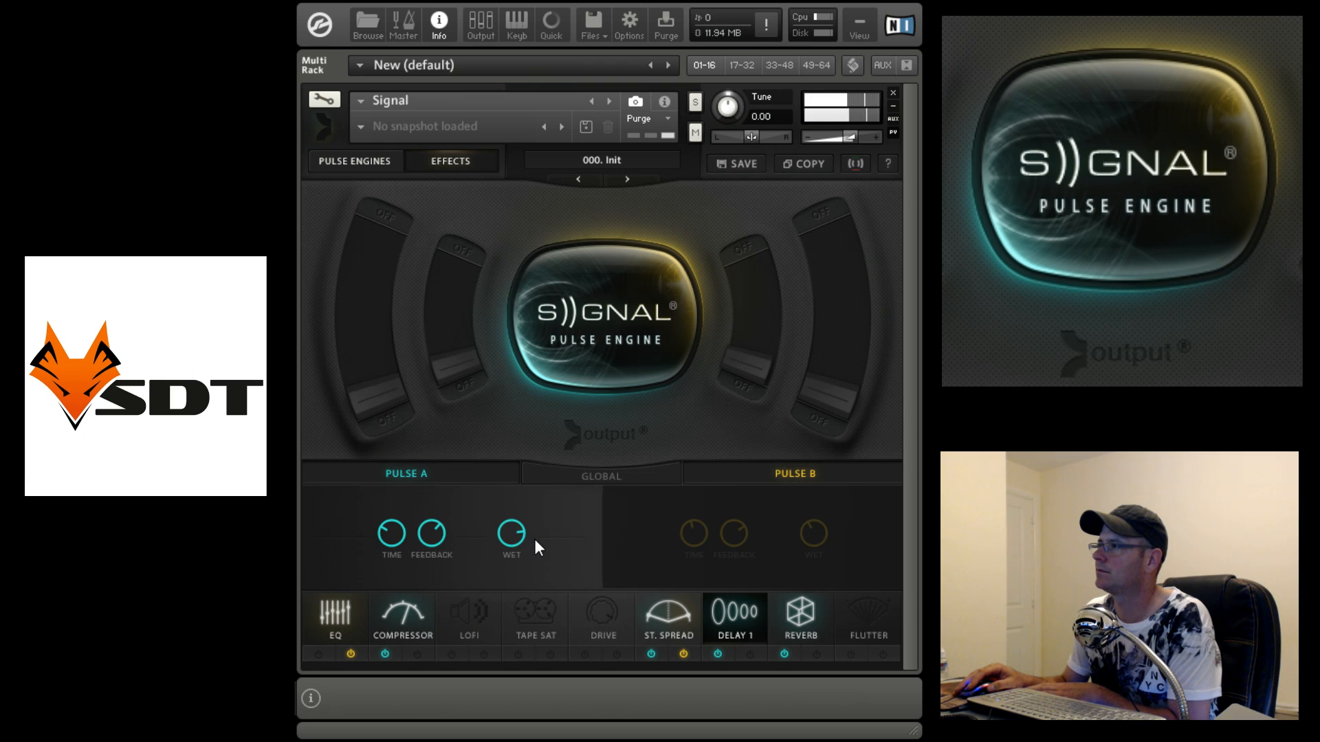
pyautogui.moveTo(432, 538); pyautogui.dragTo(451, 594)
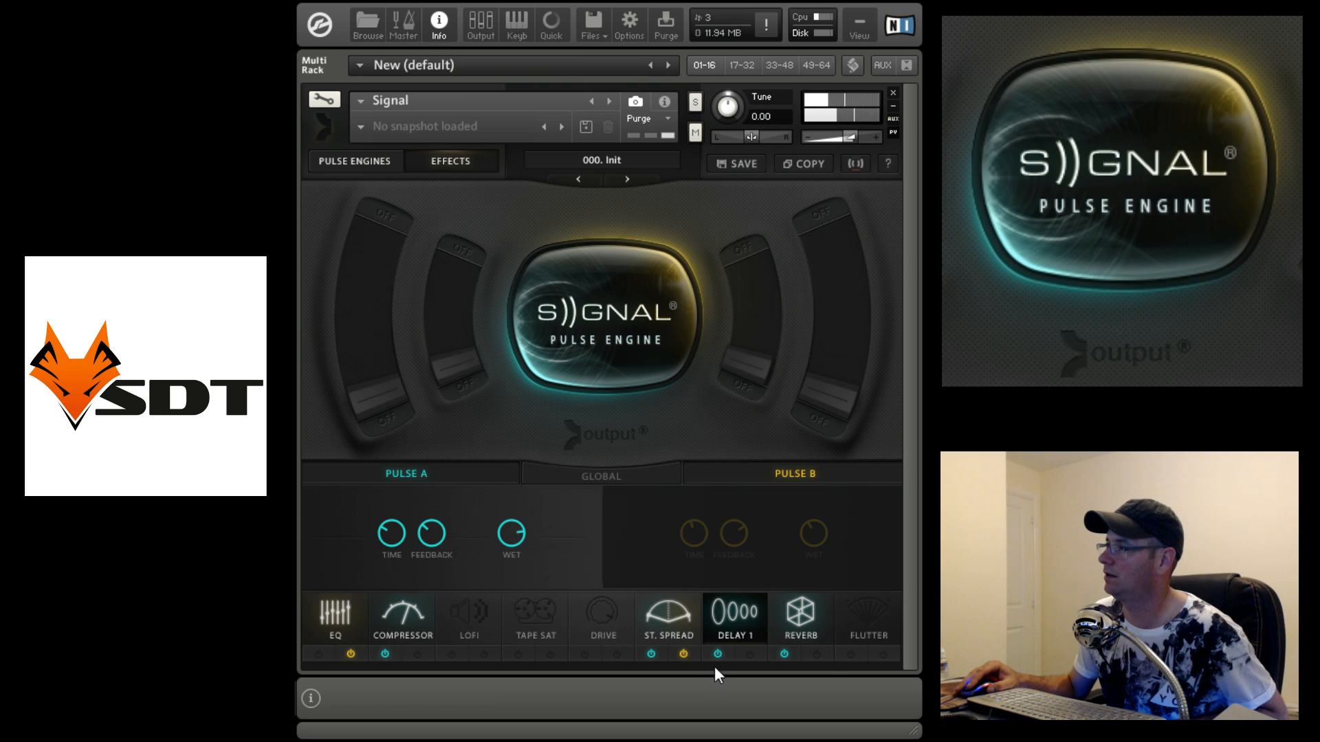
# Step: Enable Flutter on Pulse A, adjust its pitch amount and raise its frequency
pyautogui.click(851, 654)
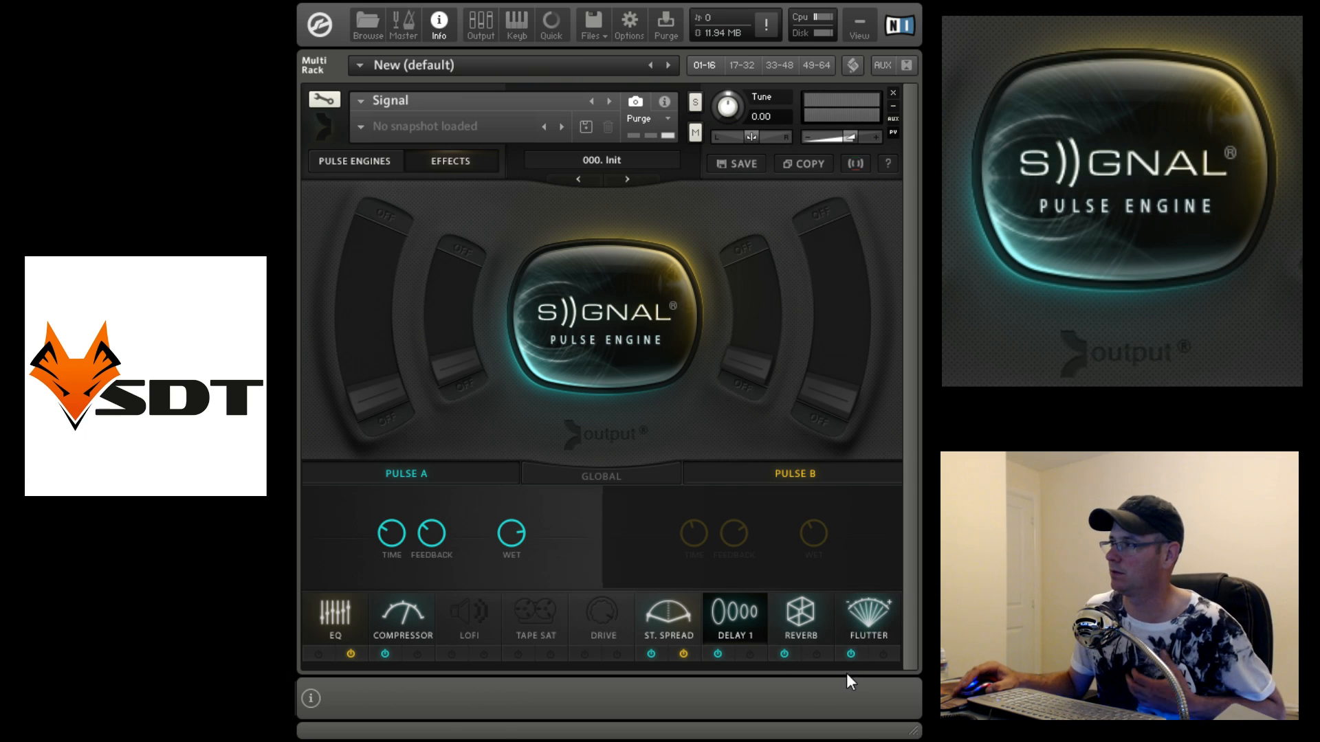
pyautogui.click(875, 638)
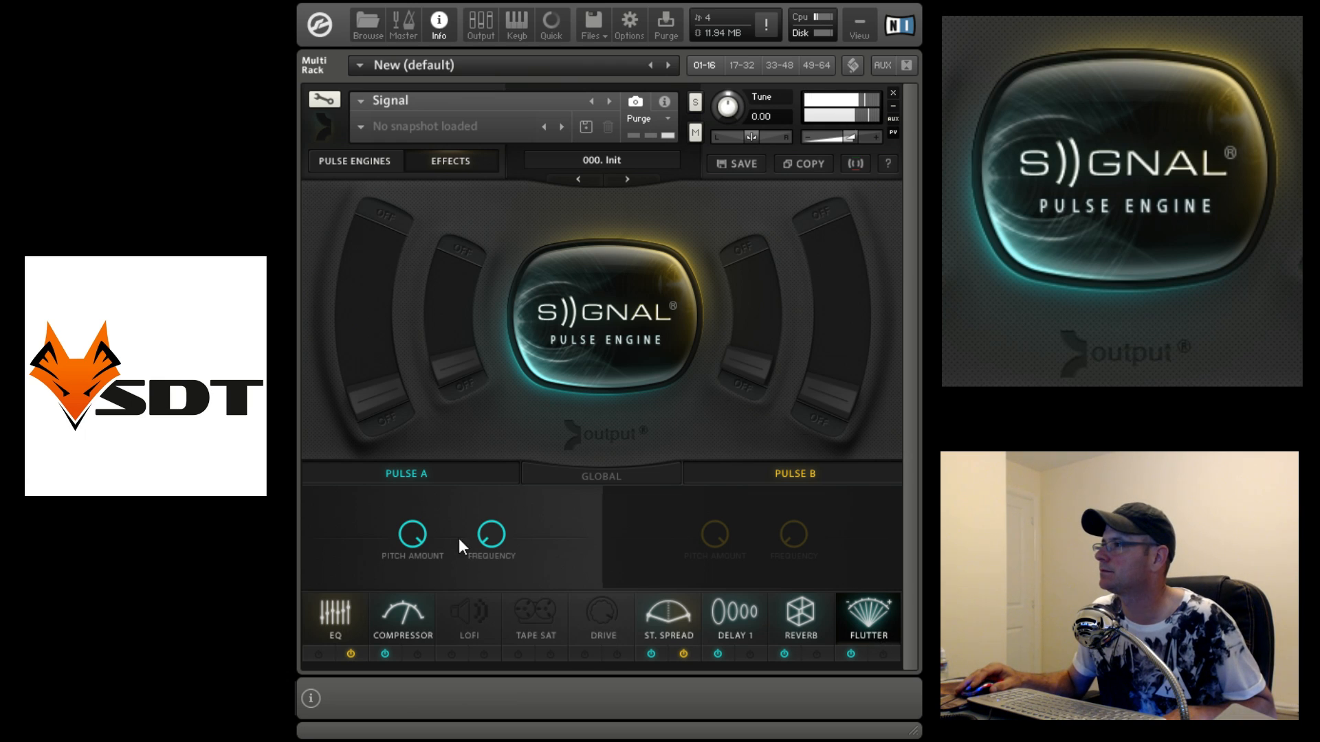
pyautogui.moveTo(422, 533); pyautogui.dragTo(443, 596)
pyautogui.moveTo(493, 531); pyautogui.dragTo(505, 431)
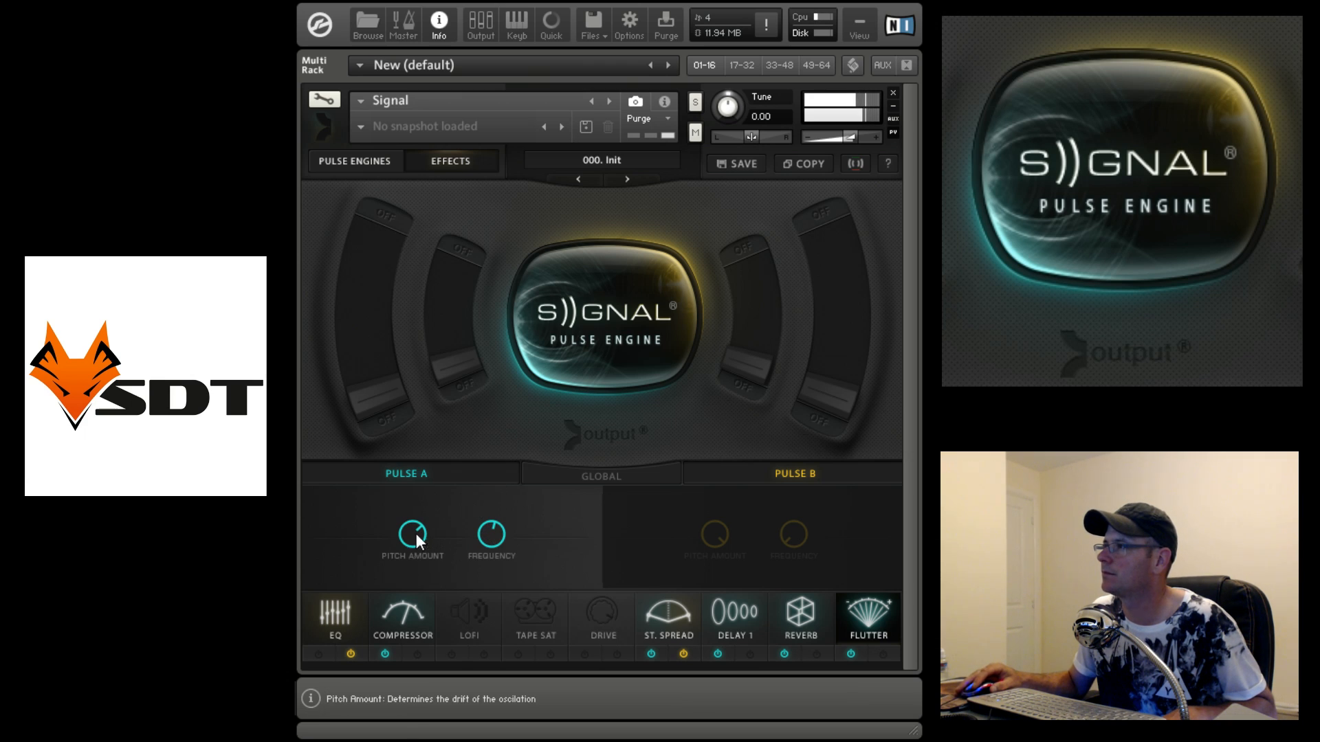
pyautogui.moveTo(489, 538); pyautogui.dragTo(500, 480)
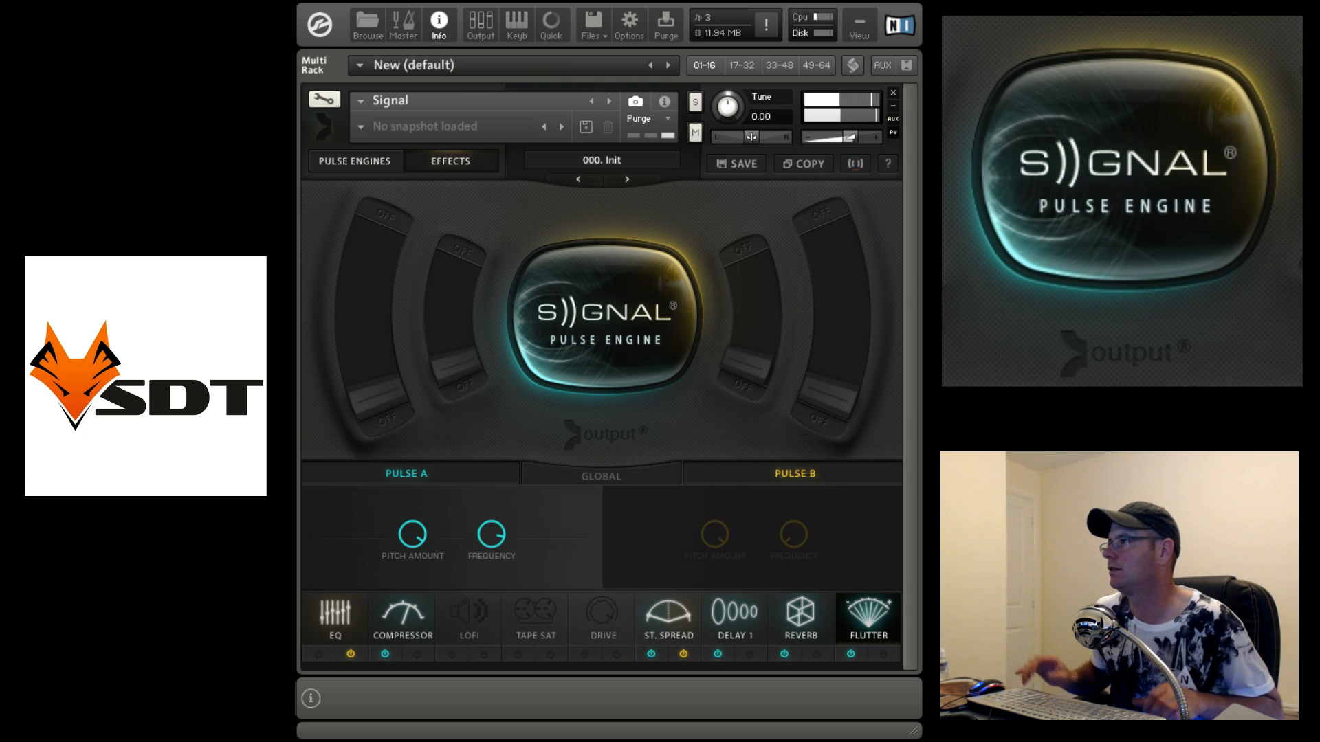
# Step: Go to the global effects and raise the input gain of the Limiter, keeping it switched on
pyautogui.click(645, 467)
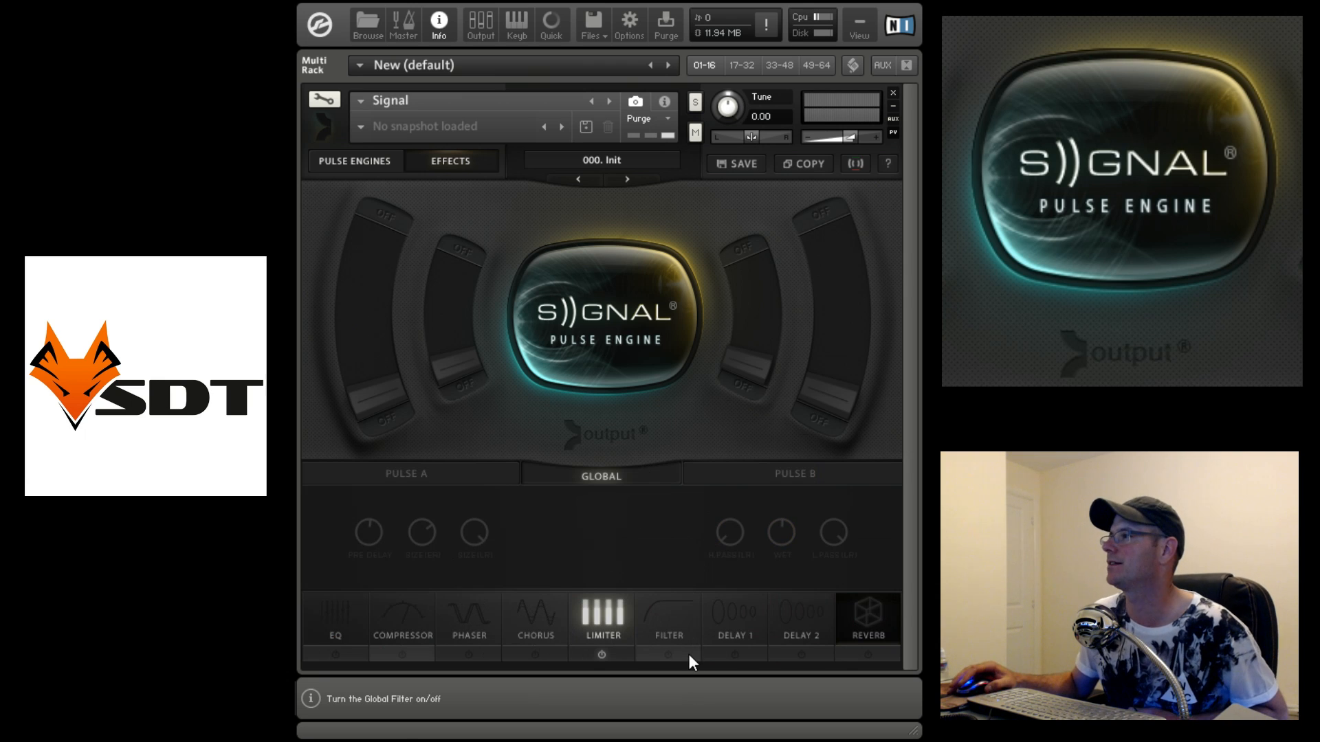
pyautogui.click(604, 655)
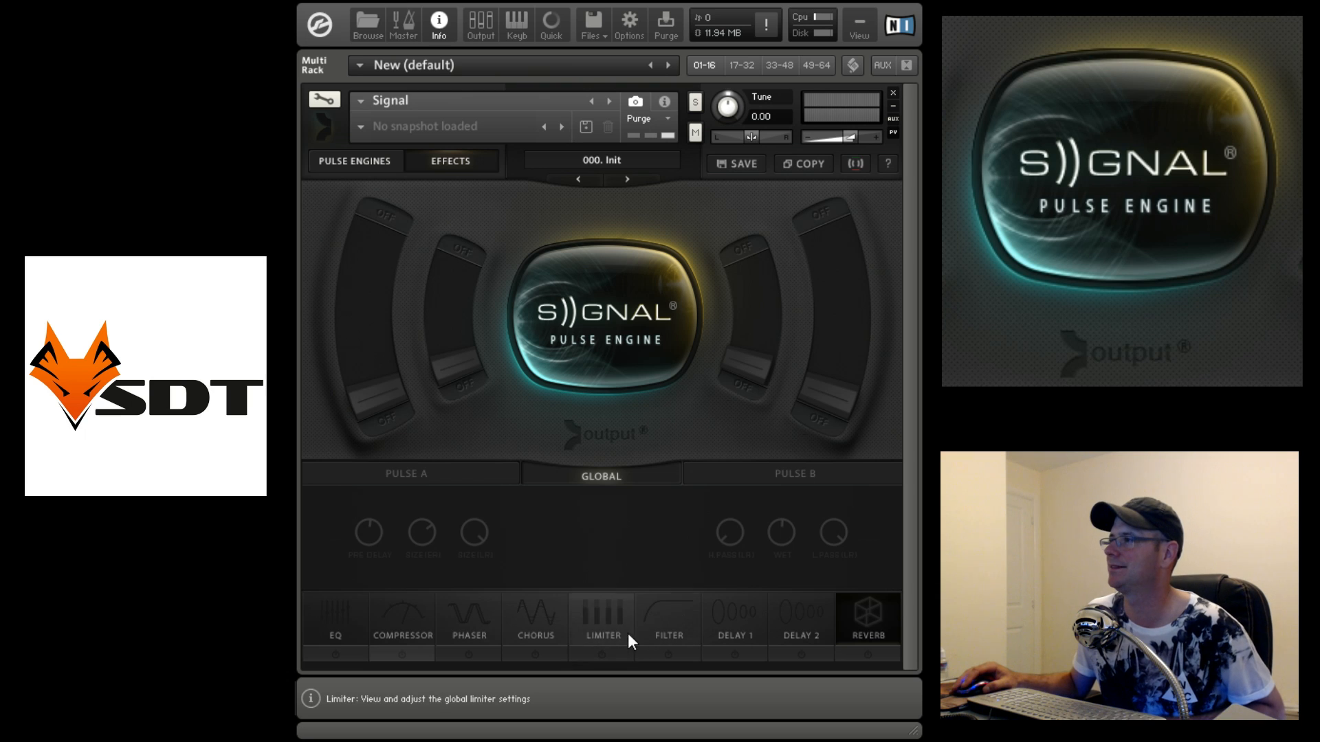
pyautogui.click(605, 654)
pyautogui.click(604, 652)
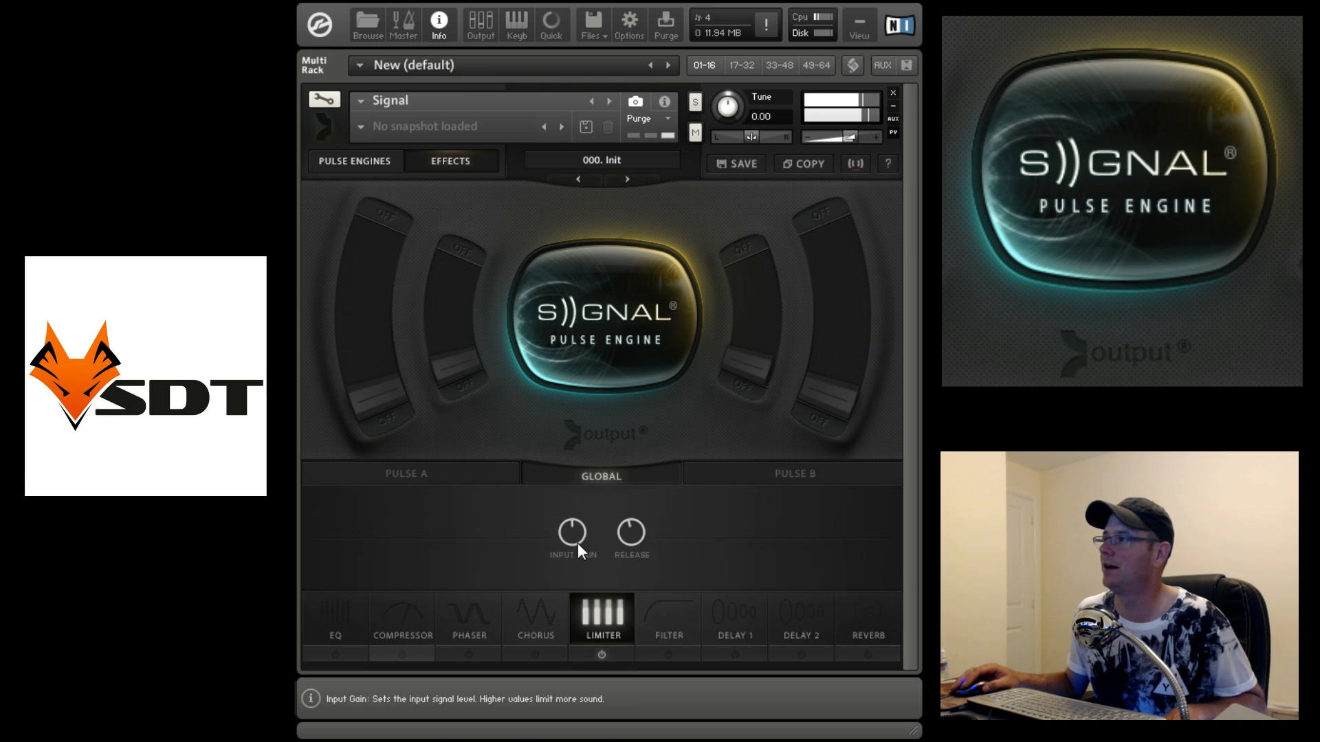
pyautogui.moveTo(575, 541); pyautogui.dragTo(577, 519)
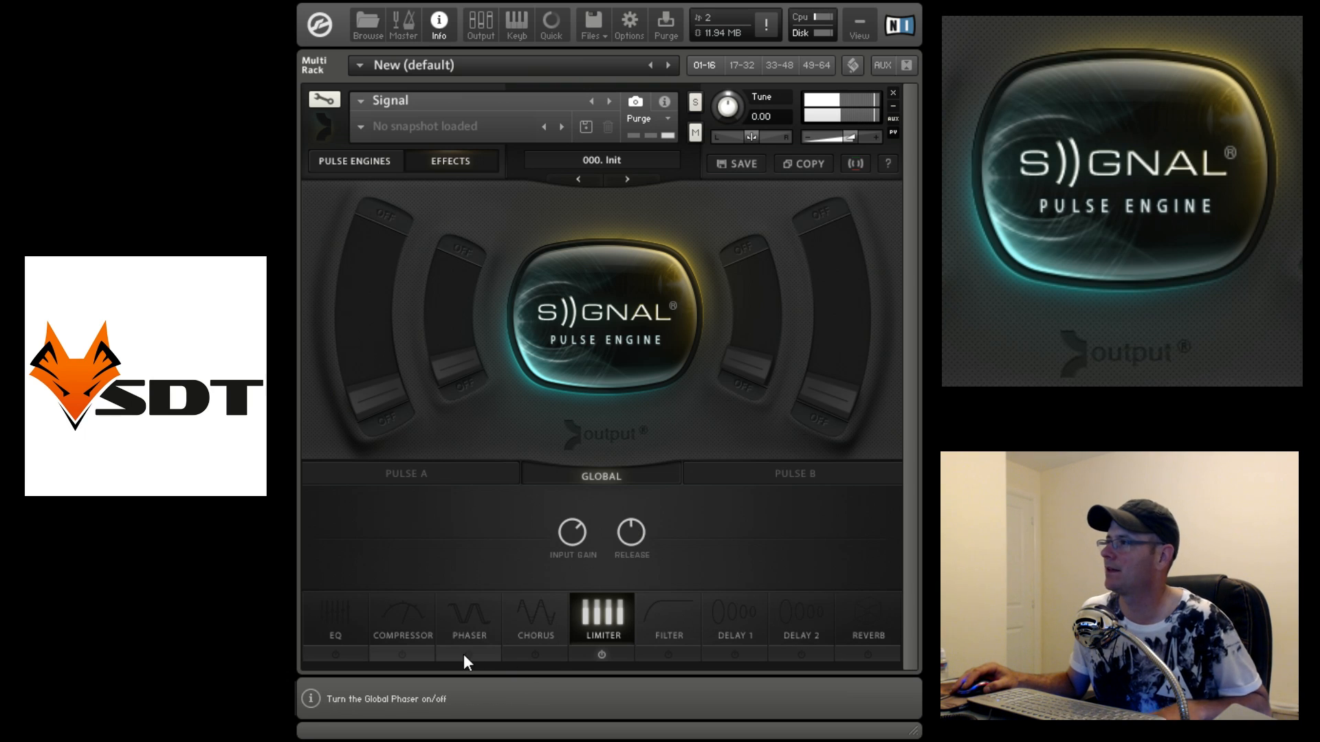
# Step: Enable the global Chorus and raise its depth, speed, phase and wet level
pyautogui.click(535, 656)
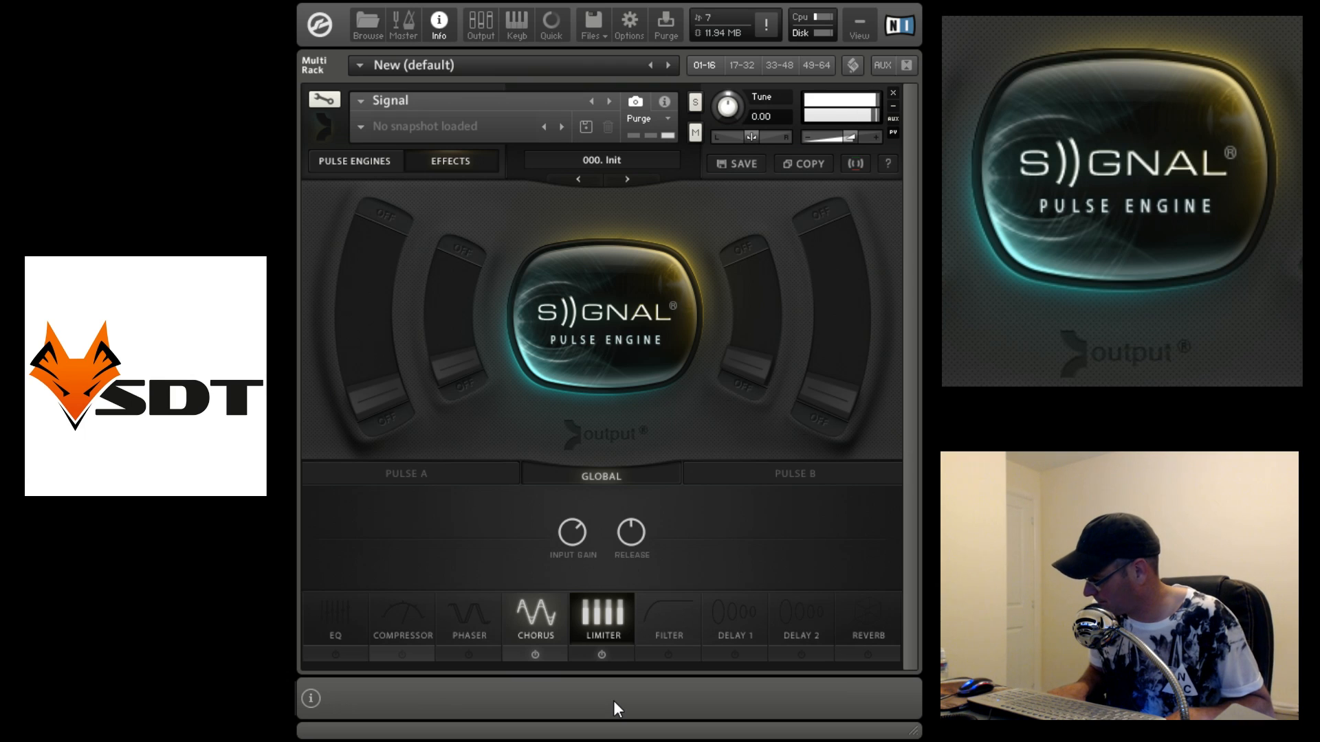
pyautogui.click(546, 621)
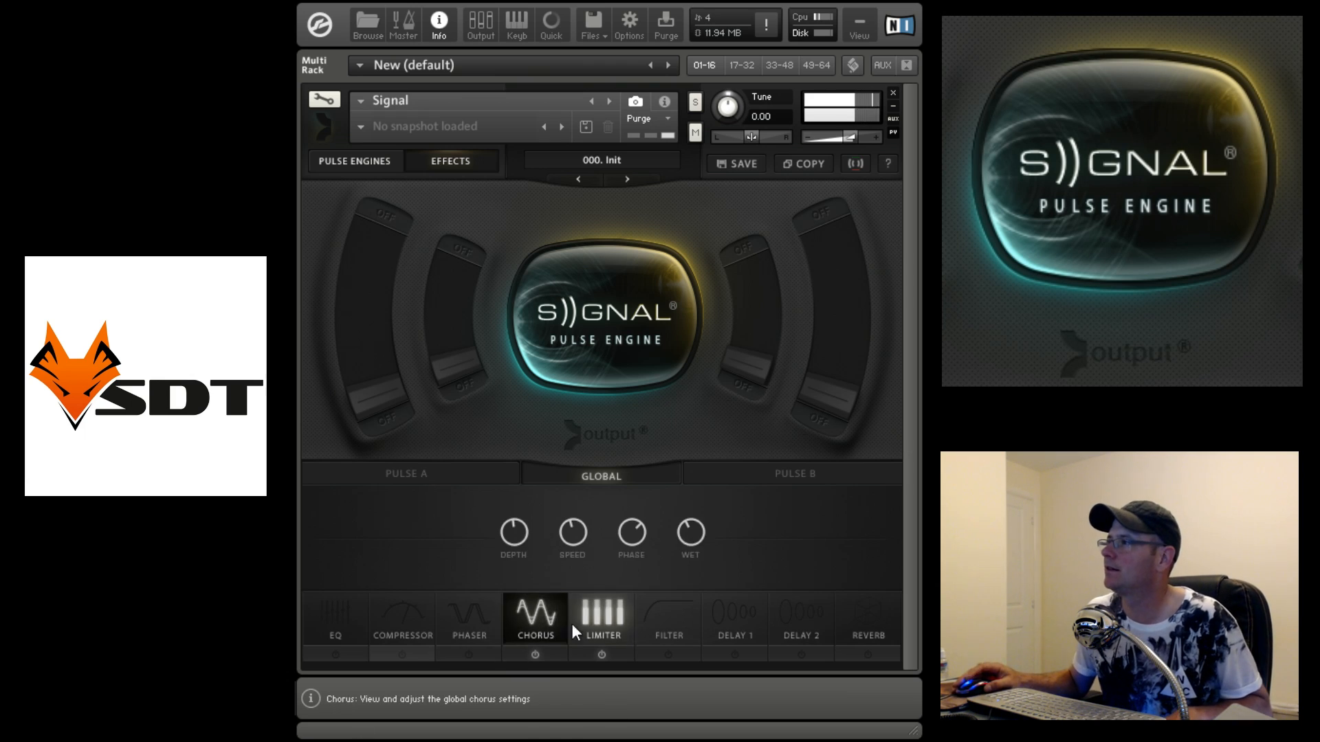
pyautogui.moveTo(521, 535); pyautogui.dragTo(525, 490)
pyautogui.moveTo(573, 535); pyautogui.dragTo(576, 497)
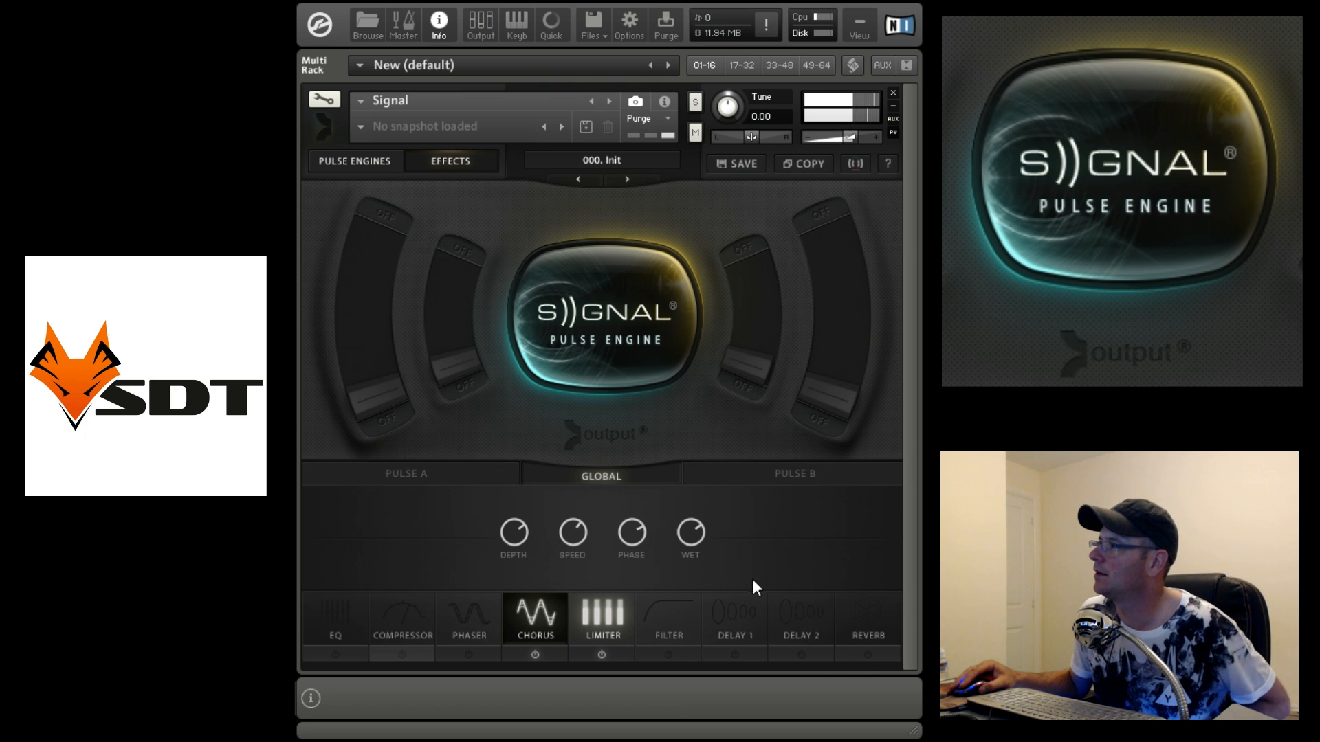
# Step: Enable the global Reverb and choose Small Hall as its impulse response
pyautogui.click(865, 633)
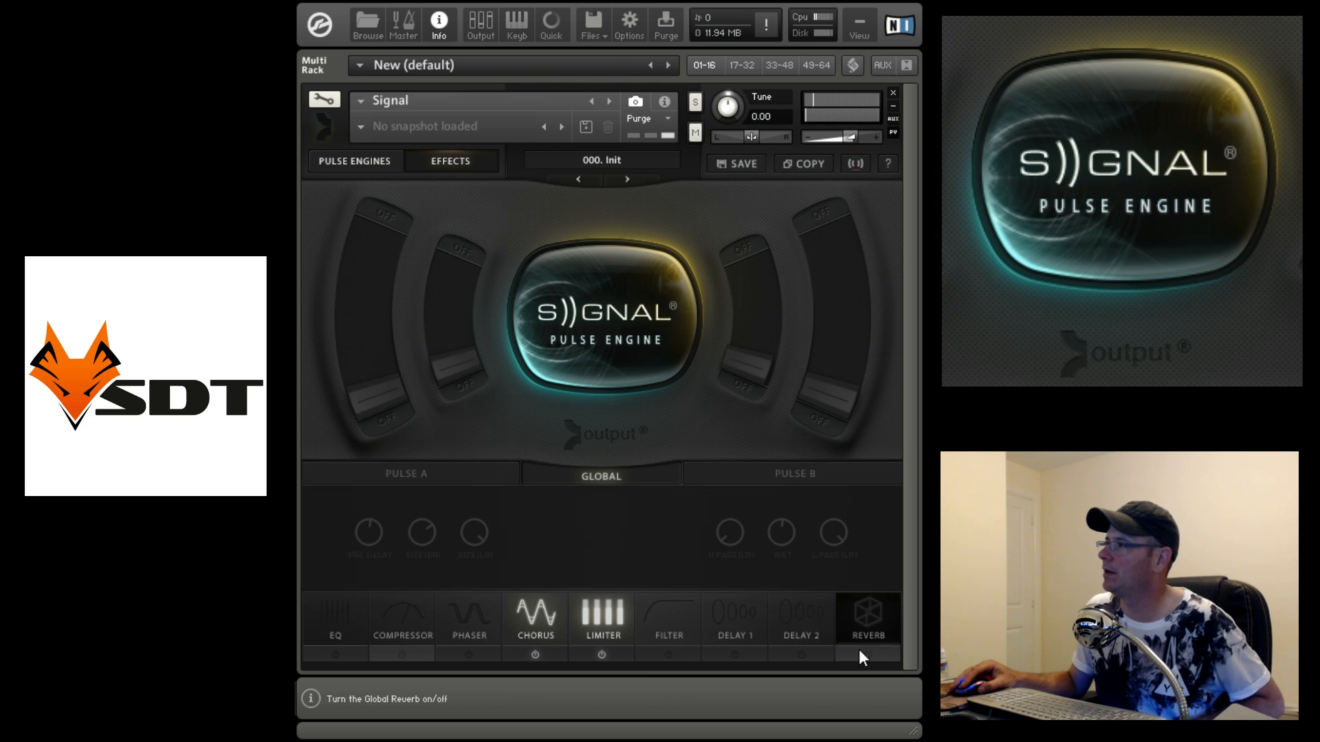
pyautogui.click(852, 653)
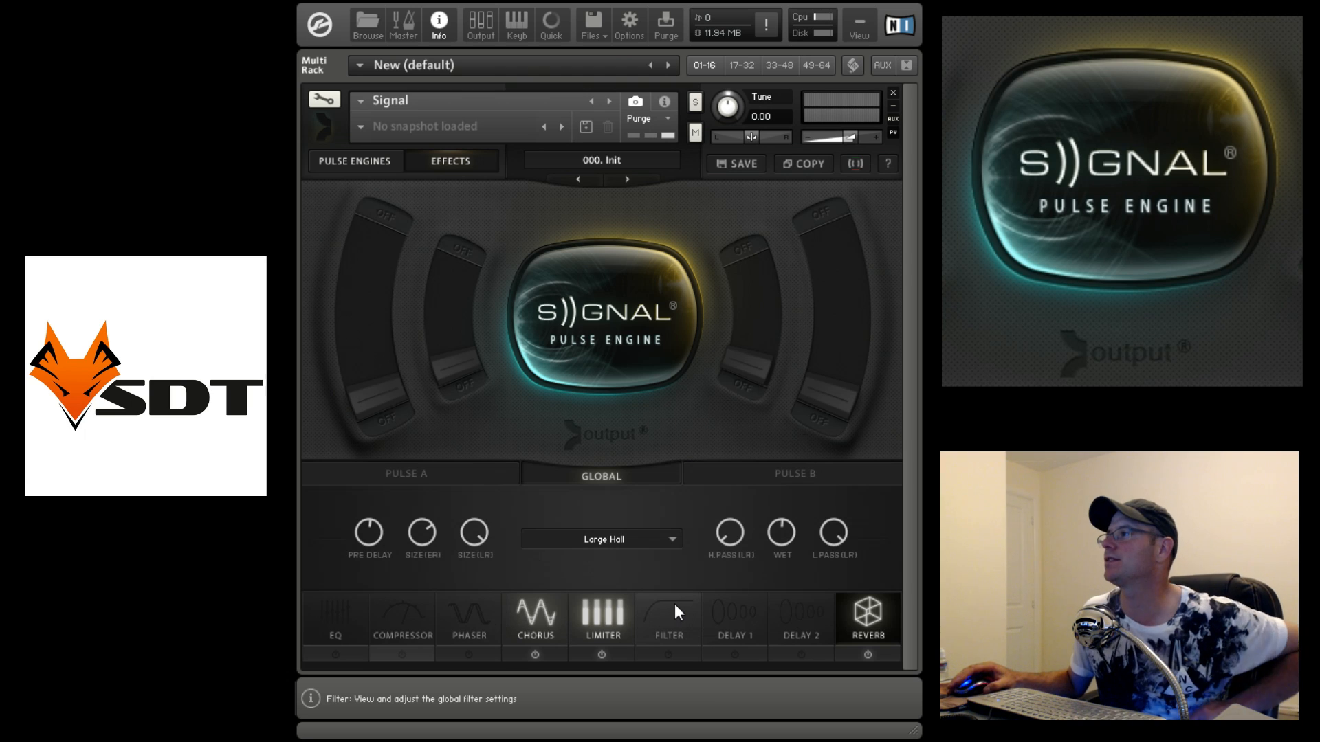
pyautogui.click(657, 546)
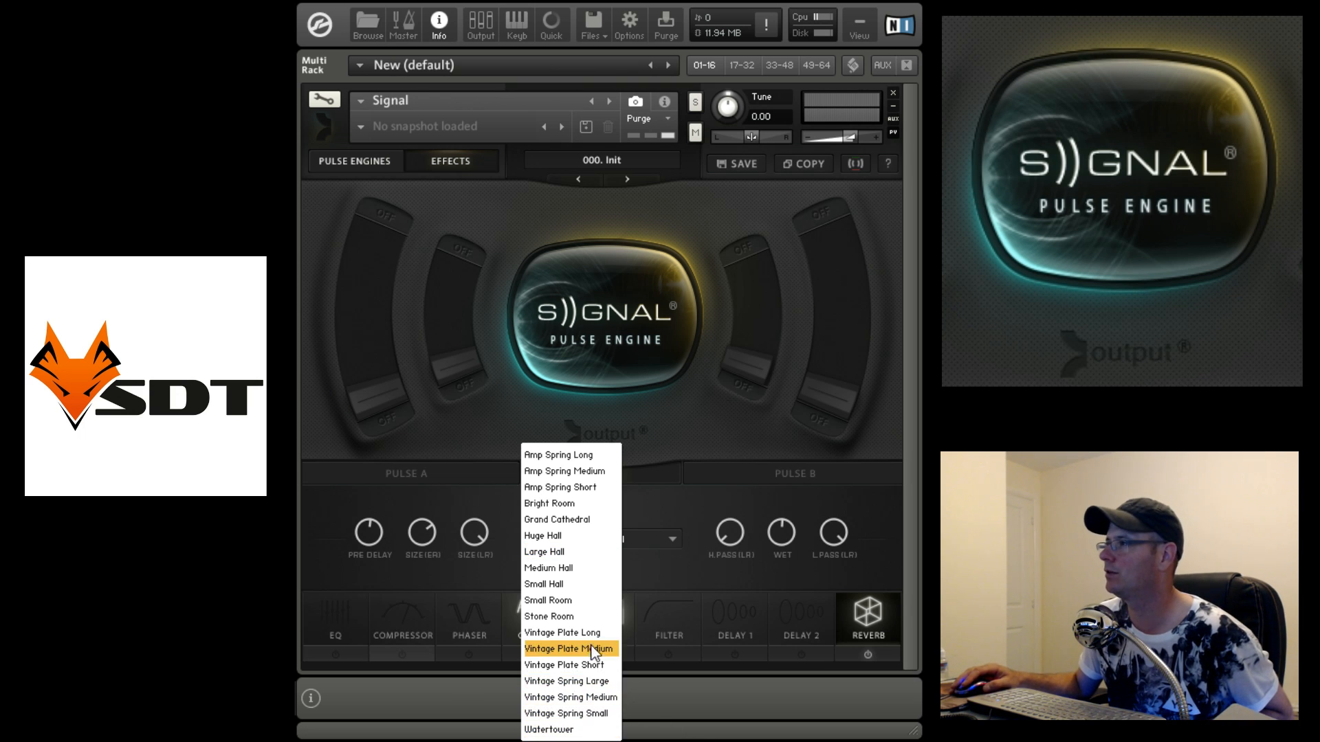
pyautogui.click(554, 586)
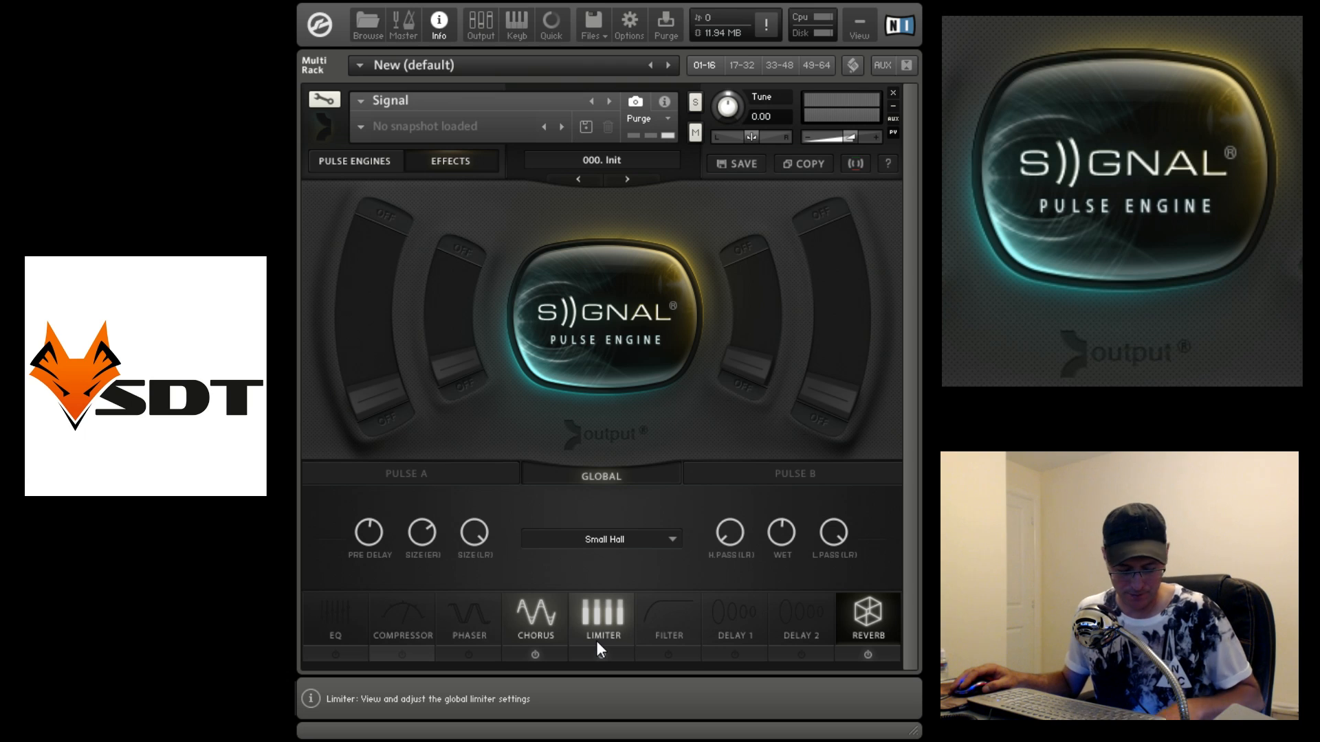
# Step: Reduce the global Reverb's pre-delay and wet level below centre, and lower its Size (LR)
pyautogui.moveTo(362, 534); pyautogui.dragTo(370, 526)
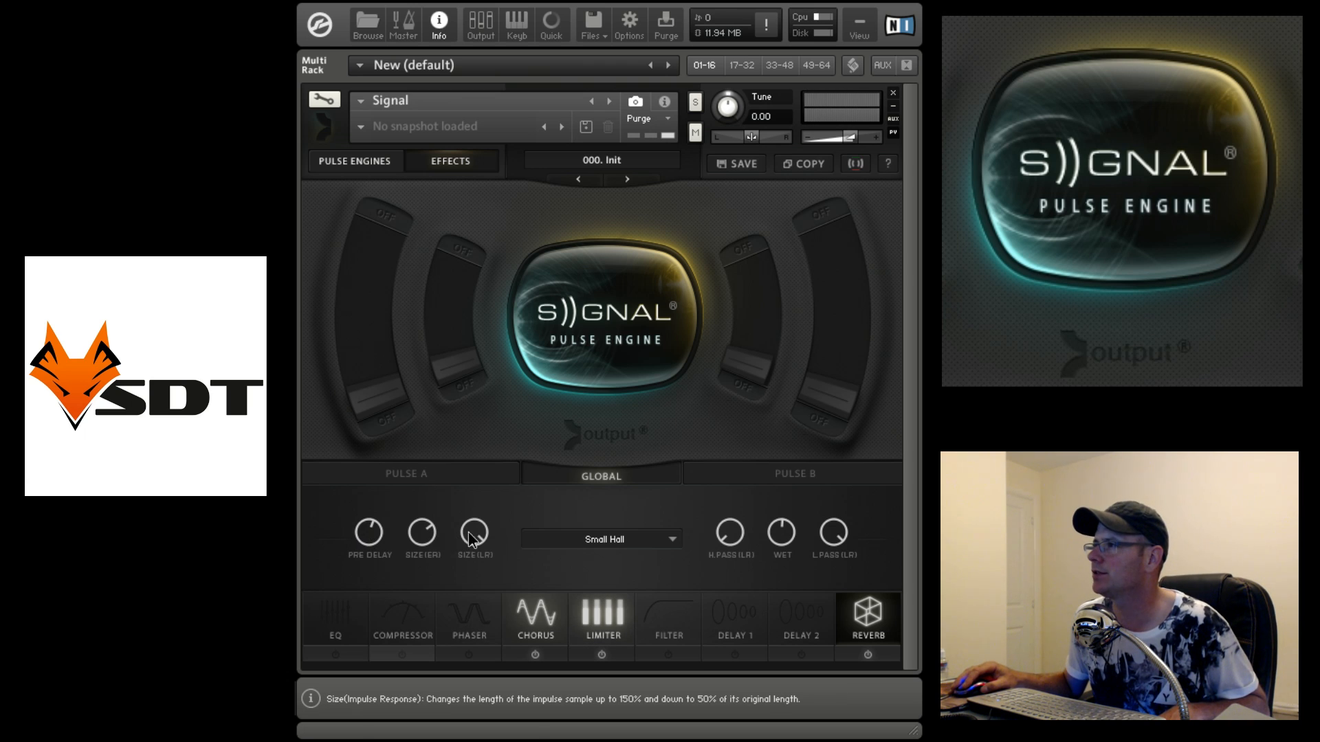
pyautogui.click(737, 537)
pyautogui.moveTo(792, 540); pyautogui.dragTo(792, 525)
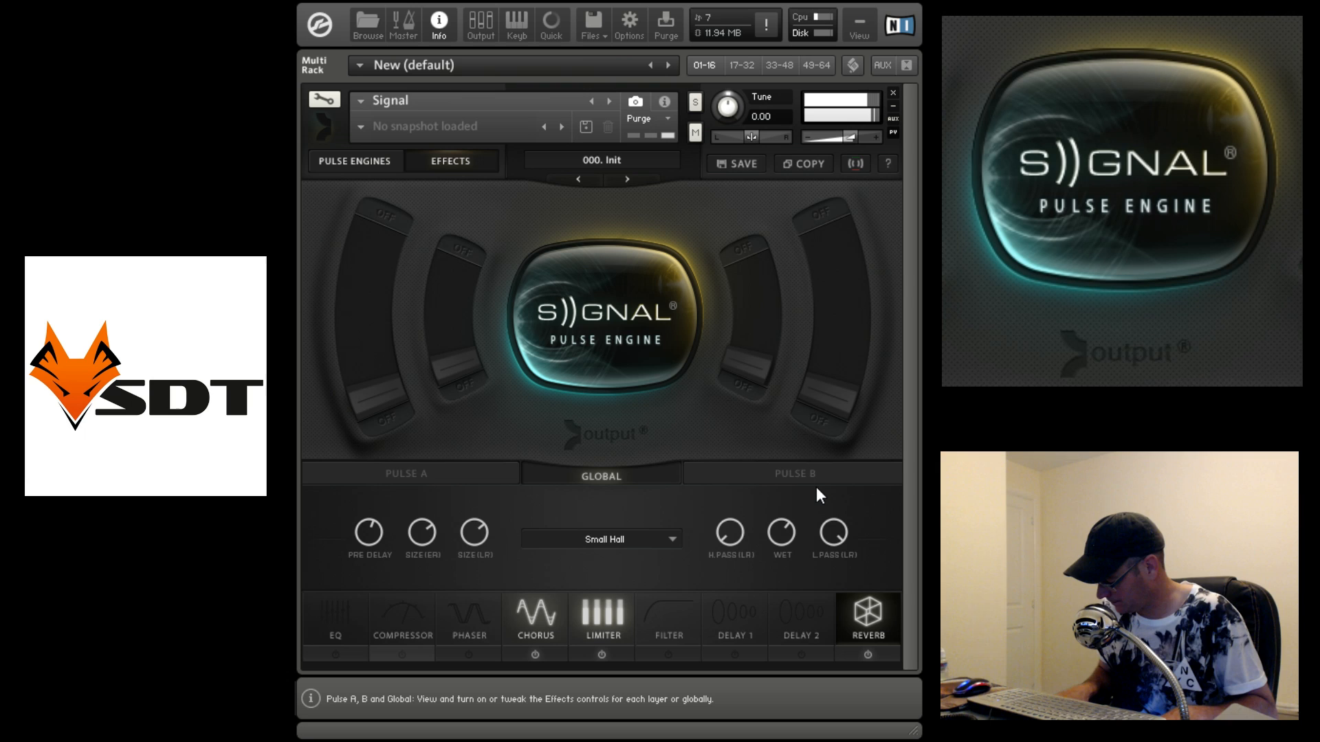
pyautogui.moveTo(782, 534); pyautogui.dragTo(791, 607)
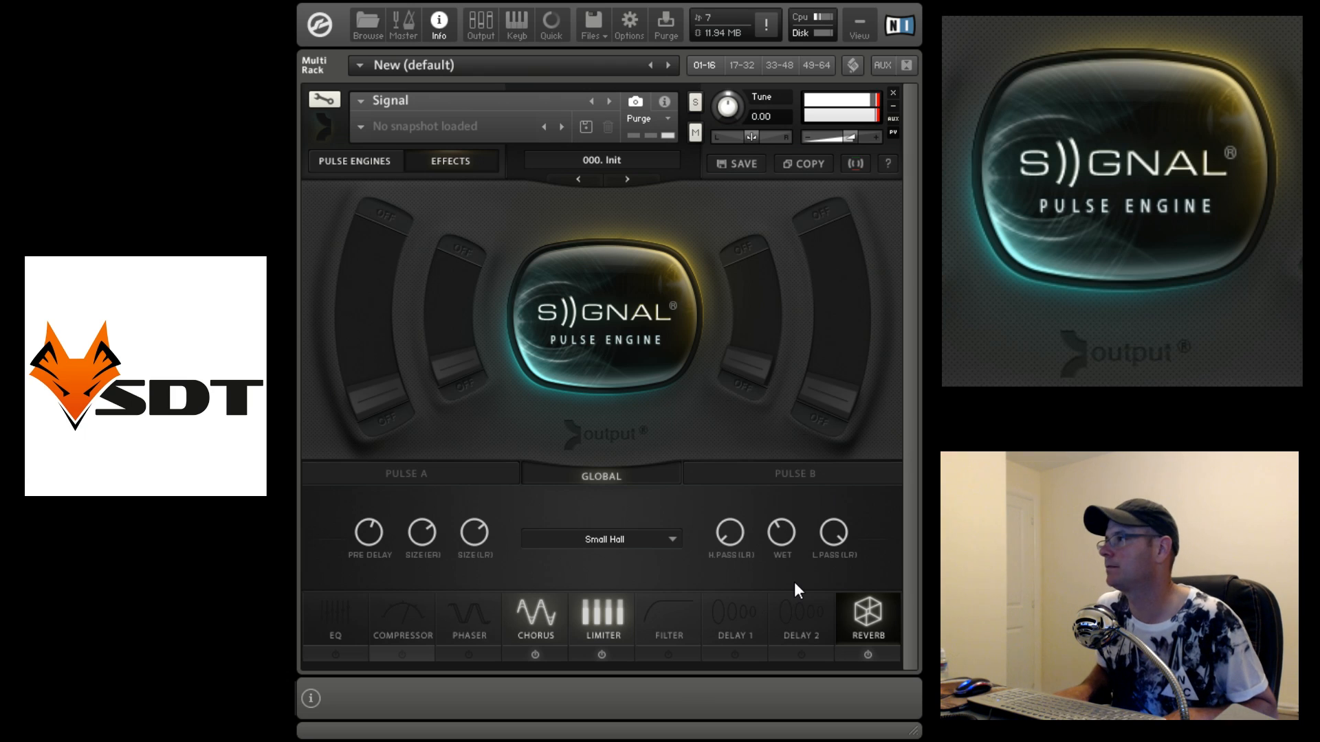
pyautogui.moveTo(362, 539); pyautogui.dragTo(361, 571)
pyautogui.moveTo(783, 539); pyautogui.dragTo(791, 550)
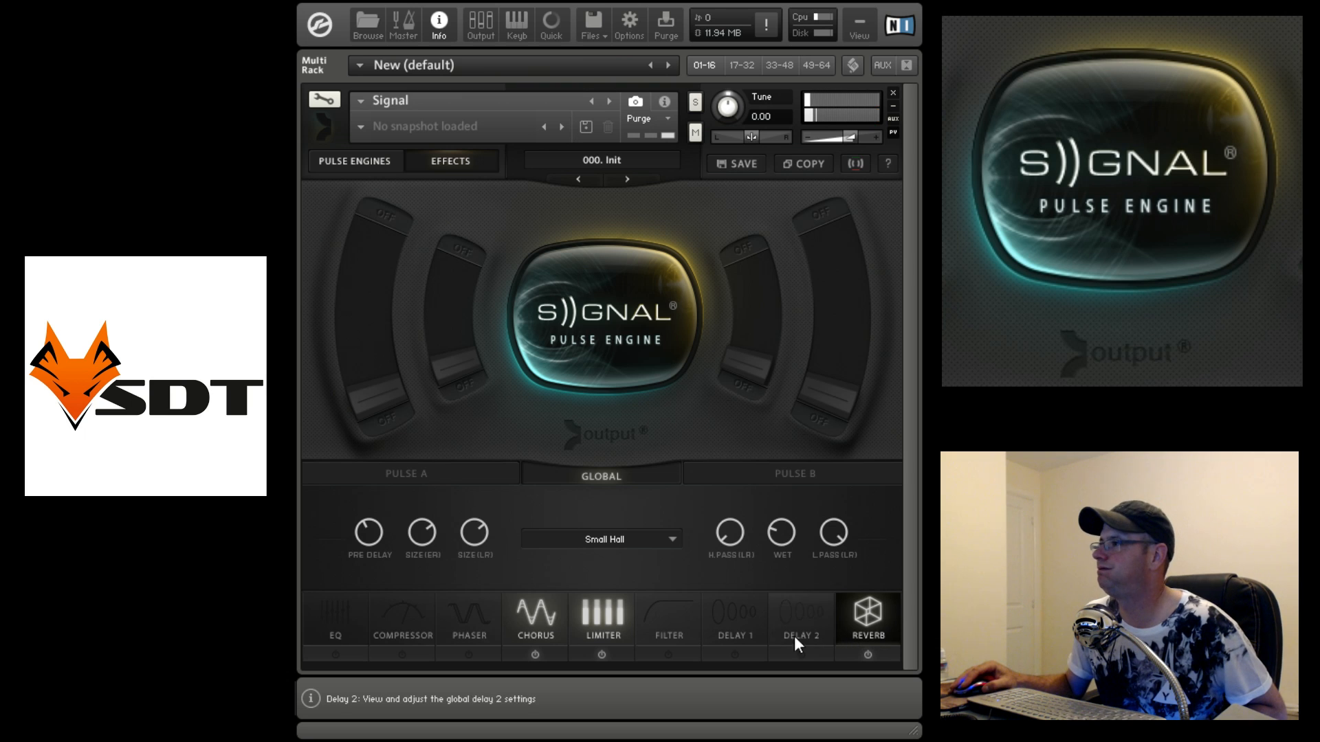
# Step: Enable the global Phaser alongside the Chorus and lower the Chorus speed
pyautogui.click(537, 653)
pyautogui.click(471, 654)
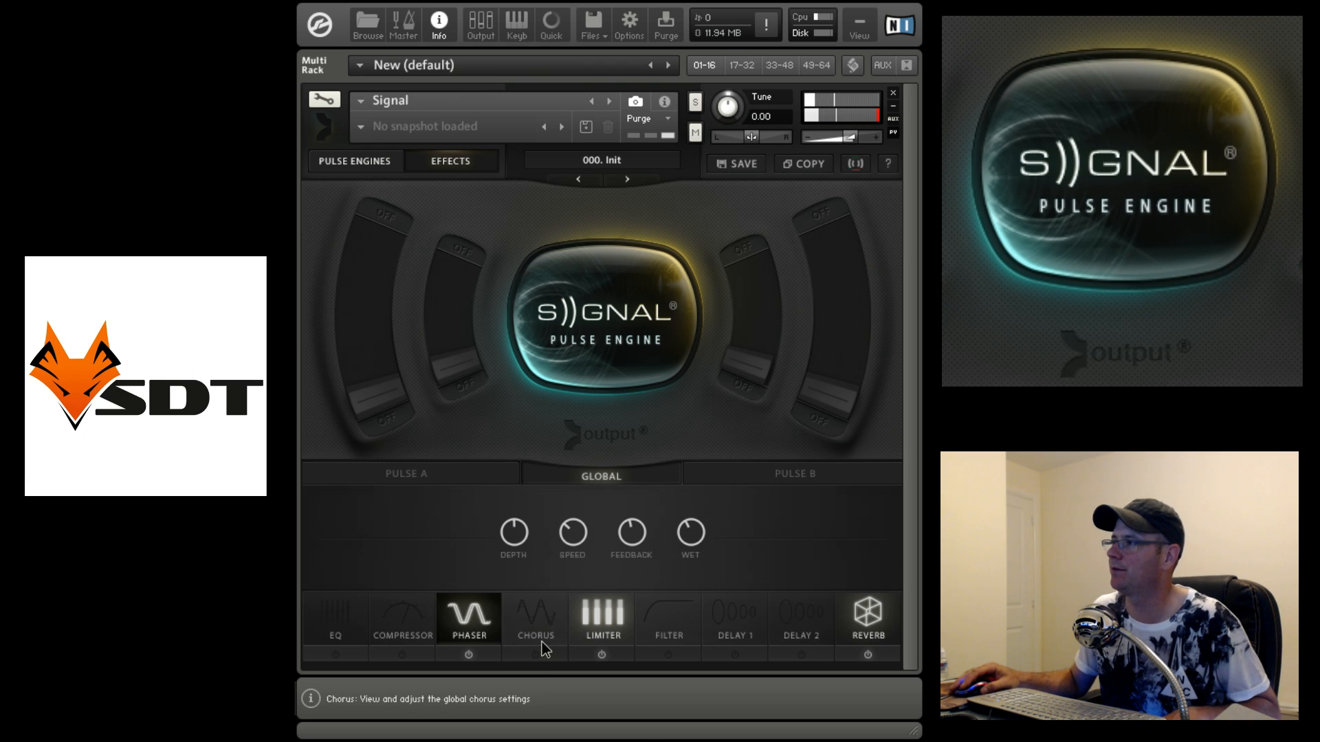
pyautogui.click(535, 654)
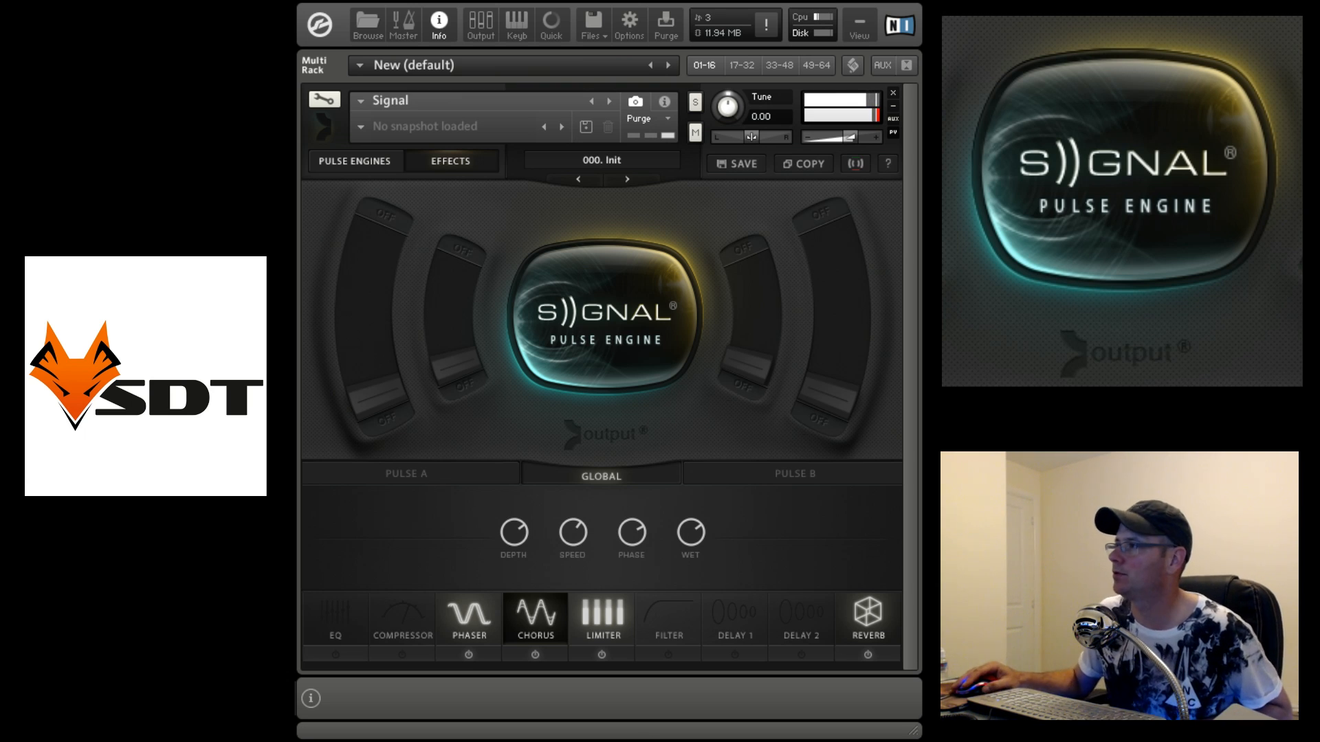
pyautogui.moveTo(579, 533)
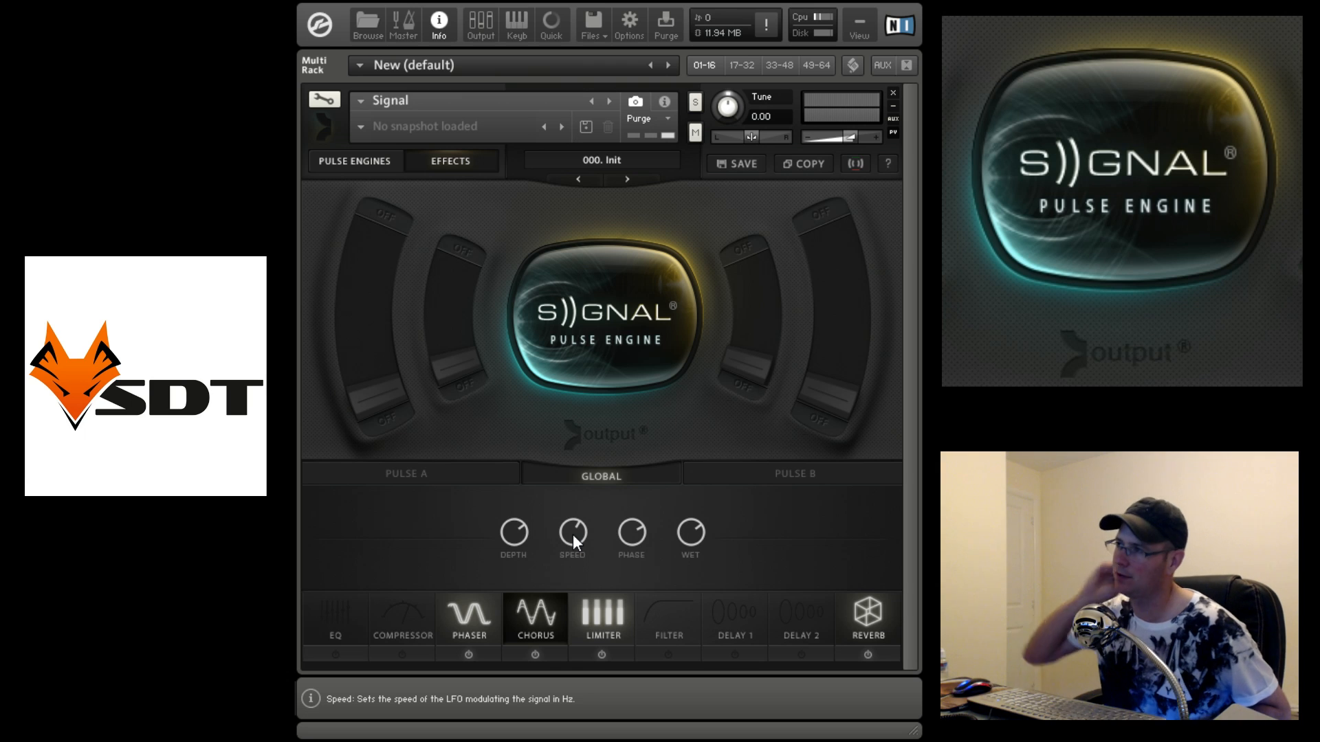
pyautogui.moveTo(569, 539); pyautogui.dragTo(571, 557)
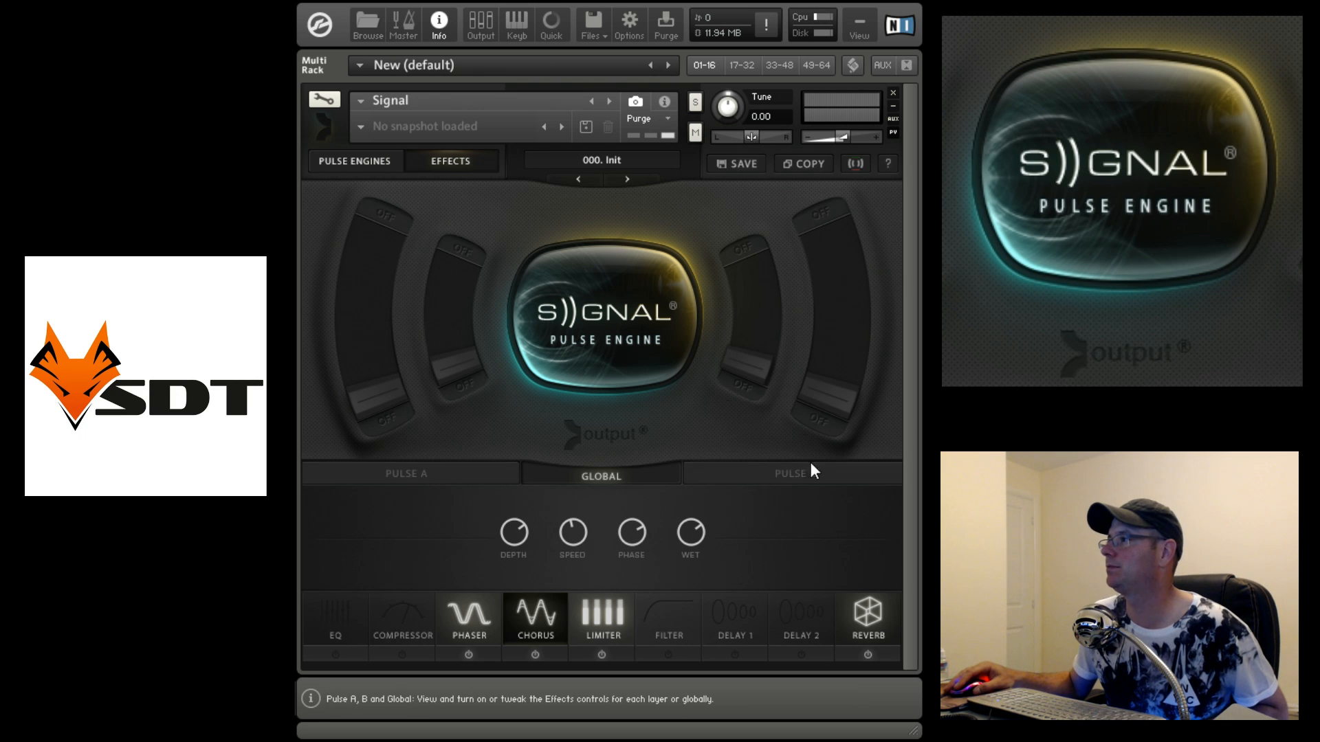
pyautogui.click(786, 473)
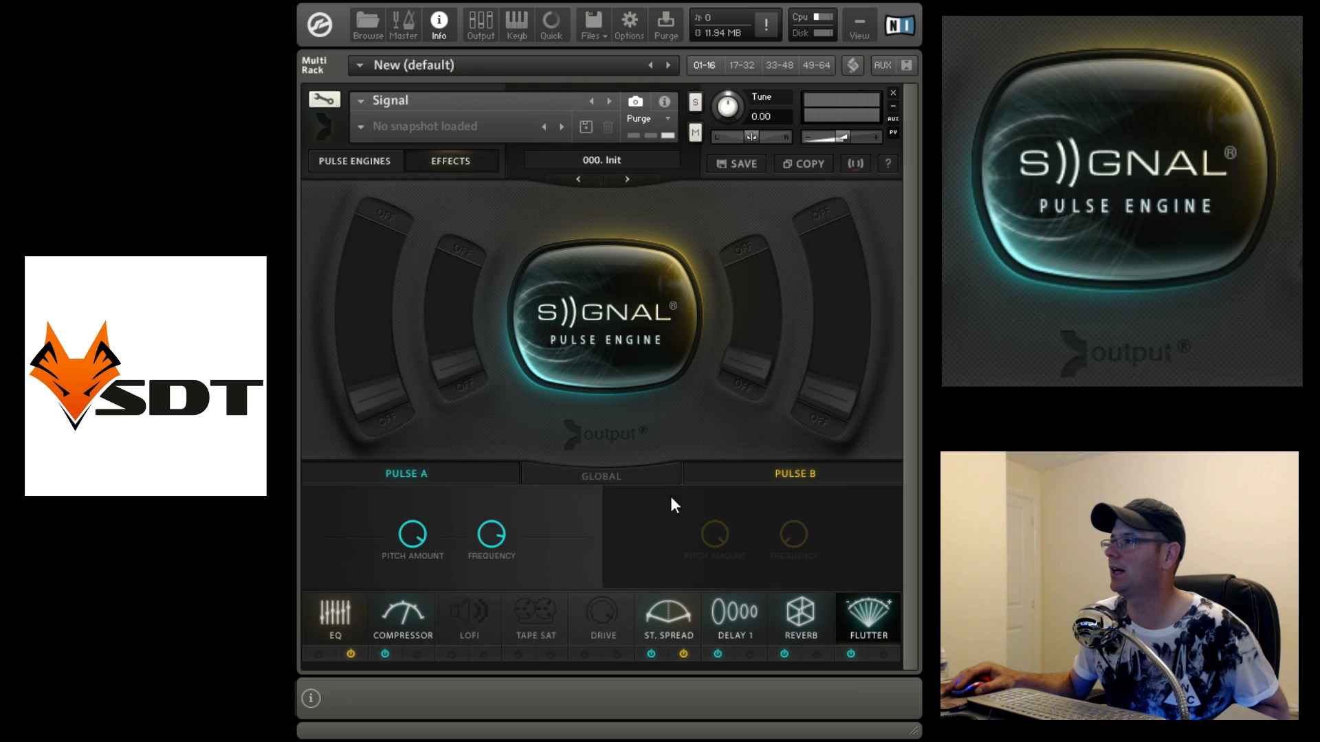
pyautogui.click(612, 478)
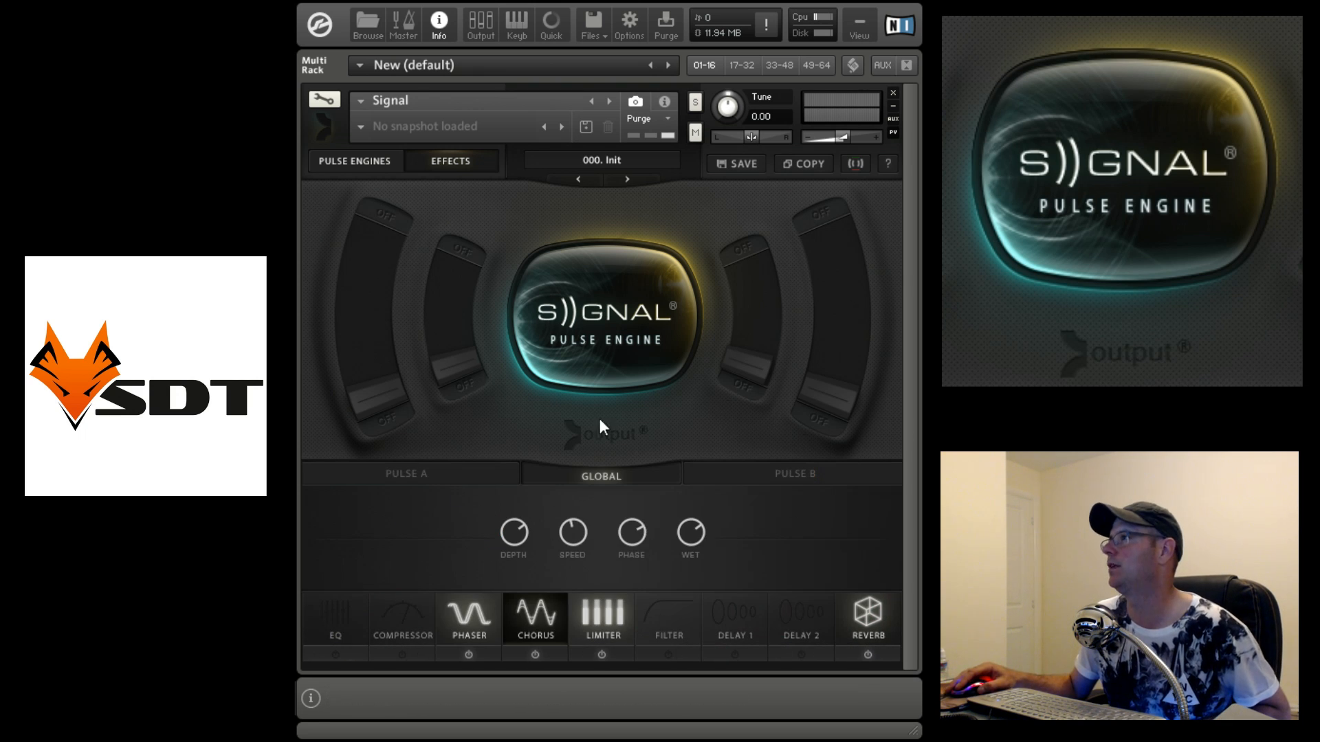
pyautogui.click(383, 165)
pyautogui.click(450, 161)
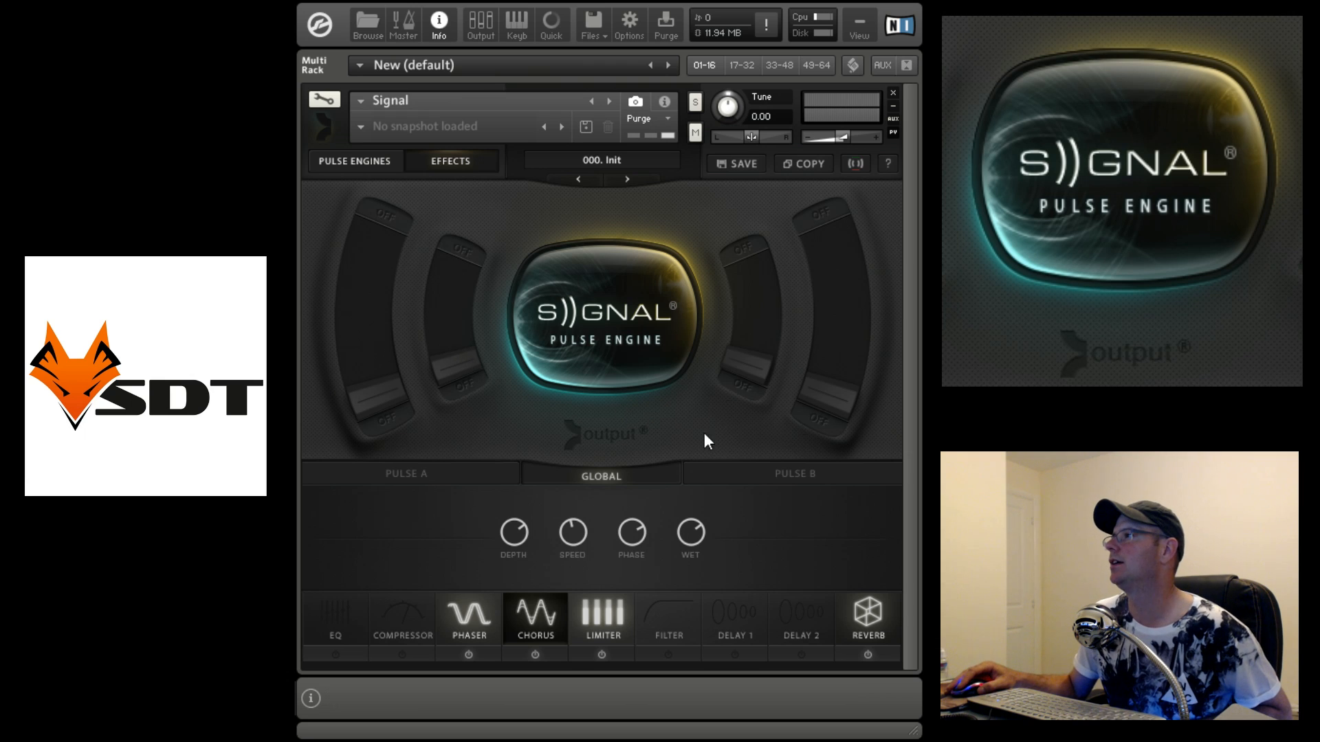
# Step: Label Macro Slider 2 with OPEN and CLOSED, and raise the slider to about the middle
pyautogui.click(452, 390)
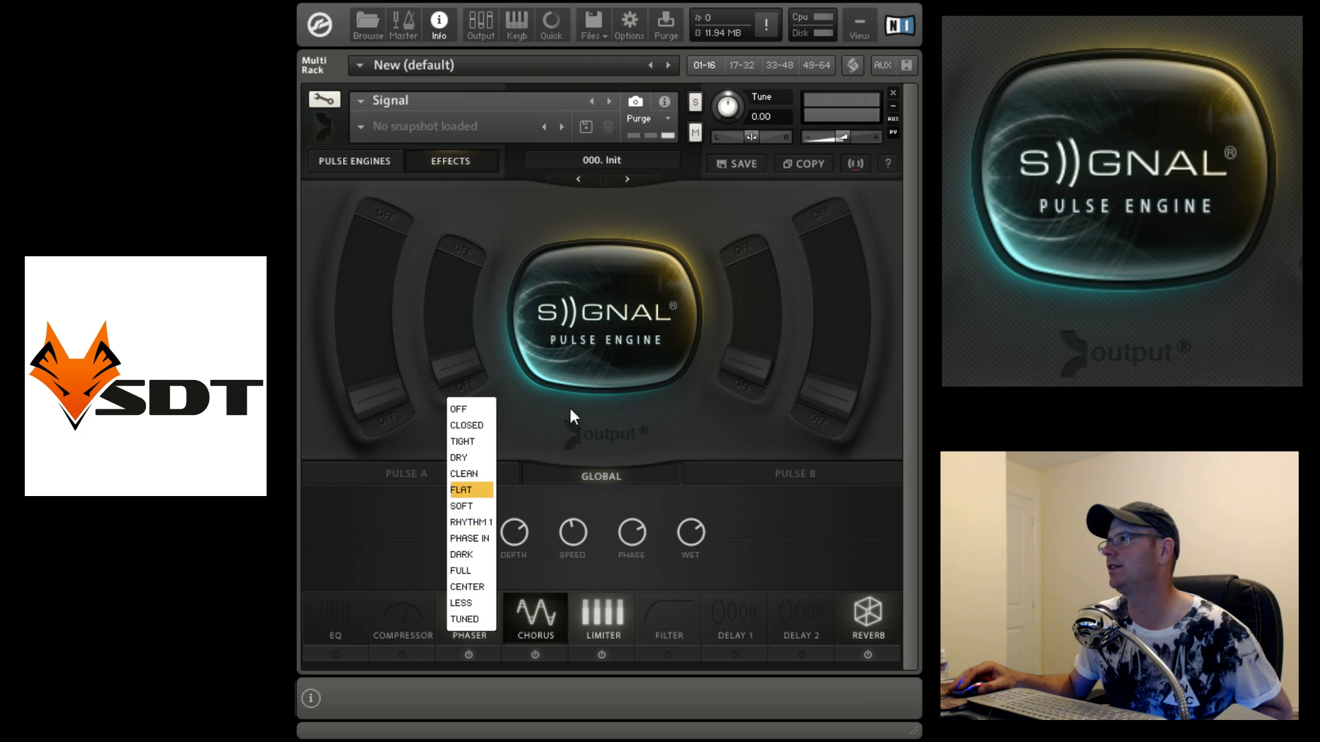
pyautogui.click(462, 490)
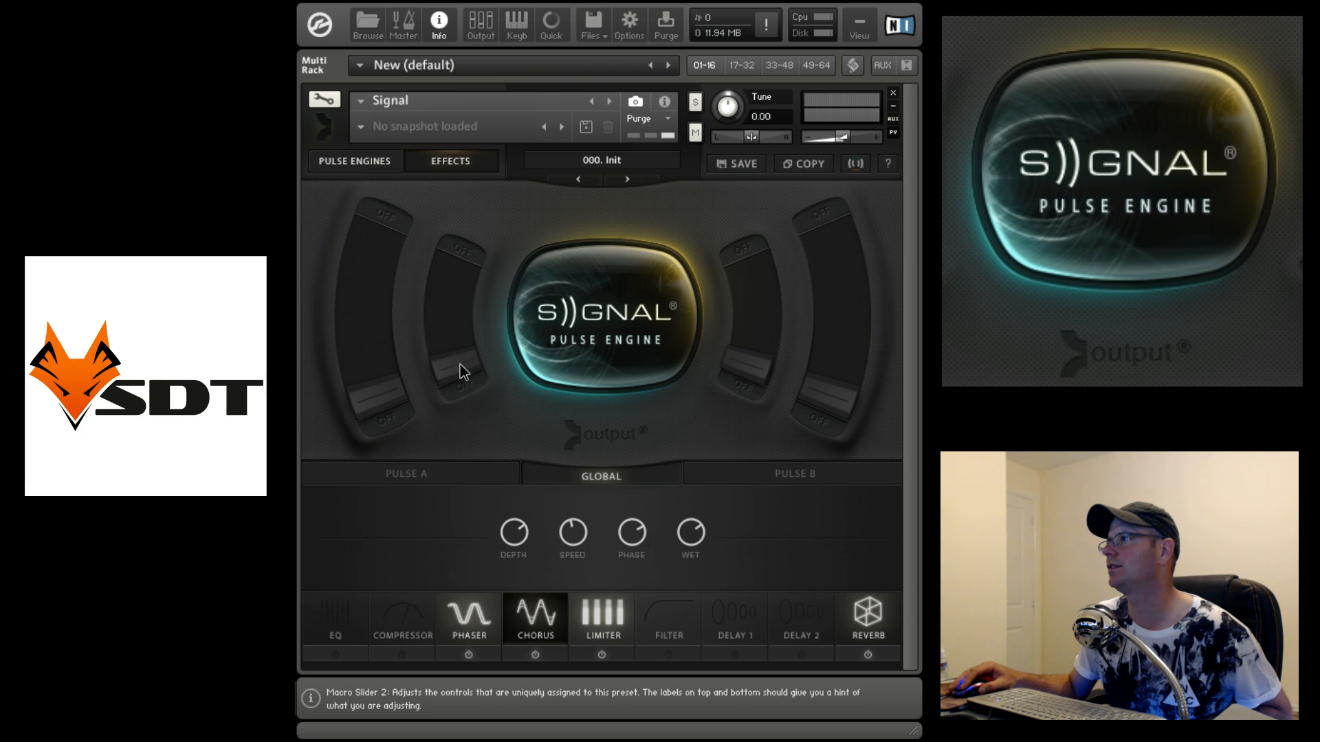
pyautogui.click(462, 387)
pyautogui.click(474, 427)
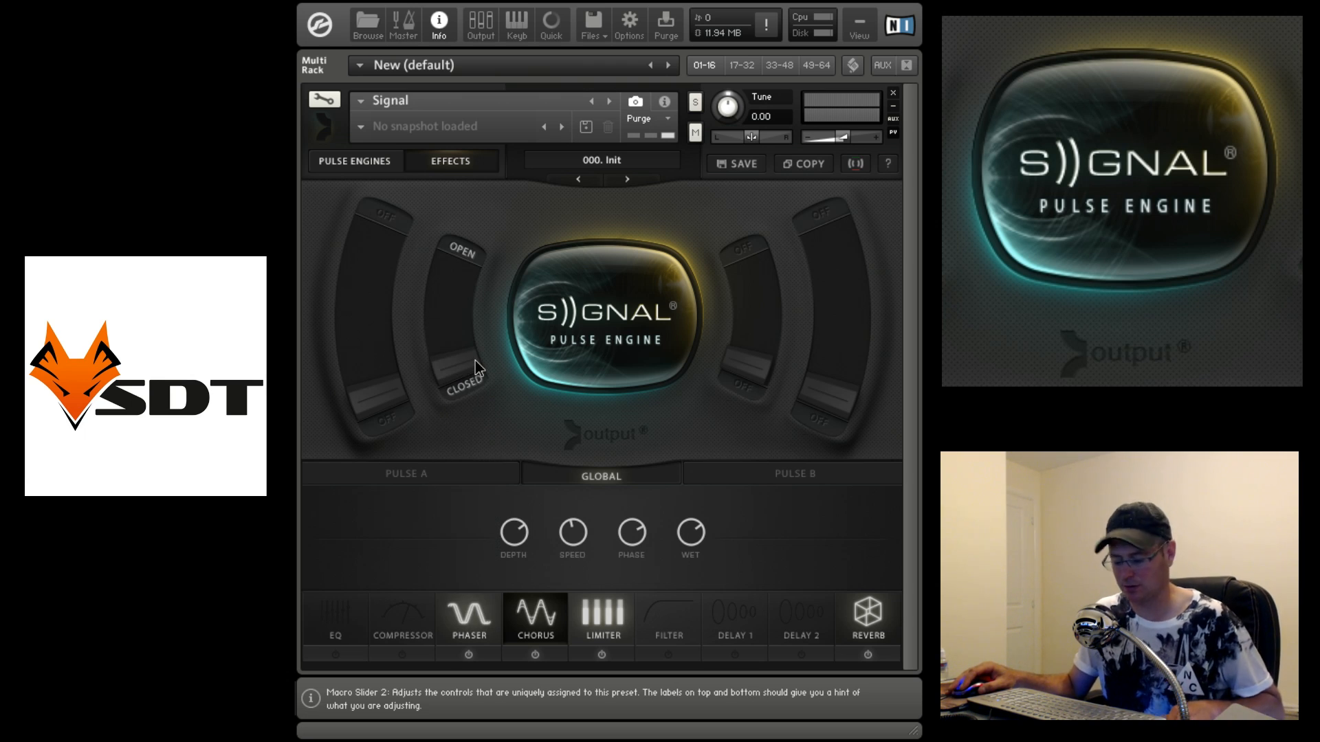
pyautogui.moveTo(476, 361); pyautogui.dragTo(481, 324)
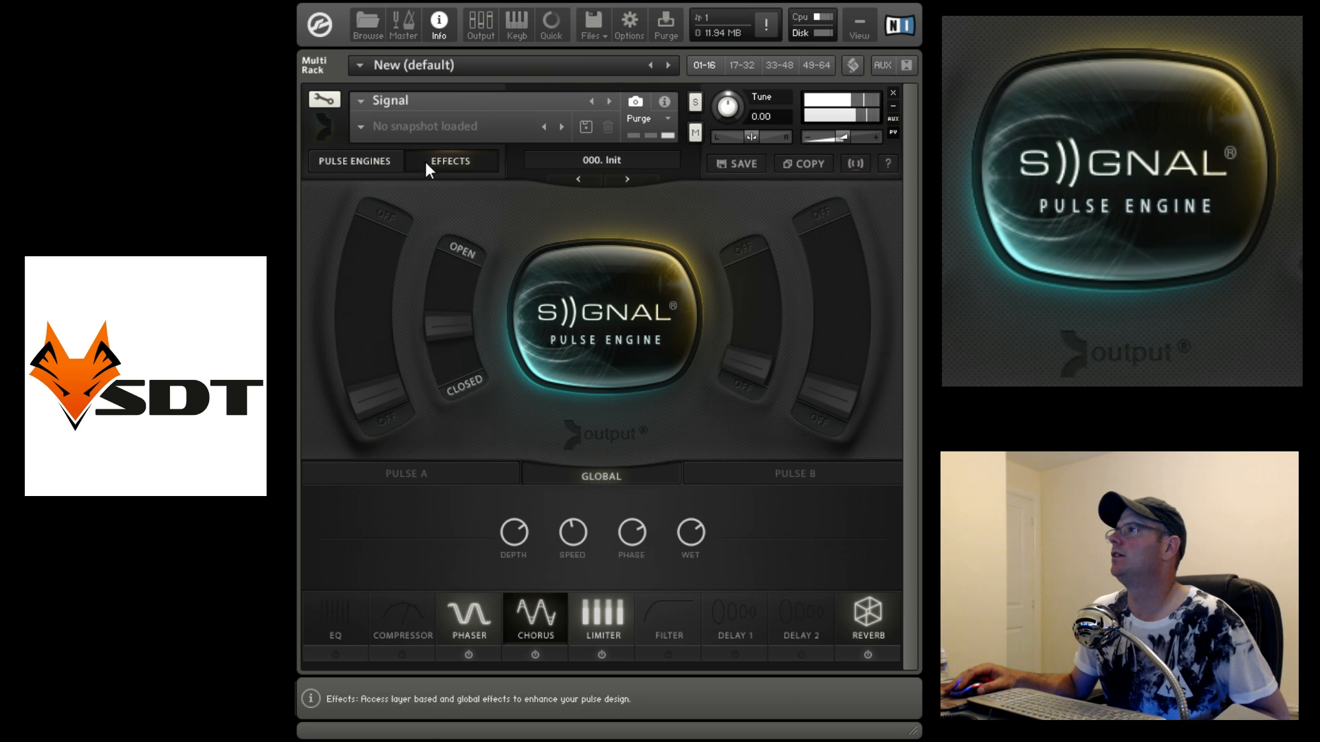
# Step: Return to the pulse engines and turn on the pitch envelope of Engine B
pyautogui.click(371, 167)
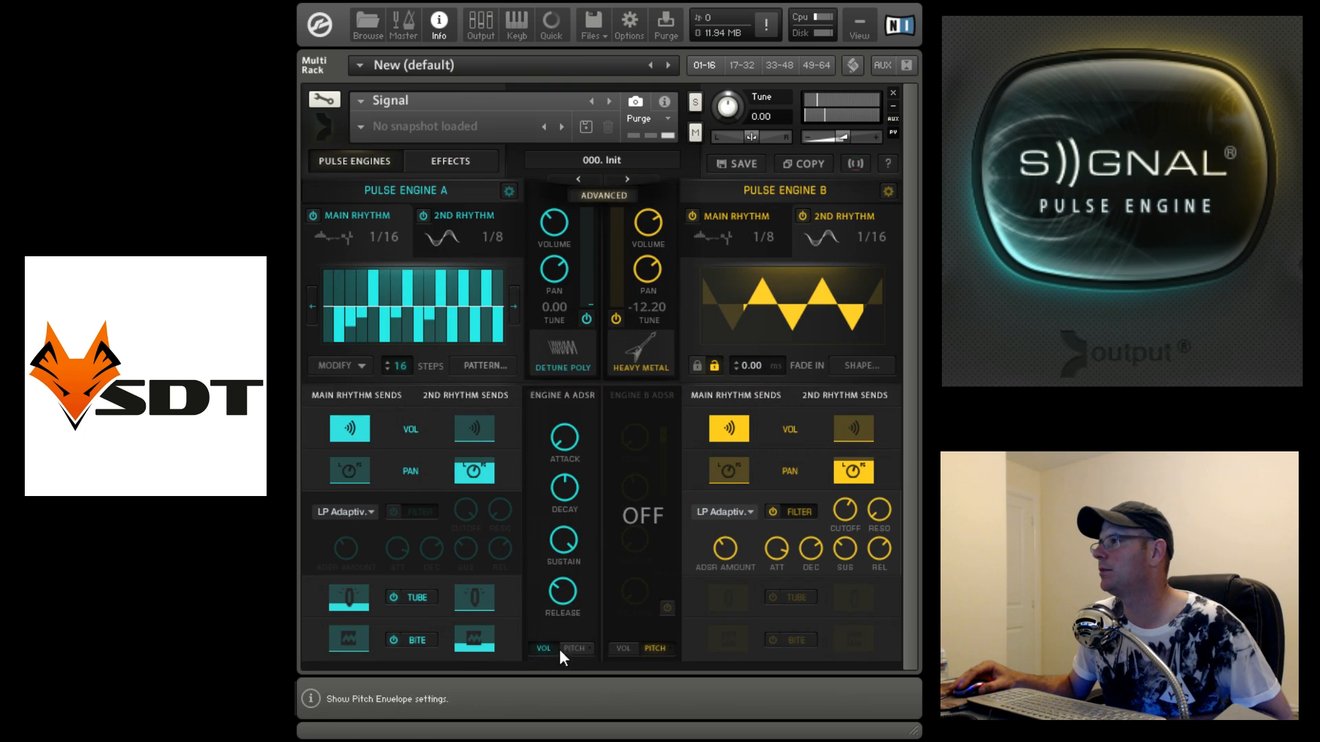
pyautogui.click(634, 516)
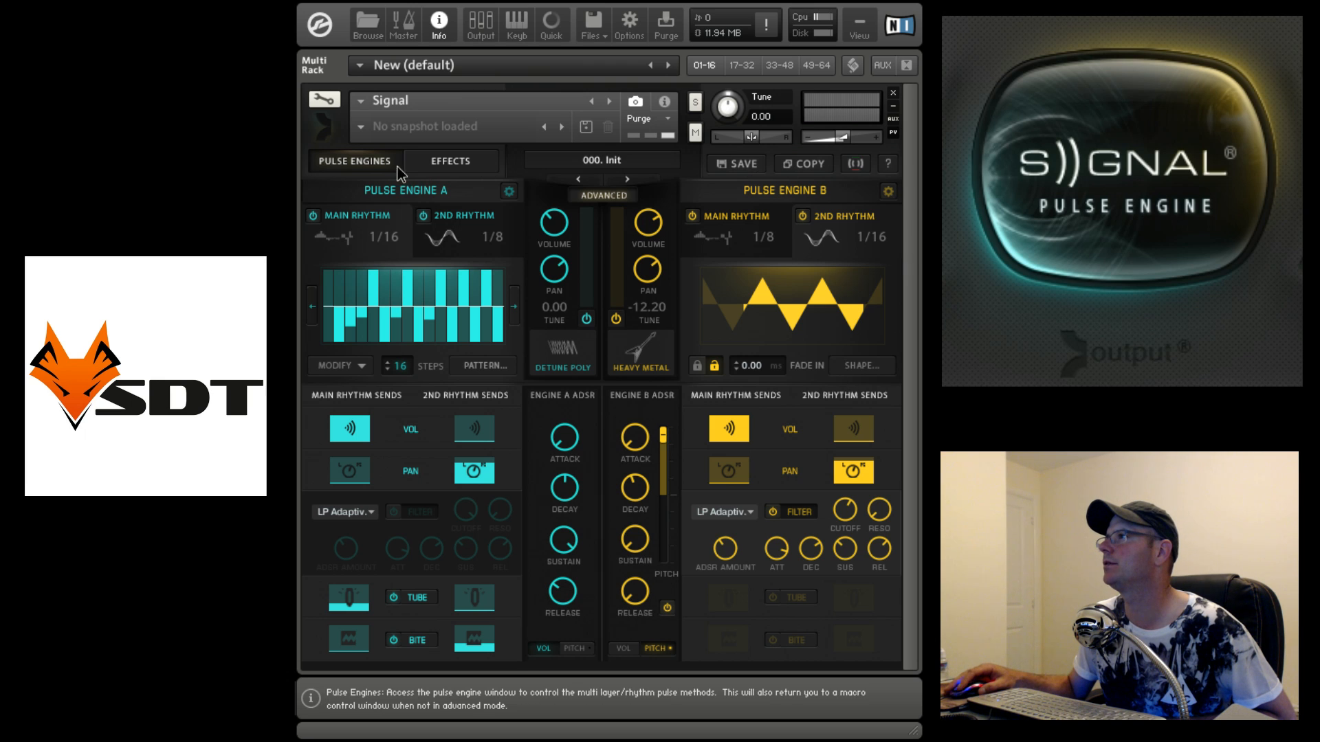
# Step: Go to the effects view and set both labels of Macro Slider 2 back to OFF
pyautogui.click(446, 164)
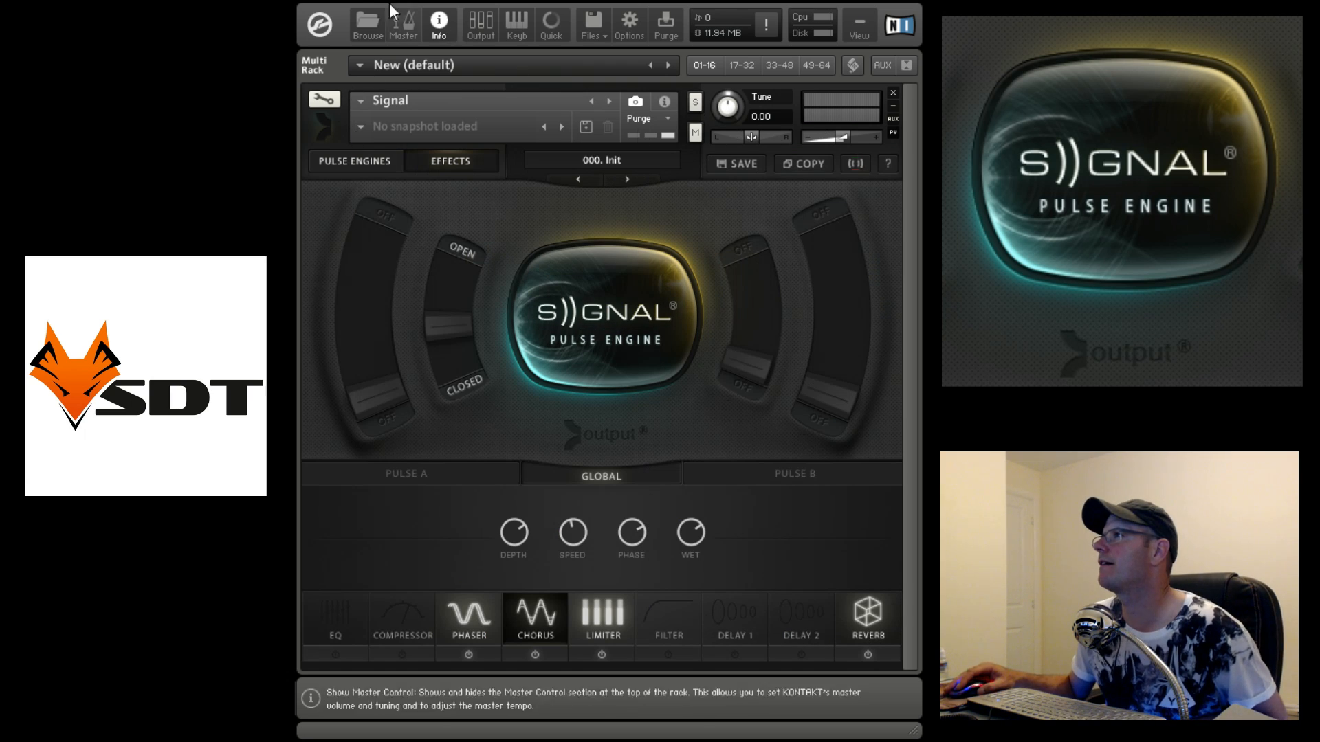
pyautogui.click(365, 26)
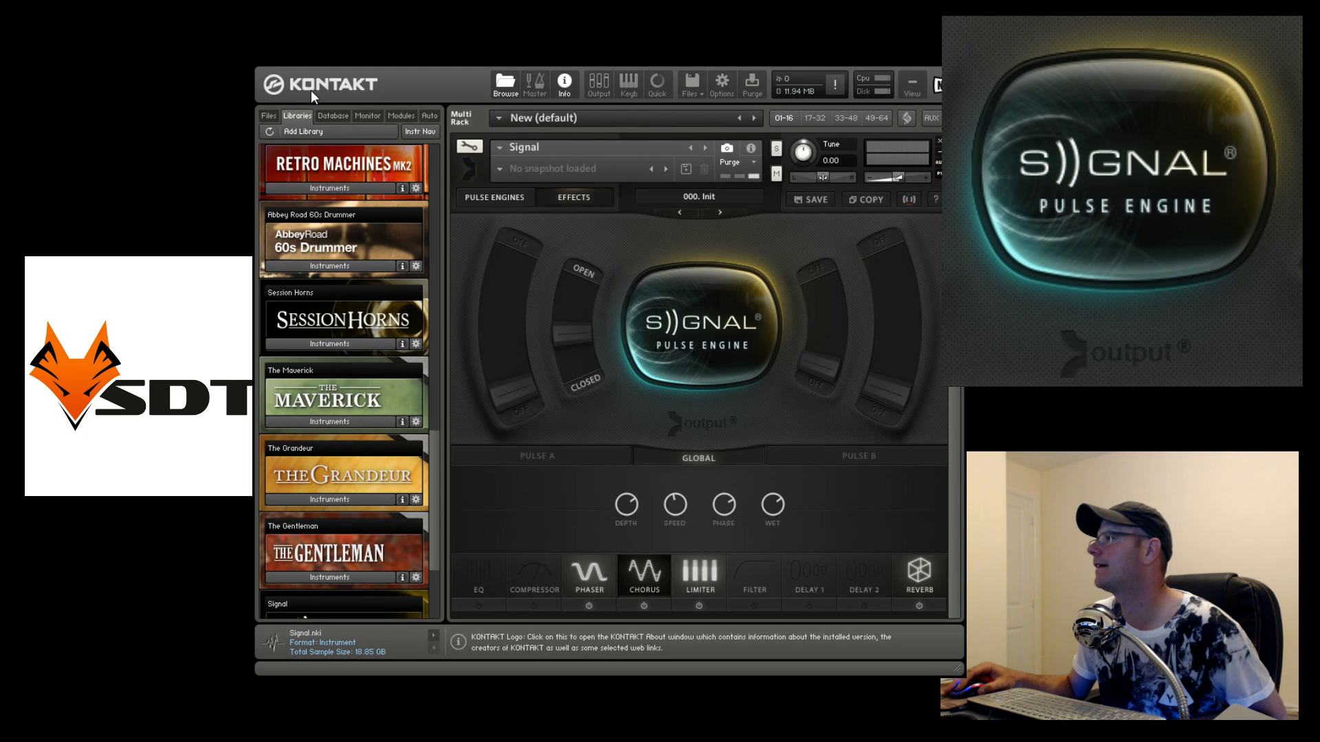
pyautogui.click(497, 81)
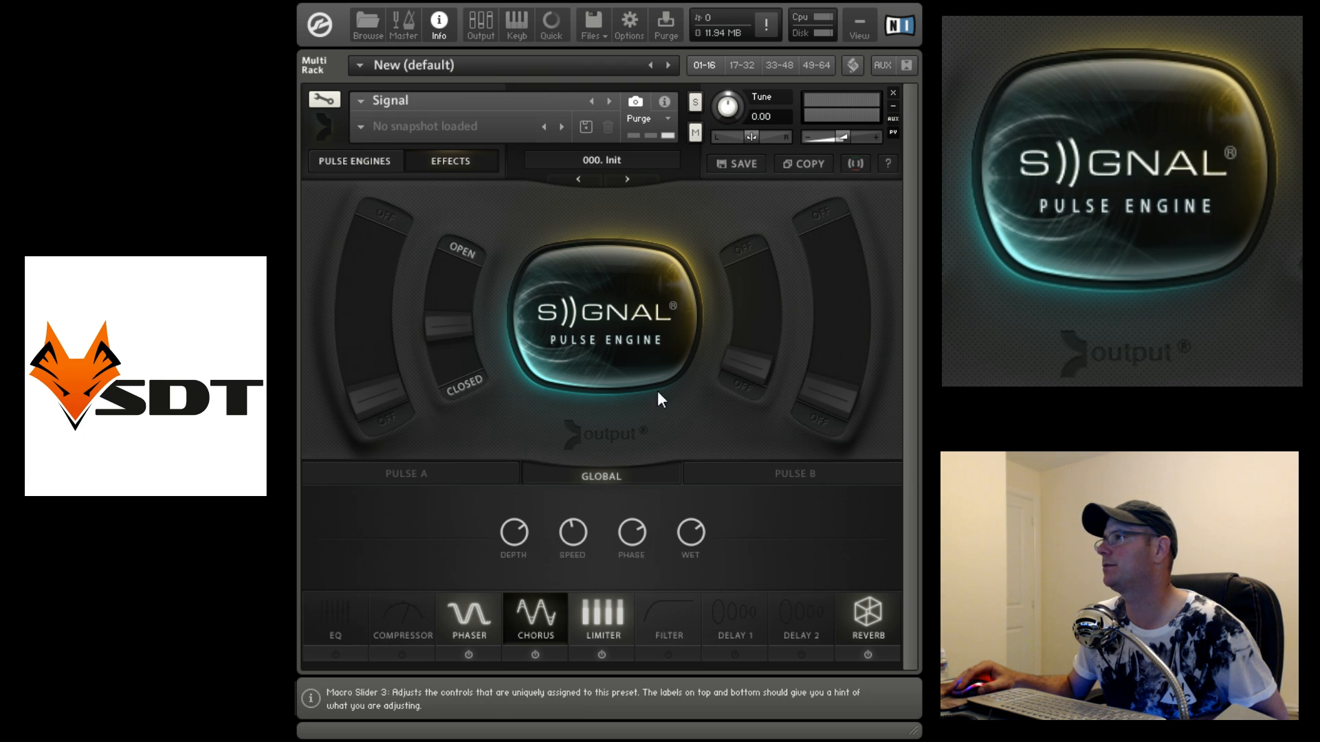
pyautogui.click(459, 390)
pyautogui.click(470, 414)
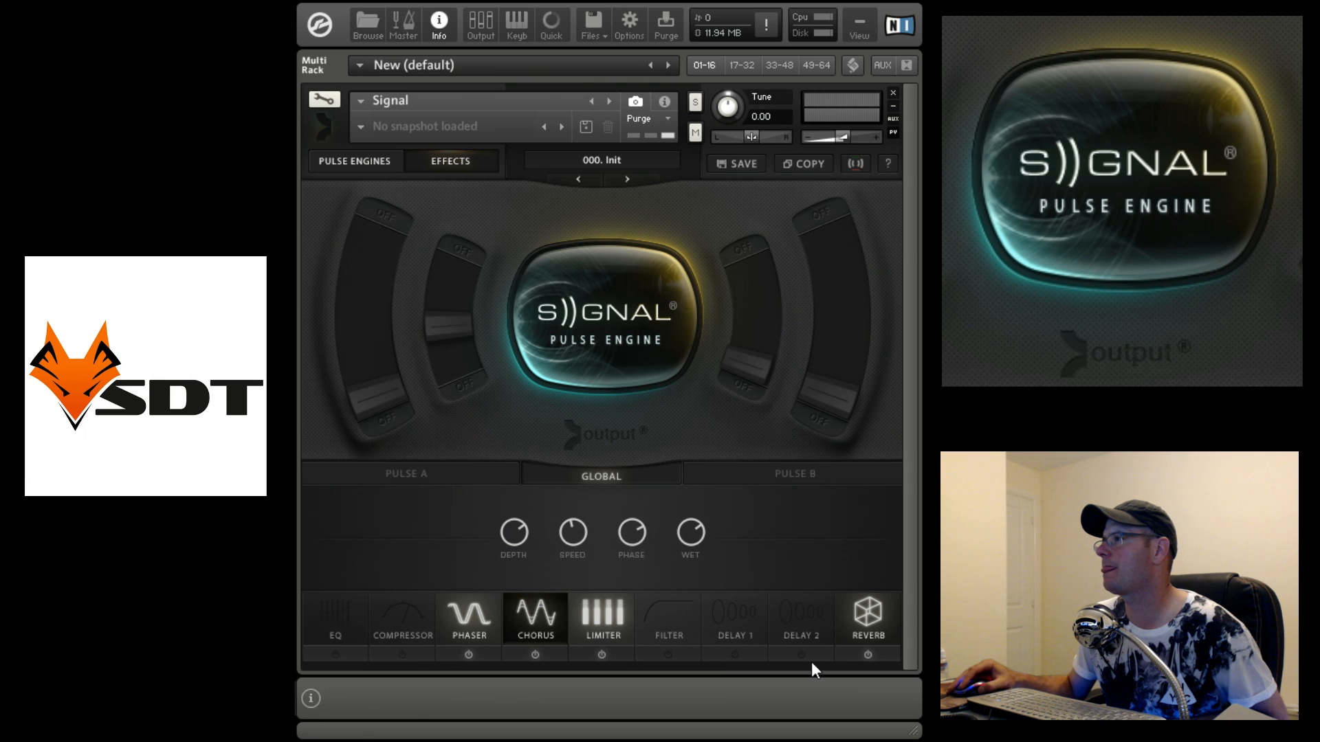
# Step: Show the global Reverb's settings, switch the whole Pulse Engine off and on again, and revisit the engine settings briefly
pyautogui.click(897, 643)
pyautogui.click(640, 364)
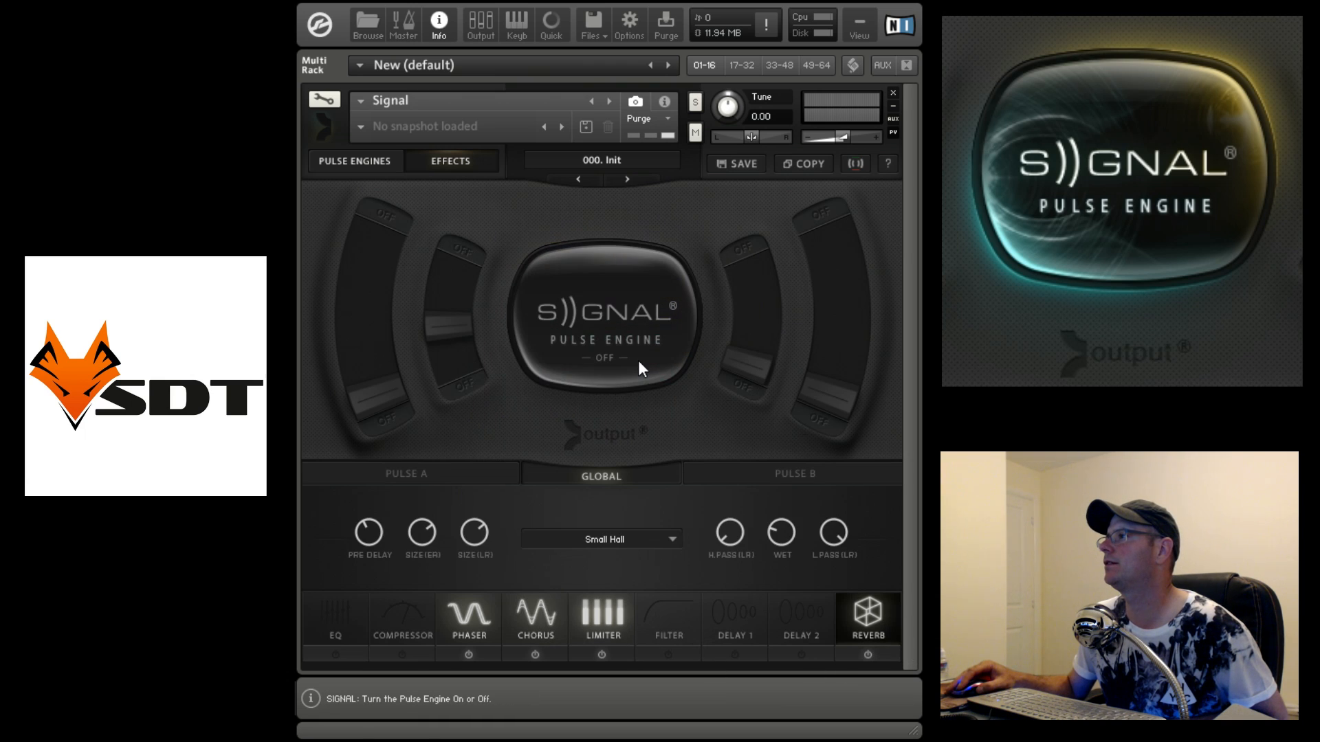
pyautogui.click(638, 360)
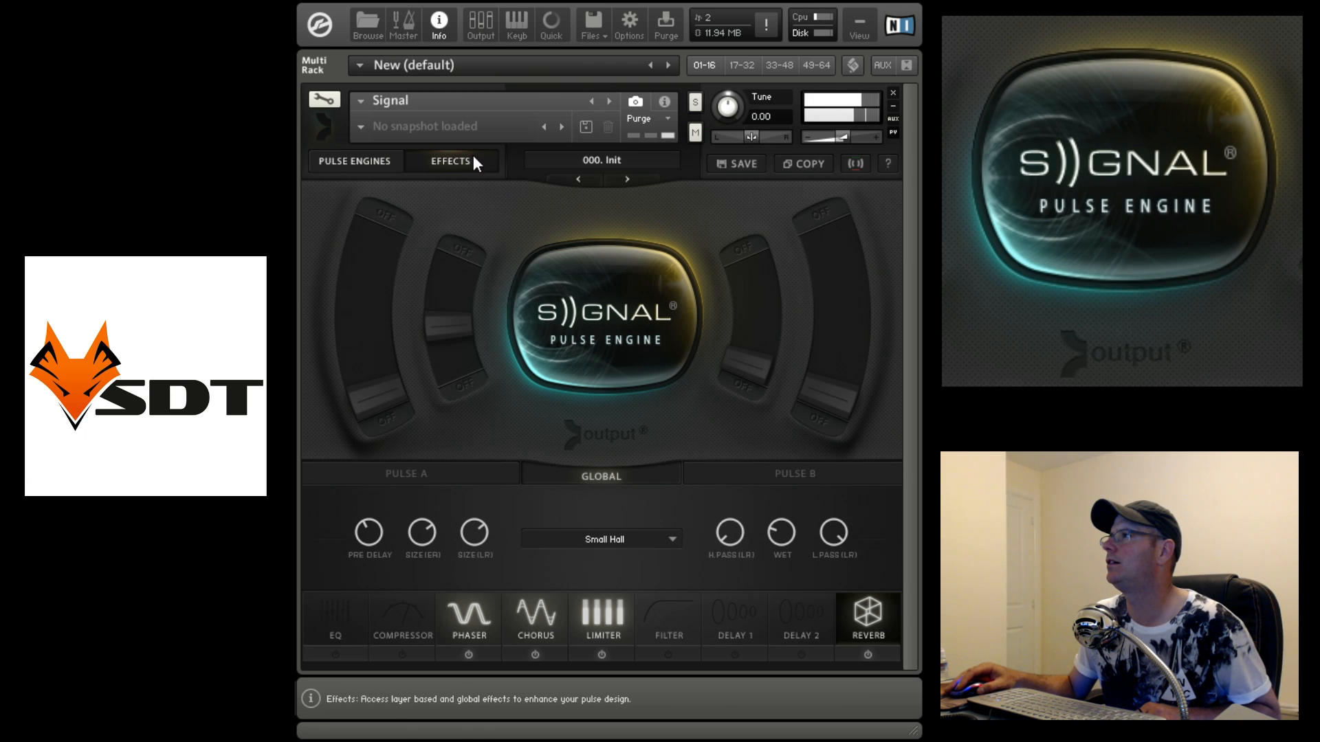
pyautogui.click(403, 161)
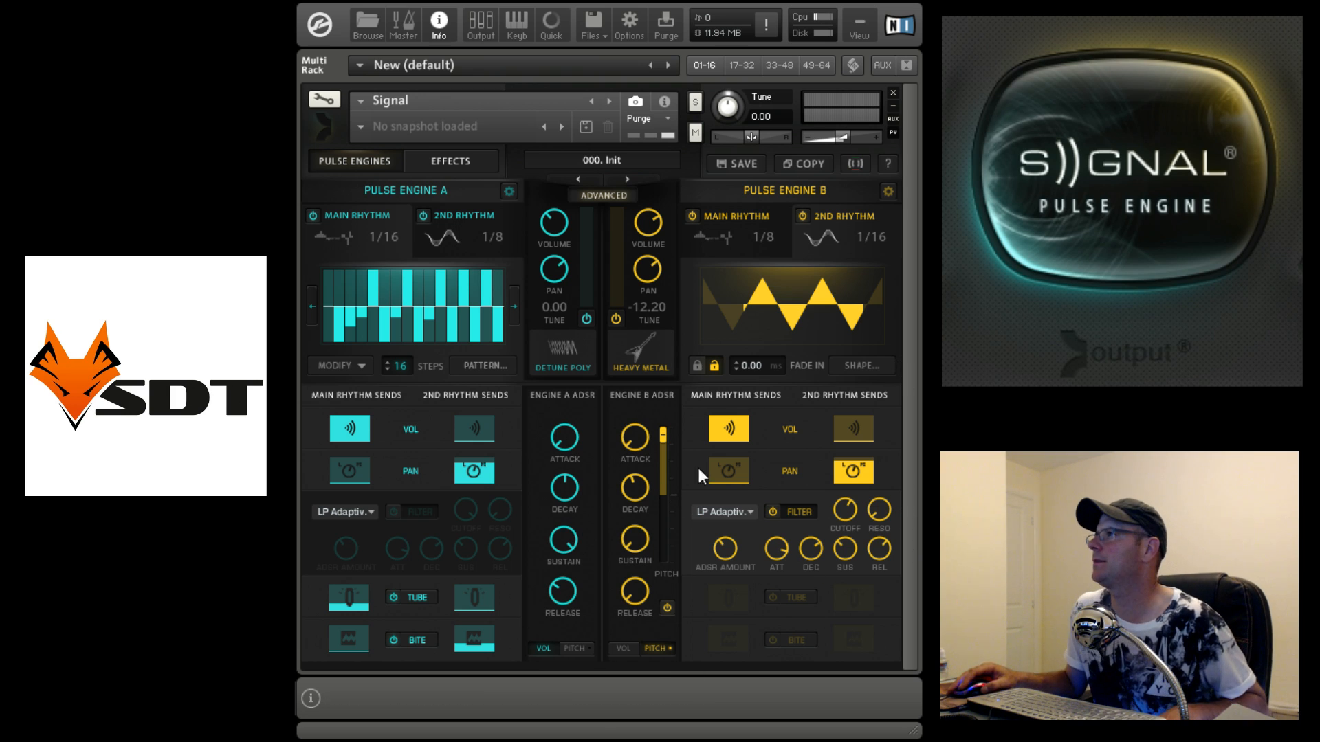
pyautogui.click(467, 167)
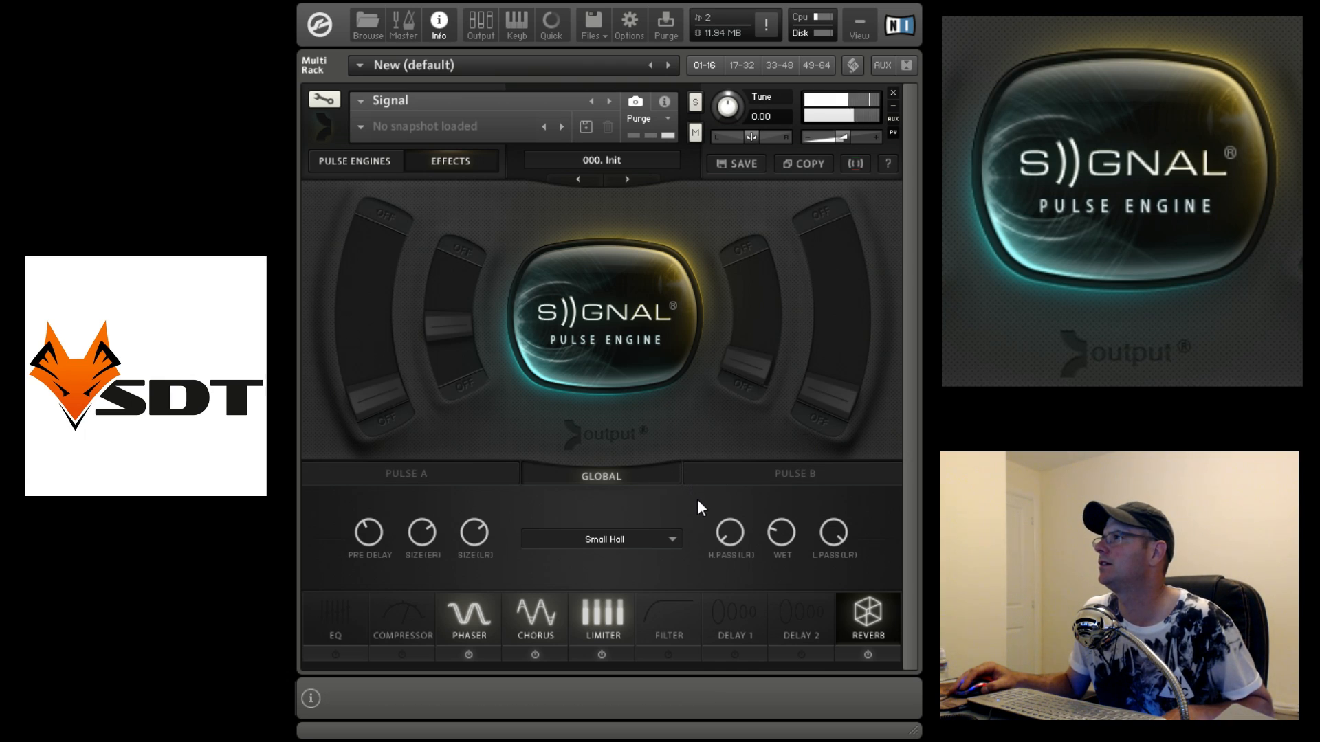
# Step: Move Macro Slider 3 up to about the middle of its range
pyautogui.moveTo(759, 367); pyautogui.dragTo(805, 21)
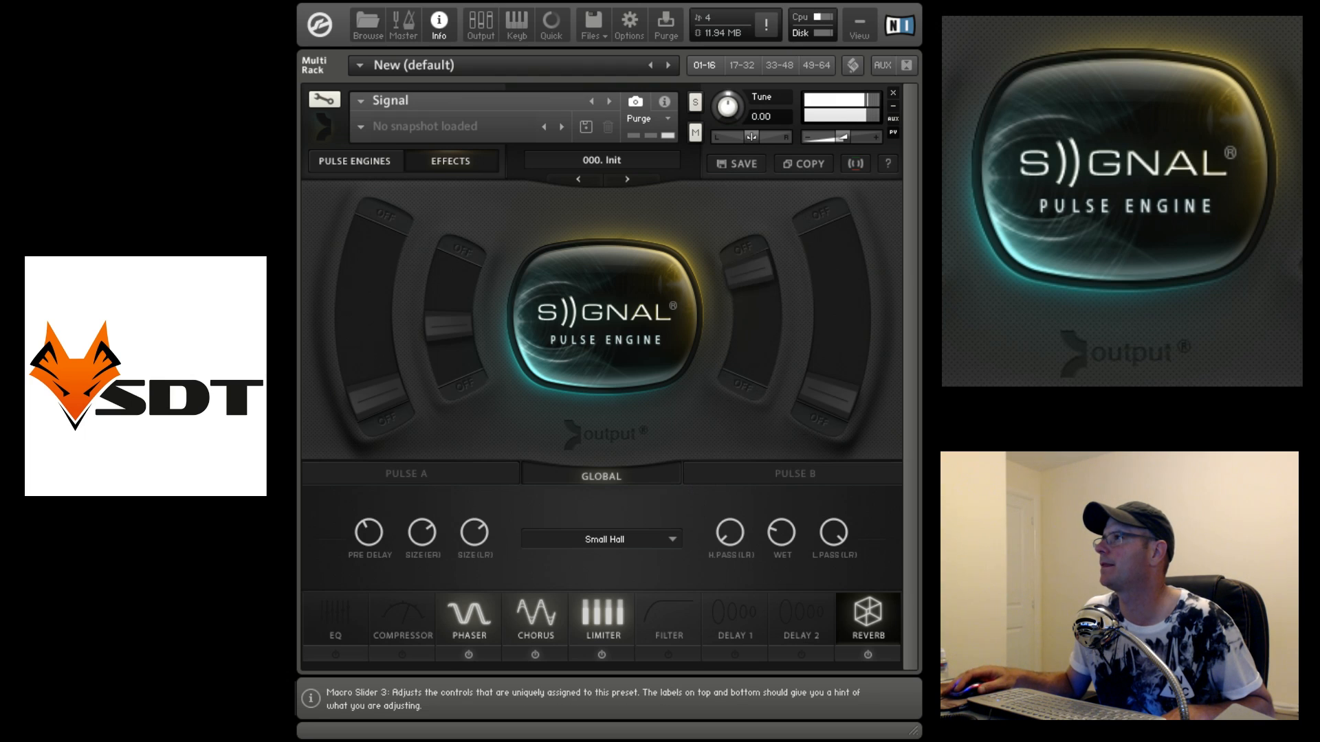
pyautogui.click(627, 180)
pyautogui.click(568, 255)
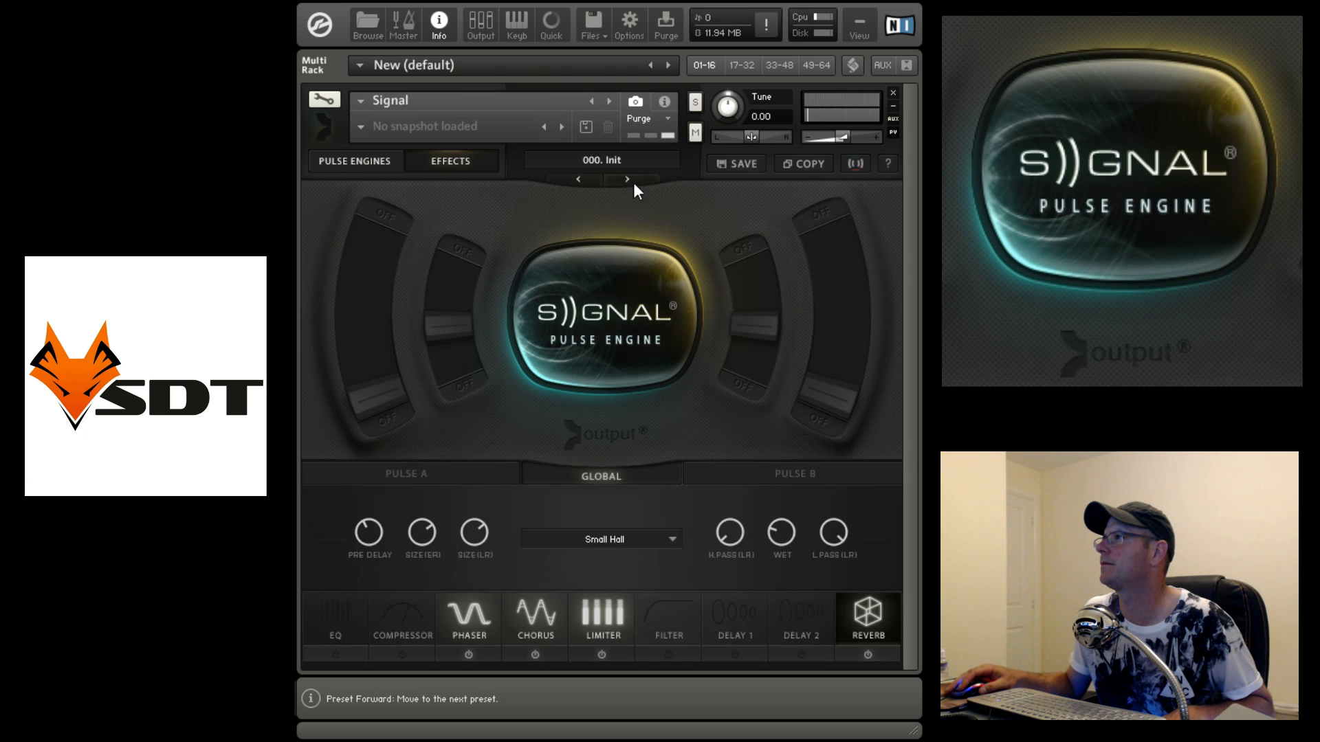
# Step: Filter the preset list by Side Chain and Beautiful, and load preset 326. Effervescence
pyautogui.click(619, 160)
pyautogui.click(536, 528)
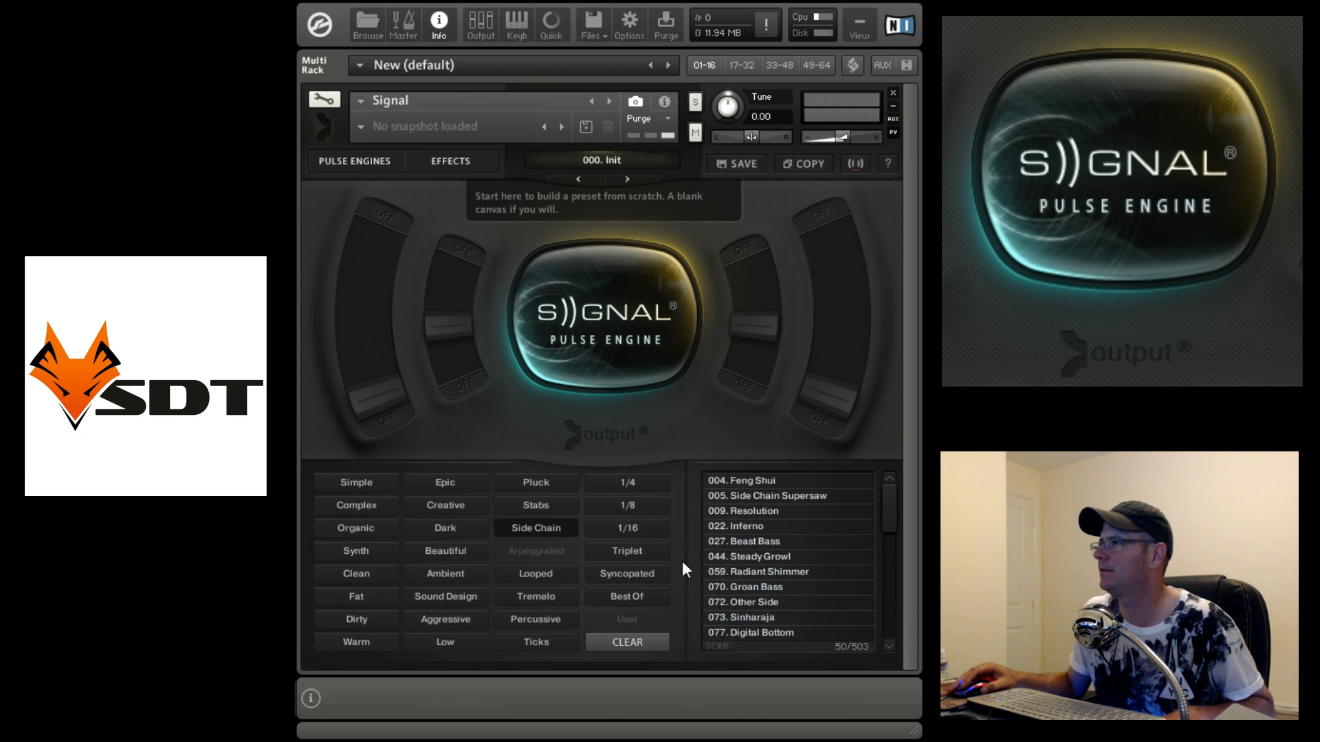
pyautogui.click(412, 554)
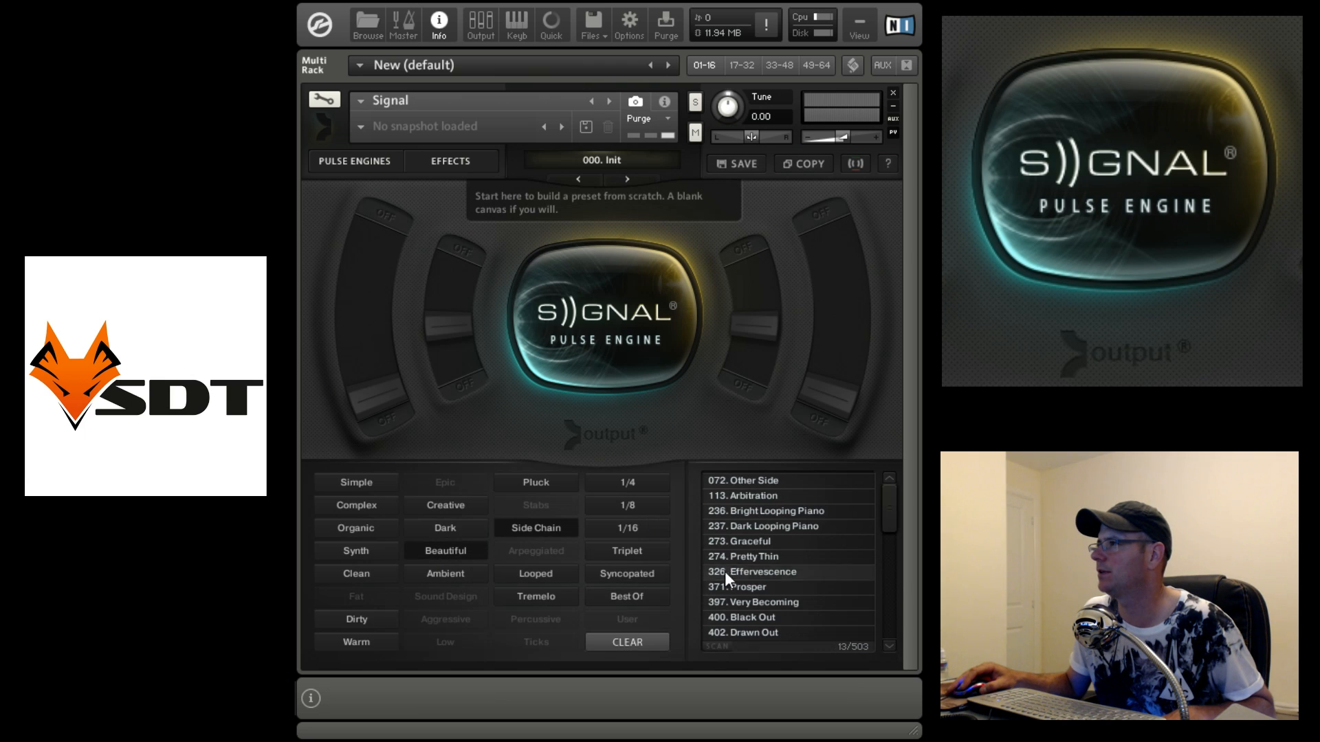
pyautogui.click(816, 573)
pyautogui.click(637, 256)
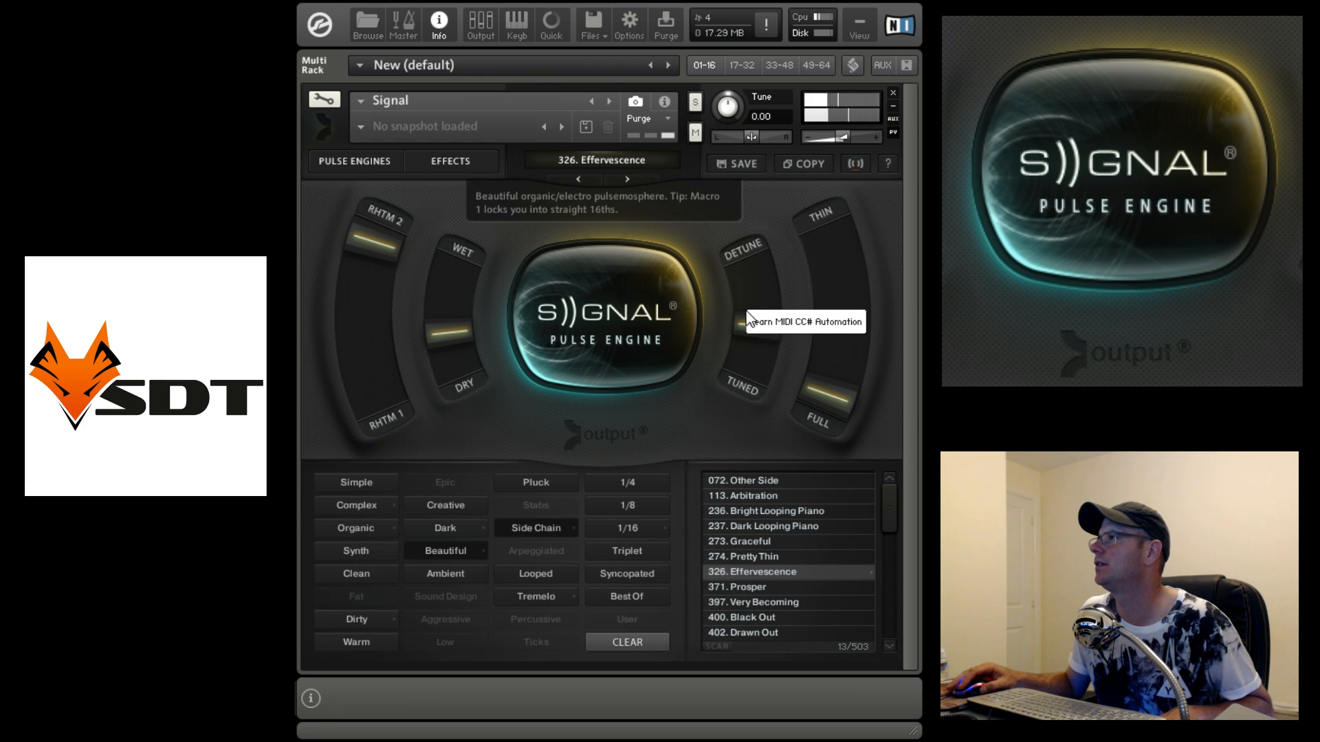
# Step: Raise Macro Slider 3 close to DETUNE and Macro Slider 4 up to THIN
pyautogui.click(759, 396)
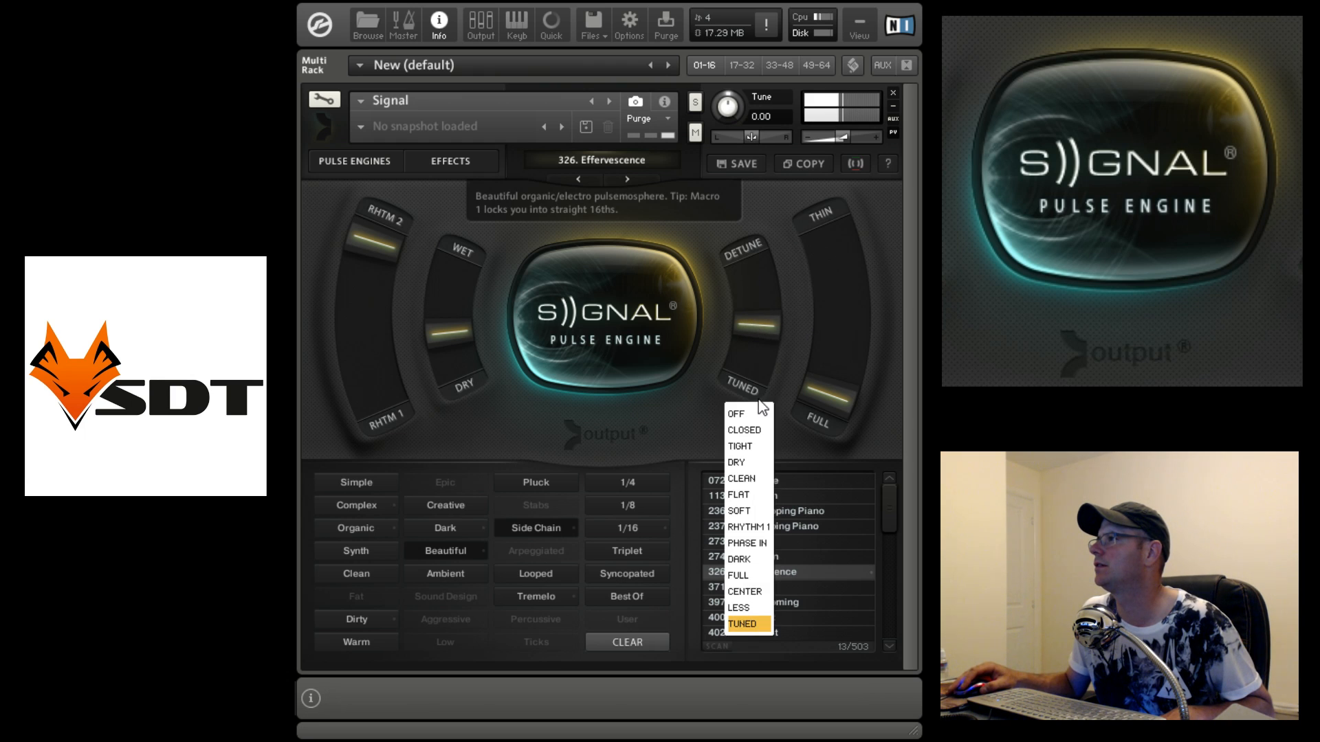
pyautogui.click(749, 333)
pyautogui.moveTo(749, 332); pyautogui.dragTo(767, 217)
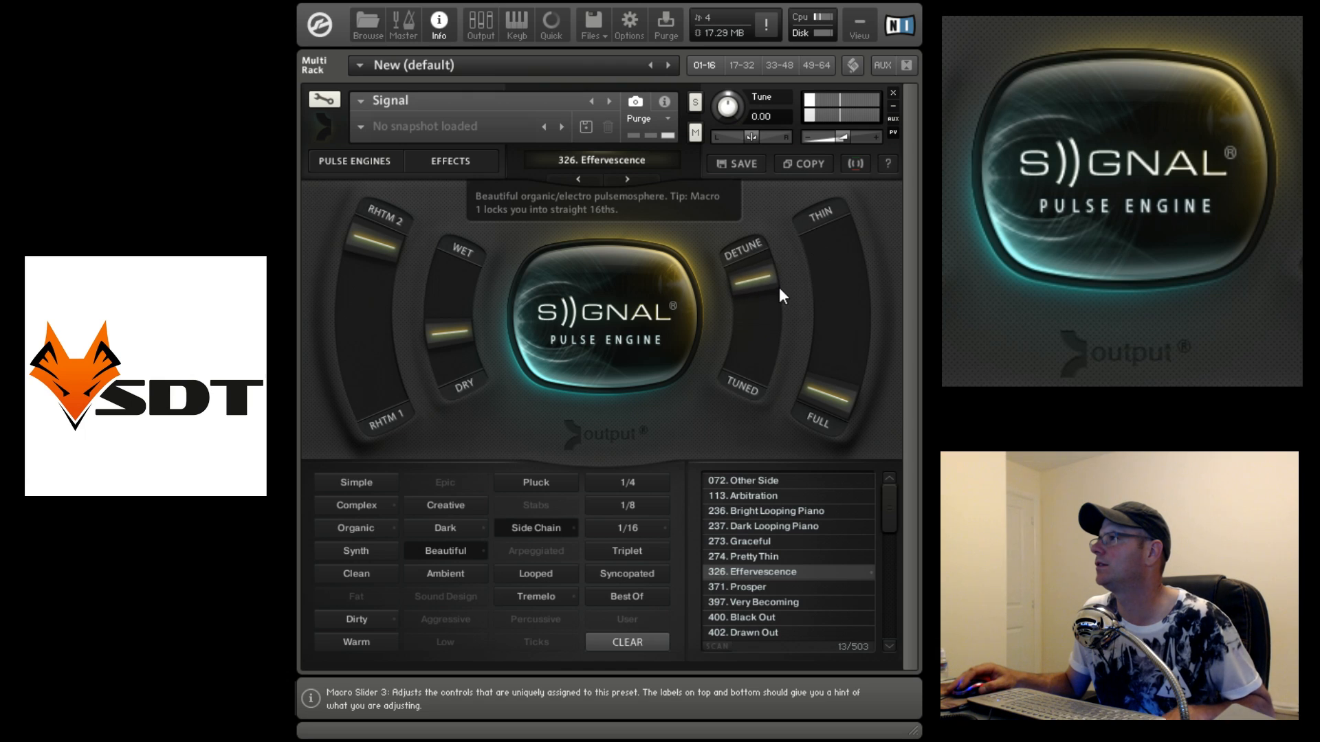
pyautogui.moveTo(833, 385); pyautogui.dragTo(852, 89)
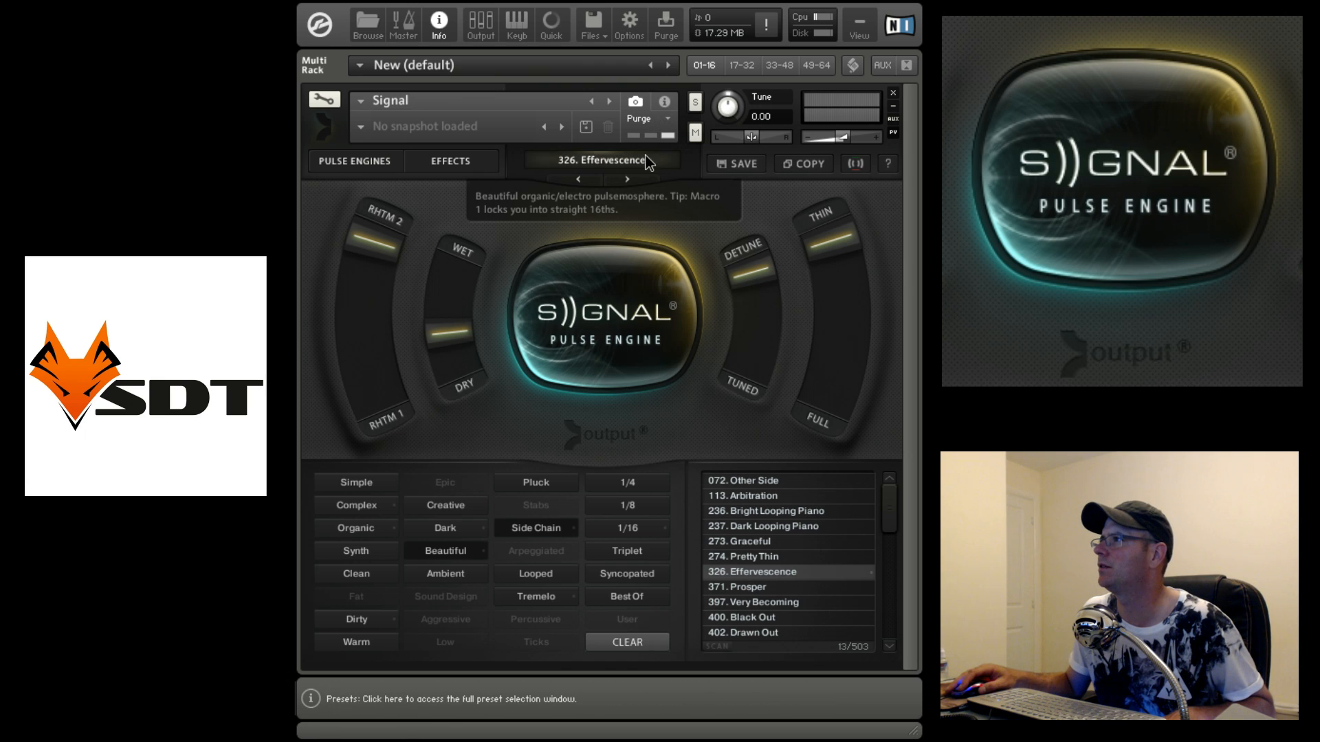
# Step: Load preset 371. Prosper, show its pulse engines, and advance through the filtered presets to 402. Drawn Out
pyautogui.click(638, 177)
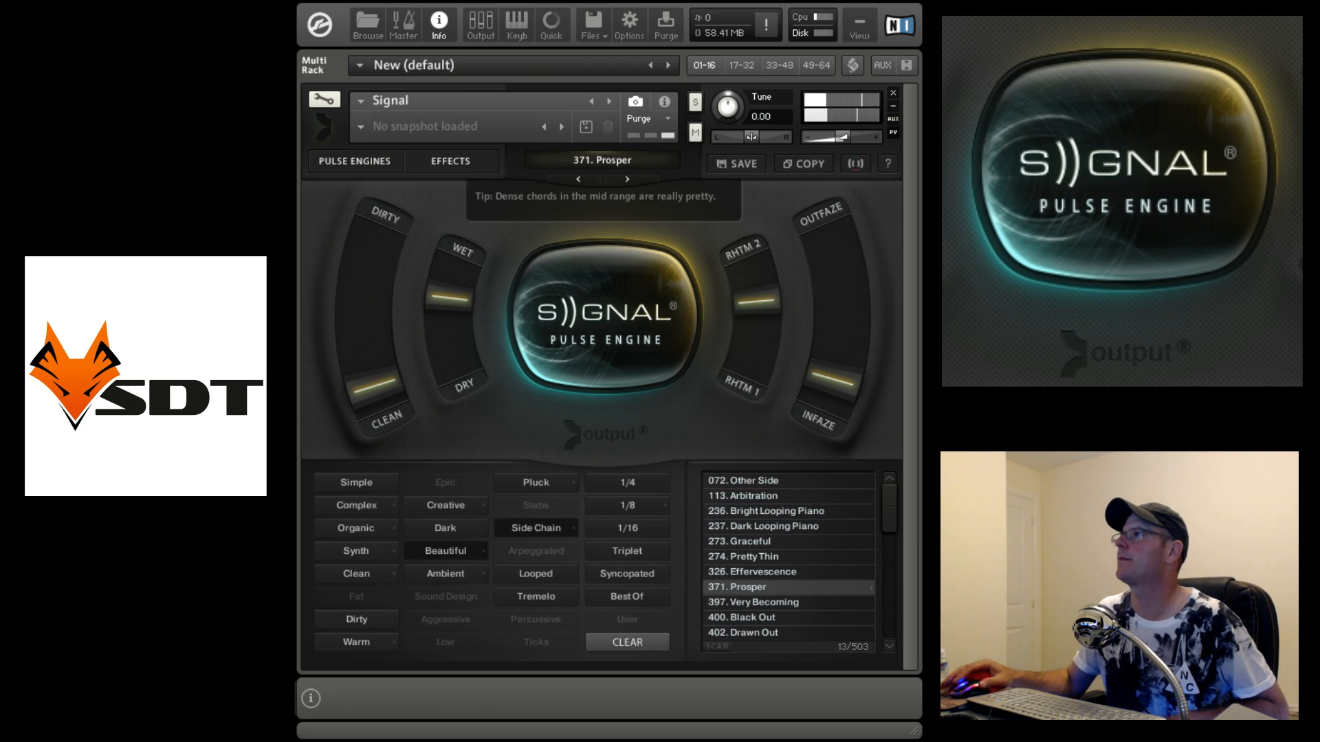
pyautogui.click(400, 165)
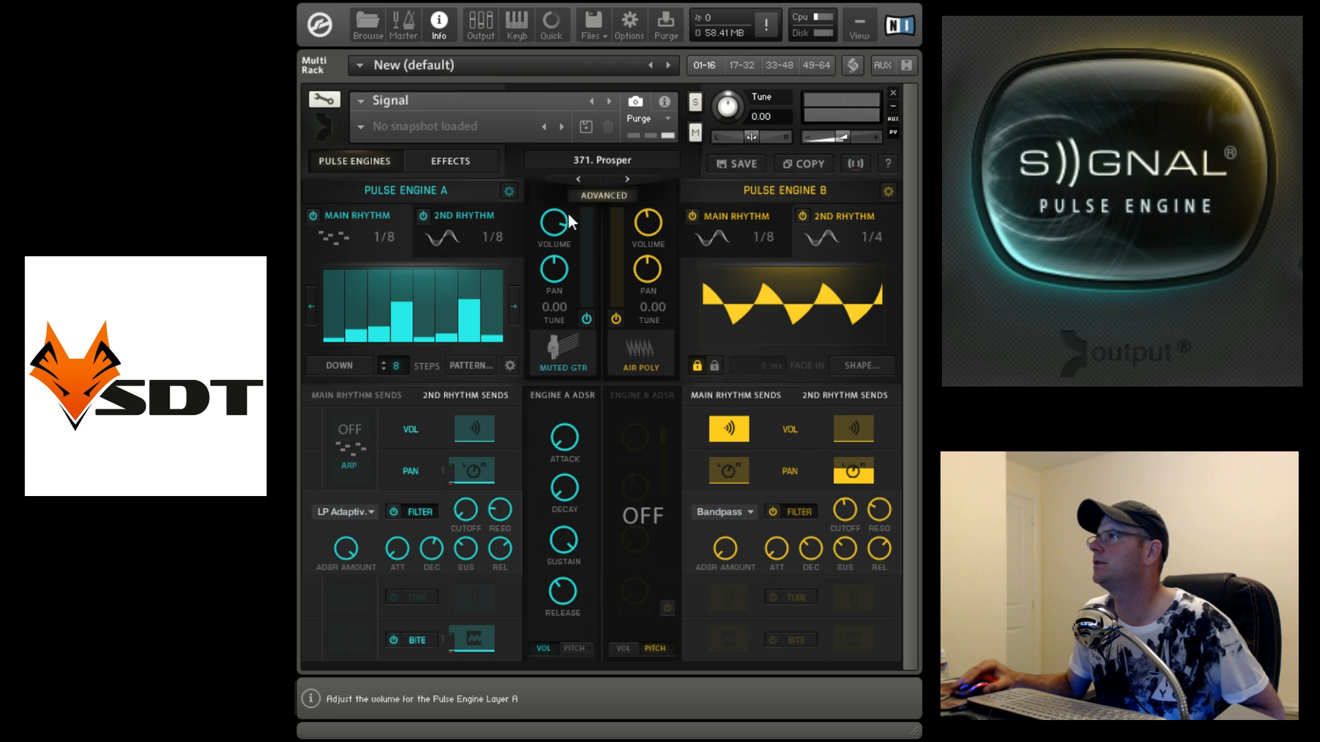
pyautogui.click(627, 179)
pyautogui.click(629, 179)
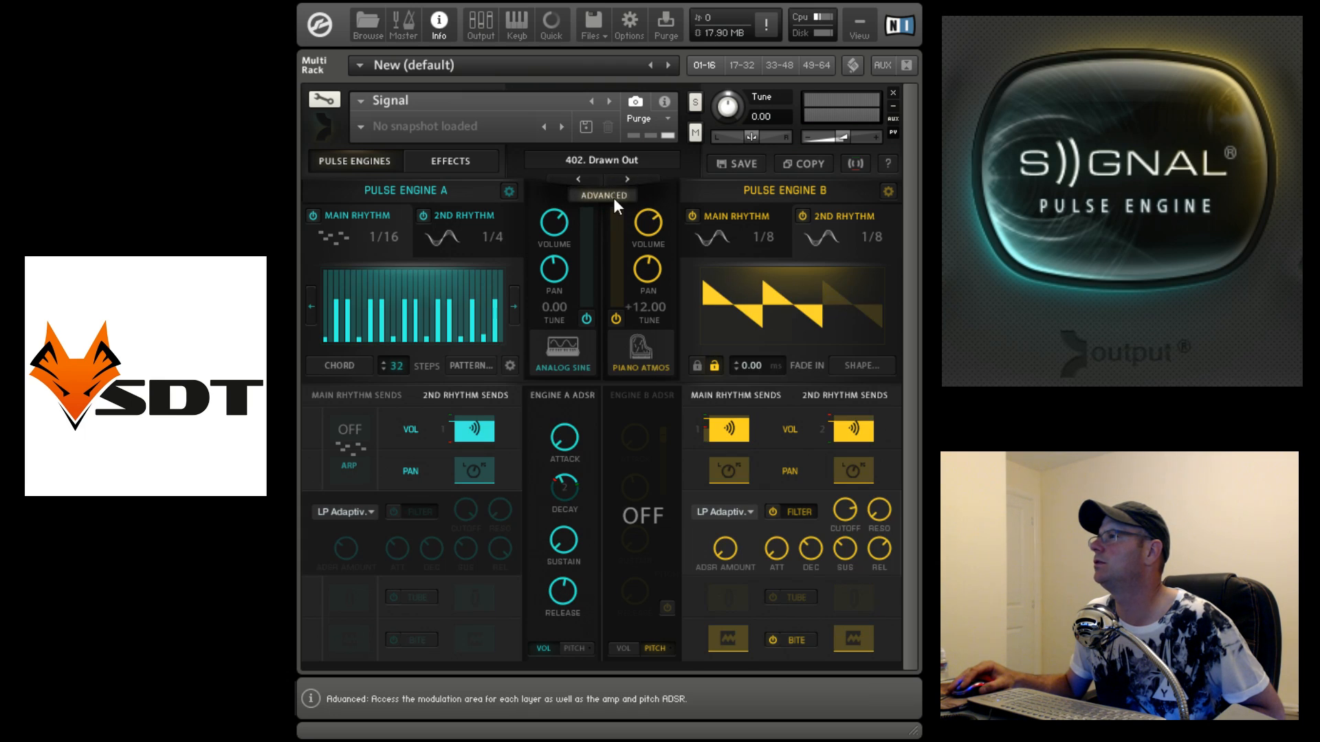
# Step: Examine Drawn Out's macro sliders, advanced engine settings, global effects and Macro 1 assignments
pyautogui.click(612, 193)
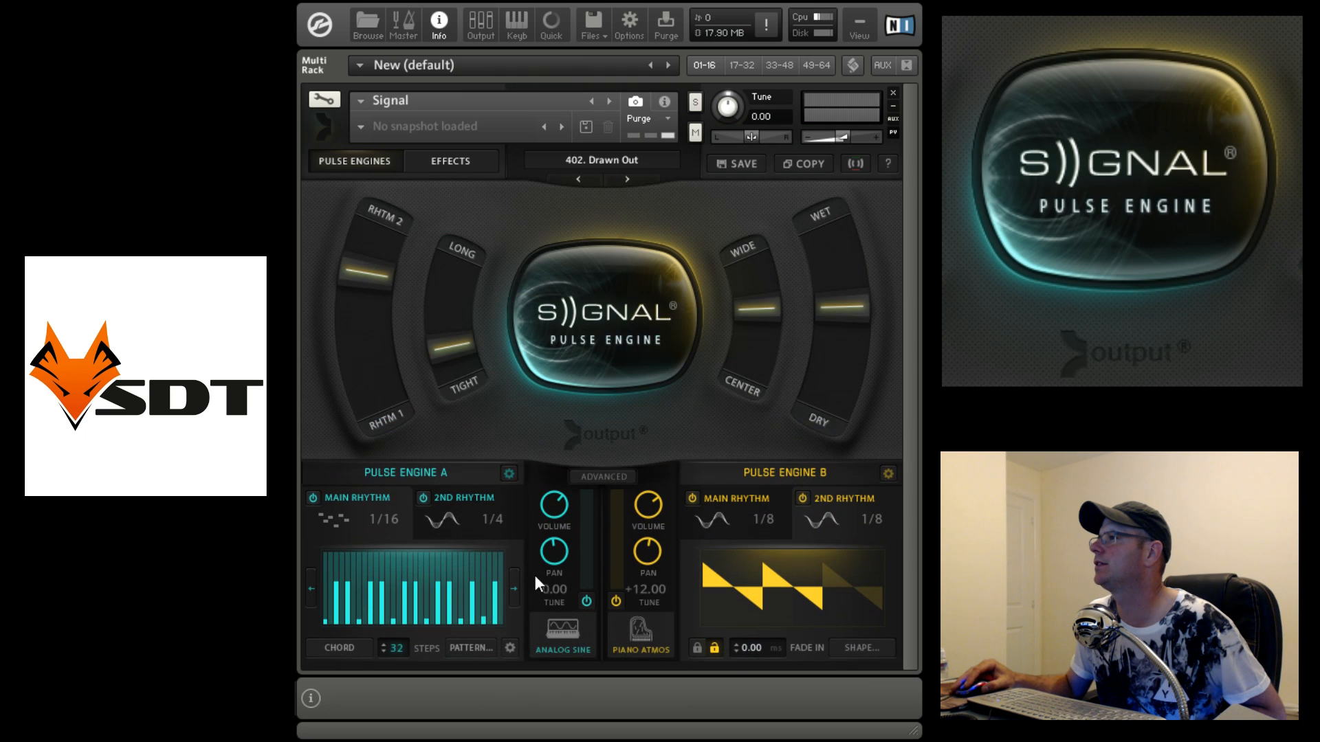
pyautogui.click(591, 476)
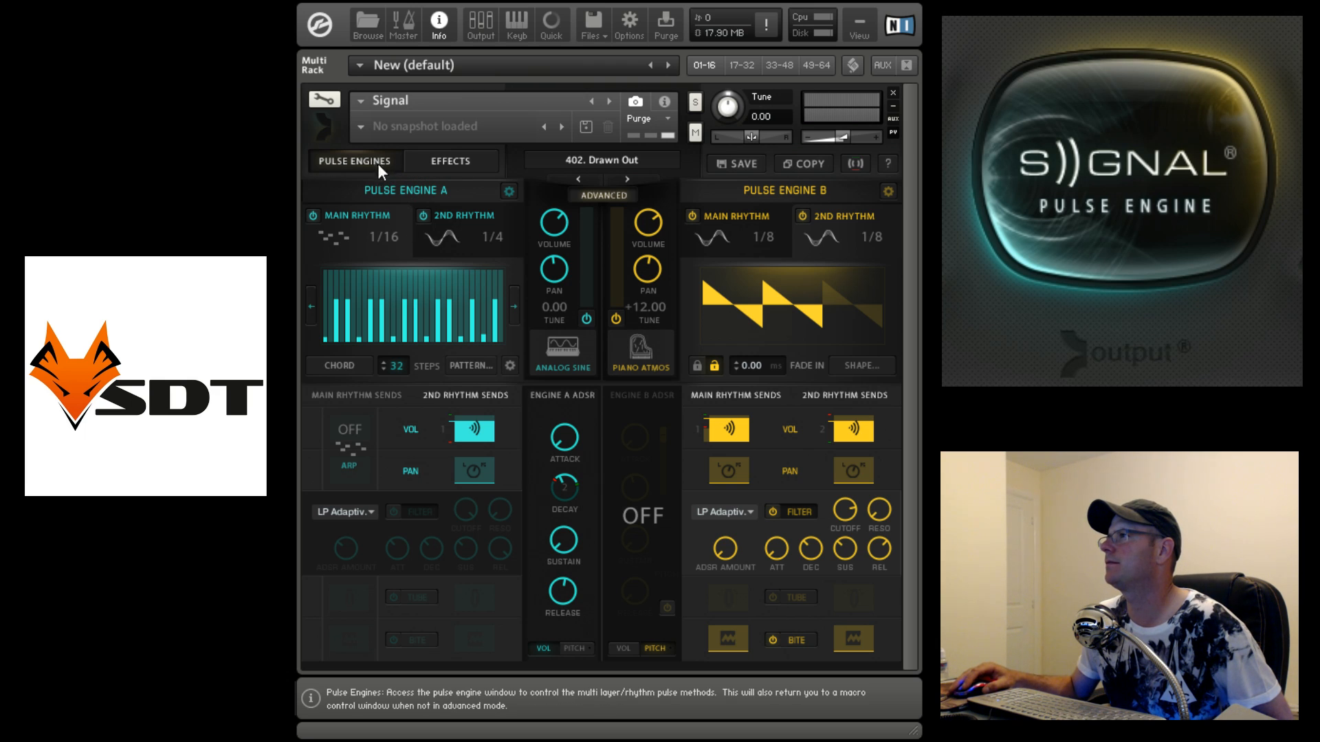
pyautogui.click(443, 159)
pyautogui.click(461, 393)
pyautogui.click(582, 430)
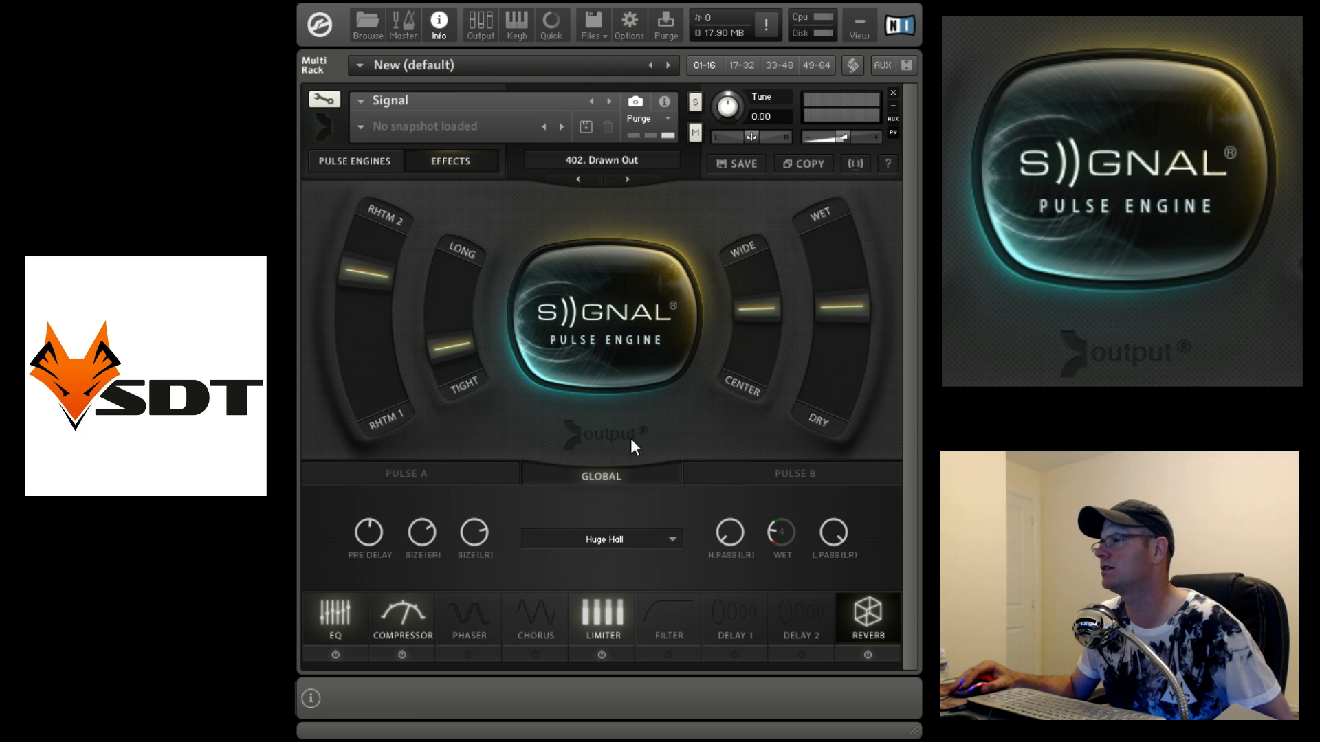
pyautogui.click(323, 103)
pyautogui.click(323, 104)
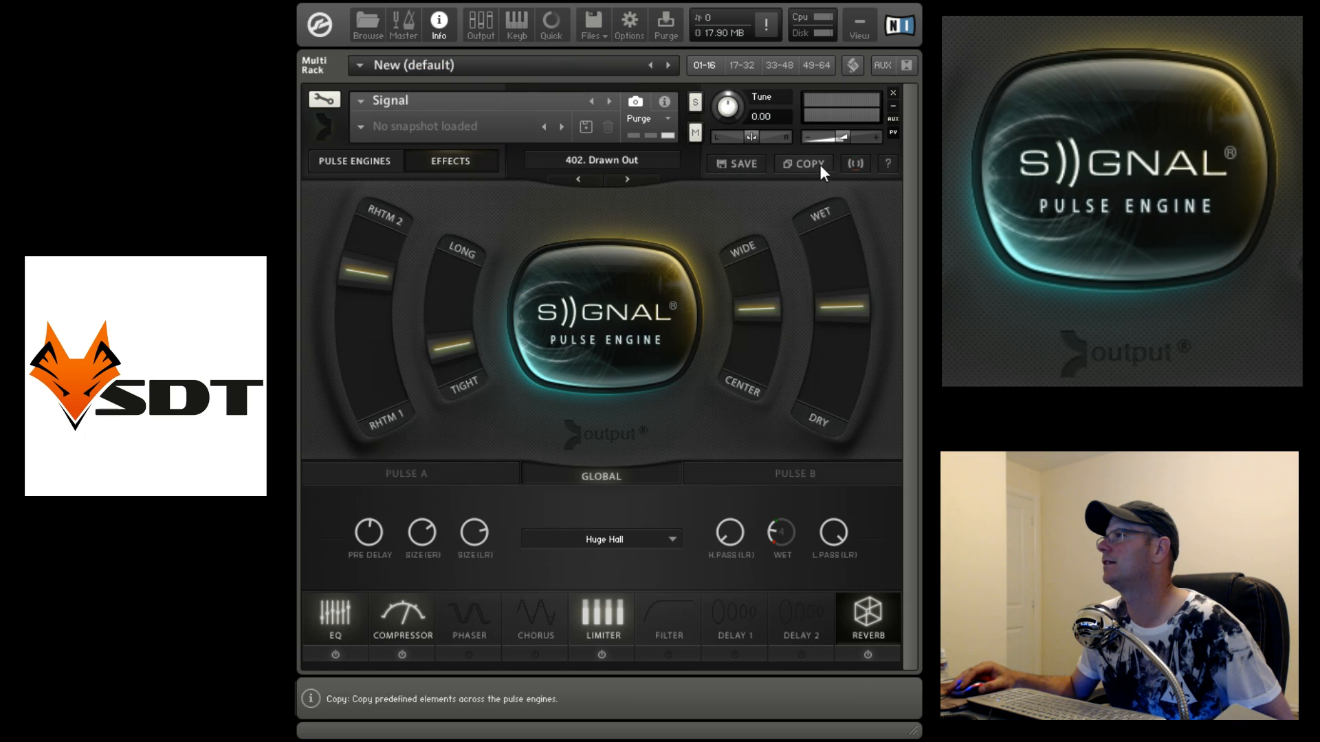
pyautogui.click(856, 164)
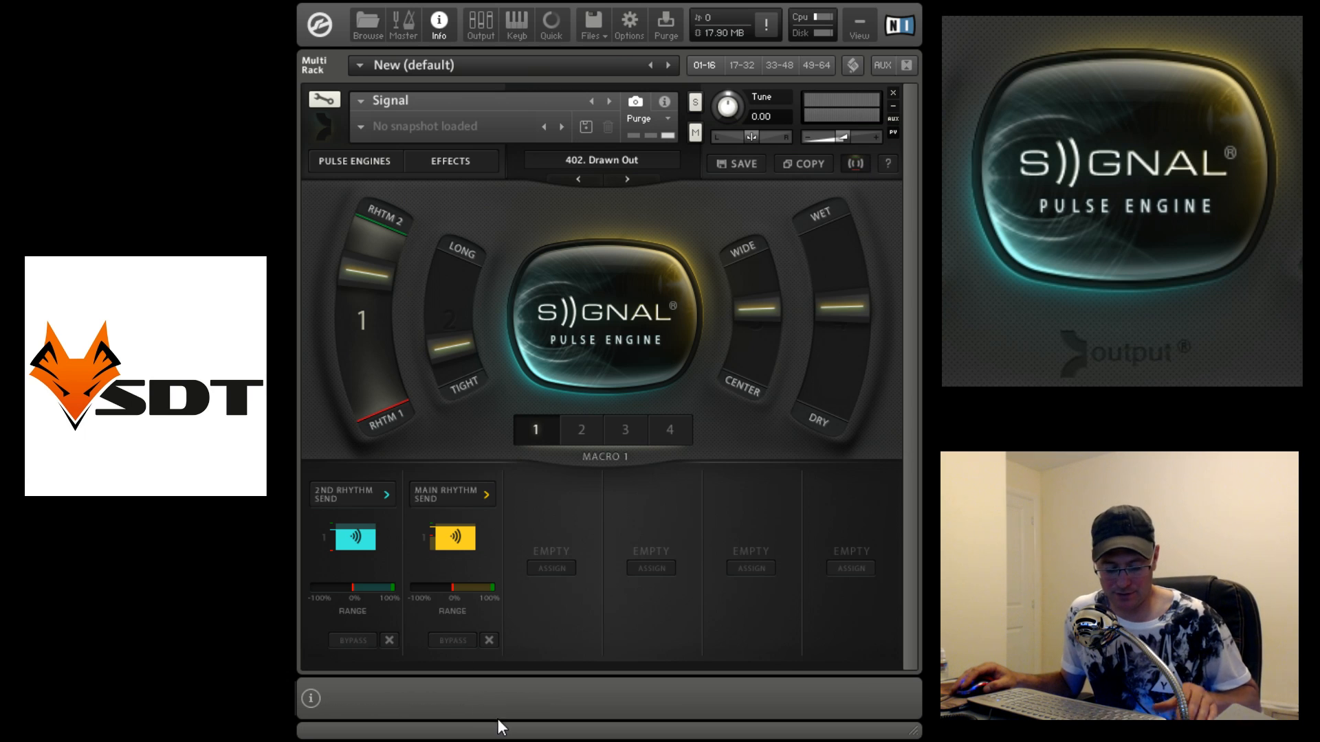
pyautogui.click(754, 165)
# Step: Clear the Side Chain and Beautiful preset filters, filter by User instead, and load Sticks slow gate FOX
pyautogui.click(610, 162)
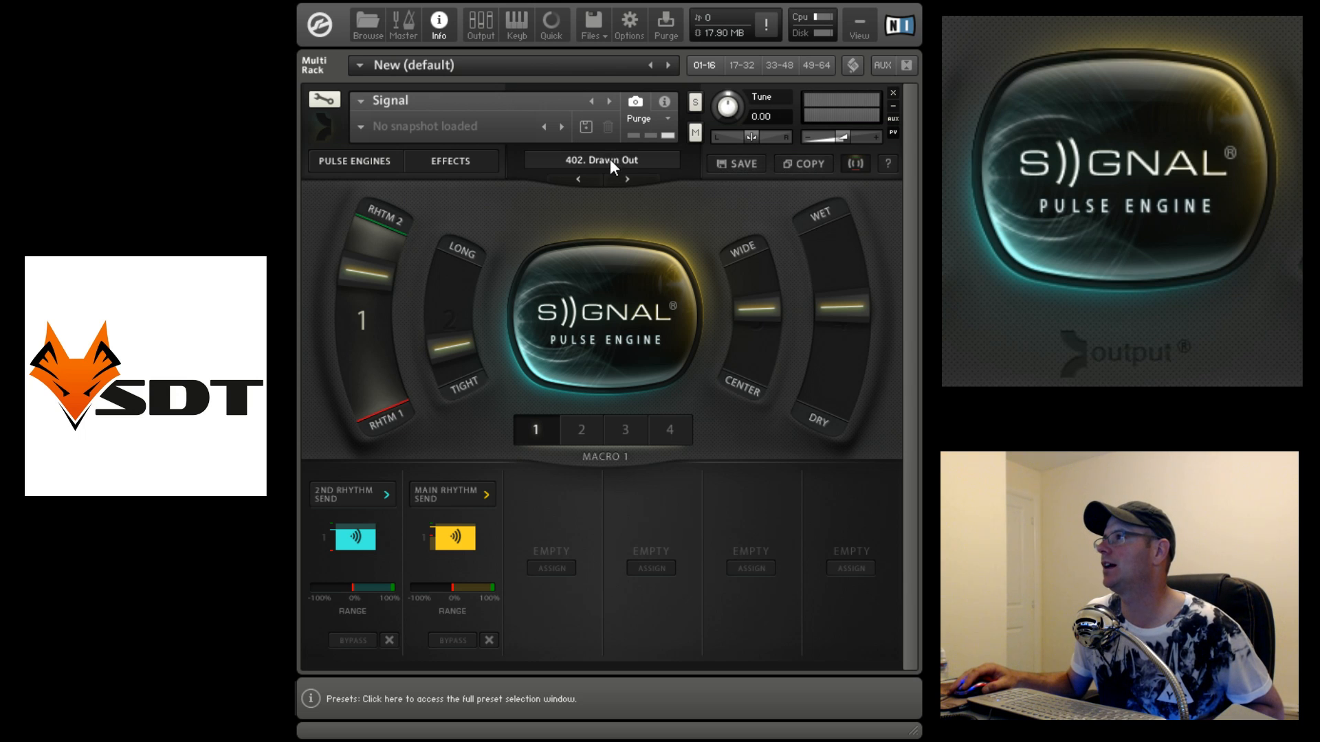
pyautogui.click(611, 161)
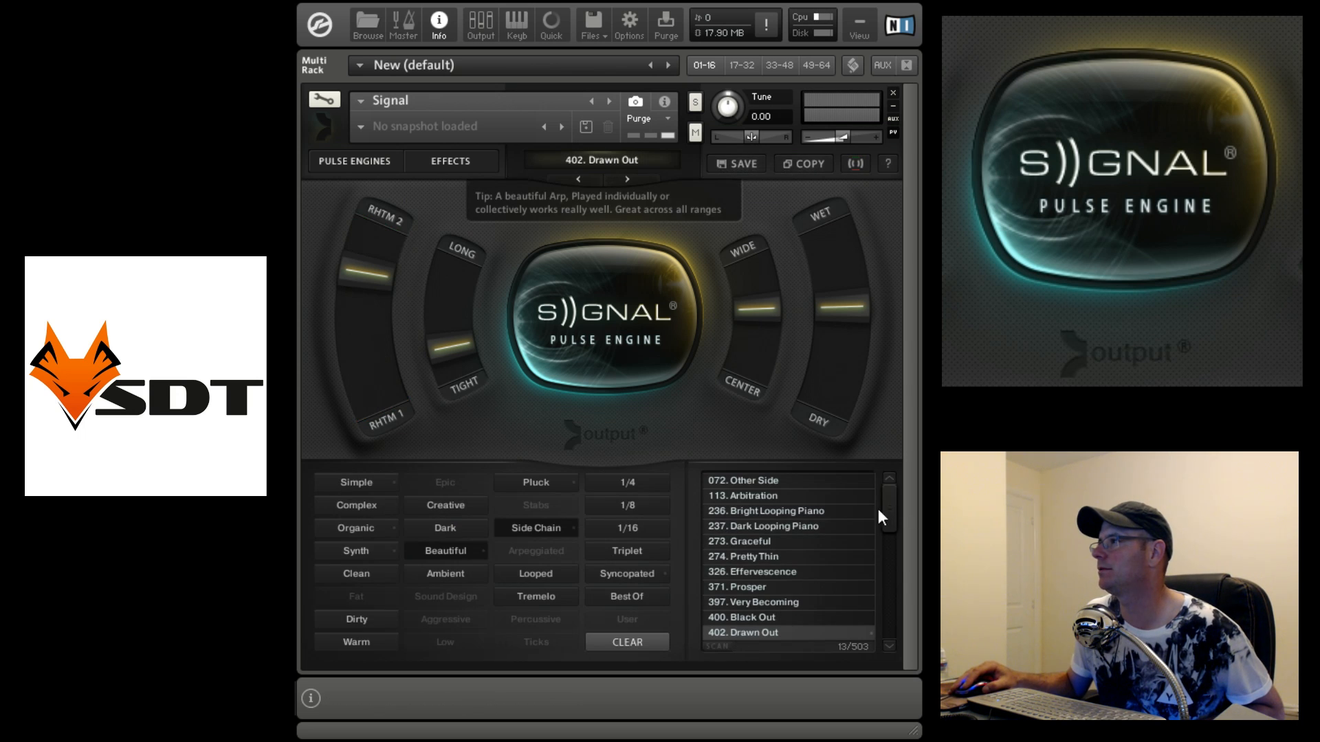
pyautogui.click(447, 551)
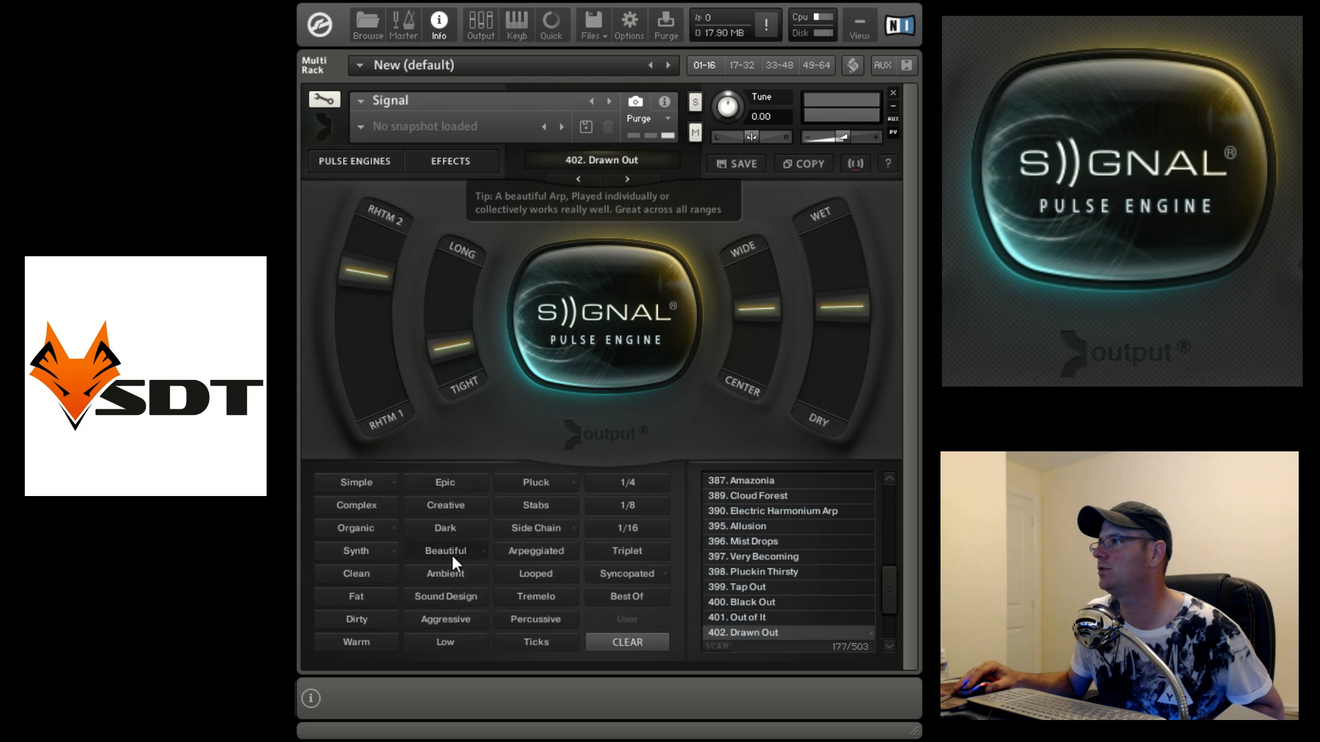
pyautogui.click(627, 620)
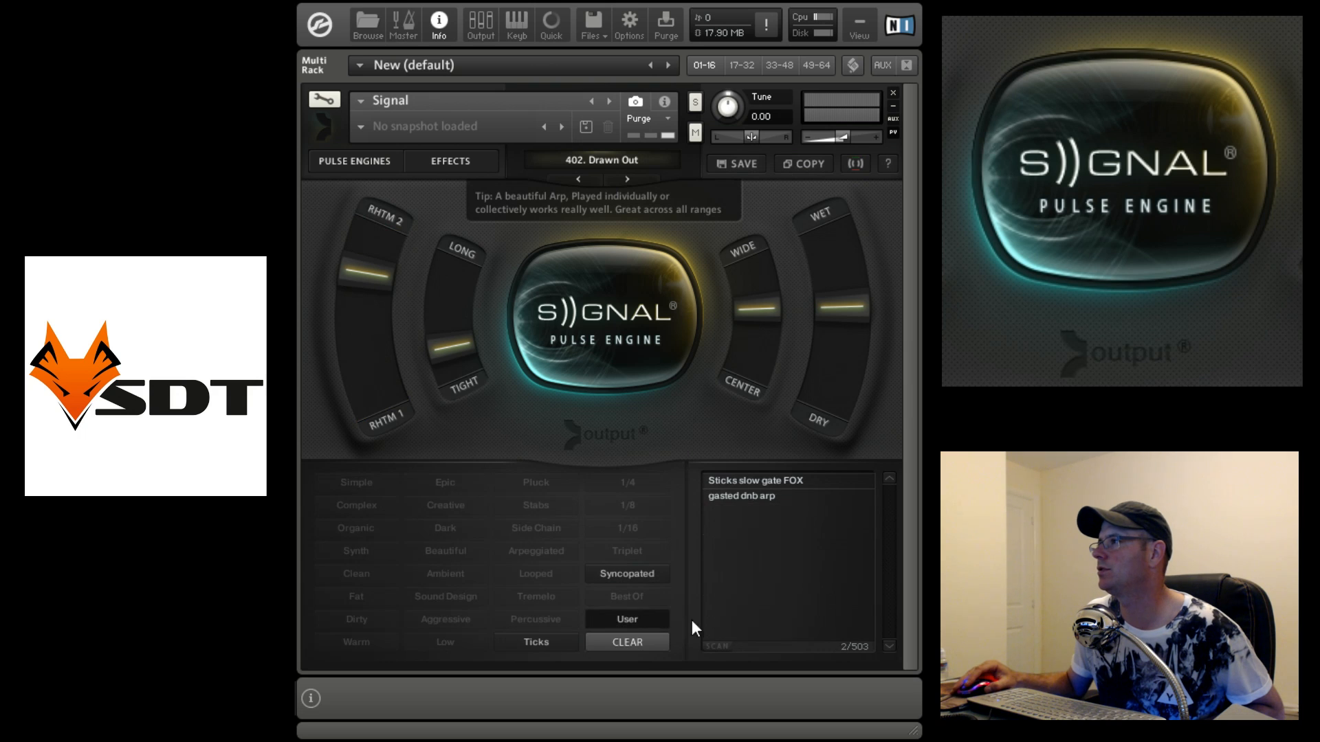
pyautogui.click(755, 482)
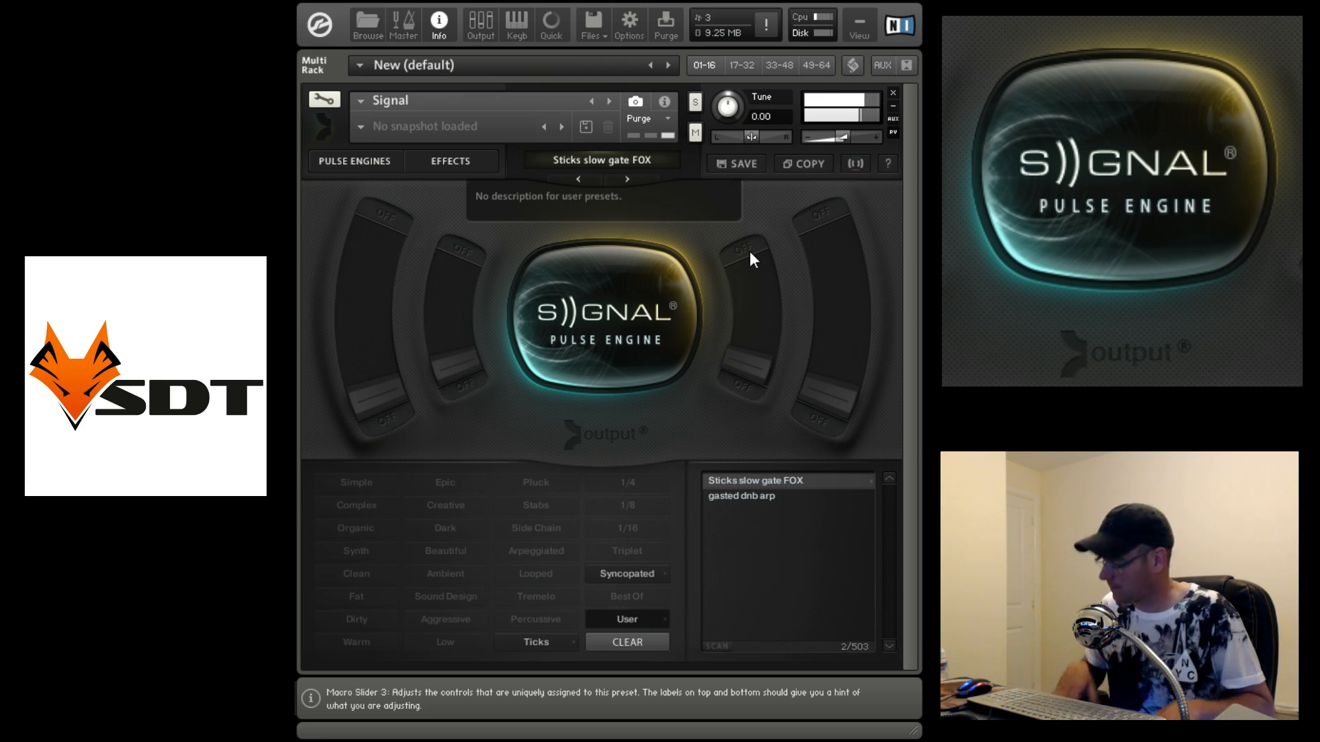
# Step: Show the preset's pulse engines and audition Engine B alone by switching Engine A off and on again
pyautogui.click(347, 161)
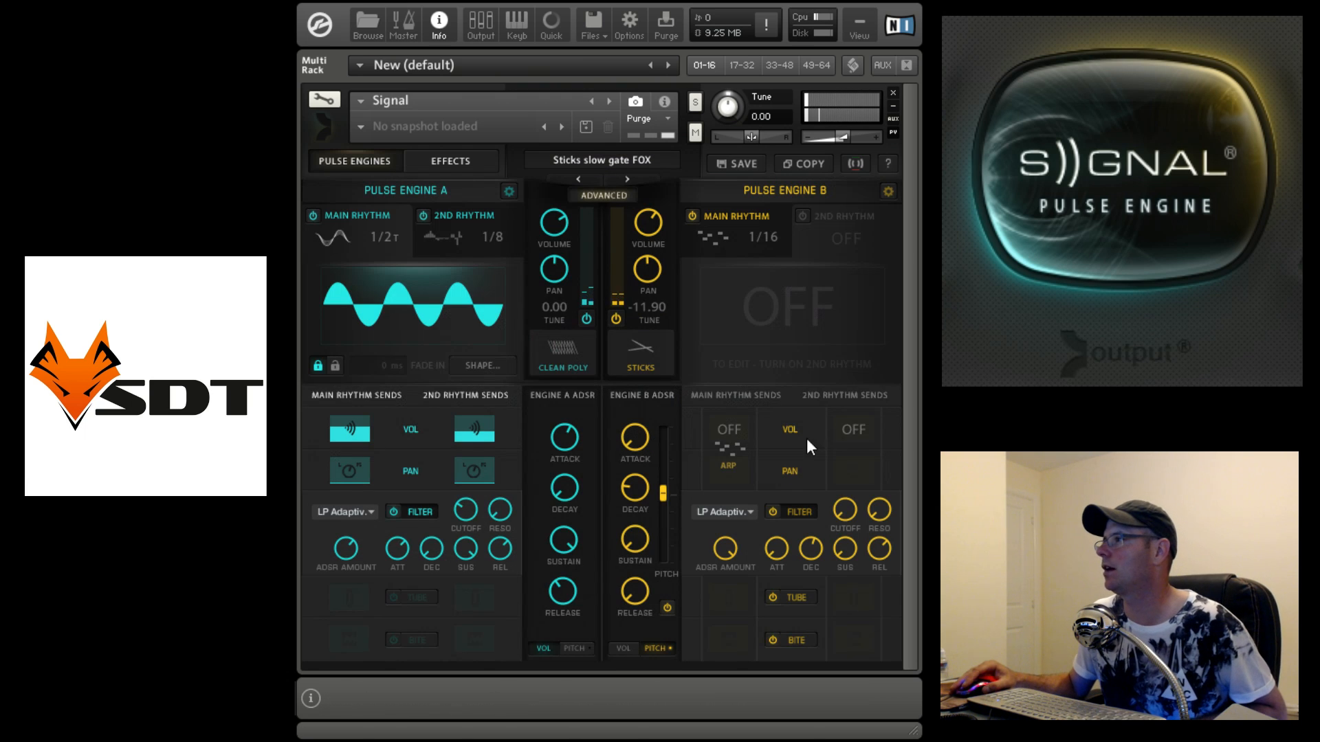
pyautogui.click(586, 320)
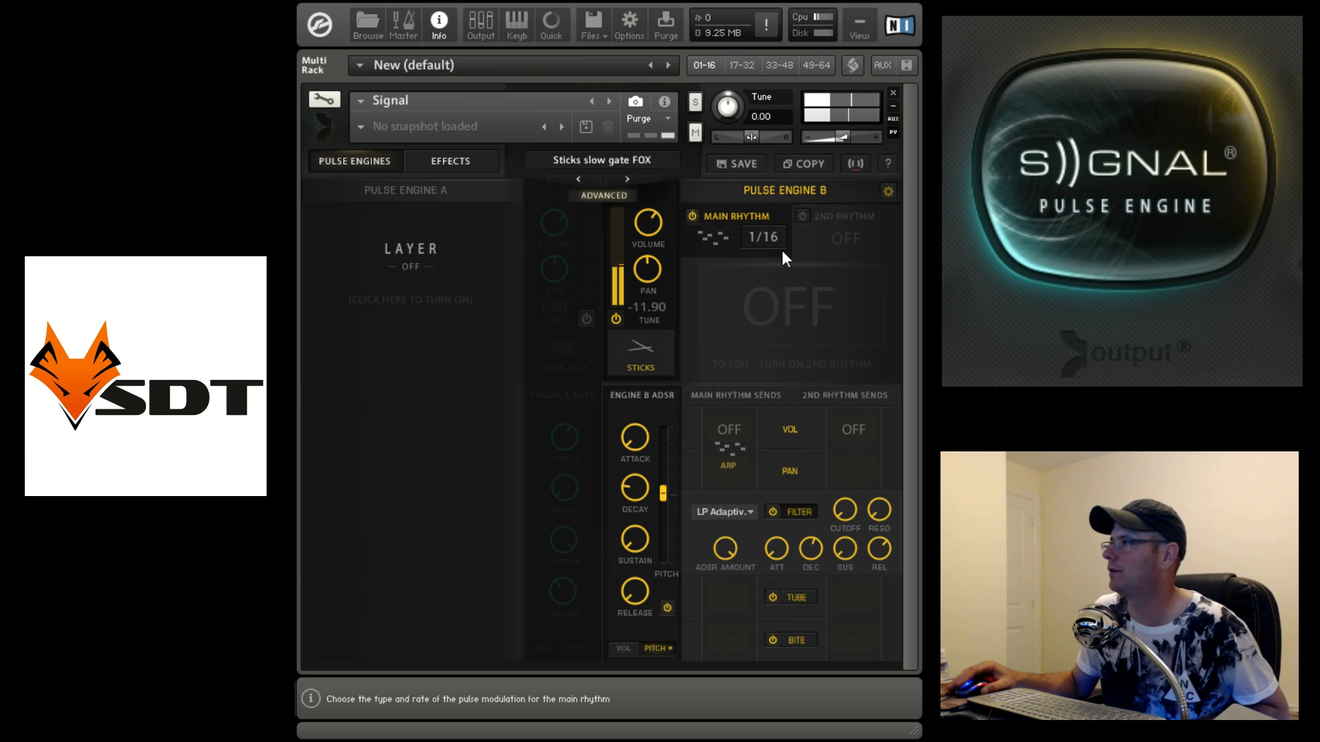
pyautogui.click(586, 319)
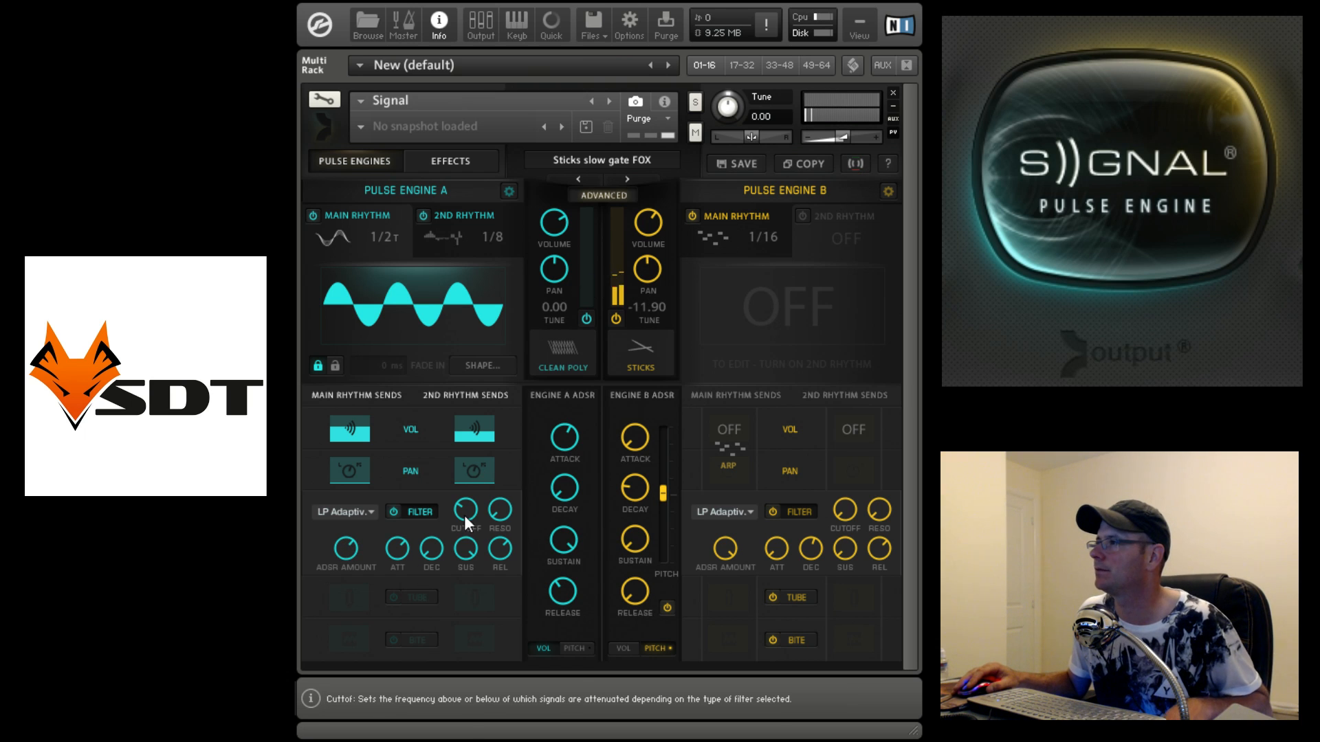
# Step: Set Engine A's filter cutoff to about 140.4 Hz and lower its filter ADSR amount to about centre
pyautogui.moveTo(464, 511); pyautogui.dragTo(526, 505)
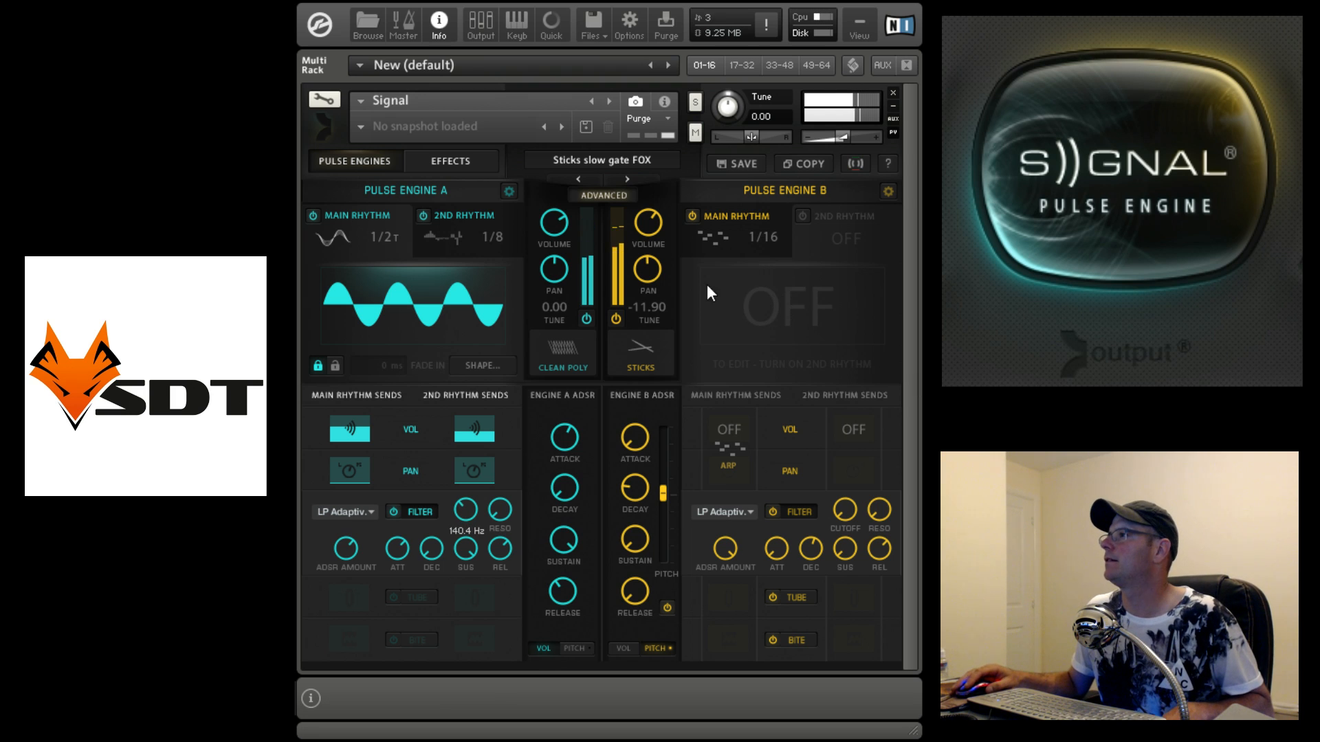
pyautogui.moveTo(353, 544); pyautogui.dragTo(354, 577)
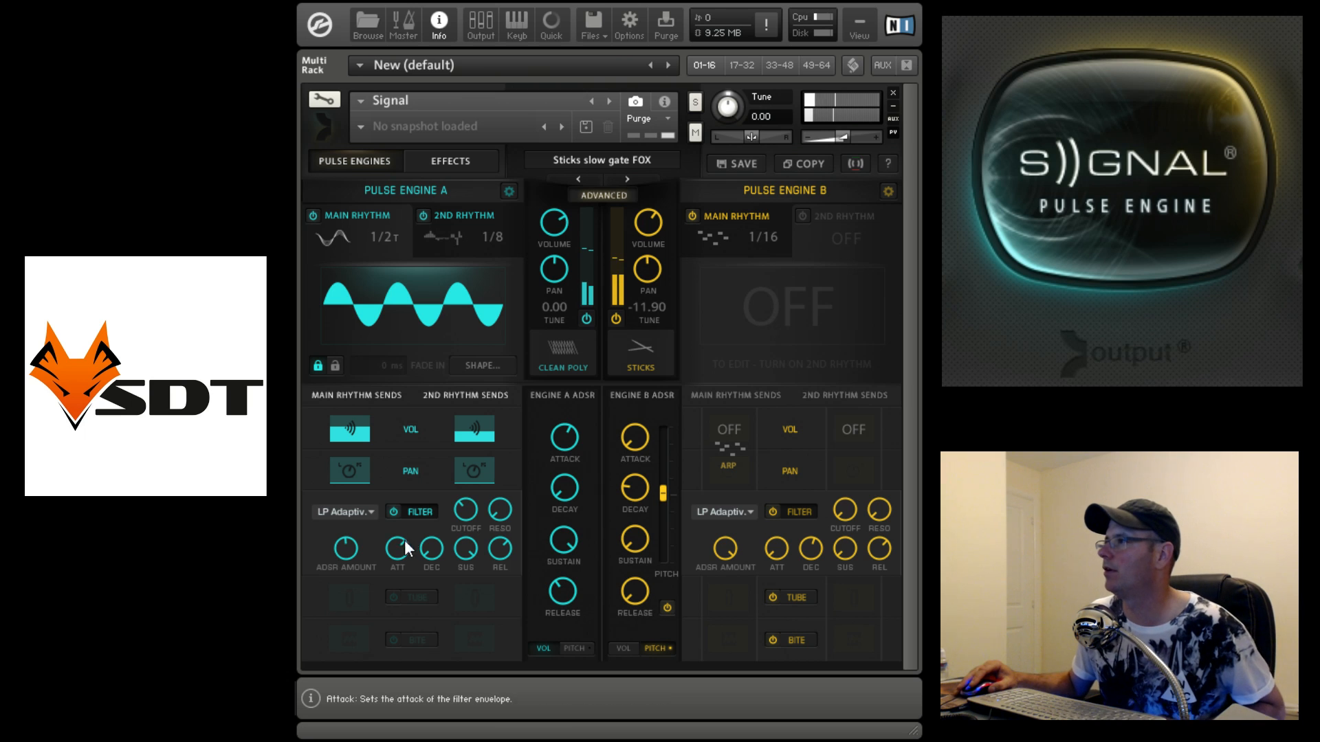
# Step: Assign Pulse Engine A's filter cutoff to the first slot of Macro 1
pyautogui.click(852, 166)
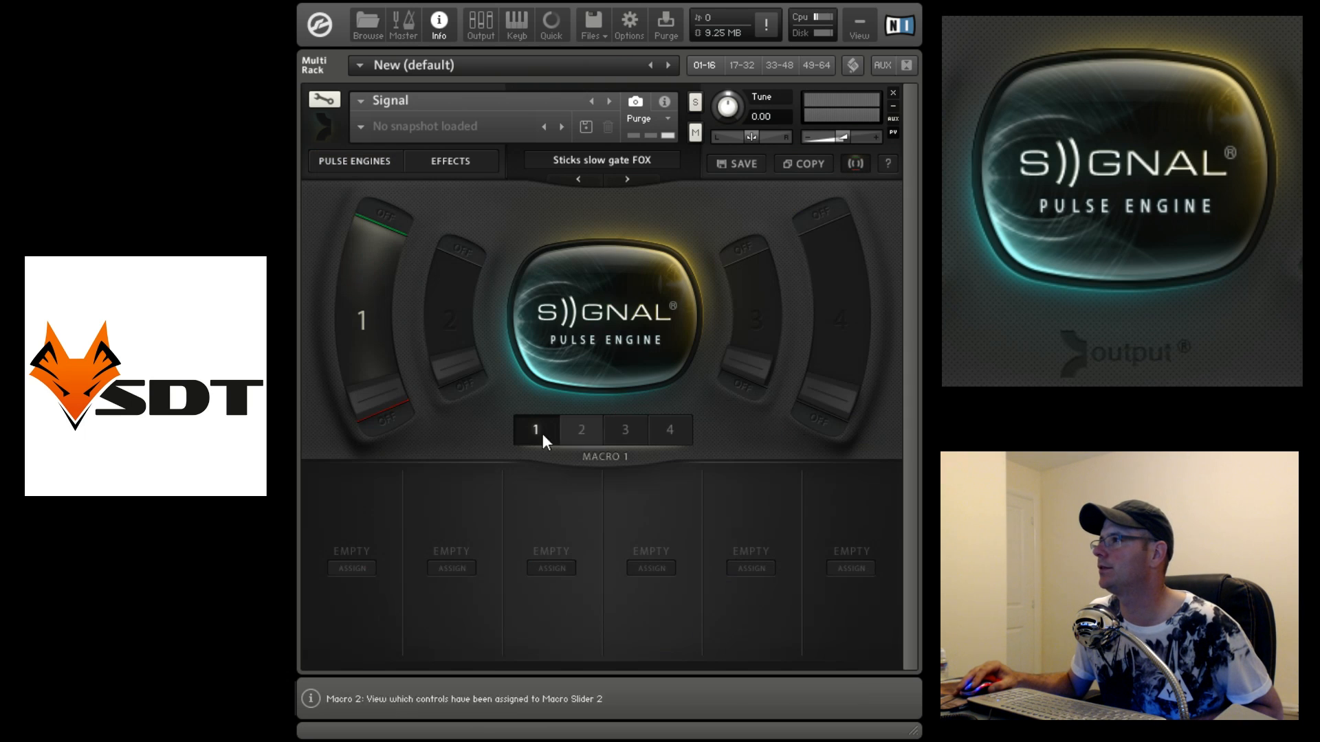
pyautogui.click(364, 572)
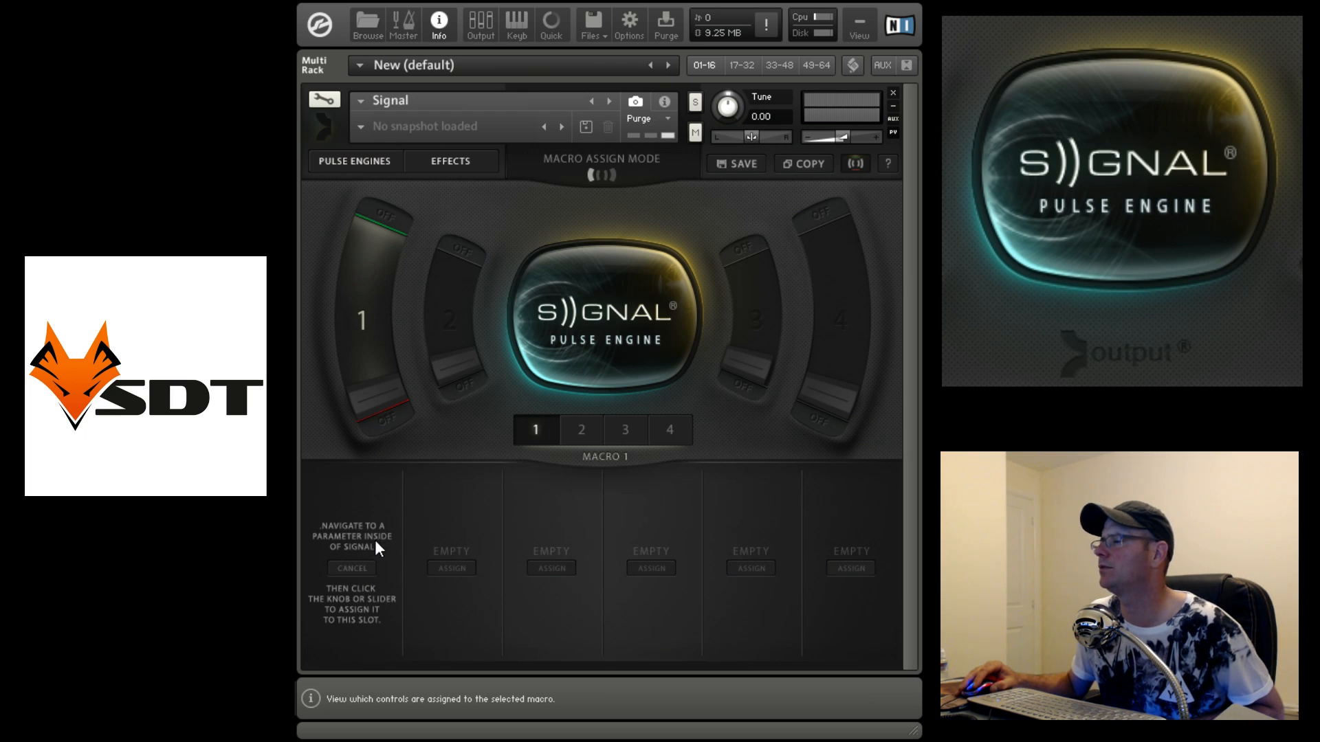
pyautogui.click(451, 162)
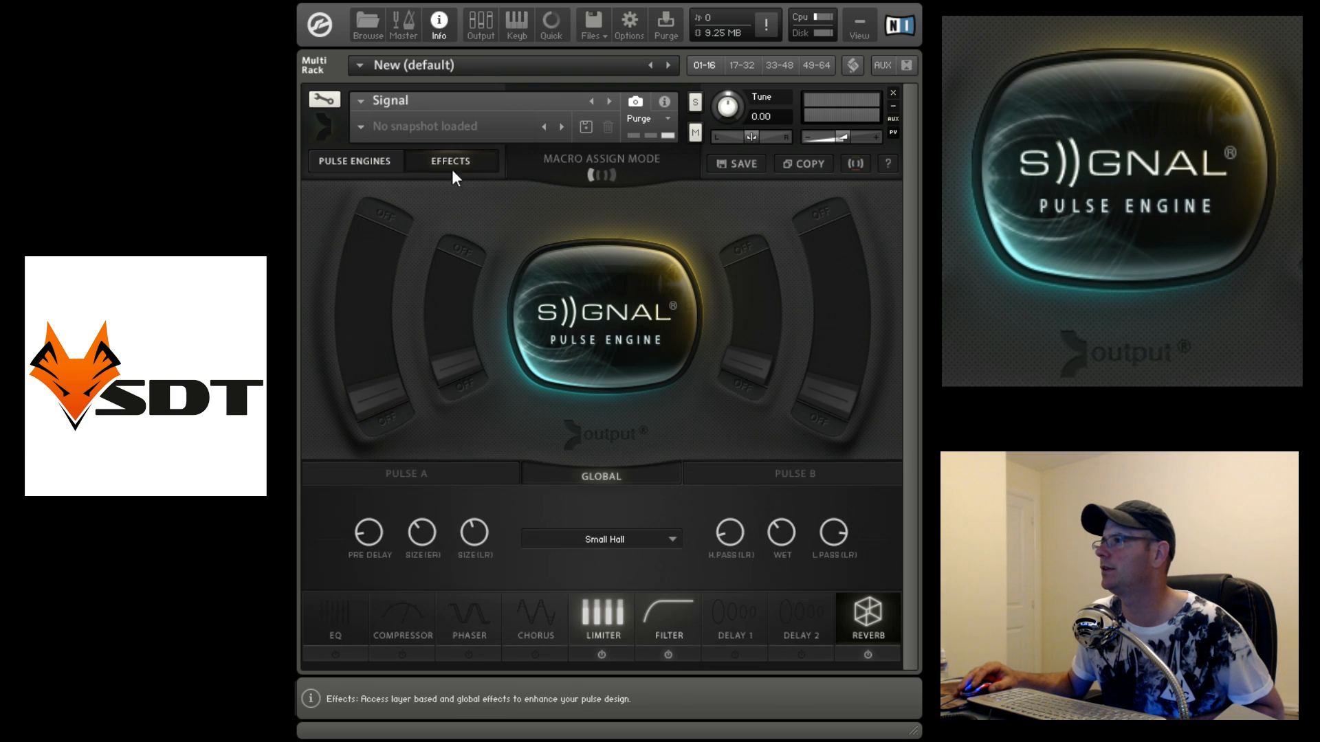
pyautogui.click(340, 165)
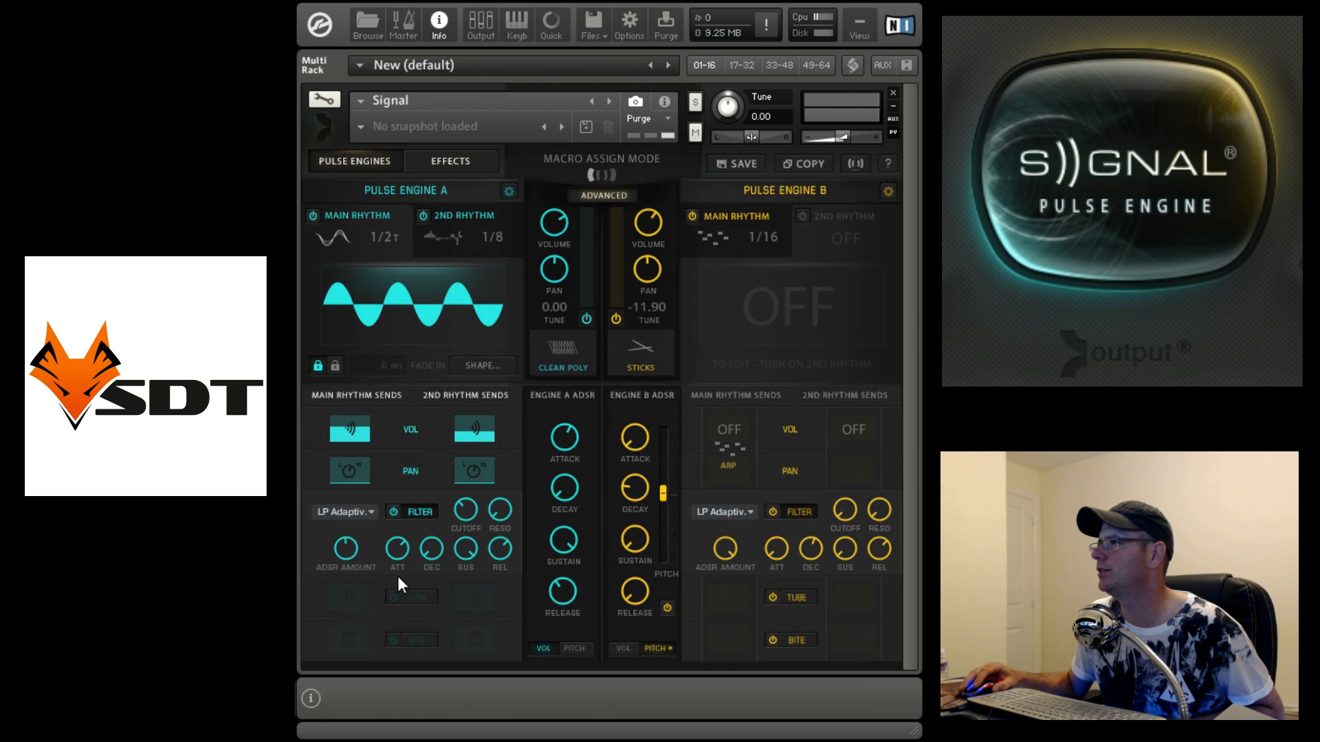
pyautogui.click(468, 510)
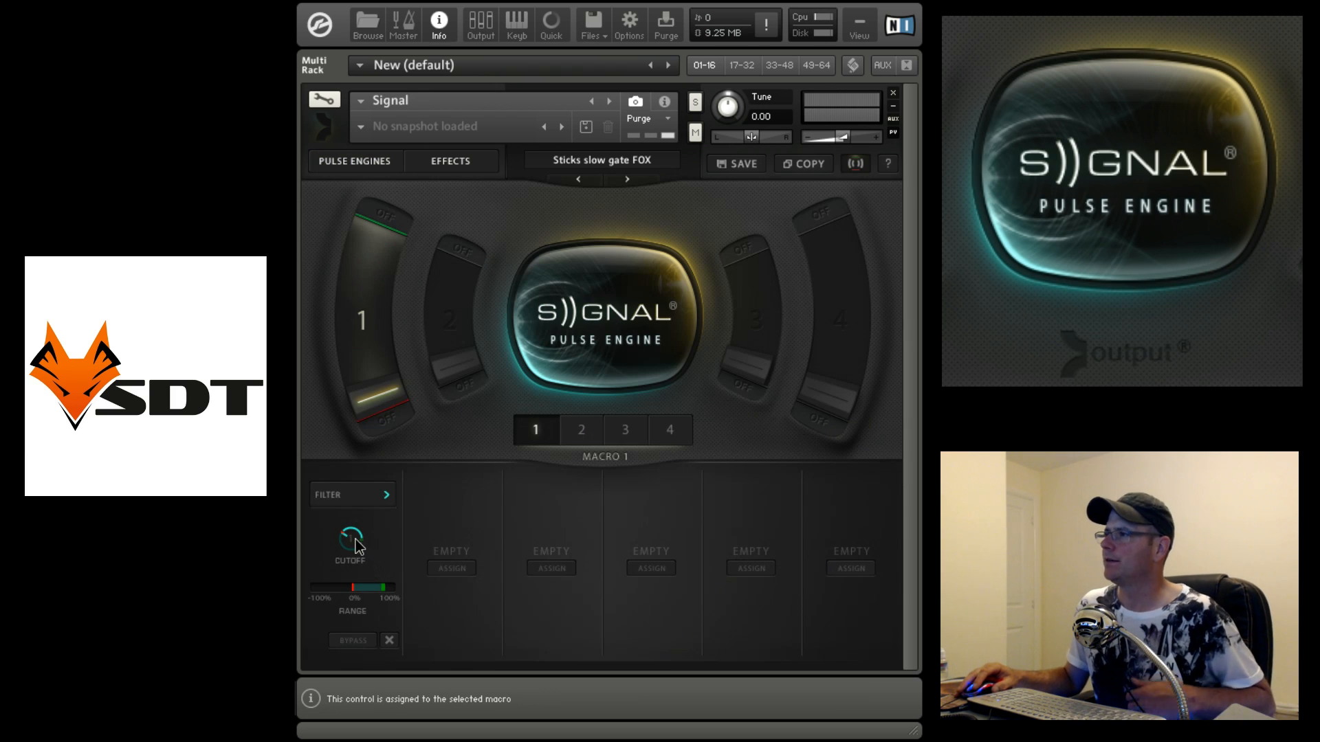
# Step: Adjust the assigned cutoff to about 59.7 Hz and its Macro 1 range to 82 %
pyautogui.moveTo(357, 540); pyautogui.dragTo(370, 518)
pyautogui.moveTo(411, 459); pyautogui.dragTo(386, 537)
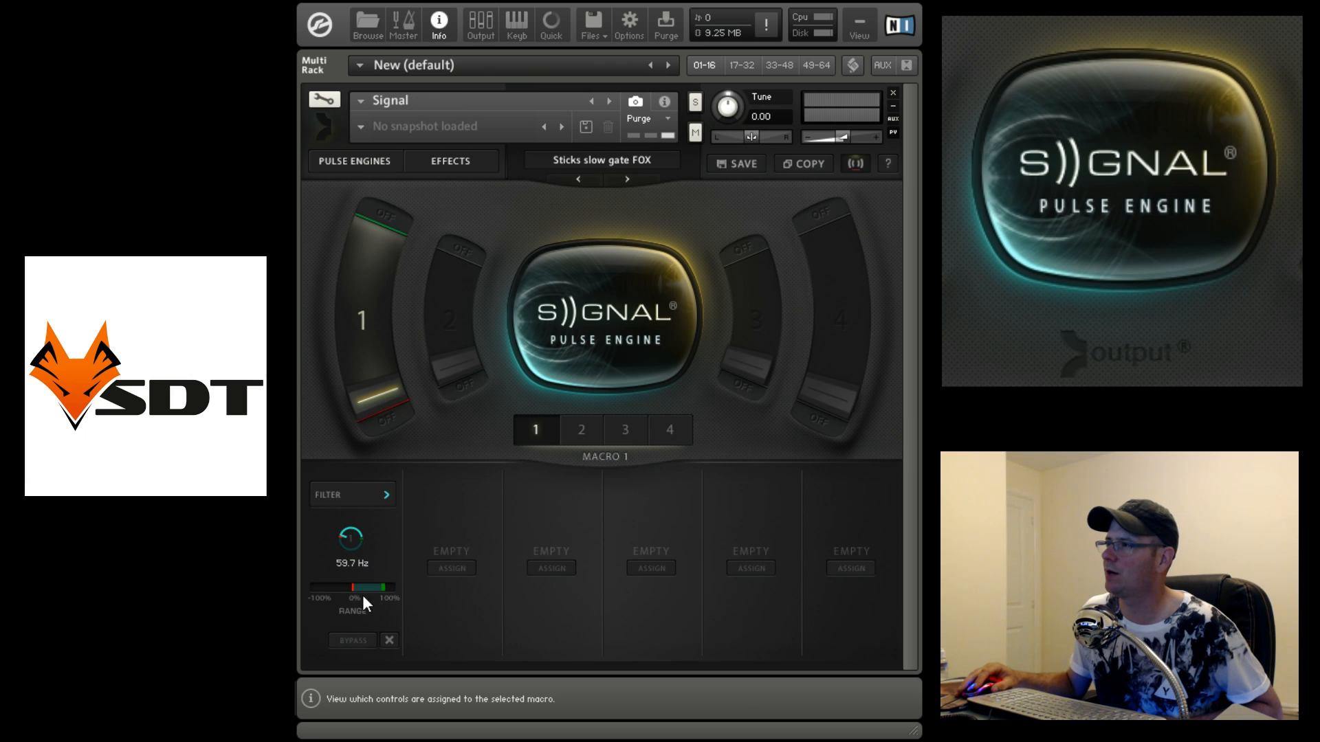
pyautogui.moveTo(362, 588); pyautogui.dragTo(313, 589)
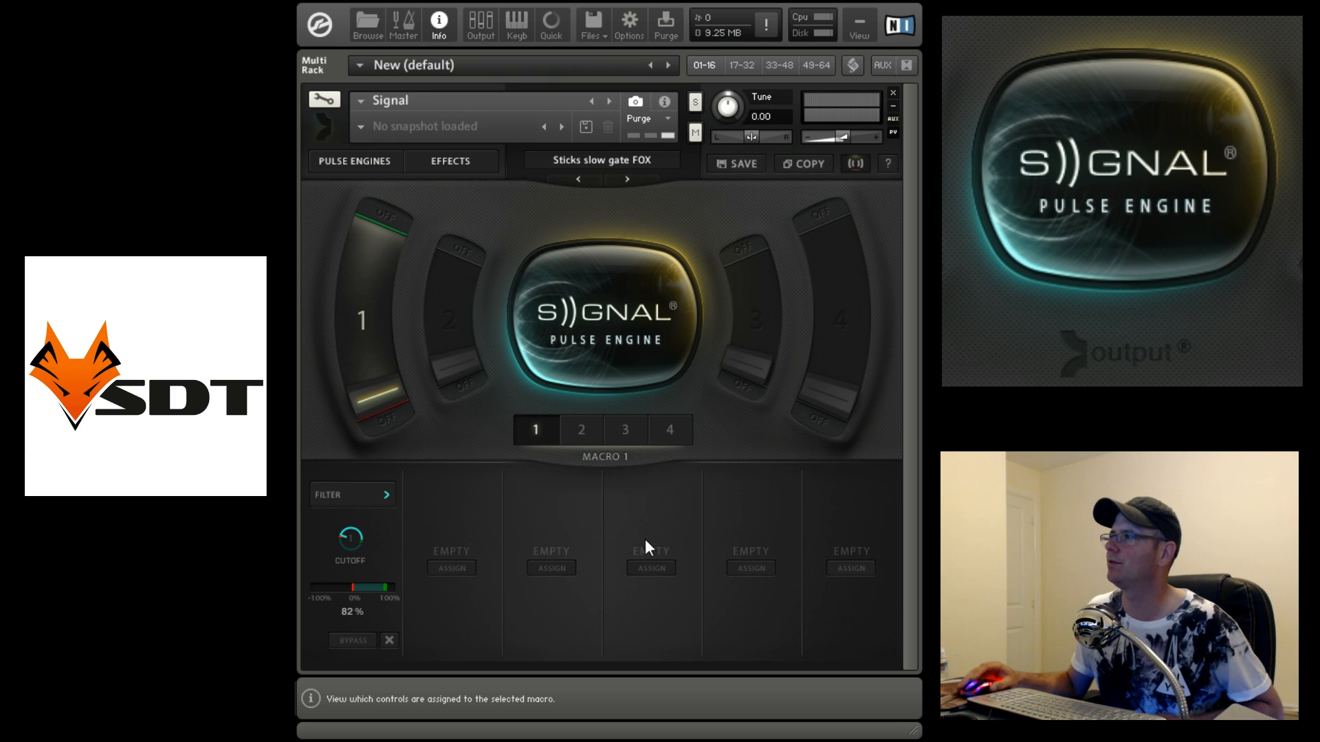
# Step: Sweep Macro slider 1 up and back to its midpoint, and label its upper end Bright and lower end Dark
pyautogui.moveTo(391, 394); pyautogui.dragTo(398, 111)
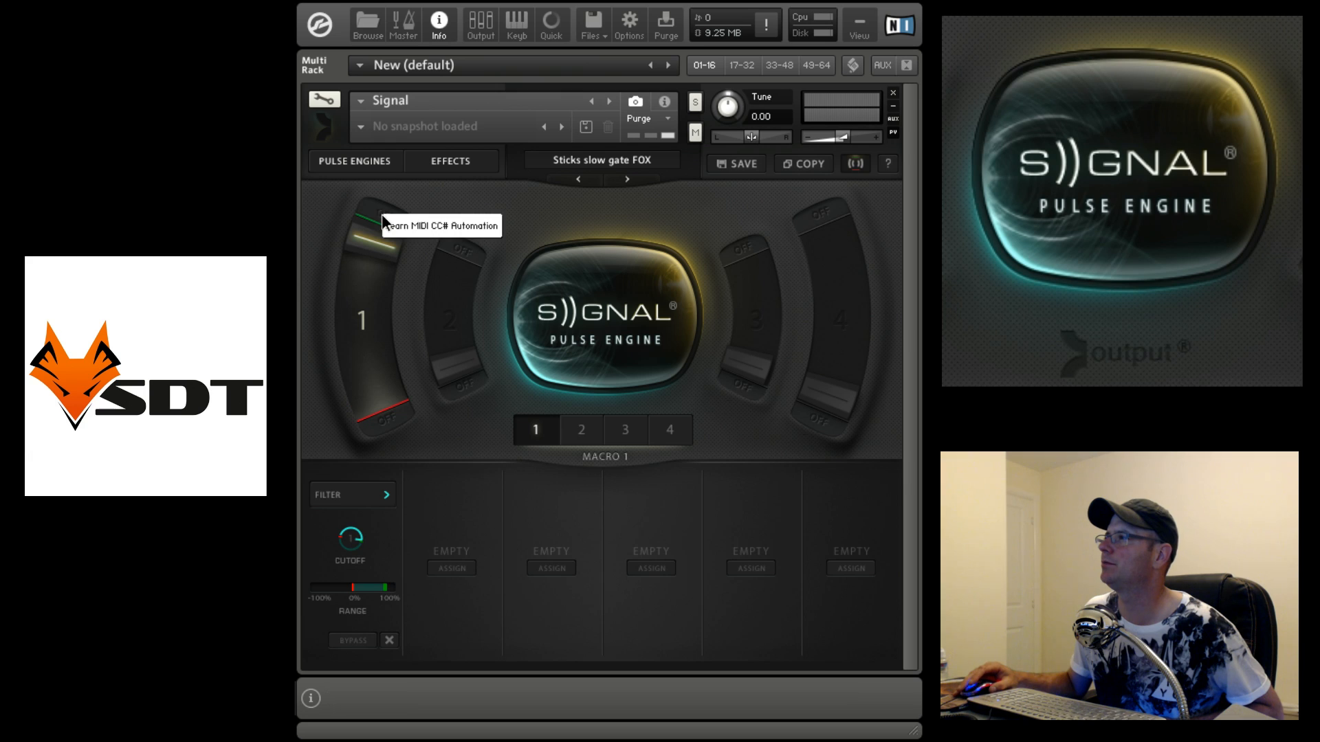
pyautogui.moveTo(382, 214); pyautogui.dragTo(385, 416)
pyautogui.click(389, 419)
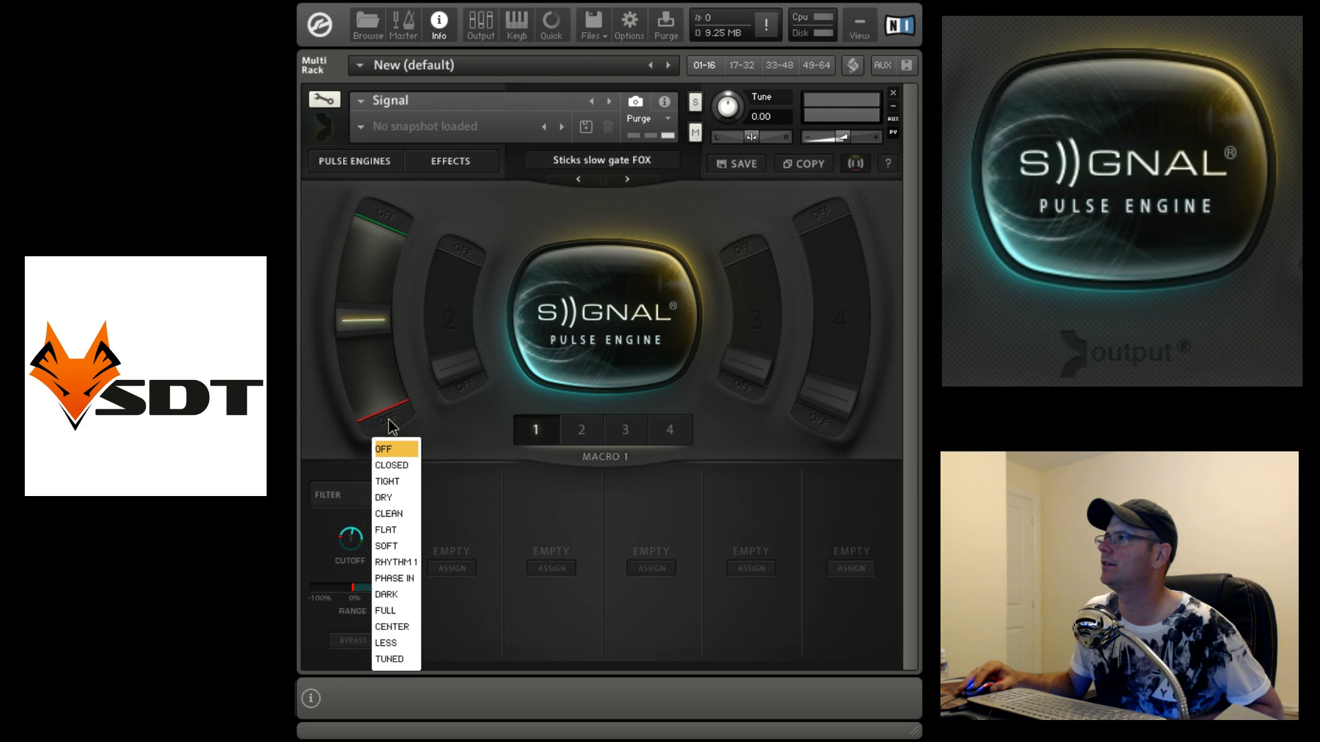
pyautogui.click(385, 230)
pyautogui.click(399, 422)
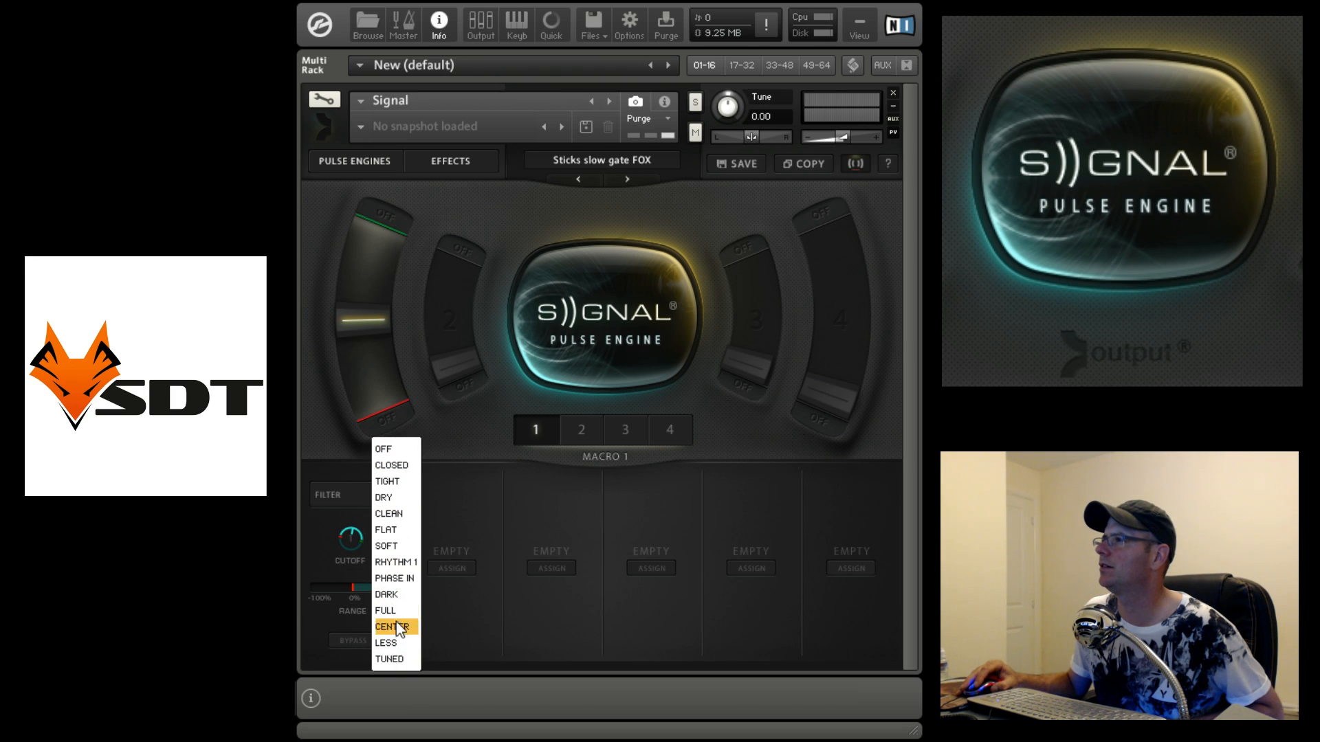
pyautogui.click(397, 593)
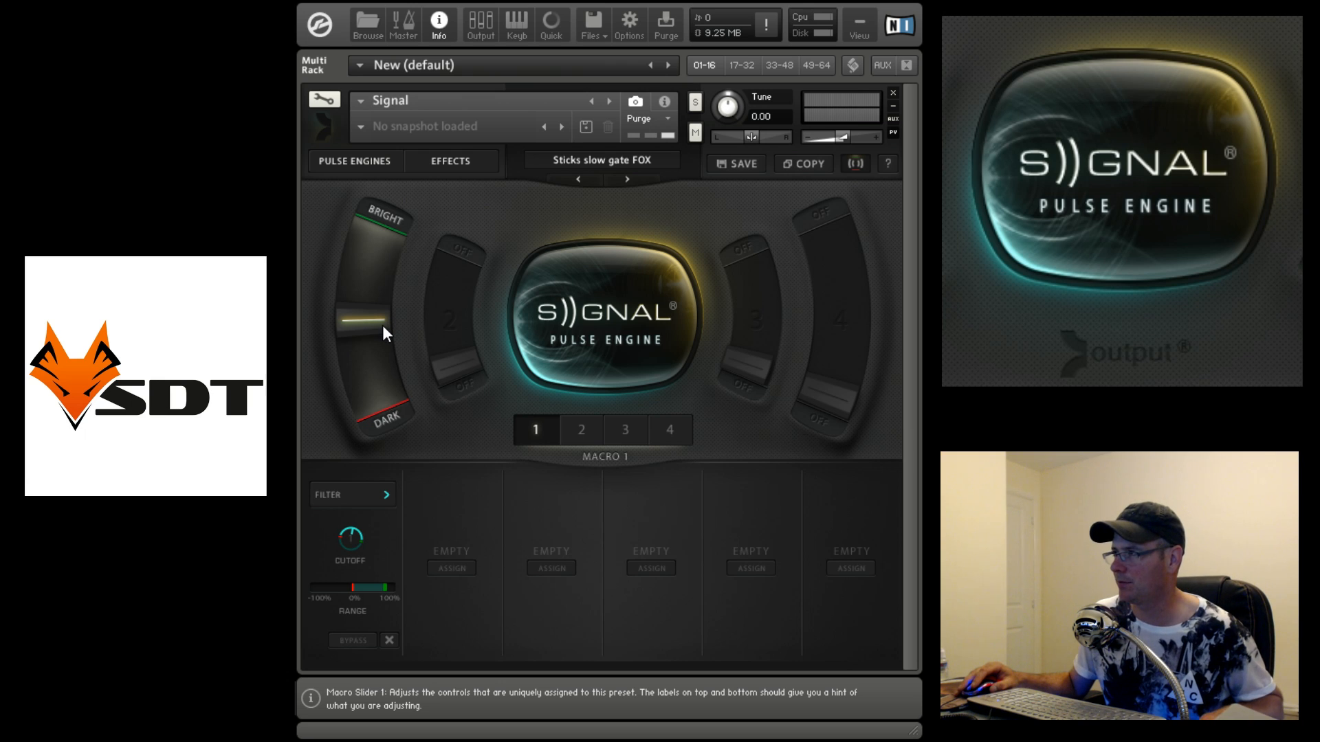
# Step: Extend the cutoff's macro range to 100% and sweep slider 1 from Bright to Dark, finishing fully at Bright
pyautogui.moveTo(379, 320); pyautogui.dragTo(378, 192)
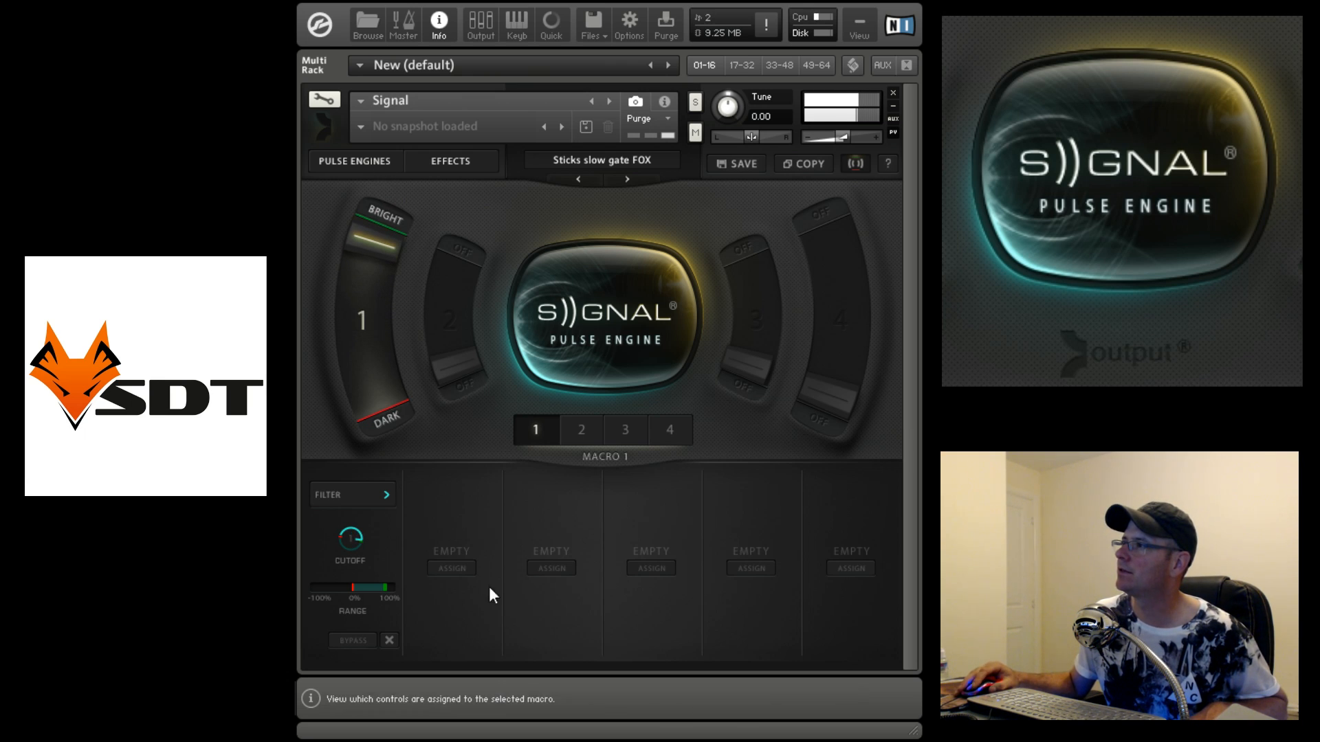
pyautogui.moveTo(385, 586); pyautogui.dragTo(411, 592)
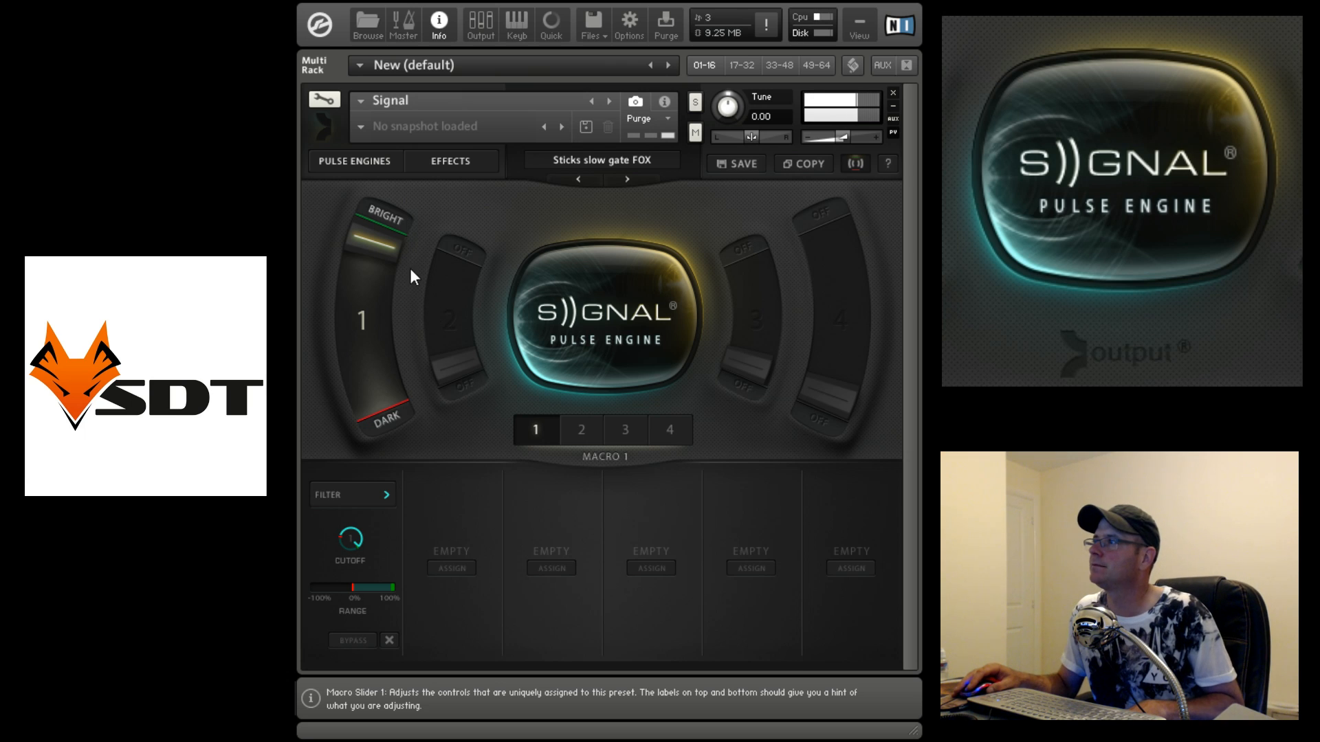
pyautogui.moveTo(374, 294); pyautogui.dragTo(377, 510)
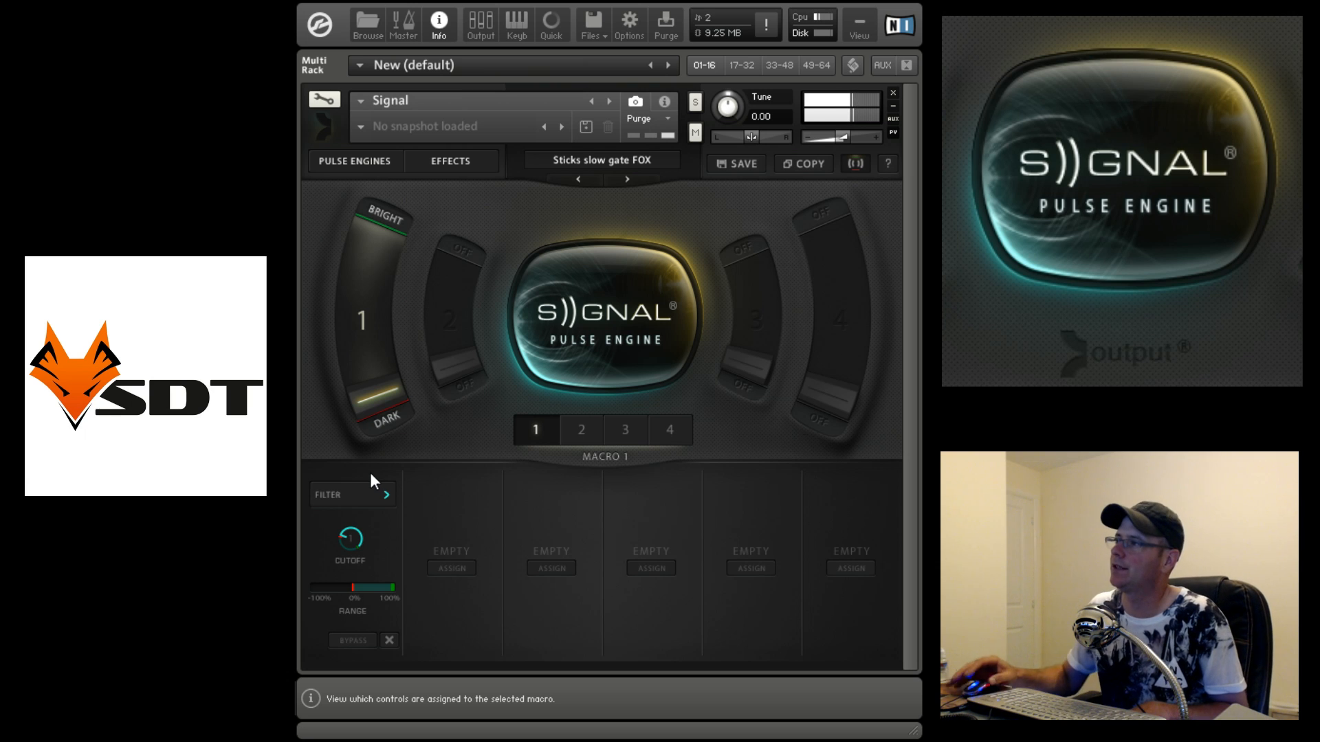
pyautogui.moveTo(385, 395); pyautogui.dragTo(370, 76)
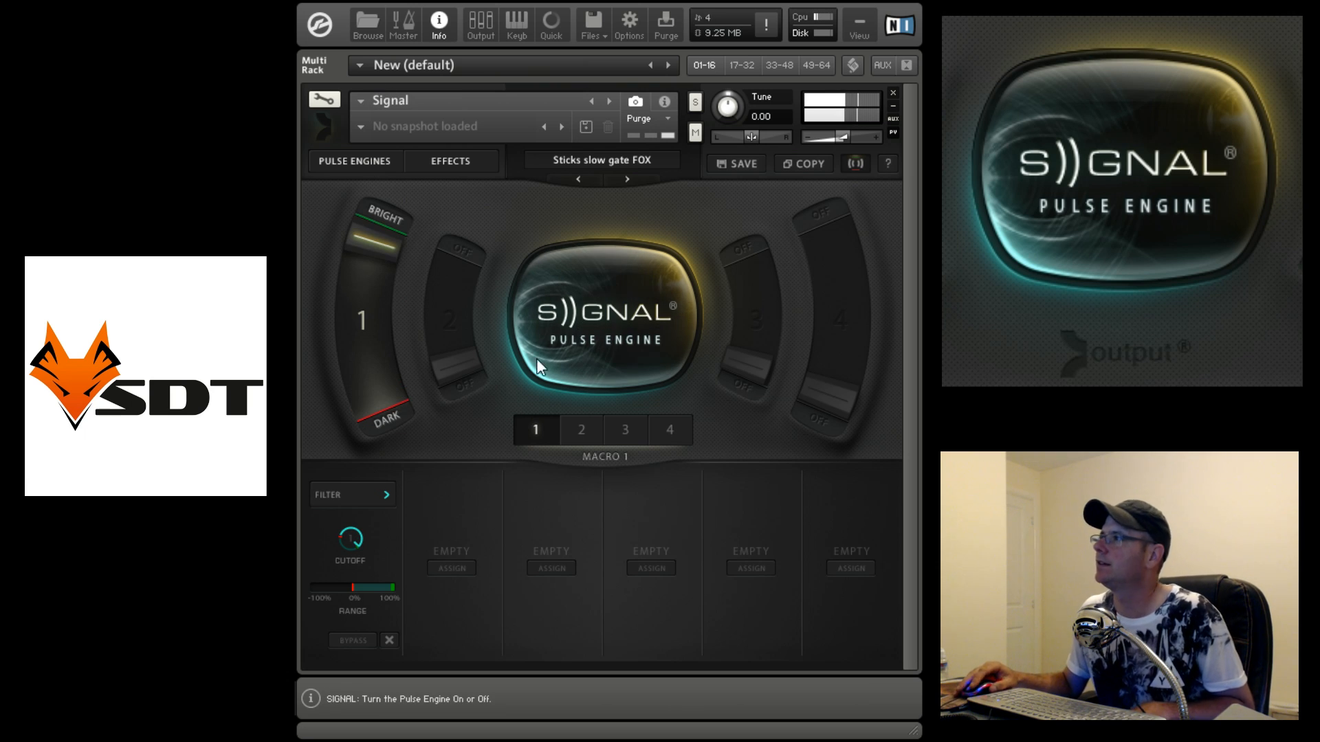
# Step: Start a new assignment in Macro 1's second slot and turn on Pulse Engine B's 2nd rhythm
pyautogui.click(452, 567)
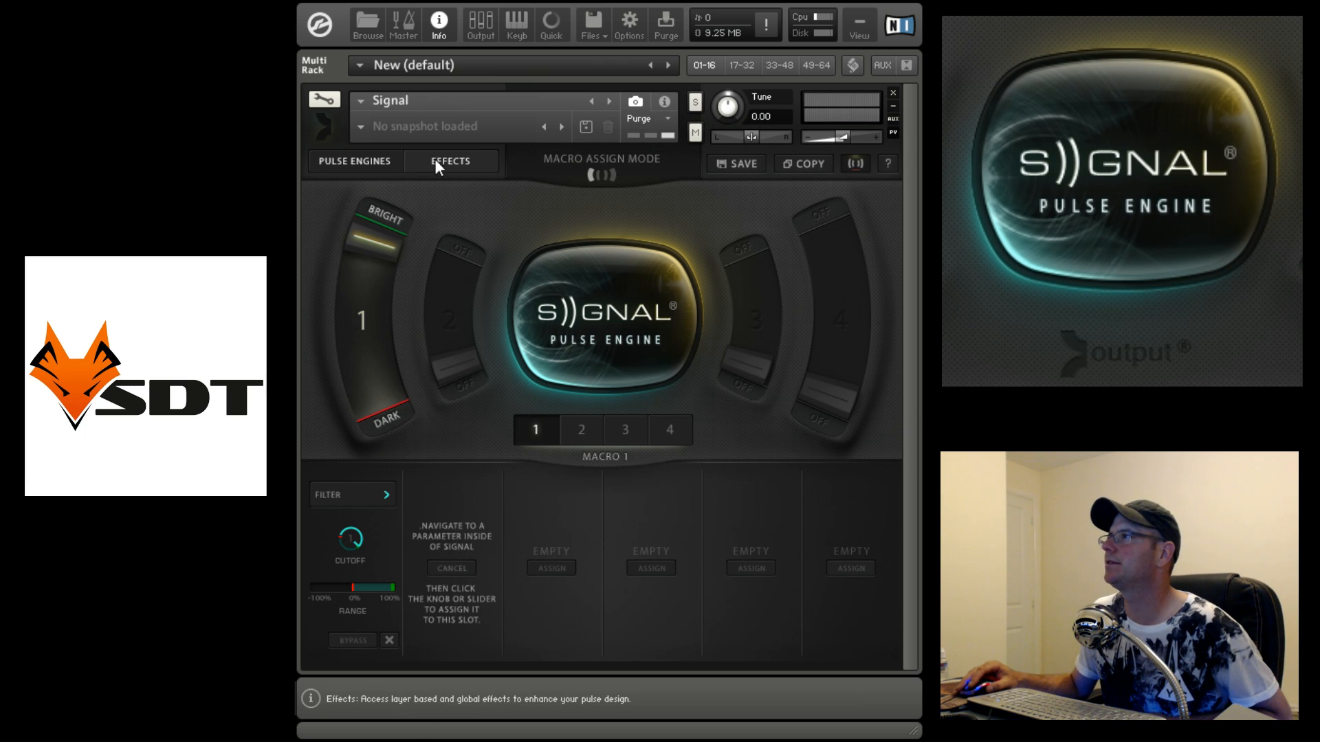
pyautogui.click(357, 157)
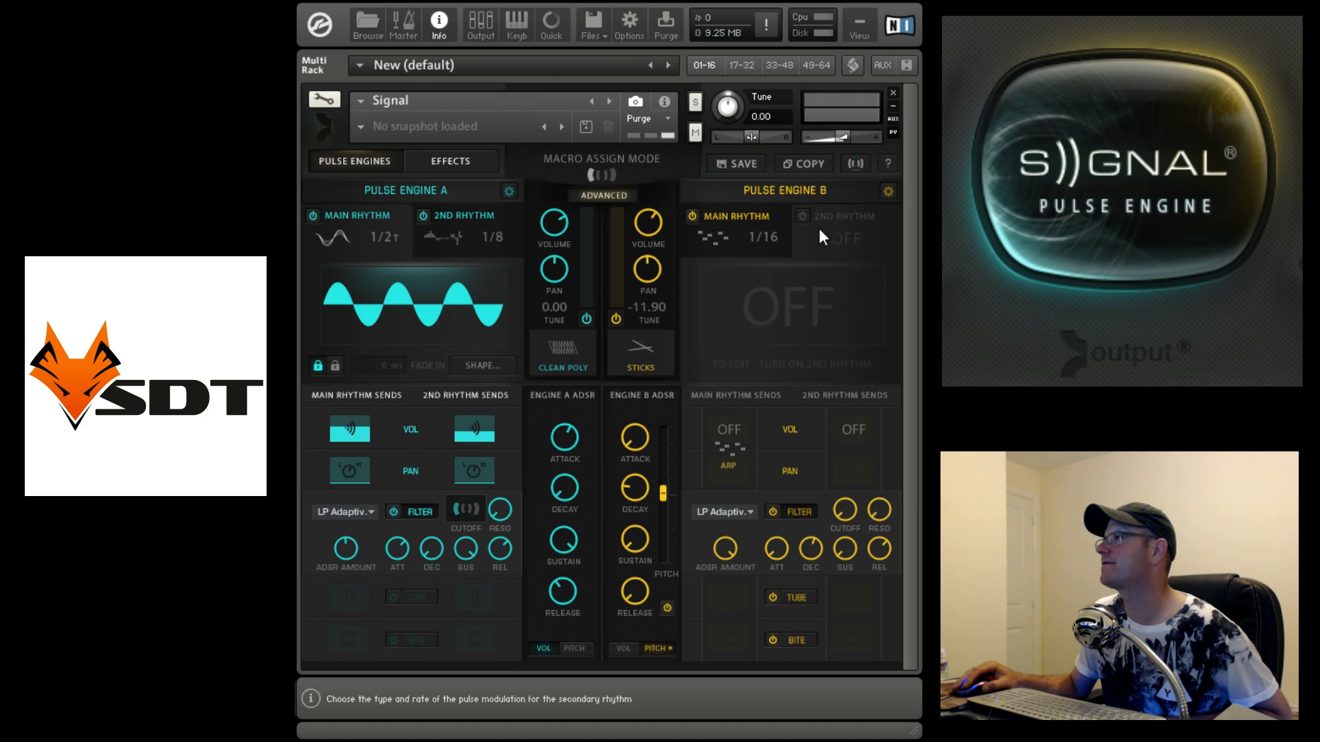
pyautogui.click(803, 216)
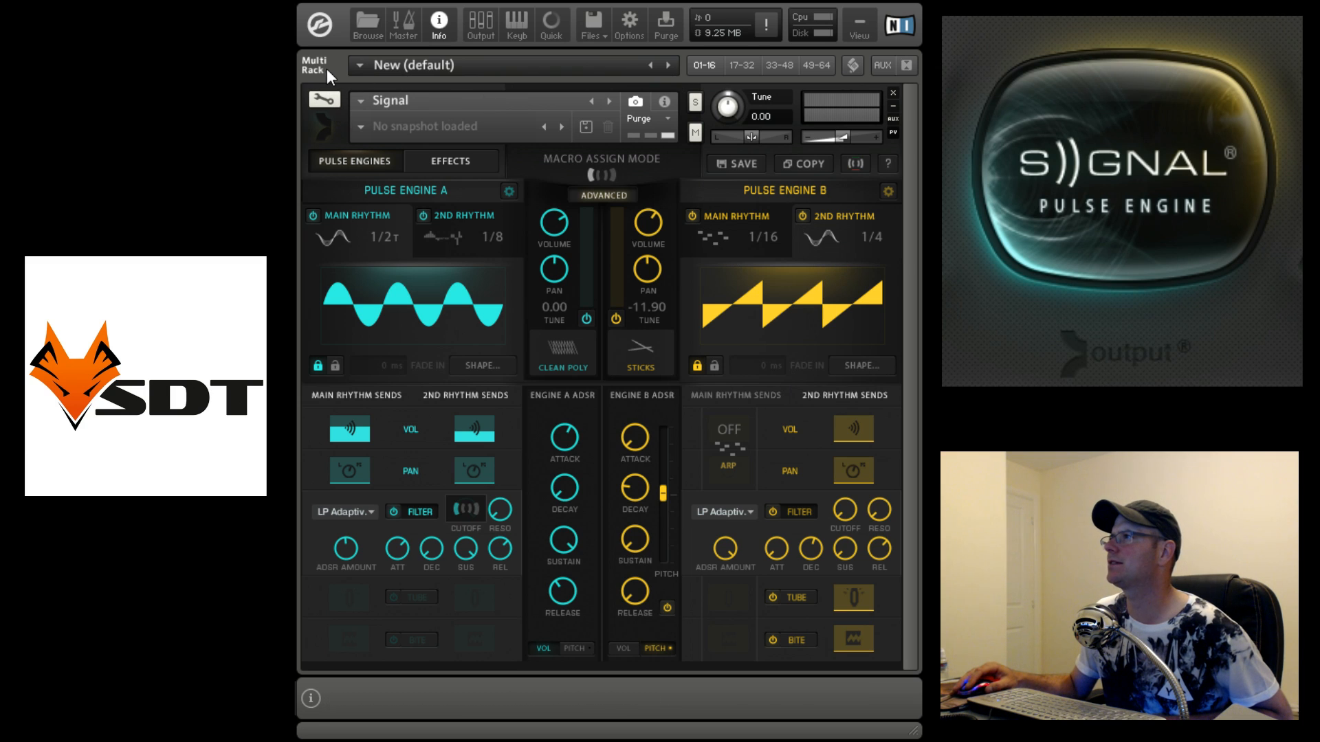
pyautogui.click(450, 161)
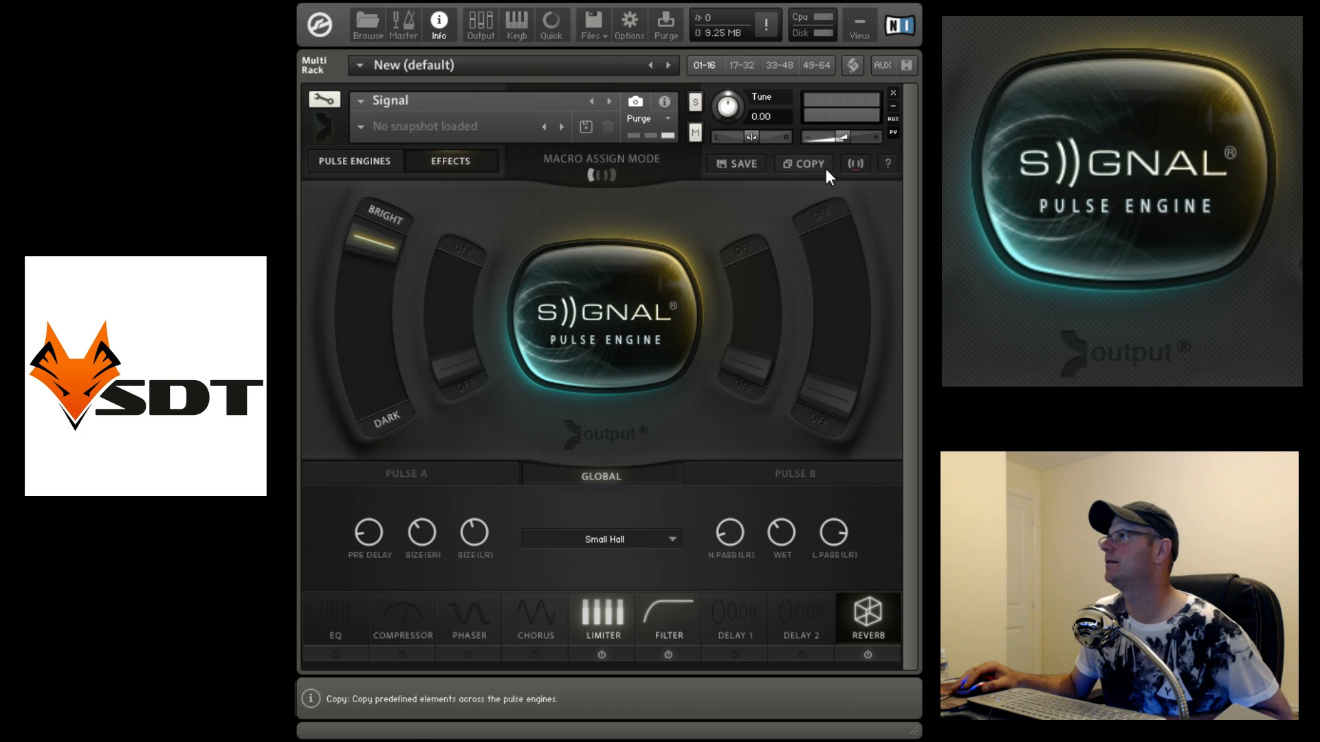
pyautogui.click(853, 165)
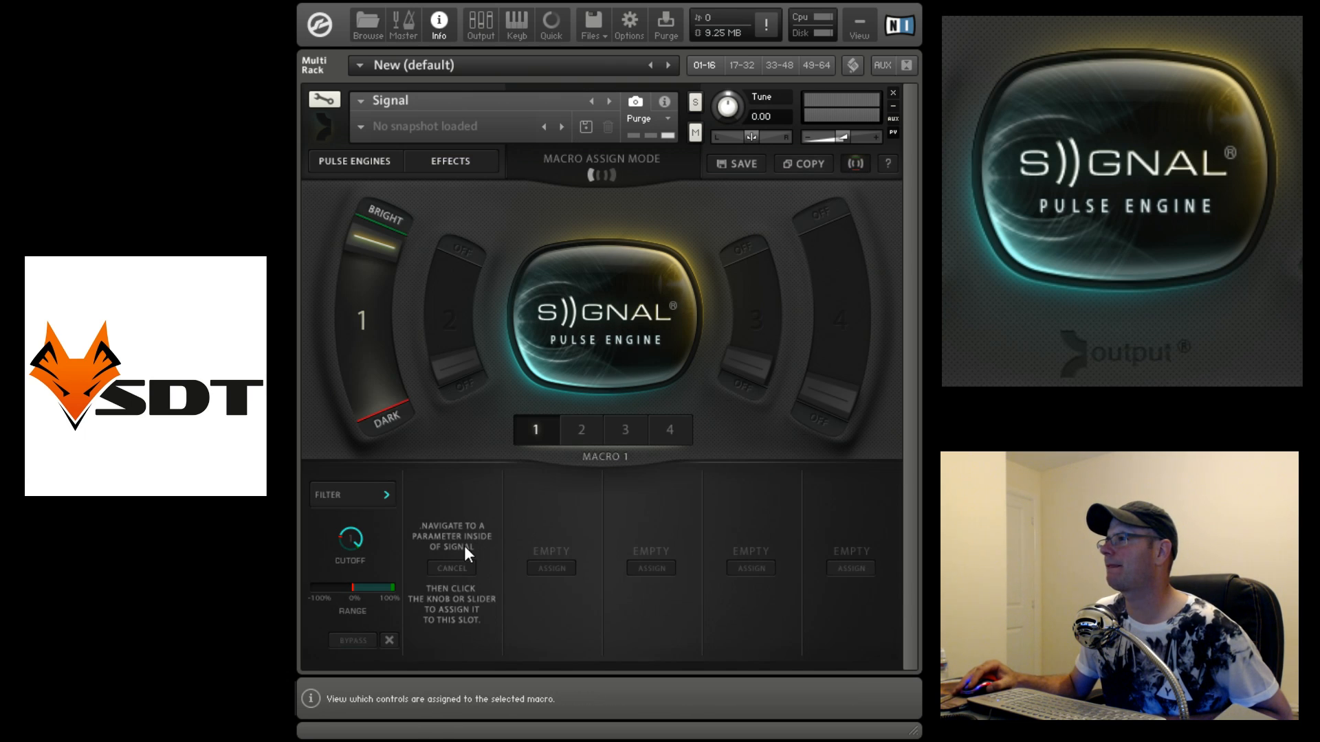
# Step: Assign Pulse Engine B's 2nd rhythm volume send to the second slot of Macro 1
pyautogui.click(468, 397)
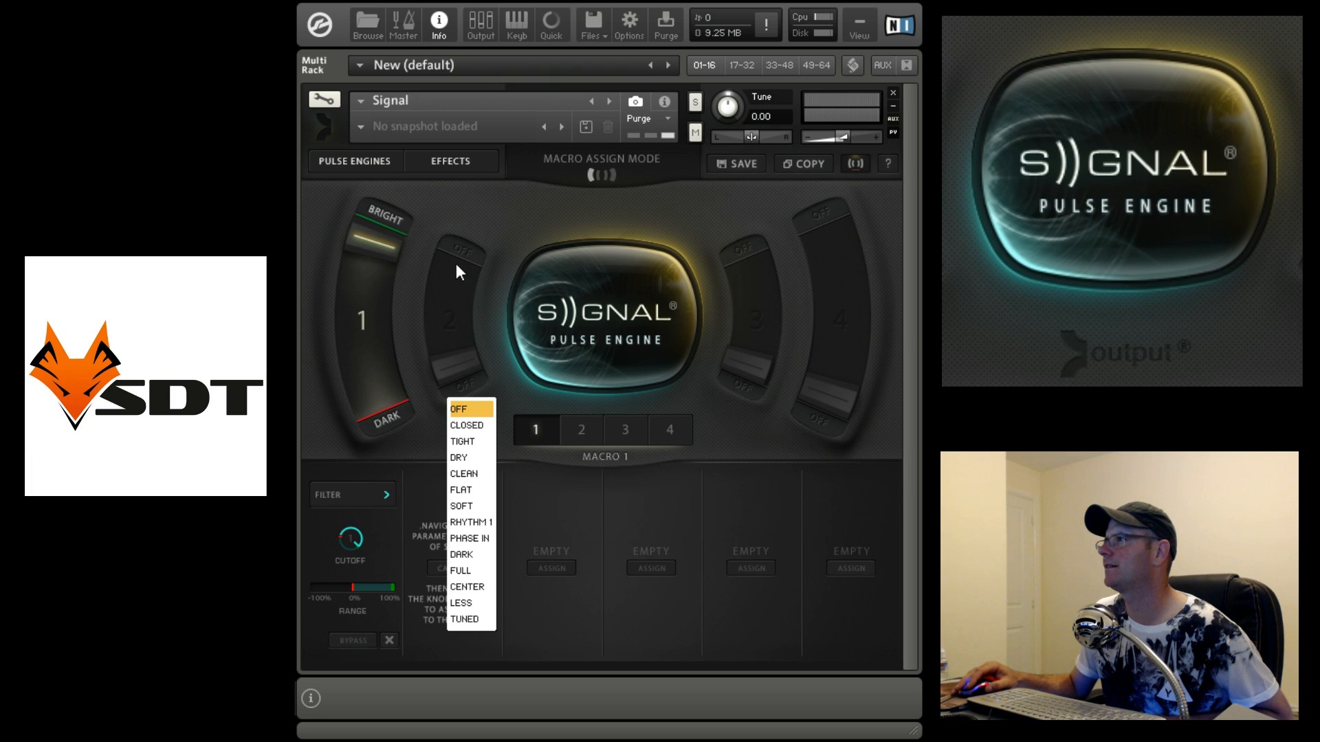
pyautogui.click(456, 248)
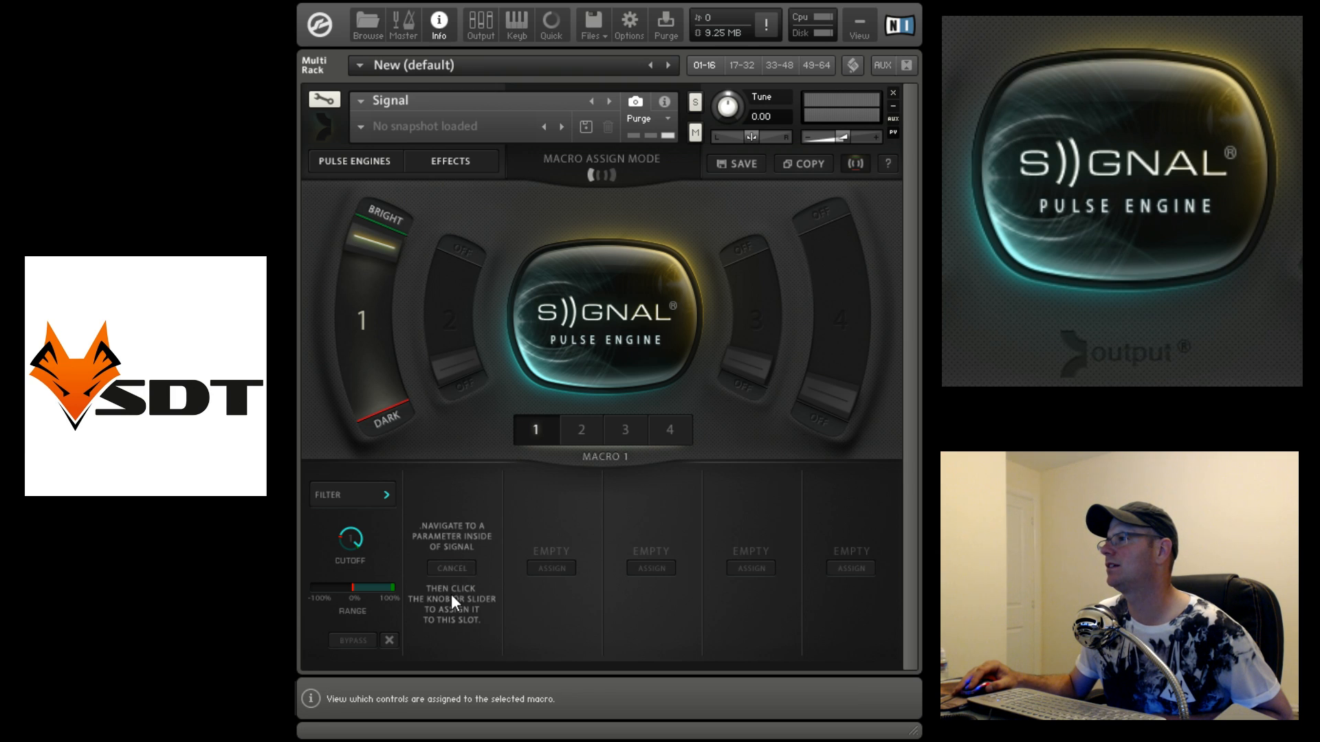
pyautogui.click(352, 154)
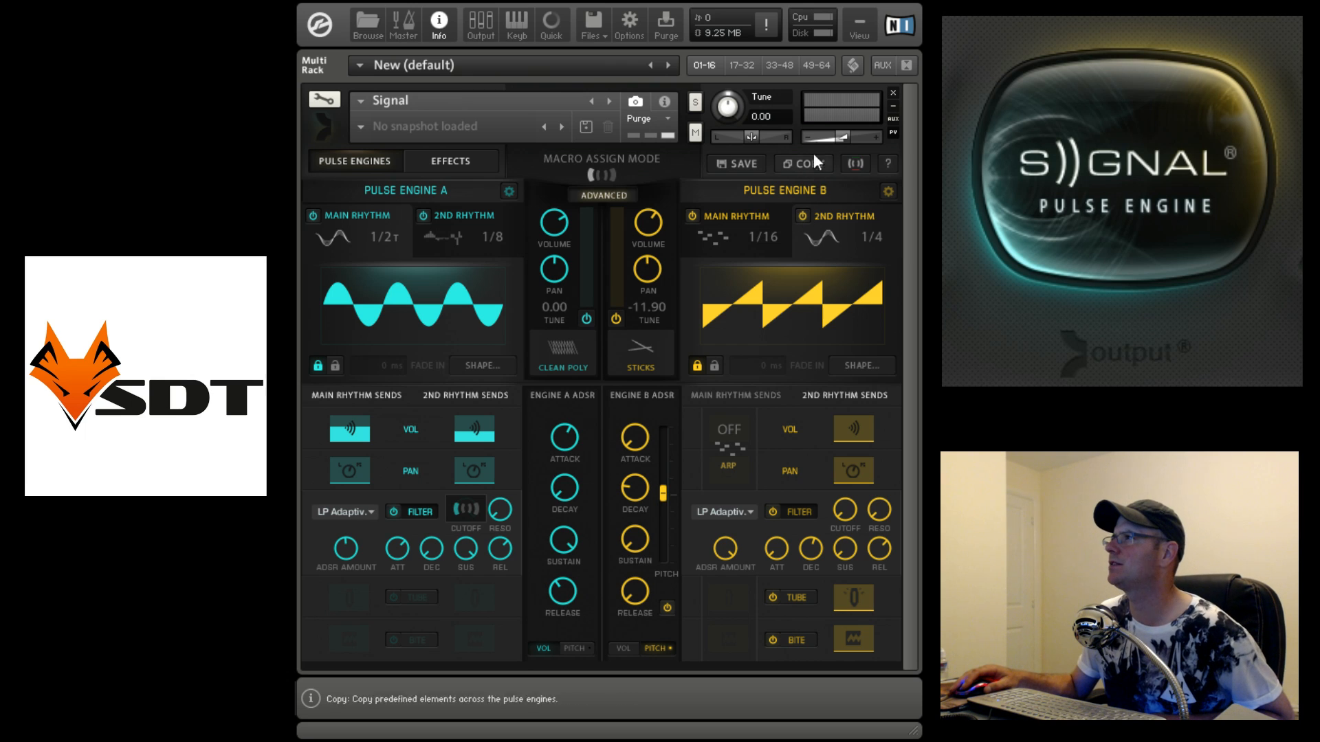
pyautogui.click(863, 428)
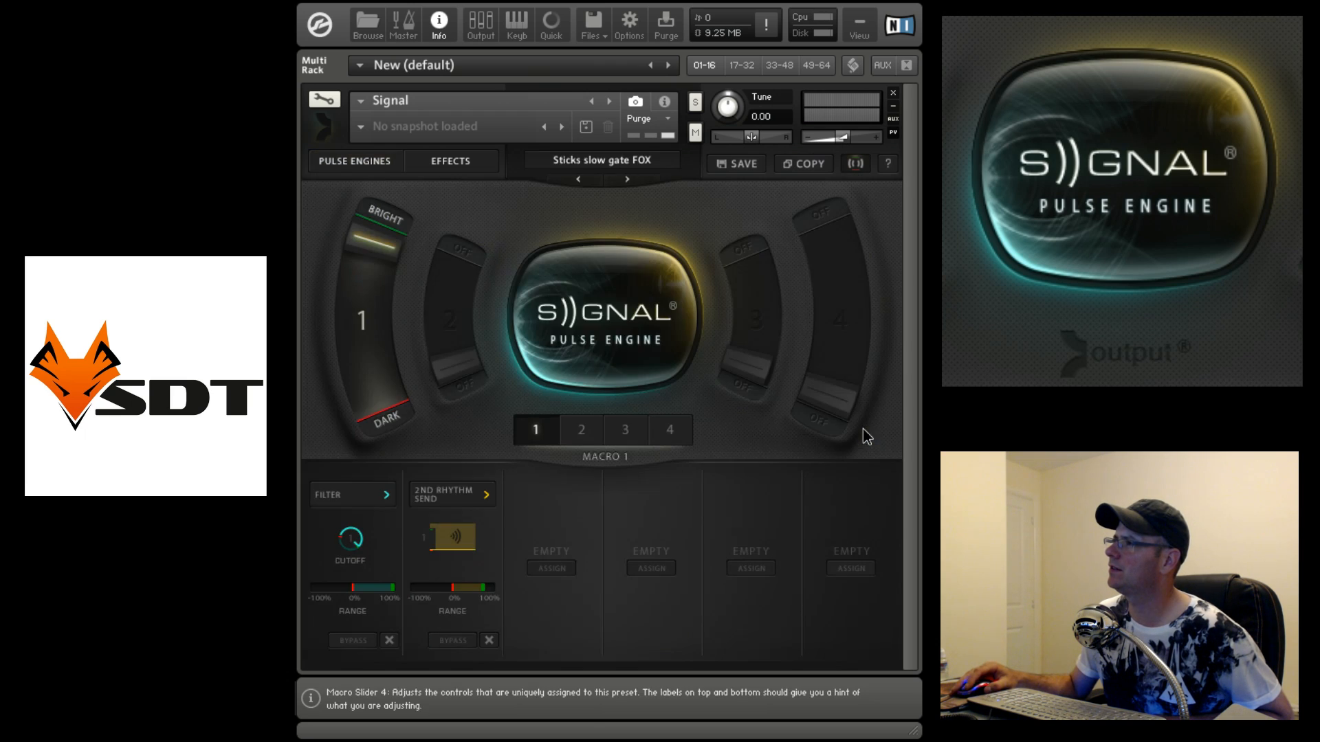
# Step: Raise the assigned 2nd rhythm volume send and audition it with Macro slider 1 fully at Bright
pyautogui.click(462, 540)
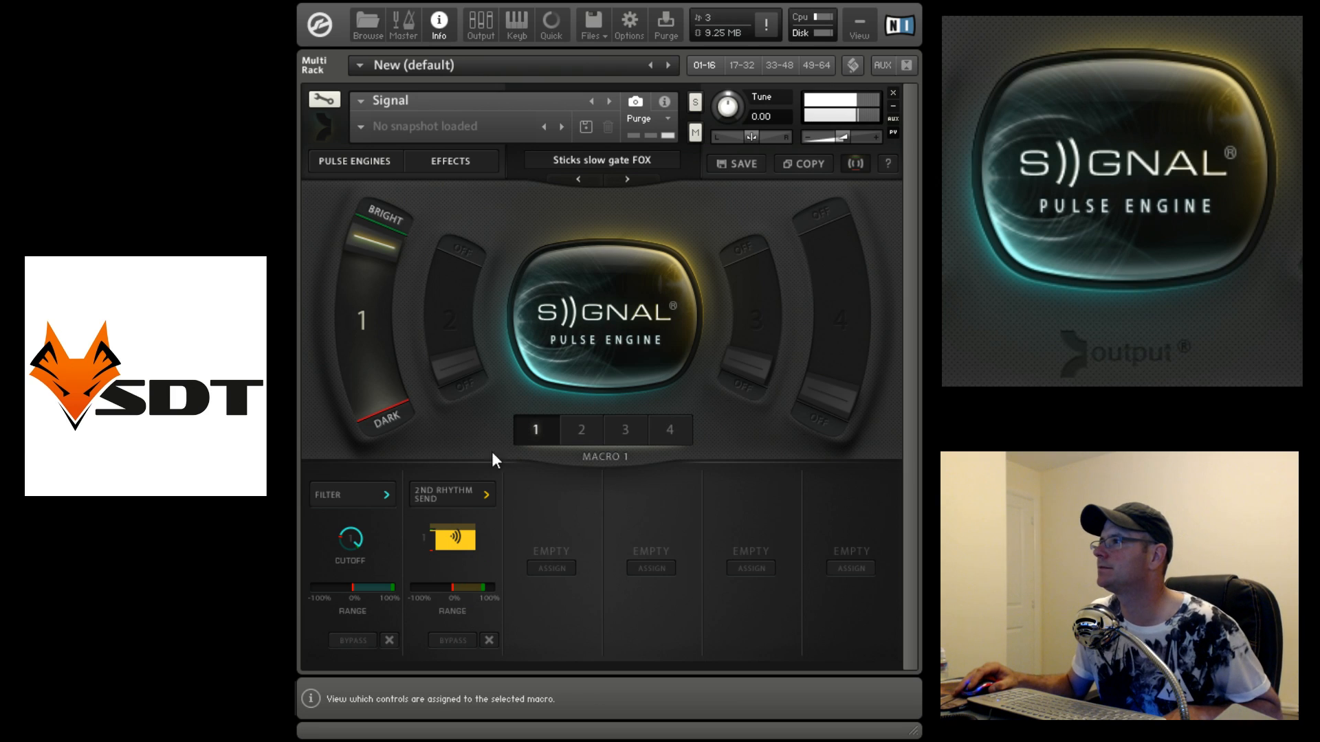
pyautogui.moveTo(396, 242); pyautogui.dragTo(352, 197)
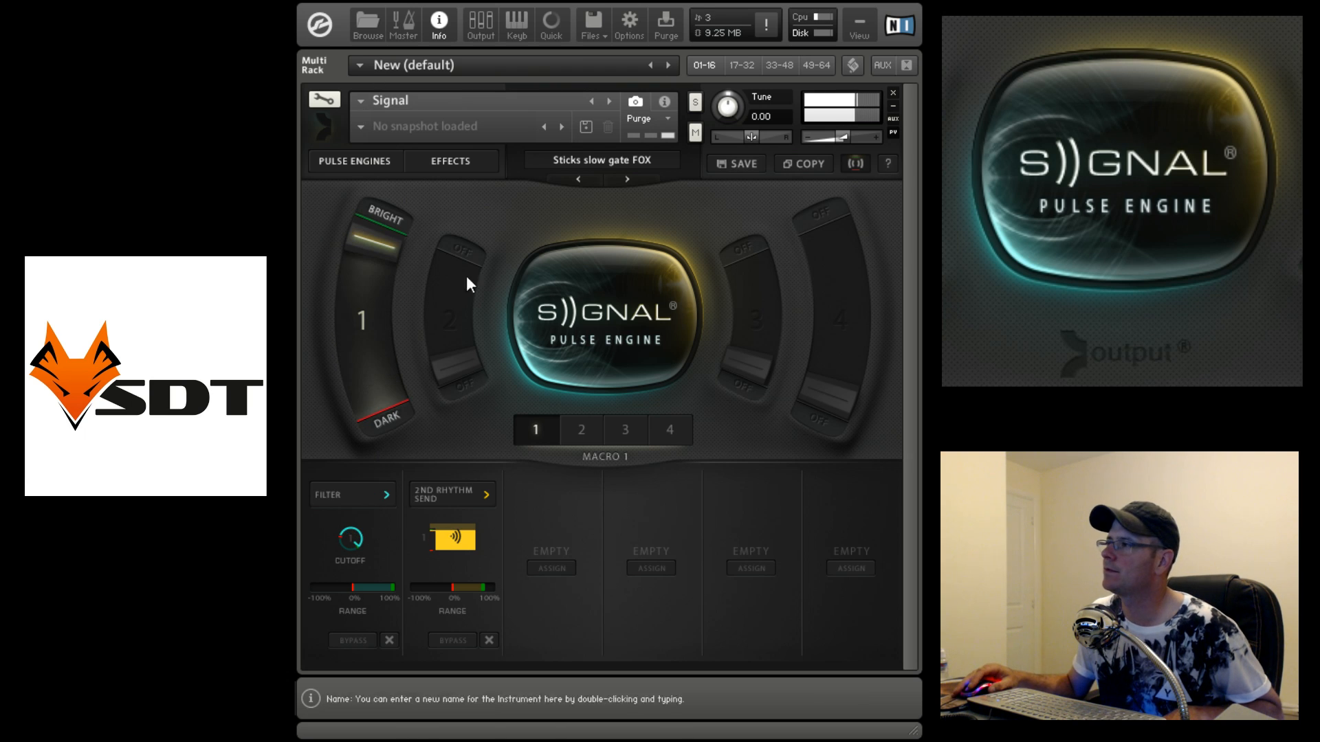
# Step: Look through the assignment slots of Macros 2, 3 and 4, and return to the pulse engine settings
pyautogui.click(582, 429)
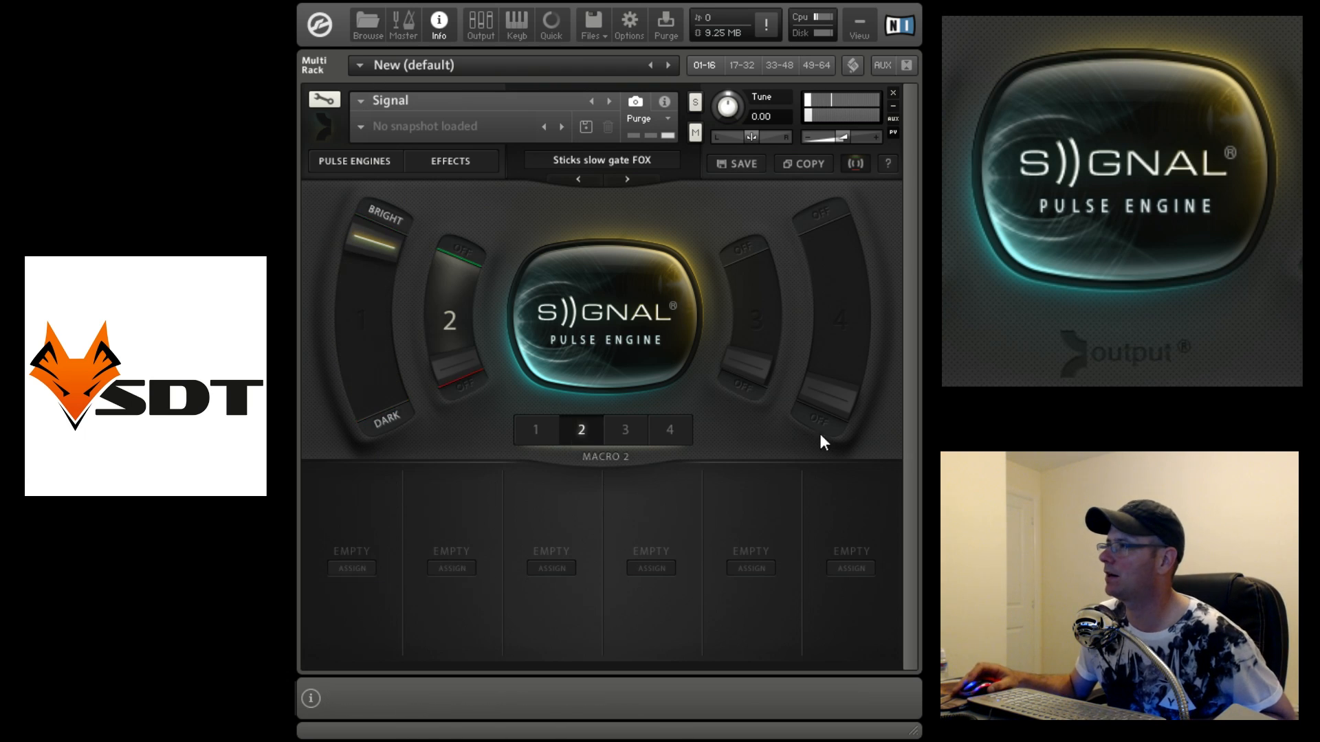
pyautogui.click(625, 430)
pyautogui.click(660, 430)
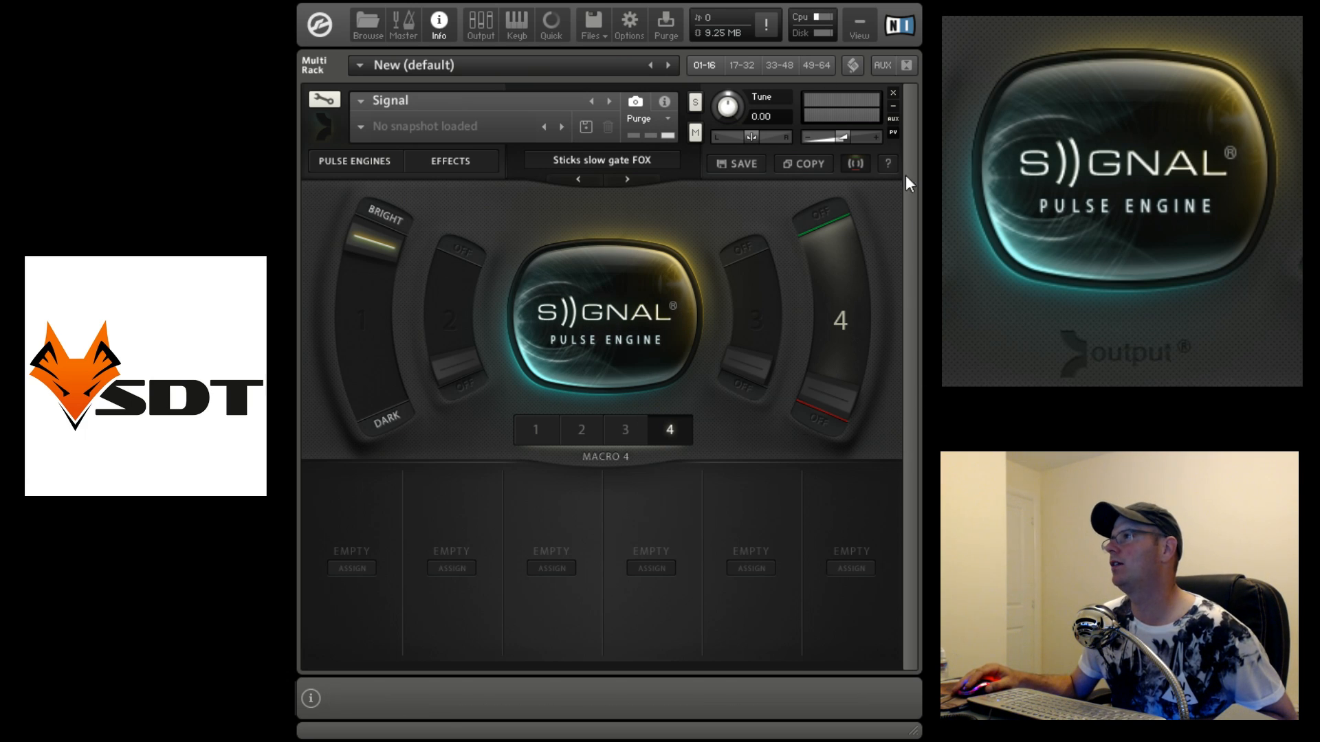
pyautogui.click(360, 164)
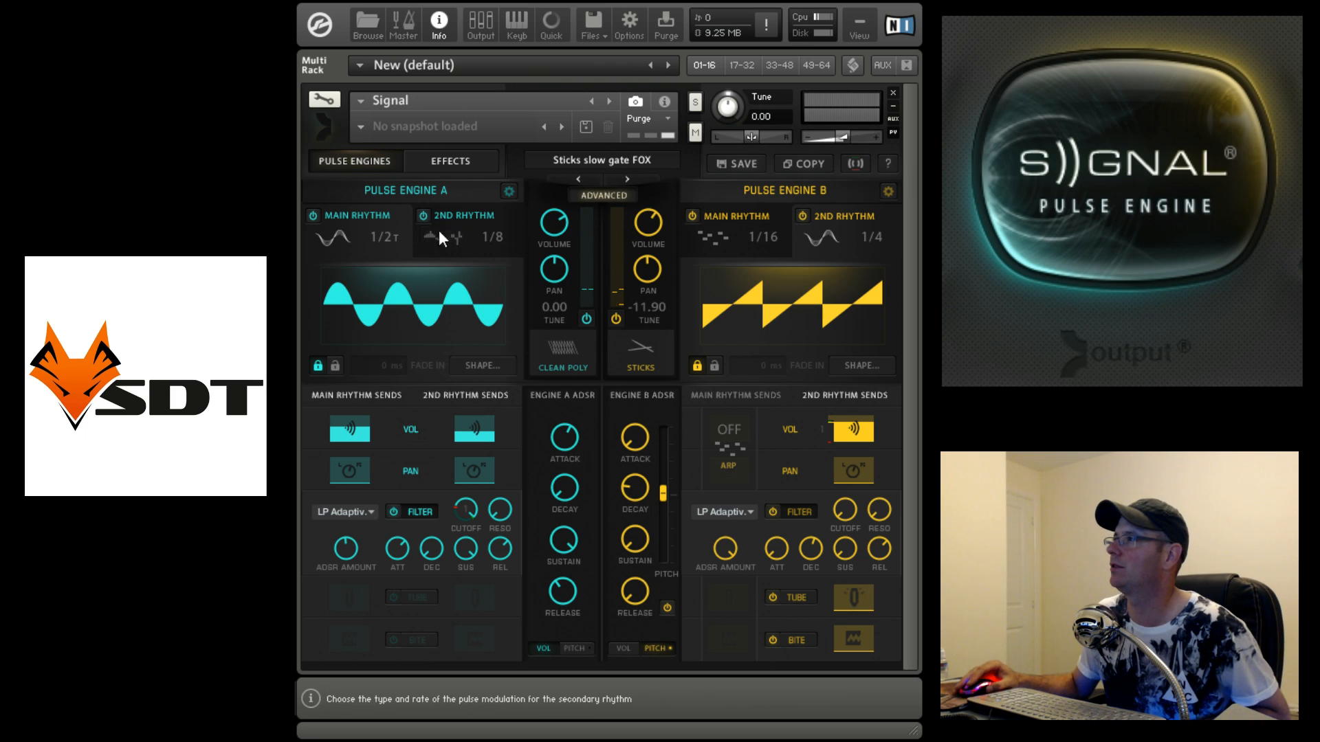
# Step: Show the preset browser and turn off its User and Syncopated filters to list all presets
pyautogui.click(607, 158)
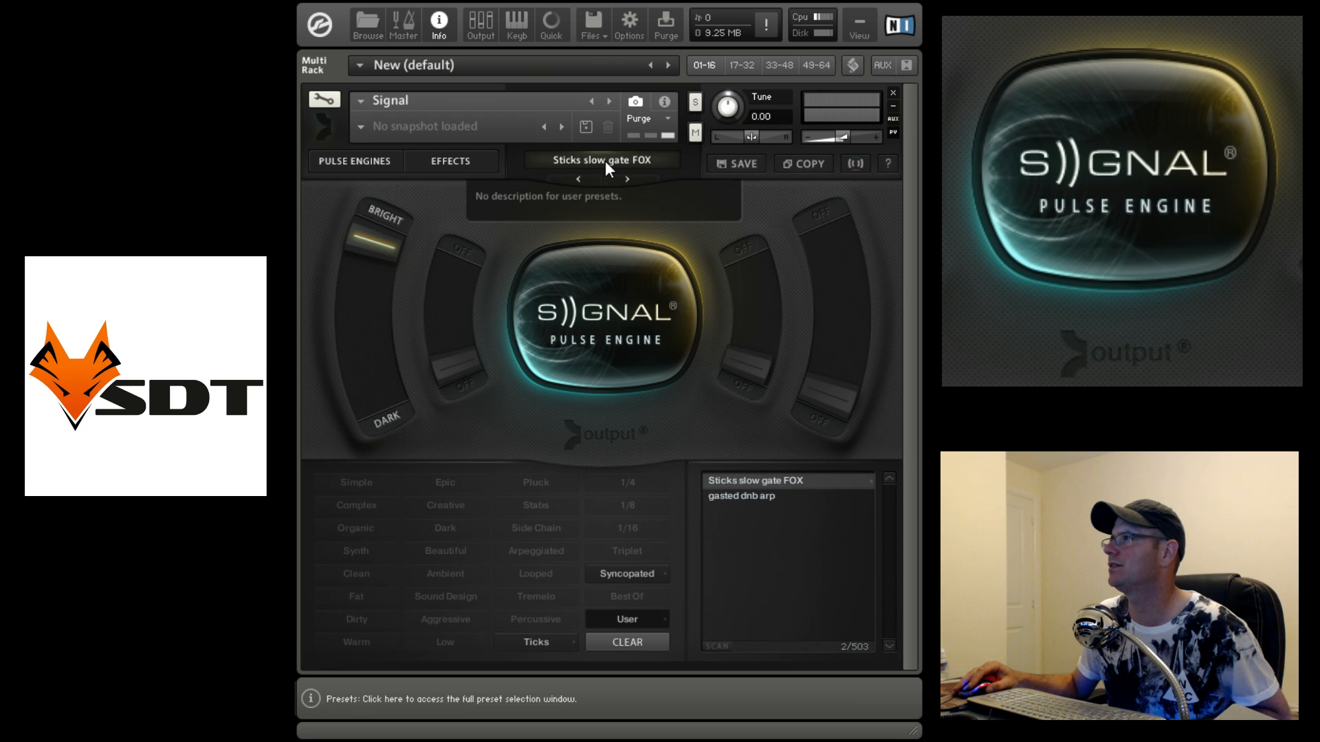
pyautogui.click(633, 620)
pyautogui.moveTo(889, 594); pyautogui.dragTo(897, 343)
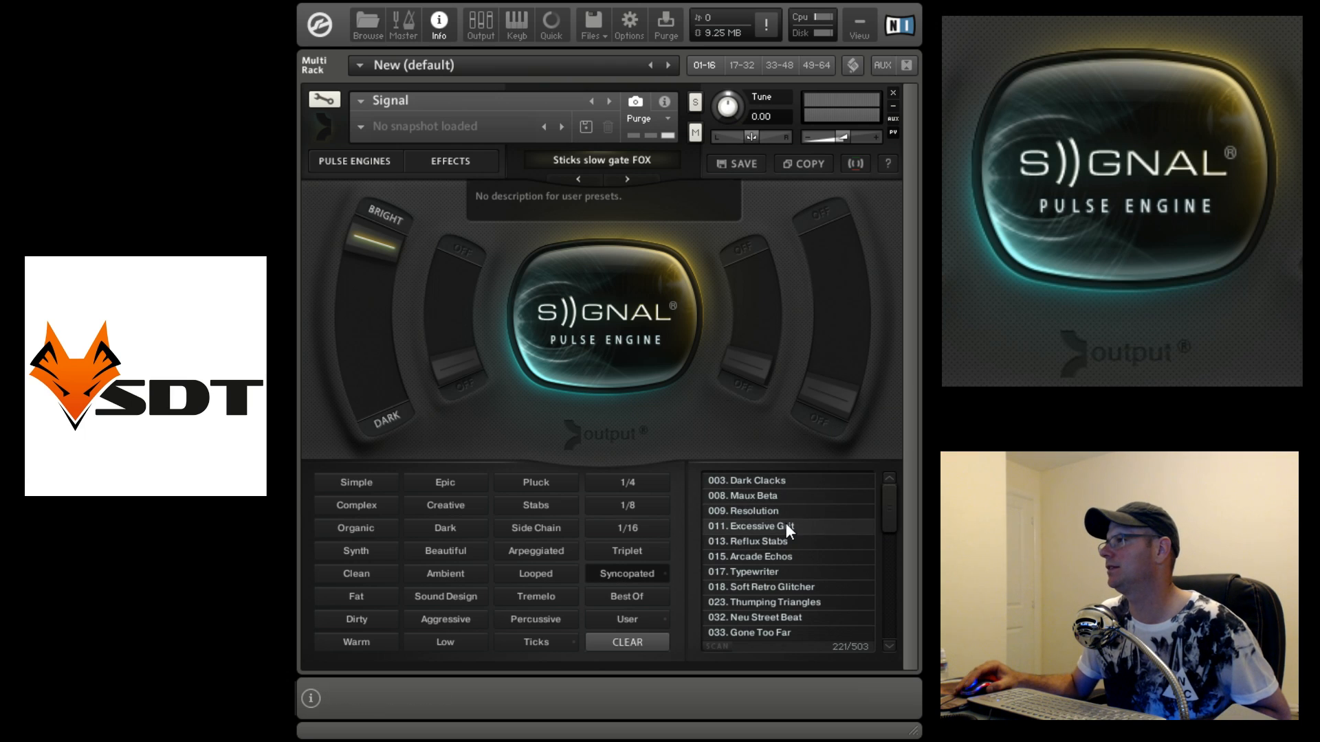
pyautogui.click(637, 620)
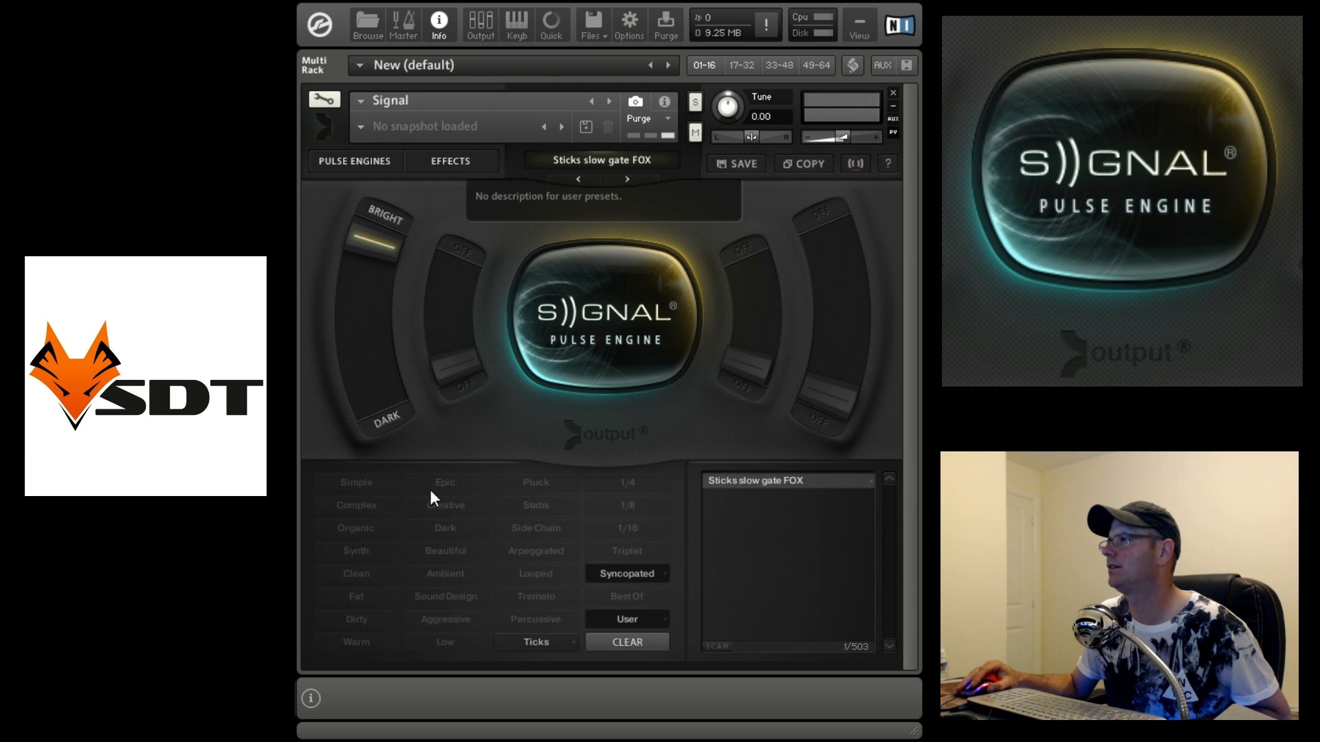
pyautogui.click(605, 616)
pyautogui.click(598, 575)
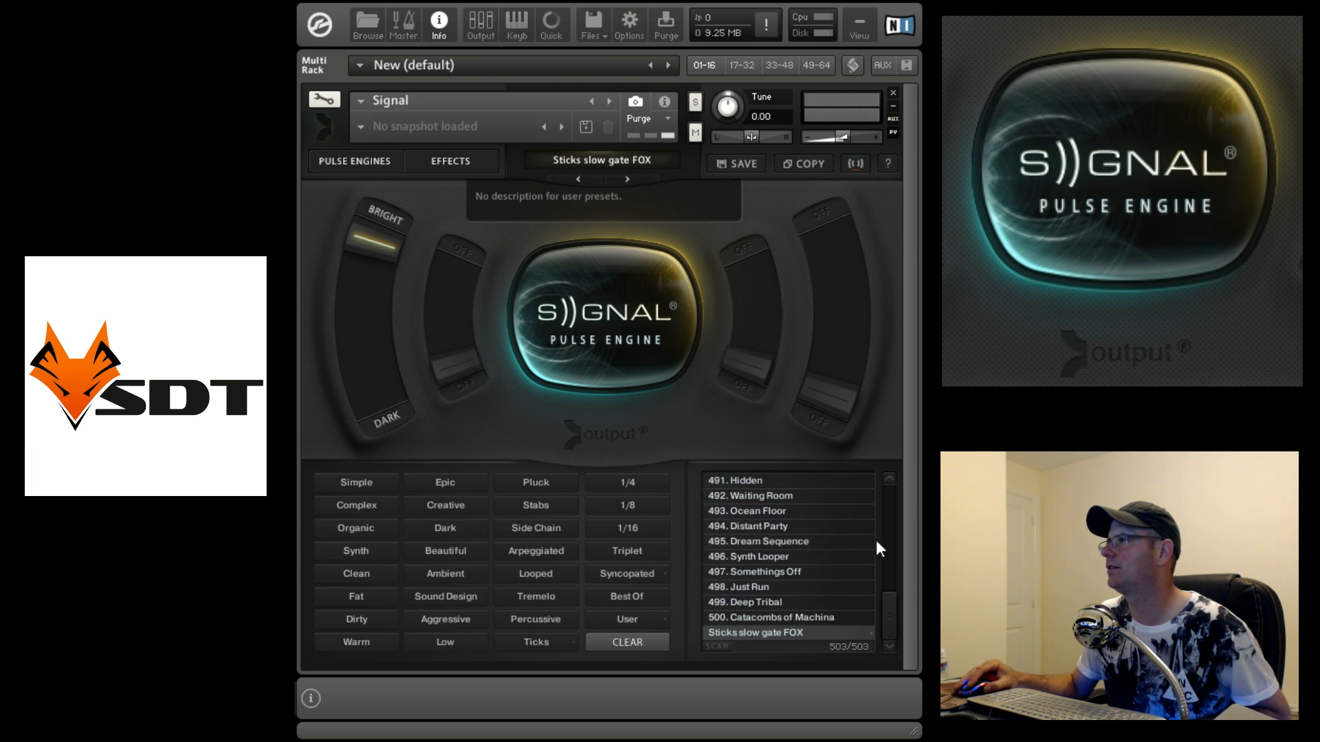
# Step: Load the blank preset 000. Init from the beginning of the preset list
pyautogui.moveTo(889, 609); pyautogui.dragTo(897, 410)
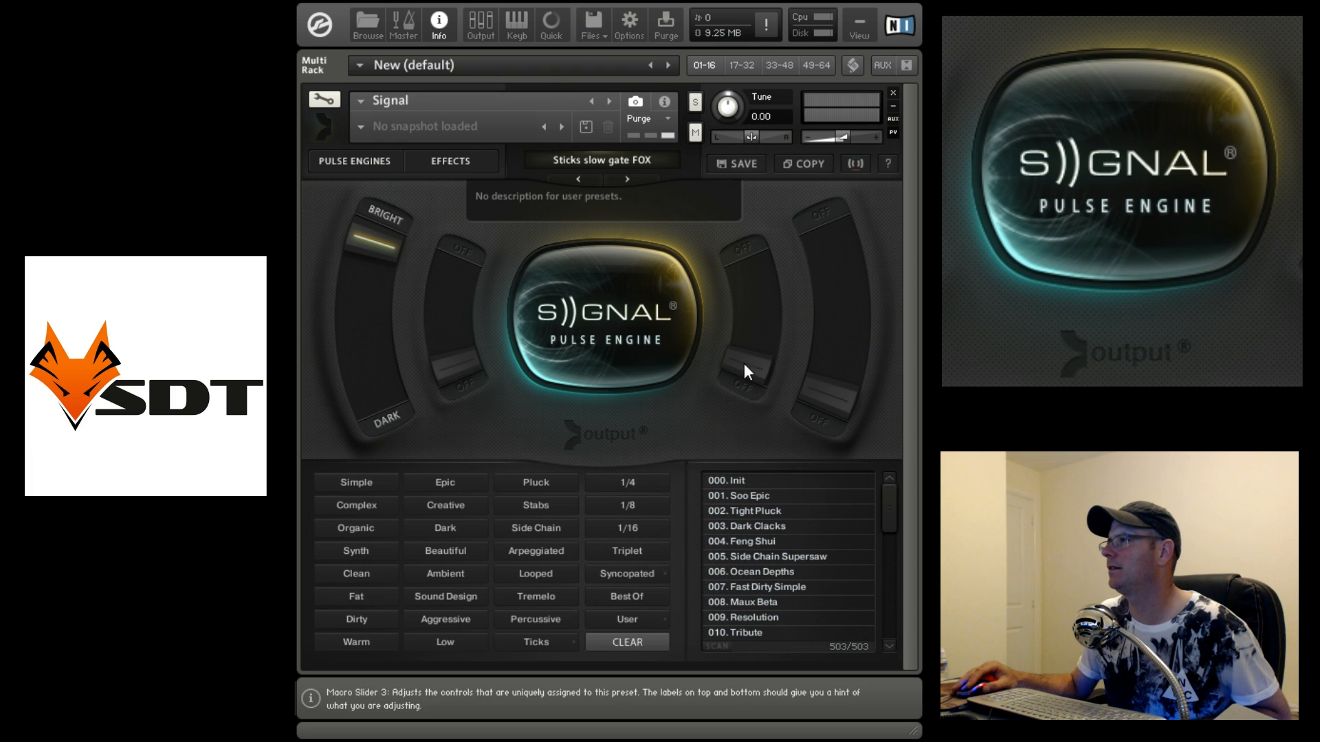
pyautogui.click(752, 482)
pyautogui.click(639, 258)
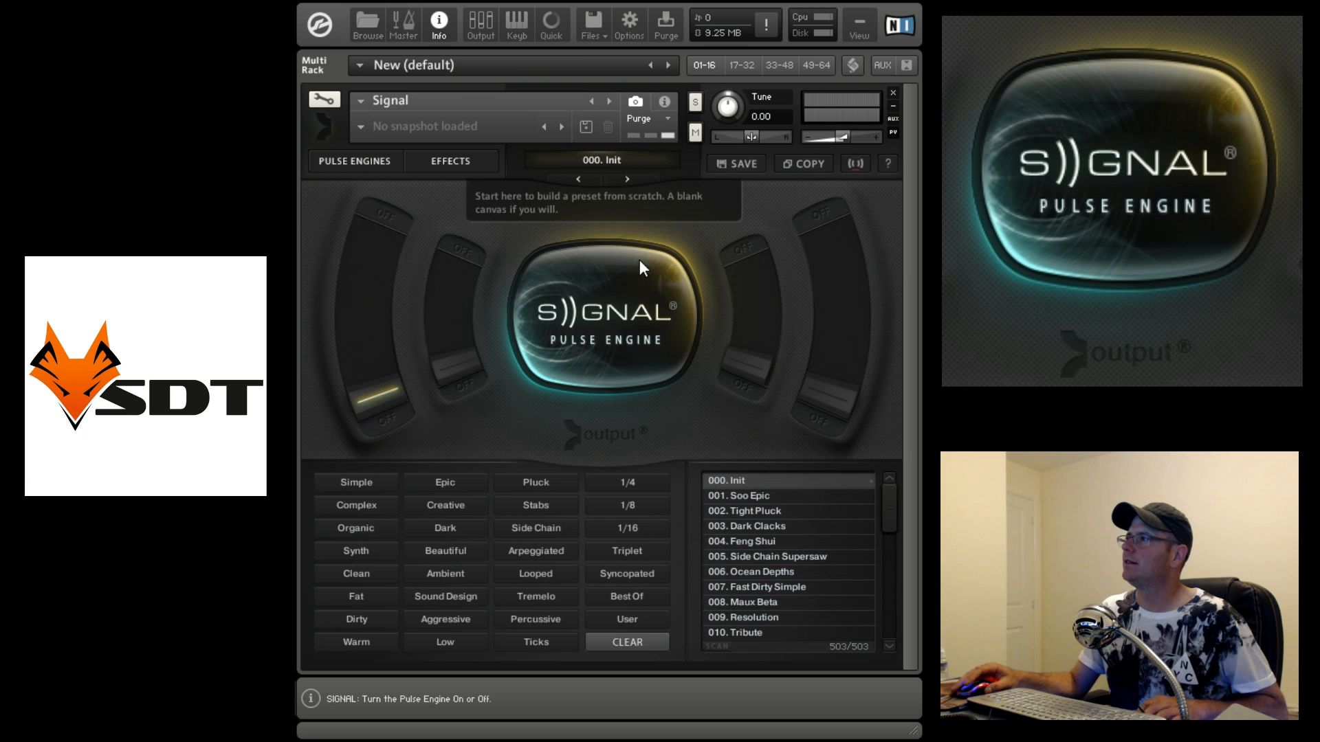
# Step: Set the source of Pulse Engine A to the Claps instrument
pyautogui.click(379, 164)
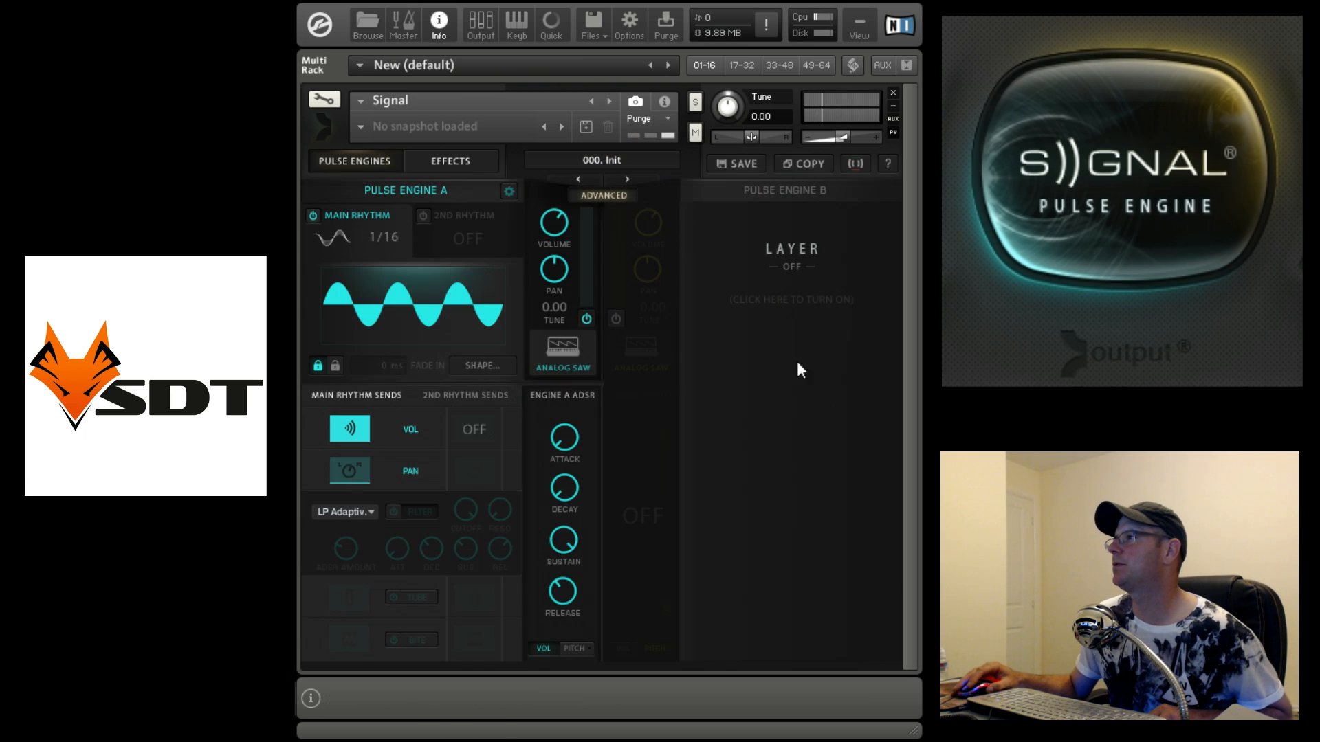
pyautogui.click(573, 353)
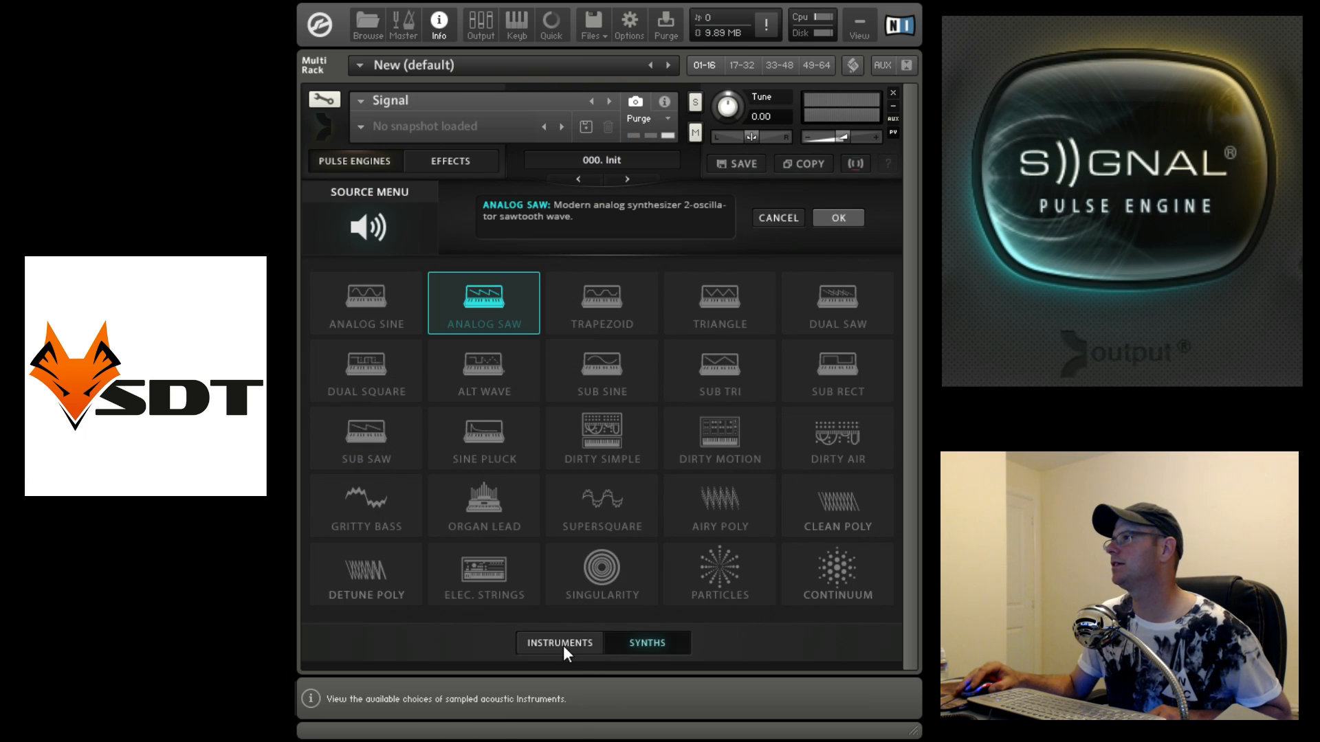
pyautogui.click(563, 645)
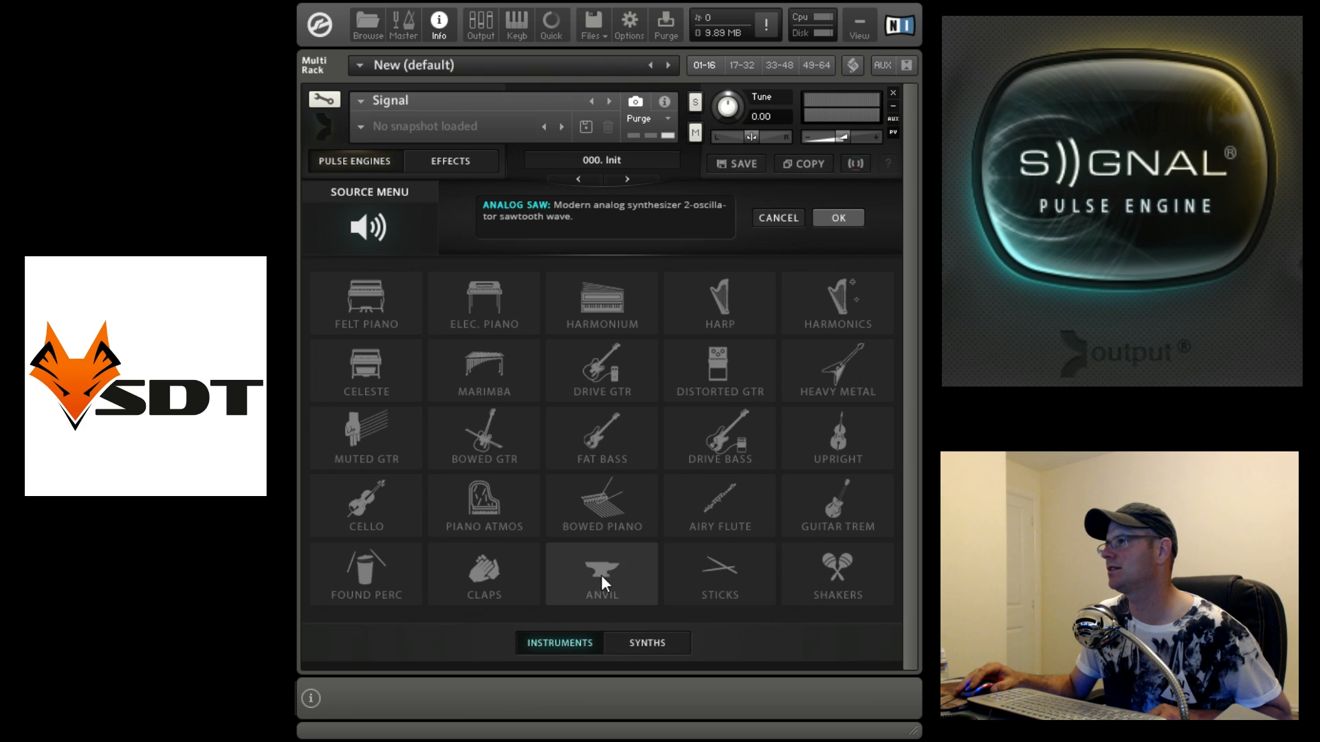
pyautogui.click(492, 573)
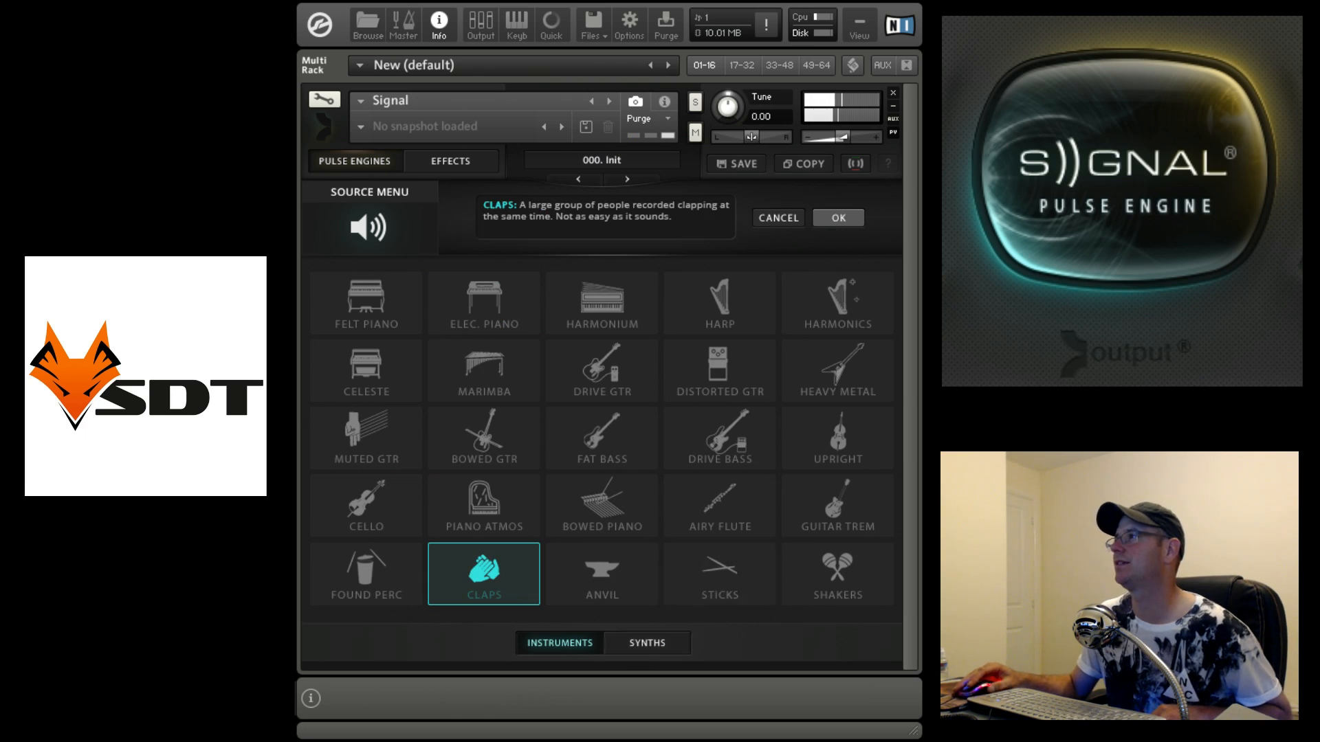
pyautogui.click(844, 218)
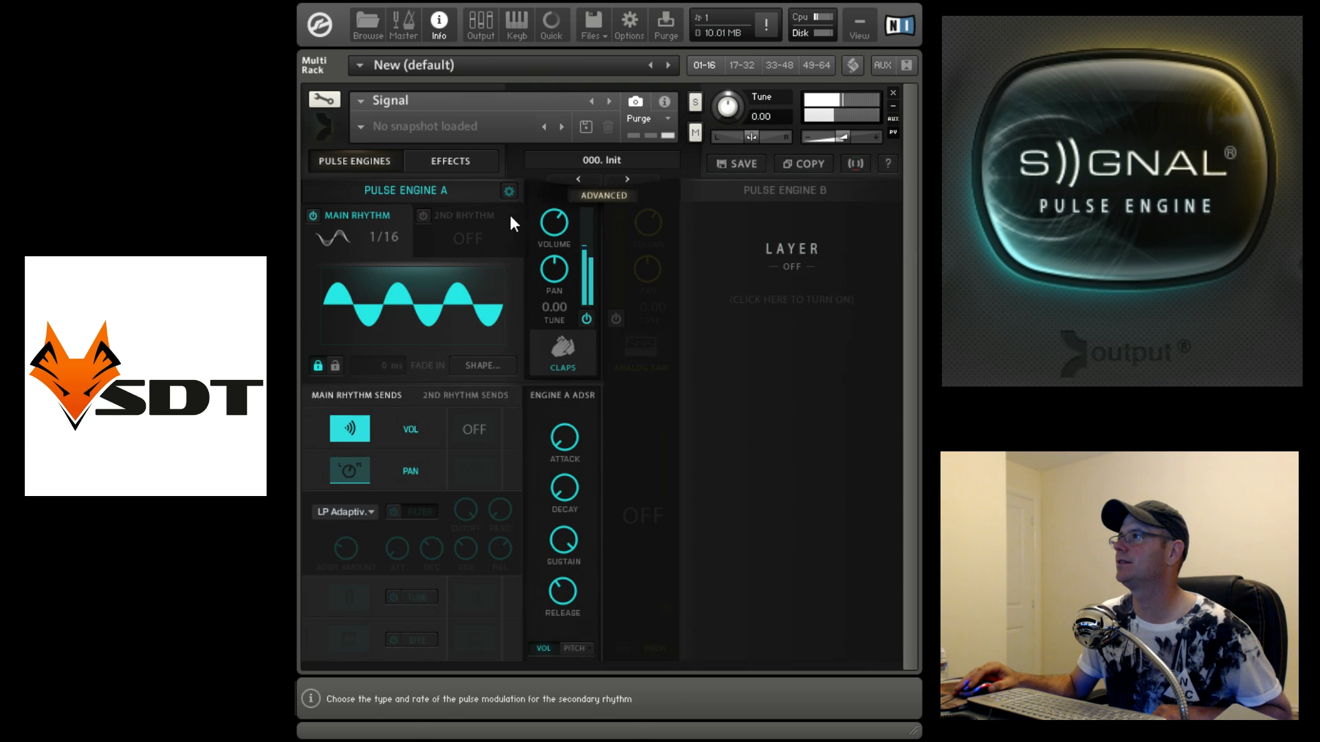
# Step: Set Pulse Engine A's main rhythm to a 1/8 rate with the Arp pulse type
pyautogui.click(374, 236)
pyautogui.click(386, 284)
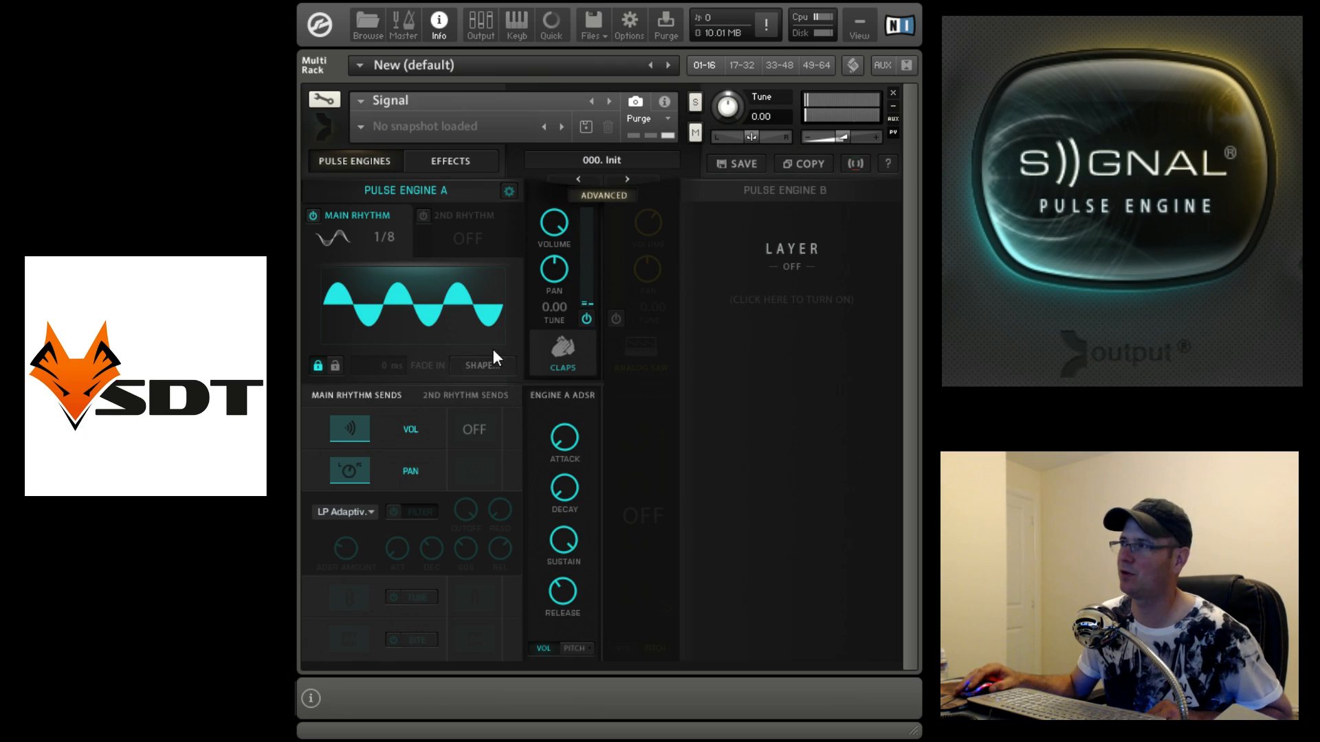
pyautogui.click(337, 237)
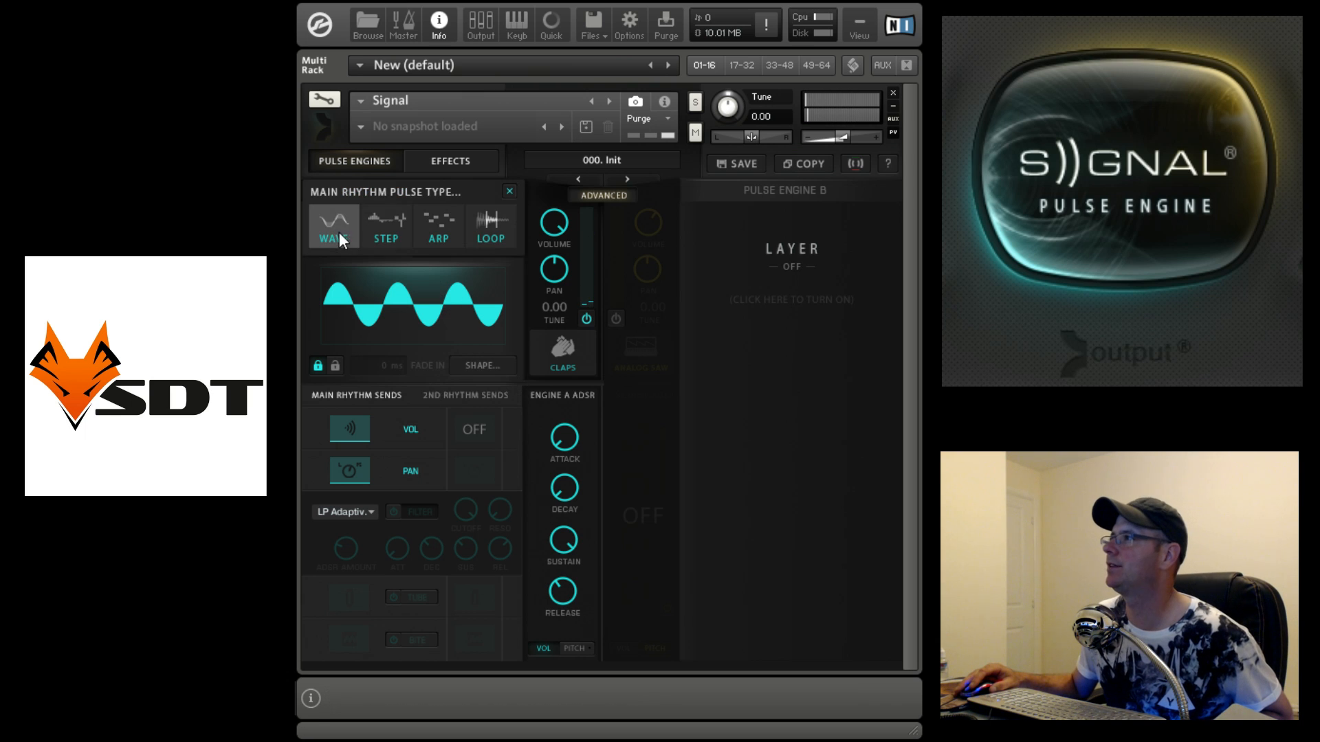
pyautogui.click(426, 229)
# Step: Reshape the step velocities of Engine A's arp, raising some early and late steps to full and lowering one past the middle
pyautogui.moveTo(344, 315); pyautogui.dragTo(352, 393)
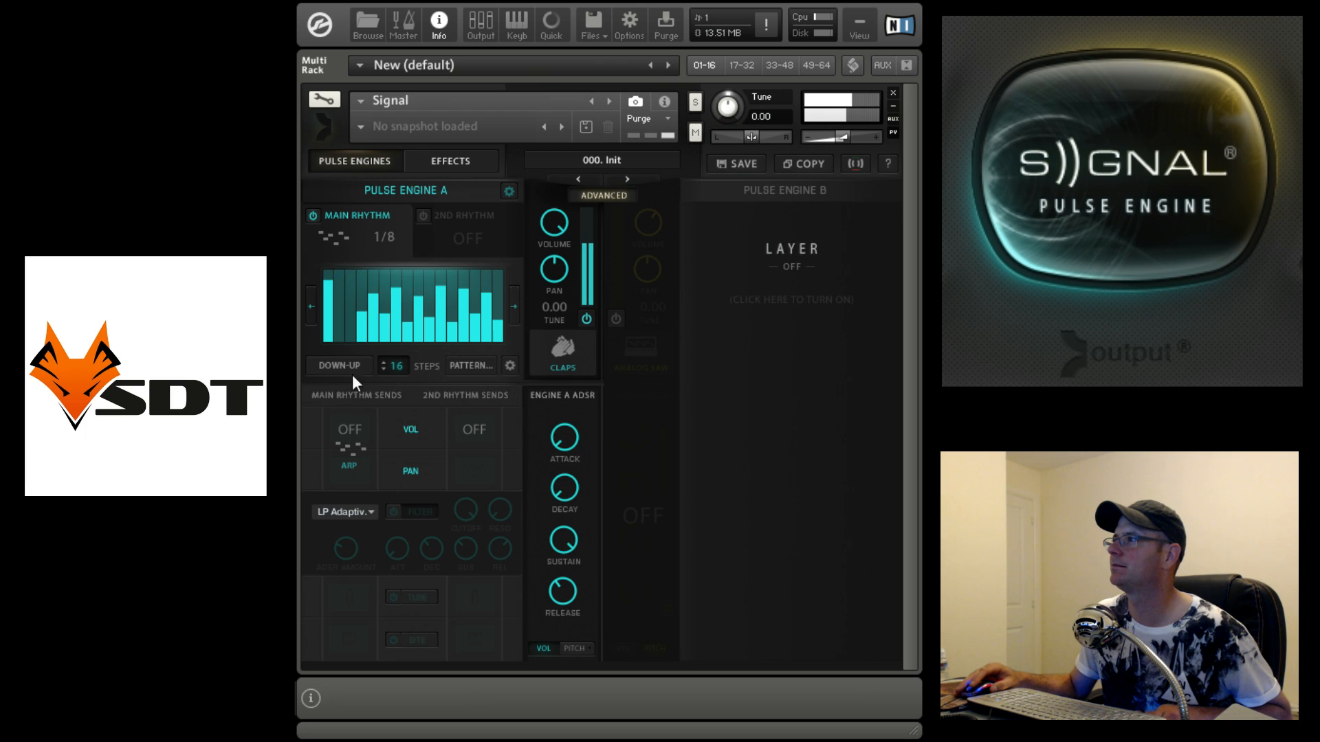
pyautogui.moveTo(350, 268)
pyautogui.mouseDown()
pyautogui.moveTo(341, 316)
pyautogui.moveTo(353, 345)
pyautogui.moveTo(370, 312)
pyautogui.moveTo(397, 357)
pyautogui.moveTo(396, 268)
pyautogui.mouseUp()
pyautogui.click(441, 335)
pyautogui.moveTo(473, 323)
pyautogui.mouseDown()
pyautogui.moveTo(480, 301)
pyautogui.moveTo(489, 333)
pyautogui.moveTo(479, 278)
pyautogui.mouseUp()
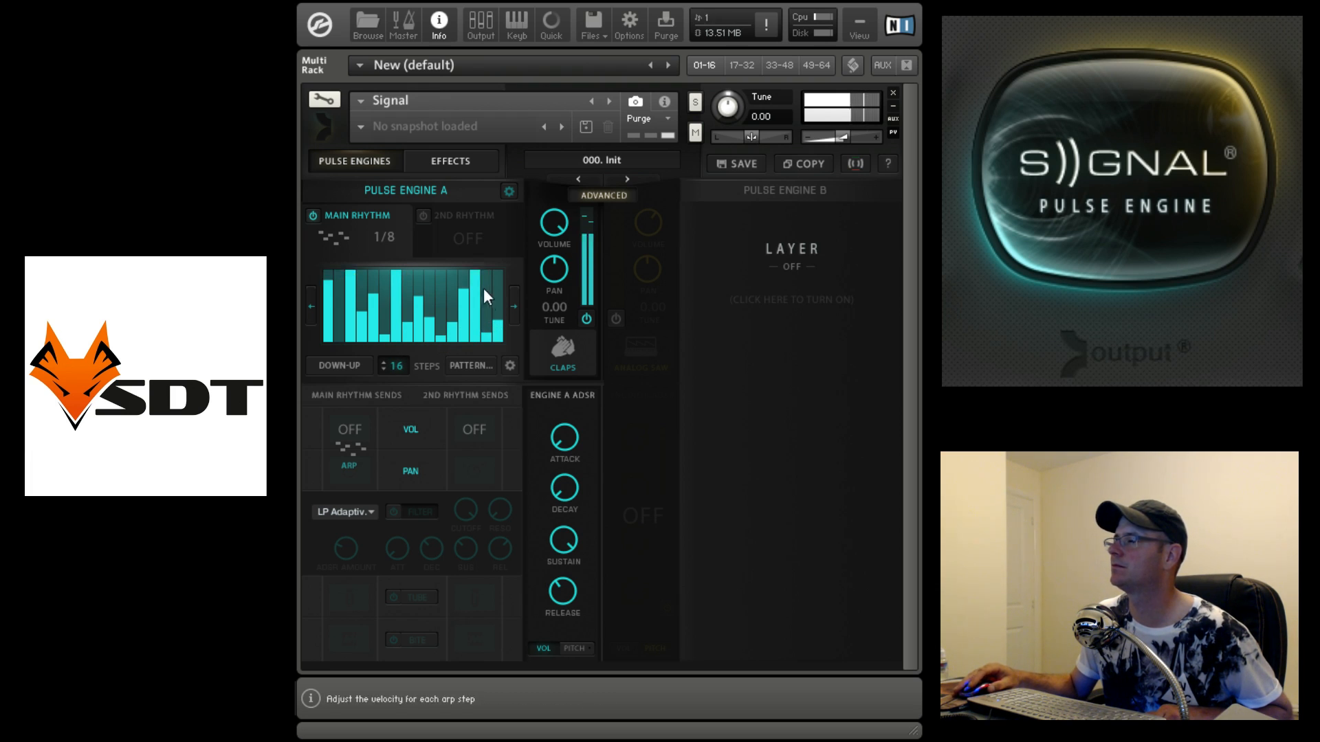
# Step: Turn on Pulse Engine B and set its source to the Shakers instrument
pyautogui.click(614, 319)
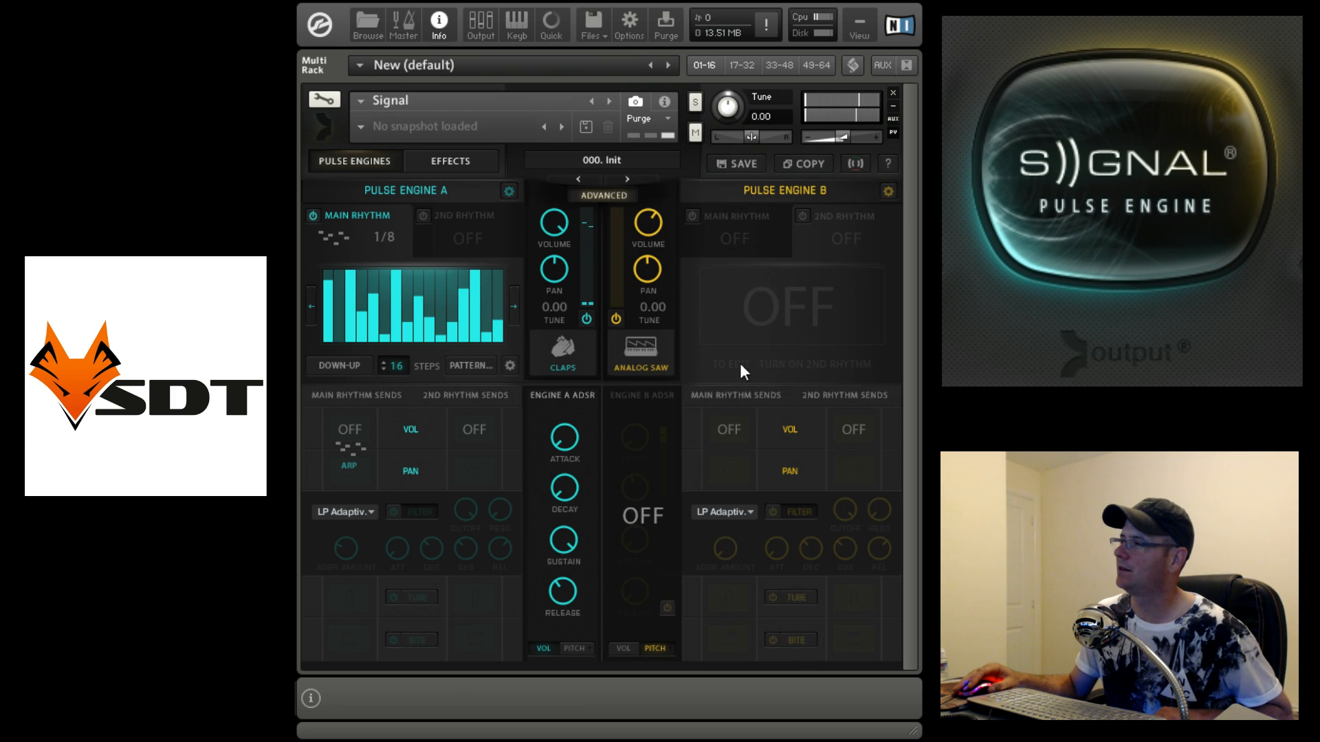
pyautogui.click(661, 348)
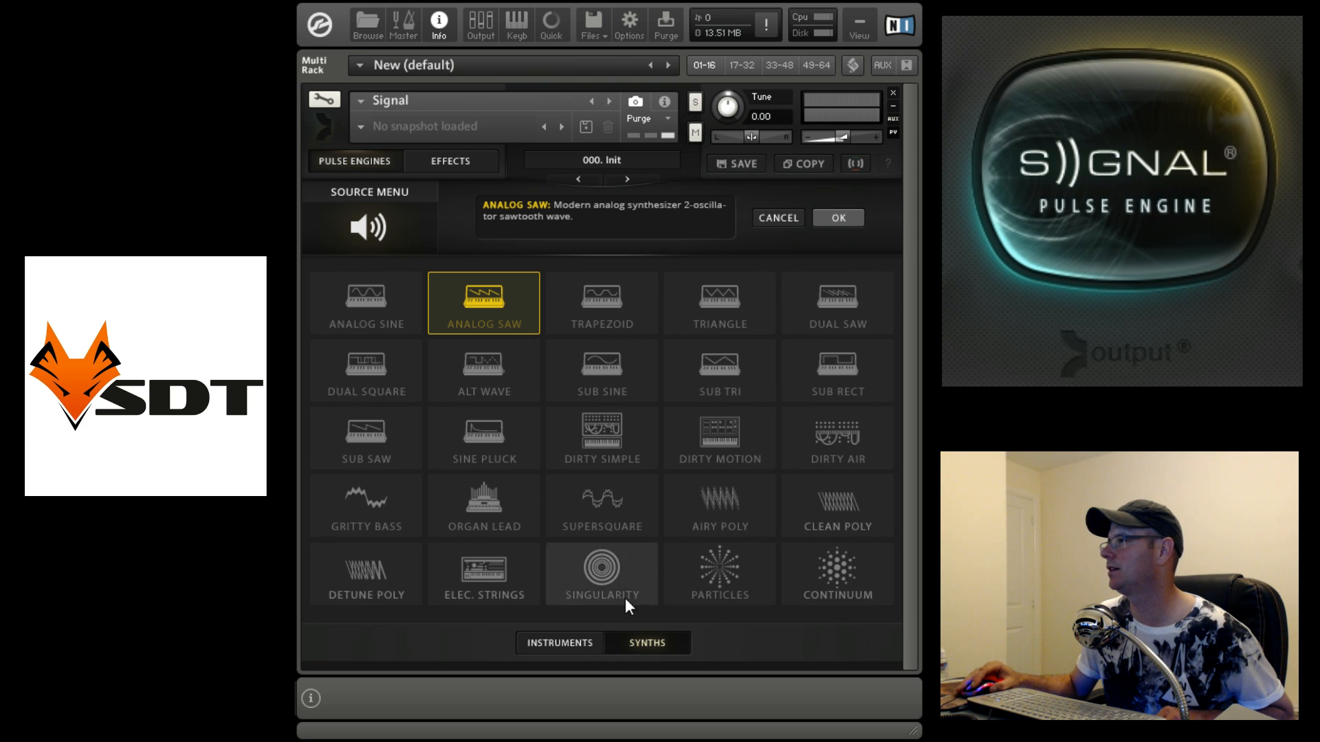
pyautogui.click(560, 643)
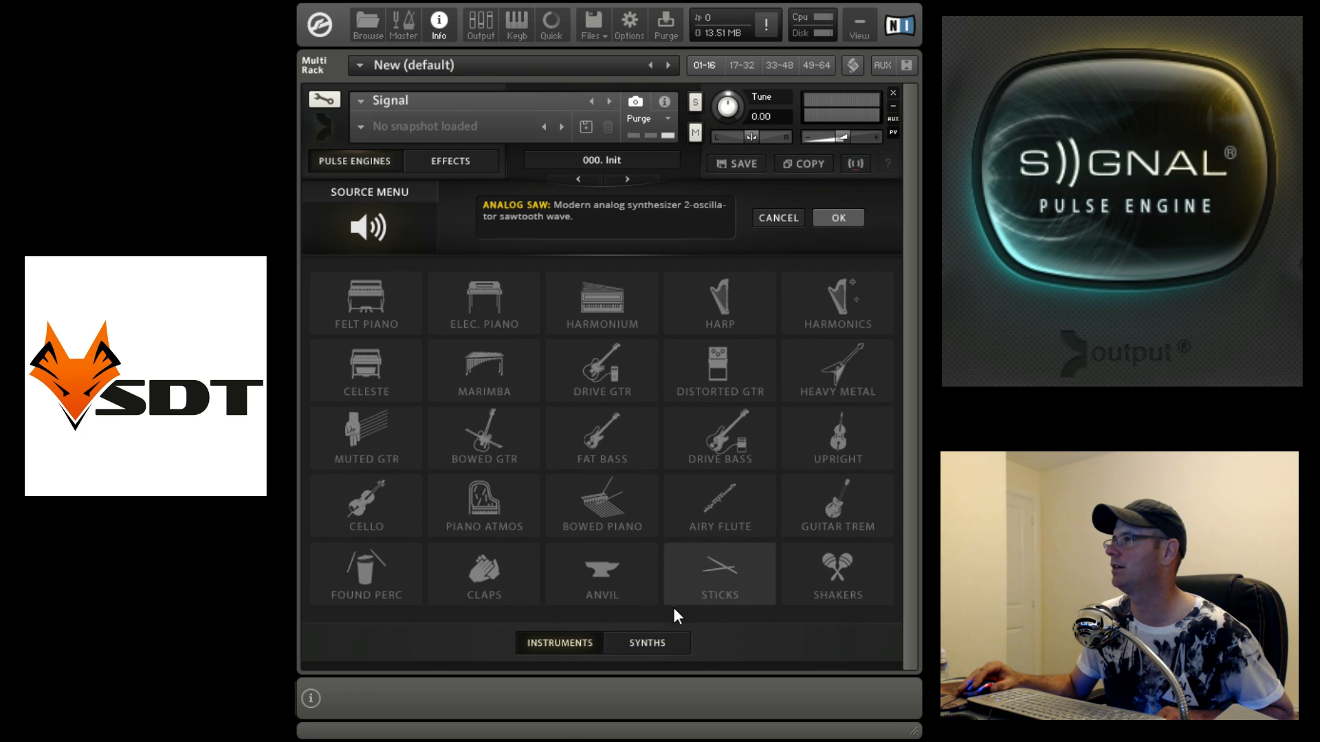
pyautogui.click(841, 550)
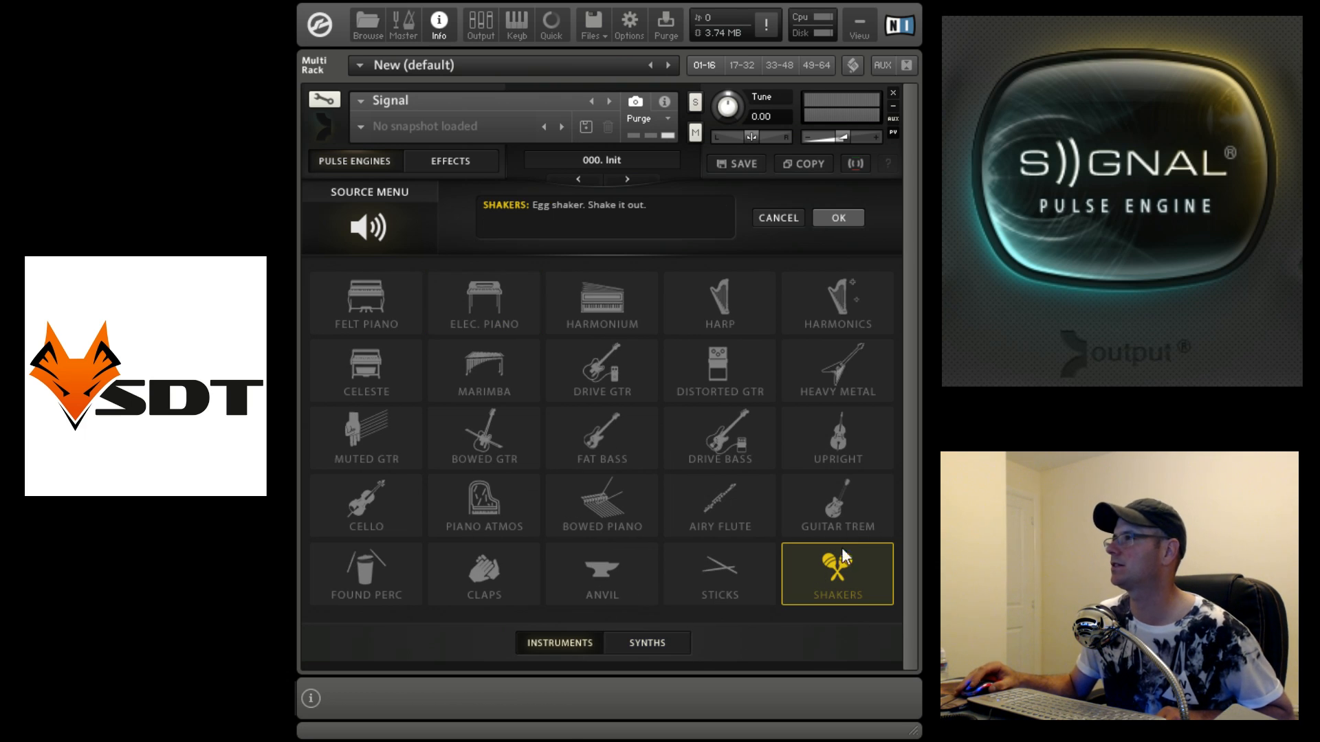
pyautogui.click(841, 217)
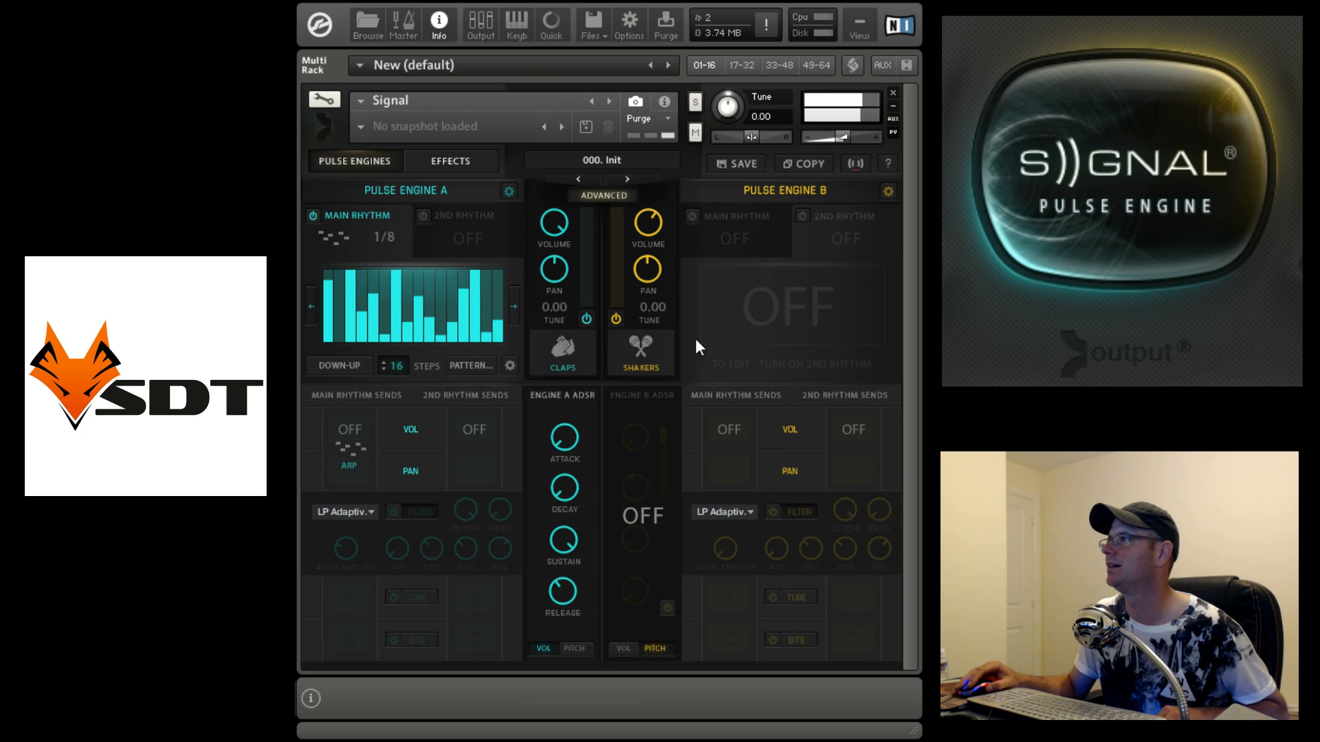
# Step: Enable Engine B's main rhythm as a Wave with the simple descending sawtooth shape, and turn on its pan send
pyautogui.click(706, 214)
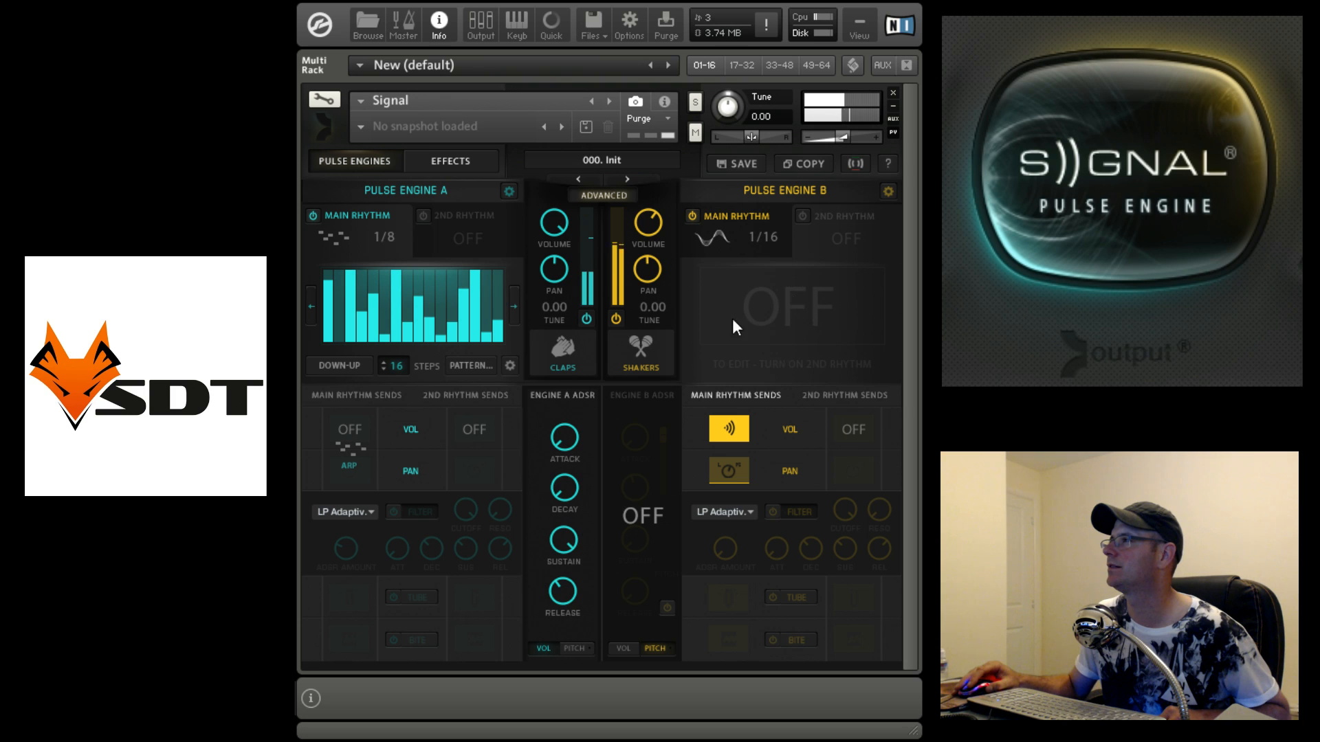
pyautogui.click(716, 242)
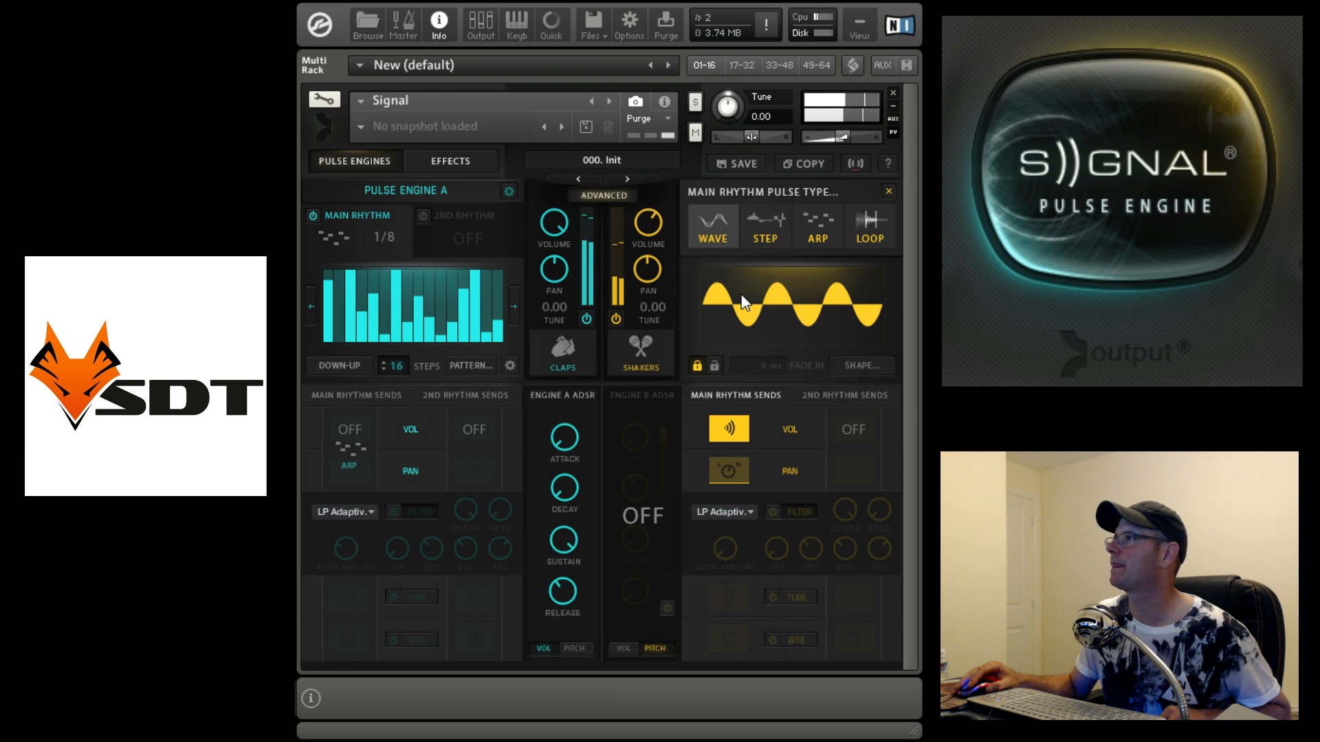
pyautogui.click(719, 230)
pyautogui.click(851, 371)
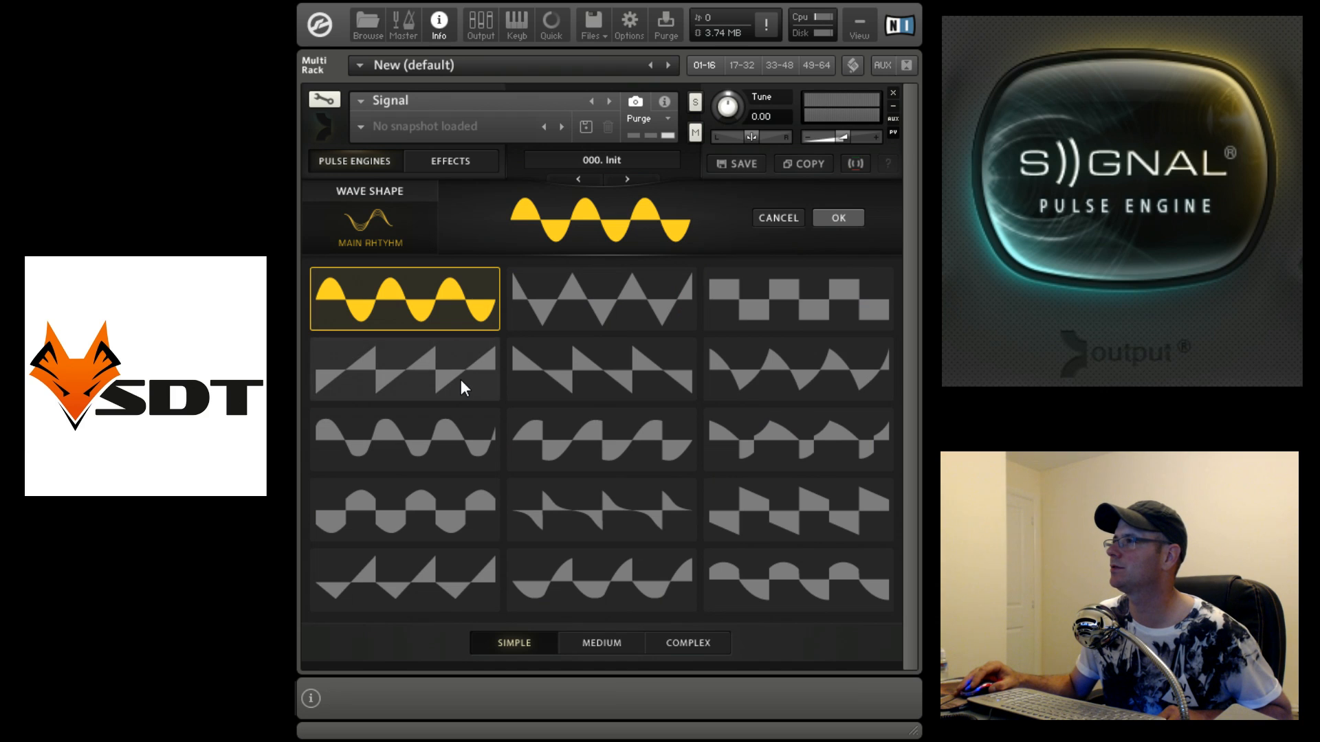
pyautogui.click(543, 368)
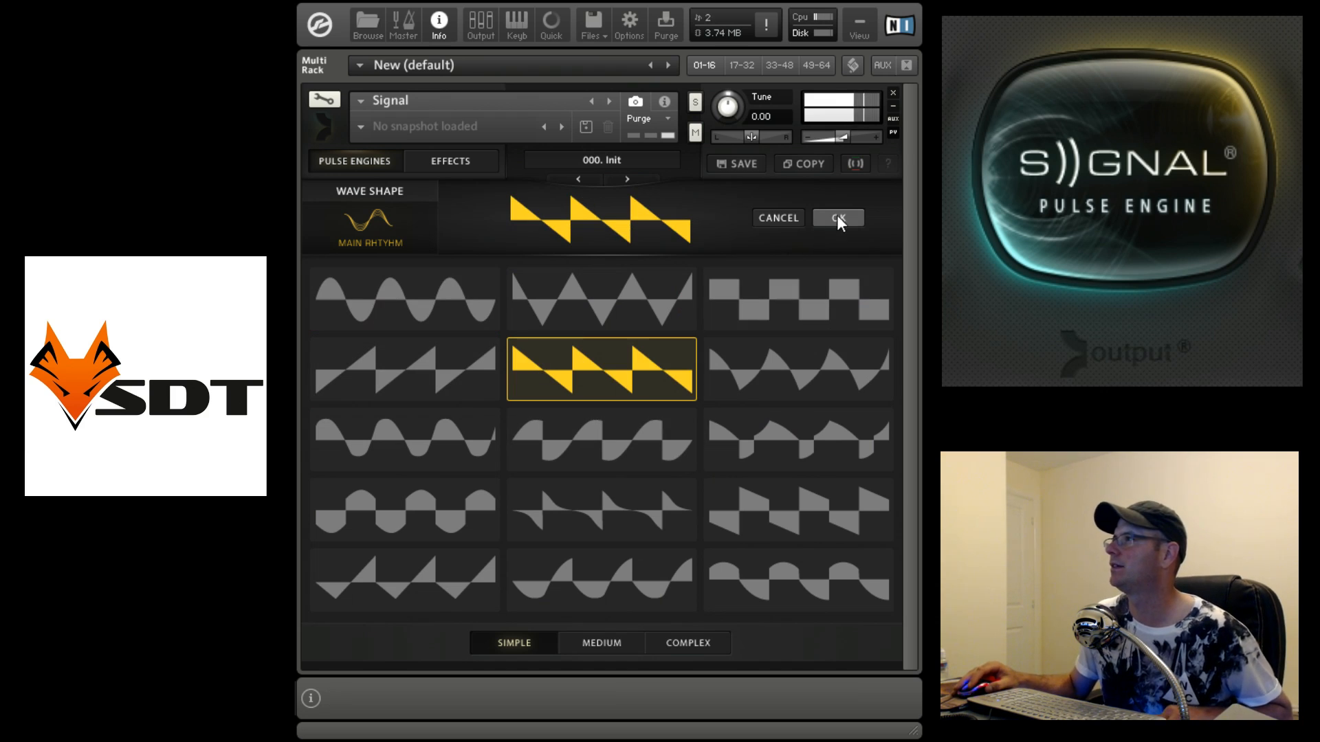
pyautogui.click(837, 218)
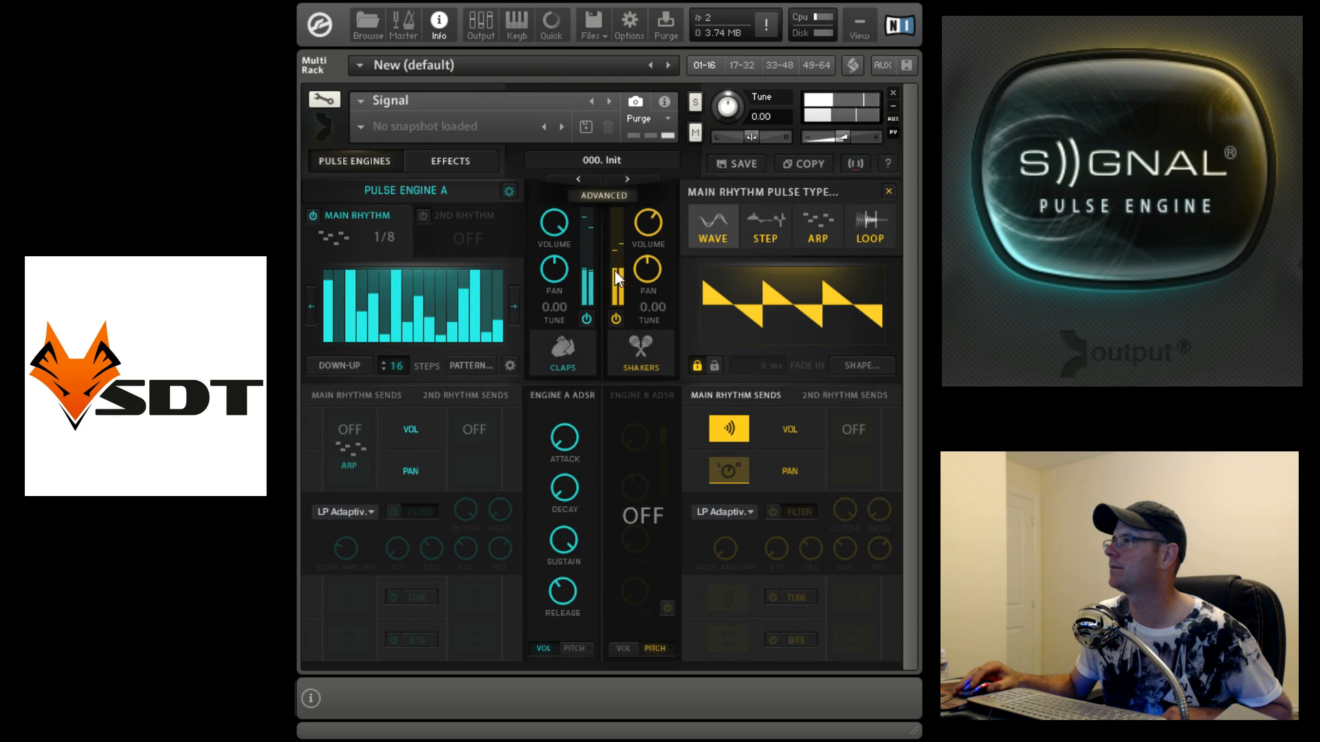
pyautogui.click(737, 477)
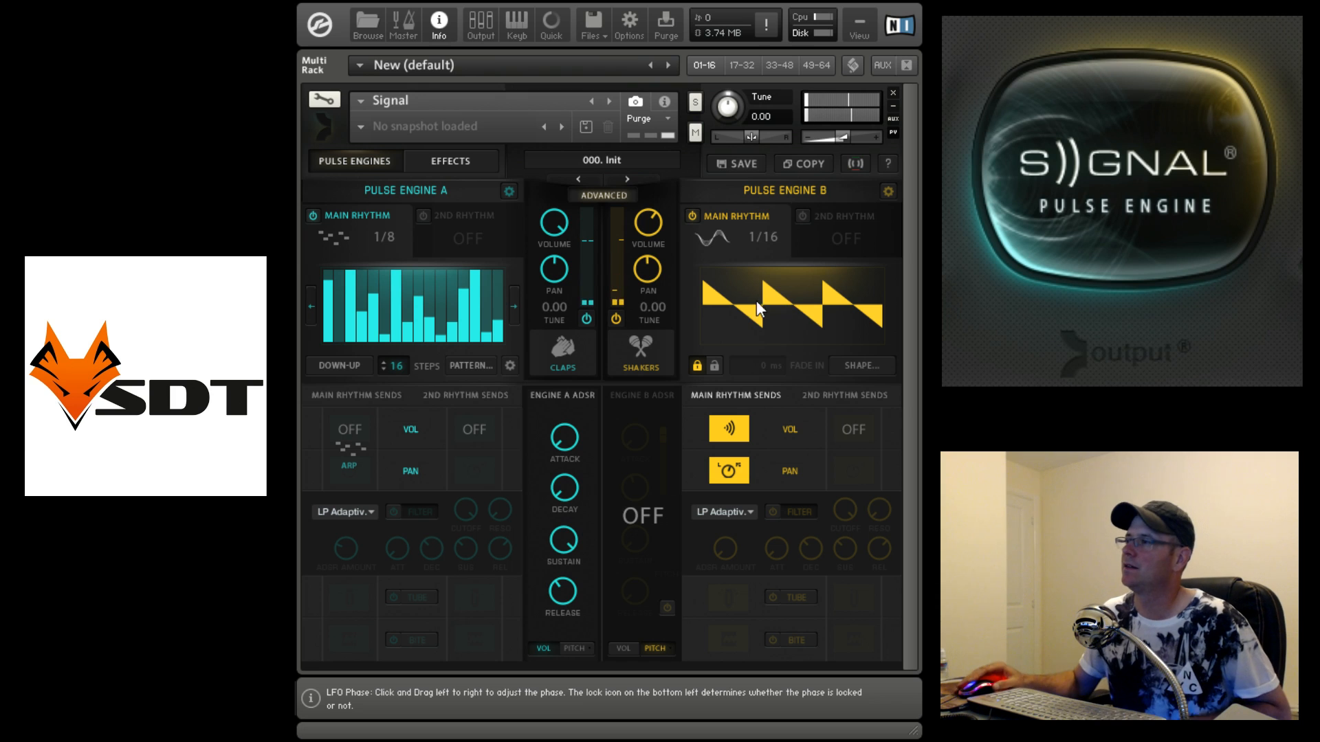
# Step: In the per-engine effects, turn on Reverb for Pulse B and Delay 1 for Pulse A
pyautogui.click(482, 164)
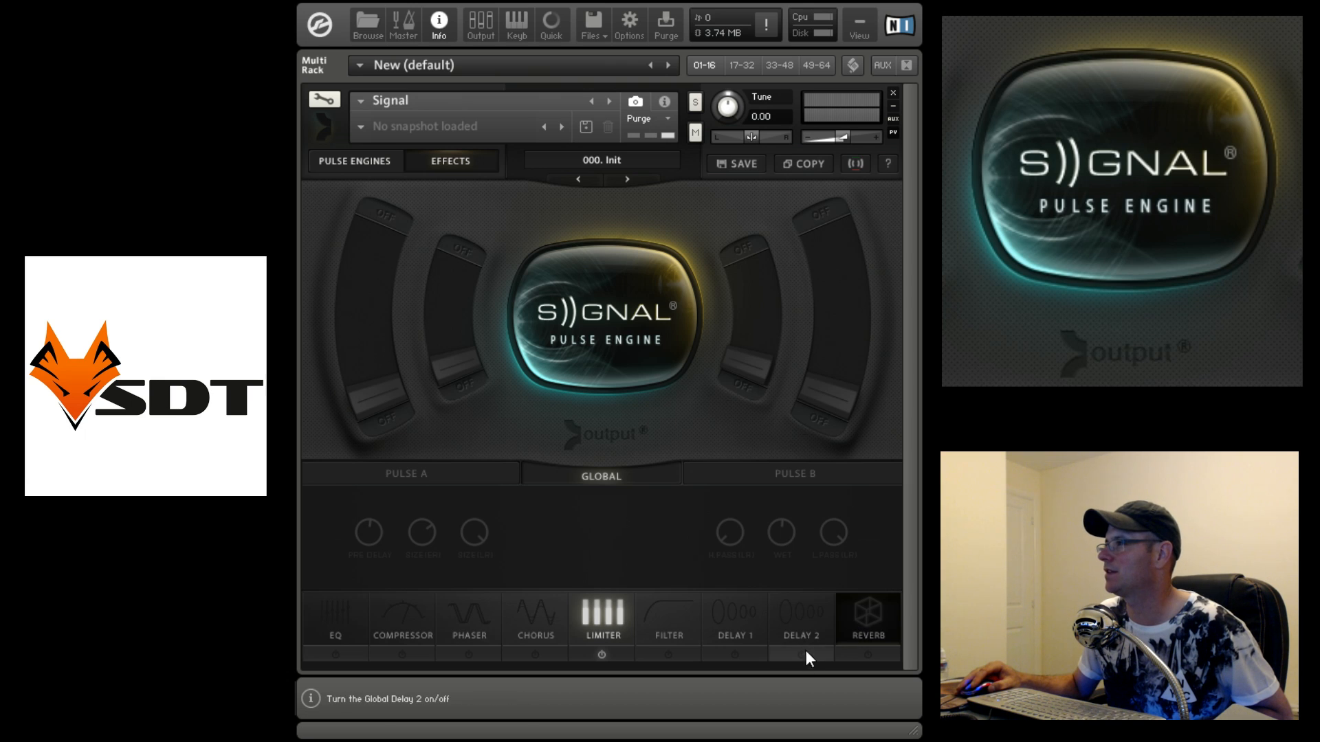
pyautogui.click(457, 477)
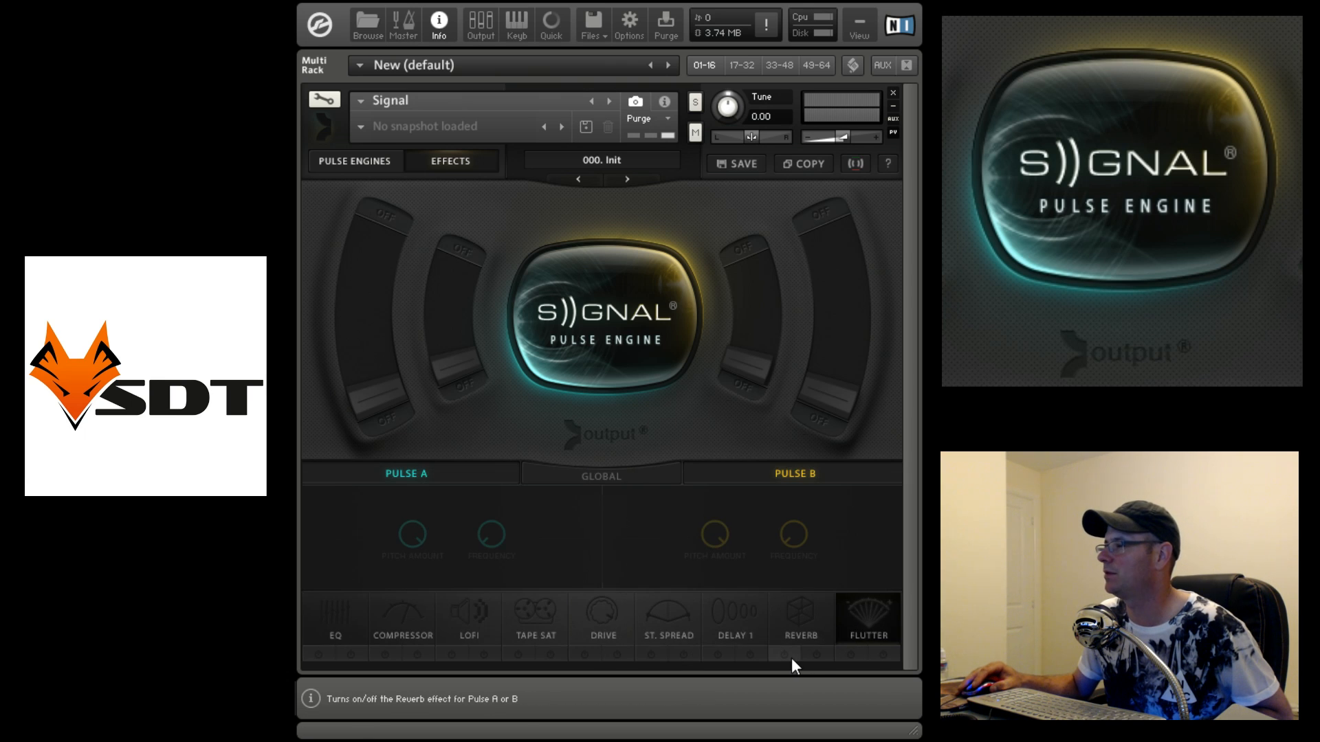
pyautogui.click(817, 654)
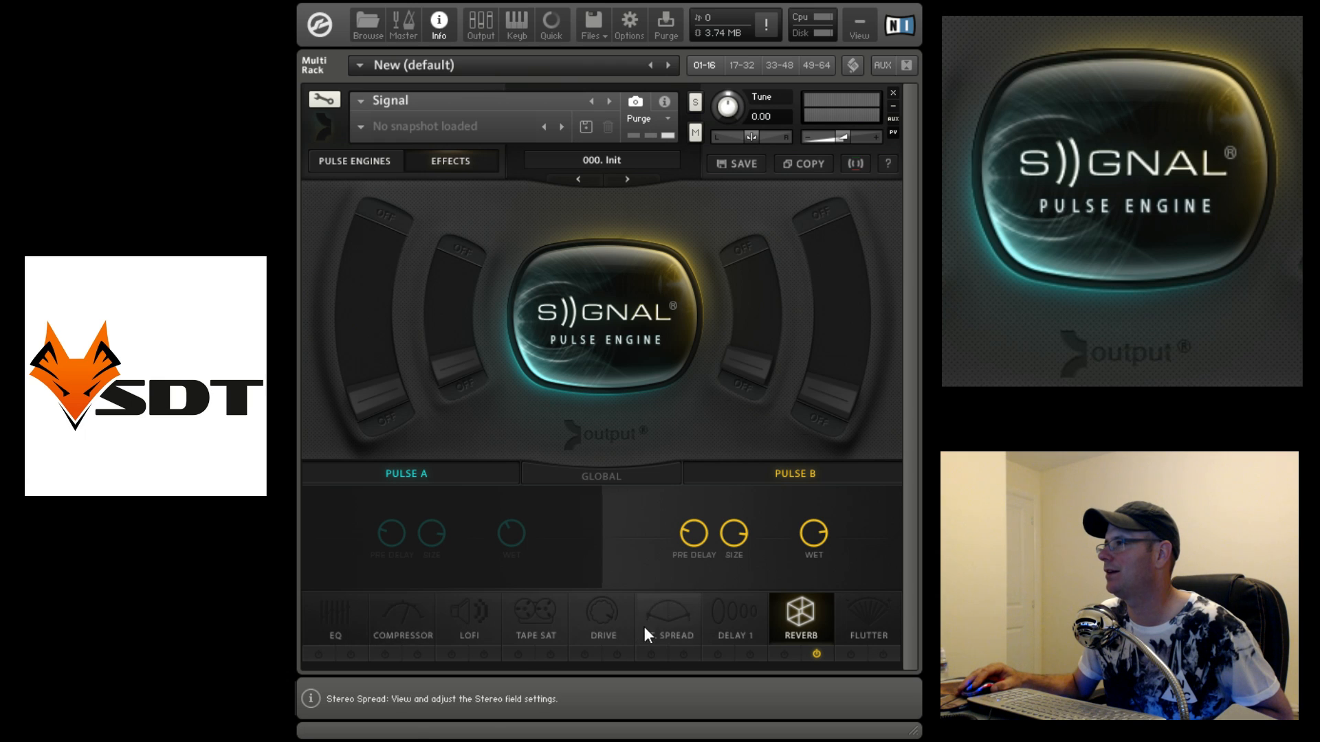
pyautogui.click(716, 653)
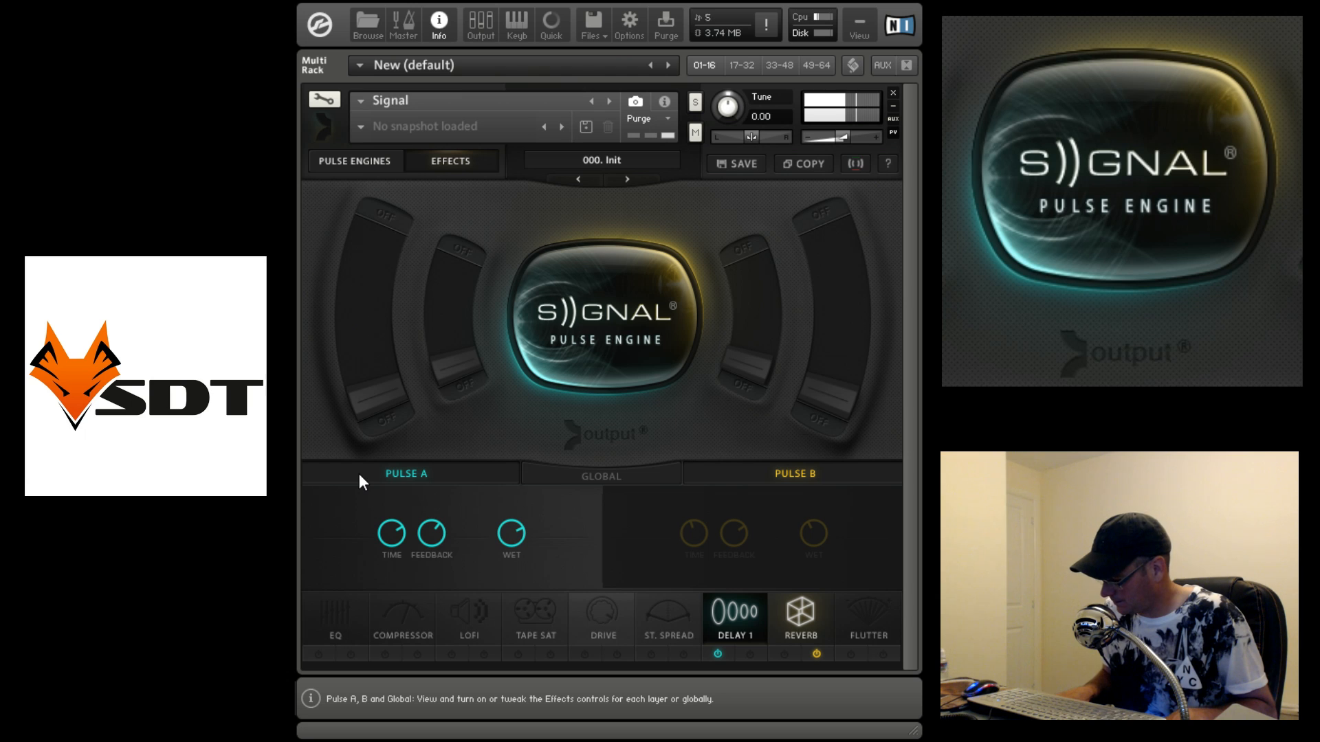
# Step: Lower the feedback of Pulse A's Delay 1 and adjust its delay time while auditioning the sound
pyautogui.moveTo(389, 580); pyautogui.dragTo(386, 591)
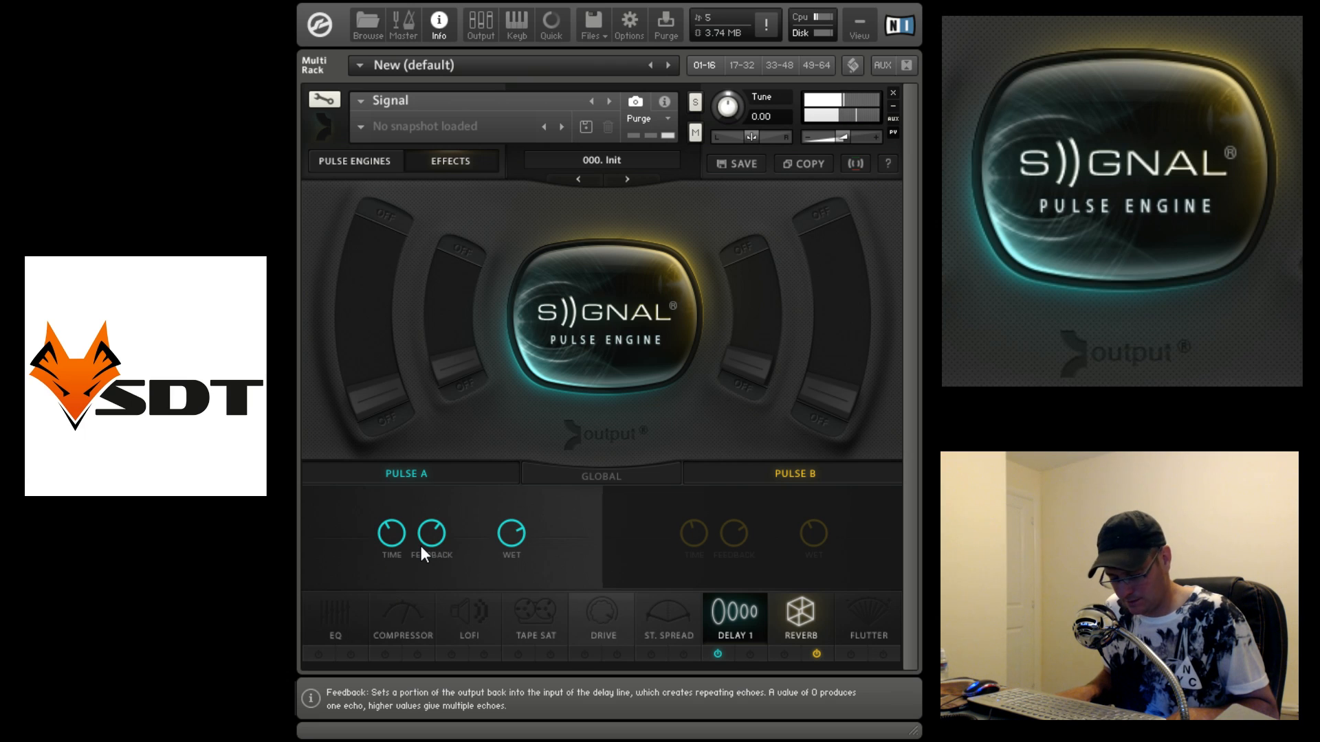
pyautogui.moveTo(420, 546); pyautogui.dragTo(436, 598)
pyautogui.moveTo(392, 536); pyautogui.dragTo(402, 542)
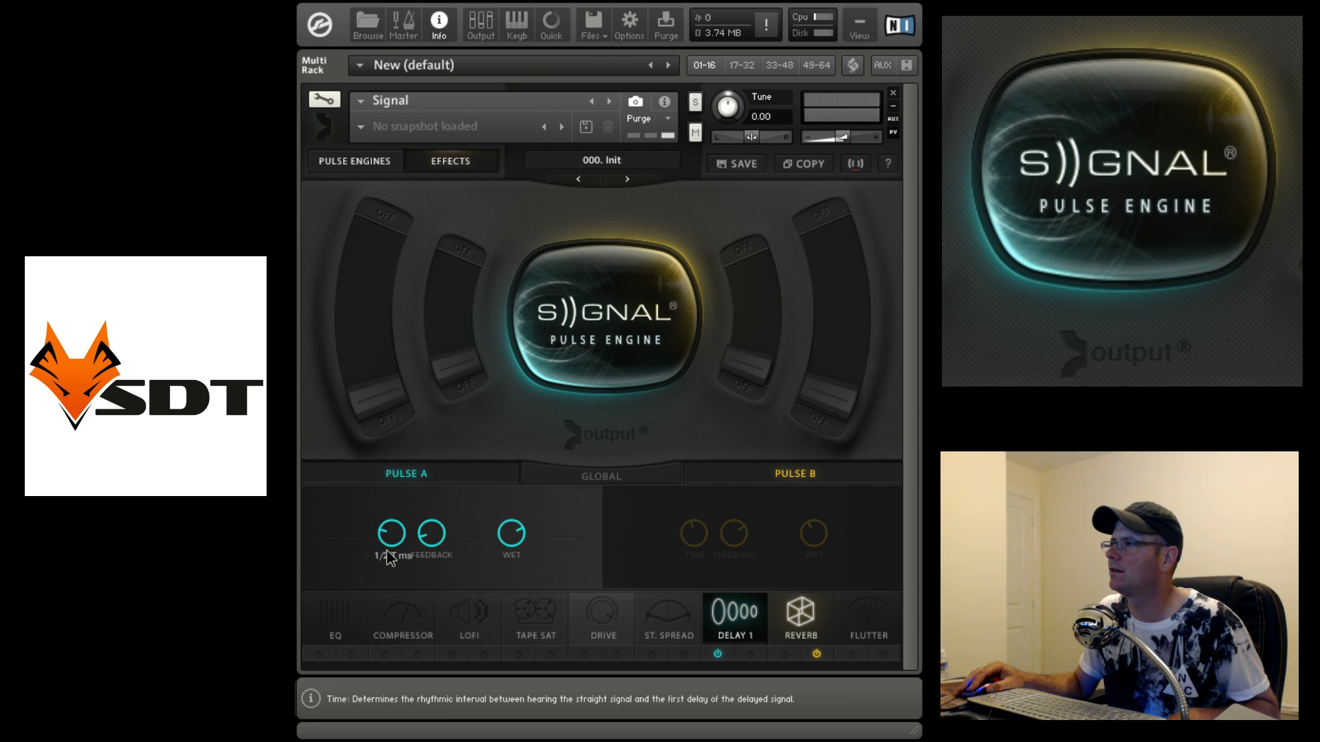
pyautogui.moveTo(388, 558); pyautogui.dragTo(390, 565)
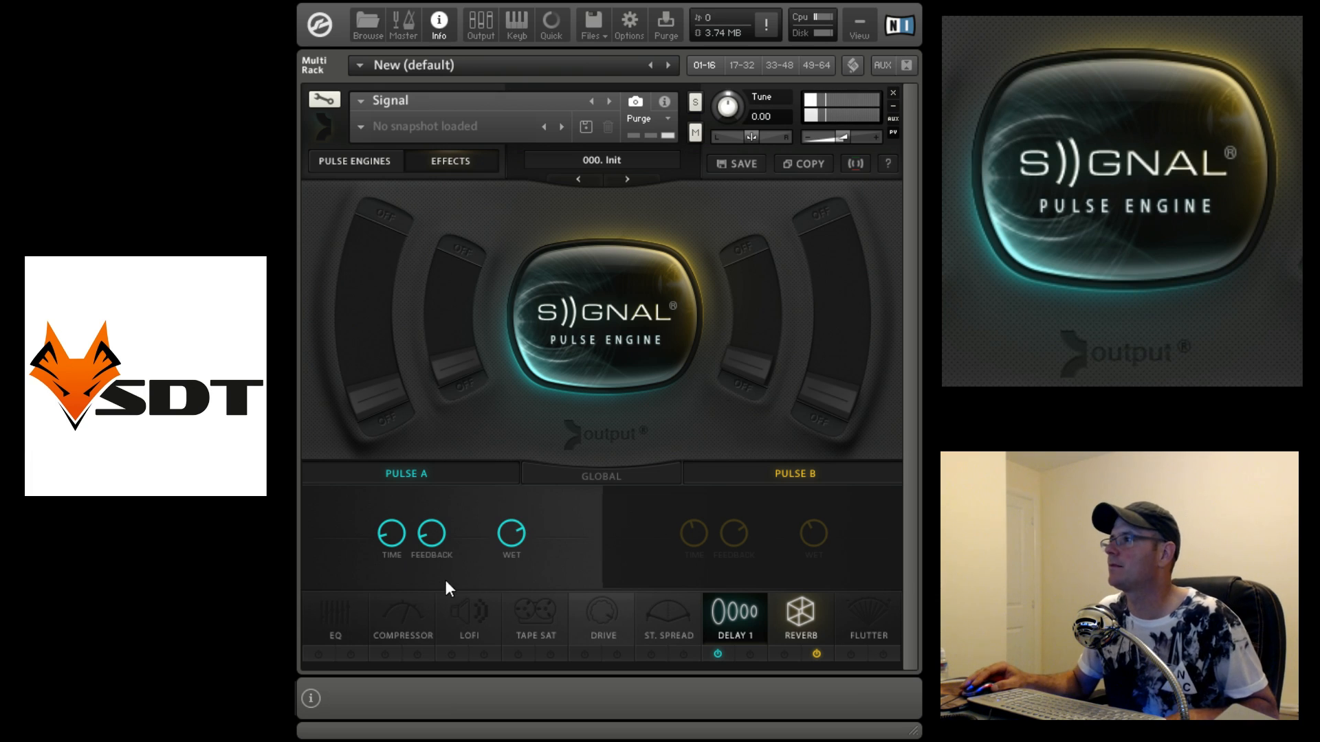
pyautogui.moveTo(399, 536); pyautogui.dragTo(398, 502)
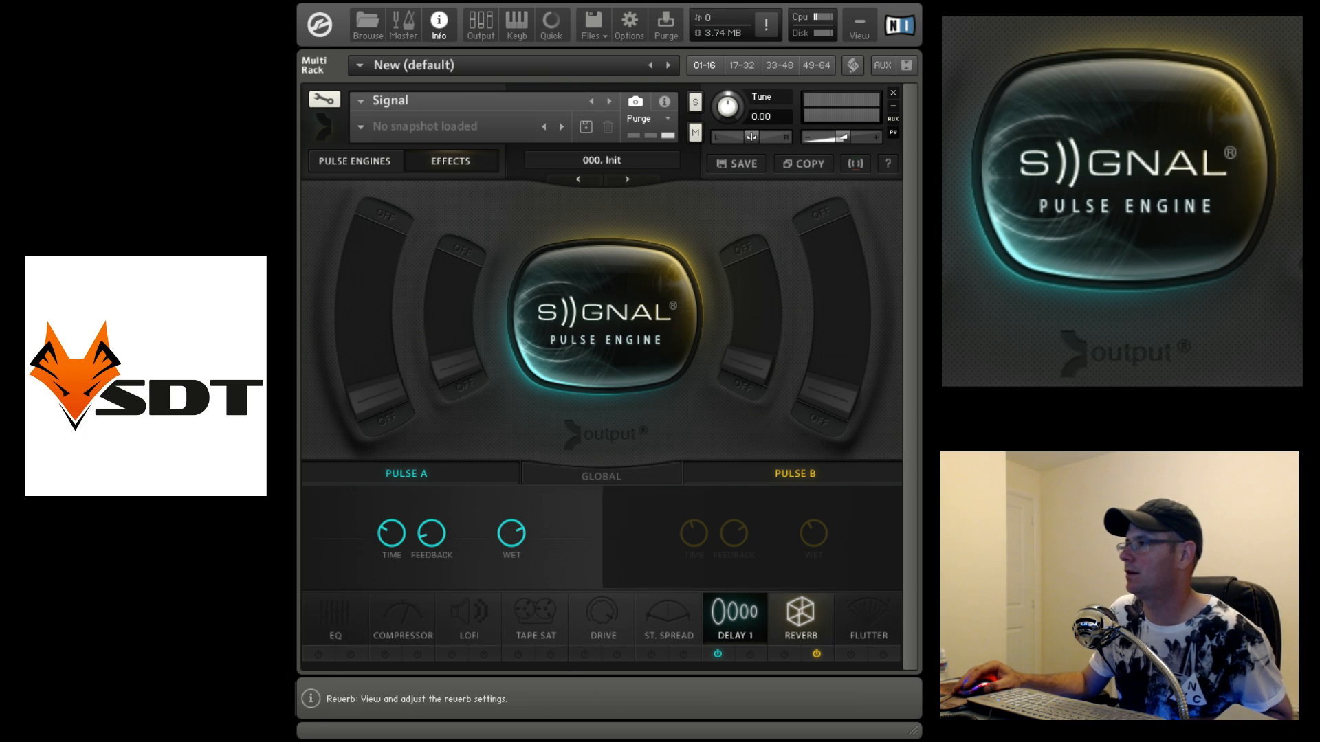
# Step: Change the source of Pulse Engine B to the Found Perc instrument
pyautogui.click(389, 165)
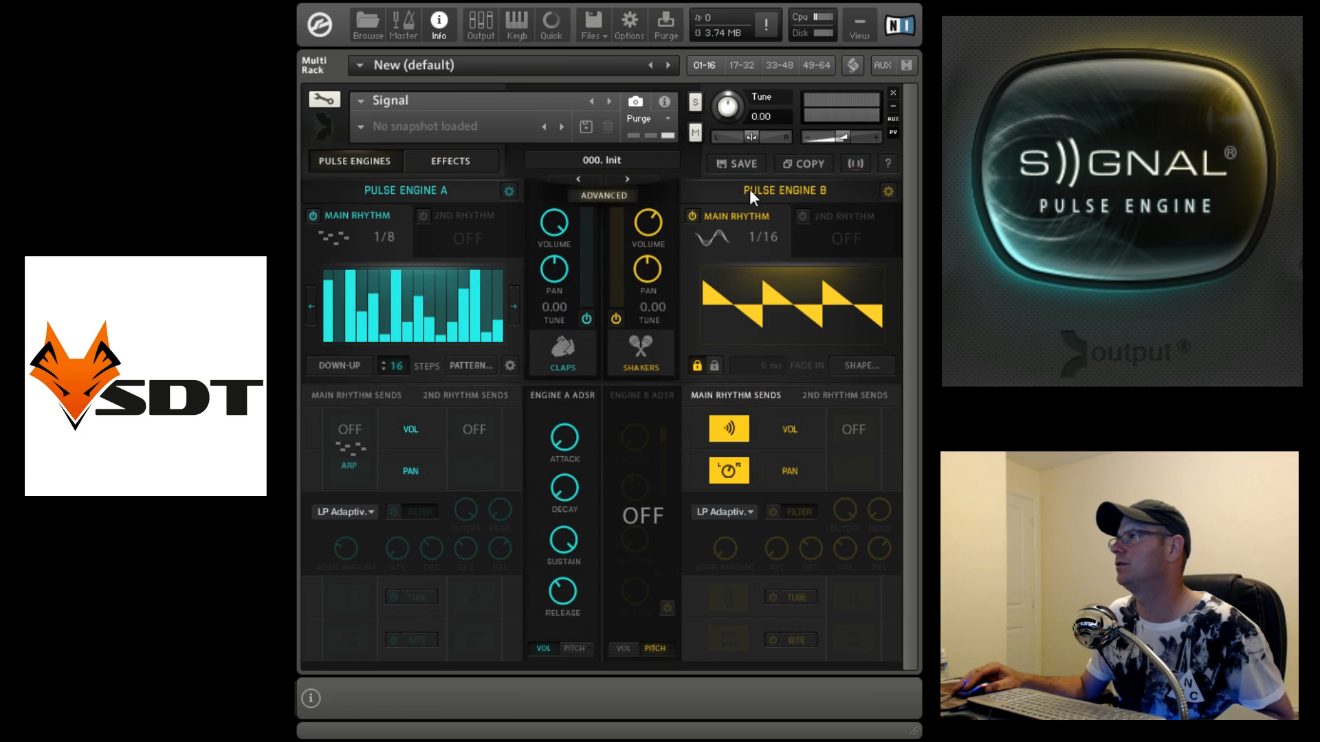
pyautogui.click(641, 365)
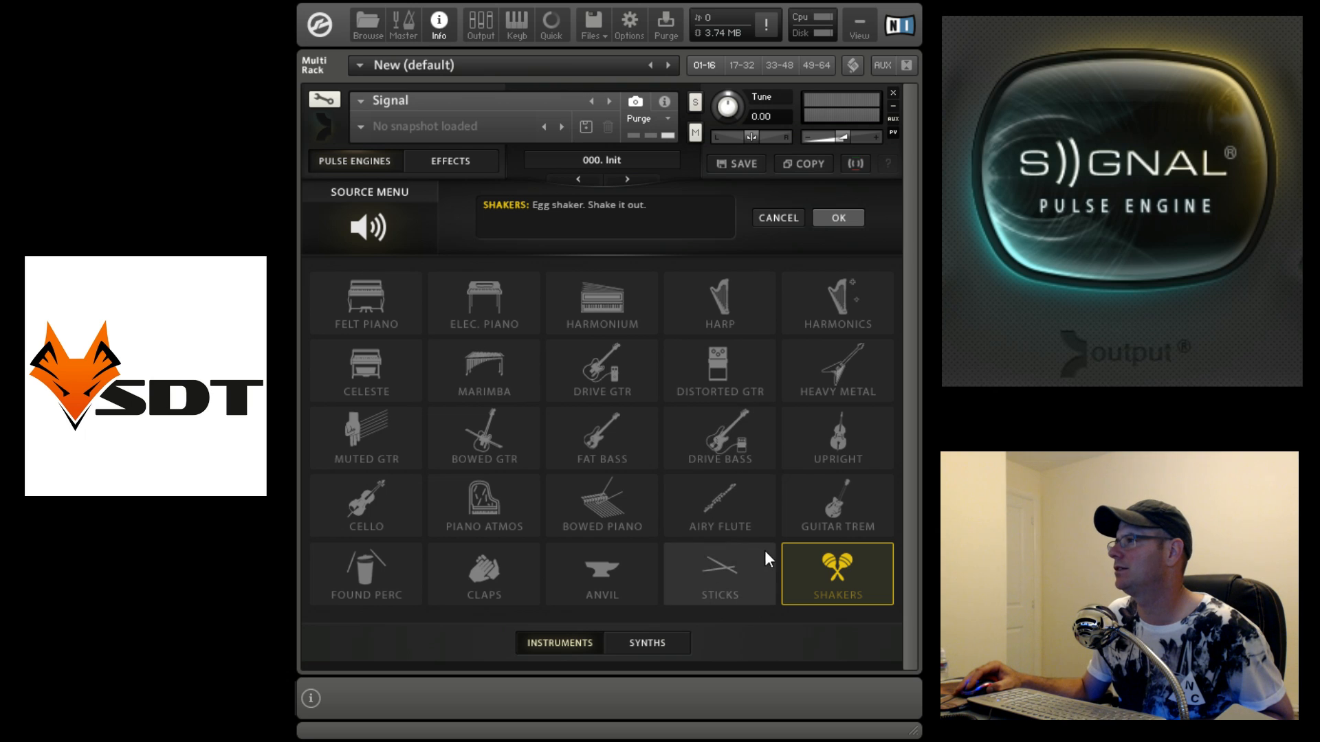
pyautogui.click(352, 576)
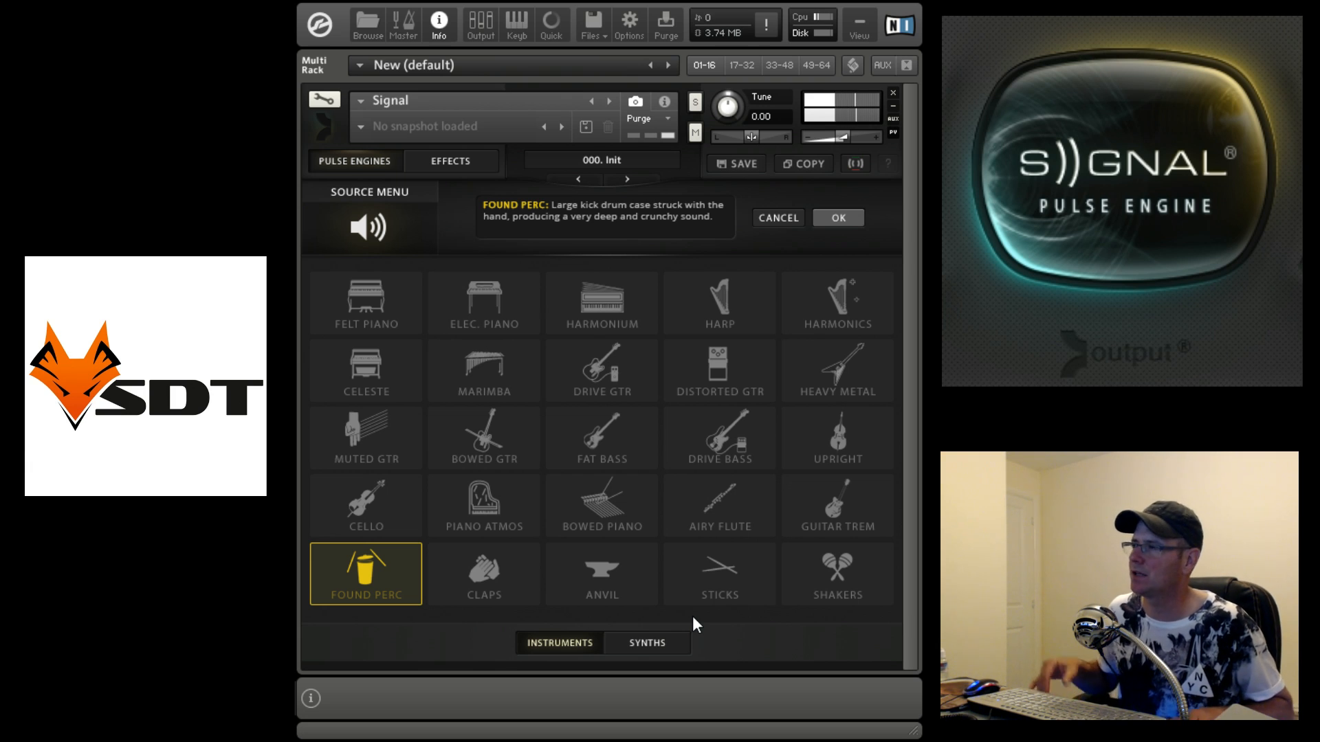
pyautogui.click(835, 220)
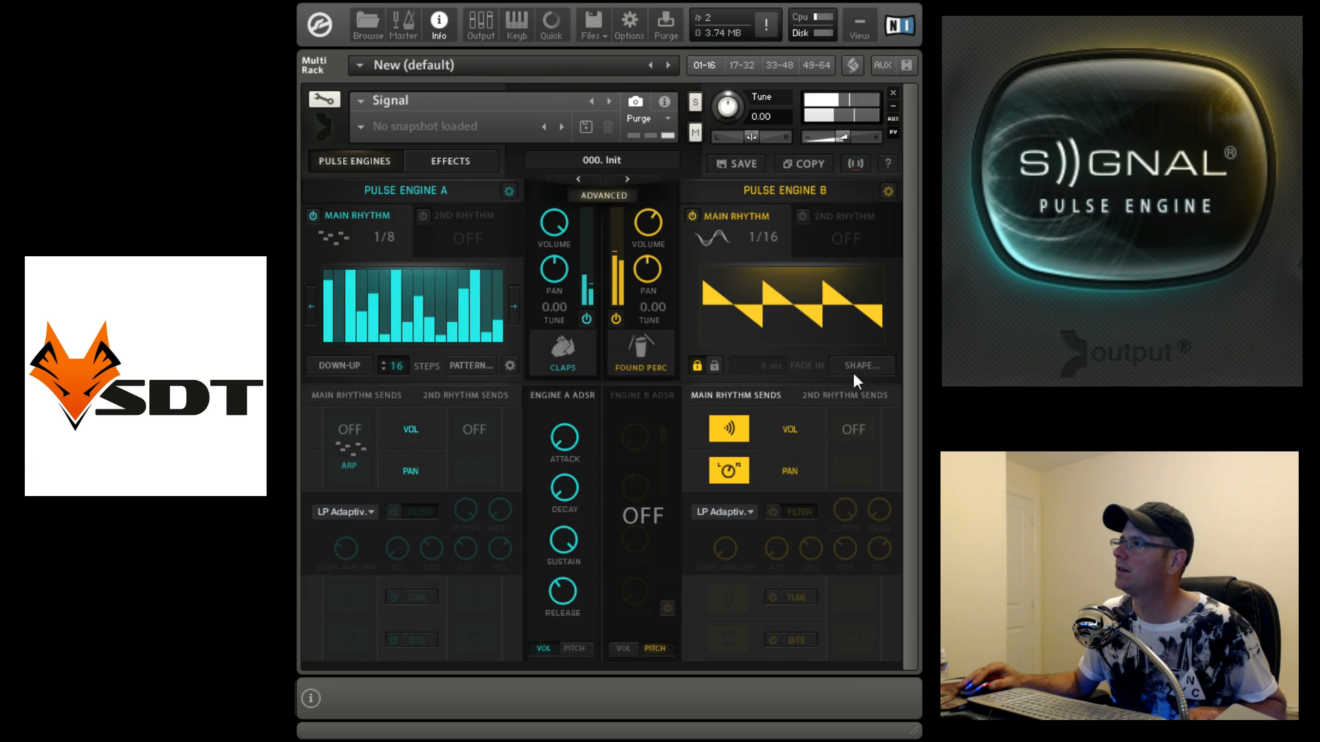